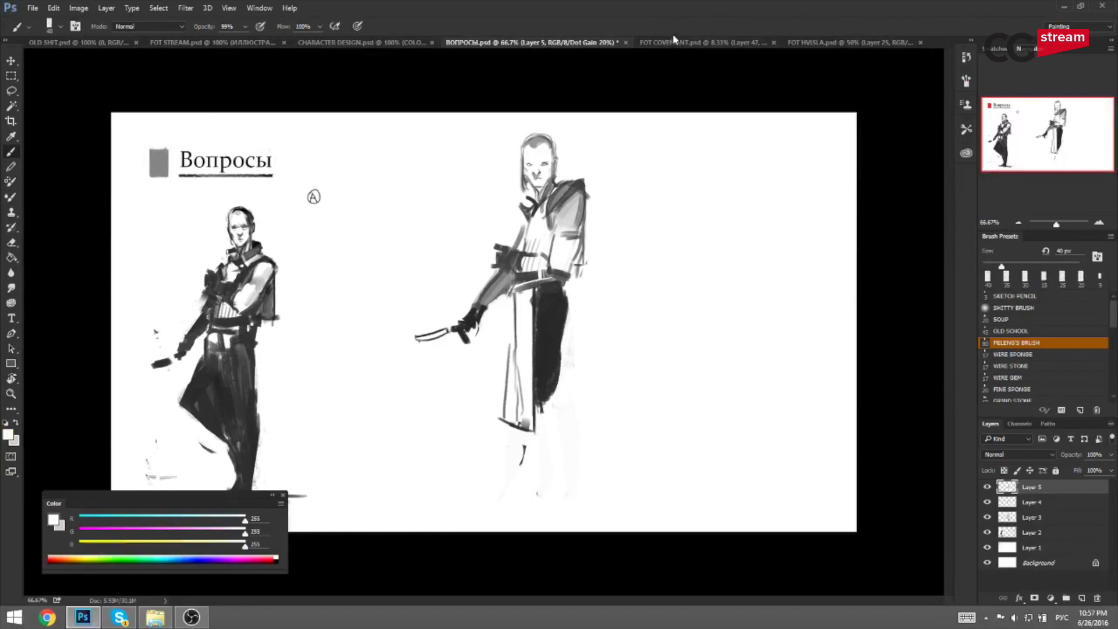
Switch to FOT COVENANT.psd and hide the upper layers from Layer 47 down to layer d.
click(678, 46)
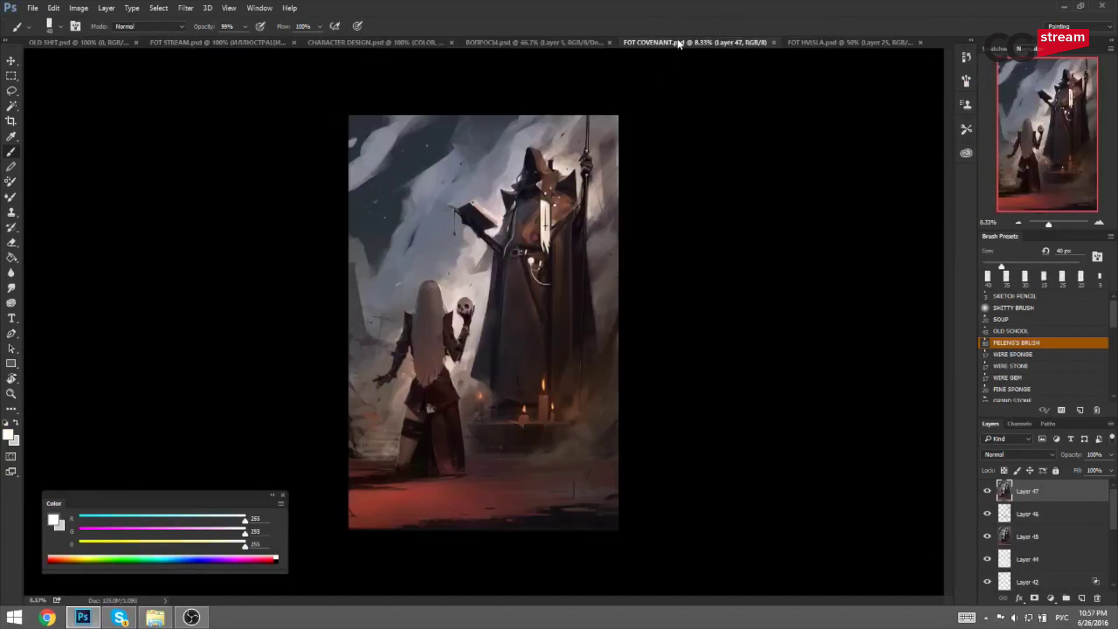
drag(985, 495, 986, 562)
scroll(1084, 532, down, 3)
click(988, 547)
click(986, 572)
scroll(987, 553, down, 3)
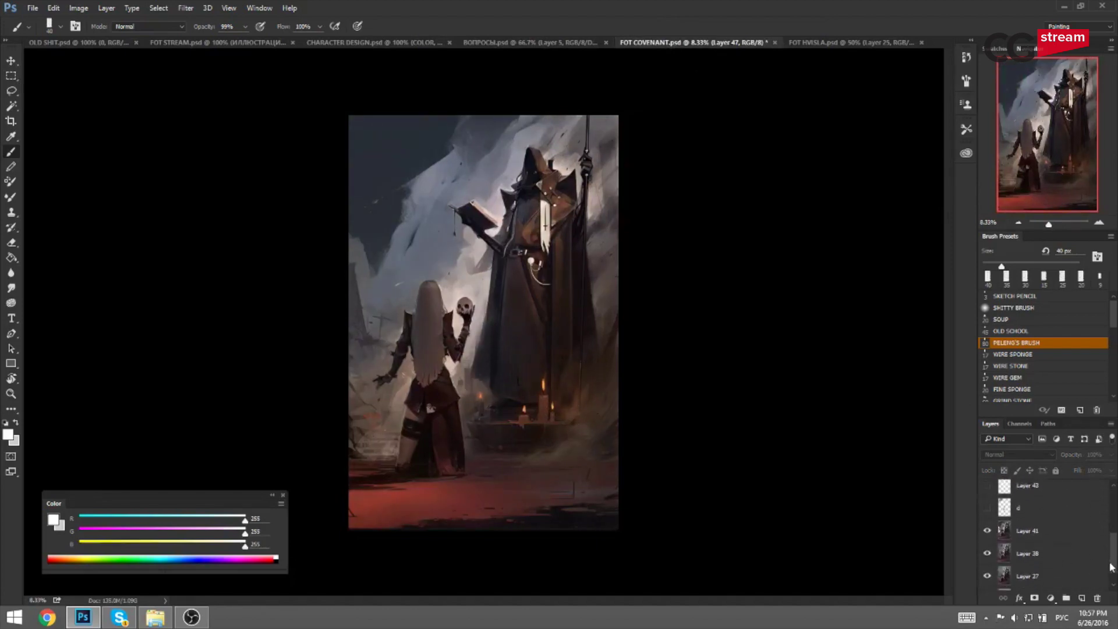
Hide Layers 41, 38 and 27 and inspect the rough base painting on Layer 1 up close.
click(986, 518)
click(988, 540)
click(987, 563)
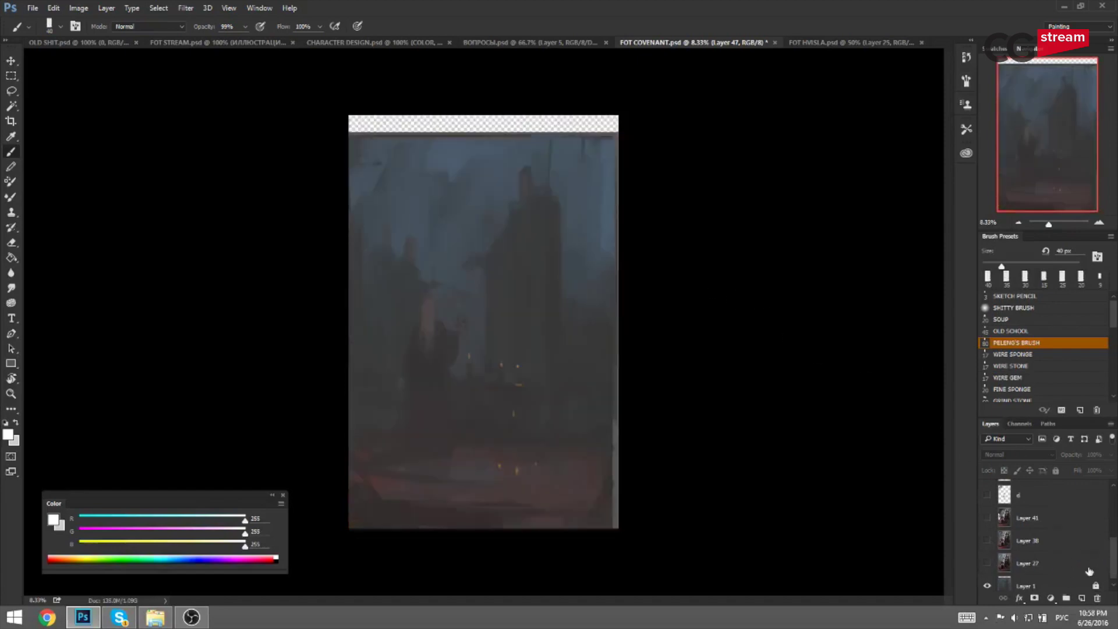
scroll(1113, 550, down, 1)
key(ctrl+plus)
drag(650, 303, 689, 307)
key(ctrl+minus)
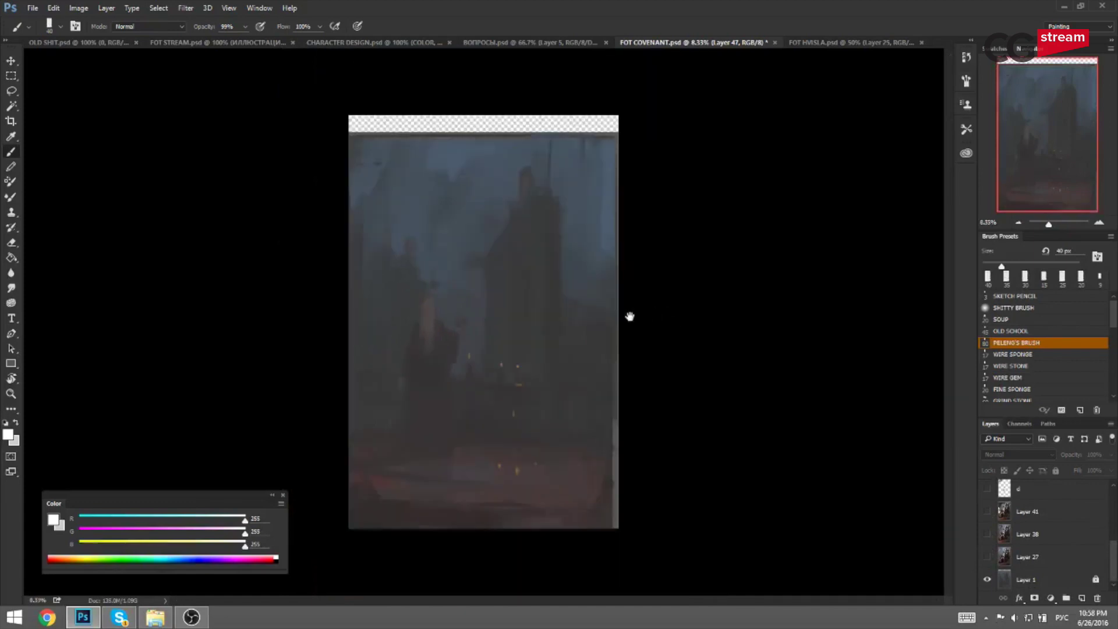
key(ctrl+plus)
drag(615, 313, 654, 307)
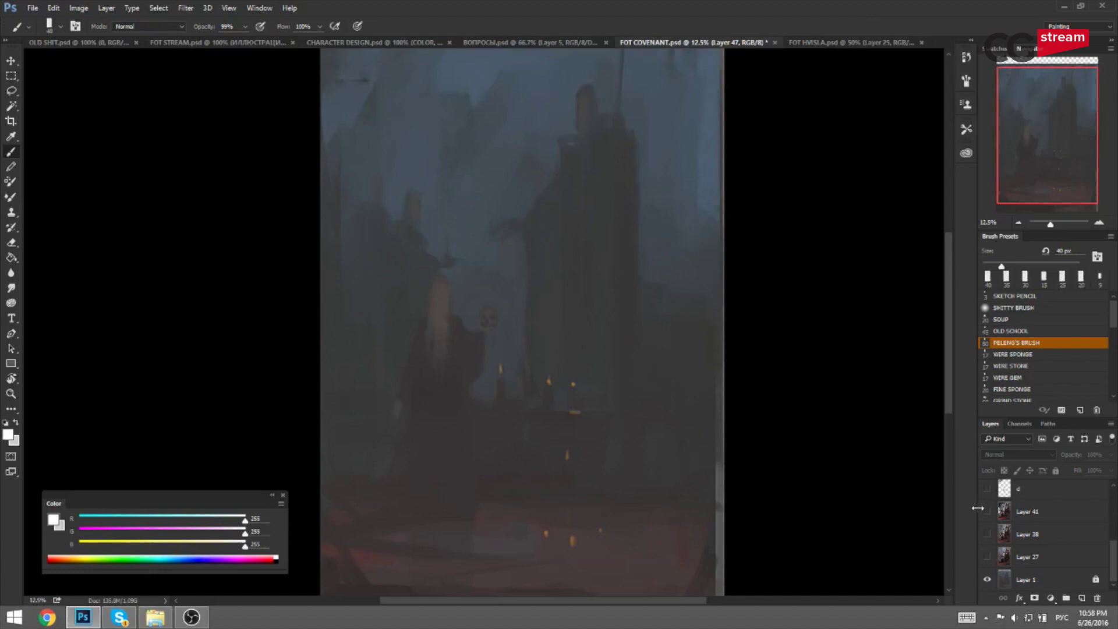
Show Layer 27, Layer 38, Layer 41 and layer d again one by one to compare the painting's stages.
click(986, 557)
click(987, 557)
click(986, 558)
key(ctrl+minus)
key(ctrl+plus)
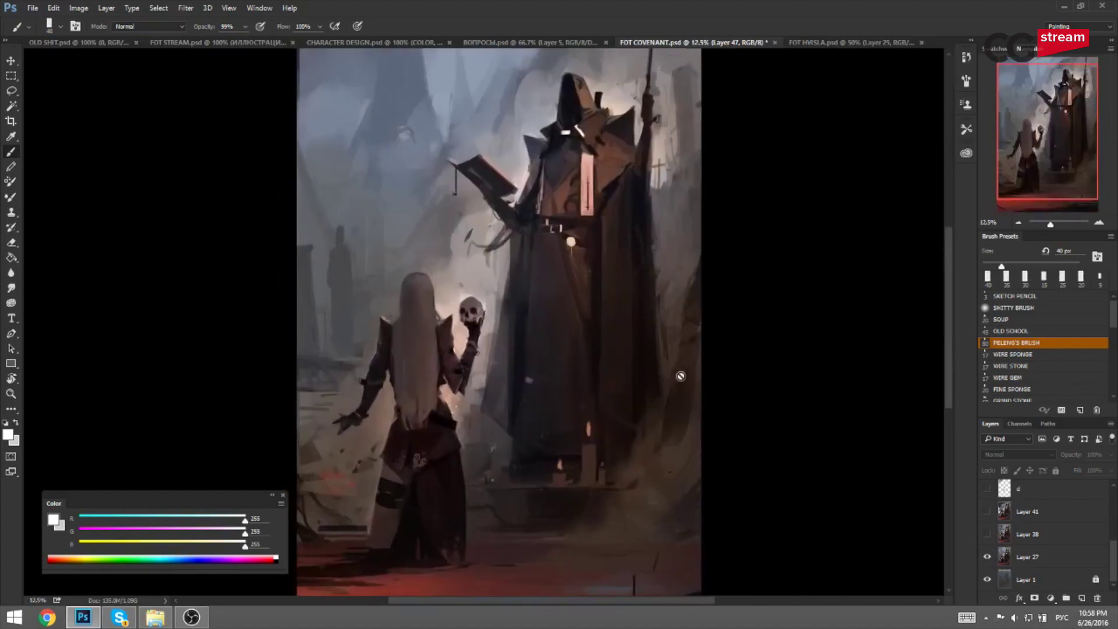
click(987, 535)
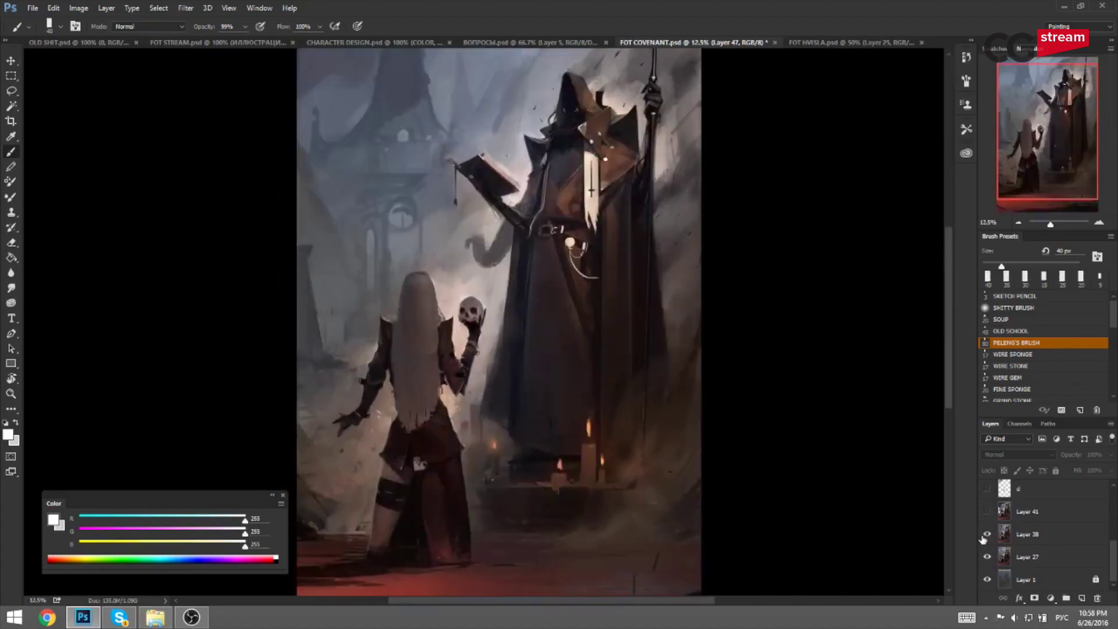
click(987, 511)
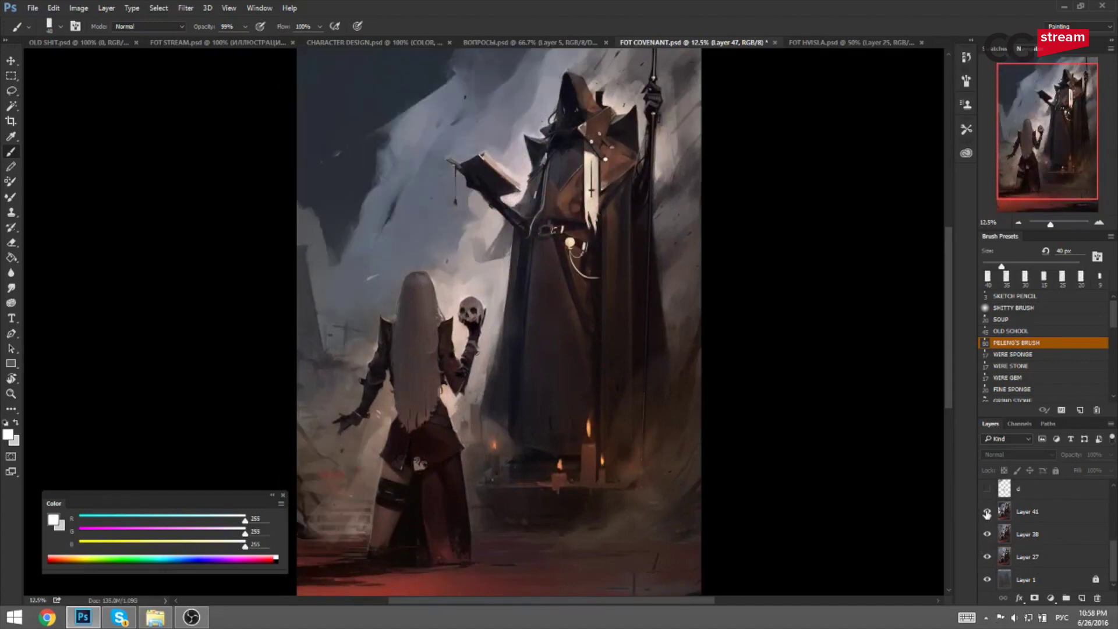
click(987, 490)
scroll(801, 362, up, 2)
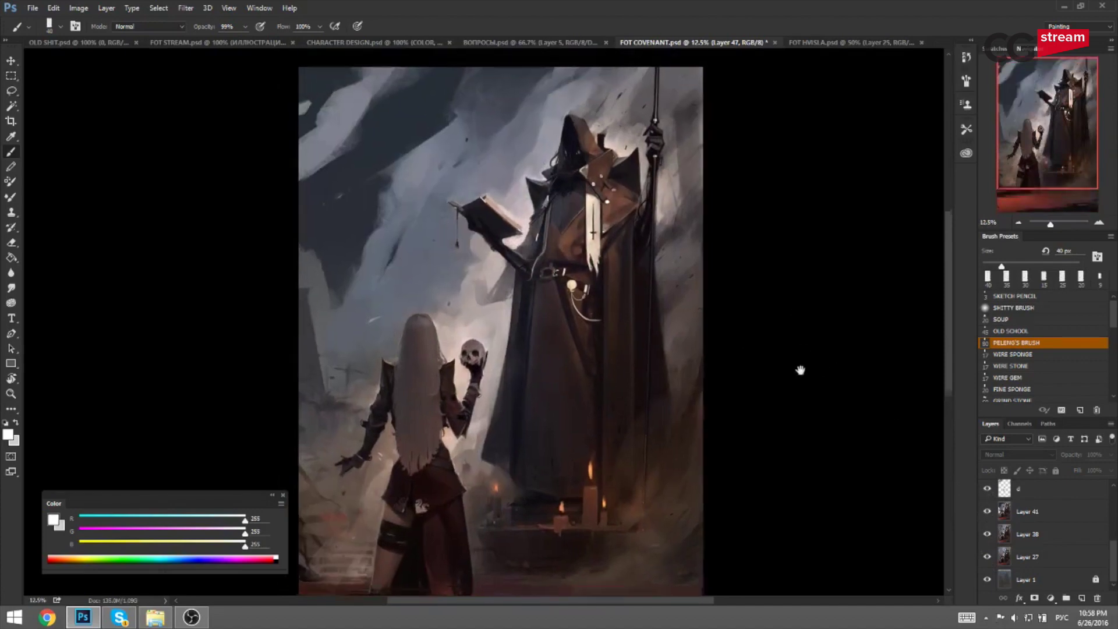
scroll(764, 379, down, 1)
scroll(756, 375, up, 1)
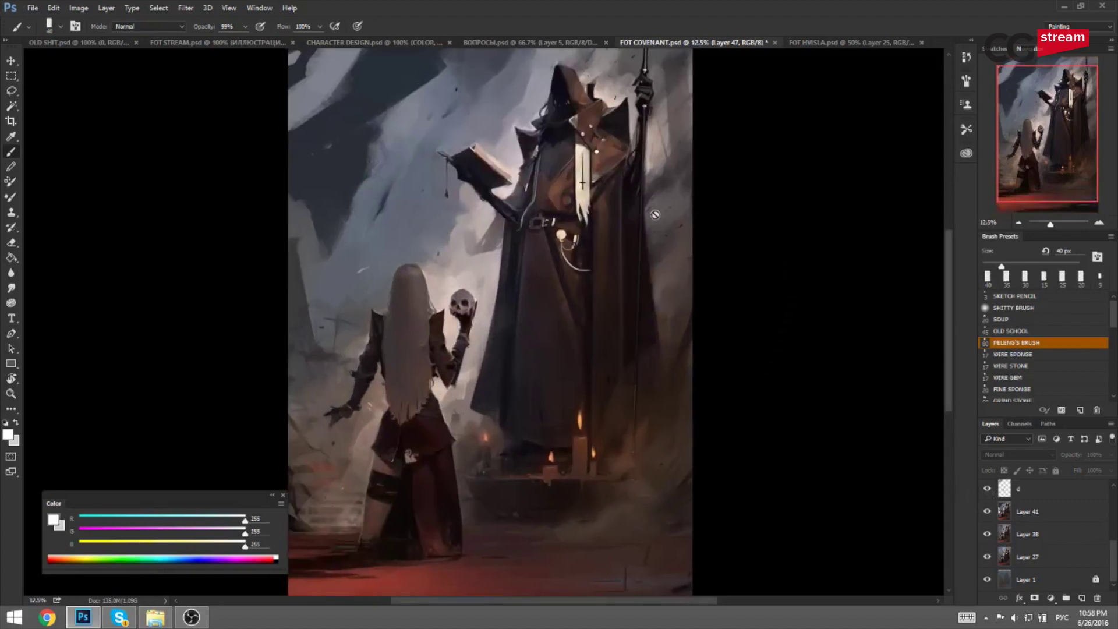
Switch to ВОПРОСЫ.psd and paint the larger figure's front lower leg below the skirt in the sampled dark tone.
click(563, 45)
alt+click(543, 418)
key(bracketleft)
key(bracketleft)
drag(545, 397, 537, 438)
key(ctrl+z)
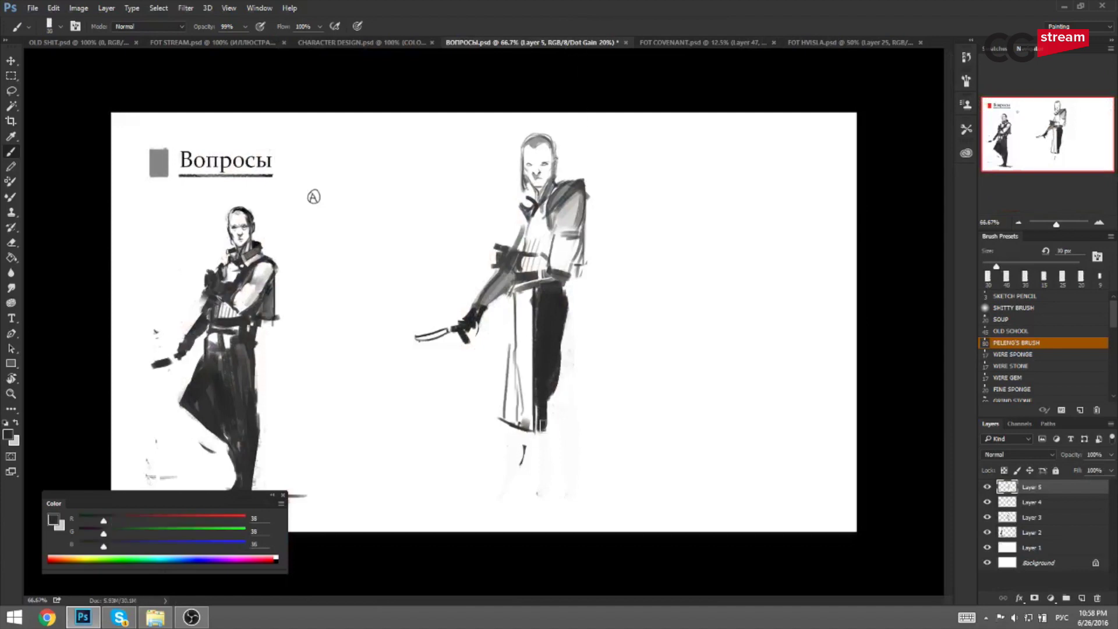
drag(540, 430, 521, 487)
key(ctrl+z)
mouse_move(529, 440)
mouse_down()
mouse_move(521, 477)
mouse_move(545, 396)
mouse_move(538, 426)
mouse_up()
Flip the canvas horizontally and paint the dark boot at the end of the front leg with a smaller brush.
key(ctrl+shift+h)
key([)
mouse_move(447, 490)
mouse_down()
mouse_move(457, 512)
mouse_move(447, 515)
mouse_up()
key(ctrl+z)
key([)
key(bracketleft)
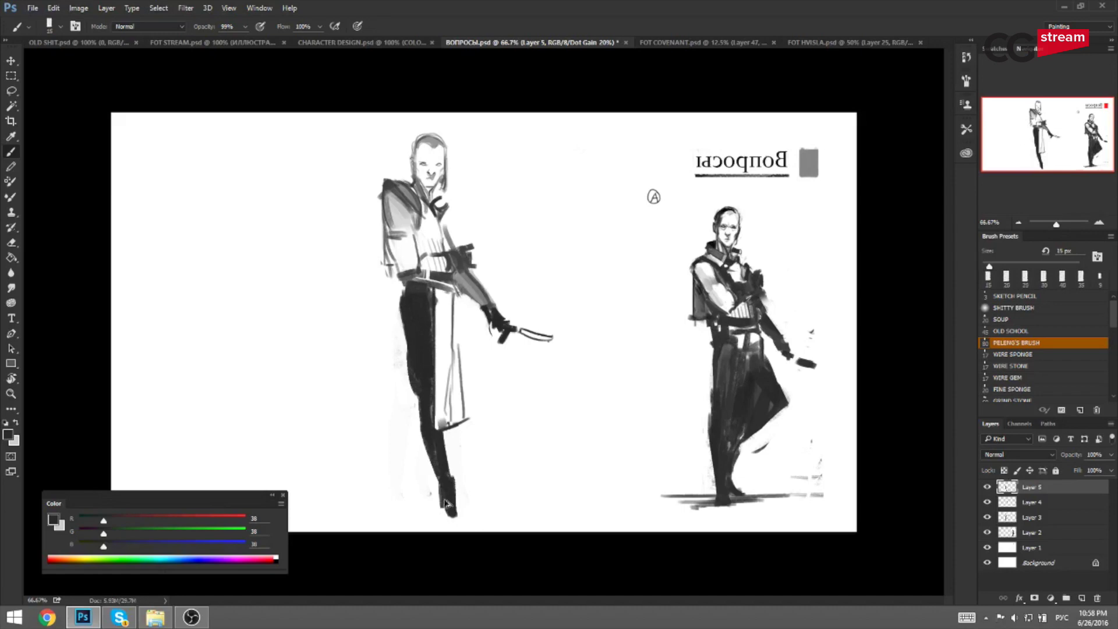
Paint the back leg behind the front leg in mid grey, from the thigh down, redoing the first attempt.
key(bracketright)
key(bracketright)
drag(410, 382, 407, 453)
mouse_move(406, 433)
mouse_down()
mouse_move(411, 402)
mouse_move(410, 462)
mouse_up()
key(ctrl+z)
key(bracketright)
drag(410, 377, 412, 466)
drag(414, 418, 411, 469)
Extend the back leg toward the ankle with sampled greys and flip the canvas back.
alt+click(412, 438)
key(bracketleft)
mouse_move(412, 402)
mouse_down()
mouse_move(411, 458)
mouse_move(398, 466)
mouse_move(412, 486)
mouse_up()
alt+click(396, 426)
key(bracketright)
key(bracketright)
alt+click(411, 467)
key(bracketleft)
key(ctrl+z)
key(ctrl+shift+h)
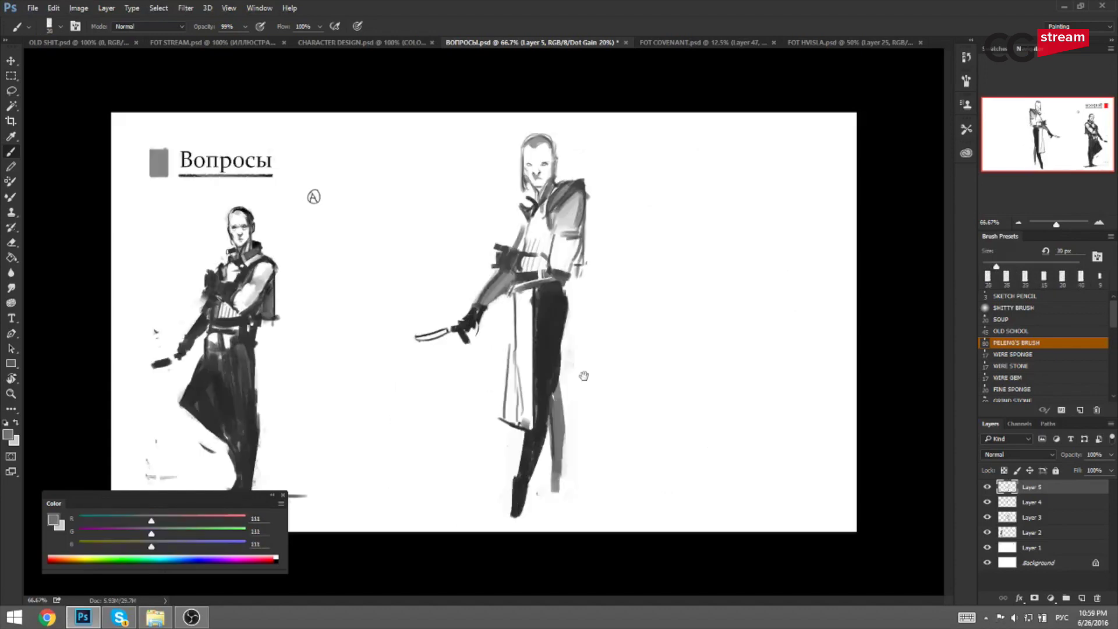
alt+click(542, 420)
alt+click(553, 298)
key(bracketleft)
key(bracketleft)
key(bracketleft)
key(bracketleft)
drag(582, 230, 563, 276)
key(ctrl+z)
key(ctrl+z)
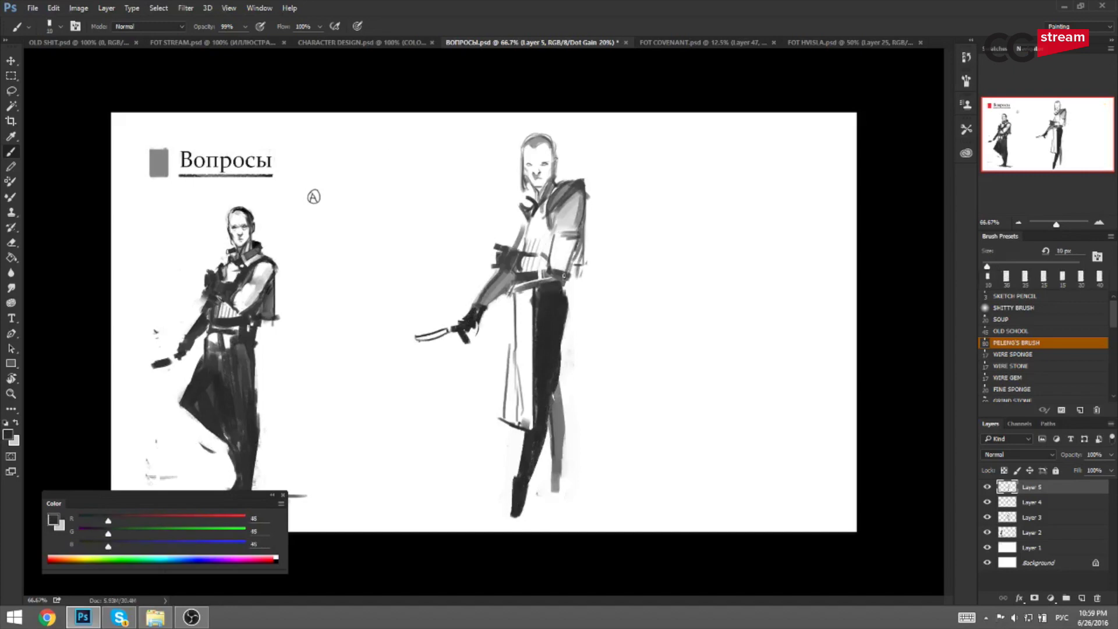
Enlarge the brush to about 40 px and shade the bent arm's lower sleeve down to the elbow in grey.
key(bracketright)
key(bracketright)
key(bracketright)
key(bracketright)
key(bracketright)
key(bracketright)
mouse_move(579, 235)
mouse_down()
mouse_move(564, 259)
mouse_move(562, 235)
mouse_move(557, 242)
mouse_move(555, 271)
mouse_up()
drag(566, 238, 566, 268)
Flip the canvas, sharpen the front boot's toe with a 15 px brush in dark grey 38, and flip back.
key(ctrl+shift+h)
alt+click(417, 339)
key(bracketleft)
key(bracketleft)
key(bracketleft)
key(bracketleft)
key(bracketleft)
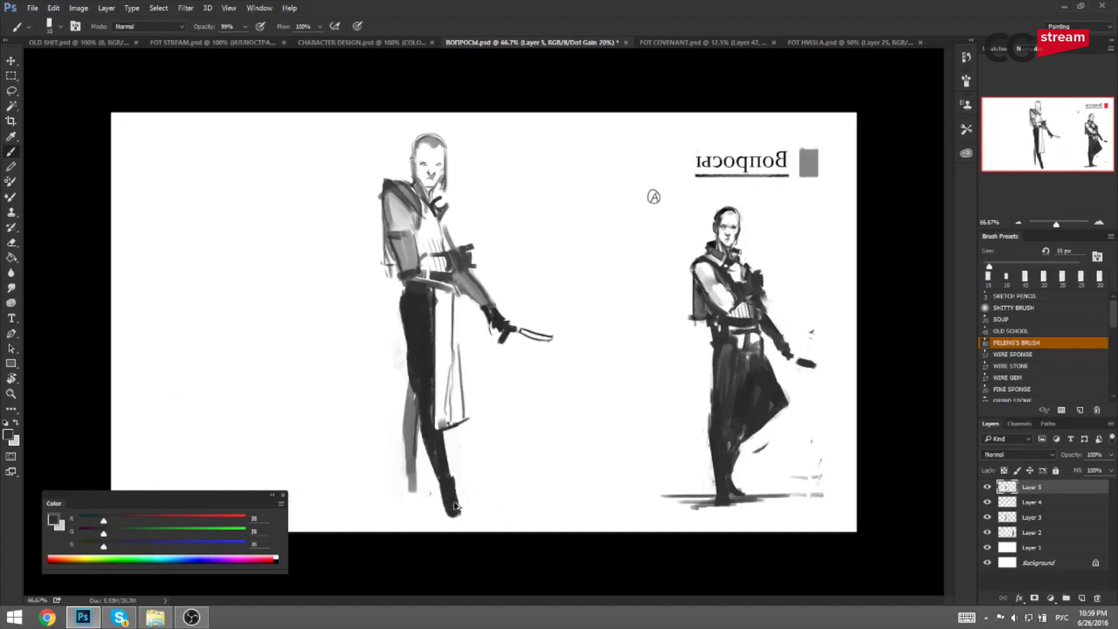
drag(452, 498, 454, 516)
key(bracketleft)
key(h)
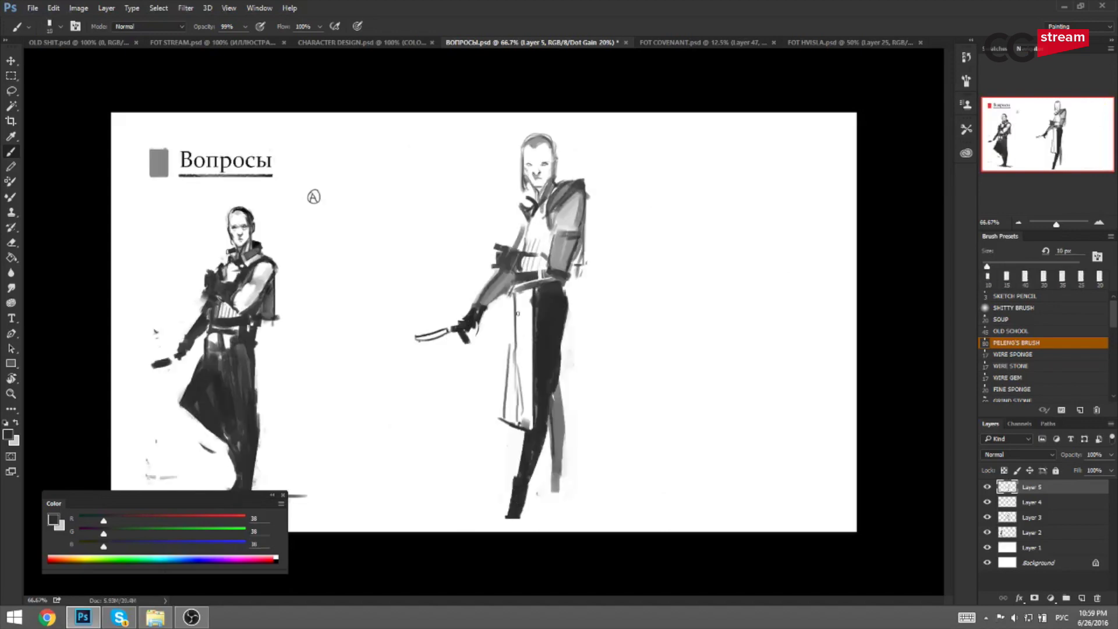
Sample dark grey 38 and paint a dark accent on the outer hip with a 40 px brush.
alt+click(569, 359)
key(bracketright)
alt+click(556, 377)
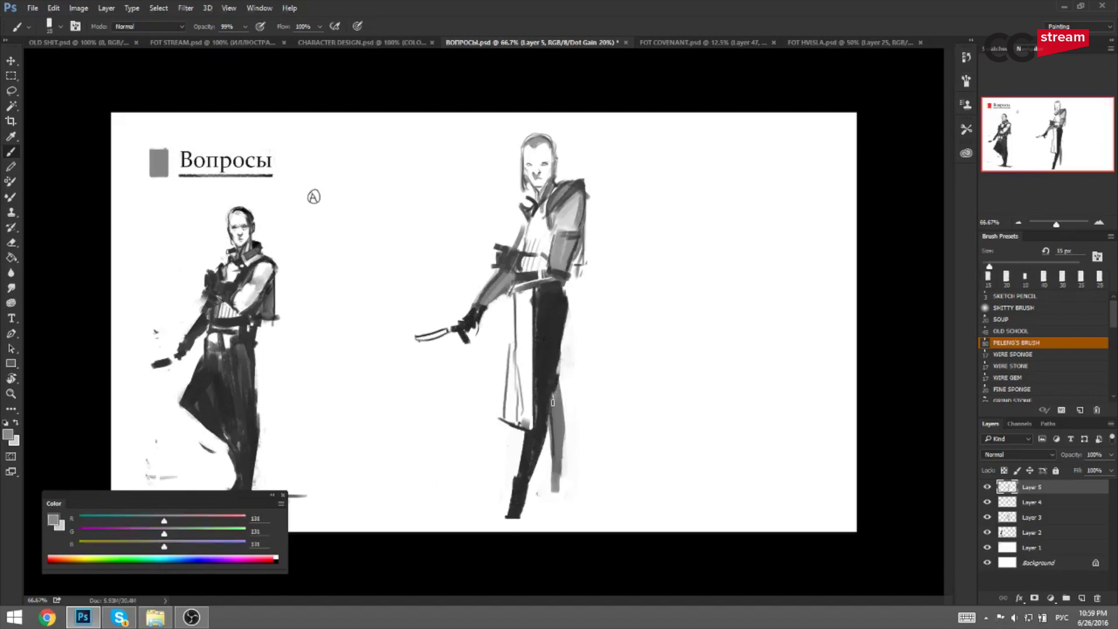
alt+click(546, 294)
key(bracketright)
alt+click(541, 337)
key(bracketright)
key(bracketright)
key(bracketright)
drag(554, 315, 570, 308)
Flip the canvas, paint the forearm across the waist in grey 144, and flip the canvas back.
key(ctrl+shift+h)
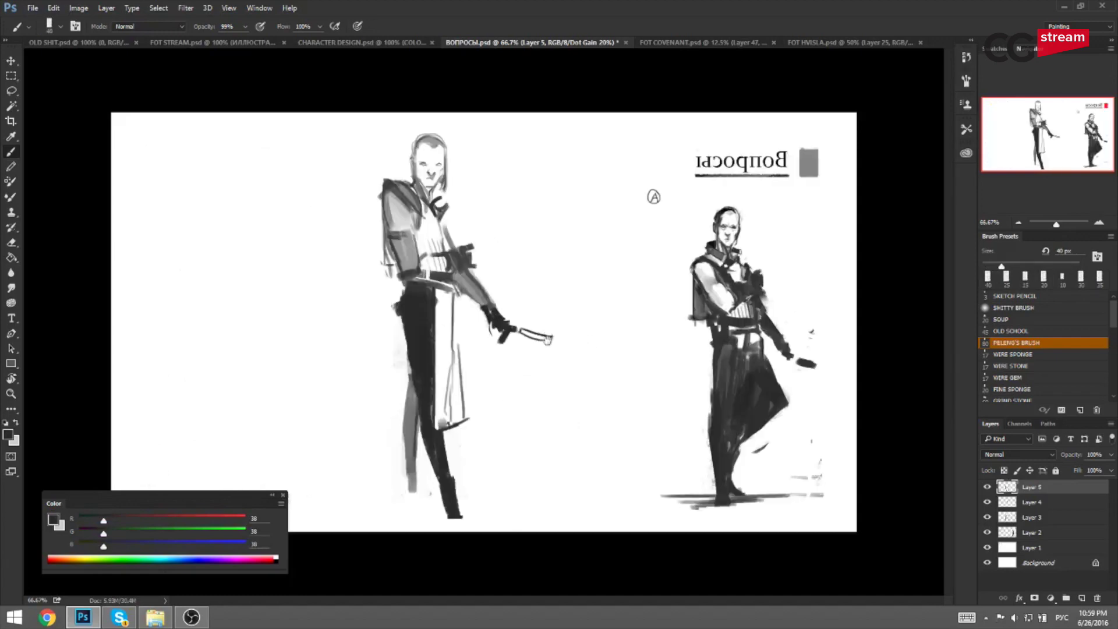
key(bracketleft)
alt+click(420, 261)
key(bracketright)
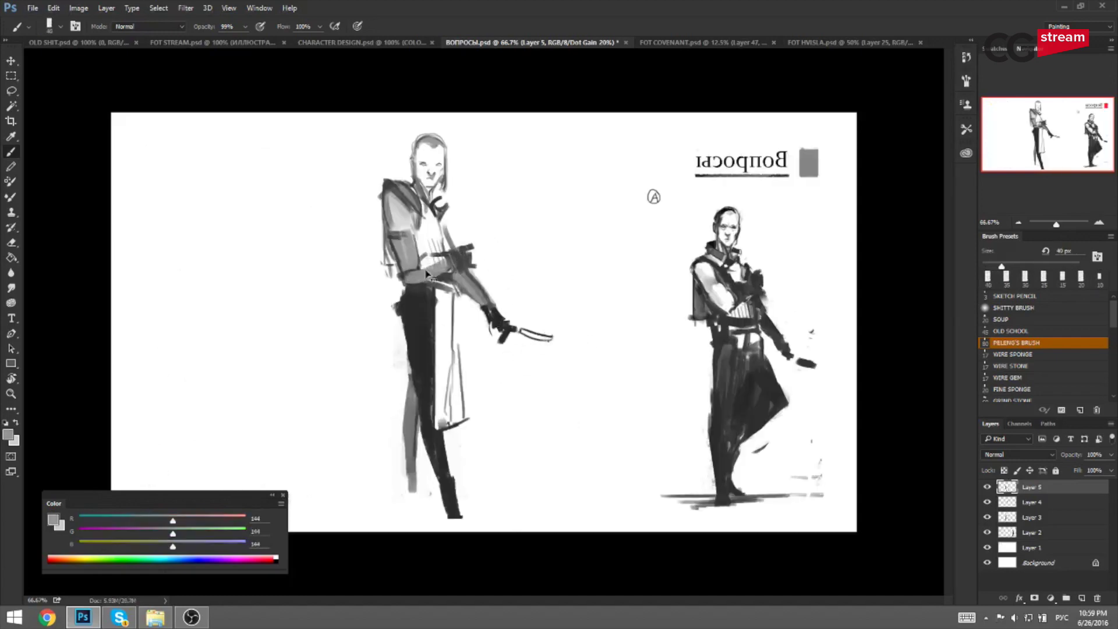
drag(425, 267, 437, 261)
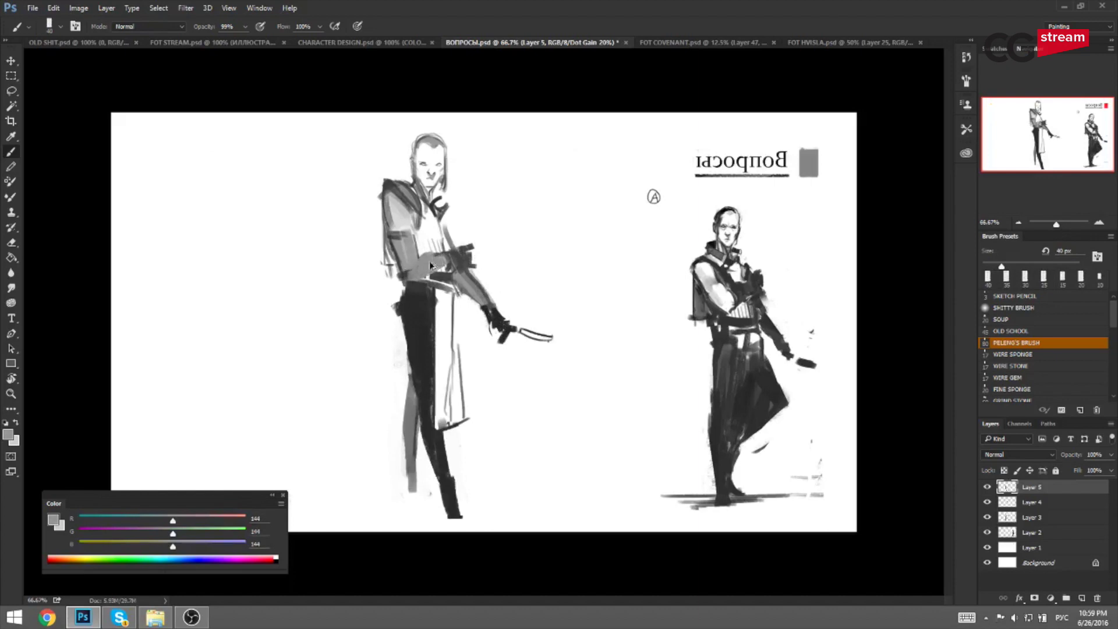
key(bracketleft)
key(bracketleft)
key(ctrl+shift+h)
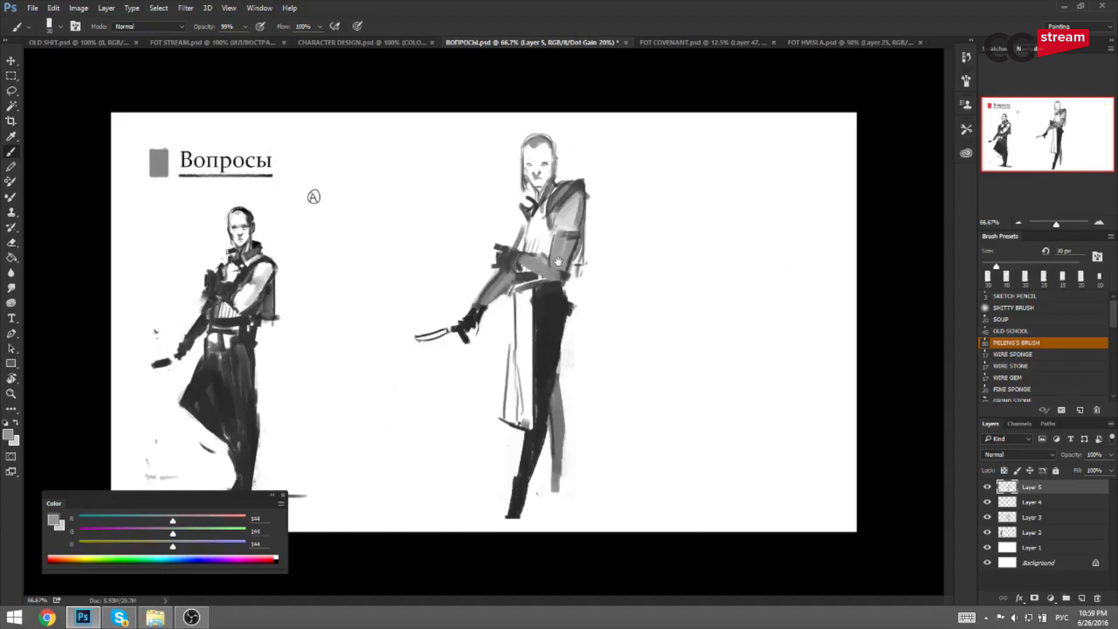
Fill the long front skirt panel with mid grey using a 35 px brush, redoing the first stroke.
alt+click(557, 307)
key(bracketleft)
alt+click(543, 300)
key(bracketleft)
key(bracketright)
key(bracketright)
key(bracketright)
key(bracketright)
mouse_move(522, 298)
mouse_down()
mouse_move(514, 413)
mouse_move(518, 291)
mouse_move(517, 418)
mouse_up()
key(ctrl+z)
key(bracketleft)
drag(524, 291, 527, 414)
alt+click(522, 356)
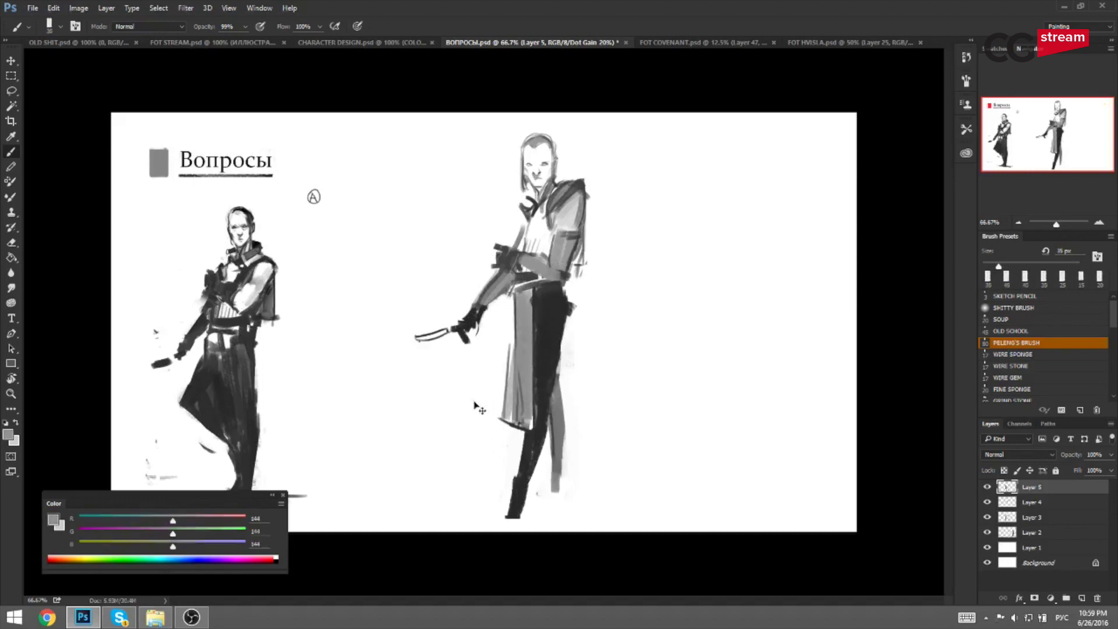
Flip the canvas horizontally and rough in the feet with a much smaller brush.
key(h)
key(bracketleft)
alt+click(442, 466)
key(bracketleft)
key(bracketleft)
key(bracketleft)
key(bracketleft)
key(bracketleft)
mouse_move(445, 493)
mouse_down()
mouse_move(448, 515)
mouse_move(415, 492)
mouse_move(414, 507)
mouse_move(411, 472)
mouse_move(412, 507)
mouse_up()
Sample greys from the legs and build up the back ankle and foot, reducing the brush to 10 px.
alt+click(427, 432)
key(bracketright)
key(bracketright)
key(bracketright)
alt+click(412, 472)
key(bracketright)
key(bracketleft)
key(bracketleft)
key(bracketleft)
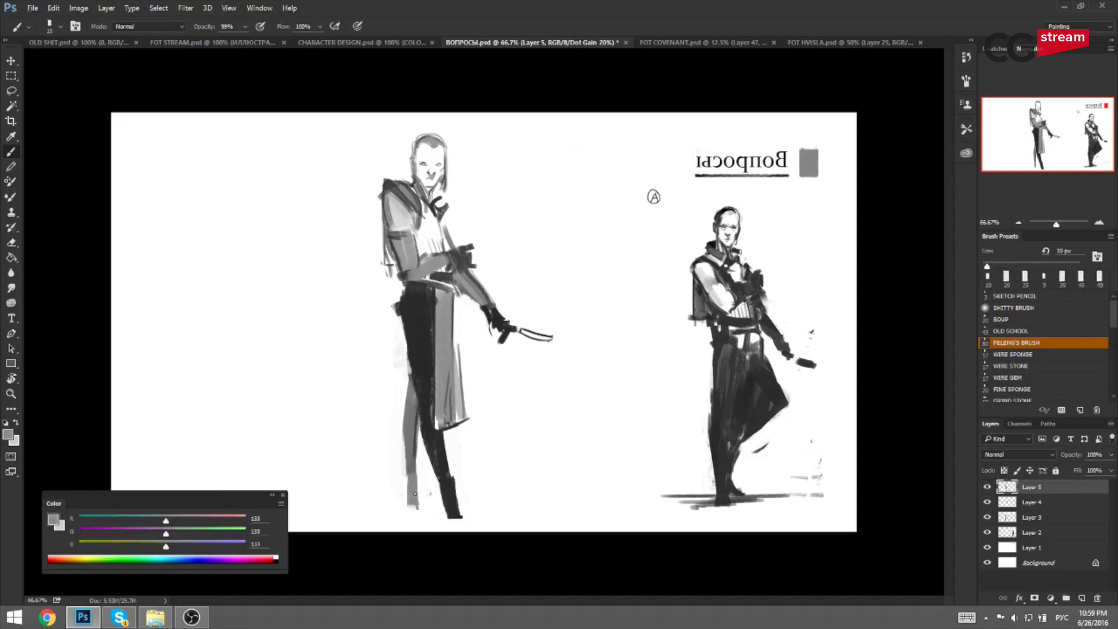
Trim the back foot's edges with white using a 15 px brush, then flip the canvas back.
alt+click(410, 497)
key(bracketright)
alt+click(417, 507)
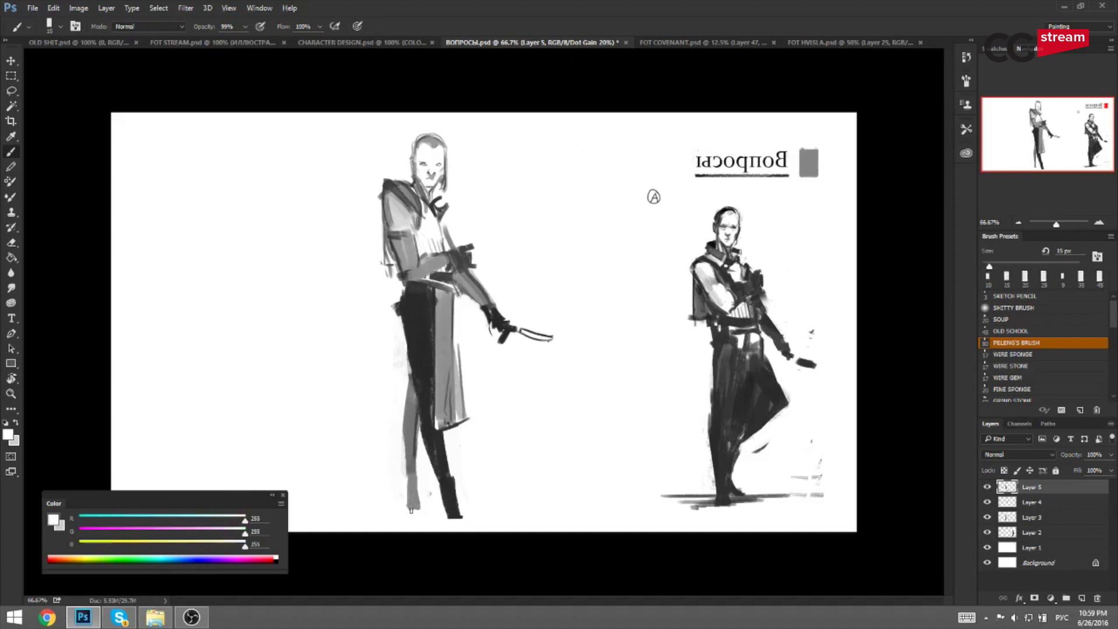
alt+click(416, 506)
key(ctrl+shift+h)
alt+click(559, 418)
key(bracketright)
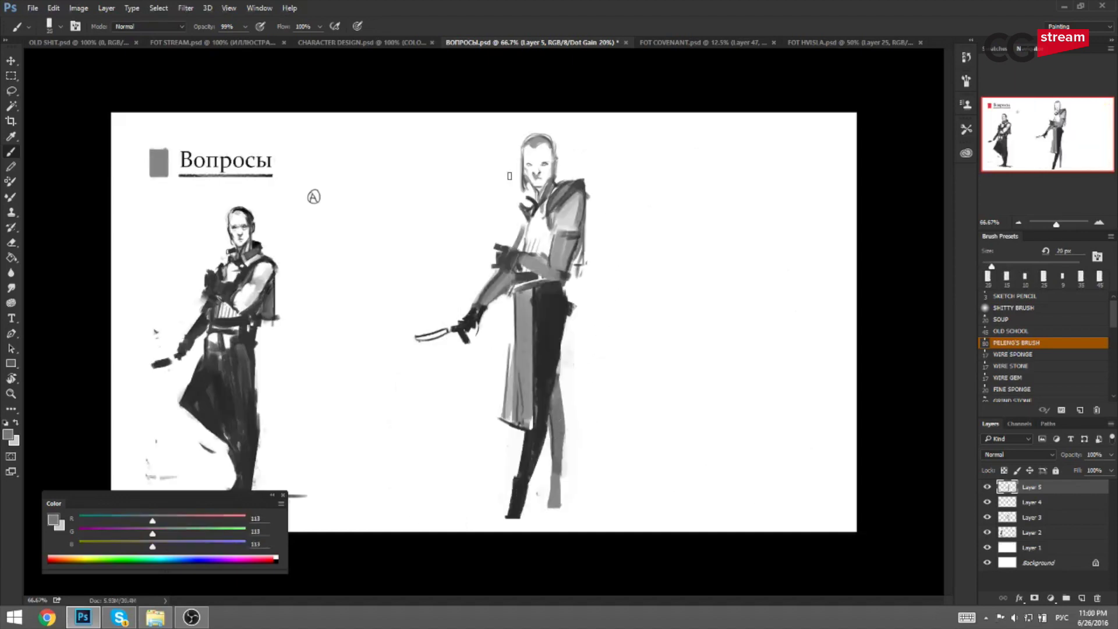
Lasso the figure's legs and skirt, copy them to a new layer and scale the copy to about 102.5%.
key(l)
key(b)
key(l)
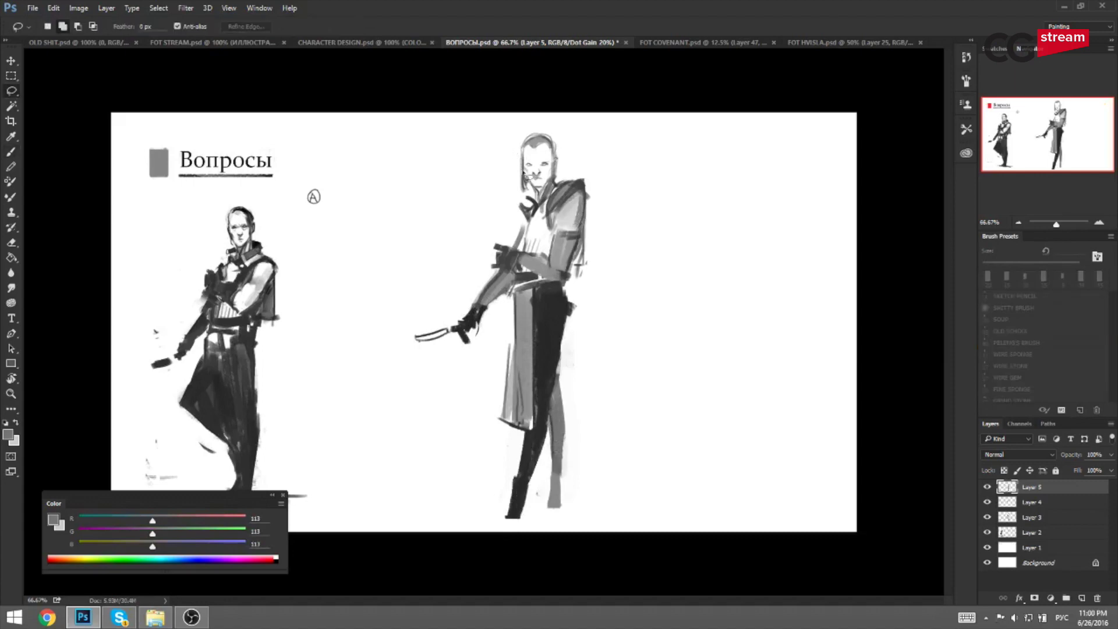
mouse_move(513, 286)
mouse_down()
mouse_move(561, 283)
mouse_move(595, 305)
mouse_move(584, 463)
mouse_move(564, 529)
mouse_move(523, 539)
mouse_move(491, 459)
mouse_move(512, 290)
mouse_up()
key(ctrl+j)
key(ctrl+t)
drag(488, 533, 487, 537)
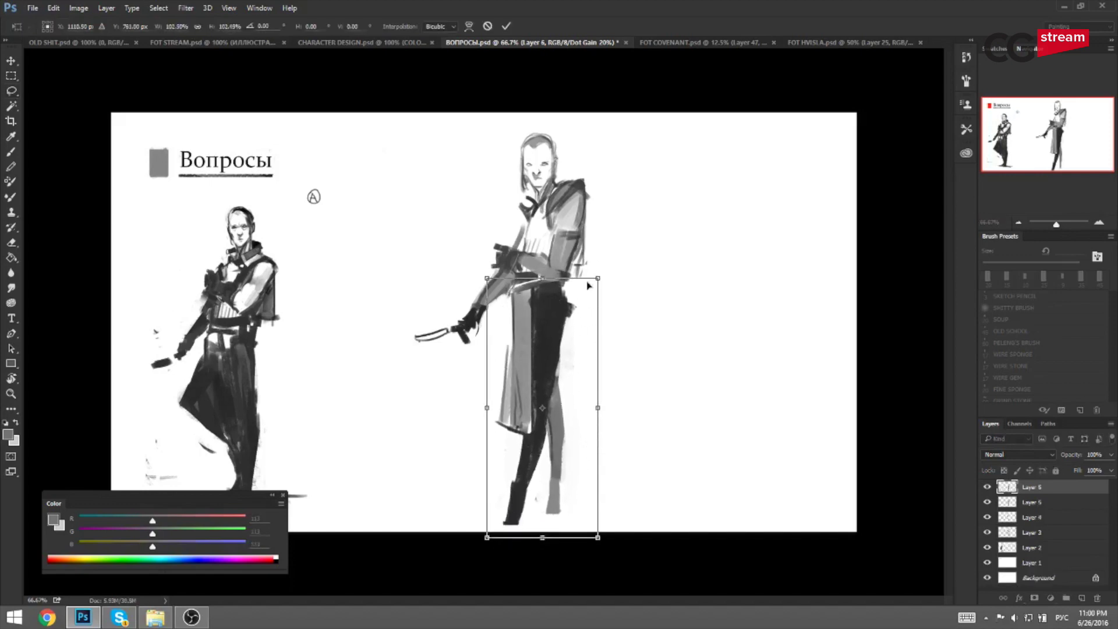
key(Return)
Lasso the head, copy it to a new layer, scale it down slightly, and resume the Brush with dark grey 38.
key(l)
mouse_move(511, 135)
mouse_down()
mouse_move(538, 119)
mouse_move(564, 172)
mouse_move(548, 196)
mouse_move(507, 172)
mouse_up()
key(ctrl+j)
key(ctrl+t)
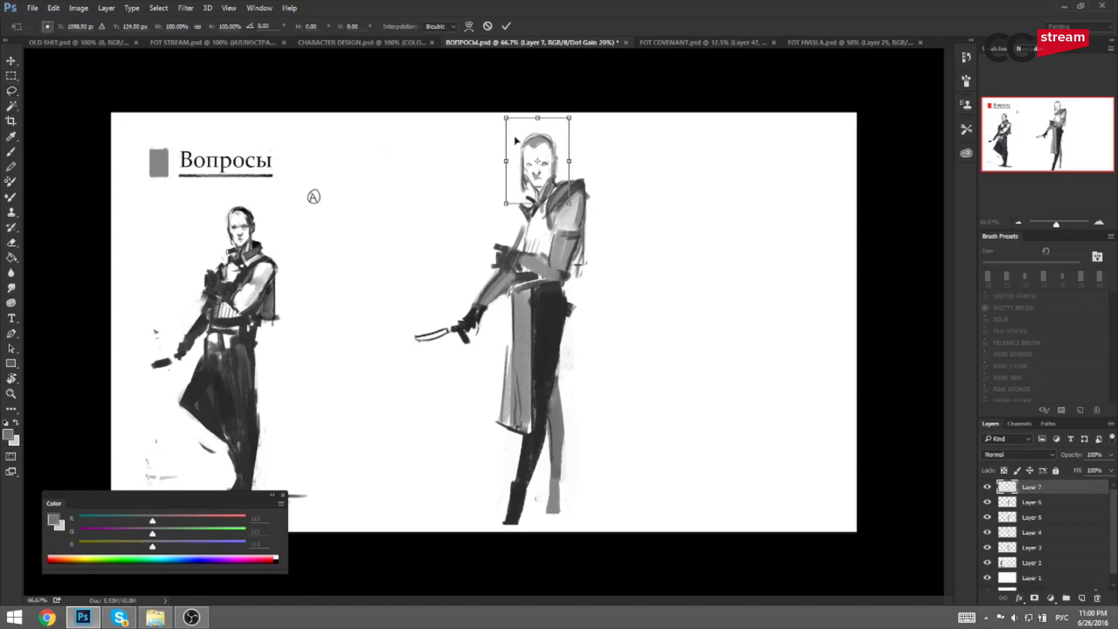
drag(506, 116, 509, 119)
key(Return)
key(b)
alt+click(558, 308)
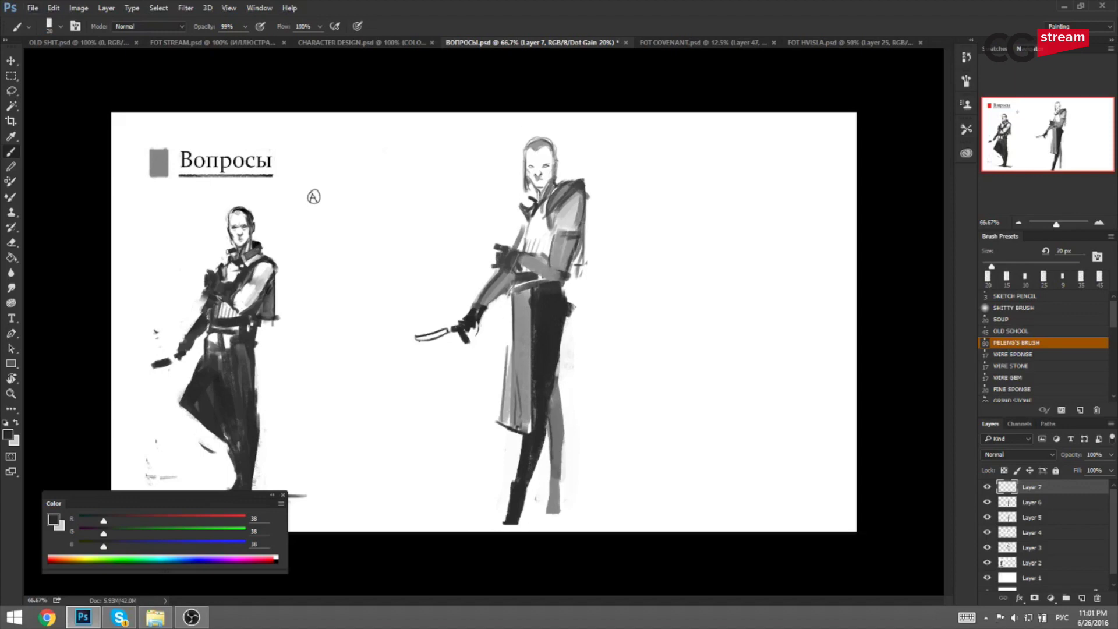
Sample white and trim the outer edge of the figure's dark hip with a 25 px brush.
key(ctrl+plus)
key(ctrl+minus)
key(ctrl+plus)
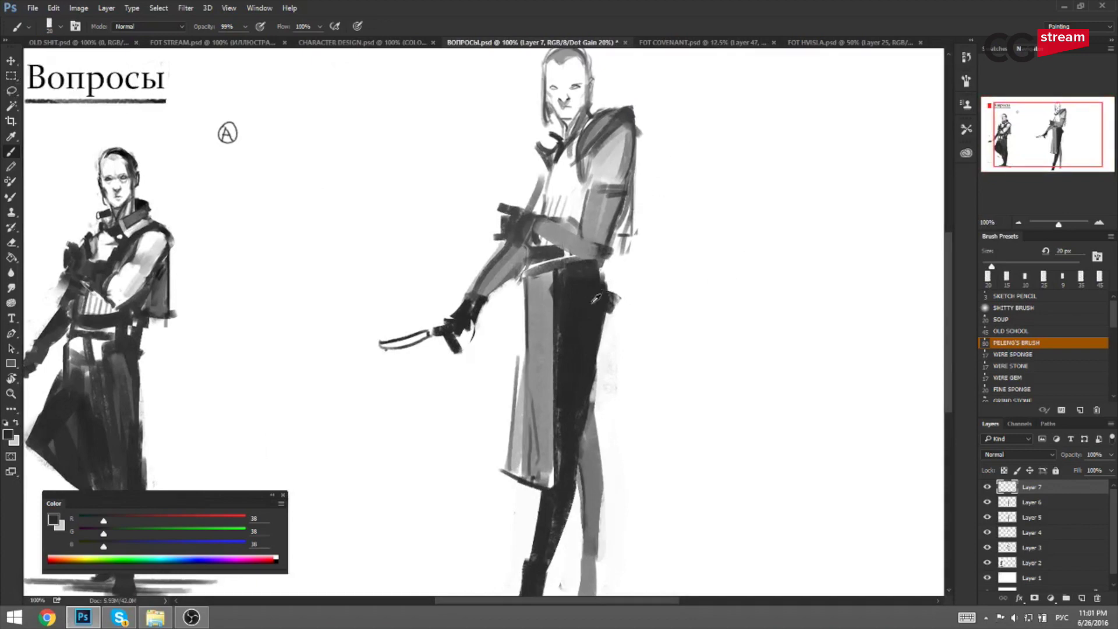
key(bracketright)
alt+click(627, 299)
key(bracketleft)
drag(624, 294, 609, 321)
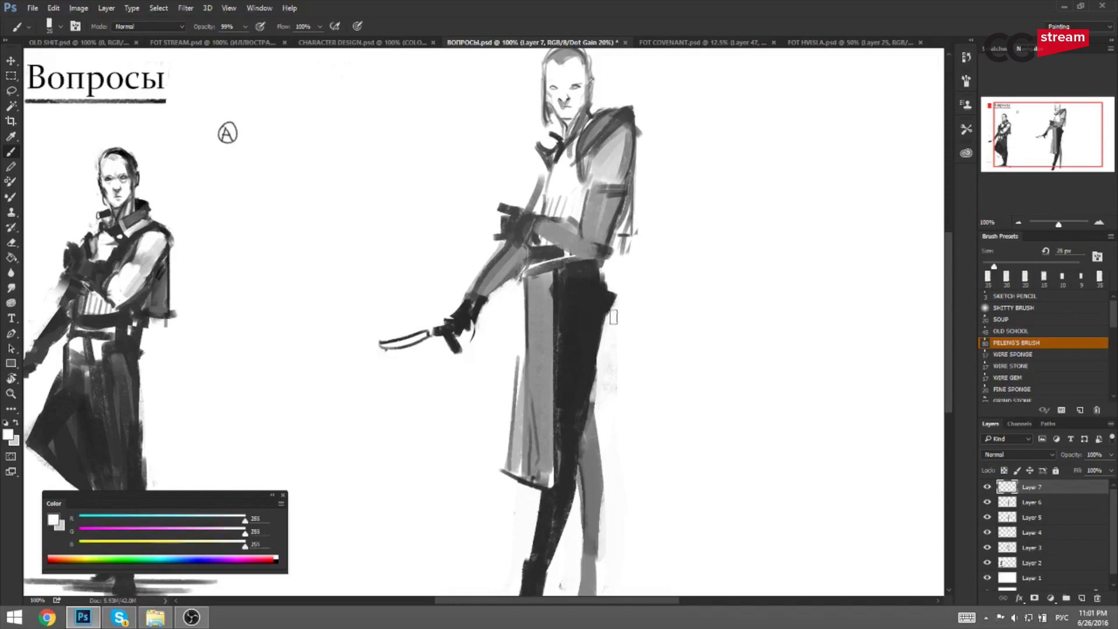
Flip the canvas horizontally and try a light grey 155 stroke along the skirt's upper edge with a 15 px brush.
key(ctrl+minus)
key(ctrl+shift+h)
alt+click(439, 298)
key(bracketleft)
key(bracketleft)
key(bracketleft)
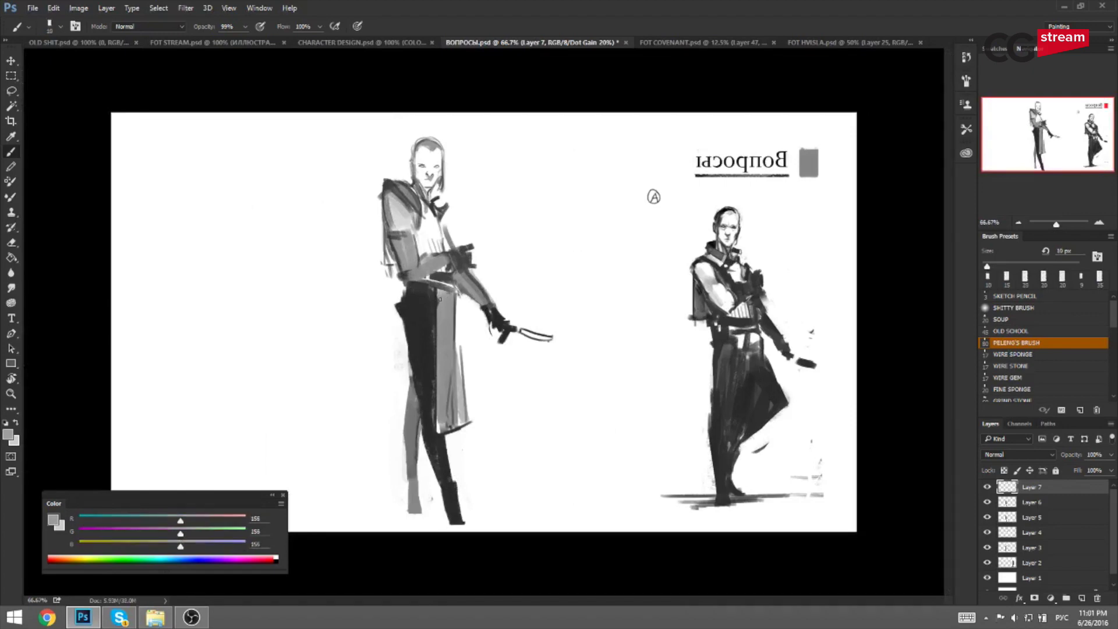
key(bracketright)
drag(438, 298, 437, 323)
key(ctrl+z)
Darken the hair edges on both sides of the figure's head with dark grey 38 and a 7 px brush.
key(ctrl+plus)
key(ctrl+plus)
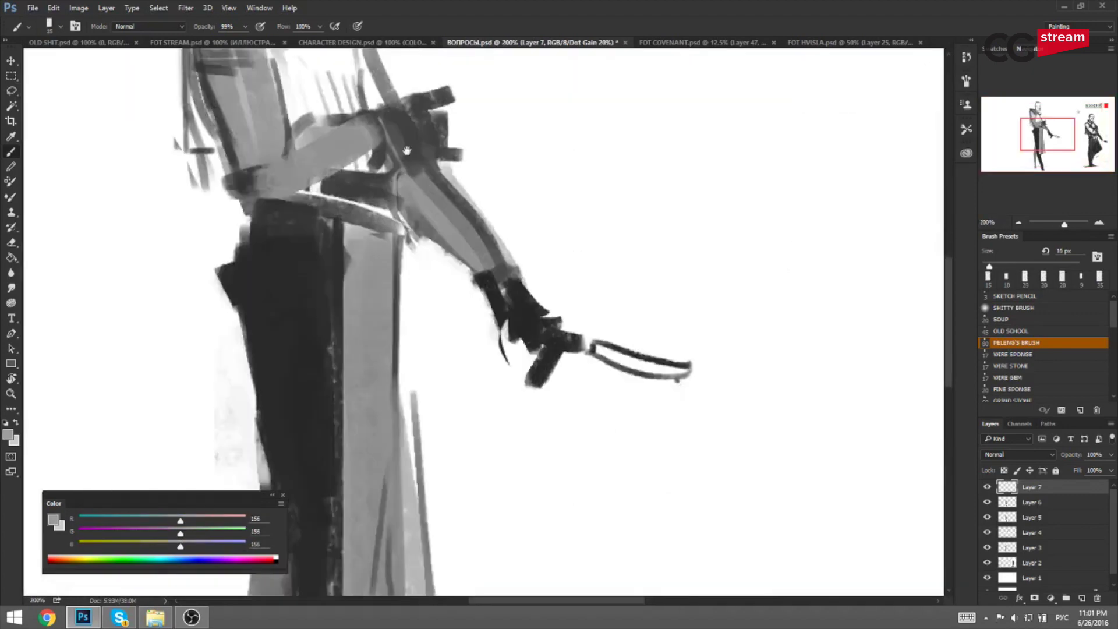
drag(342, 106, 439, 305)
alt+click(429, 184)
drag(427, 186, 469, 329)
key(bracketleft)
key(bracketleft)
key(bracketleft)
key(ctrl+z)
mouse_move(468, 158)
mouse_down()
mouse_move(412, 161)
mouse_move(412, 183)
mouse_up()
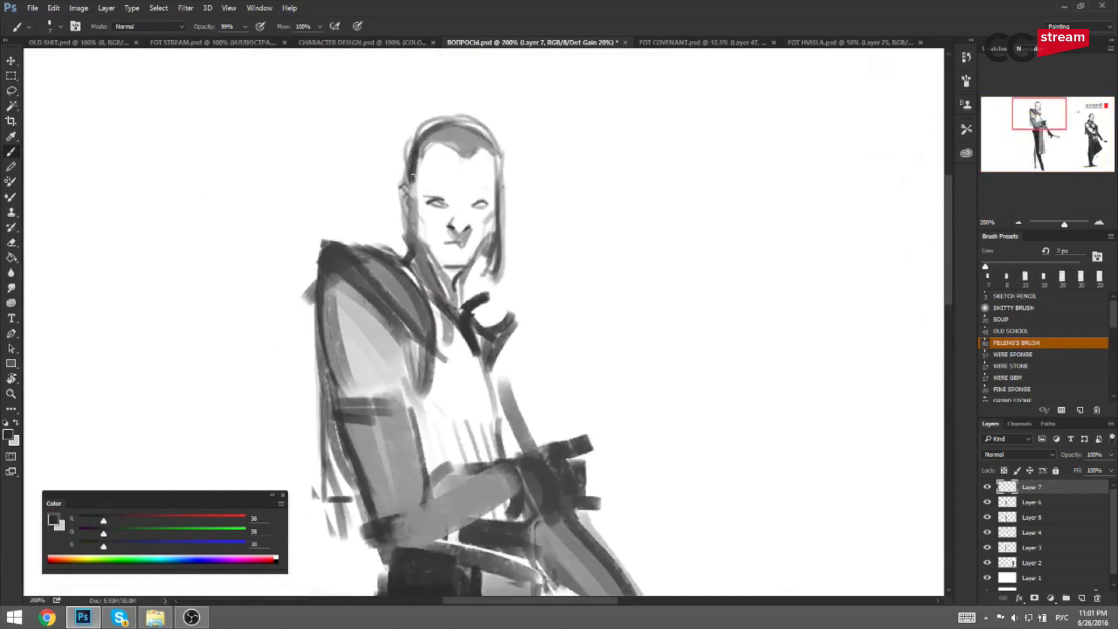
drag(494, 173, 496, 275)
Sample white and clean up the area around the chin with a 7 px brush.
key(bracketleft)
key(bracketleft)
key(bracketleft)
alt+click(473, 255)
key(bracketright)
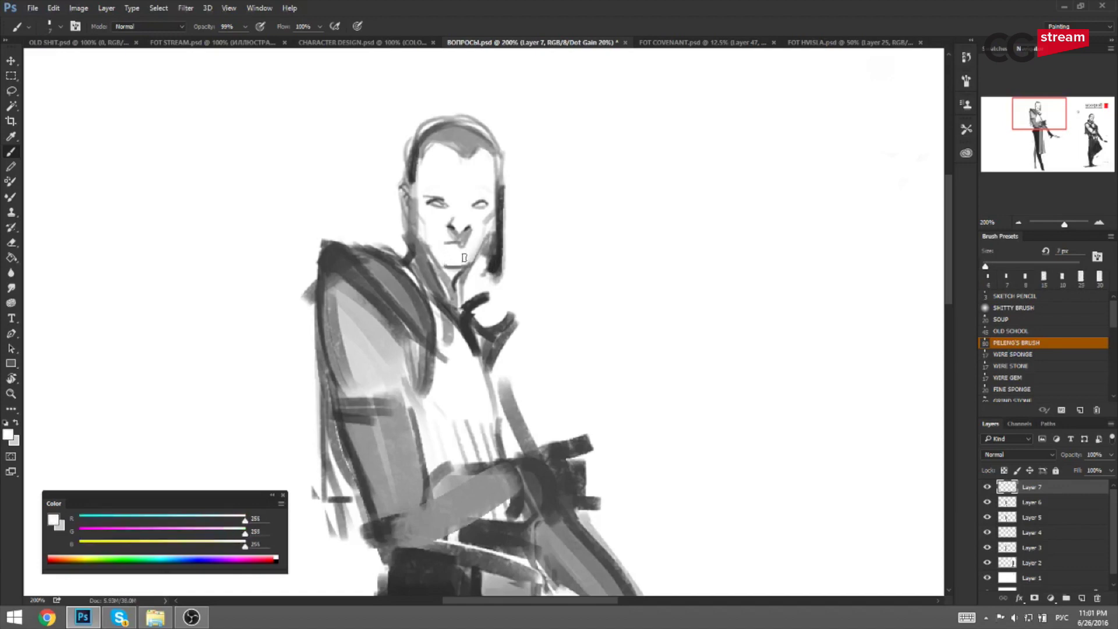
Redraw the chin and jaw outline in dark grey 39 using fine brush sizes.
alt+click(455, 265)
key(bracketleft)
key(bracketleft)
key(bracketleft)
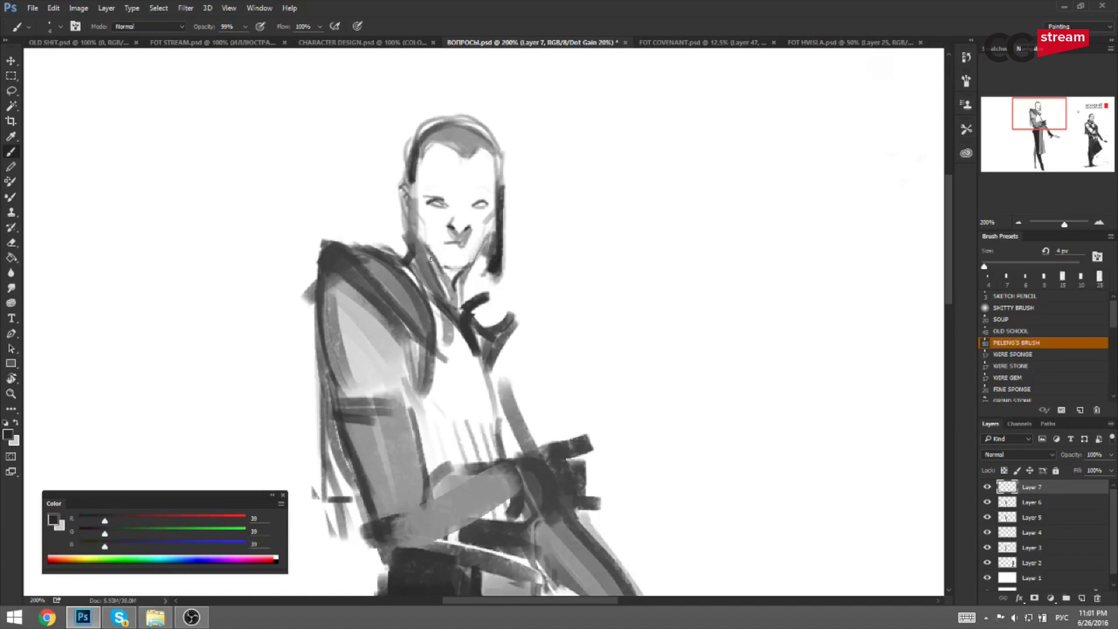
key(bracketright)
key(bracketright)
drag(441, 271, 454, 271)
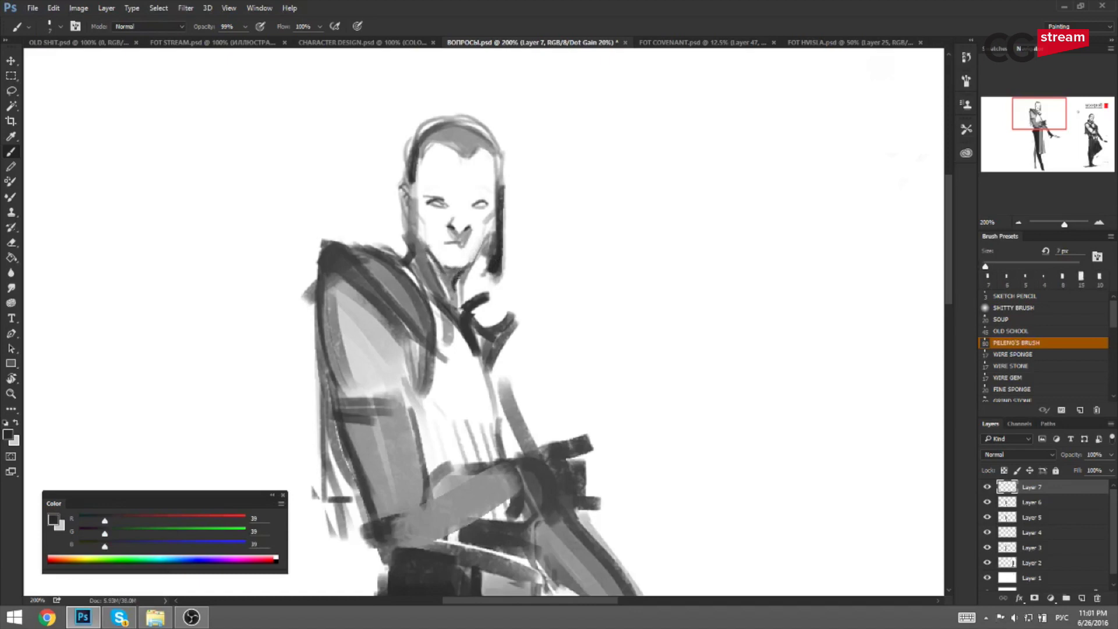
alt+click(454, 263)
alt+click(447, 270)
key(bracketleft)
key(bracketleft)
drag(445, 273, 472, 259)
Sample tones beside the cheek and refine the jaw with a fine brush in dark grey 40, then flip the canvas.
alt+click(497, 225)
key(bracketright)
alt+click(494, 247)
key(bracketleft)
key(bracketleft)
key(bracketleft)
key(ctrl+f)
drag(665, 211, 386, 219)
key(bracketright)
key(bracketright)
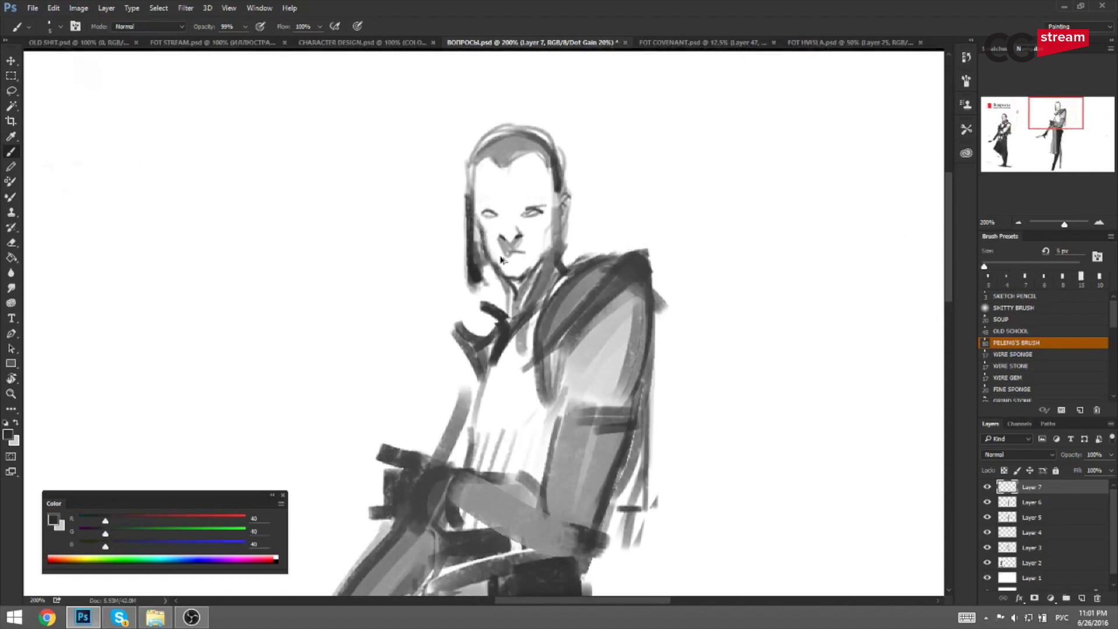
Flip the canvas again and paint the cheek shadow beside the hair strand in dark grey 40 with an 8 px brush.
key(ctrl+z)
key(ctrl+f)
drag(282, 282, 570, 261)
key(bracketright)
key(bracketright)
key(bracketright)
drag(510, 205, 484, 257)
key(ctrl+z)
key(ctrl+z)
key(ctrl+z)
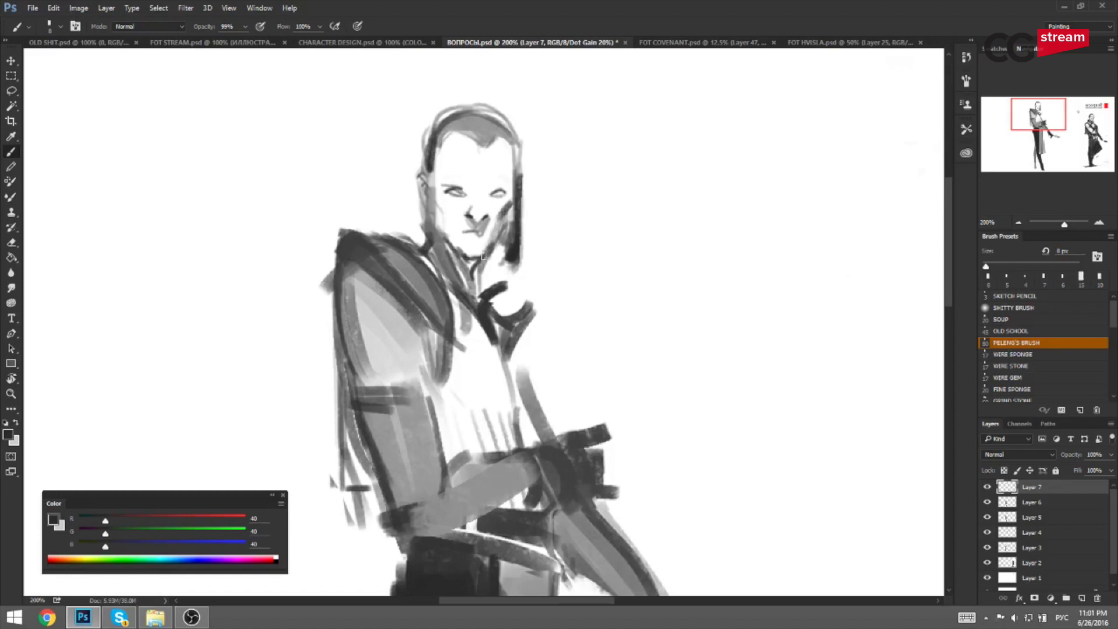
Sample tones beside the jaw and try small strokes defining the fingertips below the hair strand.
alt+click(513, 252)
key(bracketleft)
key(bracketleft)
drag(515, 260, 504, 274)
key(ctrl+z)
alt+click(514, 257)
key(ctrl+z)
alt+click(515, 258)
key(bracketleft)
Flip the canvas back and refine the raised hand beside the jaw, alternating dark grey 41 and white with a 7 px brush.
key(ctrl+minus)
key(F2)
mouse_move(651, 246)
mouse_down()
mouse_move(567, 194)
mouse_move(539, 224)
mouse_up()
alt+click(537, 218)
alt+click(537, 226)
key(bracketright)
key(bracketleft)
key(bracketleft)
mouse_move(536, 218)
mouse_down()
mouse_move(542, 237)
mouse_move(541, 225)
mouse_up()
alt+click(538, 227)
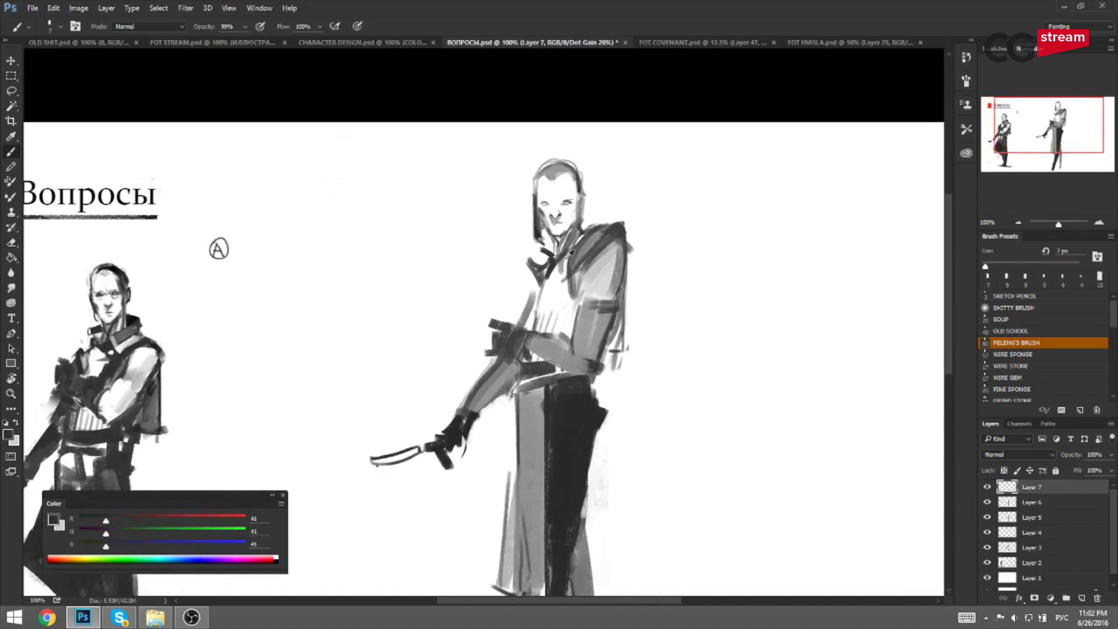
key(bracketleft)
alt+click(548, 238)
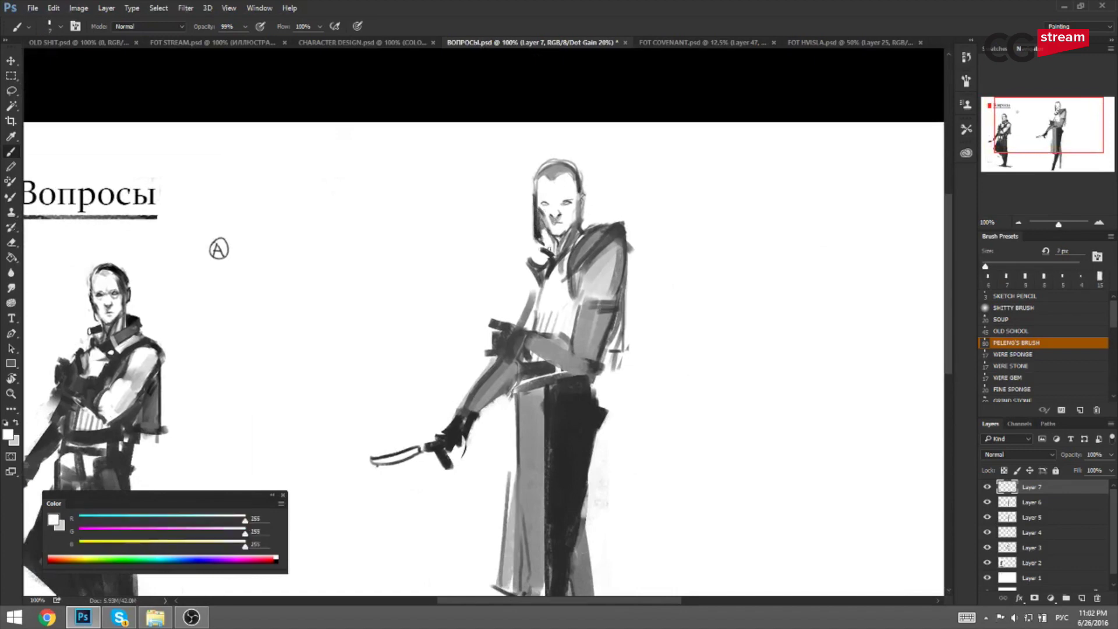
Sample dark grey 46 and paint the fold shadow beneath the shoulder guard with a 15 px brush.
alt+click(556, 258)
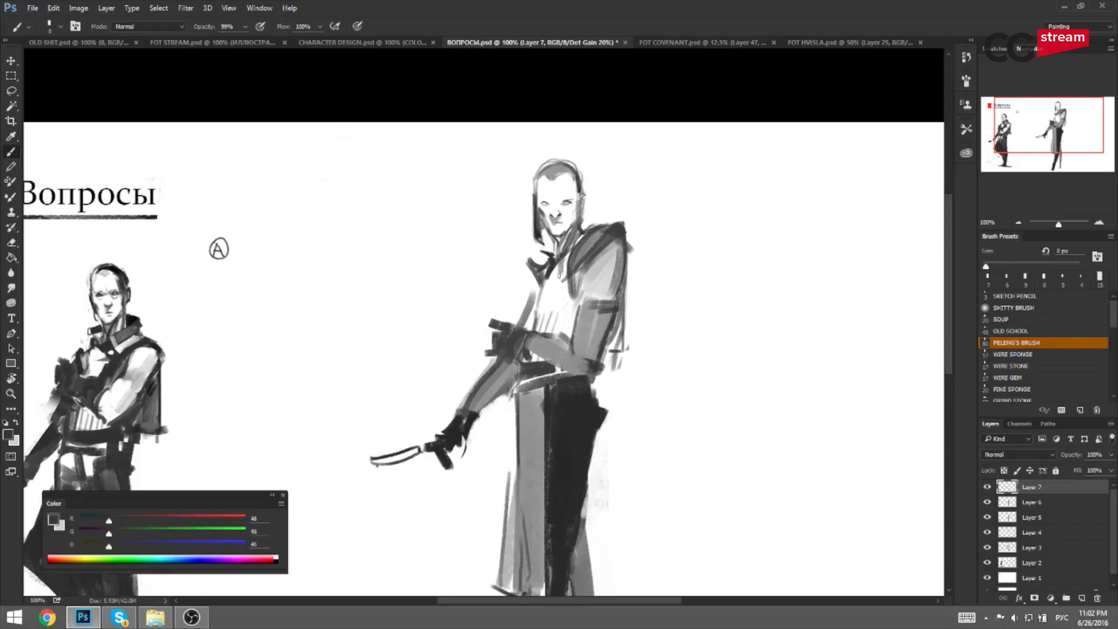
drag(557, 262, 590, 189)
key(bracketright)
key(bracketright)
key(bracketright)
key(bracketright)
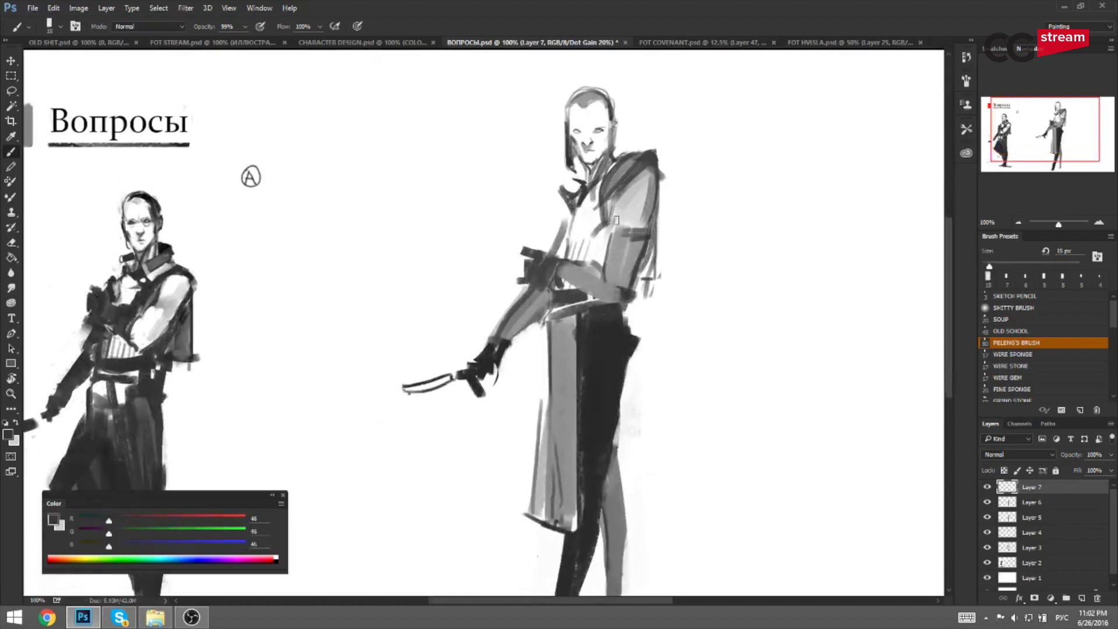
alt+click(609, 224)
key(bracketright)
Sample white and clean up the chest and the edge of the far upper arm with a 15 px brush.
alt+click(577, 236)
key(bracketleft)
key(bracketleft)
key(bracketleft)
key(bracketright)
alt+click(568, 241)
key(bracketright)
key(bracketright)
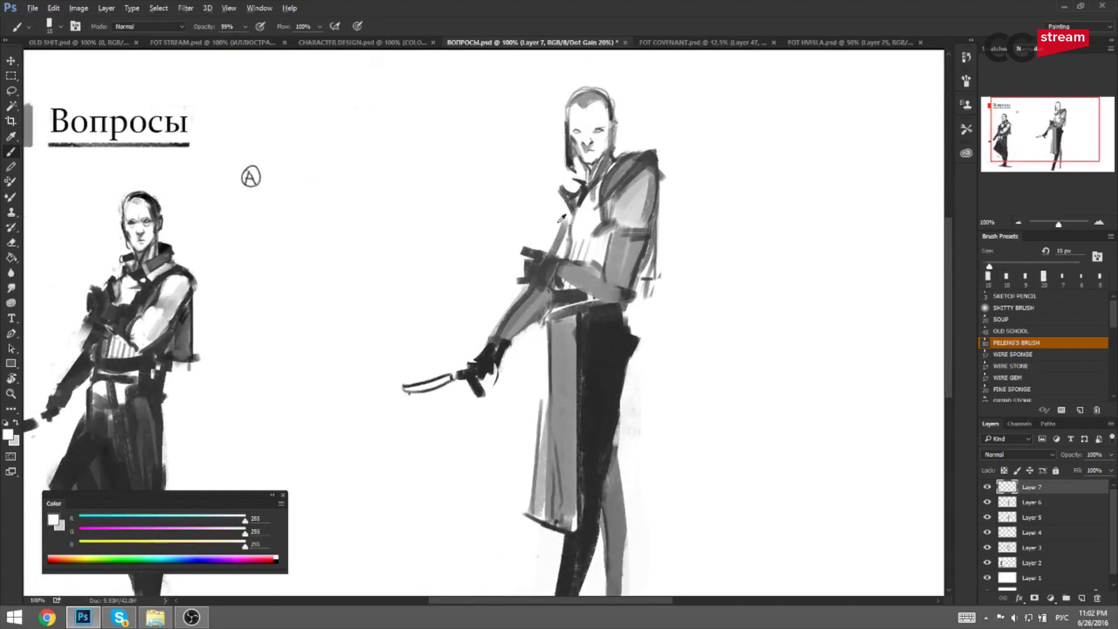
Re-edge the far upper arm in dark grey 65 with a 9 px brush.
alt+click(566, 237)
key(bracketleft)
key(bracketleft)
key(bracketleft)
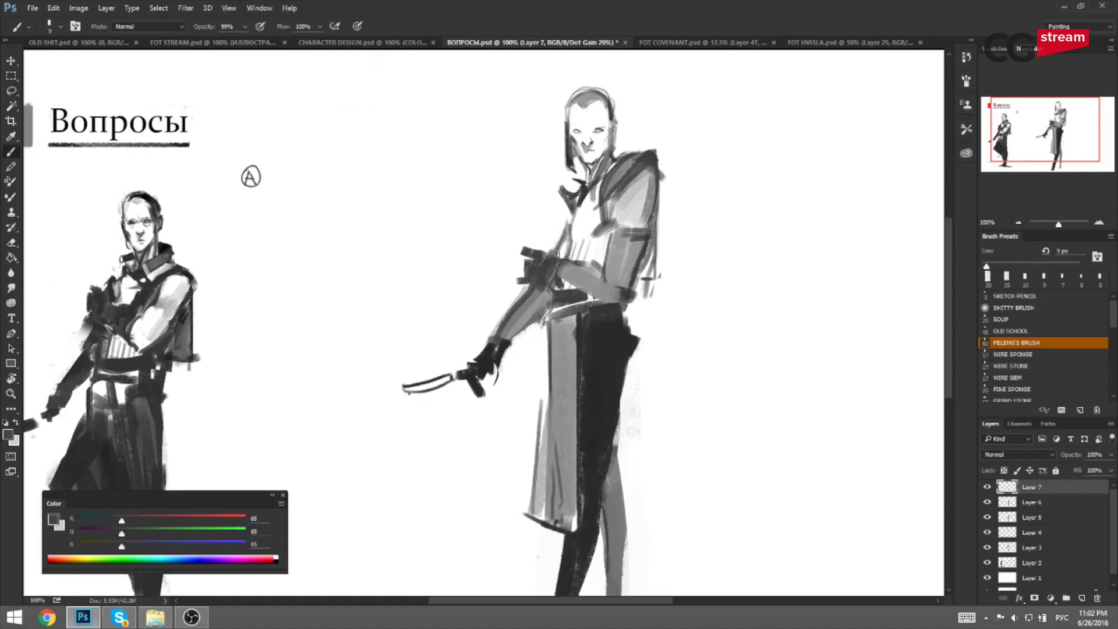
drag(585, 237, 576, 248)
key(ctrl+z)
Flip the canvas and strengthen the brow and nose bridge with dark grey 46 and a 9 px brush.
key(ctrl+shift+h)
mouse_move(420, 123)
mouse_down()
mouse_move(551, 134)
mouse_move(562, 137)
mouse_move(555, 148)
mouse_up()
alt+click(575, 161)
key(bracketright)
key(bracketright)
key(ctrl+z)
key(bracketleft)
key(bracketleft)
key(ctrl+z)
key(bracketright)
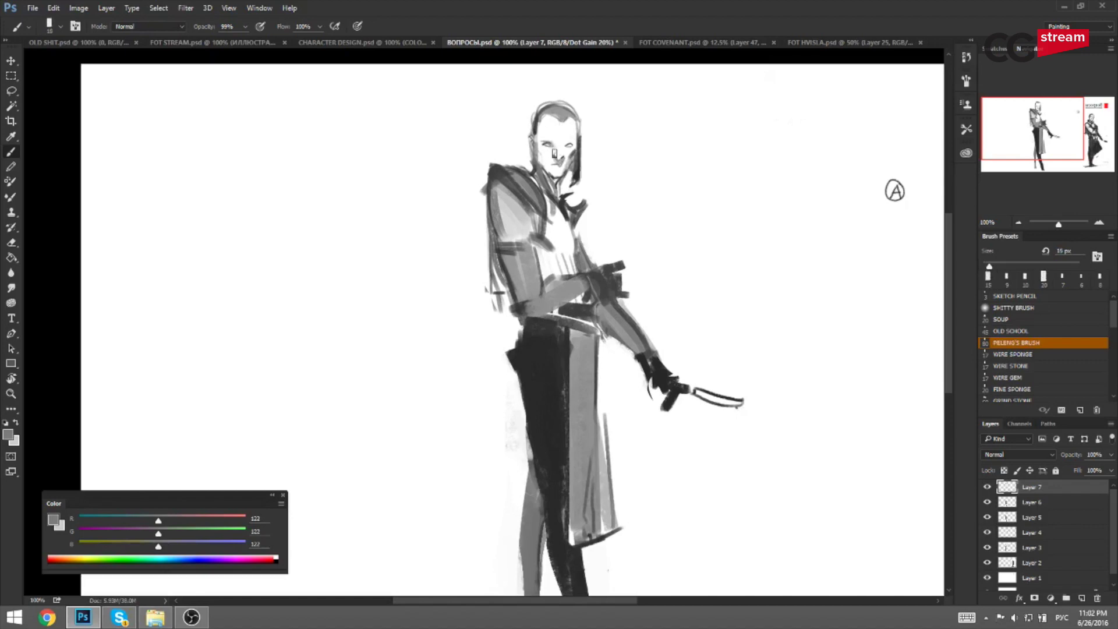
alt+click(582, 165)
key(bracketleft)
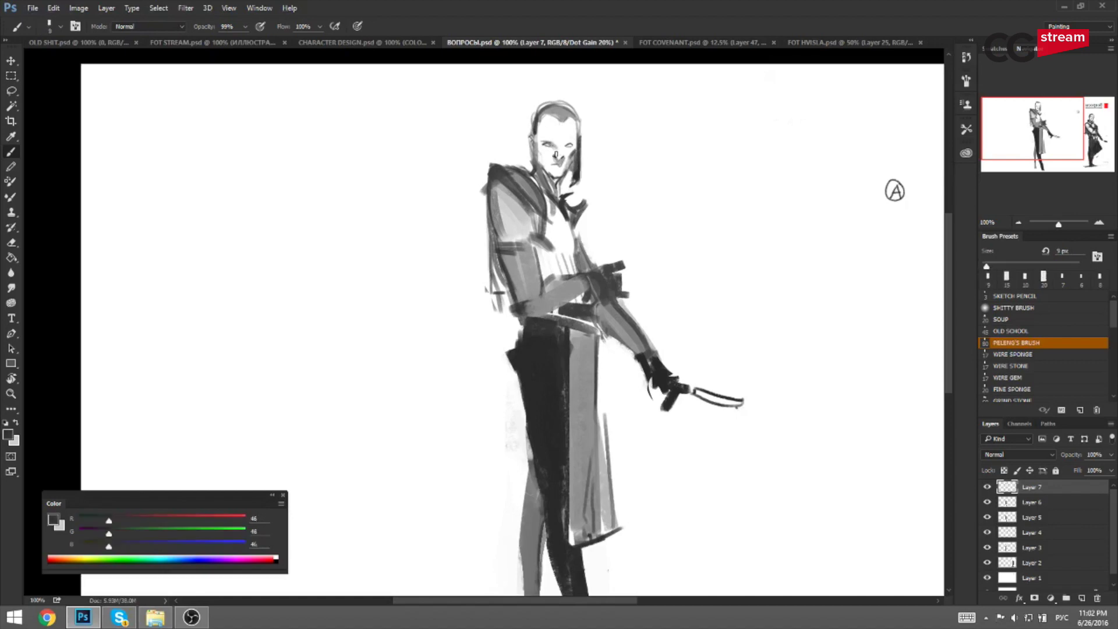
drag(552, 145, 558, 151)
Flip the canvas back, sample tones from the eye and hair strand, and try a darker stroke down the strand.
key(ctrl+shift+h)
mouse_move(809, 130)
mouse_down()
mouse_move(646, 164)
mouse_move(566, 316)
mouse_move(595, 335)
mouse_move(582, 372)
mouse_up()
key(ctrl+plus)
key(ctrl+plus)
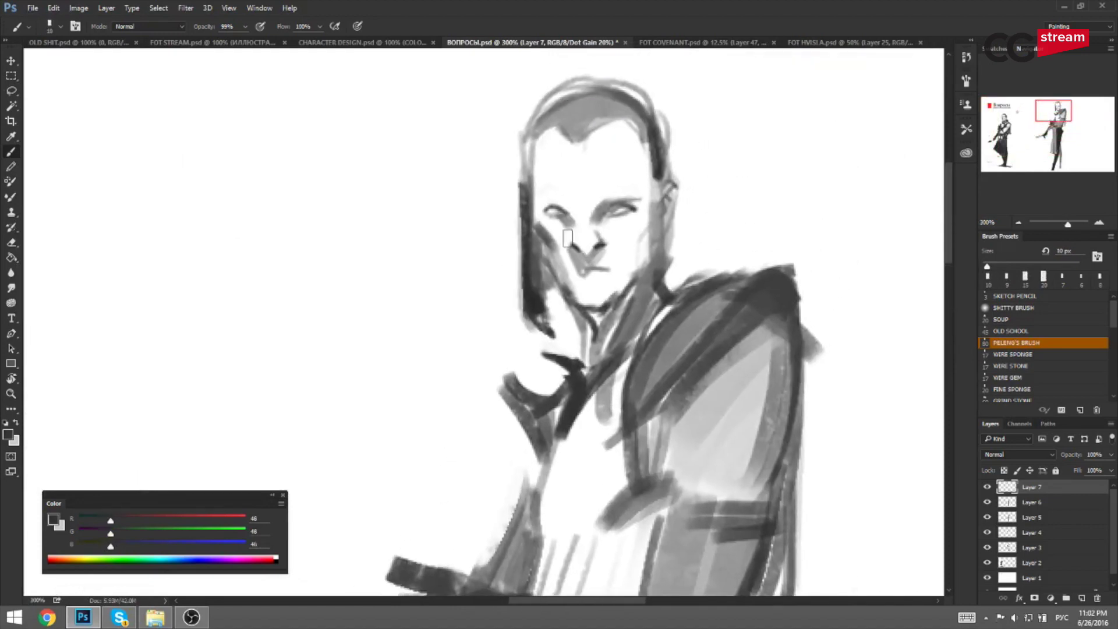
alt+click(560, 201)
key(bracketleft)
key(bracketleft)
key(bracketleft)
alt+click(532, 284)
drag(529, 219, 527, 287)
key(ctrl+z)
key(bracketleft)
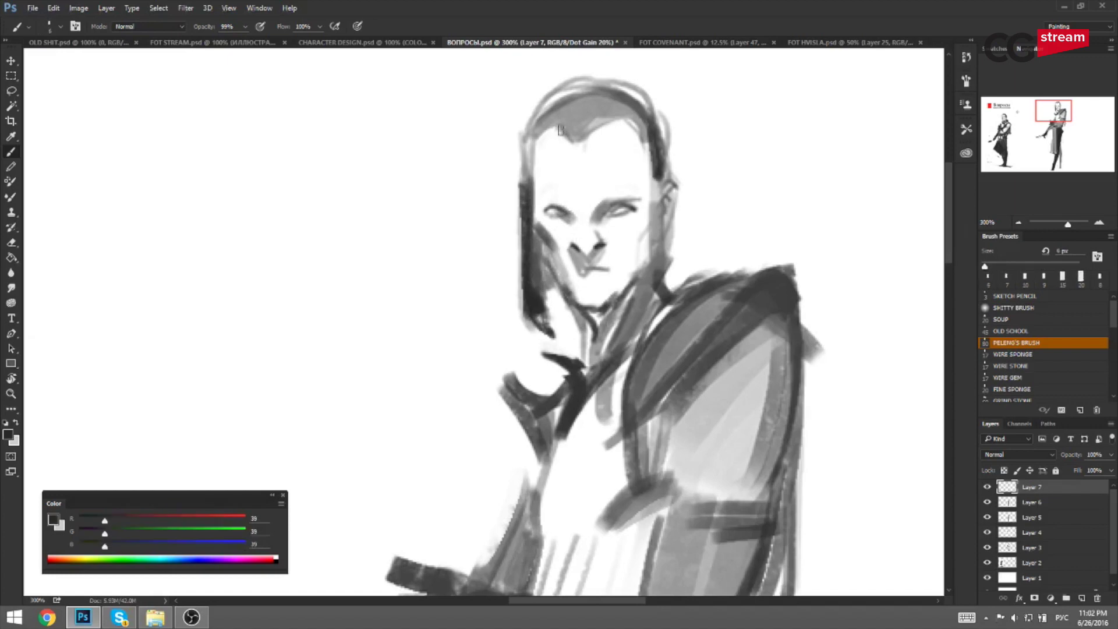
Flip the canvas to show the full figure mirrored and stroke dark grey 35 across the waist with a larger brush.
key(ctrl+minus)
key(ctrl+minus)
key(ctrl+shift+h)
drag(547, 200, 676, 85)
key(ctrl+minus)
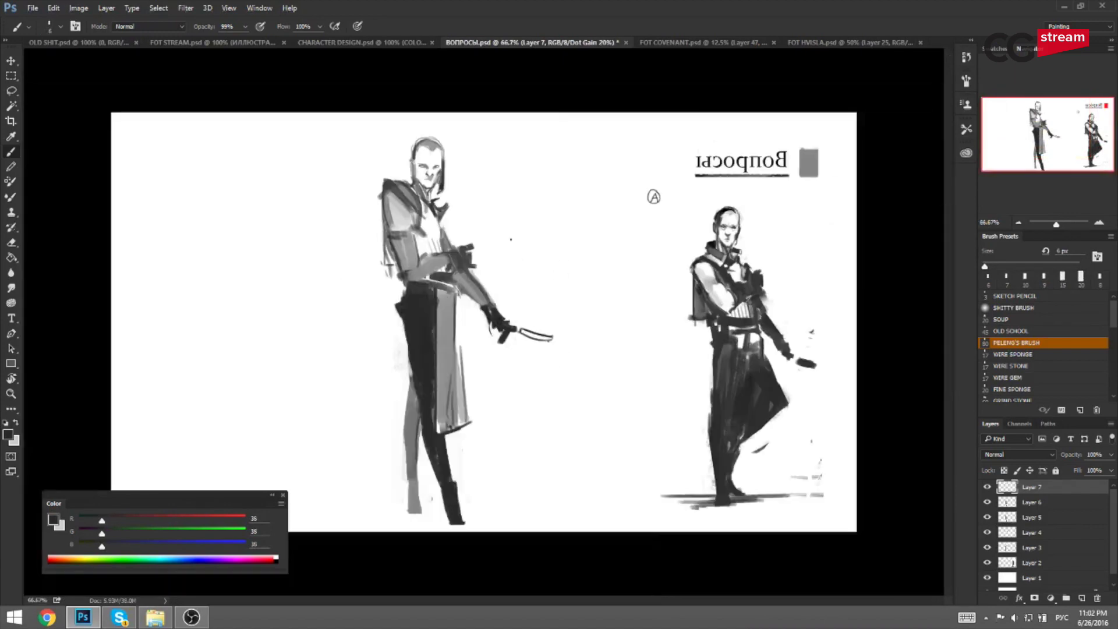
key(bracketright)
key(bracketright)
key(bracketright)
drag(409, 291, 422, 291)
Sample darker tones from the reference figure and background, and paint a diagonal band across the hip with an enlarged brush.
alt+click(748, 274)
alt+click(747, 273)
alt+click(911, 198)
key(bracketright)
key(bracketright)
key(bracketright)
key(bracketright)
key(bracketright)
key(ctrl+z)
mouse_move(398, 310)
mouse_down()
mouse_move(428, 301)
mouse_move(425, 330)
mouse_up()
Refine the hip band in near-black 14 with a 30 px brush and flip the canvas back.
key(bracketleft)
alt+click(428, 306)
key(bracketleft)
key(bracketleft)
key(F2)
key(ctrl+plus)
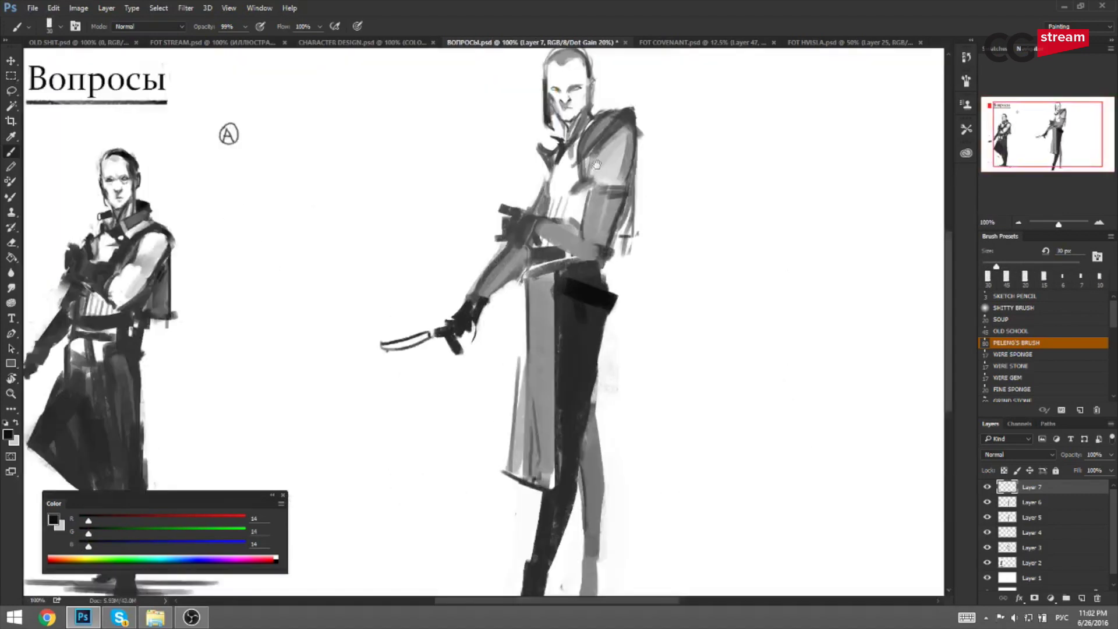
Sample dark grey 61 and strengthen the outline beside the ear and temple with a 5 px brush.
drag(594, 78, 576, 224)
alt+click(531, 228)
key(bracketleft)
key(bracketleft)
key(bracketleft)
key(bracketleft)
key(bracketleft)
key(bracketleft)
key(bracketleft)
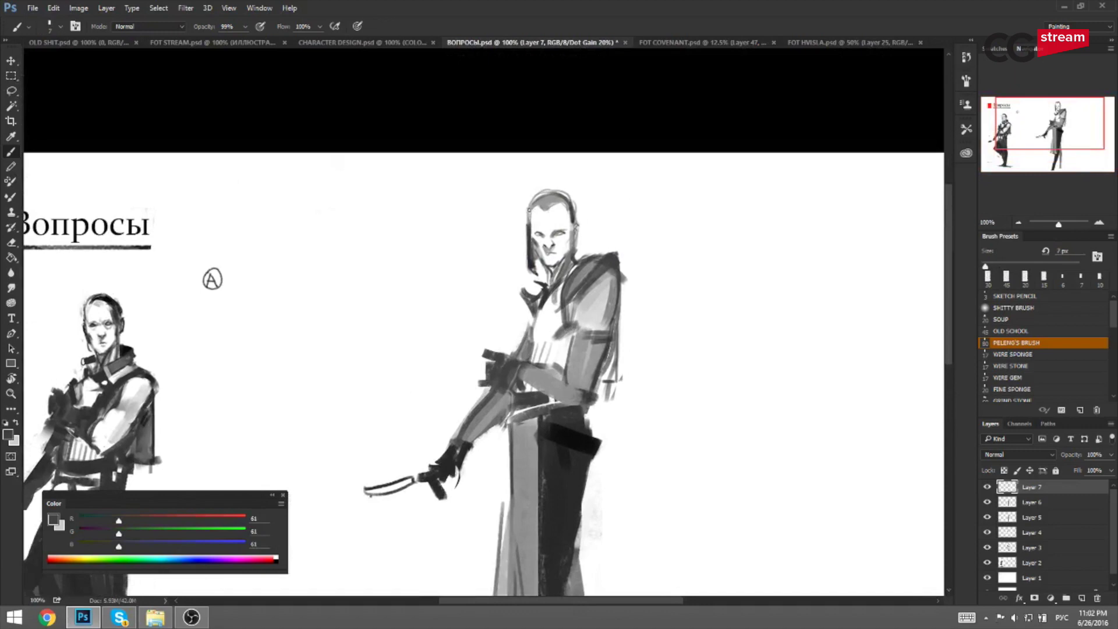
alt+click(606, 233)
key(ctrl+plus)
key(bracketleft)
drag(627, 188, 589, 220)
key(ctrl+z)
key(bracketright)
mouse_move(623, 164)
mouse_down()
mouse_move(634, 156)
mouse_move(632, 180)
mouse_up()
key(bracketright)
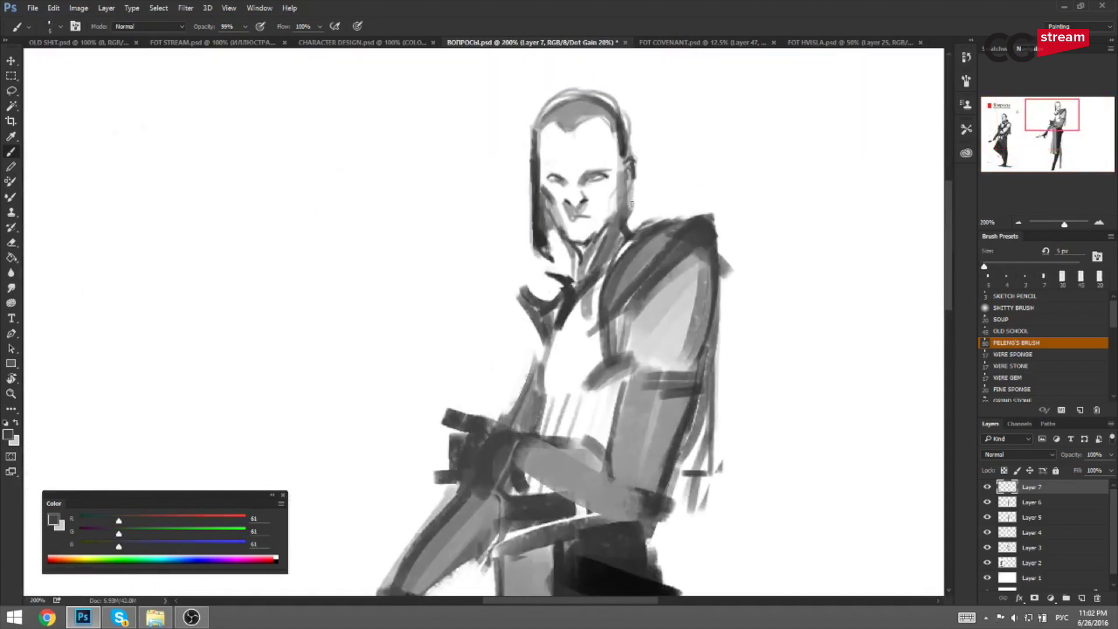
Stroke the jaw and neck edge below the ear, sampling light grey 194 for the skin beside it.
mouse_move(623, 197)
mouse_down()
mouse_move(611, 207)
mouse_move(611, 196)
mouse_move(609, 226)
mouse_up()
key(bracketright)
alt+click(619, 188)
key(bracketright)
alt+click(613, 190)
key(bracketleft)
key(ctrl+minus)
Check the figure's balance on the mirrored canvas and flip it back.
key(ctrl+shift+h)
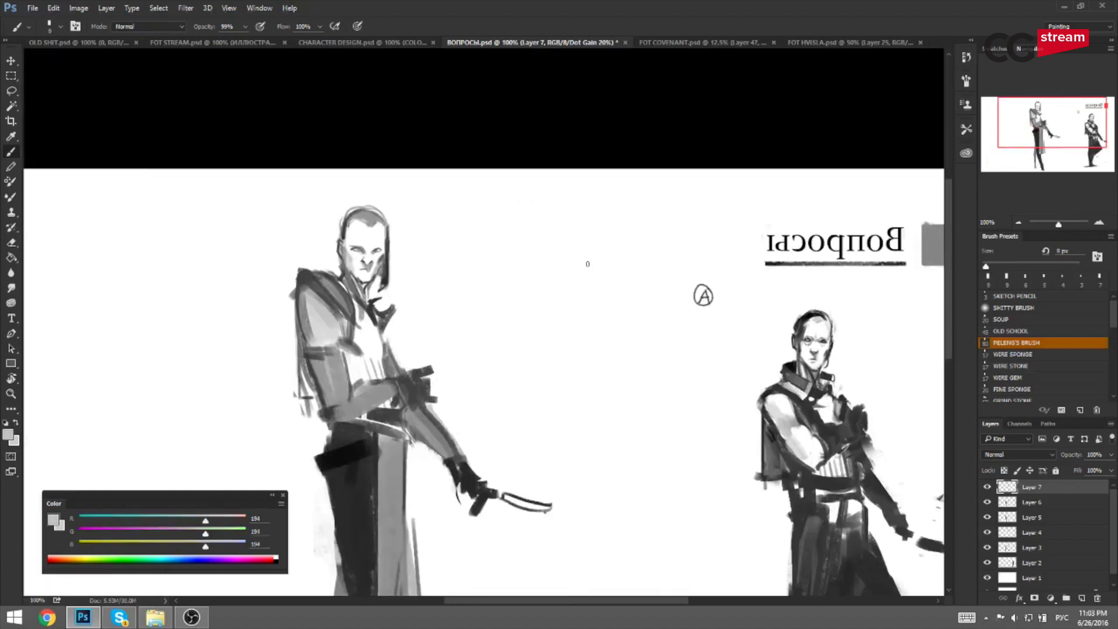
key(ctrl+shift+h)
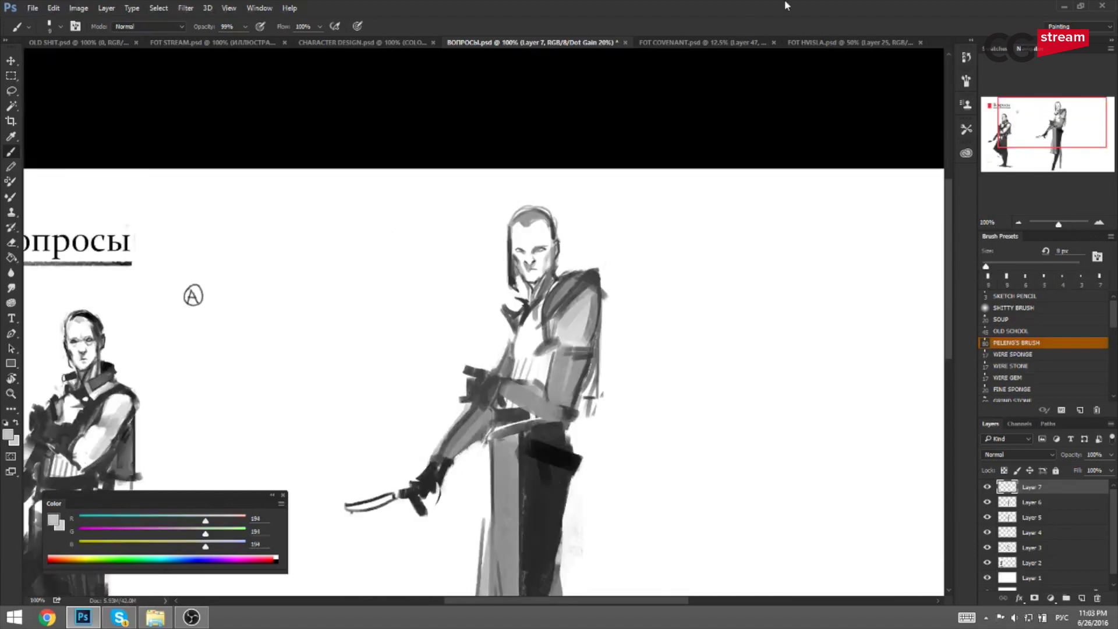
drag(563, 316, 565, 260)
Try a mid-grey stroke across the hip band on the mirrored canvas with a 45 px brush.
key(ctrl+shift+h)
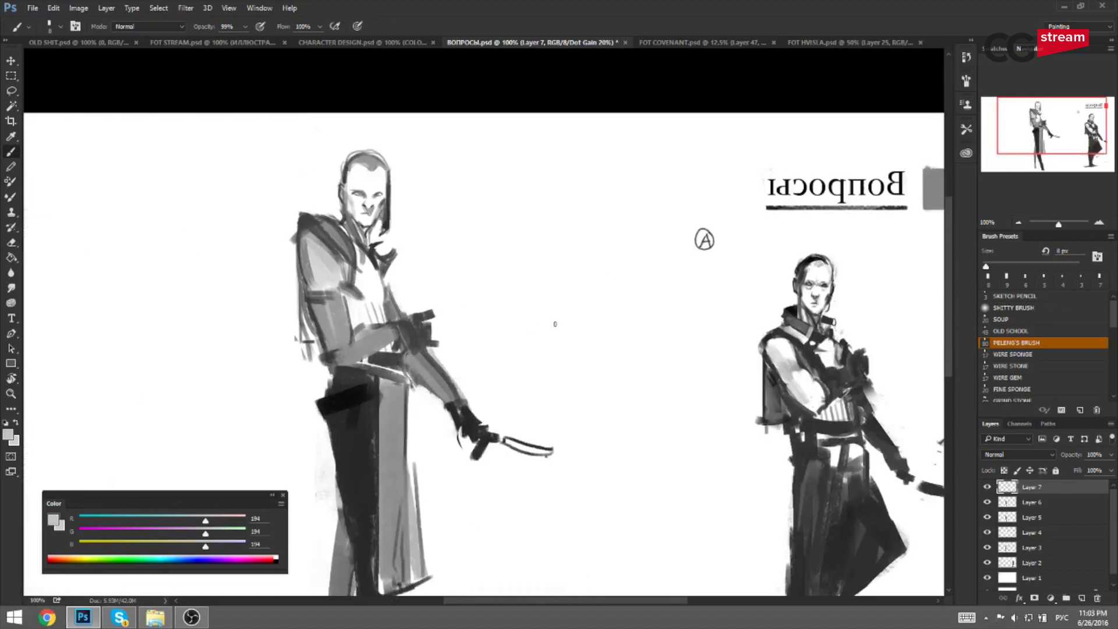
drag(491, 327, 578, 272)
alt+click(485, 348)
key(bracketright)
key(bracketright)
key(bracketright)
key(bracketright)
key(bracketright)
key(bracketright)
key(bracketright)
key(bracketright)
key(bracketright)
key(bracketright)
mouse_move(421, 348)
mouse_down()
mouse_move(502, 316)
mouse_move(457, 339)
mouse_up()
key(ctrl+z)
key(bracketleft)
key(ctrl+z)
key(ctrl+z)
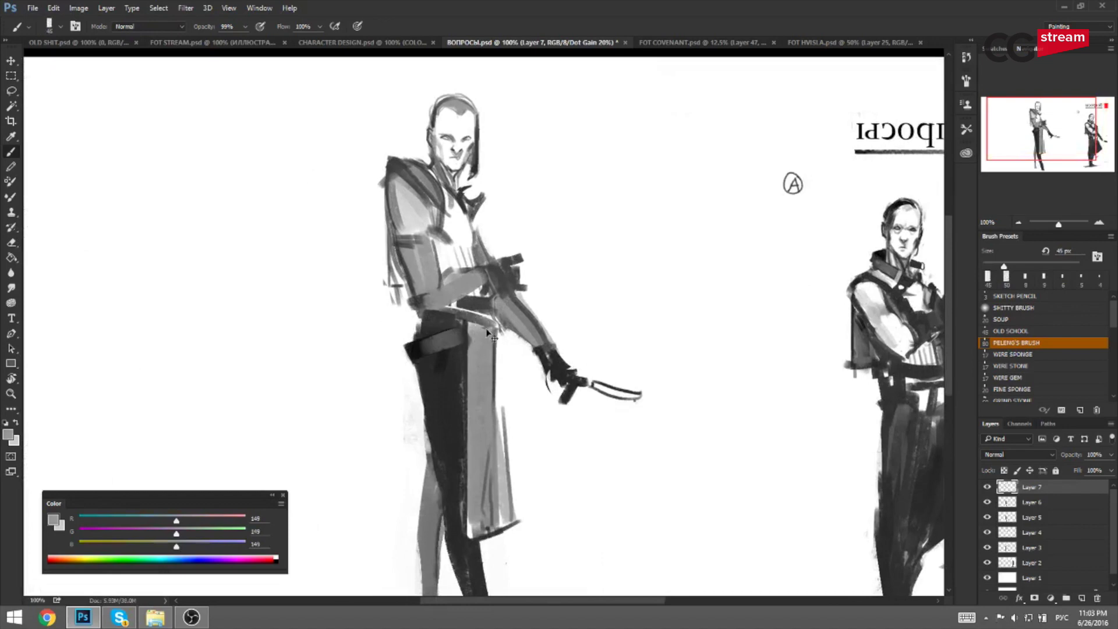
key(ctrl+minus)
key(ctrl+shift+f)
key(ctrl+plus)
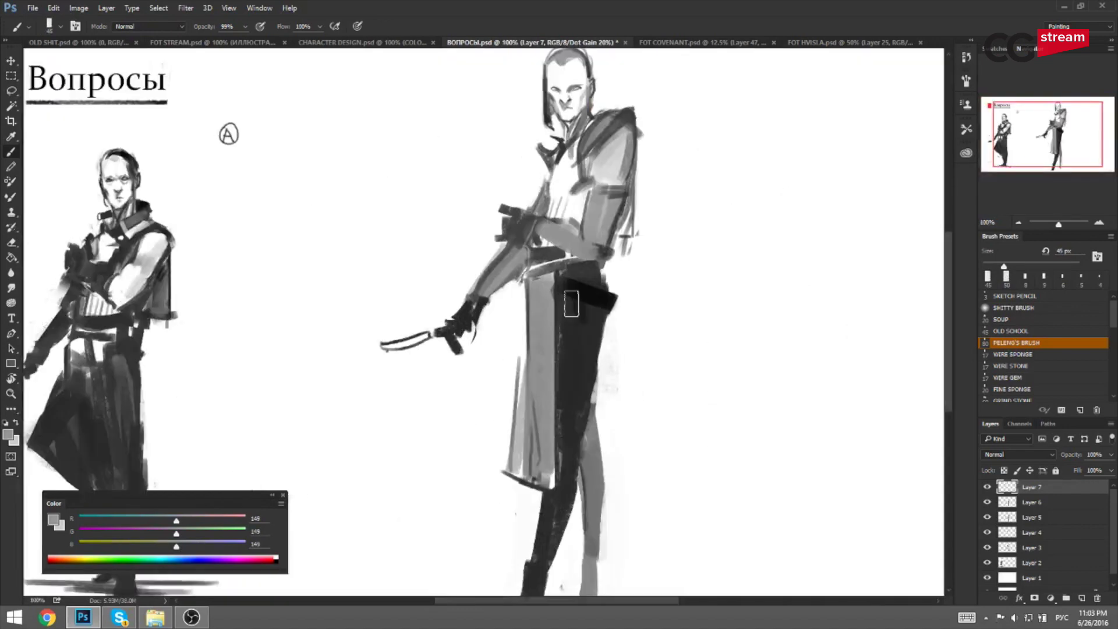
Sample dark grey 38 from the upper thigh and adjust the brush to 20 px for refining the area below the hip band.
alt+click(584, 321)
key(bracketleft)
key(bracketleft)
key(bracketleft)
key(bracketleft)
key(bracketleft)
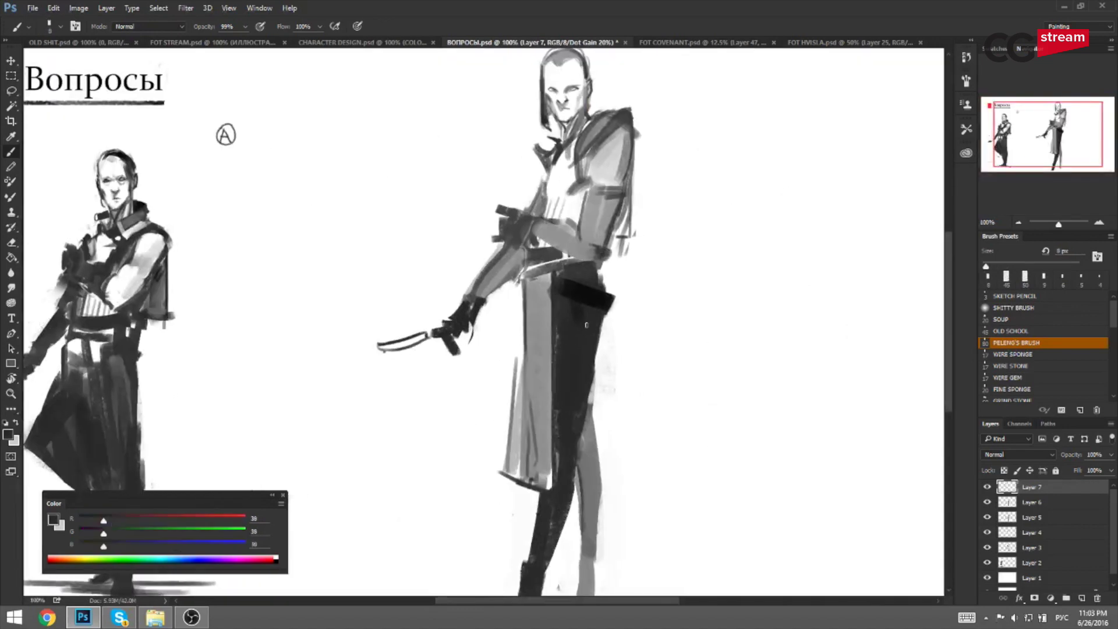
key(bracketright)
key(bracketright)
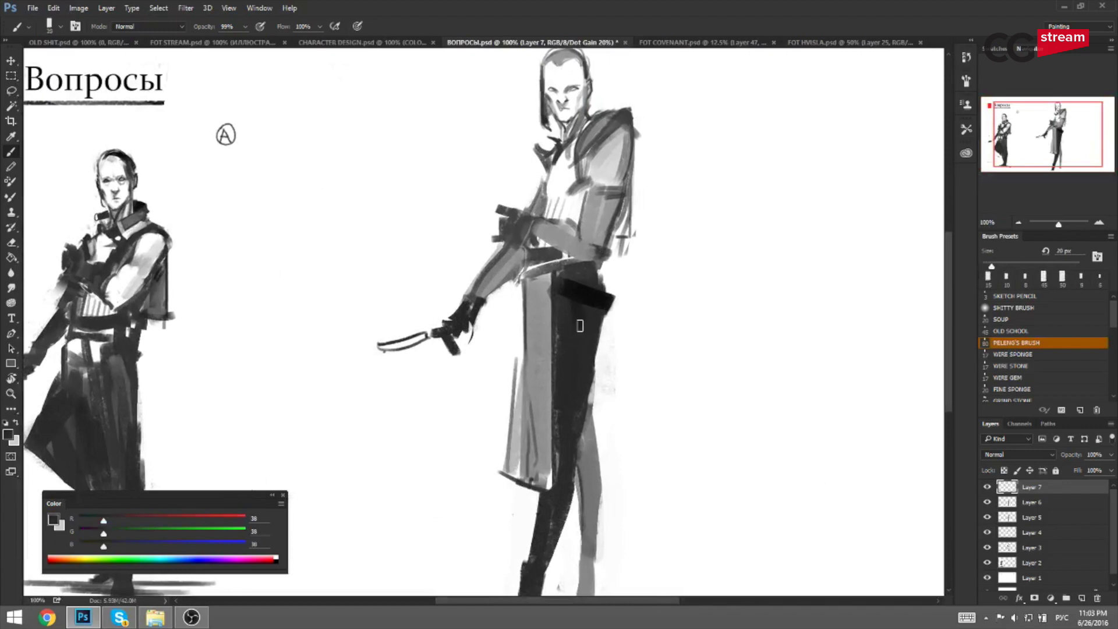
Flip the canvas and sample the hip band's near-black and the coat panel's grey 142, setting the brush to 30 px.
key(h)
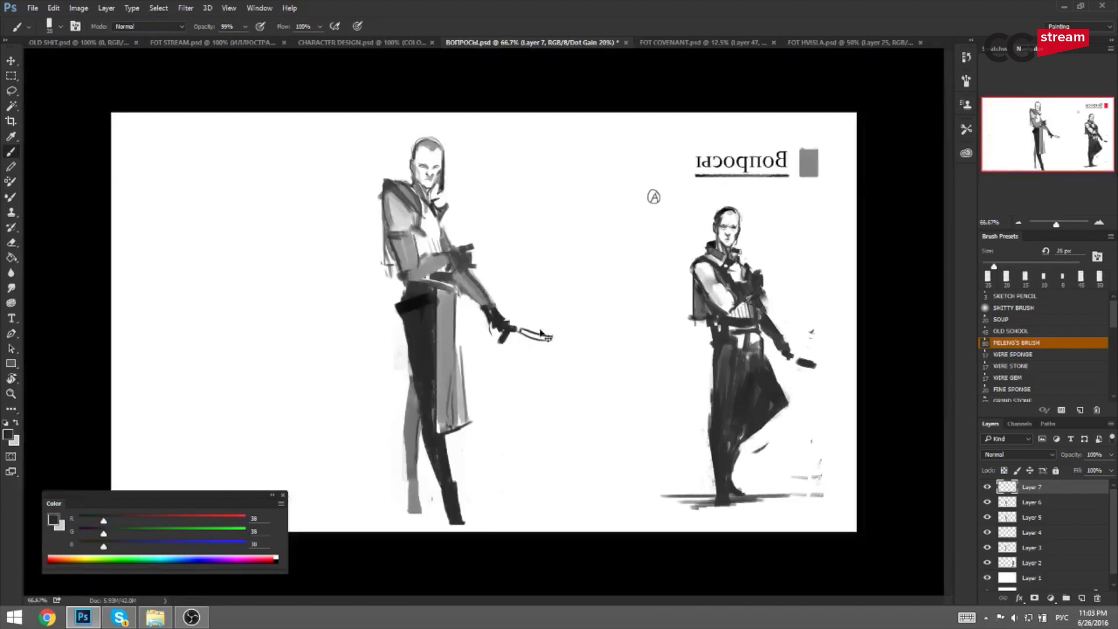
key(ctrl+plus)
key(bracketleft)
key(bracketleft)
key(bracketright)
key(bracketright)
alt+click(459, 261)
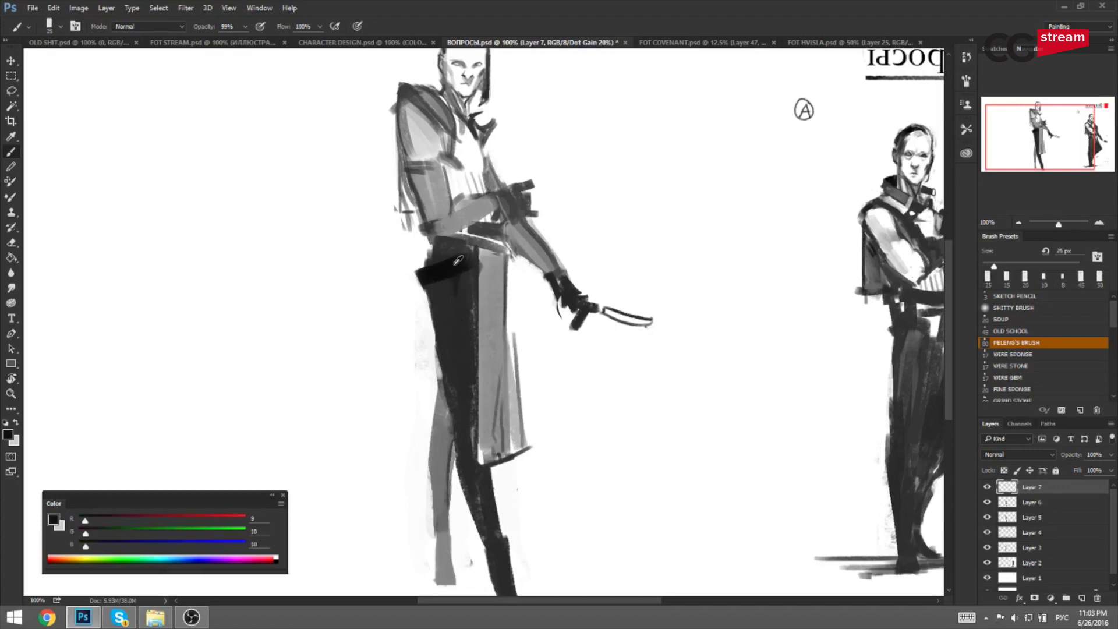
alt+click(488, 259)
key(bracketleft)
key(bracketleft)
alt+click(496, 289)
key(bracketright)
key(bracketright)
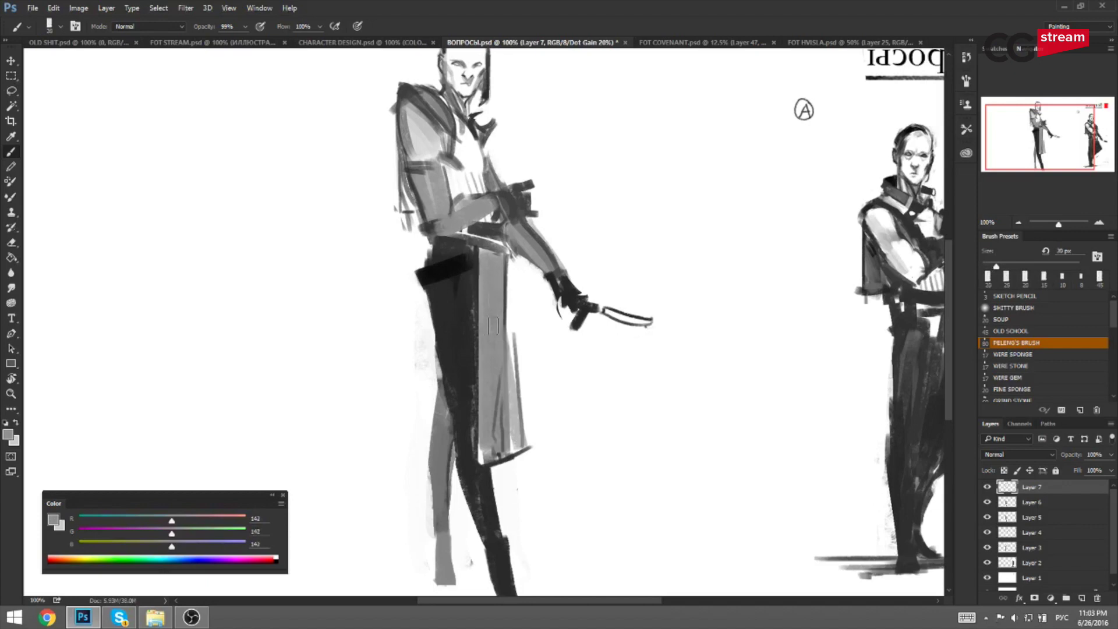
Refine the inner corner of the hip band with sampled near-black 16 and dark grey 49, reducing the brush to 6 px.
alt+click(461, 260)
key(bracketleft)
key(bracketleft)
key(bracketleft)
alt+click(468, 254)
key(bracketleft)
key(bracketleft)
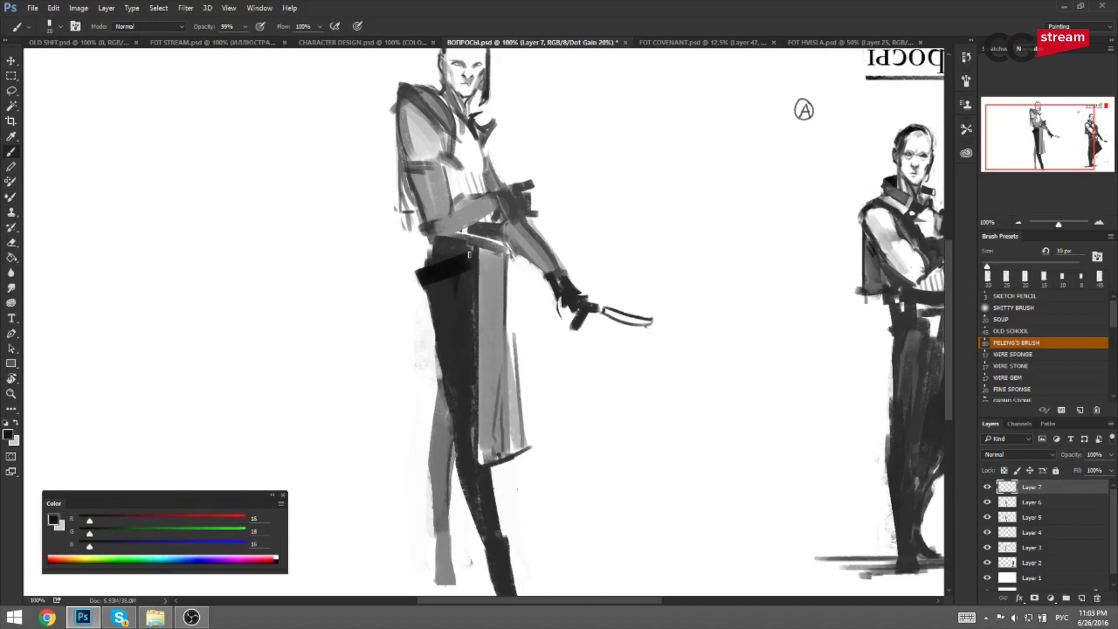
alt+click(474, 254)
key(bracketleft)
key(bracketleft)
alt+click(471, 250)
key(bracketleft)
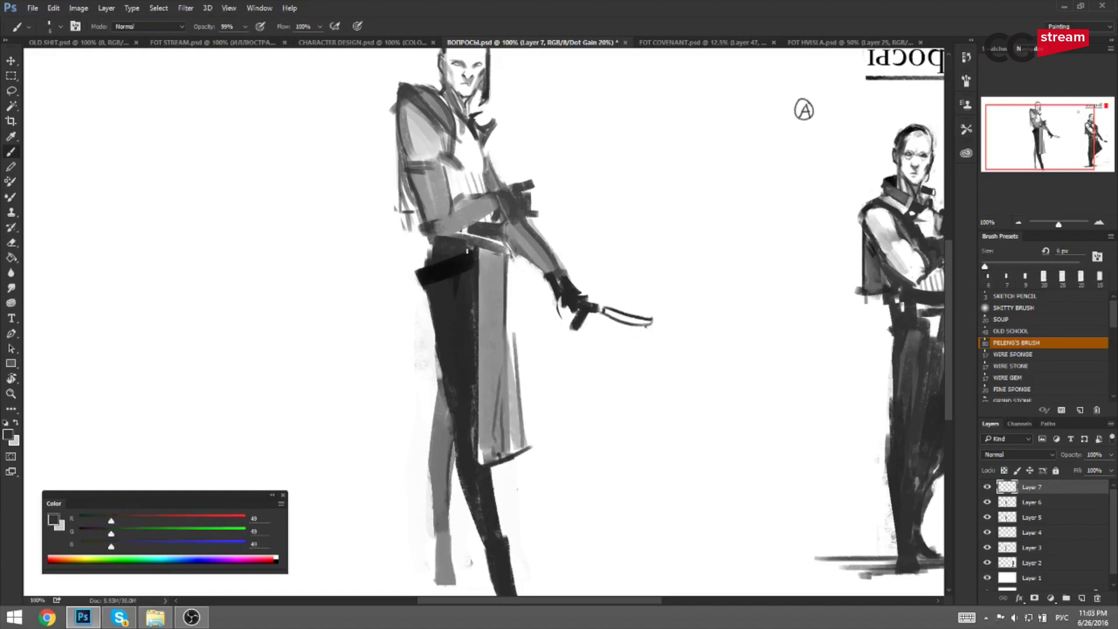
Flip the canvas back and trim the outer end of the hip band with sampled background white 253.
key(ctrl+minus)
key(F2)
key(ctrl+equal)
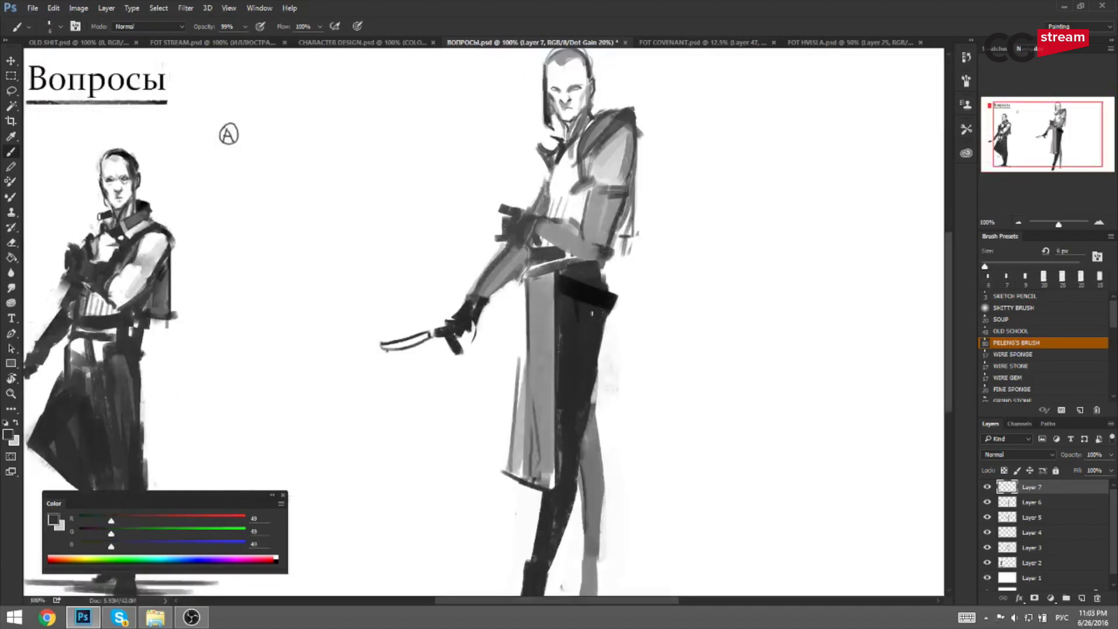
alt+click(622, 305)
drag(606, 325, 612, 313)
alt+click(623, 300)
key(bracketright)
key(bracketright)
key(bracketright)
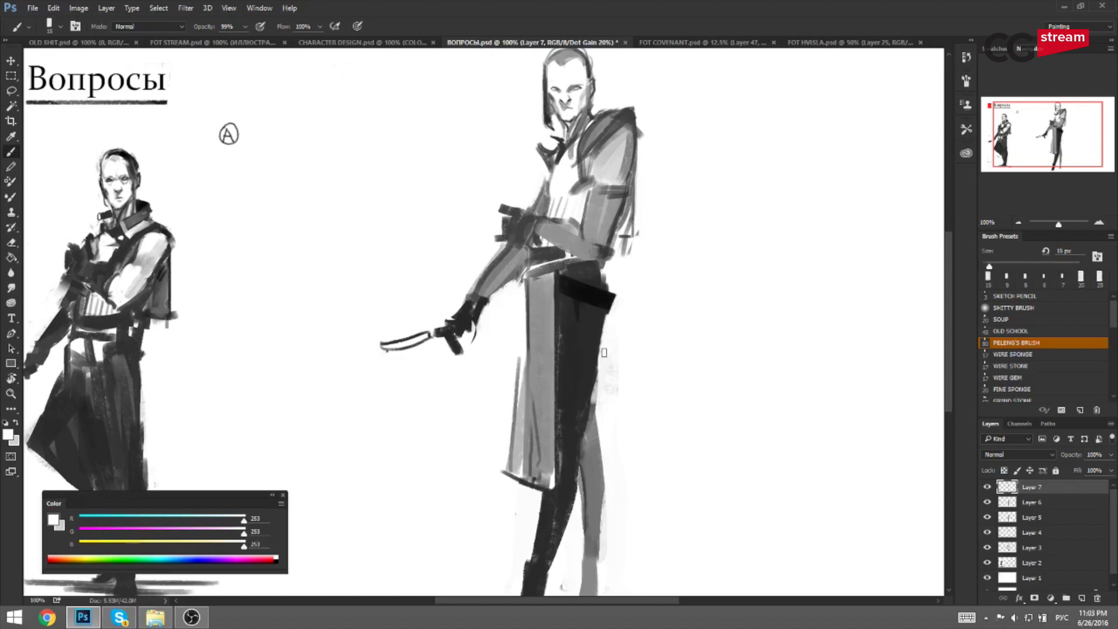
Lighten the middle of the hip band on the mirrored canvas using sampled grey 158 and a 50 px brush.
key(F2)
drag(379, 318, 555, 312)
alt+click(580, 278)
alt+click(596, 278)
key(bracketright)
key(bracketright)
key(bracketright)
key(bracketright)
key(bracketright)
key(bracketright)
key(bracketright)
mouse_move(564, 286)
mouse_down()
mouse_move(550, 288)
mouse_move(582, 279)
mouse_up()
key(ctrl+z)
key(ctrl+z)
key(ctrl+z)
key(ctrl+minus)
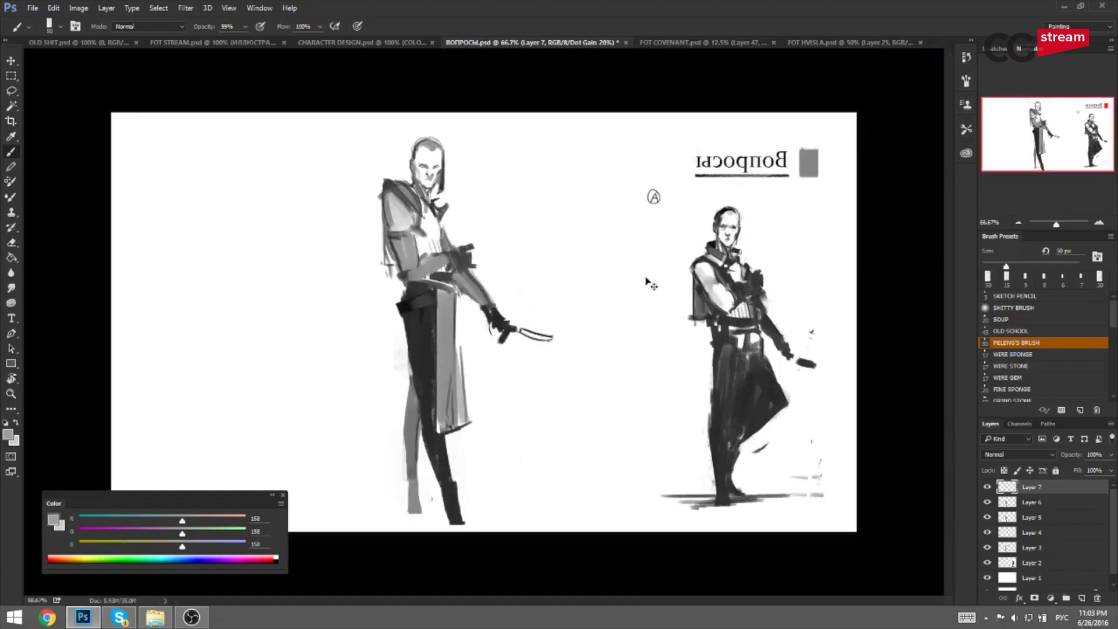
Flip the canvas back and try a near-black 10 stroke along the hip band with a 30 px brush.
key(F2)
key(ctrl+plus)
alt+click(603, 299)
key(bracketleft)
key(bracketleft)
key(bracketleft)
key(bracketleft)
key(bracketleft)
key(bracketleft)
key(bracketleft)
key(bracketleft)
key(bracketleft)
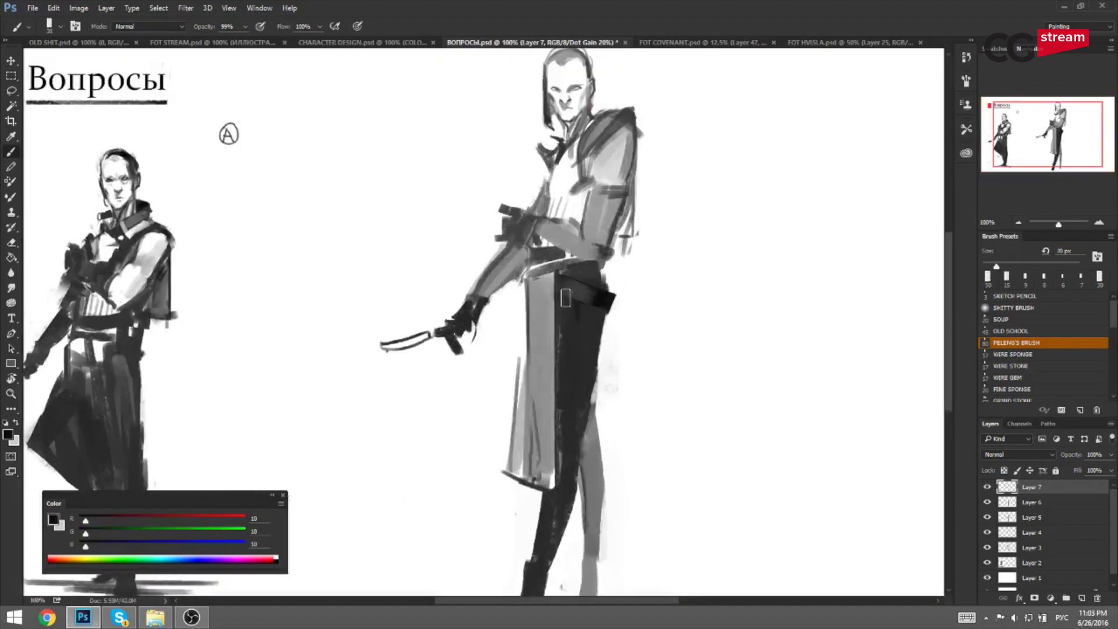
drag(560, 296, 605, 310)
key(ctrl+z)
Mirror the canvas and outline the outer end of the hip band in near-black 12 with a 6 px brush.
key(h)
key(bracketright)
key(bracketright)
key(bracketright)
key(bracketright)
key(bracketright)
key(bracketright)
alt+click(416, 299)
key(bracketleft)
key(bracketleft)
key(bracketleft)
key(bracketleft)
key(bracketleft)
key(bracketleft)
key(bracketleft)
key(bracketleft)
key(bracketleft)
key(bracketleft)
key(bracketleft)
drag(411, 293, 413, 308)
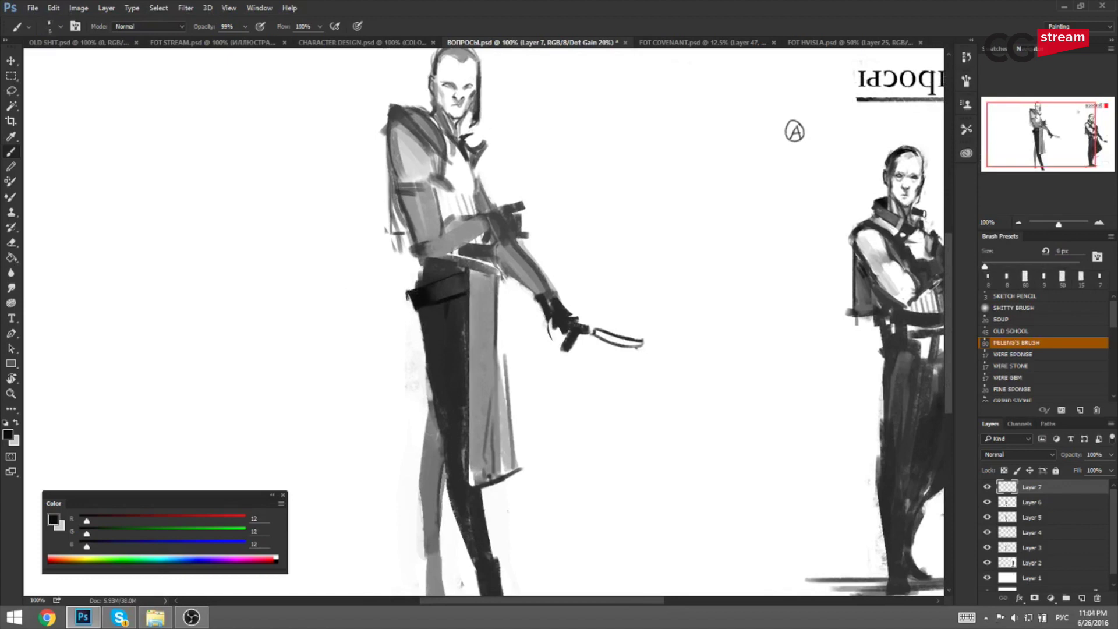
Flip the canvas back and stroke near-black 10 across the waist above the hip band with a 25 px brush.
key(ctrl+shift+h)
drag(553, 305, 508, 302)
alt+click(609, 290)
key(bracketright)
key(bracketright)
key(bracketright)
key(bracketright)
key(bracketright)
key(bracketright)
key(bracketright)
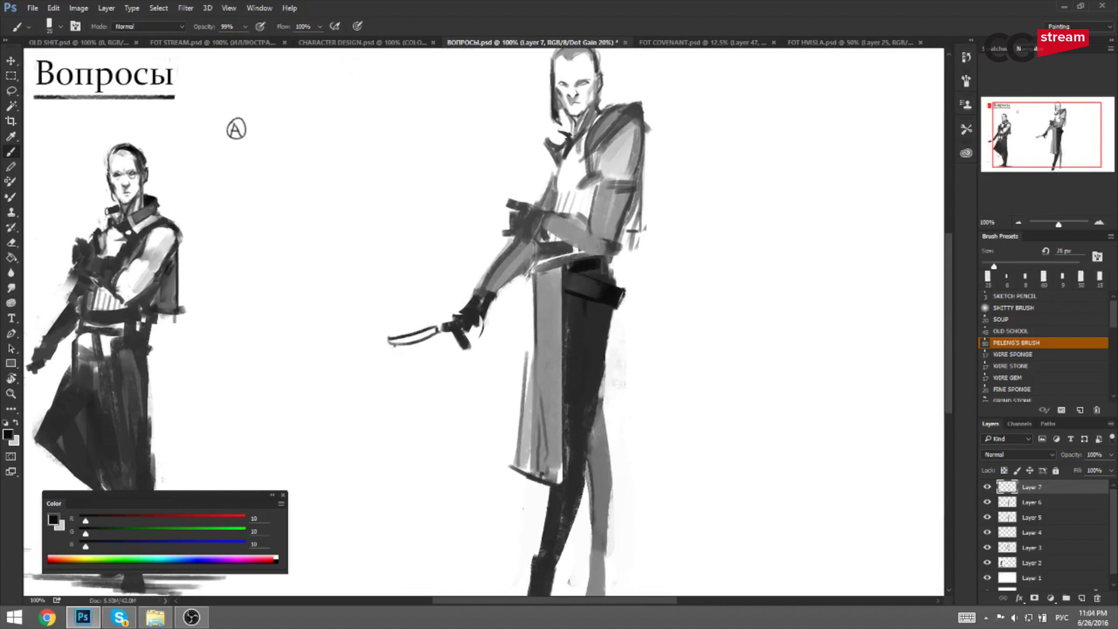
drag(565, 268, 606, 263)
Rework the outer end of the waist belt under the forearm with short strokes, starting from sampled dark grey 47 and a 20 px brush.
alt+click(603, 264)
key(bracketleft)
key(bracketleft)
key(bracketleft)
key(bracketleft)
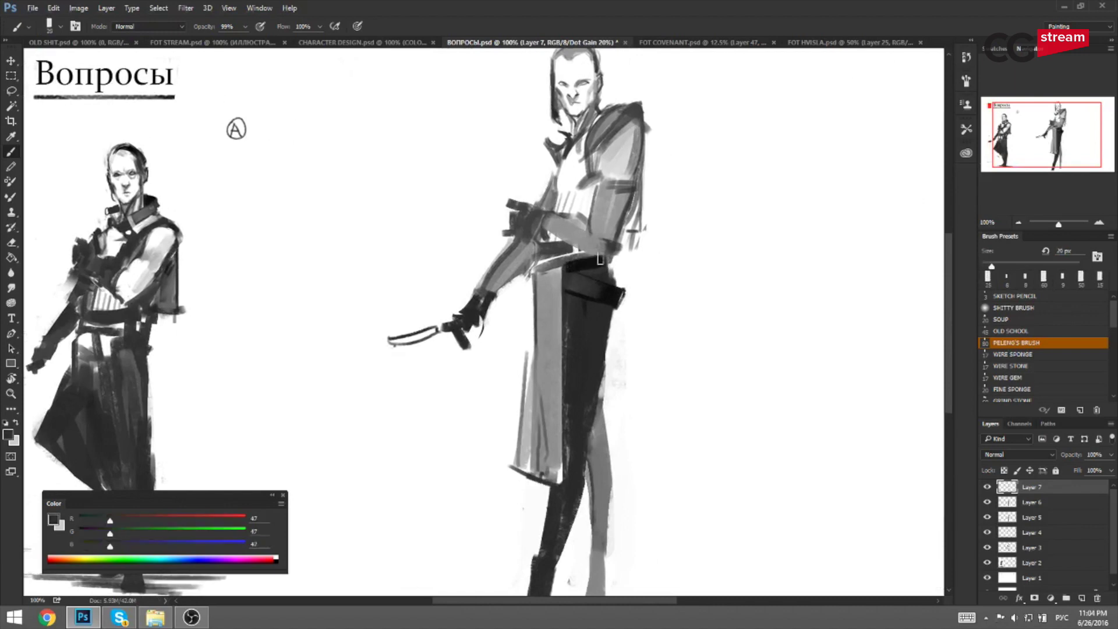
alt+click(604, 269)
key(bracketright)
drag(599, 255, 600, 275)
alt+click(600, 275)
Shape the middle and inner end of the waist belt with sampled dark grey 38 and near-black 12 using a 9 px brush.
alt+click(587, 276)
key(bracketright)
drag(579, 266, 582, 276)
alt+click(589, 271)
key(bracketleft)
key(bracketleft)
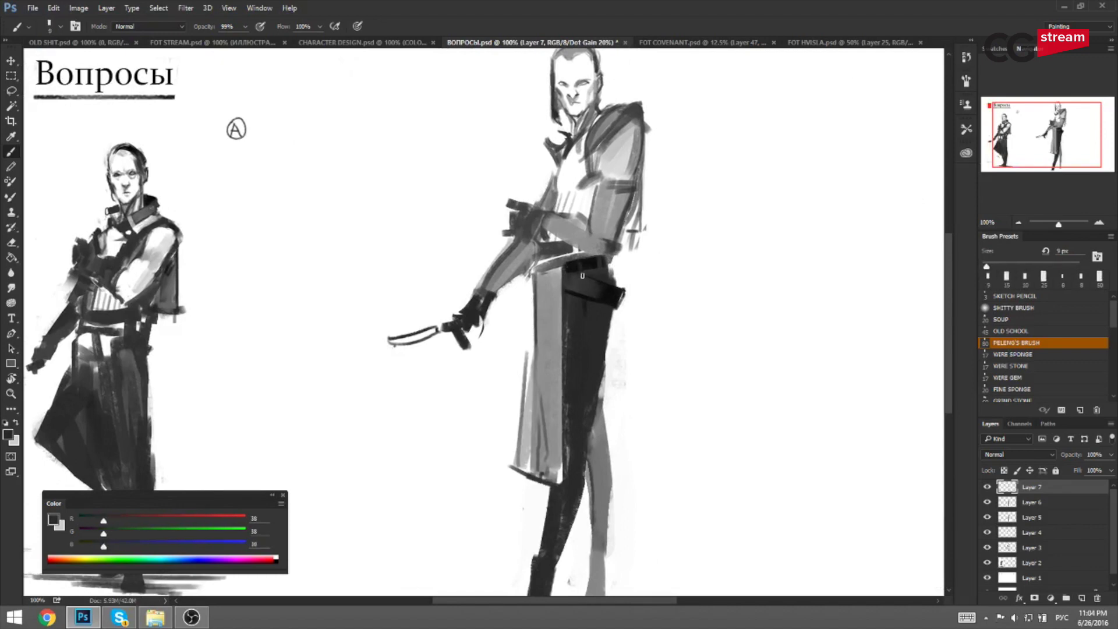
alt+click(577, 269)
key(bracketright)
alt+click(573, 264)
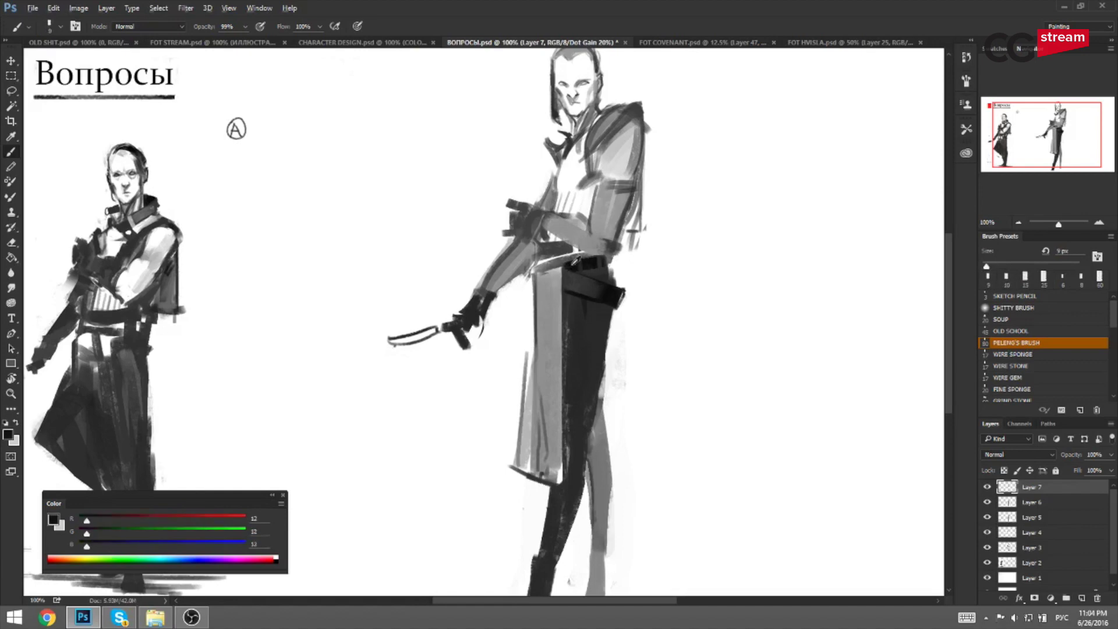
Retouch the upper part of the hanging cloth panel with sampled greys 159 and 139, enlarging the brush from 16 to 25 px.
alt+click(564, 268)
key(bracketright)
key(bracketright)
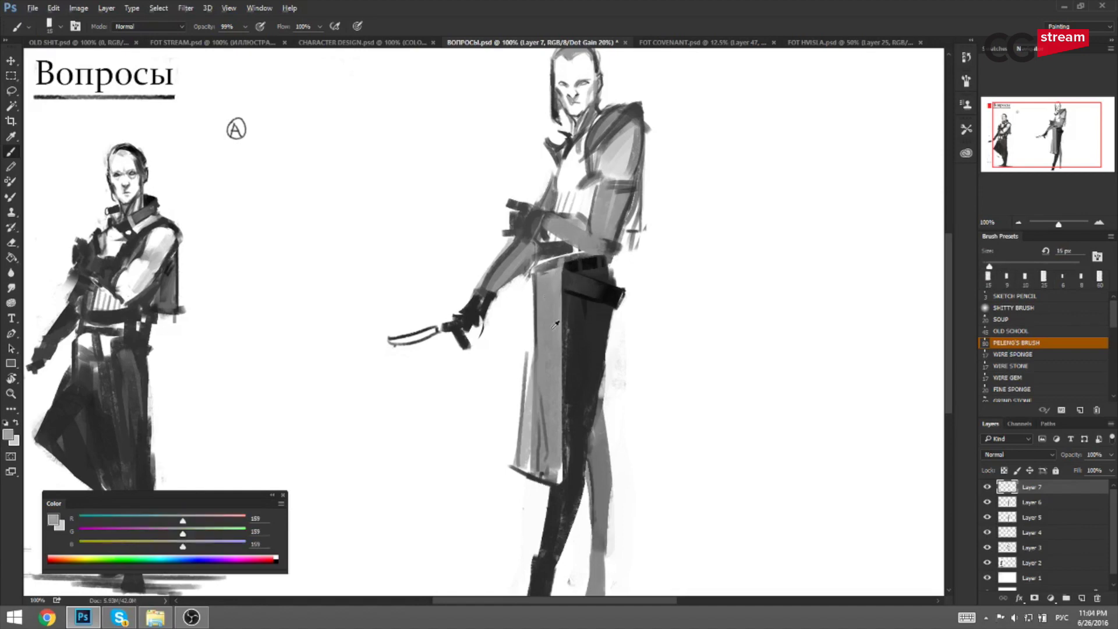
alt+click(558, 260)
key(bracketright)
key(ctrl+z)
mouse_move(549, 268)
mouse_down()
mouse_move(547, 336)
mouse_move(546, 321)
mouse_up()
alt+click(552, 348)
key(bracketright)
key(ctrl+0)
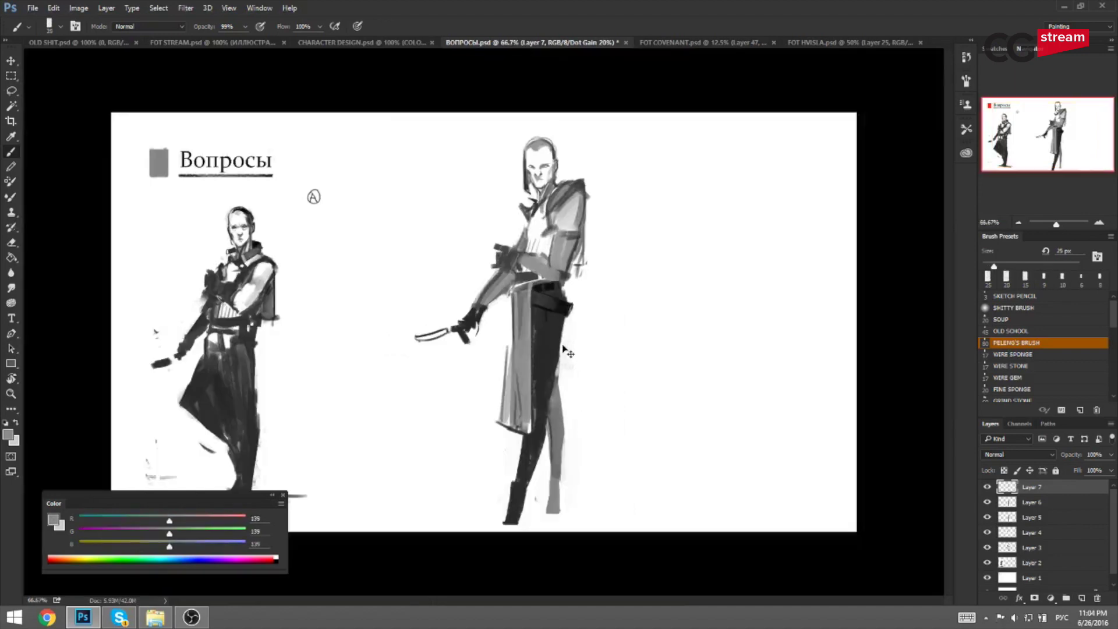
Mirror the canvas and rework the thigh beside the cloth panel with dark grey 37 at 15 px and near-black 14 at 10 px.
key(h)
key(bracketleft)
key(bracketleft)
mouse_move(429, 319)
mouse_down()
mouse_move(432, 356)
mouse_move(432, 314)
mouse_up()
alt+click(432, 349)
key(bracketright)
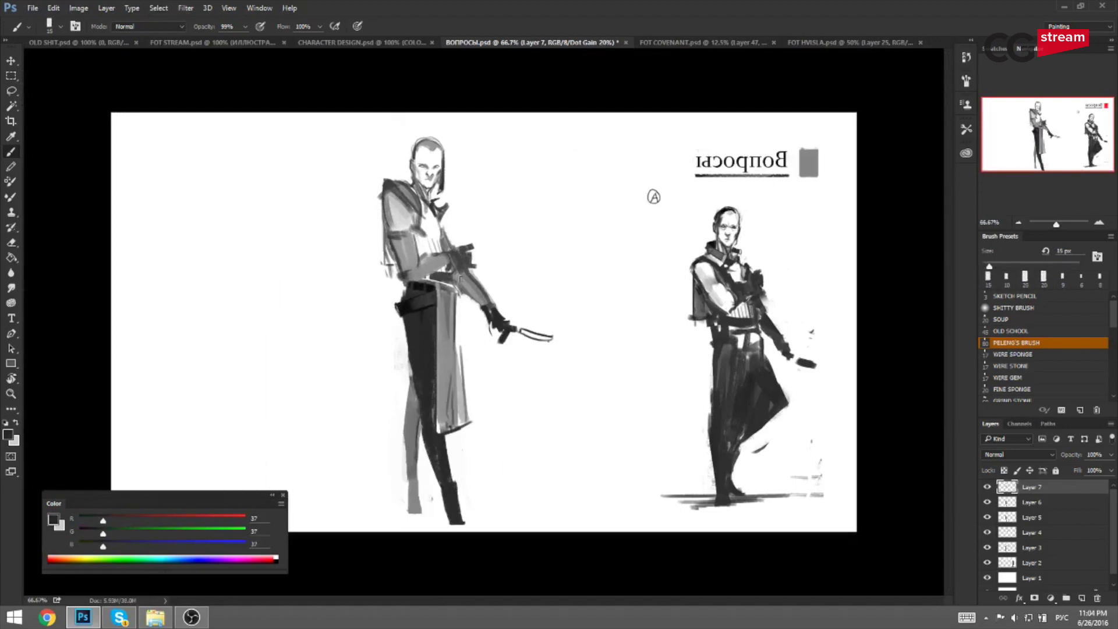
scroll(433, 287, up, 1)
alt+click(430, 263)
key(bracketleft)
alt+click(430, 266)
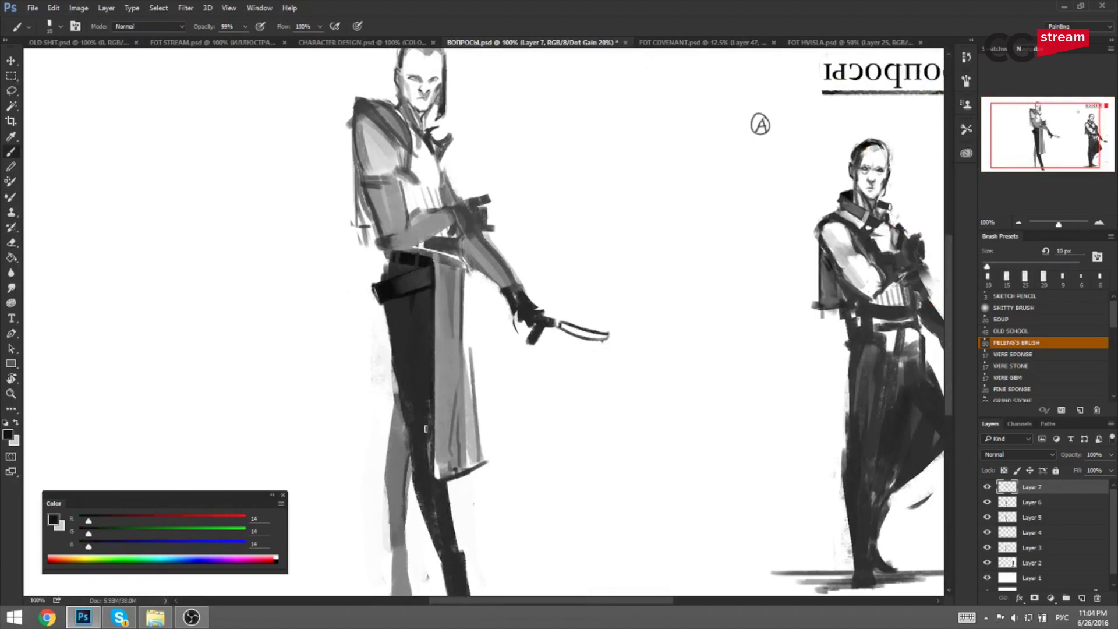
Flip the canvas back and try a near-black 13 stroke along the hip band with a 9 px brush.
key(ctrl+shift+h)
drag(778, 264, 751, 262)
alt+click(579, 252)
key(bracketleft)
key(bracketleft)
drag(555, 265, 584, 273)
key(ctrl+z)
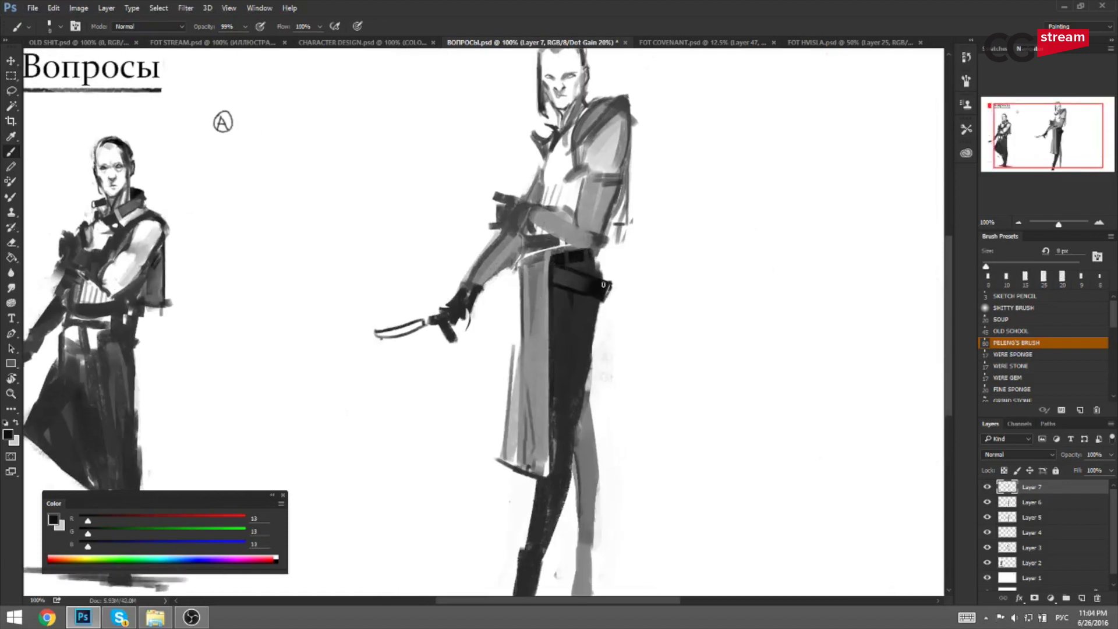
Mirror the canvas and fill in the outer end of the waist belt with a sampled dark tone and a larger brush.
key(h)
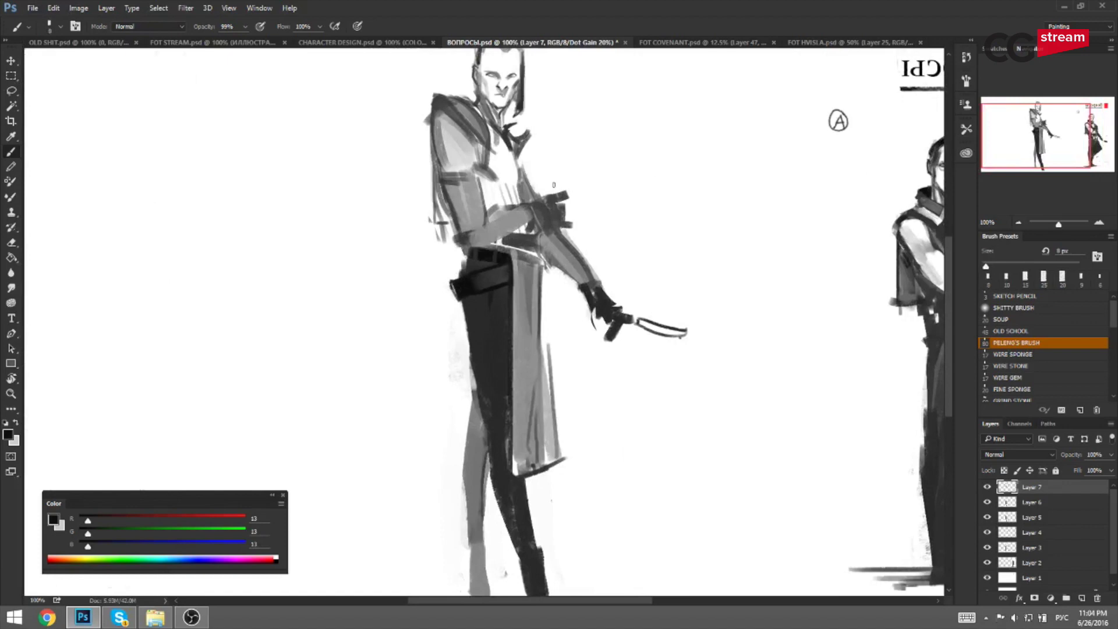
alt+click(502, 256)
alt+click(477, 251)
key(bracketright)
key(bracketright)
drag(468, 250, 469, 259)
alt+click(485, 256)
Flip the canvas back and draw a thin near-black 12 crease down the upper thigh below the hip band with a 5 px brush.
key(h)
alt+click(554, 234)
key(bracketleft)
key(bracketleft)
key(bracketleft)
drag(553, 285, 554, 306)
key(ctrl+z)
alt+click(553, 273)
key(bracketleft)
key(bracketleft)
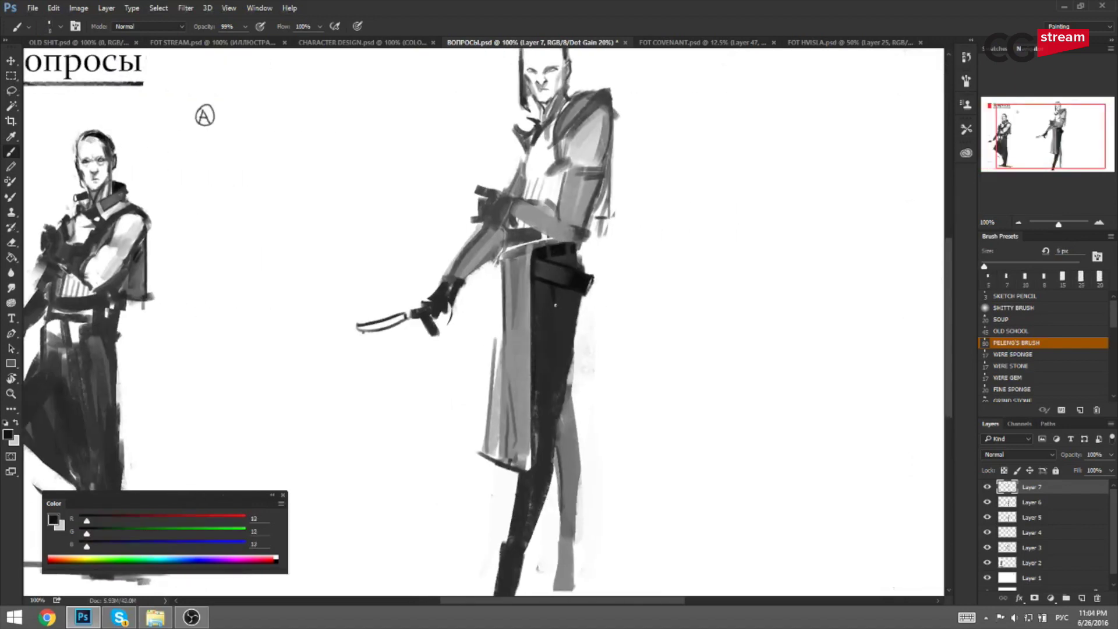
alt+click(560, 307)
key(bracketright)
Mirror the canvas and retouch the thigh directly below the hip band with near-black 19 at 7 px and dark grey 56 at 15 px.
key(ctrl+shift+h)
drag(448, 366, 592, 352)
alt+click(526, 283)
alt+click(516, 260)
key(bracketright)
key(bracketright)
key(bracketright)
key(bracketright)
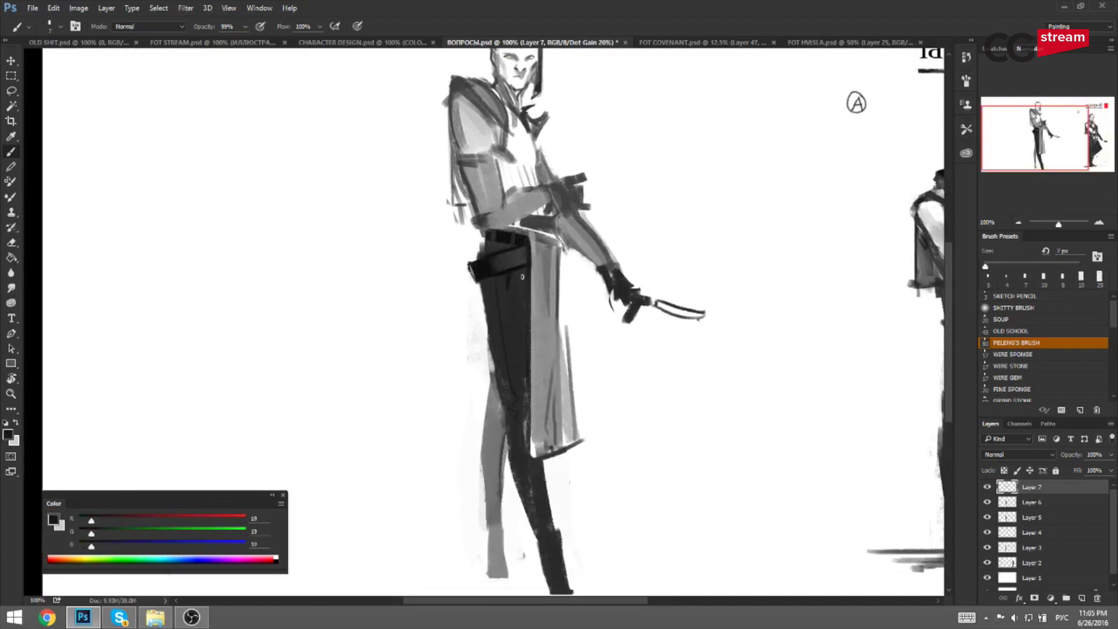
alt+click(523, 273)
key(bracketright)
key(bracketright)
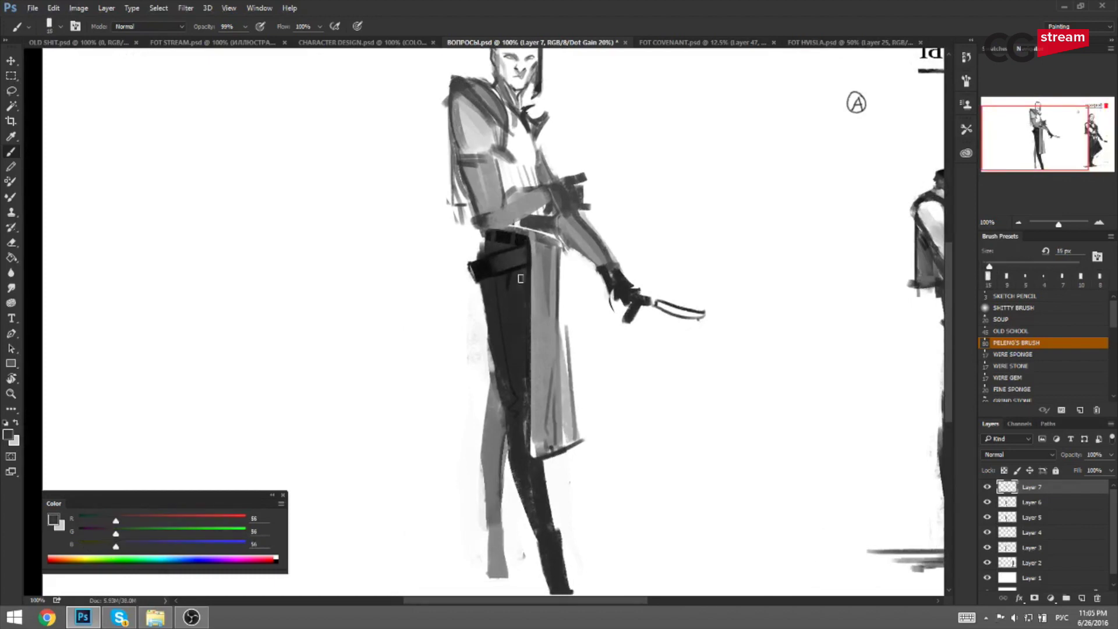
Even out the thigh in sampled dark grey 42 with a 40 px brush.
alt+click(523, 288)
key(bracketright)
key(bracketright)
key(bracketright)
key(bracketright)
alt+click(519, 339)
key(bracketright)
Flip the canvas back and draw a fine dark crease down the middle of the thigh with a small brush.
key(F2)
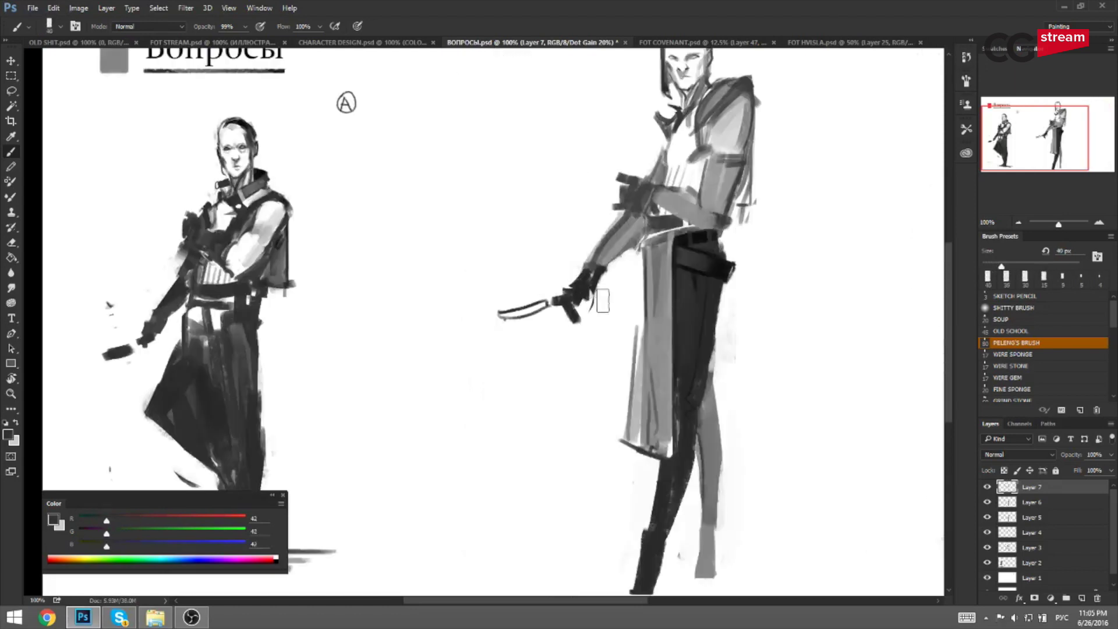
drag(730, 274, 660, 292)
alt+click(618, 304)
key(bracketleft)
key(bracketleft)
key(bracketleft)
key(bracketleft)
key(bracketleft)
key(bracketleft)
key(bracketleft)
key(bracketleft)
key(bracketleft)
alt+click(620, 318)
key(bracketright)
drag(622, 323, 618, 381)
Blend the thigh around the crease using its sampled tone and a larger brush.
alt+click(621, 354)
key(bracketright)
key(bracketright)
key(bracketright)
key(bracketright)
key(bracketright)
Line the trouser edge along the hanging cloth panel in near-black 13 with a 7 px brush.
alt+click(613, 254)
key(bracketleft)
key(bracketleft)
key(bracketleft)
key(bracketleft)
key(bracketleft)
key(bracketleft)
key(bracketleft)
key(bracketleft)
drag(604, 296, 604, 349)
alt+click(612, 257)
key(bracketright)
key(bracketright)
drag(606, 308, 604, 411)
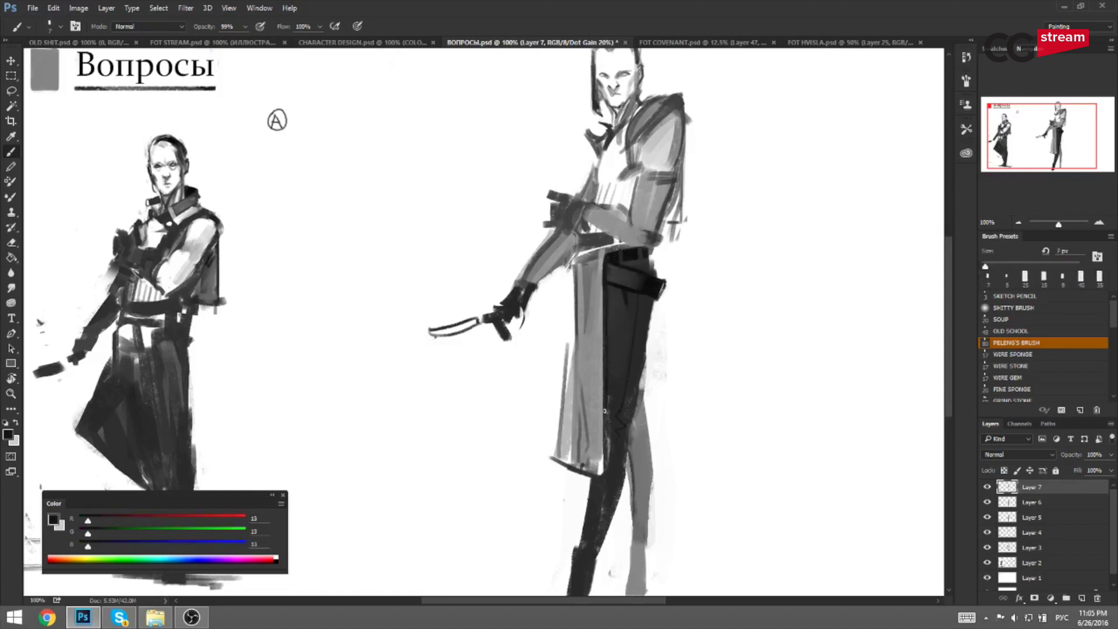
Soften the inside of the new trouser edge line with sampled dark grey 42 and a slightly larger brush.
alt+click(615, 311)
key(bracketright)
key(bracketright)
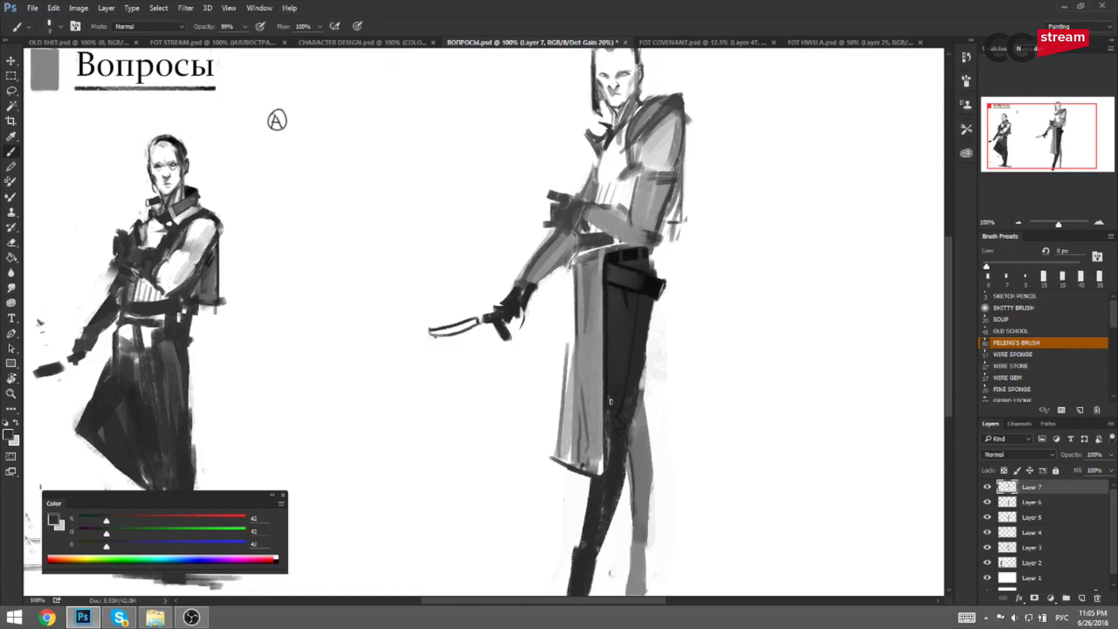
key(bracketright)
drag(611, 324, 618, 377)
Draw a dark horizontal seam across the trouser leg at the knee, using sampled near-blacks 11 and 20 and a fine brush.
key(bracketright)
key(bracketright)
key(bracketright)
alt+click(649, 284)
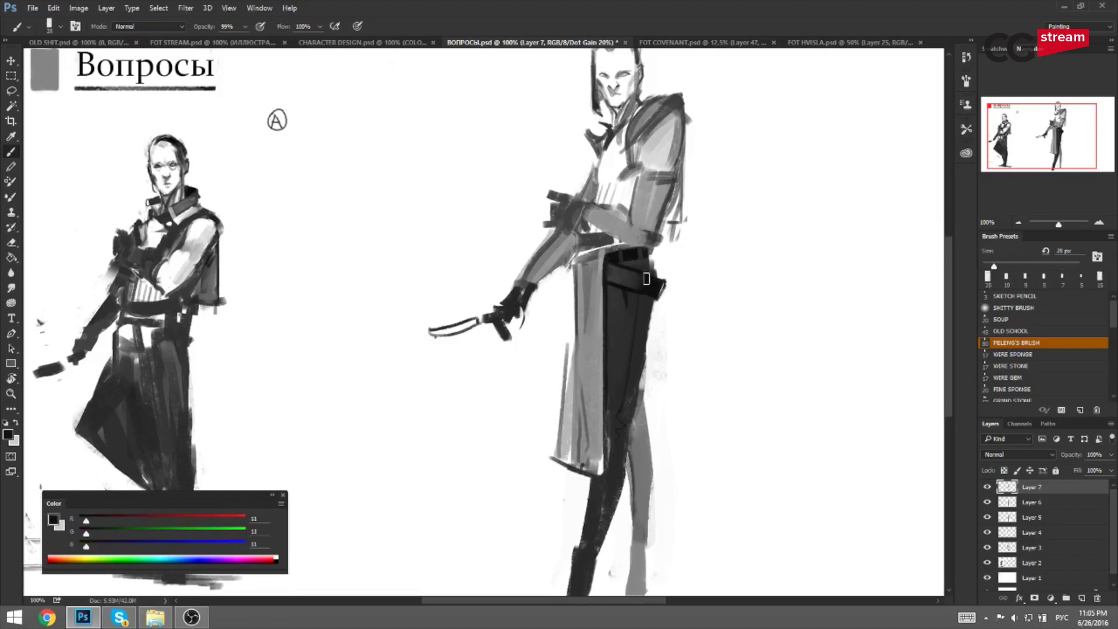
key(bracketleft)
key(bracketleft)
key(bracketleft)
key(bracketleft)
key(bracketleft)
key(bracketleft)
key(bracketleft)
key(bracketleft)
key(bracketright)
key(bracketright)
key(bracketright)
key(bracketleft)
alt+click(628, 410)
key(bracketright)
key(bracketright)
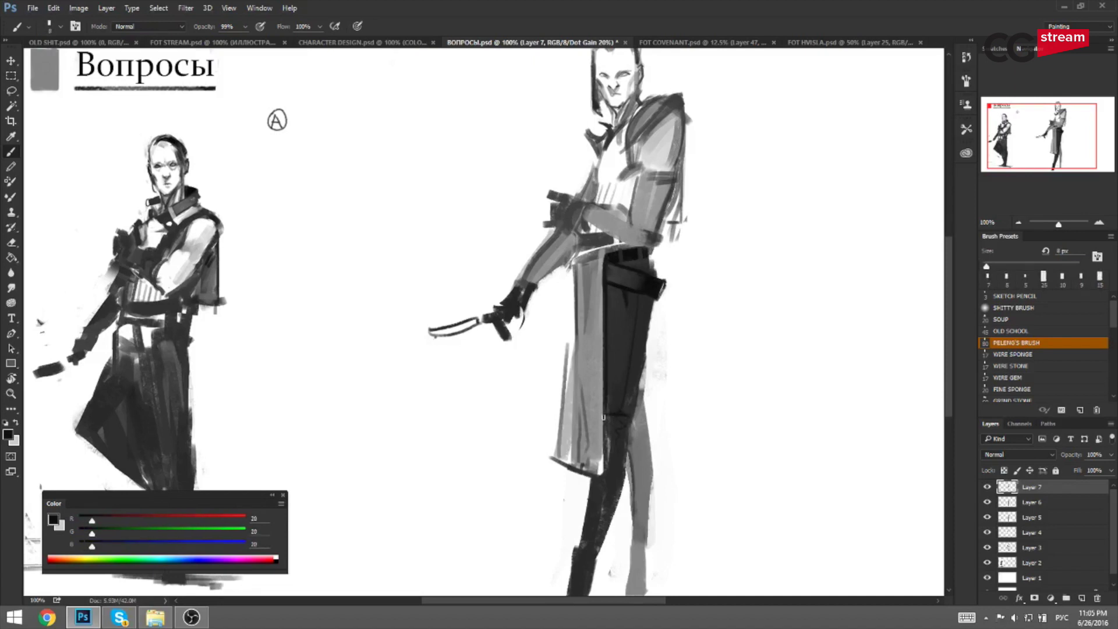
Check the figure on a flipped canvas and shade the upper thigh below the hip band with its sampled tone and a larger brush.
key(h)
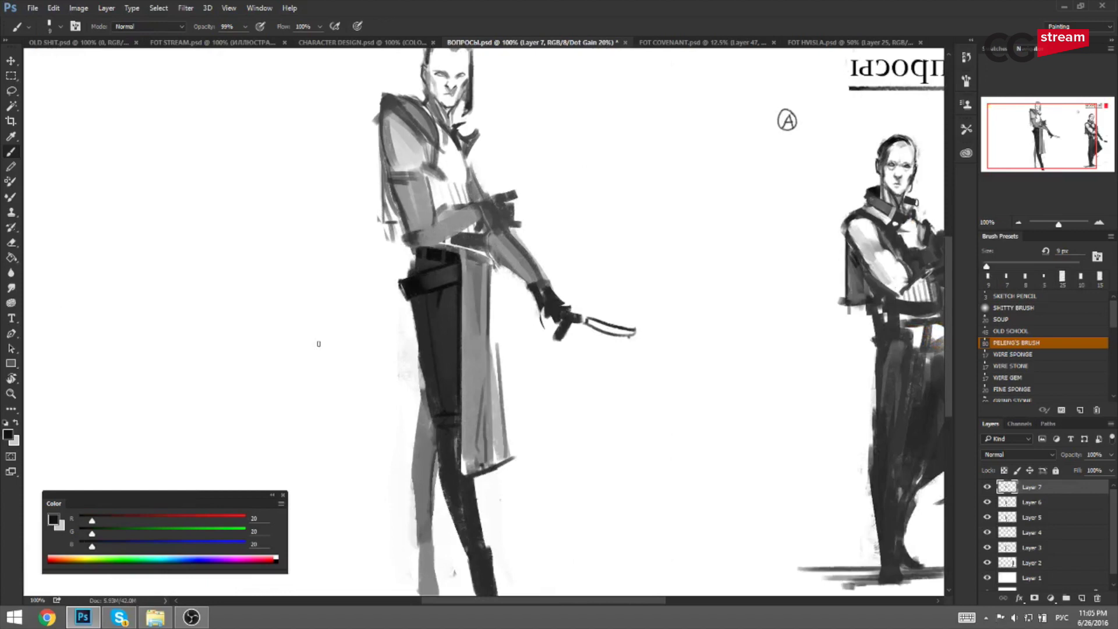
key(x)
alt+click(435, 411)
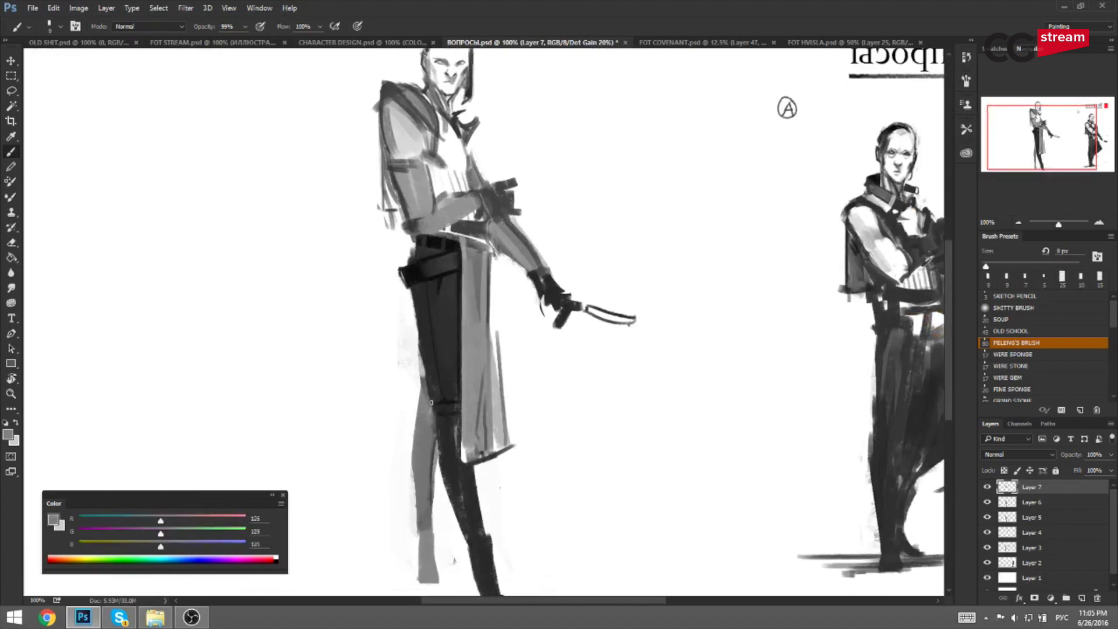
key(h)
alt+click(608, 289)
alt+click(604, 292)
key(bracketright)
key(bracketright)
key(bracketright)
mouse_move(601, 308)
mouse_down()
mouse_move(595, 337)
mouse_move(606, 293)
mouse_move(580, 377)
mouse_up()
Blend the upper thigh strokes with resampled dark tones, varying the brush size.
alt+click(593, 344)
key(bracketright)
alt+click(607, 289)
key(bracketright)
alt+click(591, 352)
key(bracketleft)
key(bracketleft)
drag(593, 299, 593, 315)
Flip the canvas view and sample near-black 28 from the thigh for touching up its shading.
key(ctrl+shift+h)
drag(464, 349, 490, 347)
alt+click(412, 363)
key(bracketleft)
key(bracketleft)
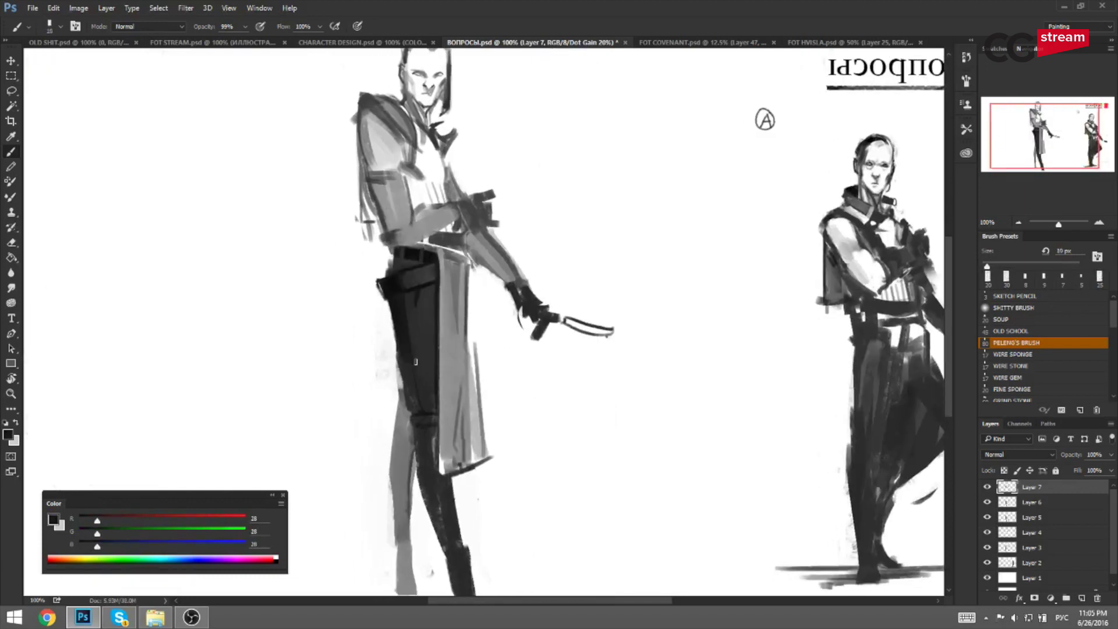
key(bracketright)
key(bracketright)
Shade the hip band across the thigh with sampled near-black 10 and a larger brush.
alt+click(404, 361)
alt+click(402, 299)
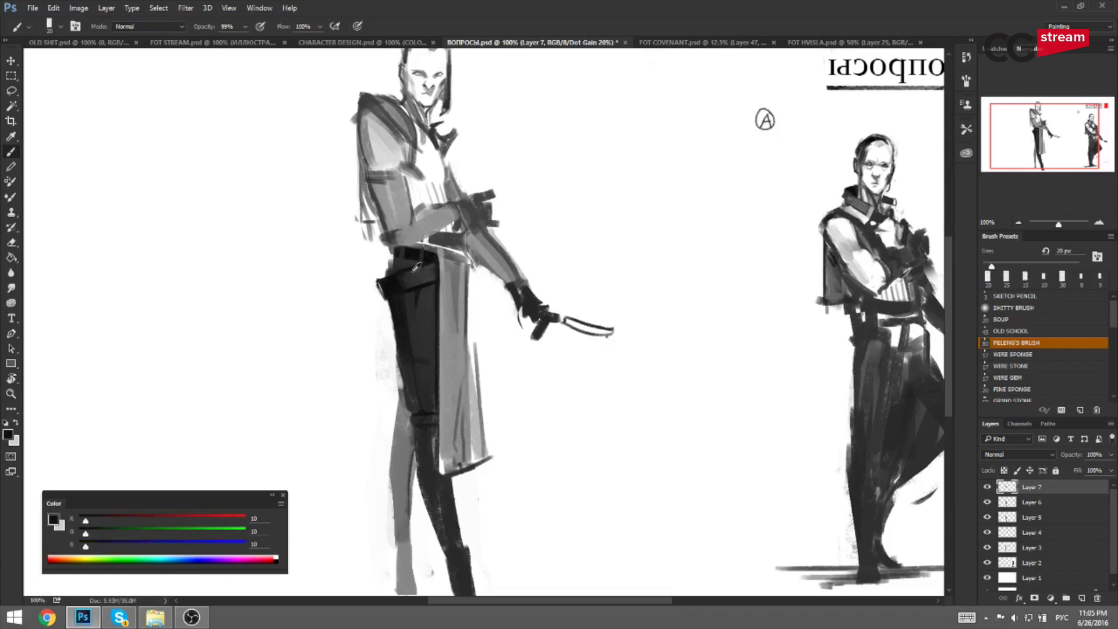
key(bracketright)
key(bracketright)
drag(385, 286, 421, 273)
alt+click(376, 287)
alt+click(431, 276)
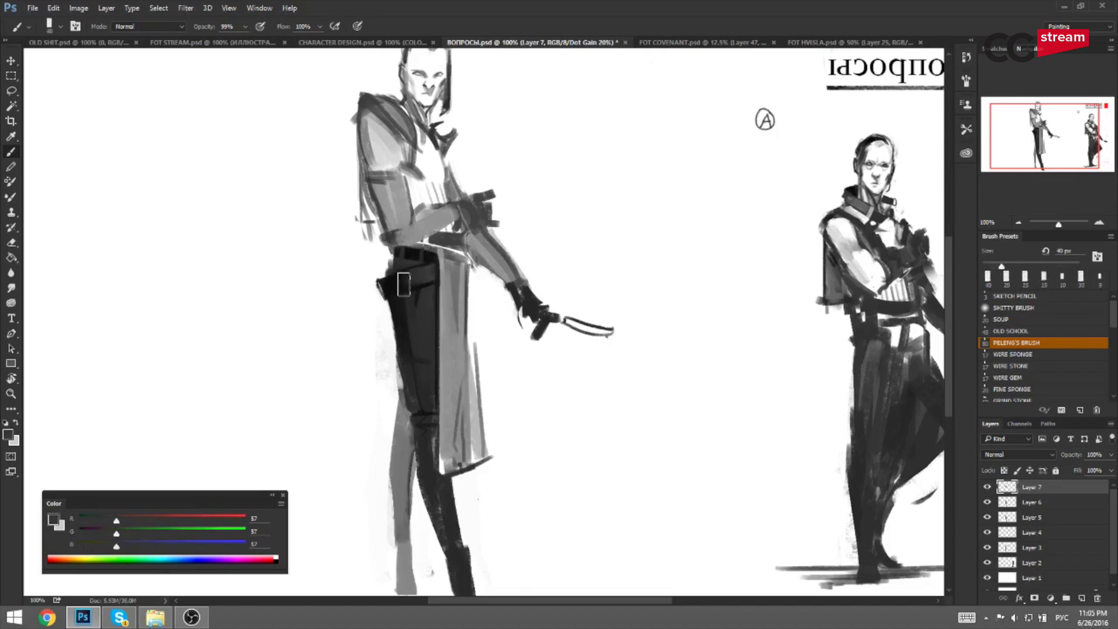
Flip the canvas view back and refine the belt's inner end in near-black 12 with a 5 px brush.
key(F2)
drag(626, 317, 614, 309)
alt+click(579, 233)
key(bracketleft)
key(bracketleft)
key(bracketleft)
key(bracketleft)
key(bracketleft)
key(bracketleft)
key(bracketleft)
key(bracketleft)
key(bracketleft)
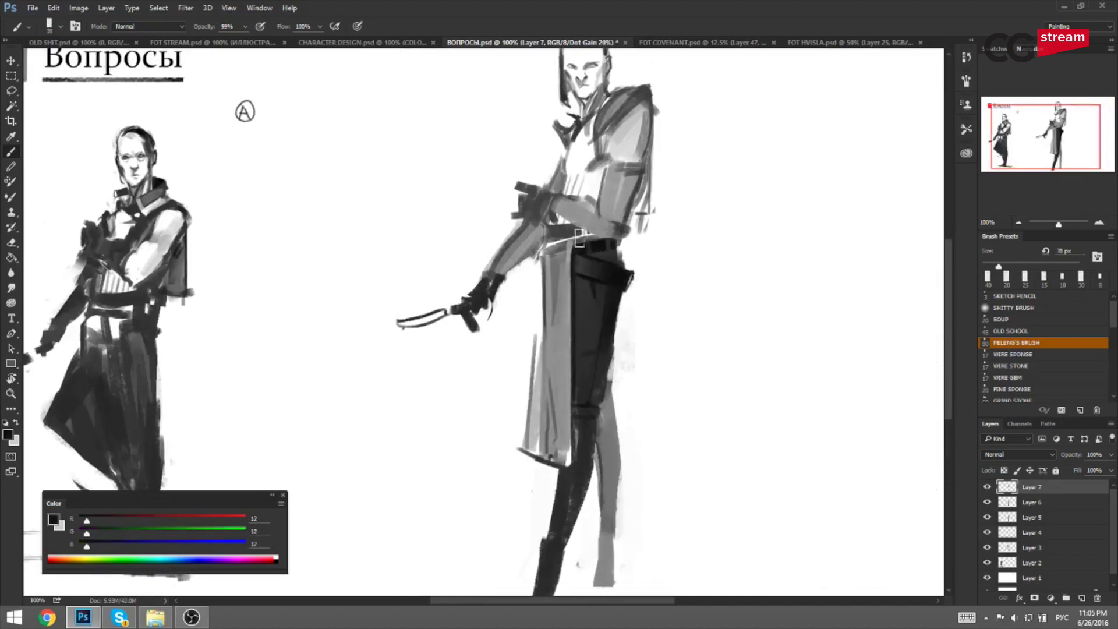
key(bracketright)
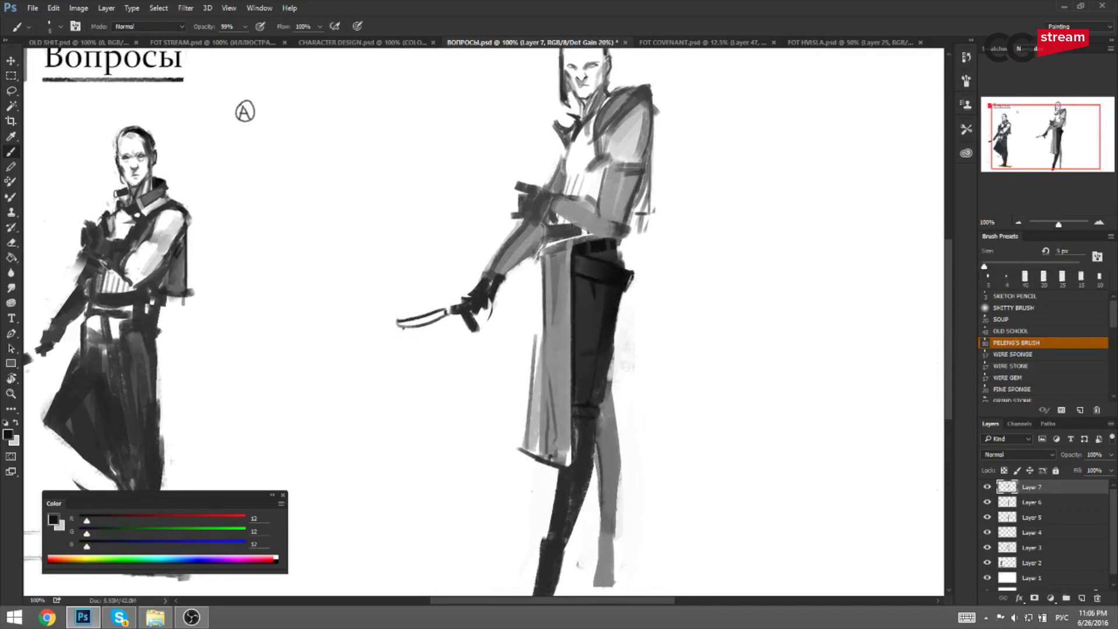
Build up the cloth panel's upper corner beside the belt in sampled light grey with an 8 px brush.
alt+click(576, 237)
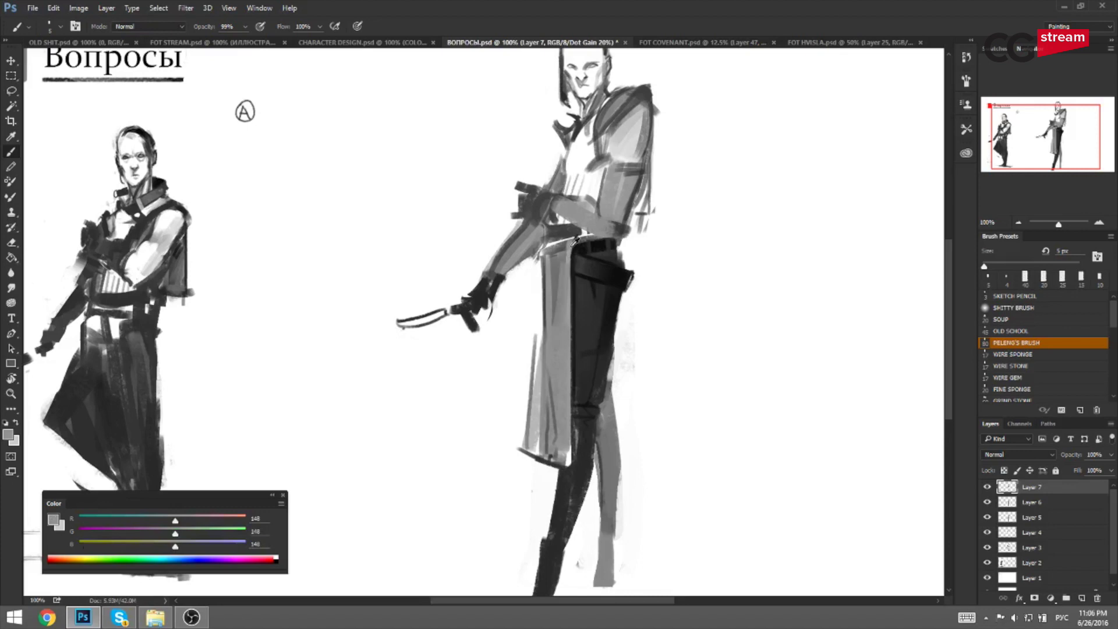
key(bracketright)
key(bracketright)
drag(568, 260, 573, 241)
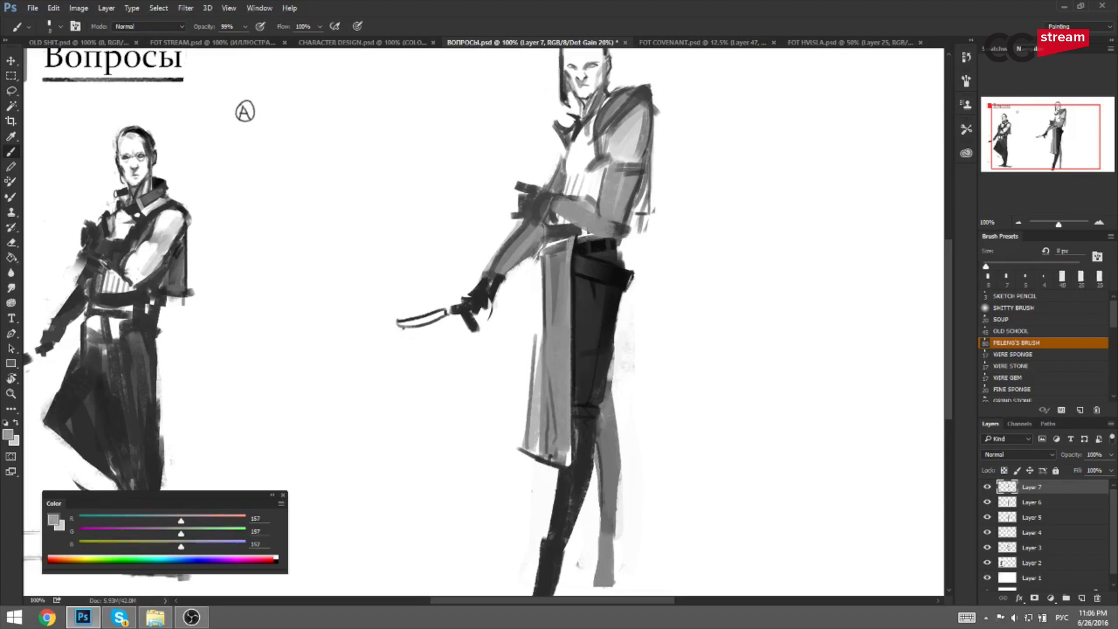
Shade the upper part of the hanging cloth panel with sampled mid-greys, including 133, and a broad brush.
alt+click(546, 256)
alt+click(561, 269)
key(bracketright)
key(bracketright)
key(bracketright)
key(bracketright)
key(bracketright)
key(bracketright)
drag(558, 254, 562, 296)
key(bracketleft)
key(bracketleft)
alt+click(560, 251)
drag(559, 254, 562, 303)
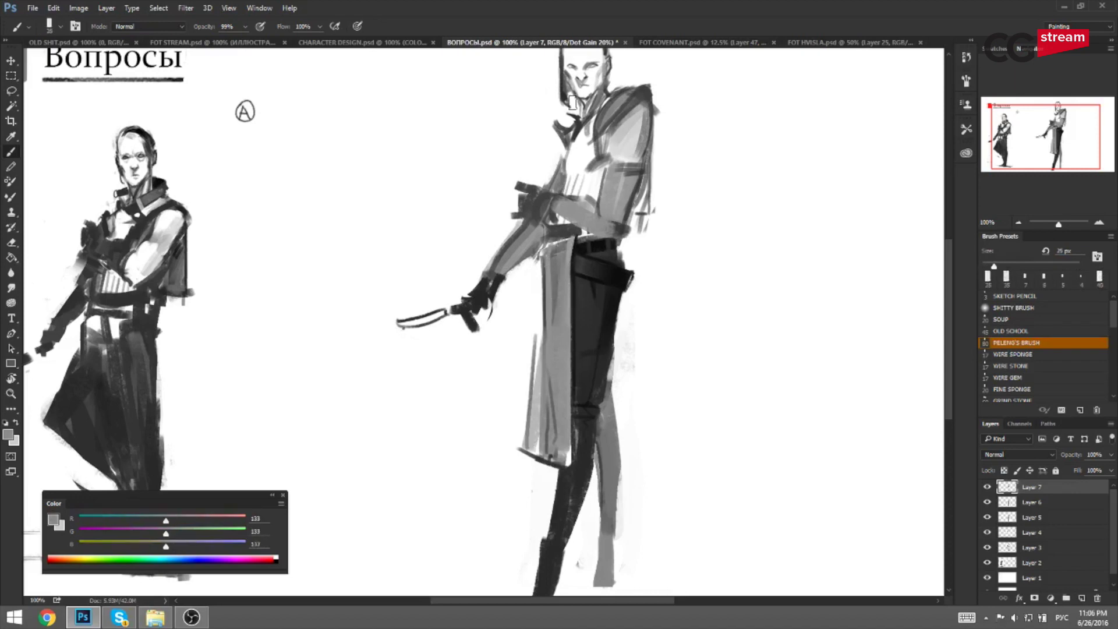
Redefine the dark trouser edge along the cloth panel with sampled near-black tones and an 8 px brush.
key(bracketleft)
alt+click(583, 274)
key(bracketleft)
key(bracketleft)
key(bracketleft)
key(bracketleft)
drag(577, 276, 575, 330)
alt+click(579, 280)
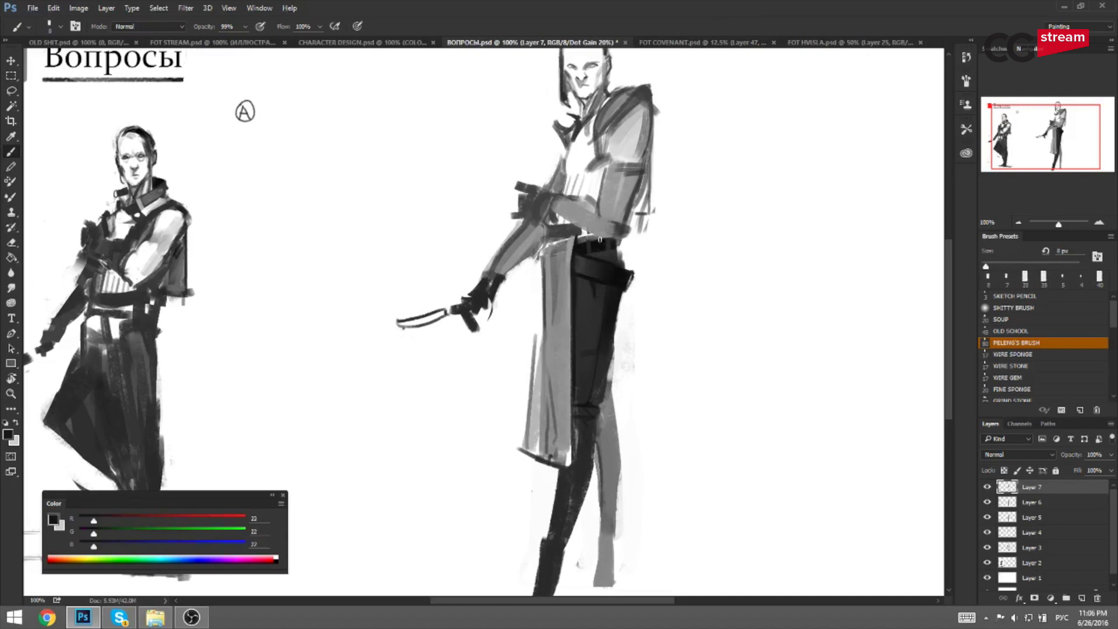
Draw a tall rectangular frame in near-black 13 on the empty canvas beside the character's head and torso.
drag(659, 257, 514, 309)
alt+click(460, 292)
drag(669, 143, 570, 148)
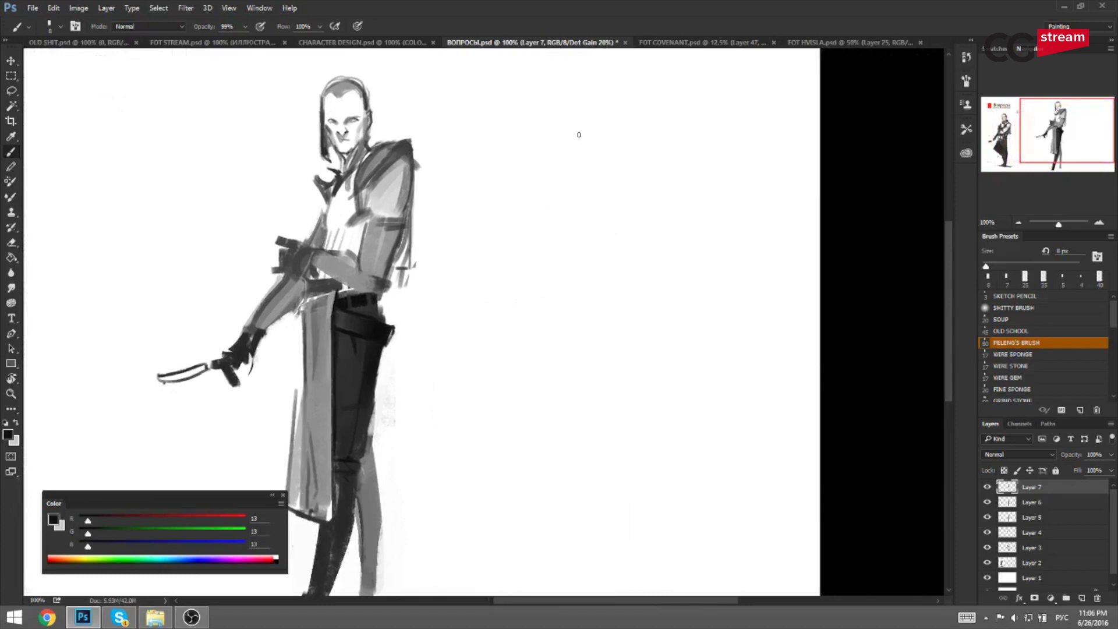
key(bracketleft)
mouse_move(462, 95)
mouse_down()
mouse_move(550, 96)
mouse_move(471, 267)
mouse_up()
drag(555, 93, 555, 265)
drag(475, 263, 560, 263)
Sketch a simple side-profile figure with an eye, pointed nose, mouth and chest bump inside the frame using a fine brush.
key(bracketleft)
key(bracketleft)
key(bracketleft)
key(bracketleft)
mouse_move(494, 244)
mouse_down()
mouse_move(517, 192)
mouse_move(501, 135)
mouse_move(530, 134)
mouse_move(519, 234)
mouse_up()
key(bracketright)
key(bracketright)
key(bracketright)
mouse_move(499, 140)
mouse_down()
mouse_move(500, 152)
mouse_move(510, 138)
mouse_up()
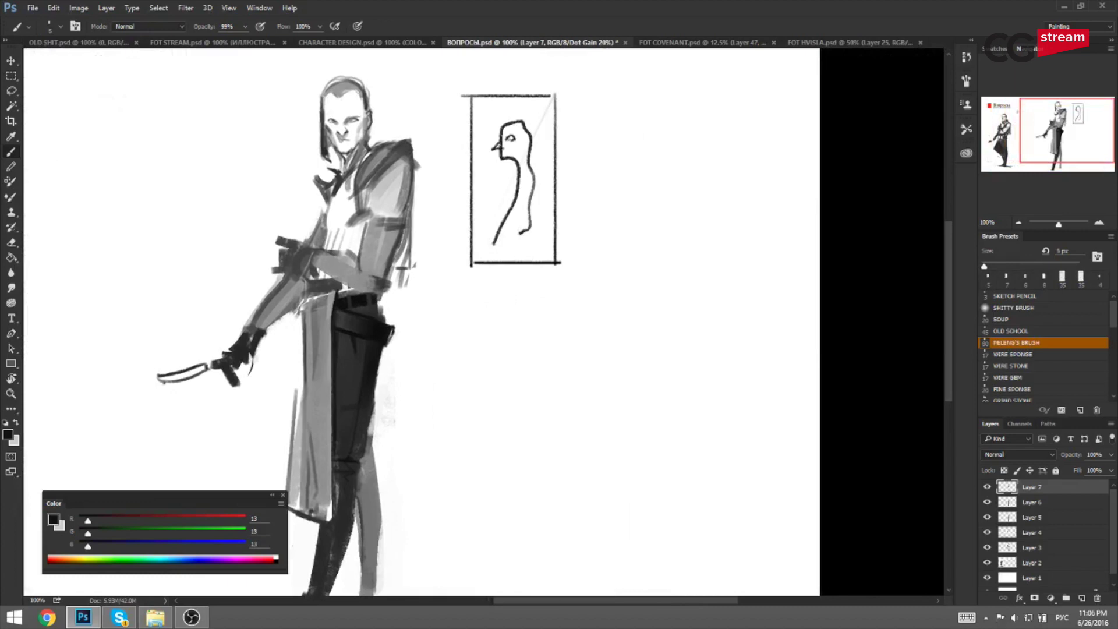
drag(513, 188, 511, 201)
Draw a second empty rectangular frame of similar size beside the first, redoing the faulty edge strokes.
mouse_move(612, 104)
mouse_down()
mouse_move(624, 262)
mouse_move(608, 90)
mouse_move(700, 96)
mouse_move(695, 256)
mouse_up()
key(ctrl+z)
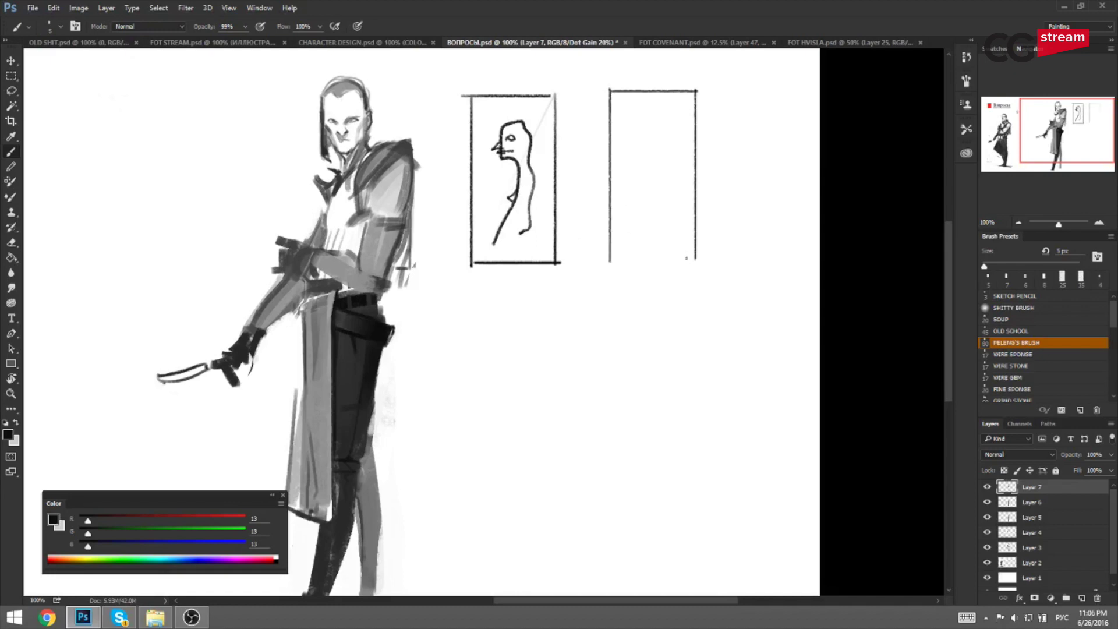
mouse_move(608, 266)
mouse_down()
mouse_move(687, 261)
mouse_move(626, 260)
mouse_up()
key(ctrl+z)
drag(608, 92, 604, 240)
key(ctrl+z)
drag(609, 92, 609, 260)
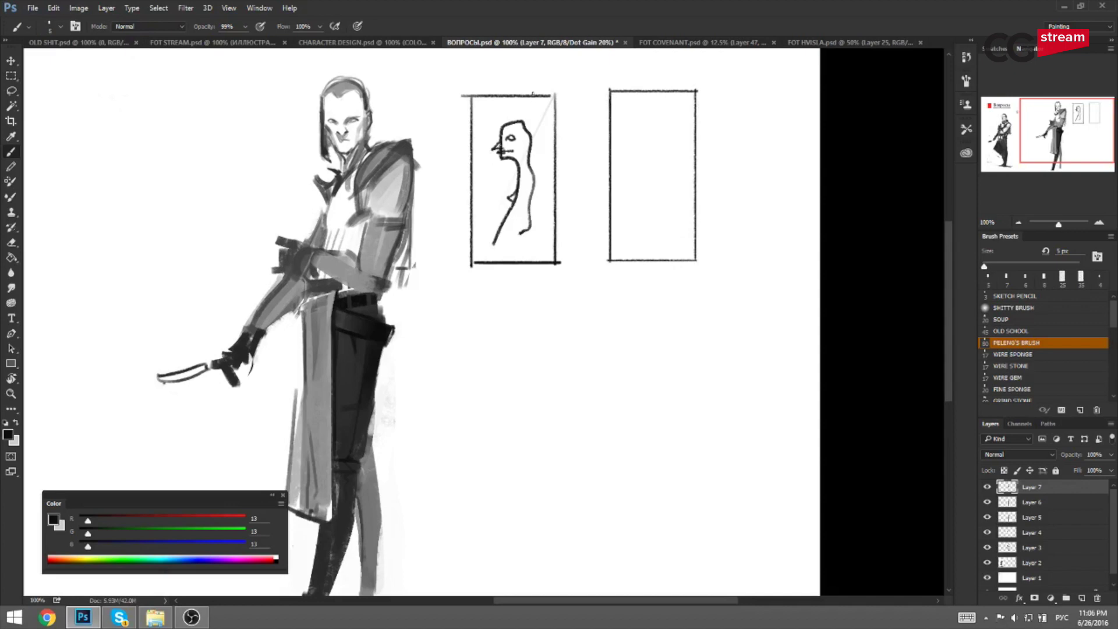
Reinforce the first frame's upper edge and draw a small black arrow pointing from it to the second frame.
drag(554, 93, 469, 100)
alt+click(865, 174)
mouse_move(579, 171)
mouse_down()
mouse_move(590, 185)
mouse_move(585, 175)
mouse_up()
key(ctrl+z)
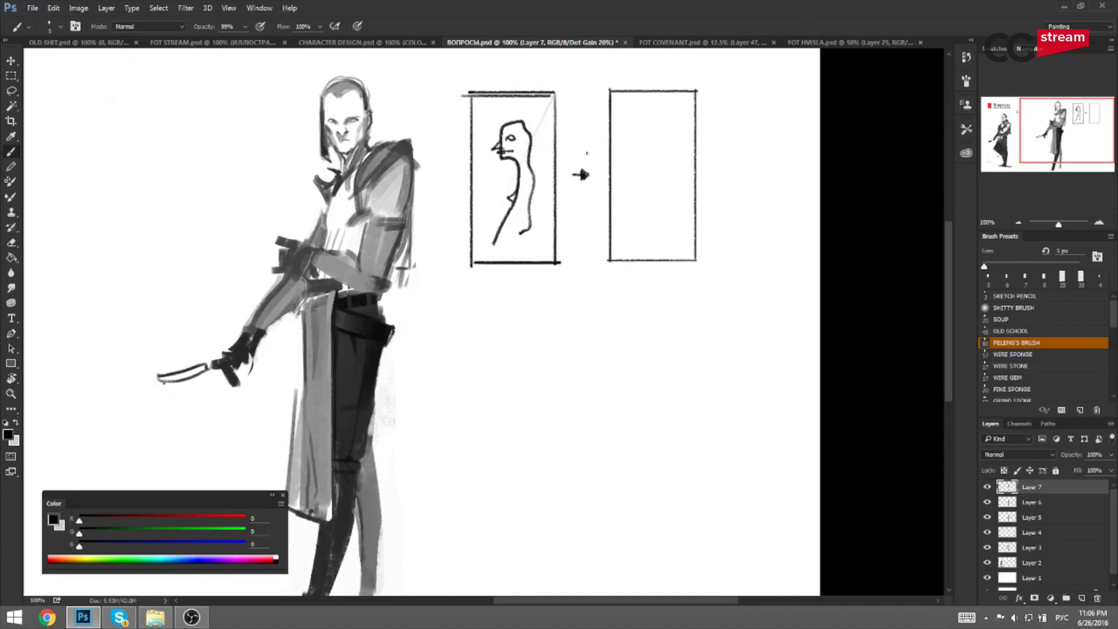
Sketch a narrower, simplified copy of the profile figure inside the second frame, redrawing the rejected body lines.
drag(646, 122, 663, 138)
mouse_move(641, 154)
mouse_down()
mouse_move(649, 176)
mouse_move(650, 164)
mouse_move(635, 220)
mouse_move(663, 192)
mouse_move(664, 232)
mouse_up()
key(ctrl+alt+z)
key(ctrl+alt+z)
click(659, 229)
drag(648, 176, 635, 196)
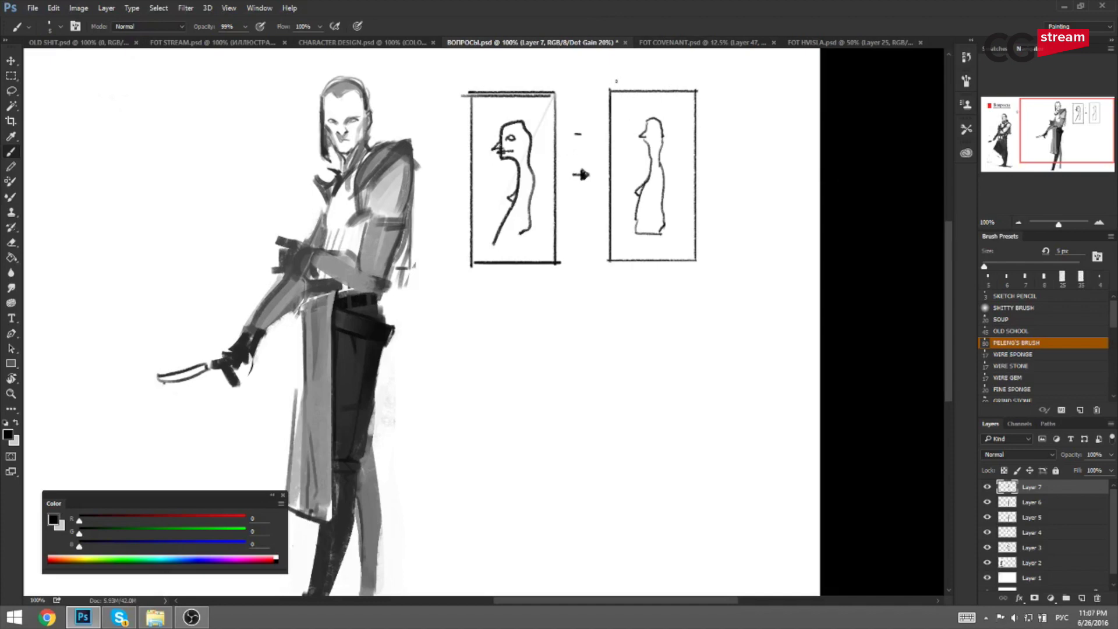
Hand-letter COPY above the second frame and STUDY below it.
drag(639, 72, 638, 74)
drag(646, 73, 647, 77)
scroll(642, 247, down, 2)
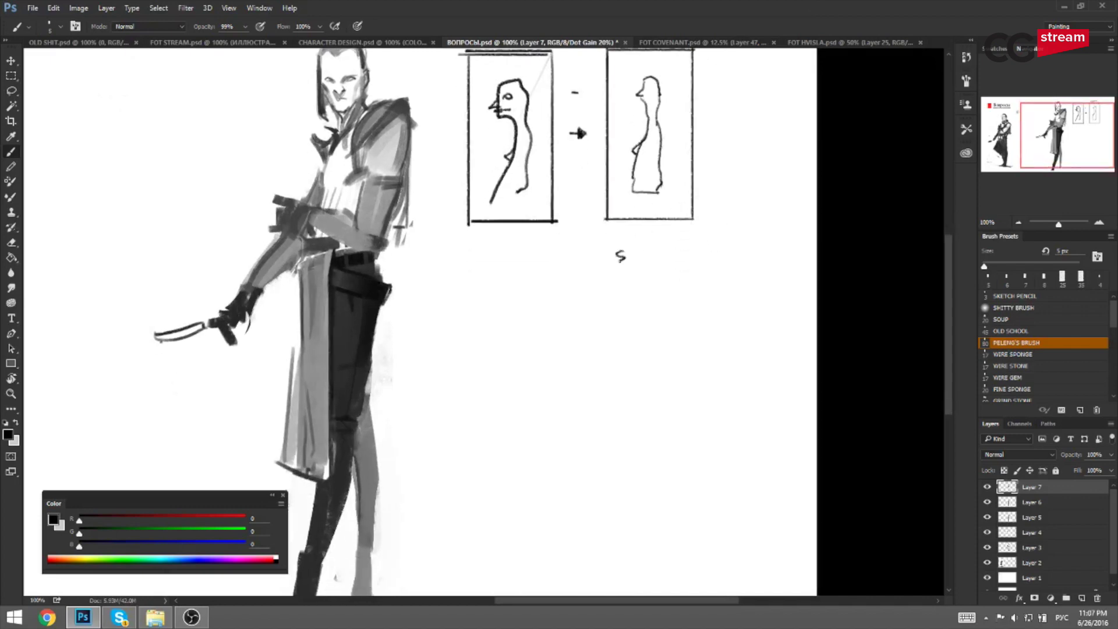
key(ctrl+z)
drag(644, 261, 667, 264)
drag(604, 303, 606, 297)
key(bracketright)
drag(468, 277, 564, 277)
key(ctrl+z)
Duplicate the first framed profile figure onto a new layer and place the copy directly below the original.
scroll(562, 142, up, 4)
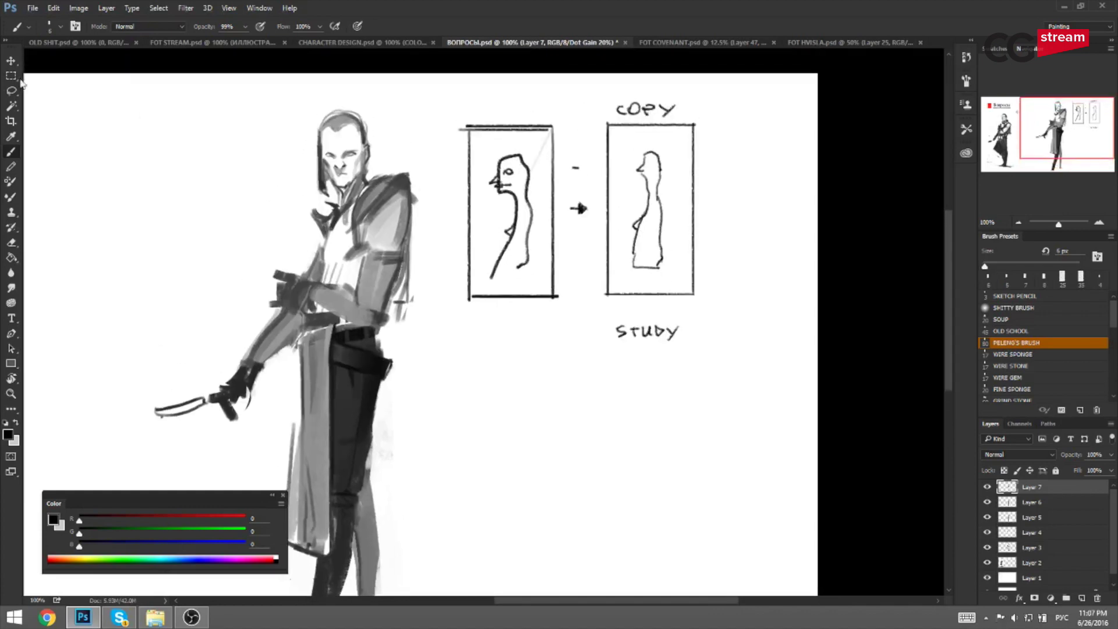
key(m)
drag(464, 118, 562, 310)
key(ctrl+j)
key(ctrl+t)
drag(546, 237, 548, 489)
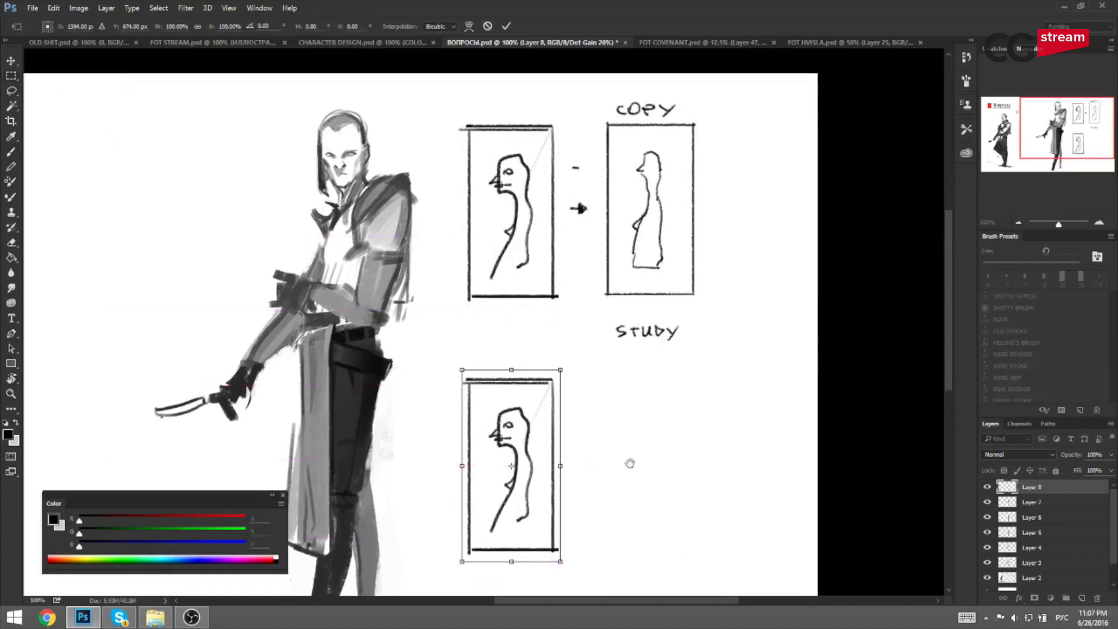
scroll(631, 349, down, 5)
key(Return)
Outline a small head shape beside the duplicated frame in near-black 13 and start hatching it in.
key(b)
alt+click(332, 229)
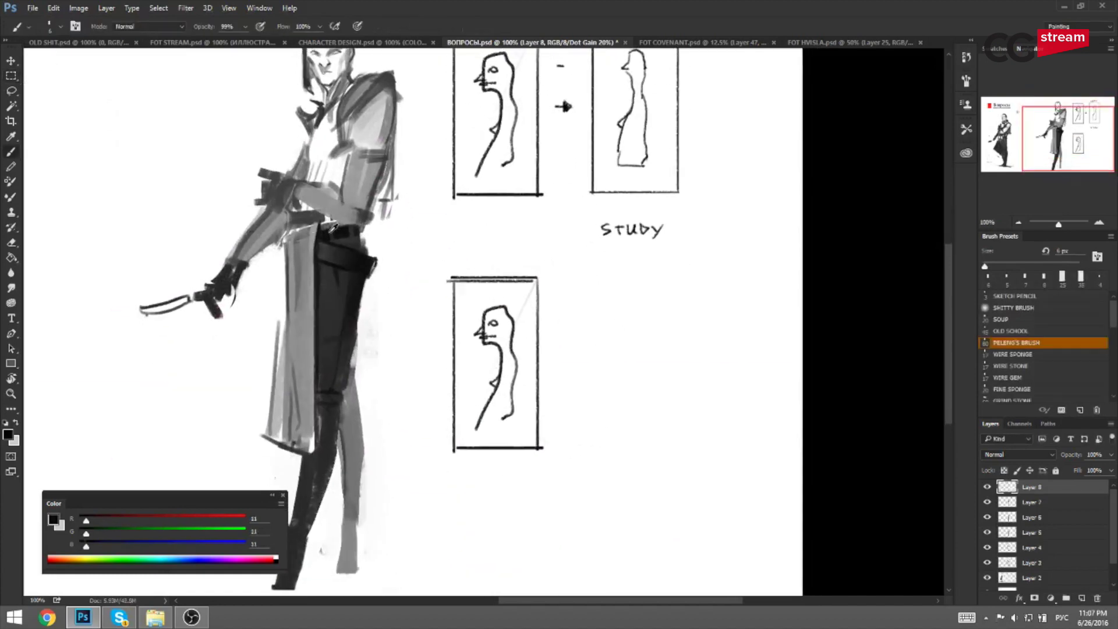
key(ctrl+plus)
drag(532, 327, 536, 295)
scroll(535, 296, right, 5)
scroll(506, 249, down, 1)
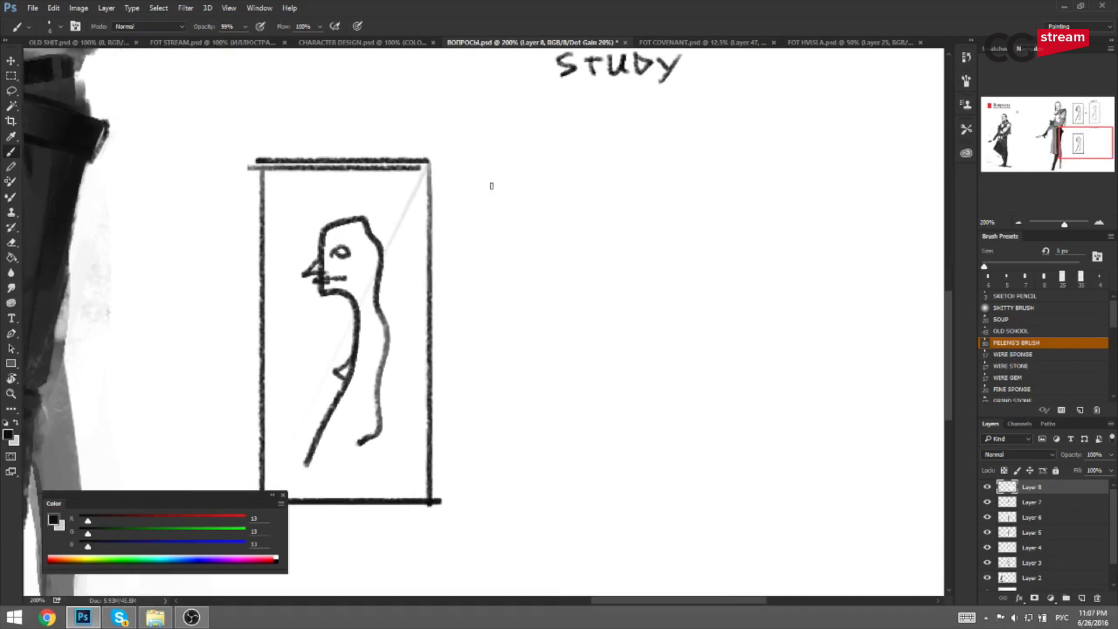
mouse_move(491, 186)
mouse_down()
mouse_move(564, 188)
mouse_move(532, 174)
mouse_move(538, 231)
mouse_move(502, 250)
mouse_up()
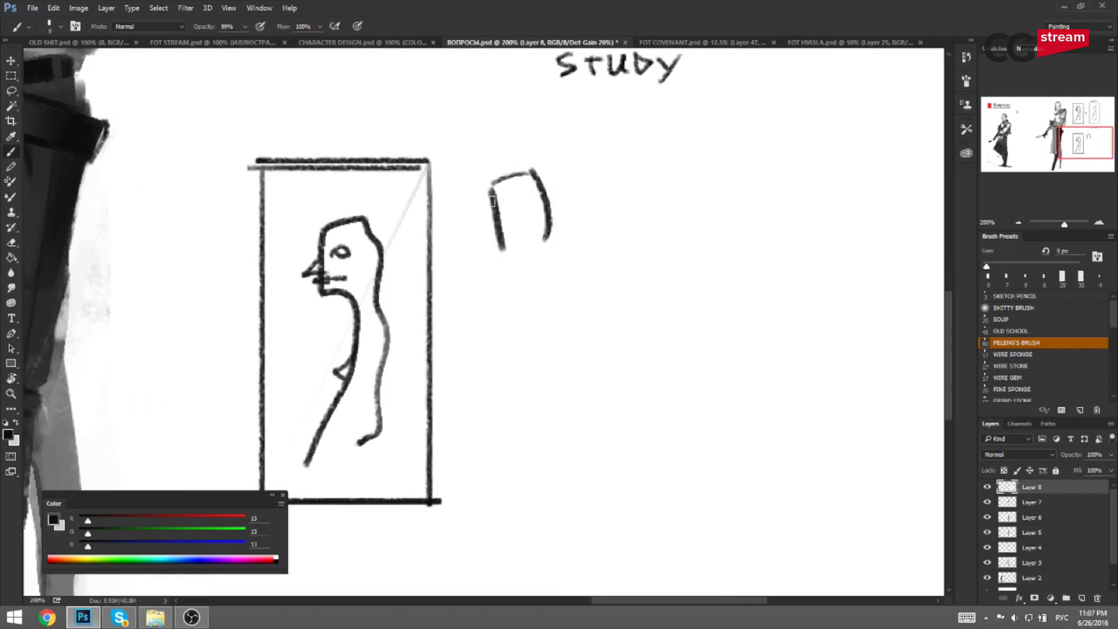
drag(493, 192, 526, 175)
drag(498, 221, 544, 192)
Add a solid dark neck beneath the hatched head and a small nose on its front edge, varying the brush size.
key(bracketright)
mouse_move(502, 241)
mouse_down()
mouse_move(547, 216)
mouse_move(514, 303)
mouse_up()
key(ctrl+z)
mouse_move(545, 249)
mouse_down()
mouse_move(521, 325)
mouse_move(530, 251)
mouse_move(524, 318)
mouse_up()
key(bracketleft)
key(bracketleft)
key(bracketleft)
mouse_move(495, 212)
mouse_down()
mouse_move(488, 228)
mouse_move(501, 225)
mouse_up()
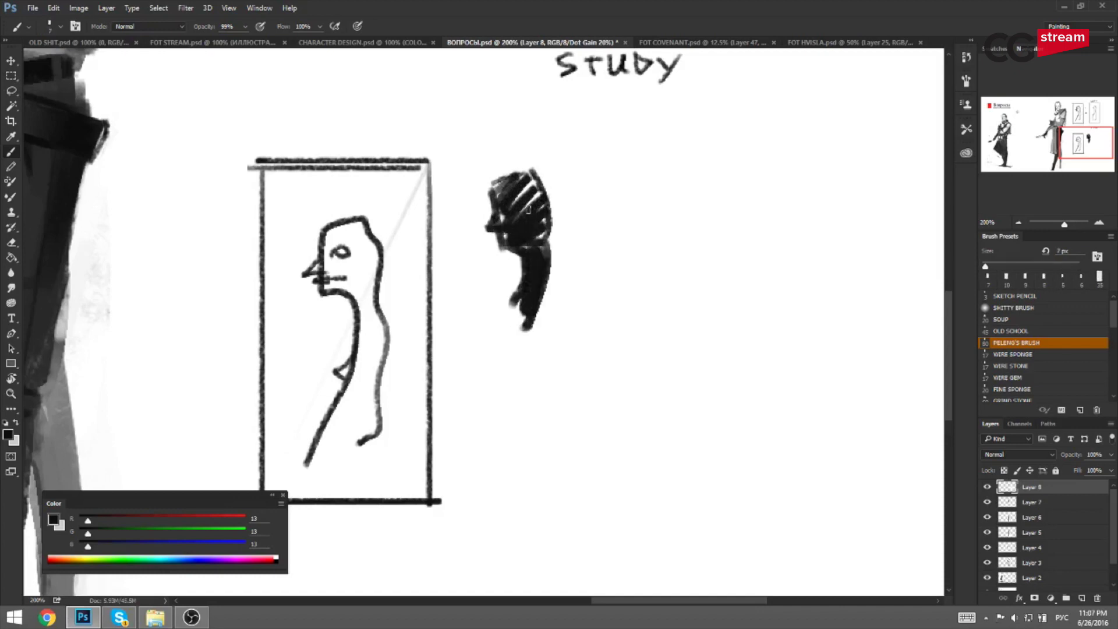
Fill in the head and extend the silhouette into a solid long body in near-black 17 with a larger brush.
alt+click(524, 211)
key(bracketright)
key(bracketright)
mouse_move(494, 185)
mouse_down()
mouse_move(528, 174)
mouse_move(527, 217)
mouse_move(526, 191)
mouse_up()
key(bracketright)
key(bracketright)
key(bracketright)
mouse_move(523, 291)
mouse_down()
mouse_move(488, 399)
mouse_move(515, 325)
mouse_move(492, 412)
mouse_move(537, 310)
mouse_move(512, 402)
mouse_up()
mouse_move(545, 274)
mouse_down()
mouse_move(510, 407)
mouse_move(522, 415)
mouse_up()
Add a pointed chest bump to the front of the solid silhouette with a smaller brush.
key(bracketleft)
key(bracketleft)
key(bracketleft)
drag(509, 314, 490, 332)
drag(490, 333, 503, 337)
Draw a line-art head profile with eye, nose and mouth beside the silhouette in near-black 17, using a fine brush.
drag(587, 310, 561, 314)
drag(537, 269, 465, 241)
key(bracketleft)
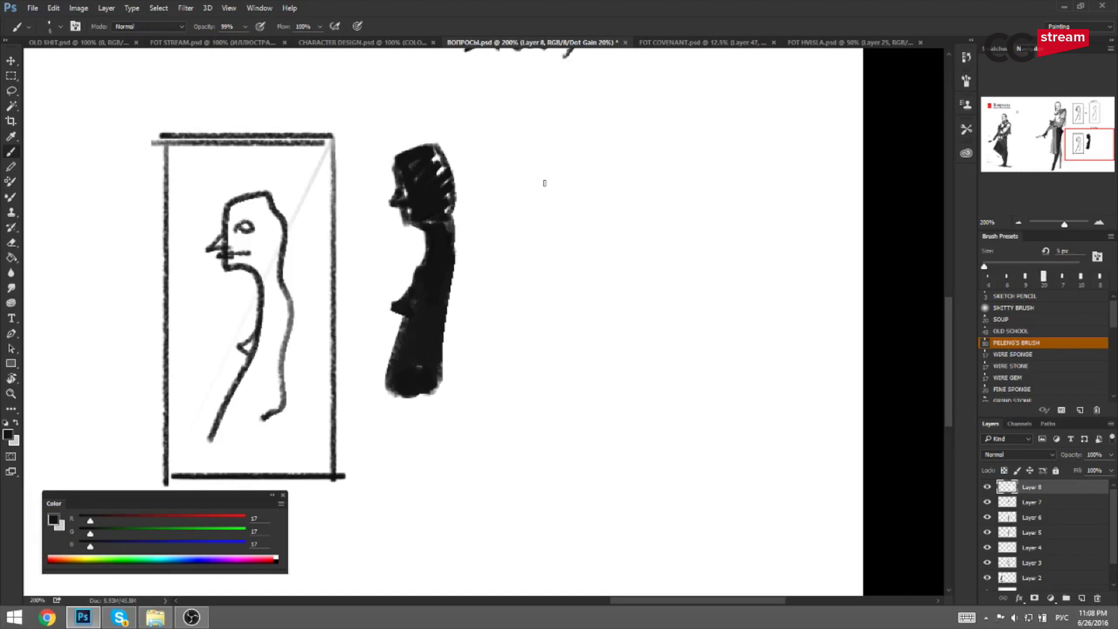
mouse_move(548, 177)
mouse_down()
mouse_move(539, 199)
mouse_move(579, 151)
mouse_move(601, 195)
mouse_move(599, 222)
mouse_up()
key(ctrl+z)
key(bracketleft)
mouse_move(553, 198)
mouse_down()
mouse_move(554, 216)
mouse_move(568, 174)
mouse_move(561, 195)
mouse_up()
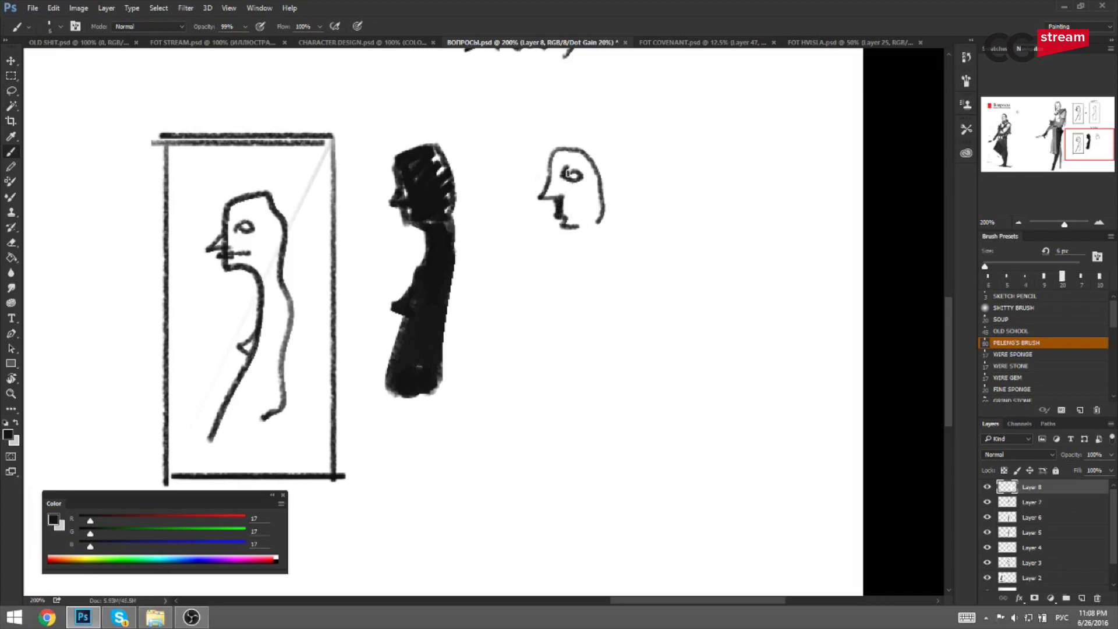
Finish the line-art head with a short neck and light grey shading on the cheek, and reinforce its eye.
mouse_move(568, 172)
mouse_down()
mouse_move(582, 178)
mouse_move(578, 248)
mouse_move(590, 250)
mouse_up()
drag(603, 201, 589, 203)
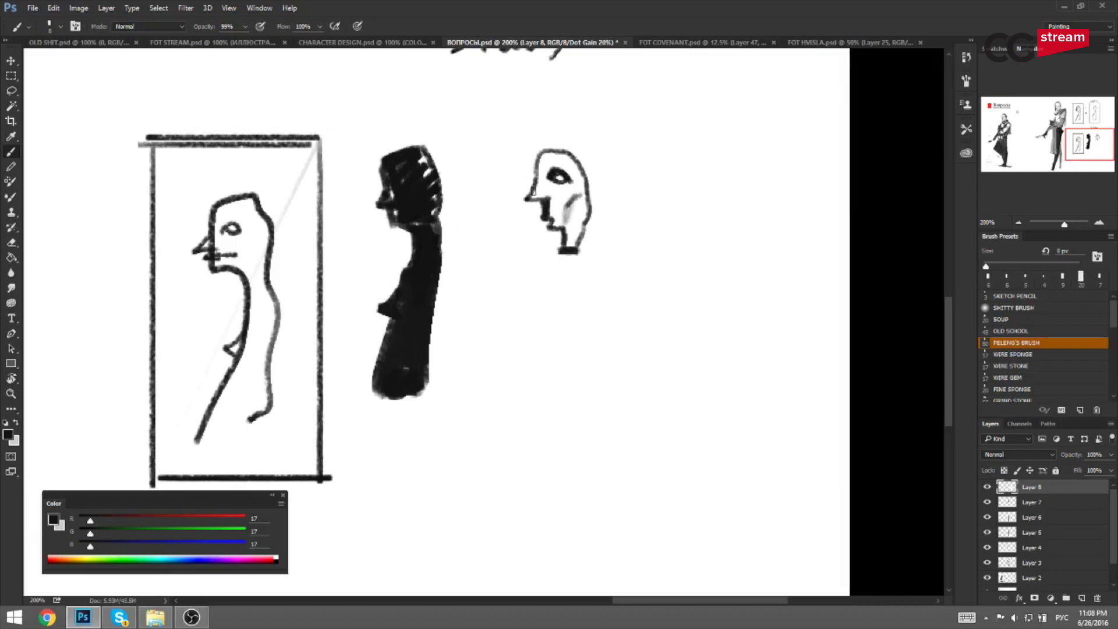
Draw a tall rectangular frame beside the line-art head and cross it with two diagonals rising from its lower corners.
mouse_move(551, 322)
mouse_down()
mouse_move(539, 237)
mouse_move(564, 272)
mouse_move(516, 252)
mouse_up()
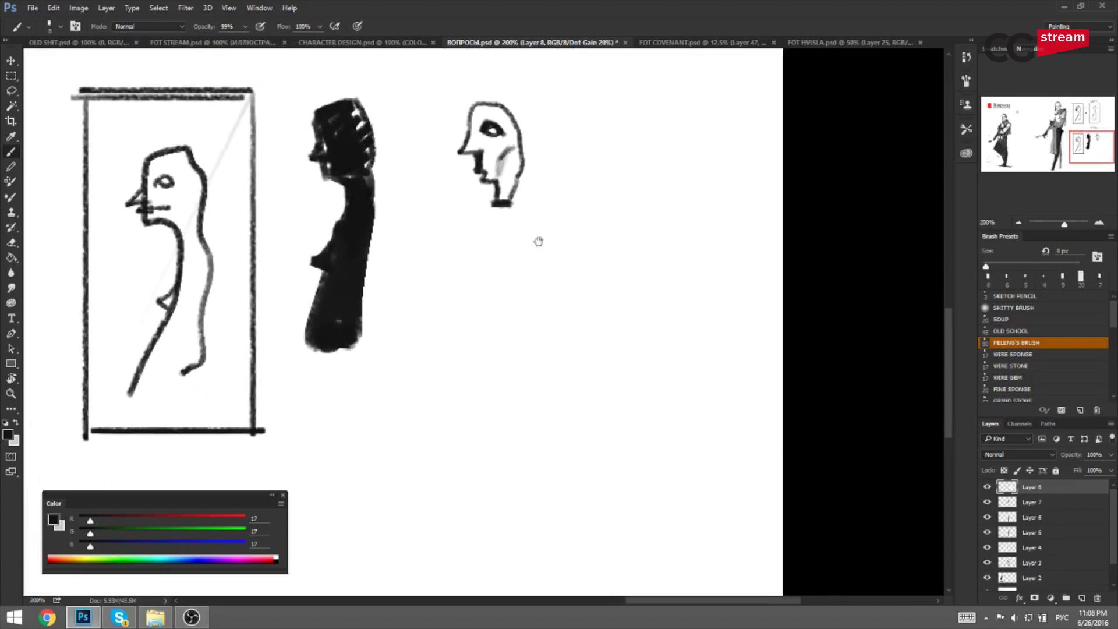
mouse_move(531, 86)
mouse_down()
mouse_move(711, 87)
mouse_move(711, 366)
mouse_move(531, 326)
mouse_move(530, 384)
mouse_move(714, 381)
mouse_up()
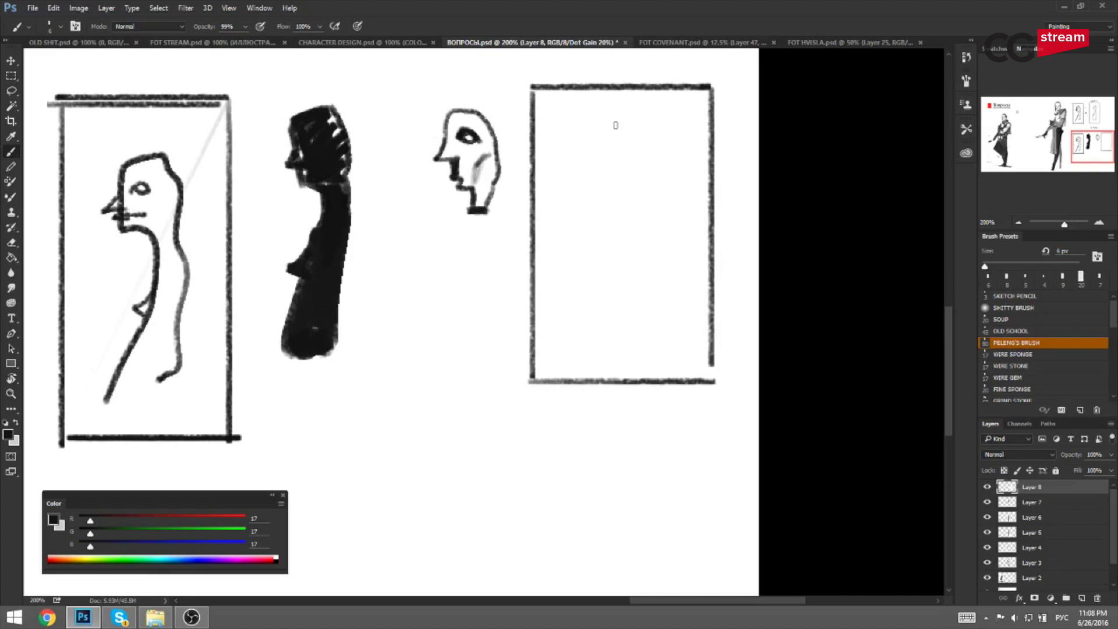
drag(532, 377, 675, 131)
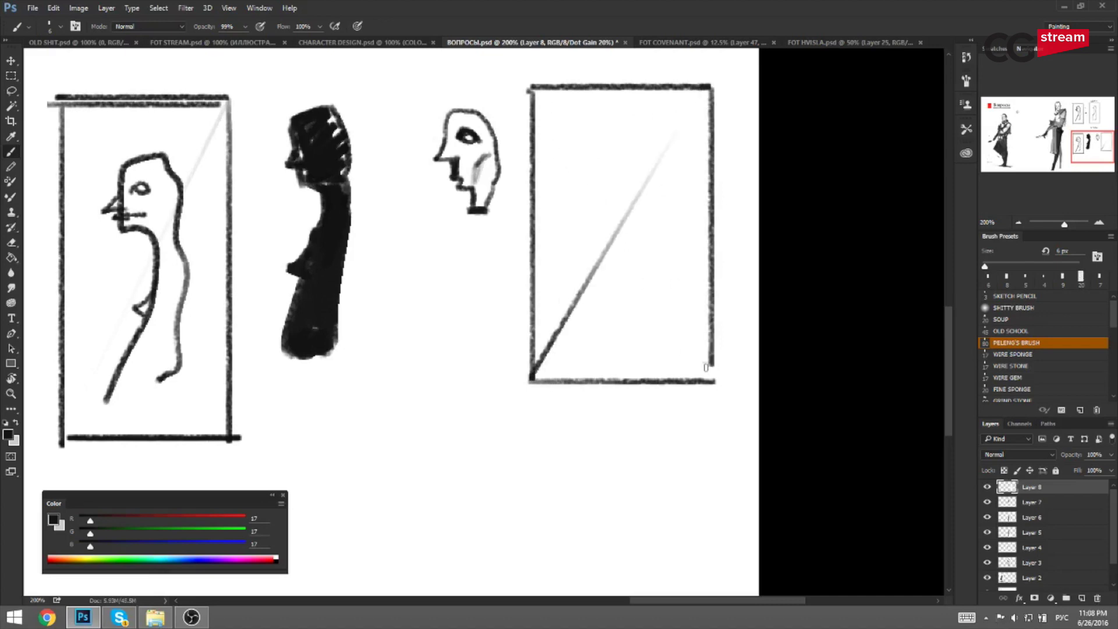
drag(557, 122, 712, 377)
Try sketching a head-and-body profile outline inside the crossed frame, reworking its lines, and undo all its strokes.
drag(582, 166, 630, 144)
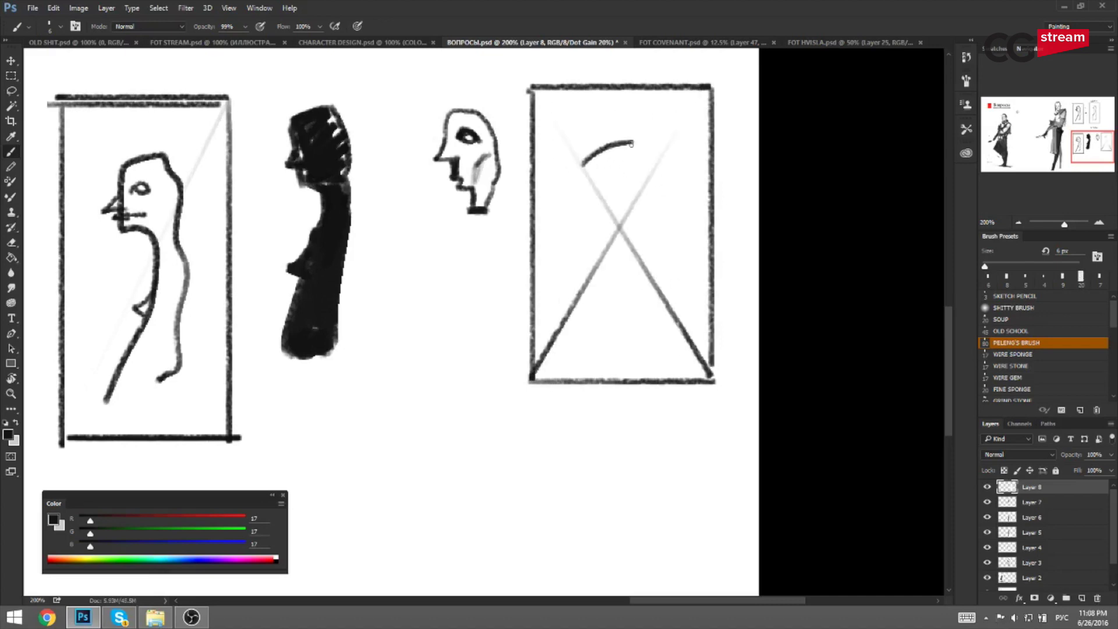
key(ctrl+z)
drag(582, 173, 645, 138)
key(ctrl+z)
drag(645, 138, 652, 202)
key(ctrl+z)
drag(643, 140, 656, 205)
mouse_move(591, 164)
mouse_down()
mouse_move(601, 204)
mouse_move(628, 237)
mouse_up()
key(ctrl+z)
key(ctrl+z)
key(ctrl+z)
mouse_move(655, 201)
mouse_down()
mouse_move(659, 256)
mouse_move(632, 312)
mouse_move(661, 228)
mouse_move(654, 310)
mouse_up()
key(ctrl+z)
key(ctrl+z)
key(ctrl+z)
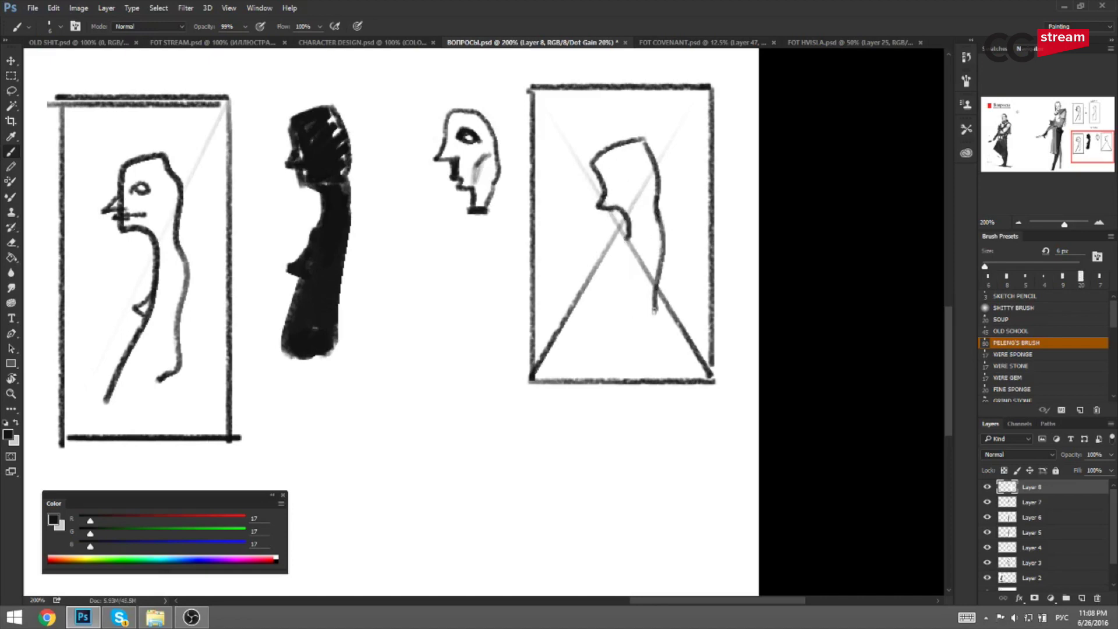
drag(627, 236, 586, 331)
key(ctrl+alt+z)
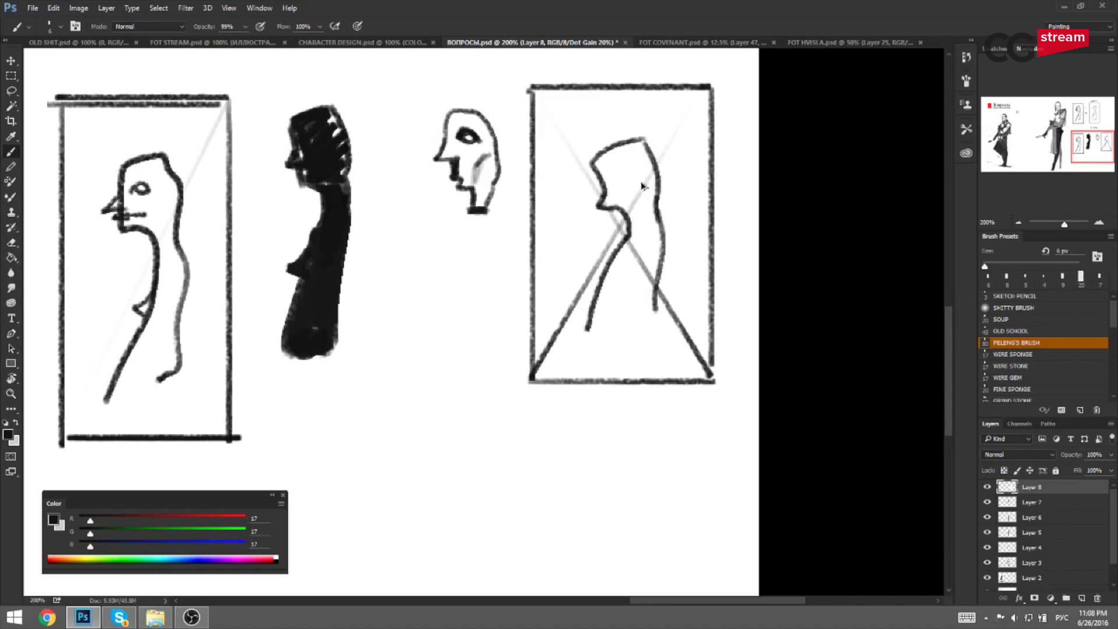
key(ctrl+alt+z)
key(ctrl+alt+z)
key(ctrl+alt+z)
key(ctrl+alt+z)
key(ctrl+alt+z)
key(ctrl+alt+z)
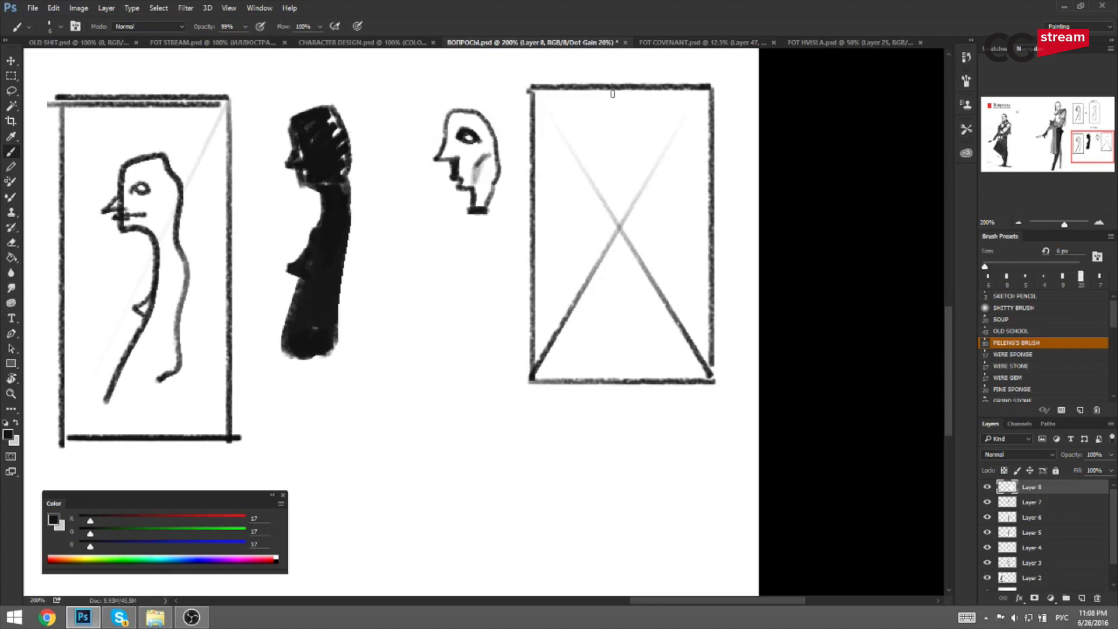
Try a front-facing head-and-shoulders outline filling the crossed frame, with scribbles where the arms meet its sides, and undo it completely.
mouse_move(595, 114)
mouse_down()
mouse_move(653, 98)
mouse_move(641, 156)
mouse_move(598, 179)
mouse_move(549, 251)
mouse_move(540, 338)
mouse_up()
mouse_move(637, 169)
mouse_down()
mouse_move(648, 166)
mouse_move(712, 274)
mouse_move(711, 377)
mouse_up()
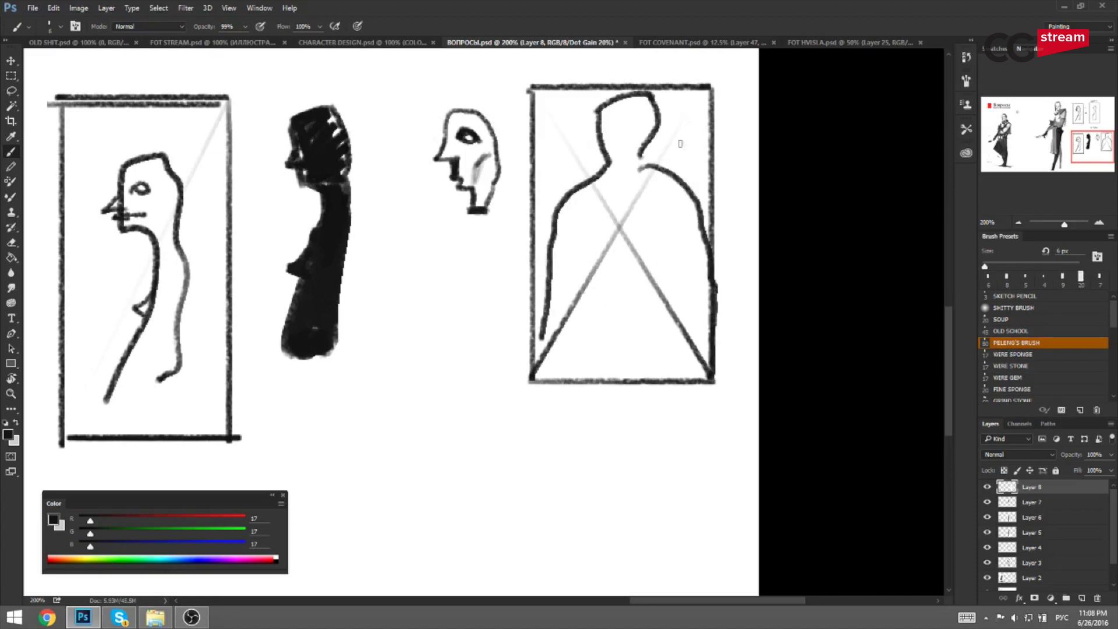
mouse_move(533, 264)
mouse_down()
mouse_move(538, 357)
mouse_move(506, 336)
mouse_move(565, 327)
mouse_up()
drag(688, 288, 702, 327)
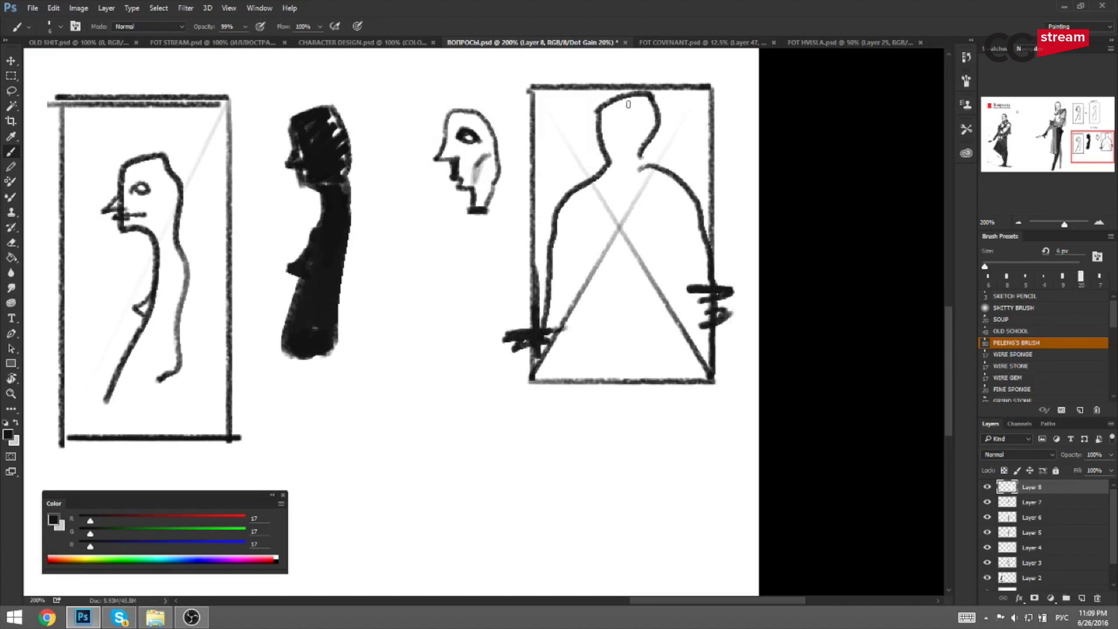
mouse_move(646, 104)
mouse_down()
mouse_move(618, 73)
mouse_move(609, 93)
mouse_up()
key(ctrl+z)
key(ctrl+alt+z)
key(ctrl+alt+z)
key(ctrl+alt+z)
key(ctrl+alt+z)
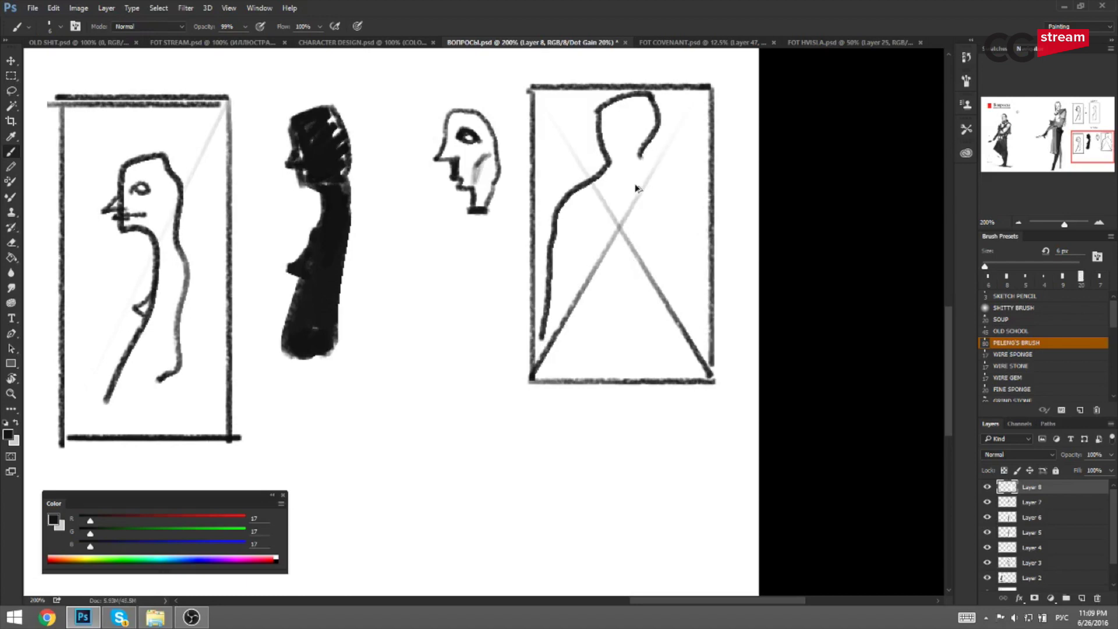
key(ctrl+alt+z)
key(ctrl+alt+z)
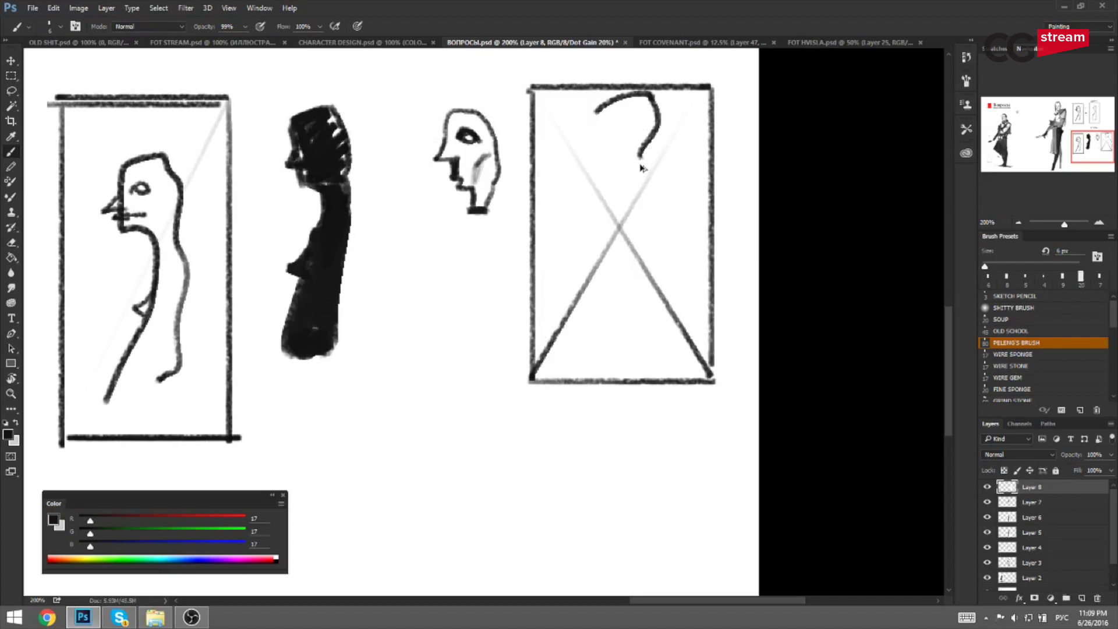
key(ctrl+alt+z)
key(ctrl+alt+z)
Draw a small rounded head outline in the crossed frame, above the intersection of the diagonals, using a fine brush.
mouse_move(606, 132)
mouse_down()
mouse_move(644, 122)
mouse_move(648, 182)
mouse_up()
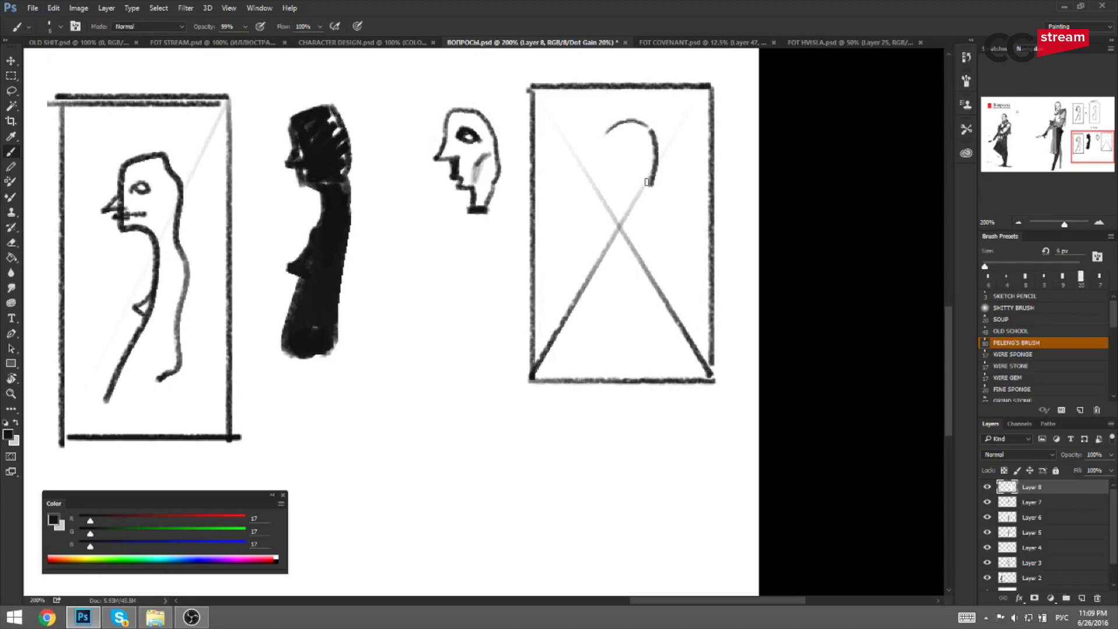
key(ctrl+alt+z)
drag(603, 134, 603, 168)
Examine the COPY and STUDY diagrams up close and side by side, comparing their frames, silhouette and head sketches.
key(ctrl+minus)
drag(551, 262, 583, 265)
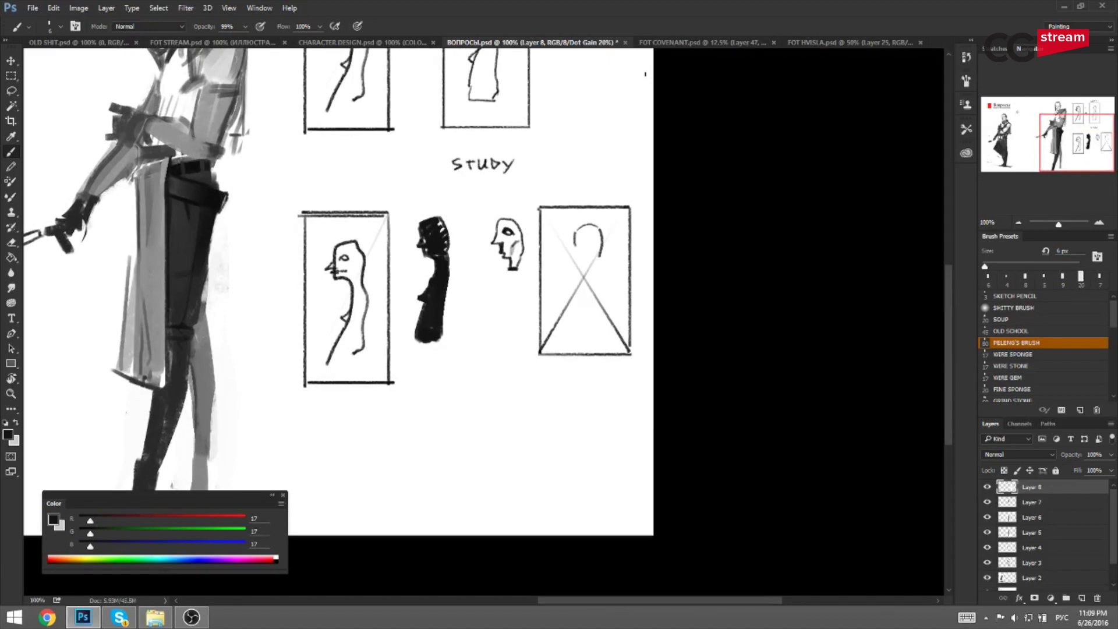
drag(564, 223, 570, 213)
key(ctrl+plus)
drag(524, 257, 578, 320)
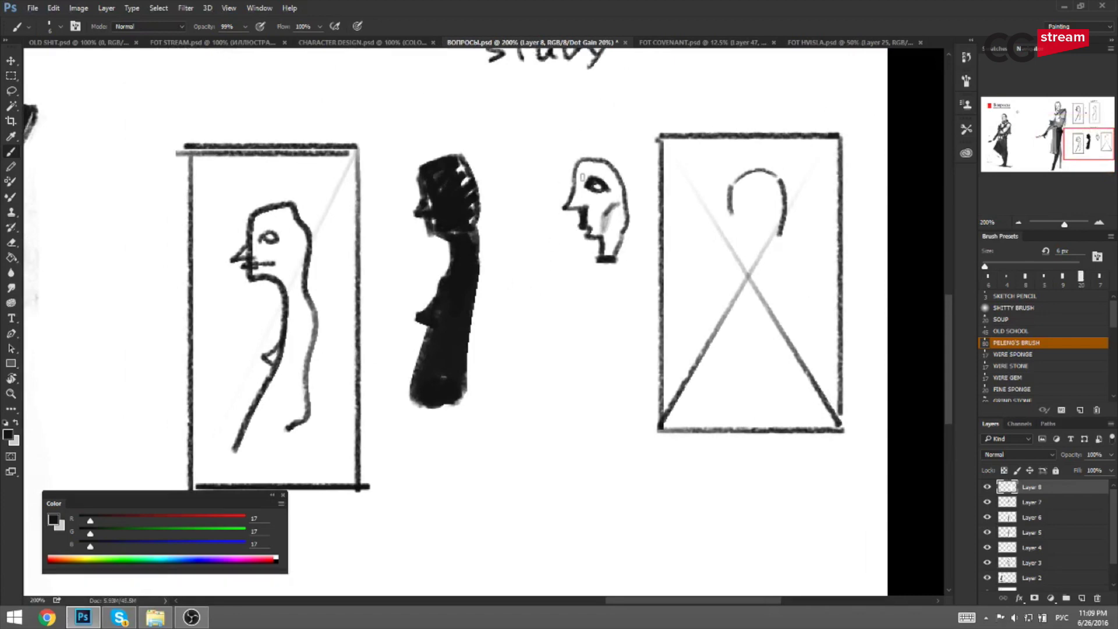
drag(535, 149, 557, 200)
key(ctrl+minus)
key(ctrl+plus)
mouse_move(534, 137)
mouse_down()
mouse_move(552, 230)
mouse_move(563, 214)
mouse_move(548, 277)
mouse_up()
key(ctrl+minus)
key(ctrl+plus)
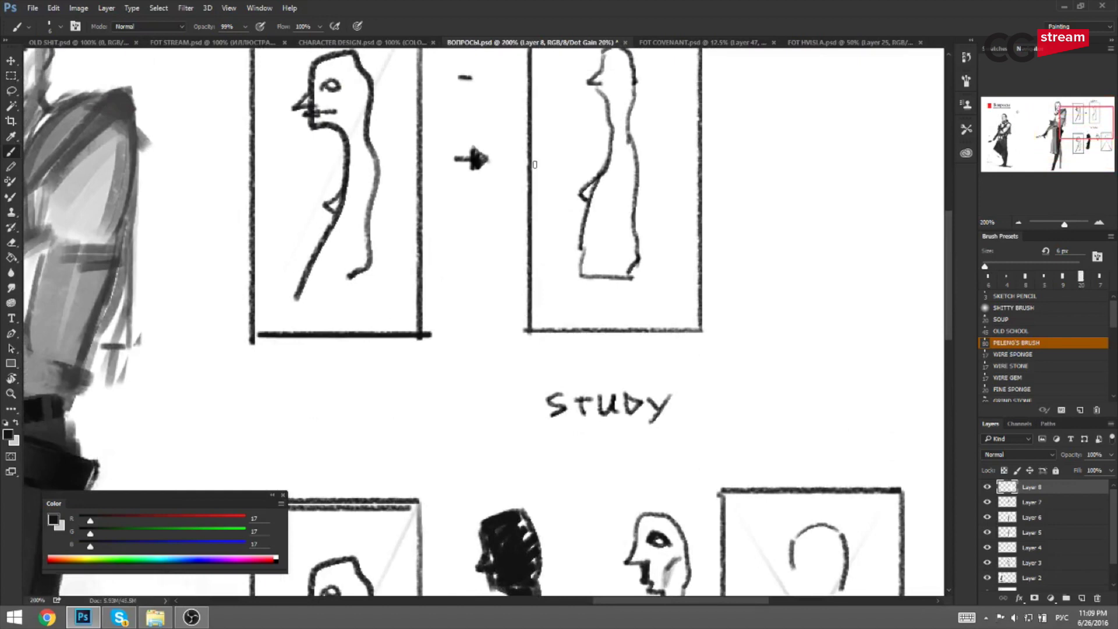
scroll(518, 220, up, 1)
scroll(516, 216, down, 2)
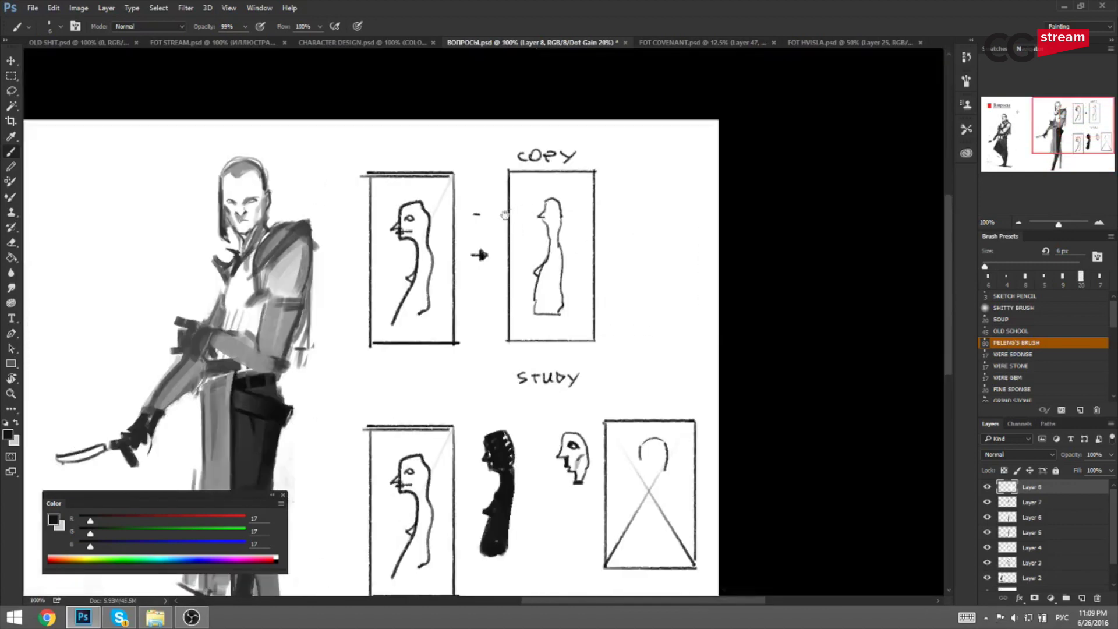
drag(512, 263, 543, 215)
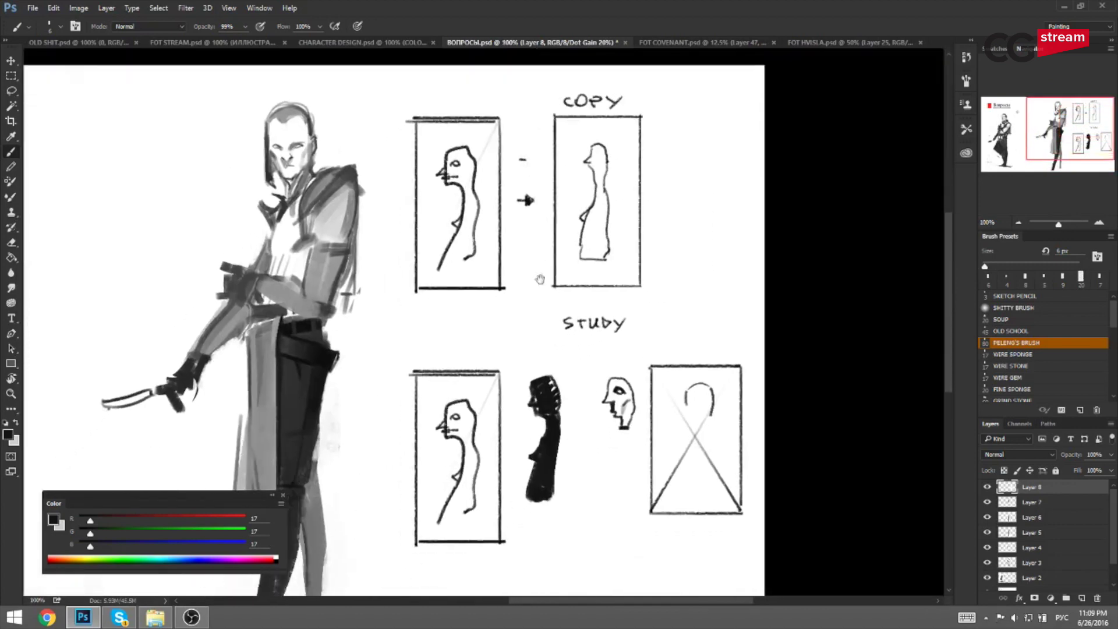
drag(545, 274, 606, 211)
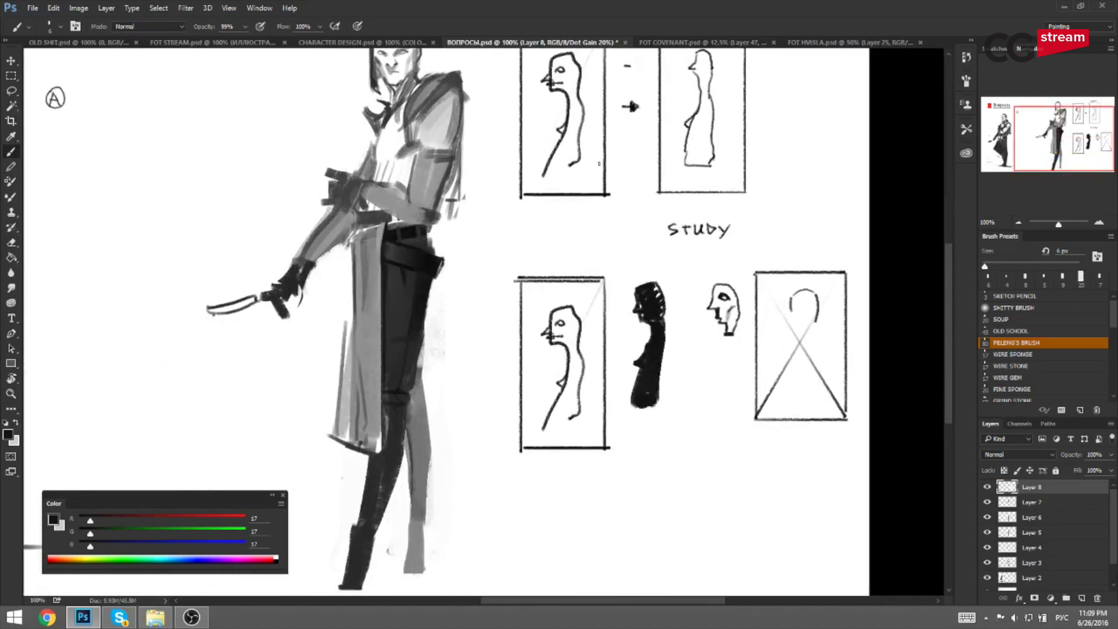
drag(633, 147, 527, 200)
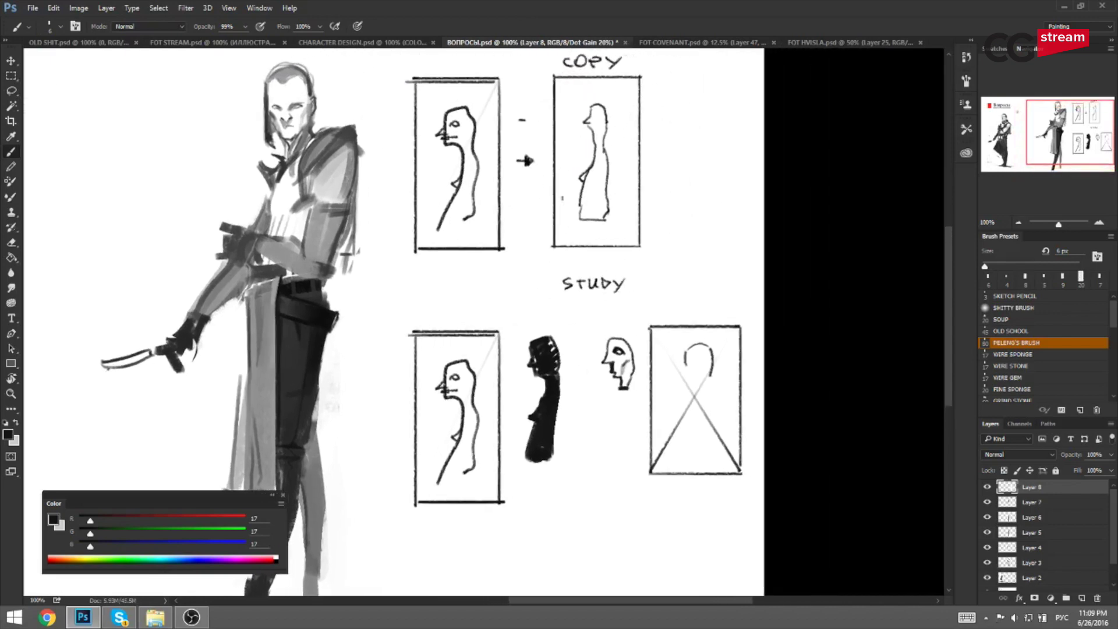
drag(592, 164, 581, 174)
Try encircling the COPY diagrams and the STUDY diagrams with freehand loops, undoing each loop.
mouse_move(436, 81)
mouse_down()
mouse_move(725, 93)
mouse_move(559, 288)
mouse_move(380, 183)
mouse_move(687, 114)
mouse_move(595, 269)
mouse_move(384, 274)
mouse_move(454, 53)
mouse_move(662, 92)
mouse_move(638, 262)
mouse_up()
key(ctrl+z)
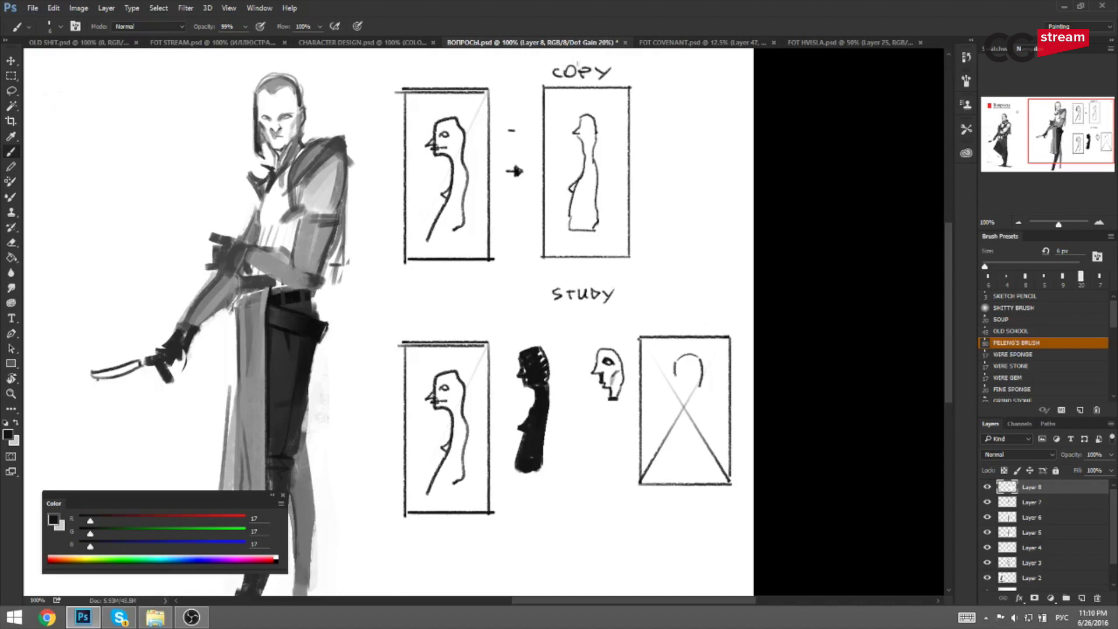
mouse_move(408, 59)
mouse_down()
mouse_move(647, 67)
mouse_move(646, 251)
mouse_move(391, 271)
mouse_move(383, 65)
mouse_move(424, 57)
mouse_up()
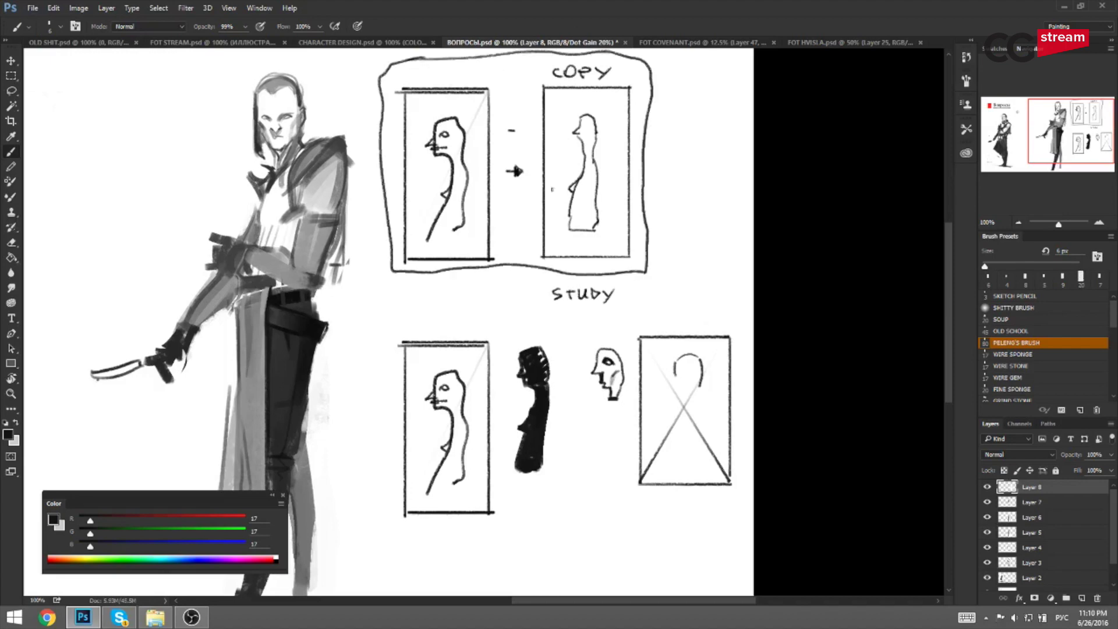
key(ctrl+z)
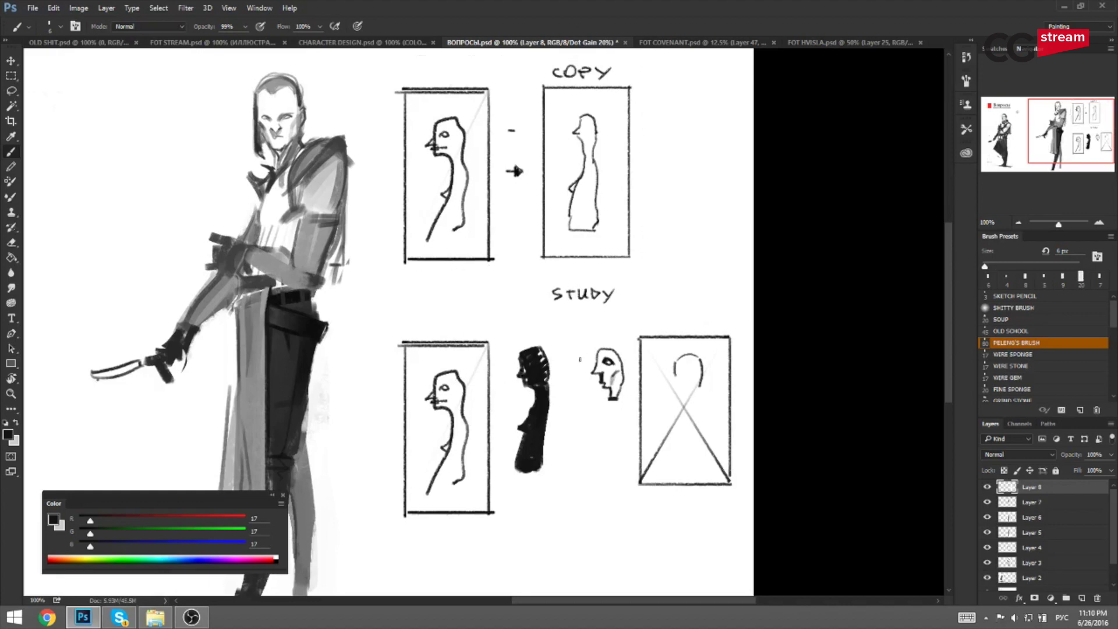
mouse_move(389, 332)
mouse_down()
mouse_move(763, 341)
mouse_move(360, 550)
mouse_move(388, 313)
mouse_up()
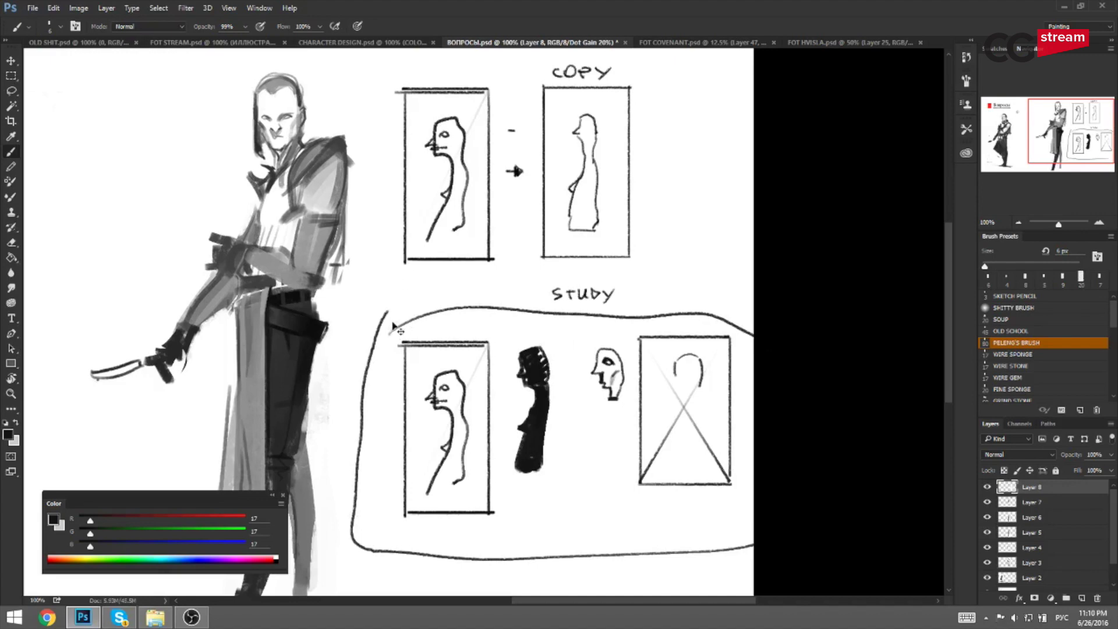
key(ctrl+z)
Paint over all COPY and STUDY diagrams with white sampled from the canvas, enlarging the brush to 150 px.
alt+click(644, 135)
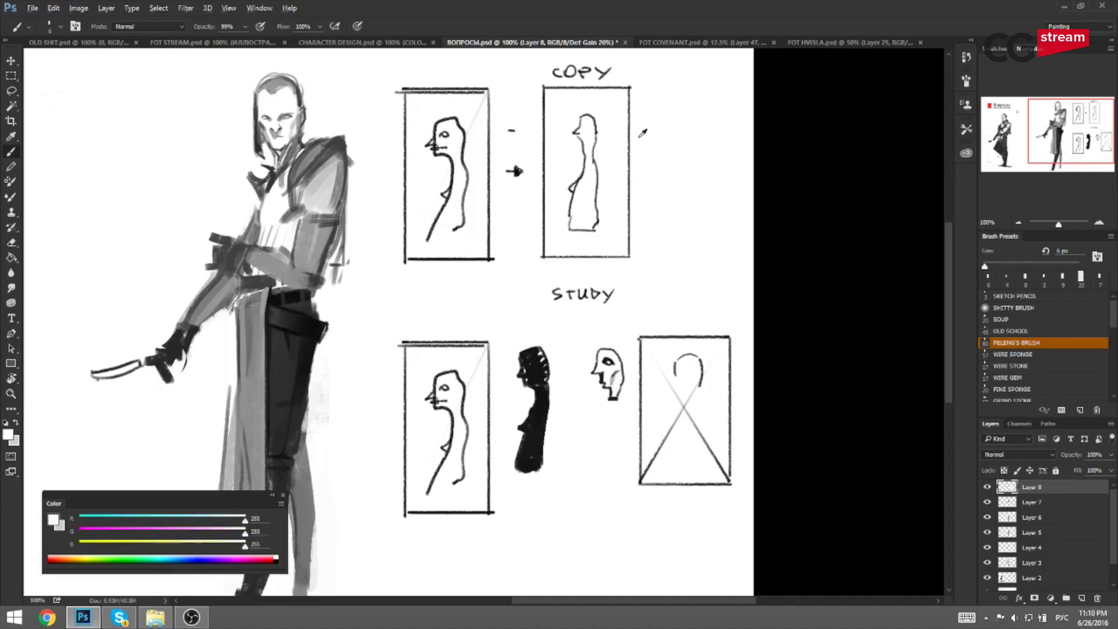
key(bracketright)
key(bracketright)
key(bracketright)
key(bracketright)
key(bracketright)
key(bracketright)
key(bracketright)
key(bracketright)
key(bracketright)
key(bracketright)
key(bracketright)
key(bracketright)
key(bracketright)
key(bracketright)
key(bracketright)
mouse_move(560, 79)
mouse_down()
mouse_move(551, 73)
mouse_move(612, 220)
mouse_move(553, 222)
mouse_move(547, 285)
mouse_move(507, 213)
mouse_move(435, 205)
mouse_move(402, 102)
mouse_move(407, 229)
mouse_up()
alt+click(448, 300)
key(bracketright)
mouse_move(412, 371)
mouse_down()
mouse_move(402, 507)
mouse_move(452, 521)
mouse_move(474, 510)
mouse_move(427, 464)
mouse_up()
key(bracketright)
key(bracketright)
mouse_move(496, 478)
mouse_down()
mouse_move(598, 326)
mouse_move(677, 474)
mouse_up()
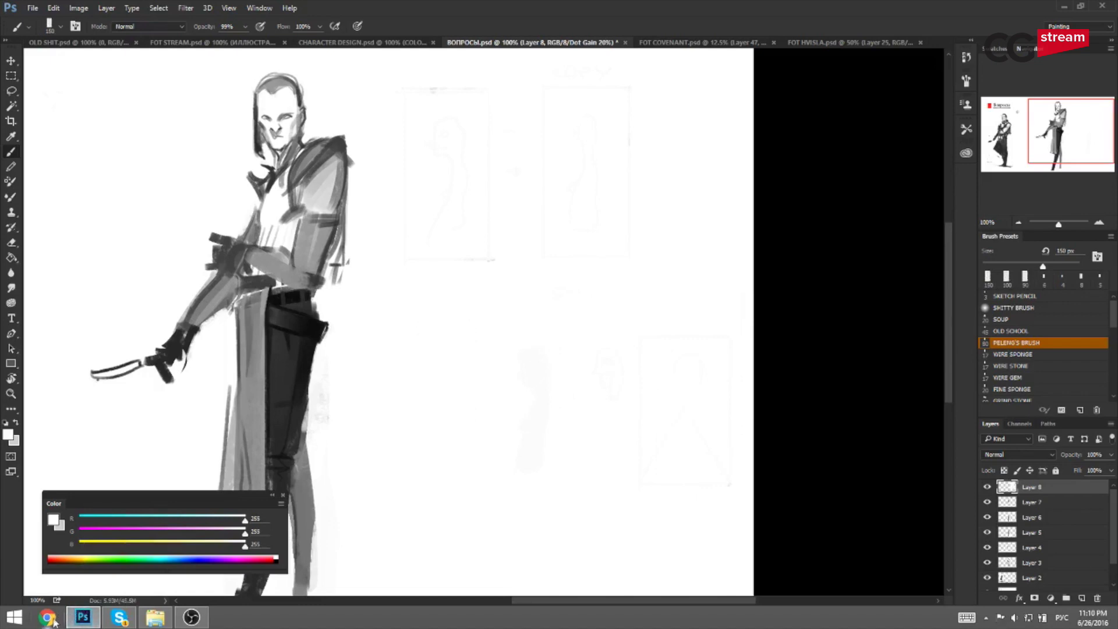
Retouch the character's belt with dark tones sampled from the figure, reducing the brush to about 25 px.
alt+click(285, 308)
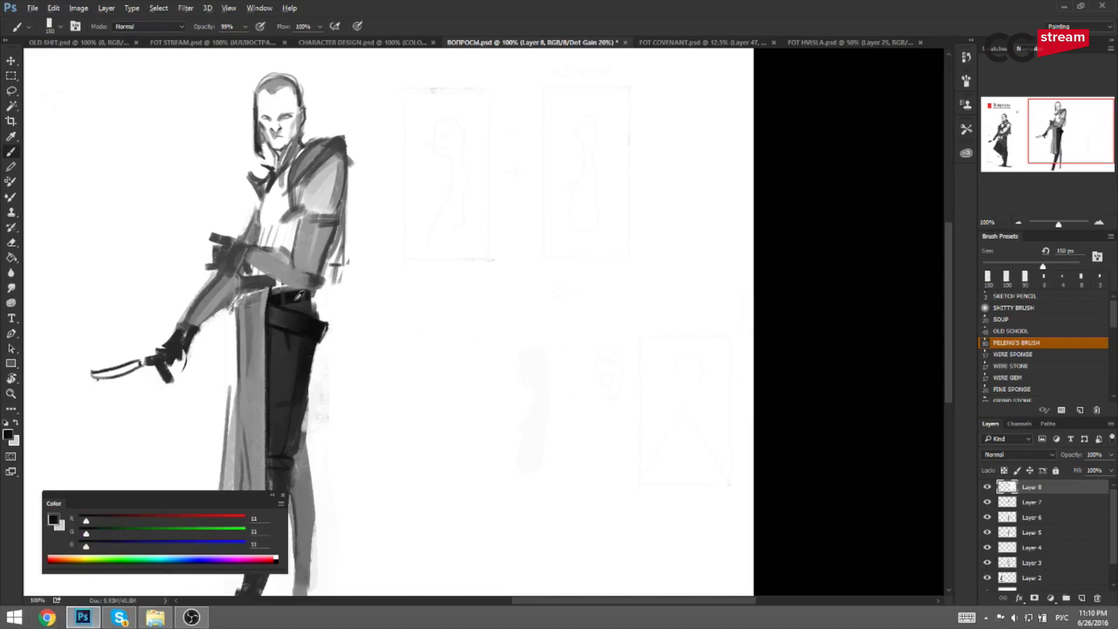
key(bracketleft)
key(bracketleft)
key(bracketleft)
key(bracketleft)
key(bracketleft)
key(bracketleft)
key(bracketleft)
key(bracketleft)
key(bracketleft)
key(bracketleft)
key(bracketleft)
key(bracketleft)
key(bracketleft)
drag(289, 299, 306, 297)
key(bracketright)
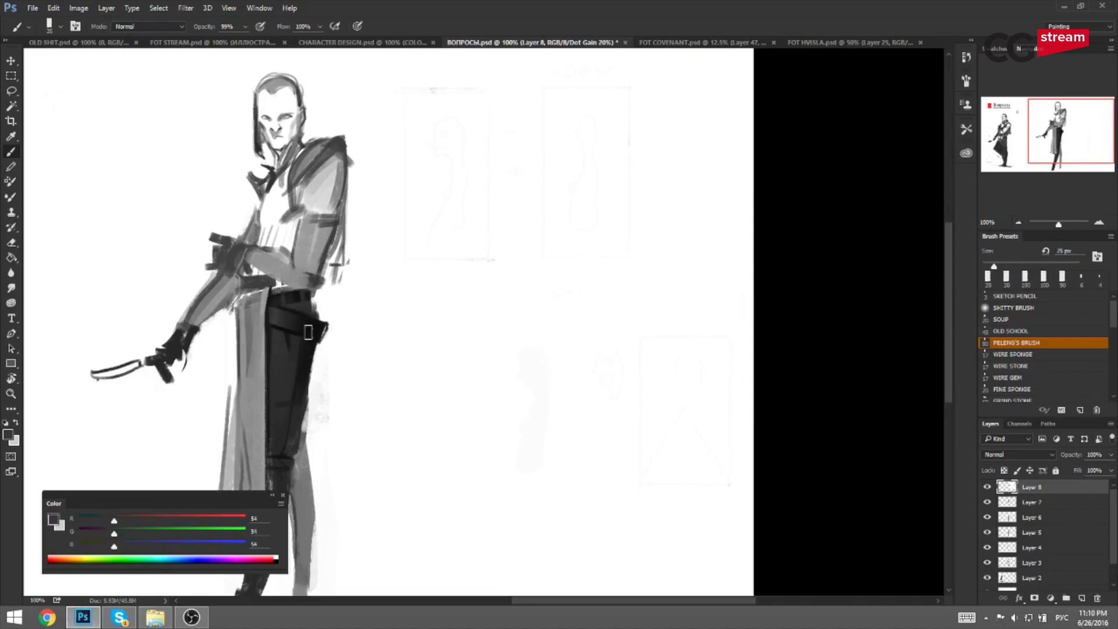
Switch to Chrome and open the Crimson Daggers art forum from crimsondaggers.com.
click(50, 618)
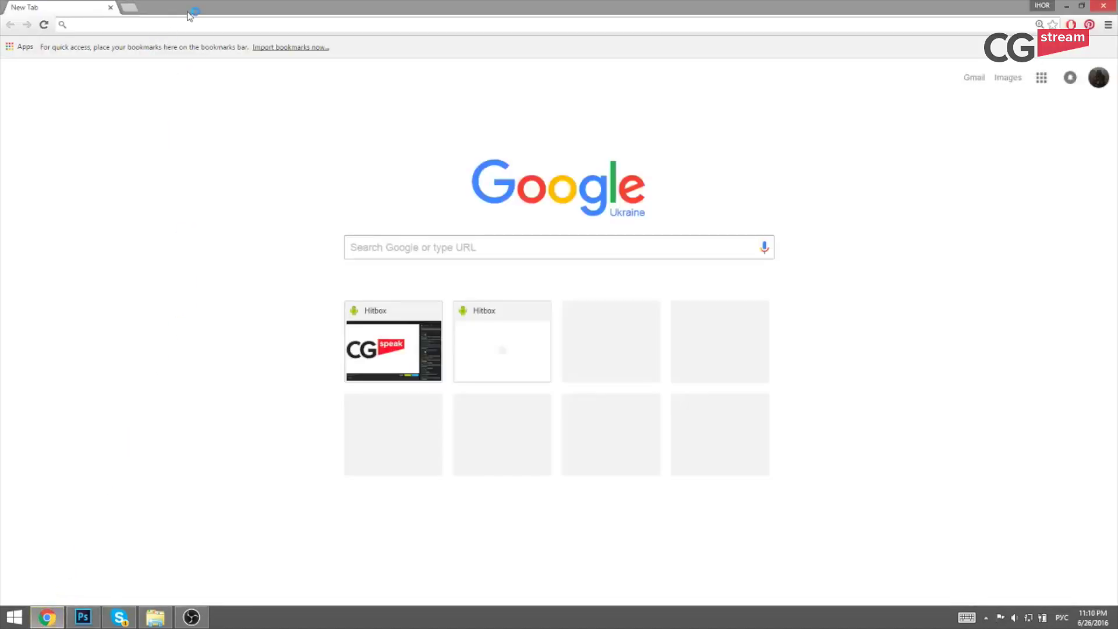
text(ск)
key(BackSpace)
key(BackSpace)
text(crimsonda)
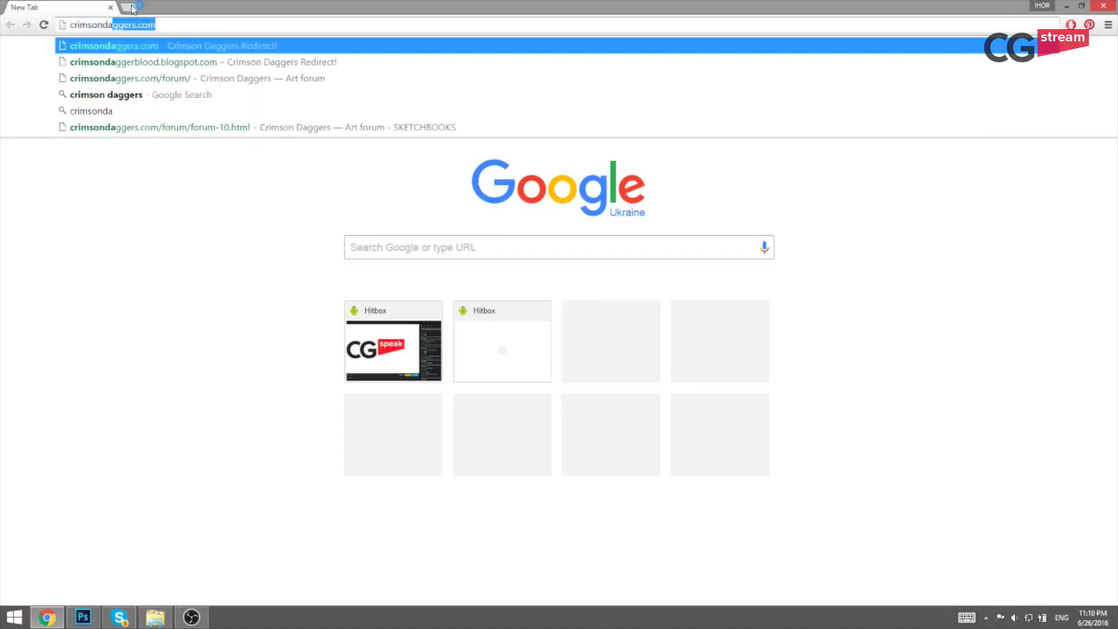
key(Return)
click(781, 212)
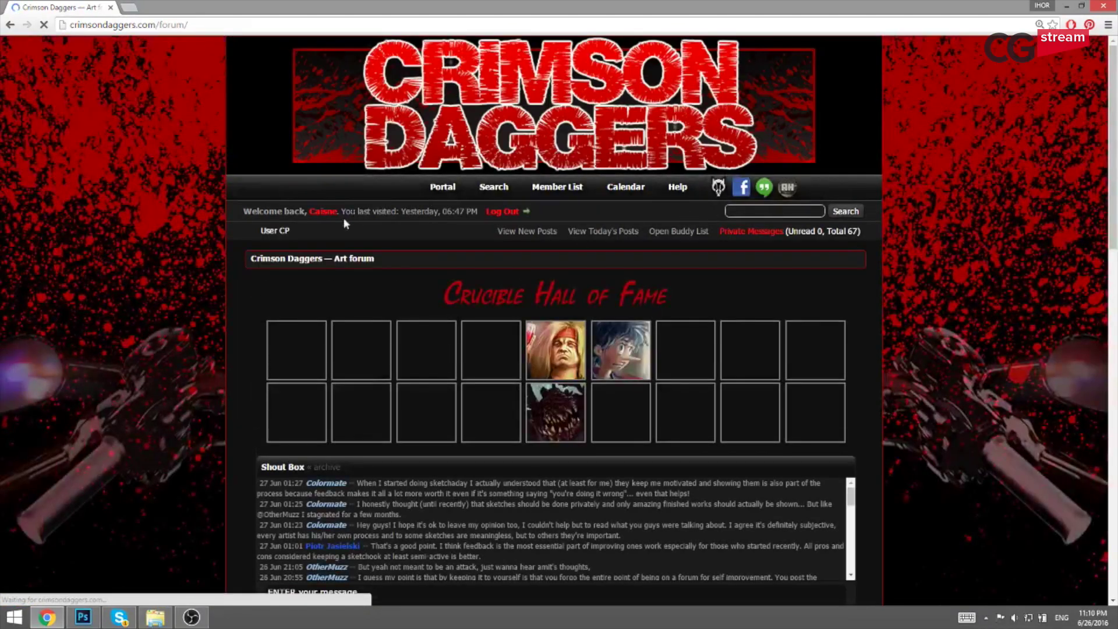
Open the account's own sketchbook thread from the User CP and browse the artwork on its page 6.
click(286, 232)
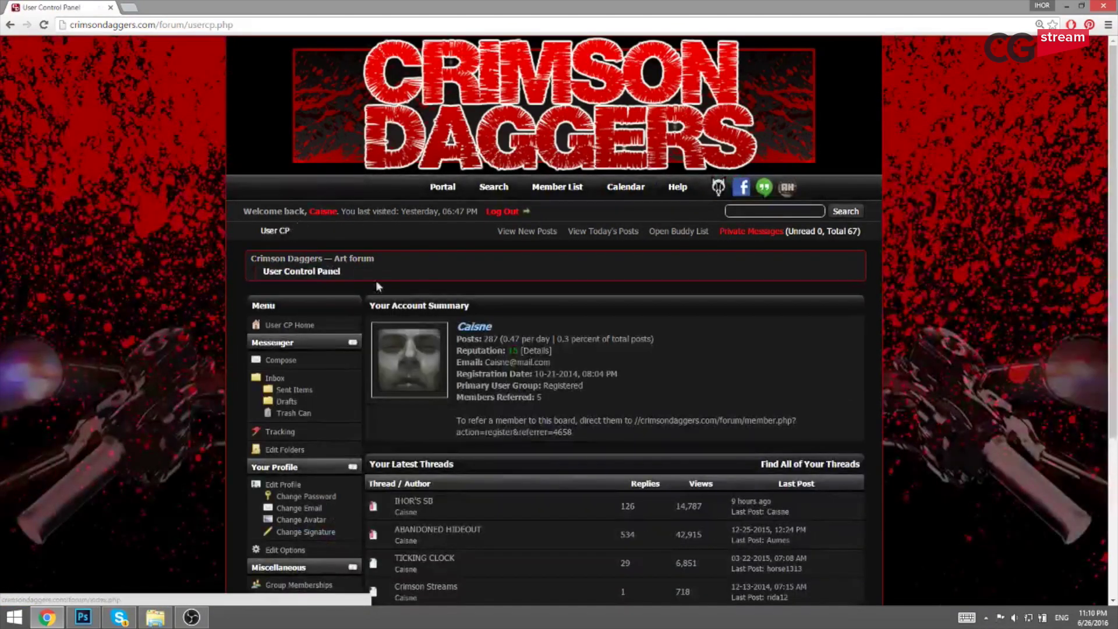
click(413, 501)
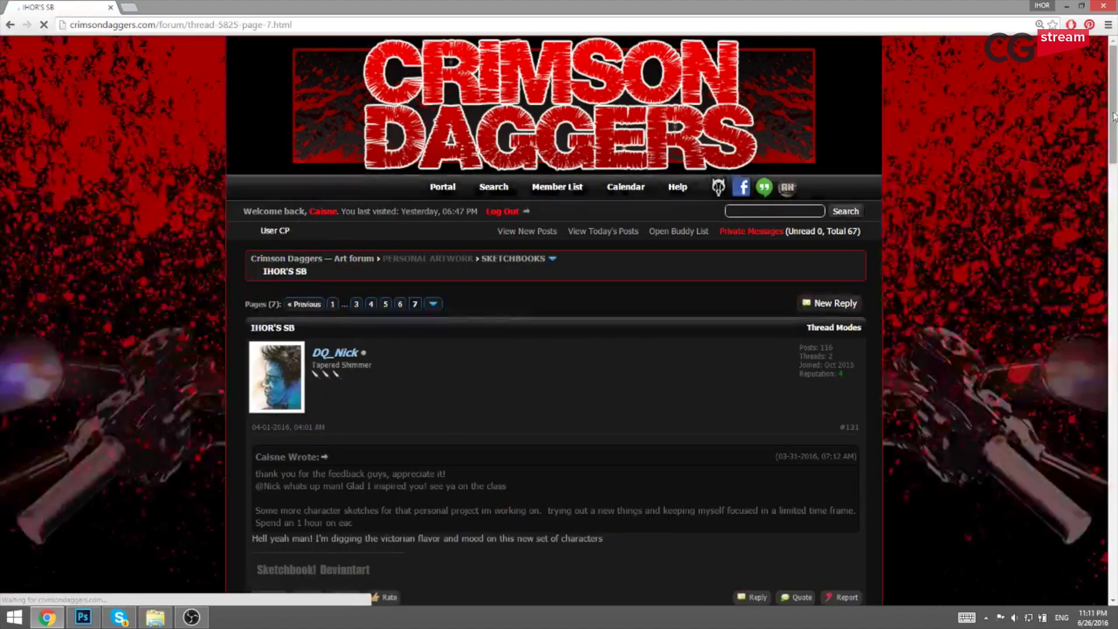
mouse_move(1112, 133)
mouse_down()
mouse_move(1111, 353)
mouse_move(1110, 133)
mouse_up()
click(401, 305)
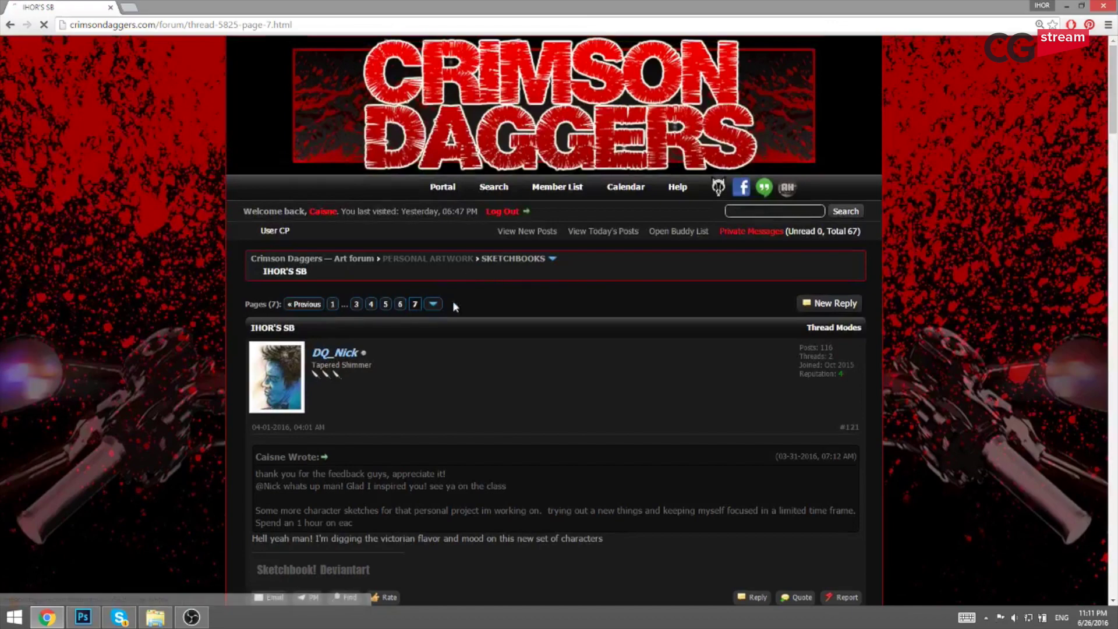
drag(1112, 127, 1116, 156)
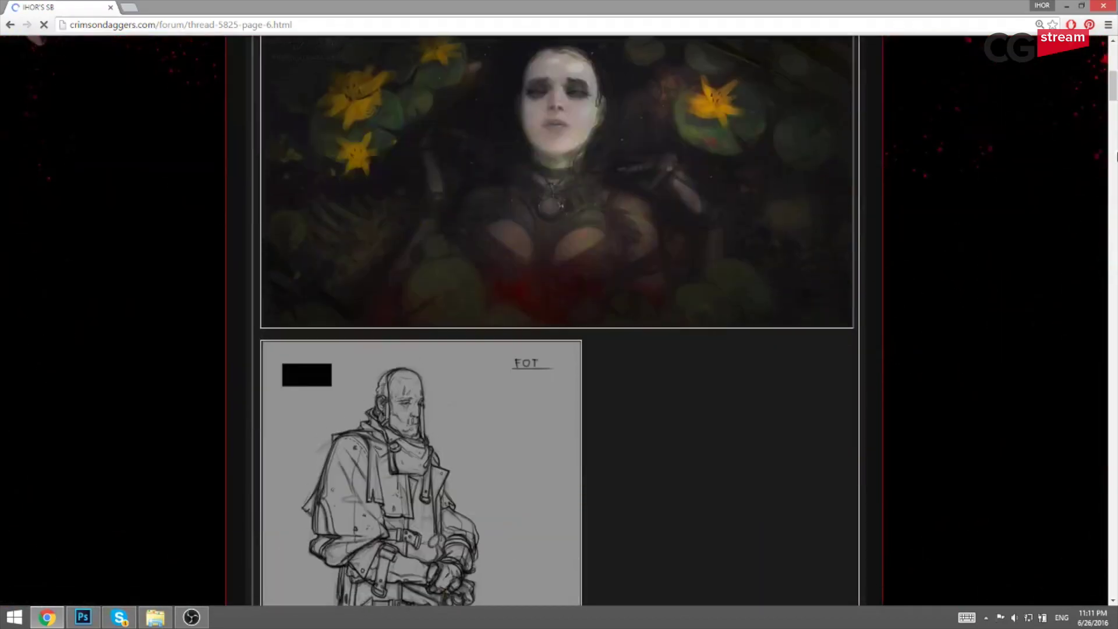
Browse the skull and head studies further down page 6 of the sketchbook thread.
drag(1116, 103, 1115, 123)
drag(1116, 183, 1116, 276)
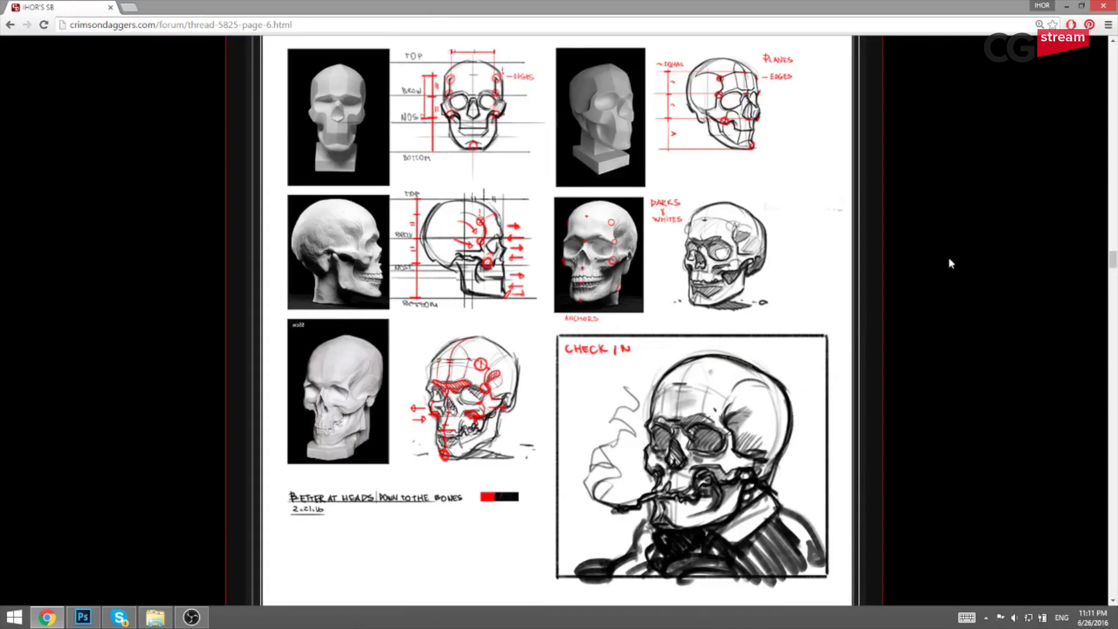
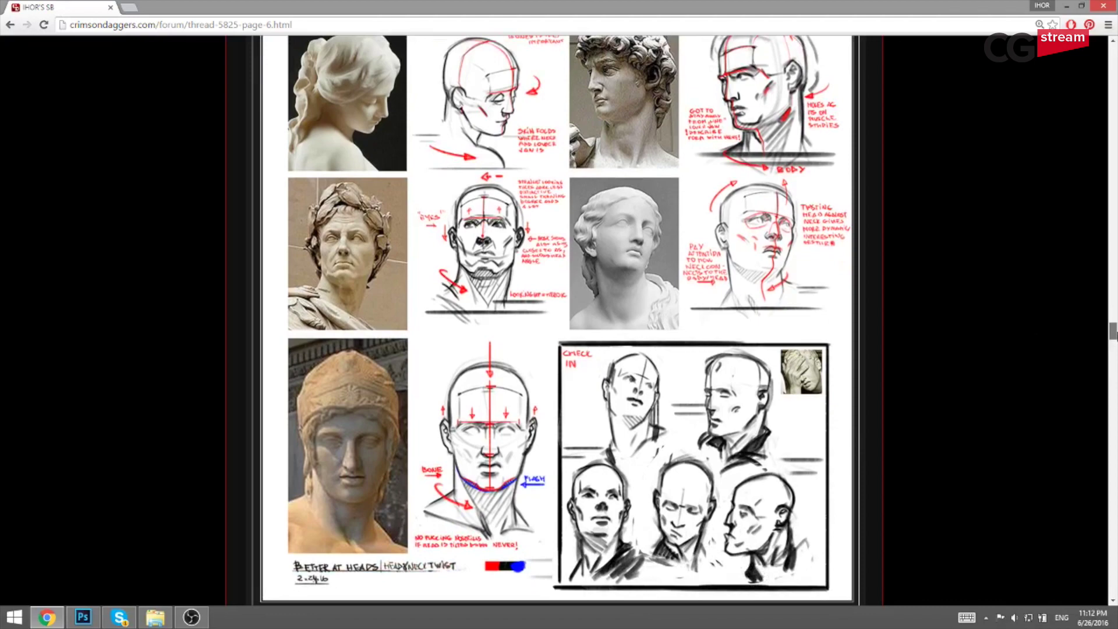
scroll(553, 320, down, 15)
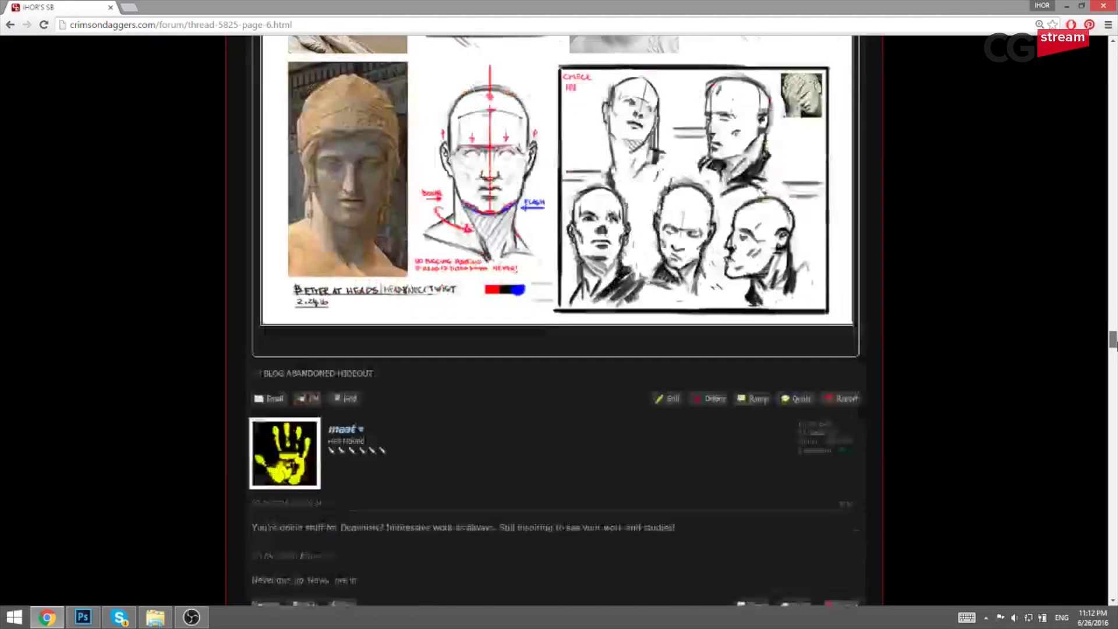
mouse_move(1116, 361)
mouse_down()
mouse_move(1115, 386)
mouse_move(1114, 354)
mouse_up()
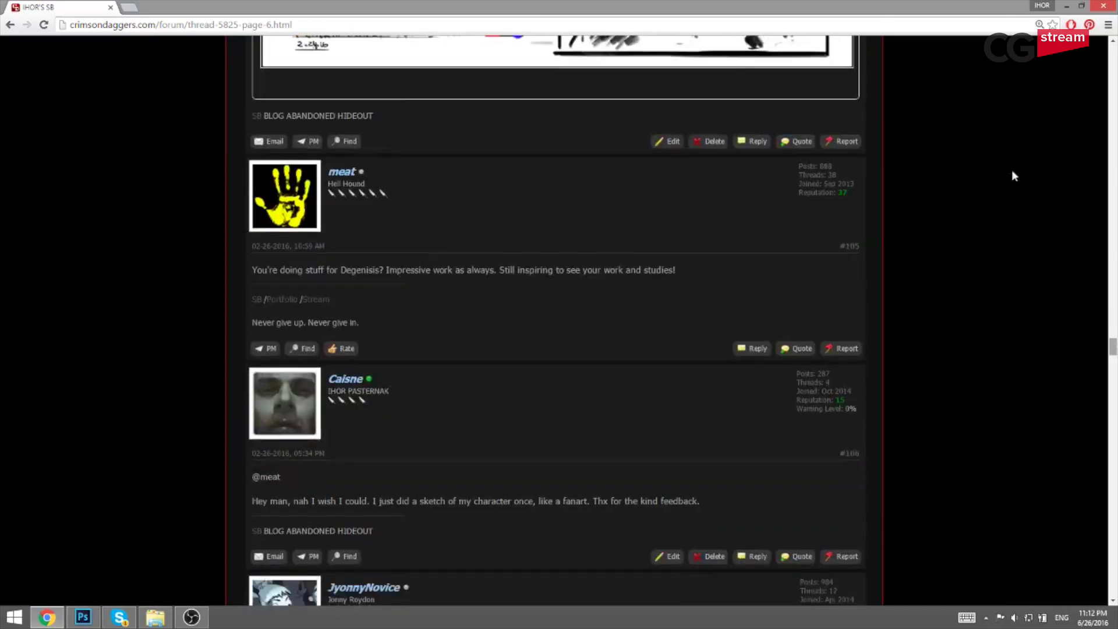
Switch back to Photoshop and retouch the character's belt with dark tones sampled from the figure, using a 30 px brush.
click(1066, 6)
drag(469, 212, 559, 201)
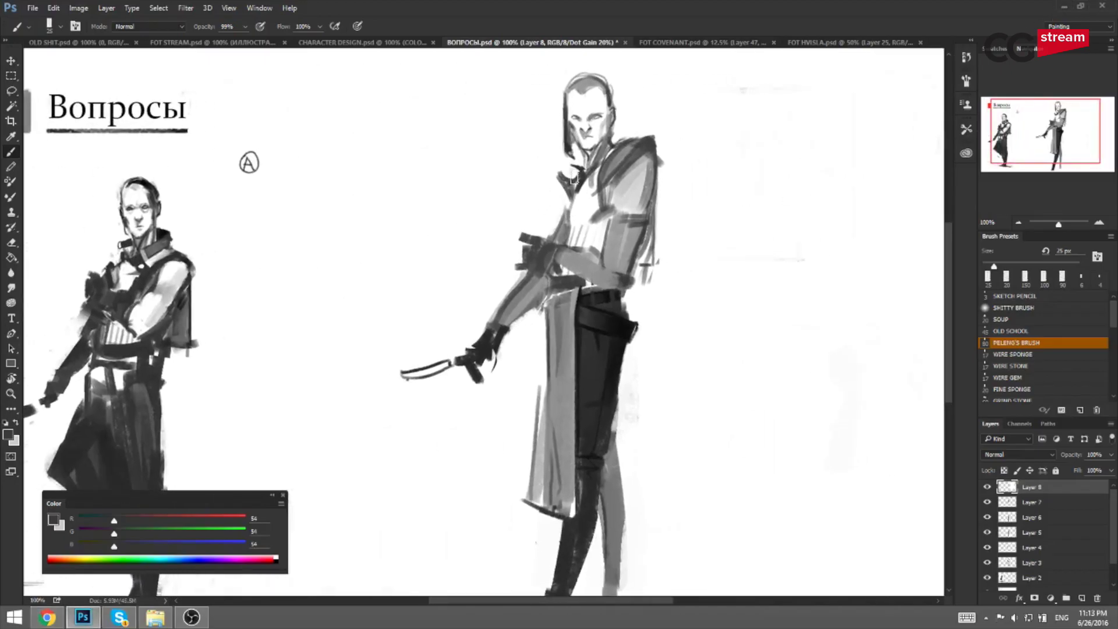
alt+click(586, 291)
key(bracketleft)
key(bracketright)
key(bracketright)
alt+click(601, 301)
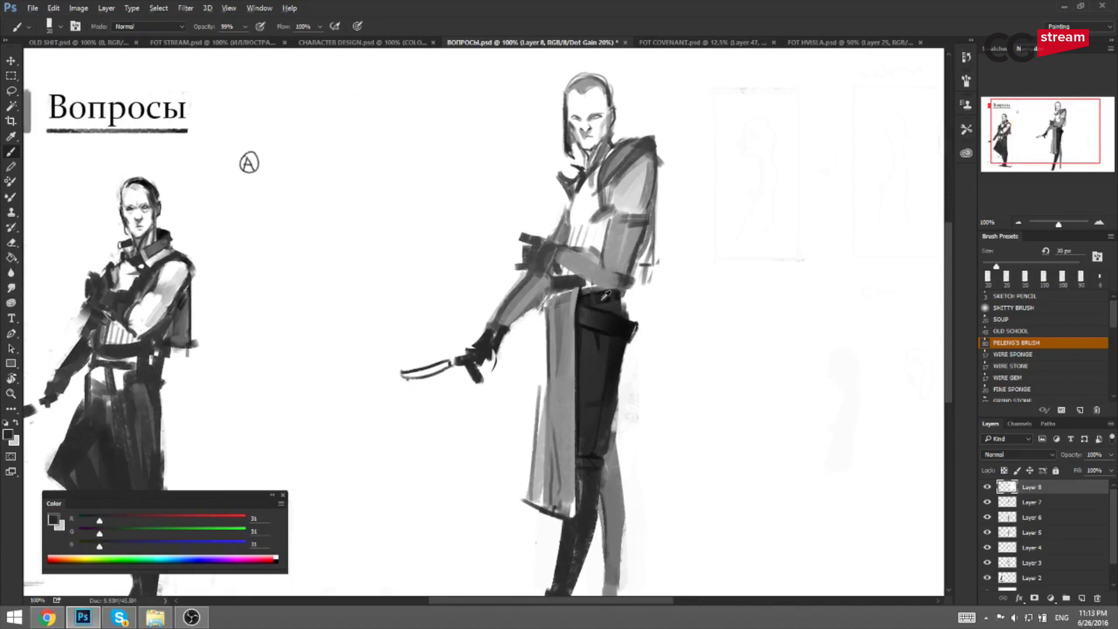
Reduce the brush to 7 px and darken the hair edge along the side of the character's face.
key(bracketleft)
key(bracketleft)
key(bracketleft)
key(bracketleft)
key(bracketleft)
key(bracketleft)
key(bracketleft)
drag(566, 101, 566, 125)
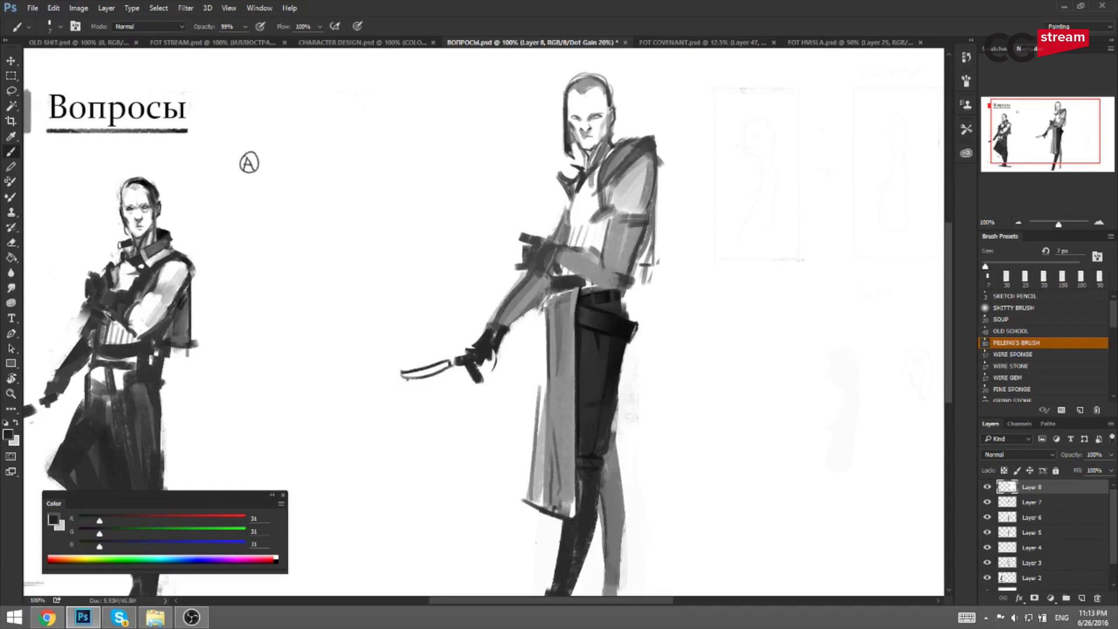
Refine the hair outline on both sides of the head with sampled white and dark gray, using a brush of about 5 px.
alt+click(560, 89)
key(bracketright)
drag(562, 104, 564, 136)
alt+click(567, 118)
key(bracketleft)
key(bracketleft)
key(bracketleft)
key(ctrl+z)
alt+click(565, 115)
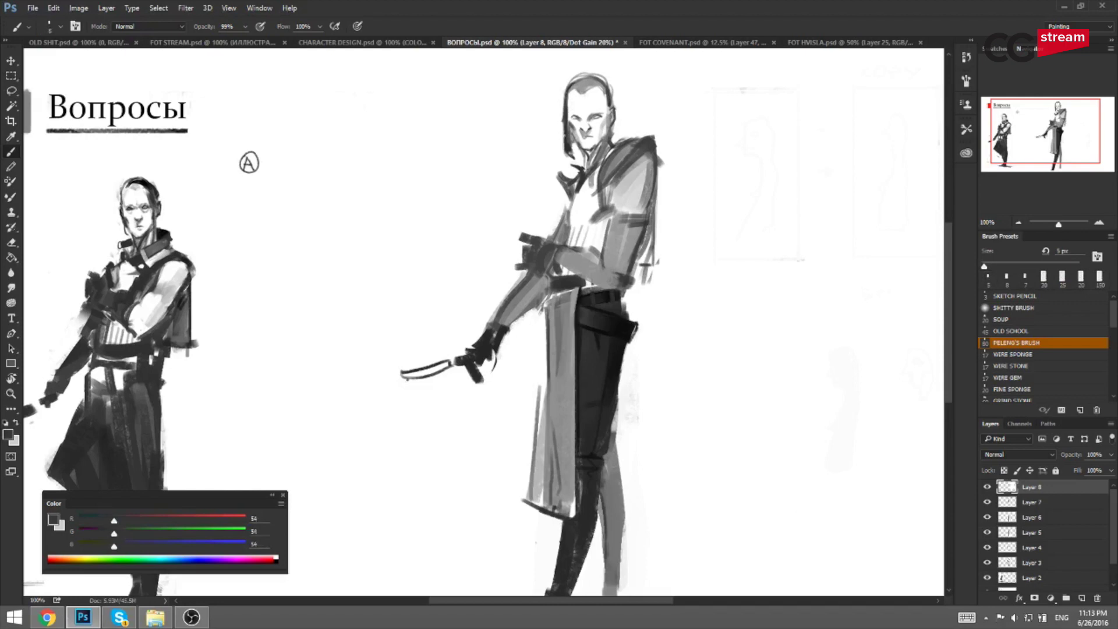
drag(610, 88, 612, 107)
Mirror the canvas and retouch the face and jaw with gray tones sampled from the head, using a brush of about 7 px.
key(x)
key(ctrl+shift+h)
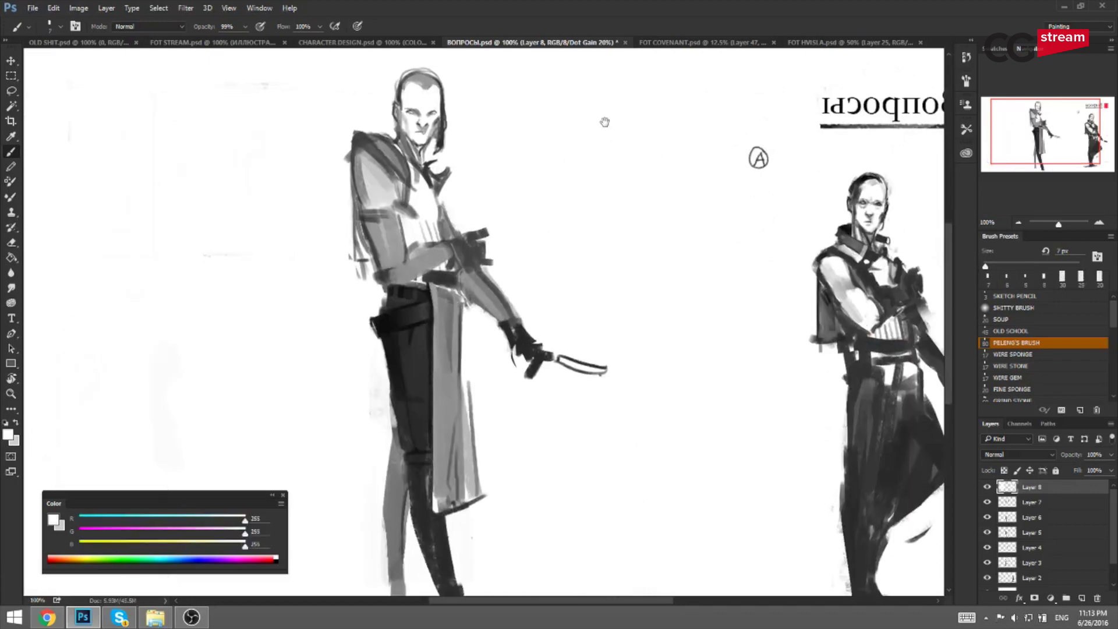
drag(604, 121, 669, 98)
alt+click(507, 111)
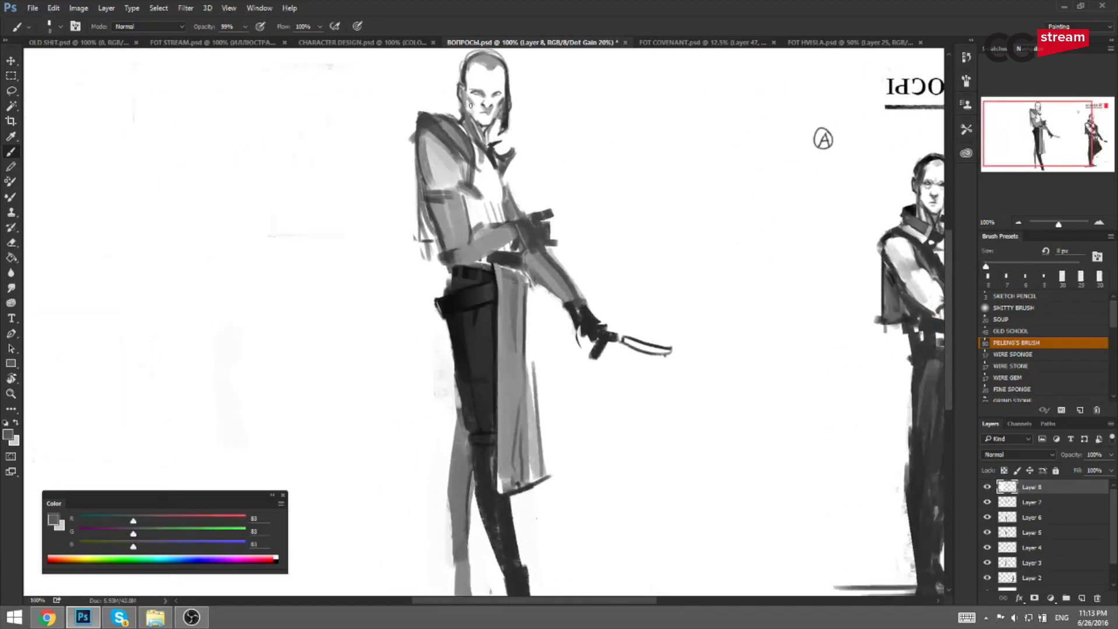
key(bracketright)
key(bracketright)
drag(470, 93, 477, 92)
alt+click(505, 111)
key(bracketleft)
alt+click(501, 115)
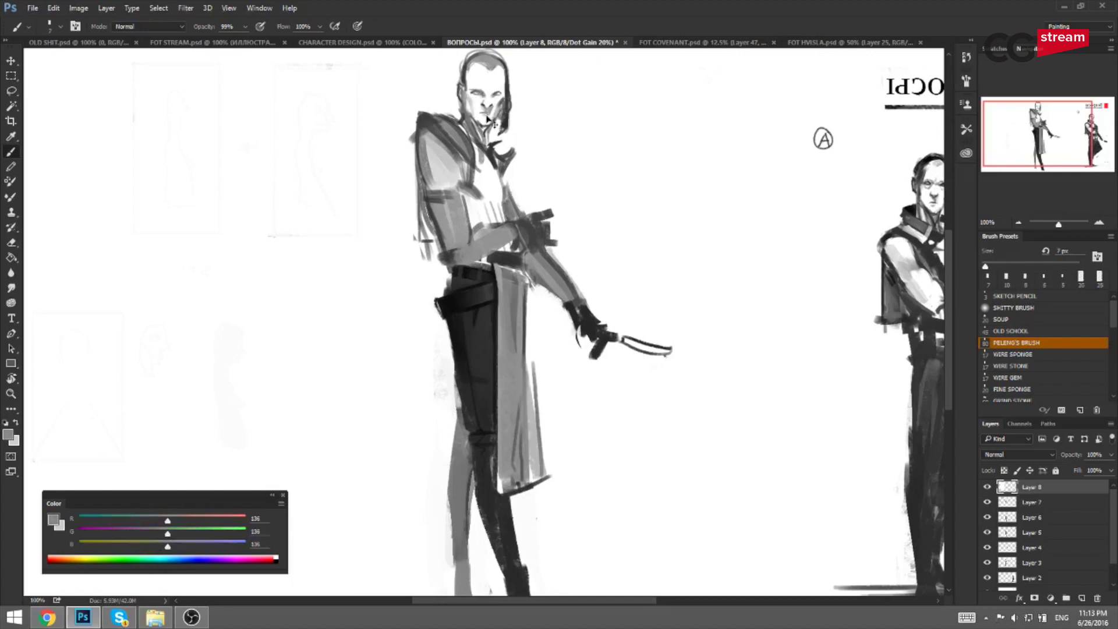
alt+click(489, 115)
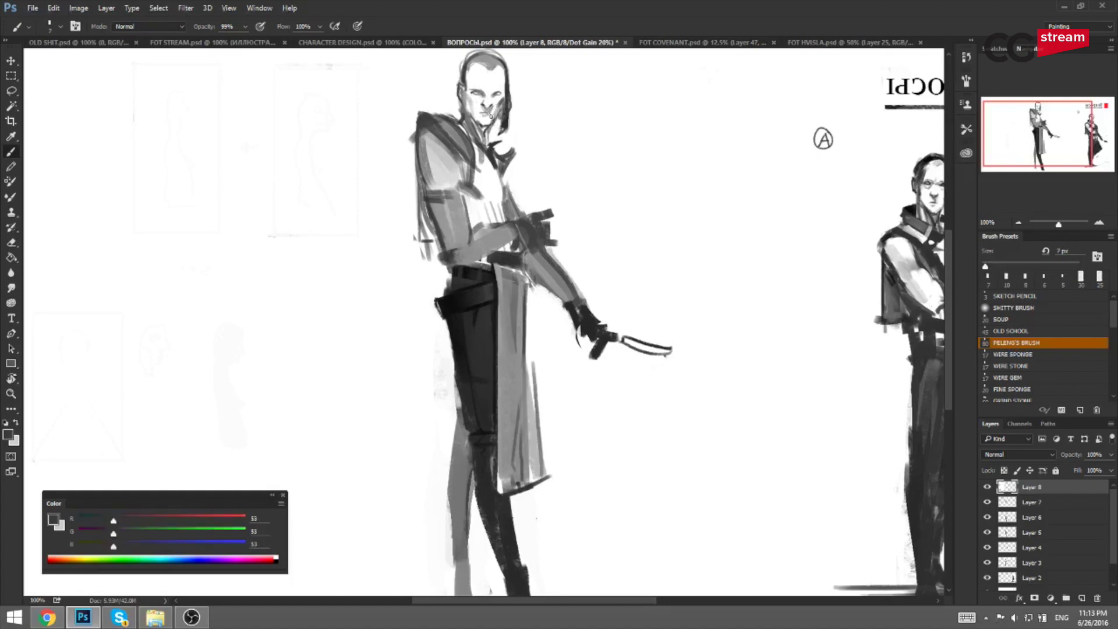
Refine the facial features and the hair beside the jaw with sampled dark gray, reducing the brush to 4 px.
alt+click(511, 102)
key(ctrl+plus)
mouse_move(504, 110)
mouse_down()
mouse_move(533, 234)
mouse_move(533, 353)
mouse_up()
key(bracketleft)
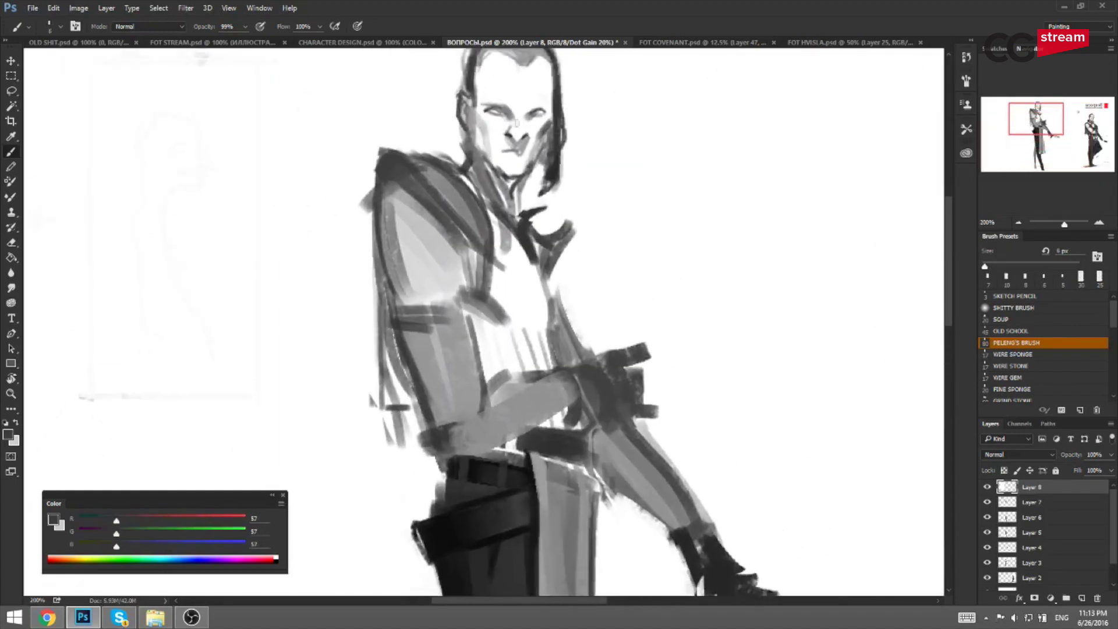
key(bracketleft)
key(bracketleft)
key(bracketleft)
alt+click(554, 165)
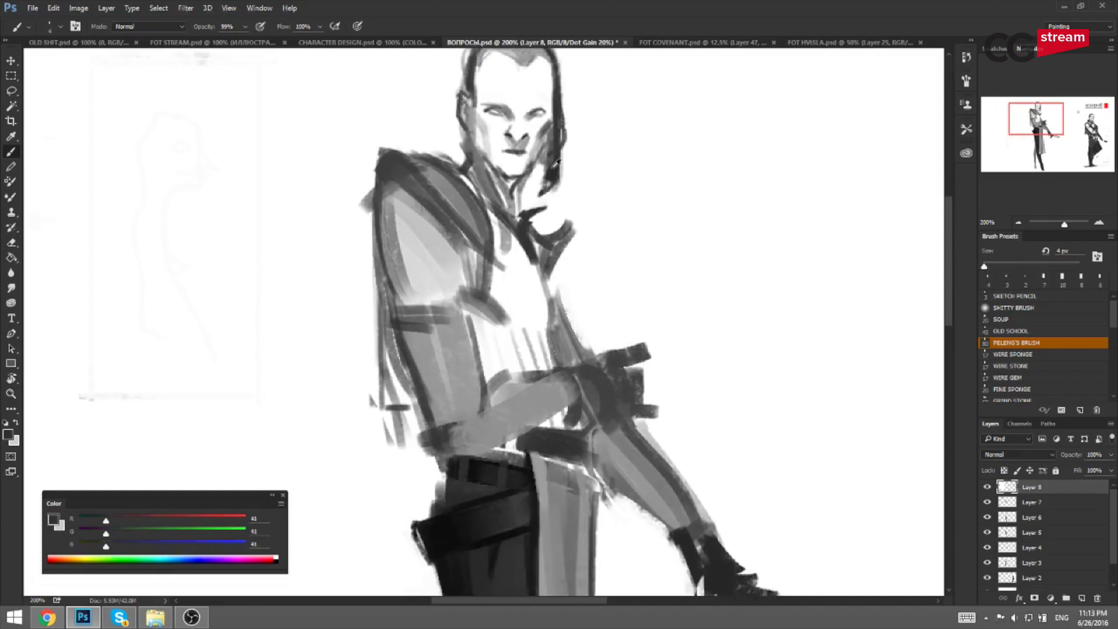
alt+click(558, 207)
Mirror the canvas back and clean up the area between chin and collar with sampled dark gray and white.
key(ctrl+minus)
key(ctrl+shift+h)
drag(626, 204, 447, 159)
key(ctrl+plus)
drag(469, 105, 511, 265)
alt+click(513, 266)
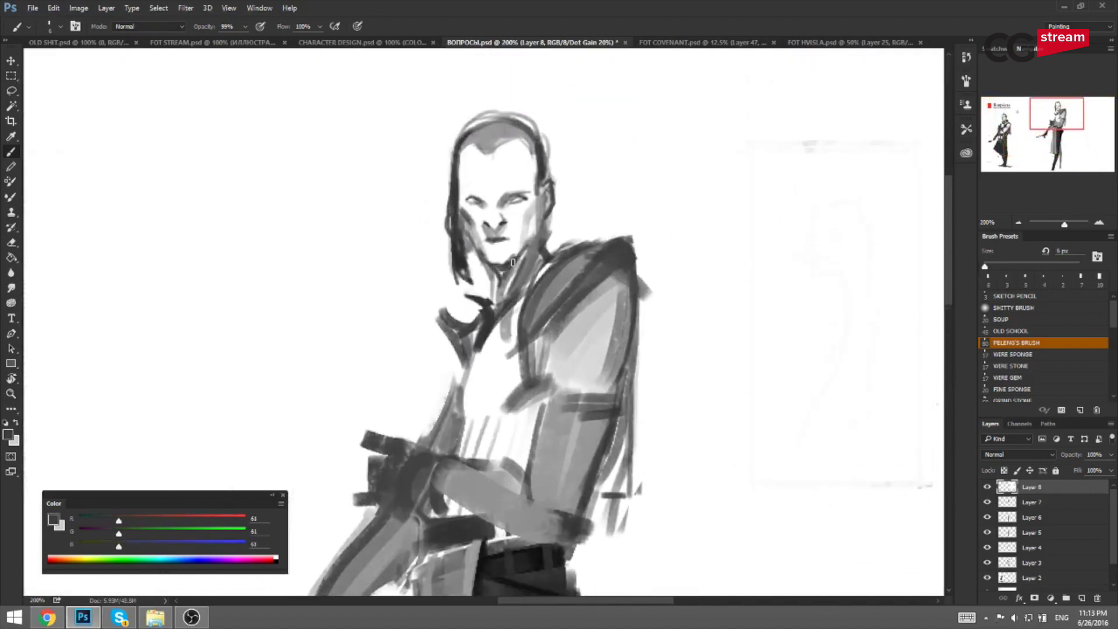
alt+click(492, 273)
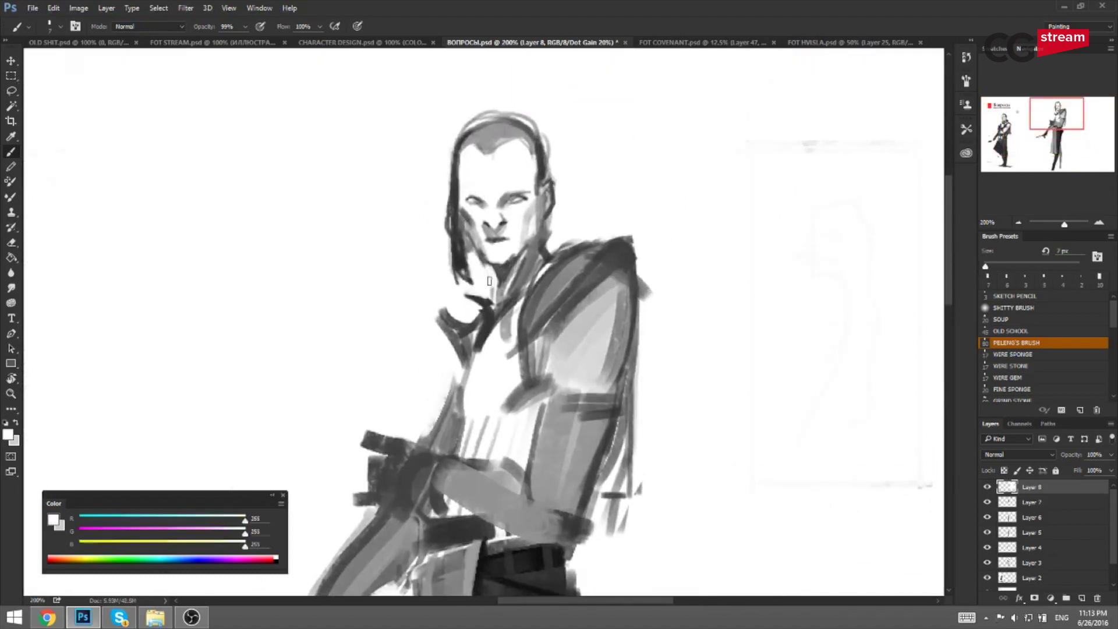
Touch up the hair with sampled gray and trim the top of the head with white and a 10 px brush.
alt+click(504, 268)
key(bracketright)
key(ctrl+minus)
drag(509, 304, 549, 184)
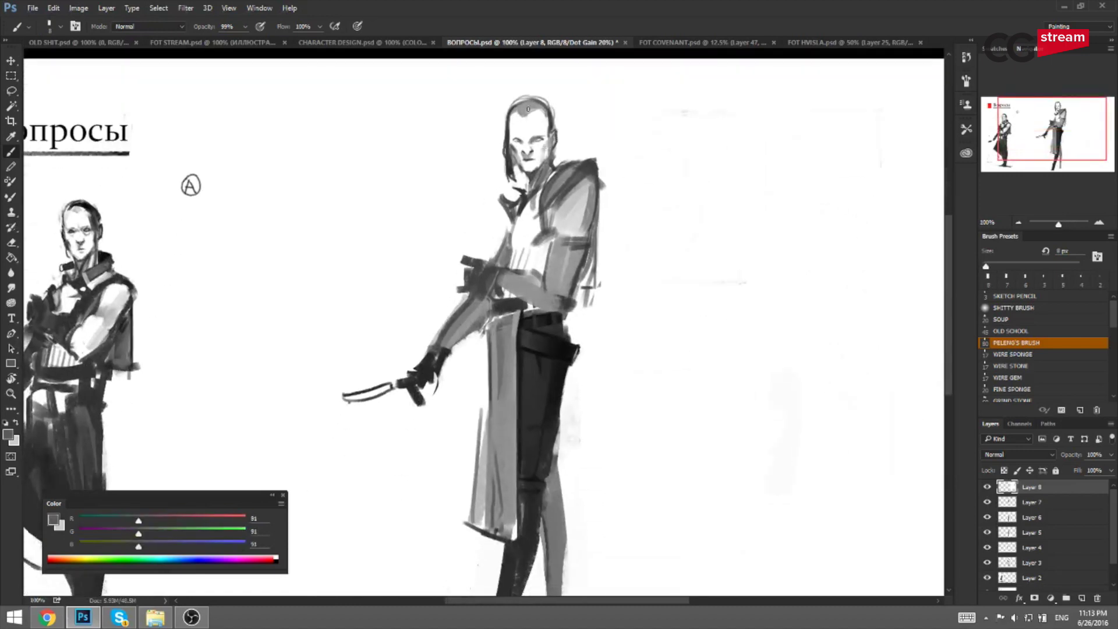
alt+click(534, 84)
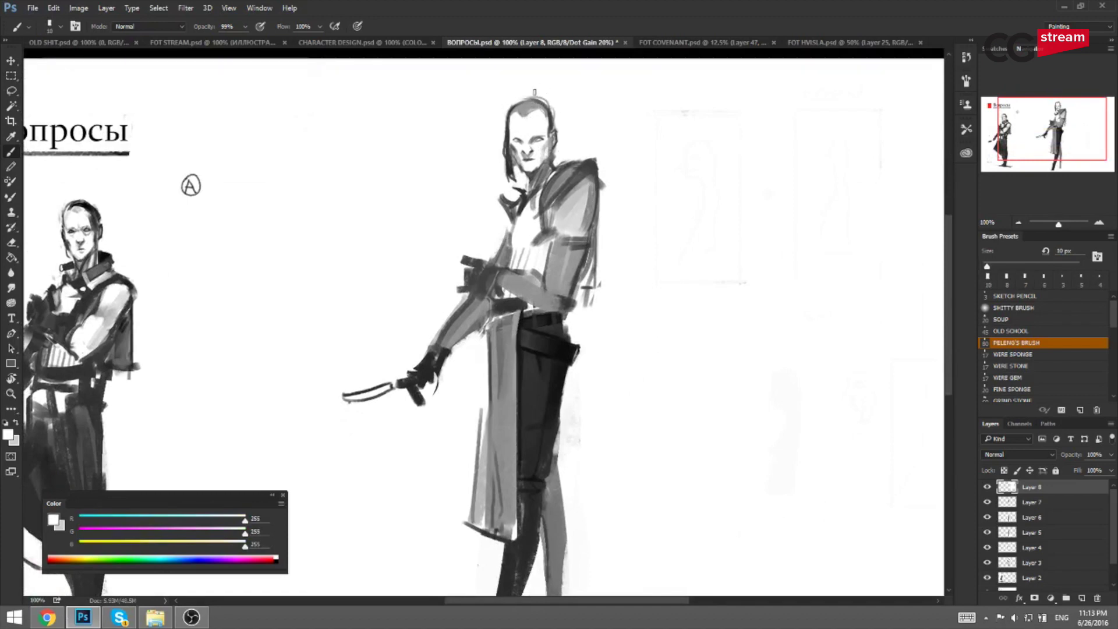
Mirror the canvas to refine the head with mid-gray sampled from the coat and a 5 px brush, and mirror it back.
key(ctrl+shift+h)
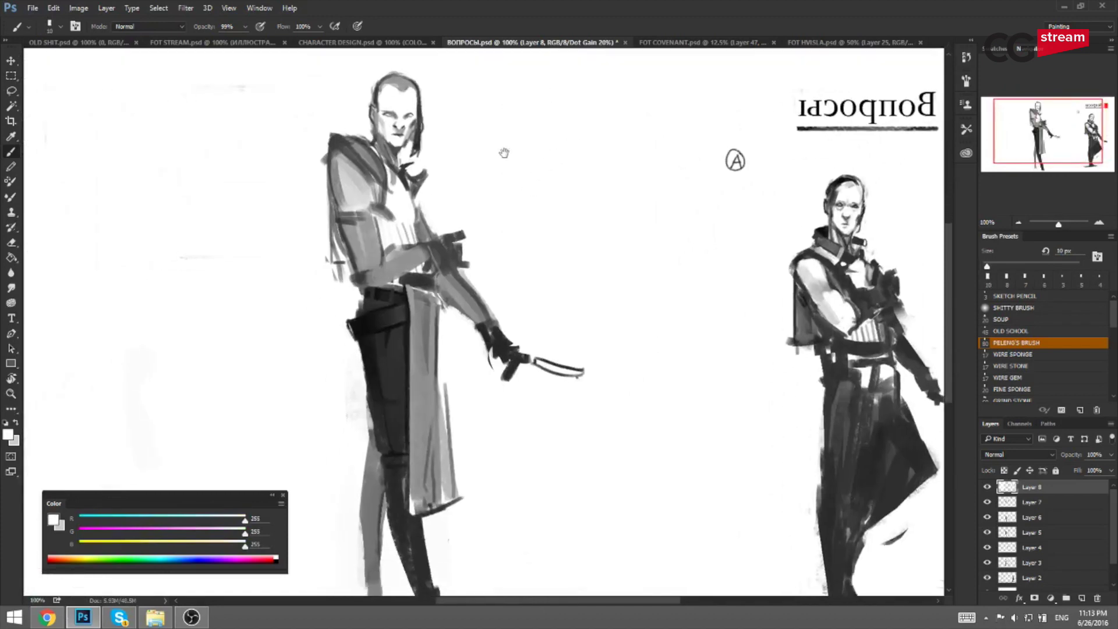
drag(413, 119, 475, 173)
alt+click(451, 354)
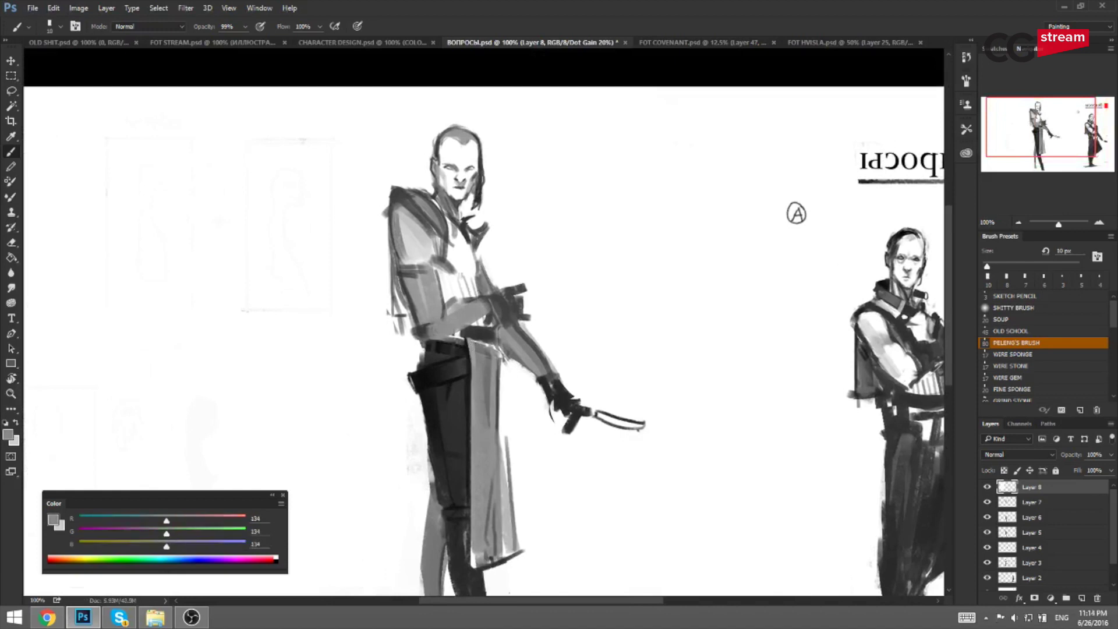
drag(437, 256, 471, 256)
key(ctrl+plus)
drag(448, 135, 468, 263)
key(bracketleft)
key(bracketleft)
key(bracketleft)
key(bracketleft)
drag(501, 144, 511, 153)
key(ctrl+minus)
key(ctrl+shift+h)
mouse_move(706, 239)
mouse_down()
mouse_move(563, 182)
mouse_move(490, 124)
mouse_up()
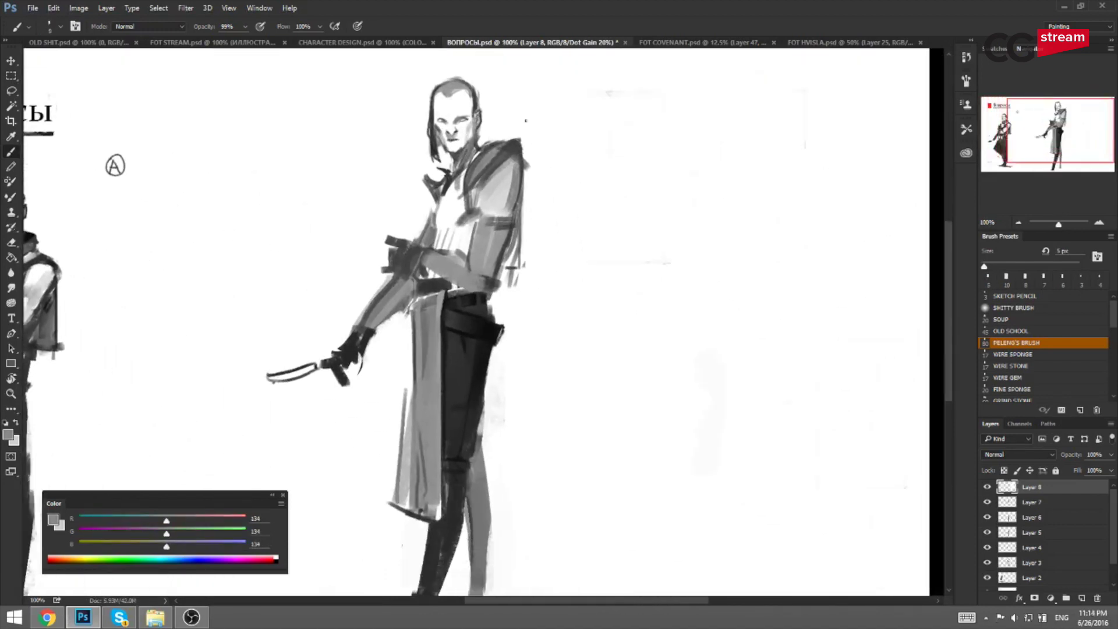
Enlarge the document with the Image Size command, keeping automatic resampling.
click(78, 7)
click(103, 93)
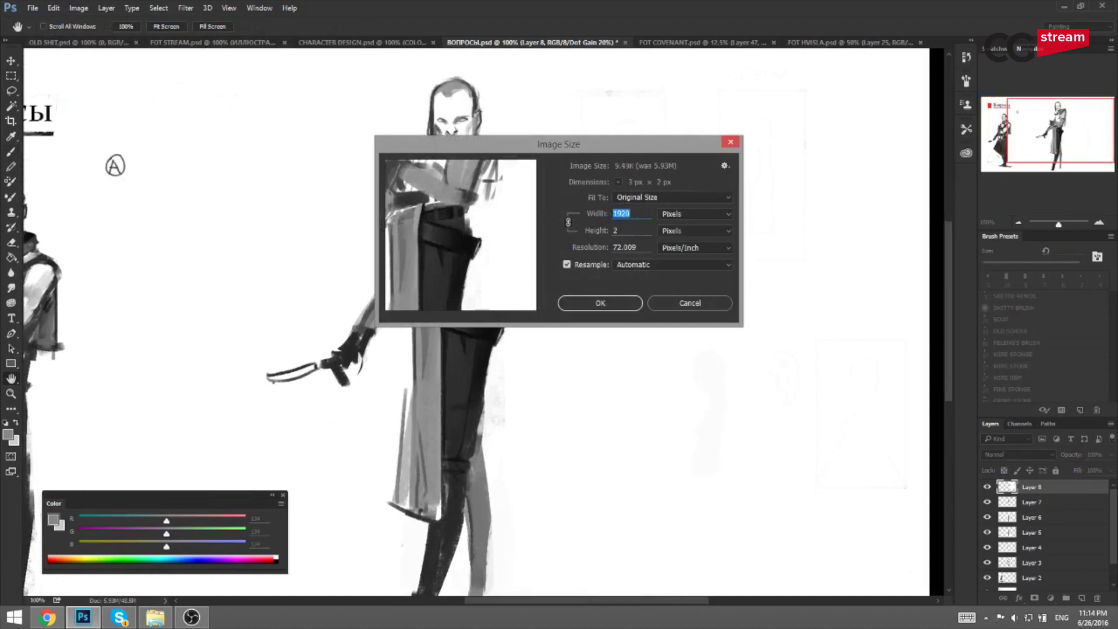
click(606, 303)
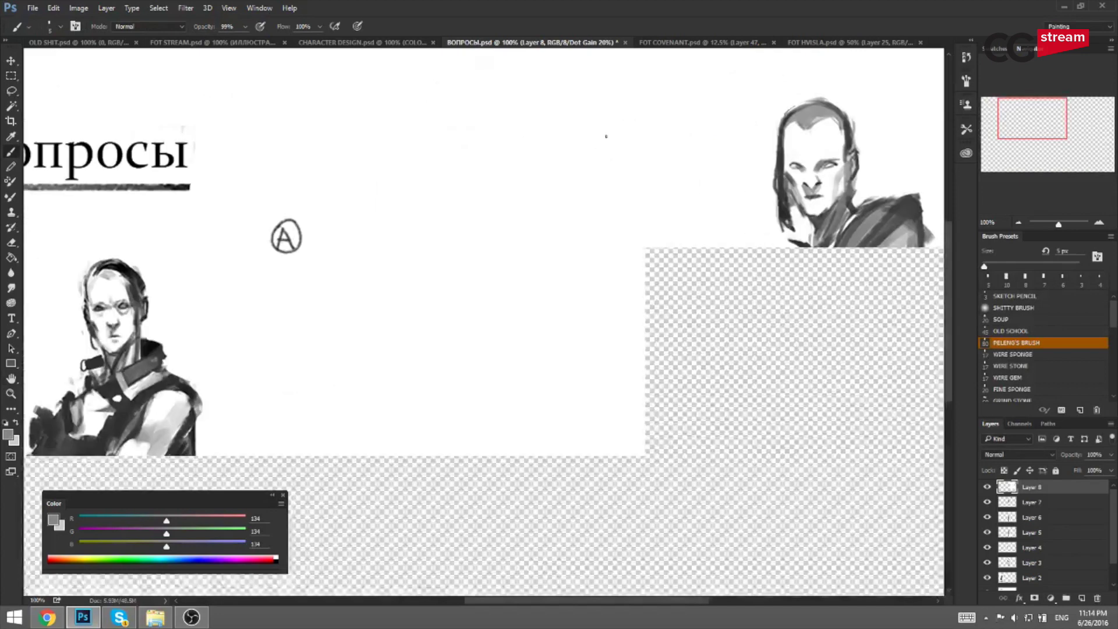
Paint a dark shadow line beneath the folded forearm with near-black sampled from the trousers, enlarging the brush to 10 px and undoing unwanted strokes.
drag(737, 226, 517, 177)
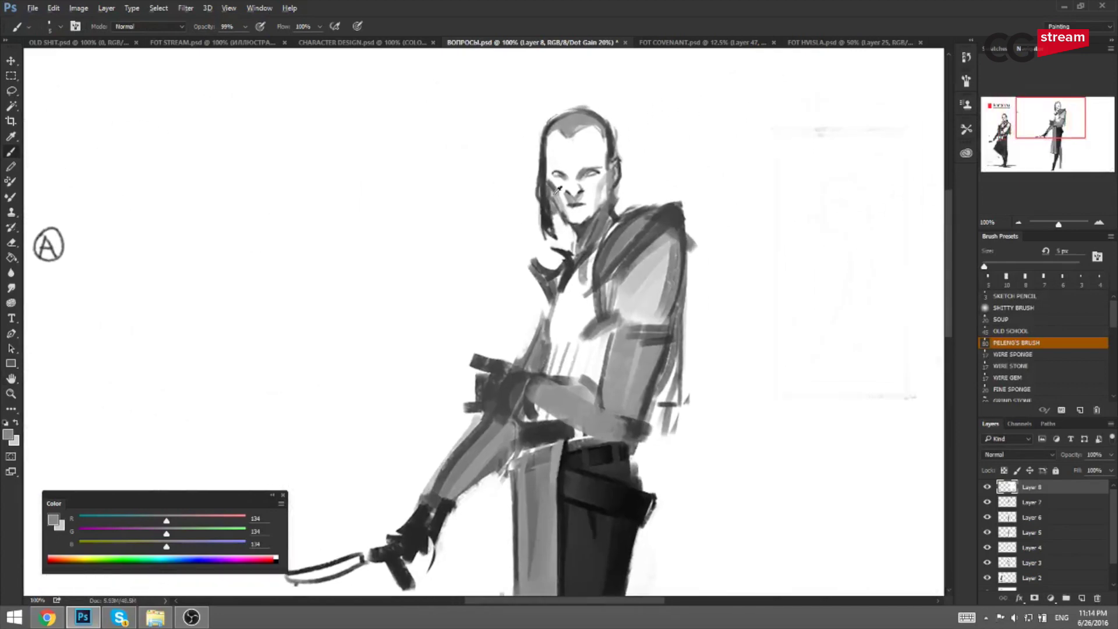
alt+click(566, 456)
drag(582, 443, 595, 347)
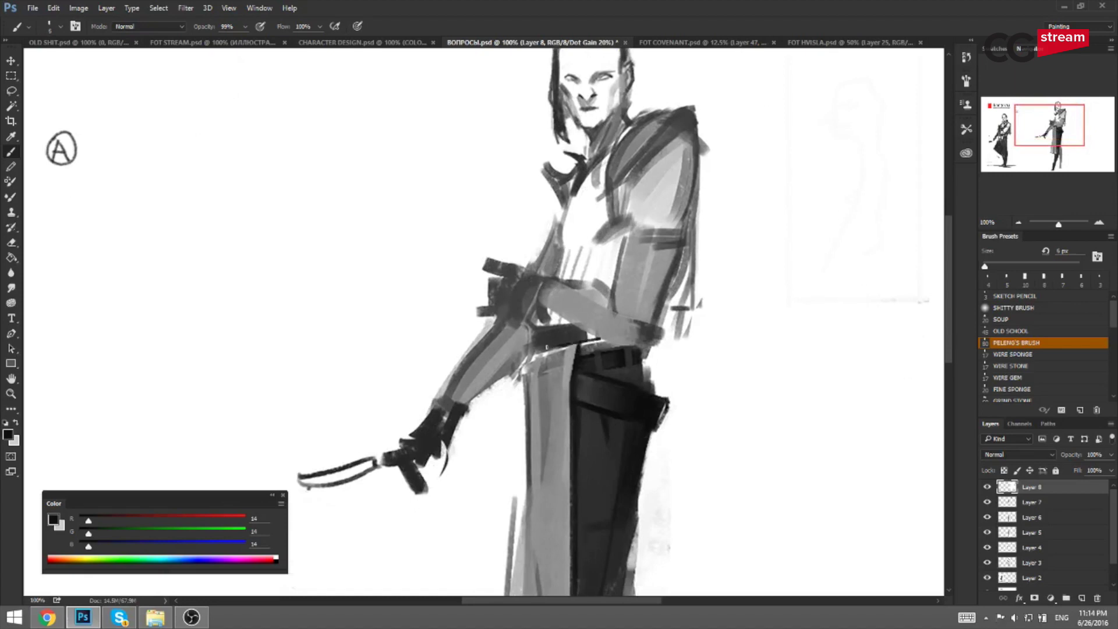
drag(547, 347, 601, 337)
key(bracketright)
key(ctrl+z)
drag(536, 308, 621, 347)
key(bracketright)
key(ctrl+z)
key(ctrl+z)
key(ctrl+z)
key(ctrl+z)
key(ctrl+z)
key(ctrl+z)
key(ctrl+z)
key(ctrl+z)
key(ctrl+z)
key(ctrl+z)
key(ctrl+z)
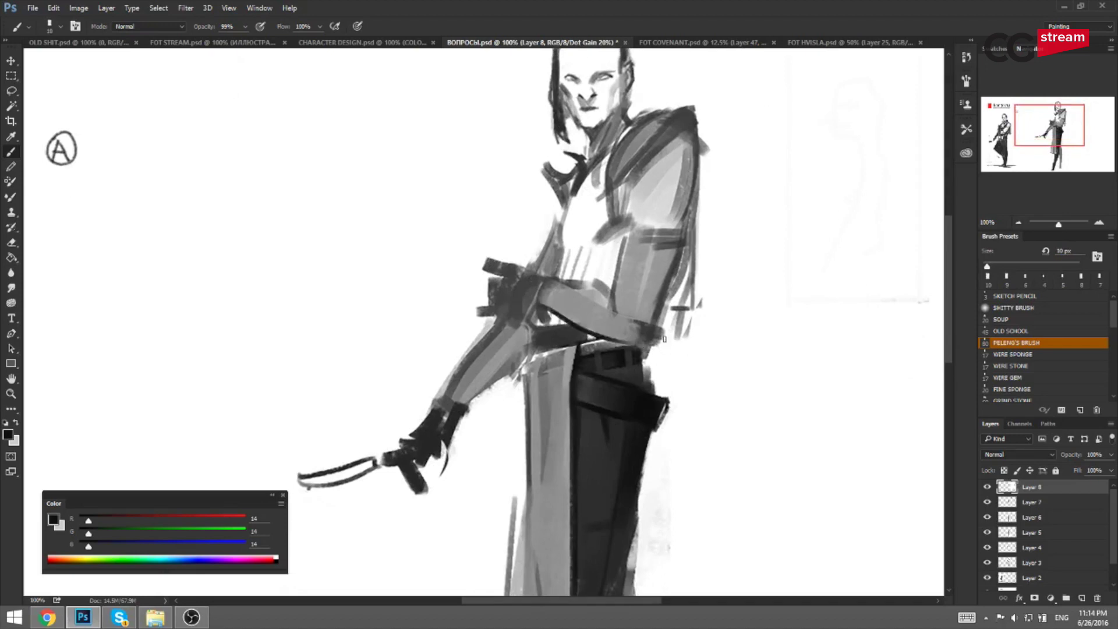
Mirror the canvas to darken the belt beneath the folded forearm with a 35 px near-black brush, and mirror it back.
key(ctrl+shift+h)
drag(546, 331, 766, 334)
key(bracketright)
key(bracketright)
key(bracketright)
key(bracketright)
key(bracketright)
drag(593, 320, 543, 345)
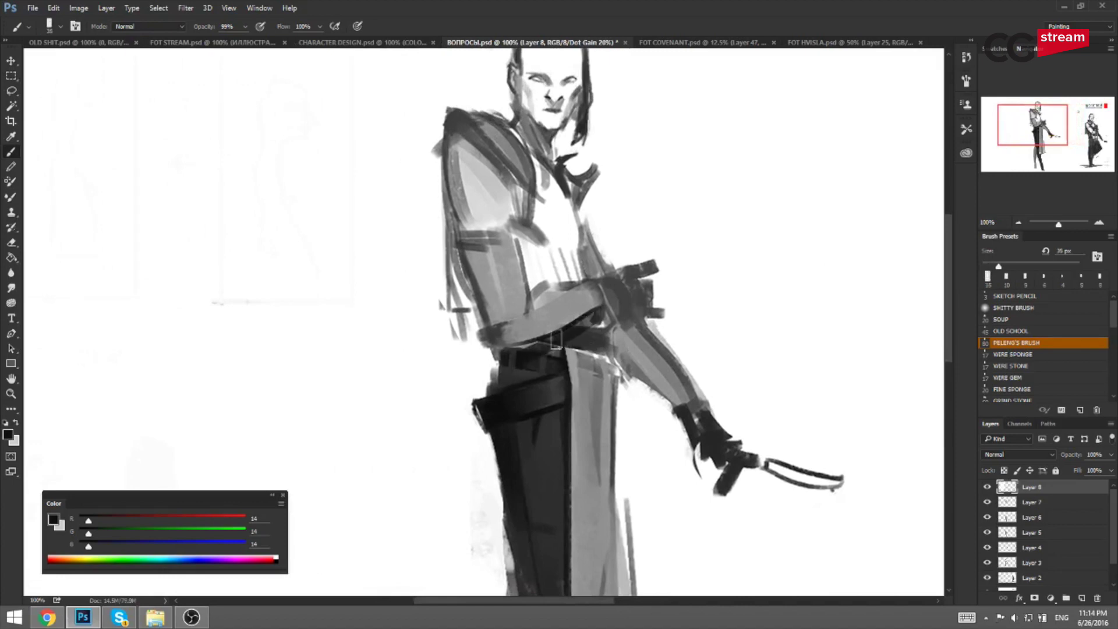
key(ctrl+minus)
key(ctrl+shift+h)
mouse_move(669, 320)
mouse_down()
mouse_move(541, 275)
mouse_move(573, 254)
mouse_up()
Mirror the canvas and paint a near-black cuff at the folded arm's wrist with a reduced brush.
key(bracketleft)
key(bracketleft)
key(bracketleft)
key(bracketleft)
key(bracketleft)
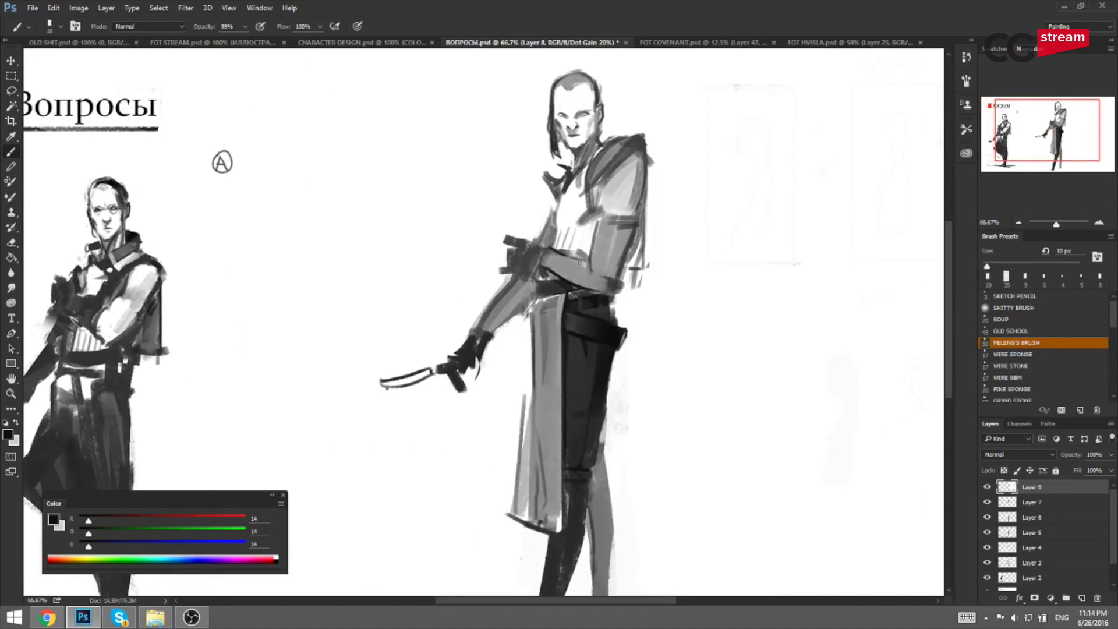
key(bracketright)
key(h)
drag(578, 283, 622, 285)
key(bracketleft)
key(bracketleft)
key(bracketleft)
drag(473, 252, 477, 270)
Mirror the canvas back and darken the folded arm's glove with near-black, using a brush of about 15 to 20 px.
key(bracketright)
key(bracketright)
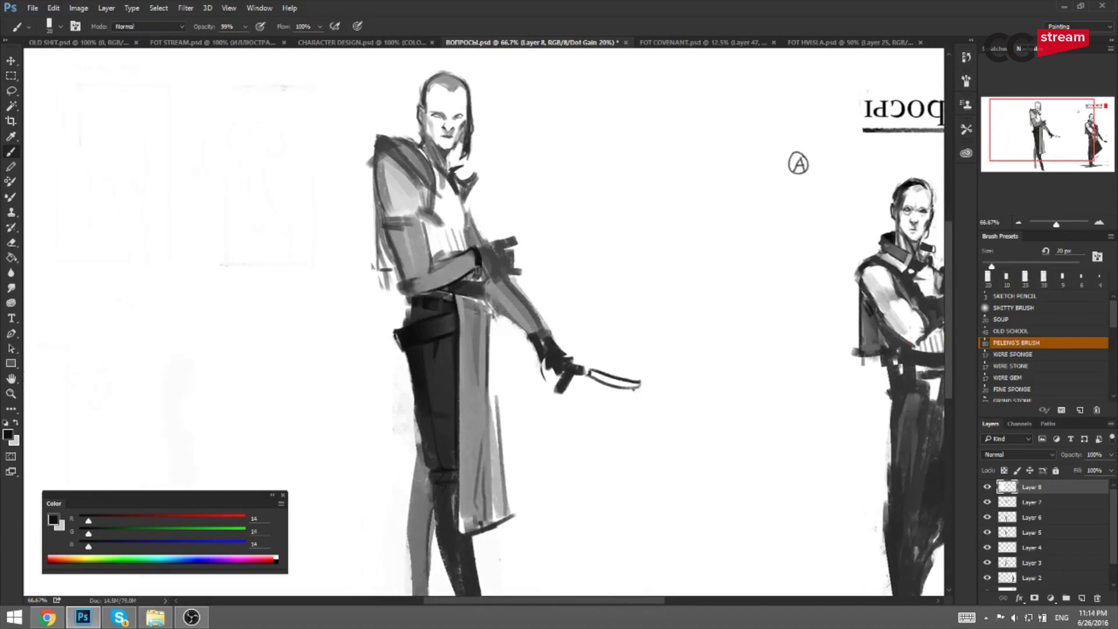
key(h)
drag(569, 257, 495, 242)
key(bracketleft)
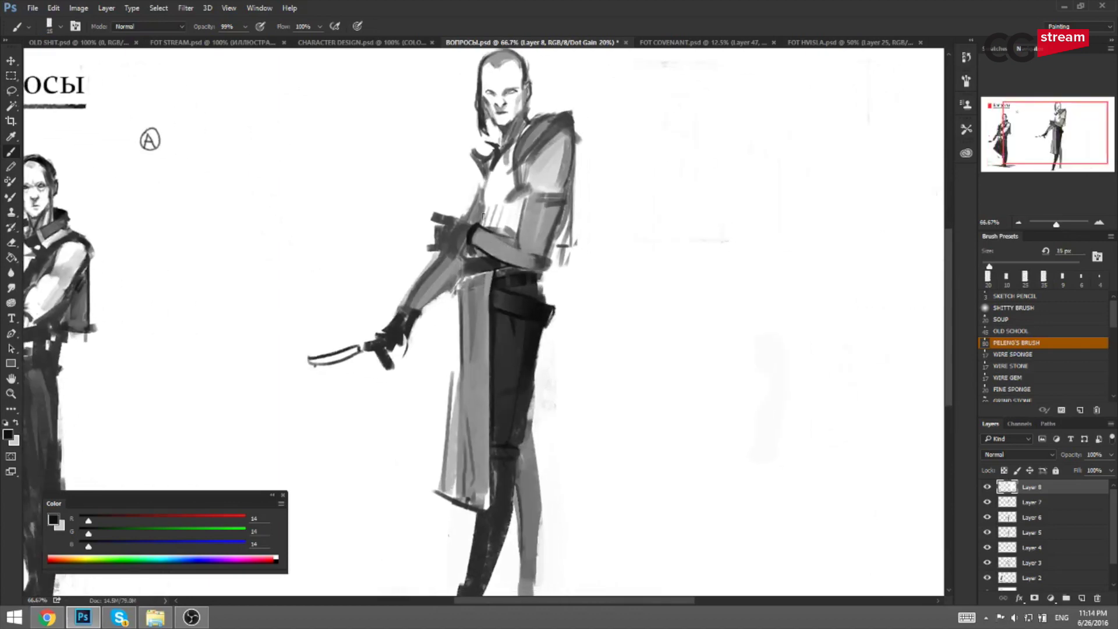
key(bracketright)
drag(449, 245, 447, 226)
key(bracketright)
Cut back the top of the gloved hand with sampled white and repaint its fingers in sampled near-black, undoing unwanted strokes.
alt+click(443, 203)
key(bracketright)
mouse_move(430, 214)
mouse_down()
mouse_move(469, 222)
mouse_move(445, 214)
mouse_up()
alt+click(475, 226)
key(bracketleft)
key(ctrl+z)
key(bracketright)
key(bracketright)
key(ctrl+z)
key(bracketleft)
key(bracketleft)
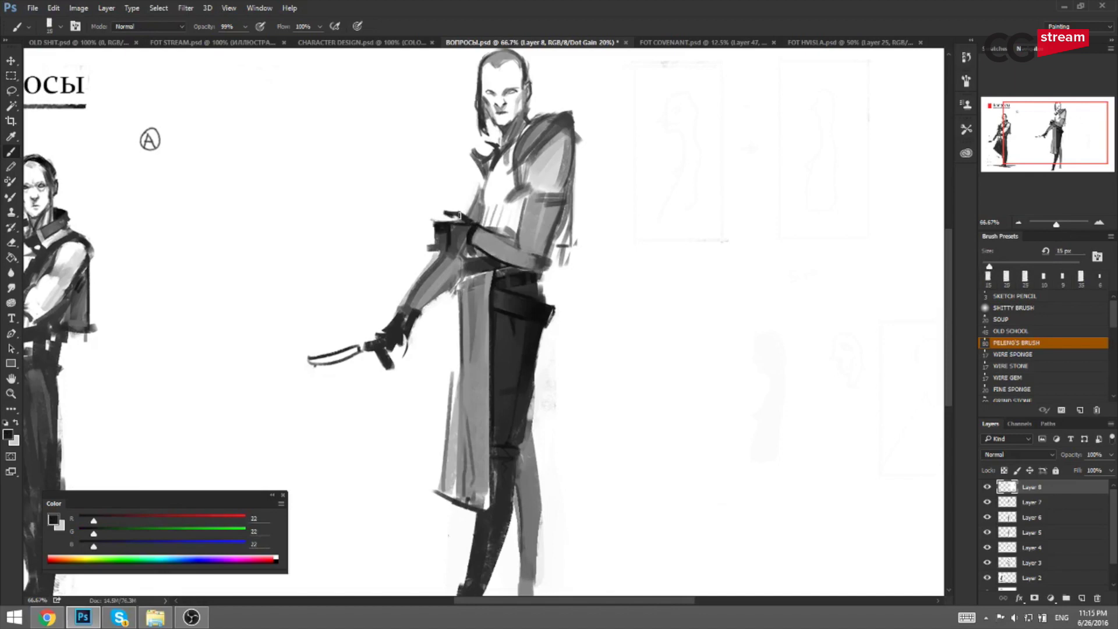
Mirror the canvas and refine the gloved fingers with near-black tones sampled from the hand, reducing the brush to about 9 px.
key(ctrl+shift+h)
drag(537, 245, 576, 238)
alt+click(411, 213)
key(bracketleft)
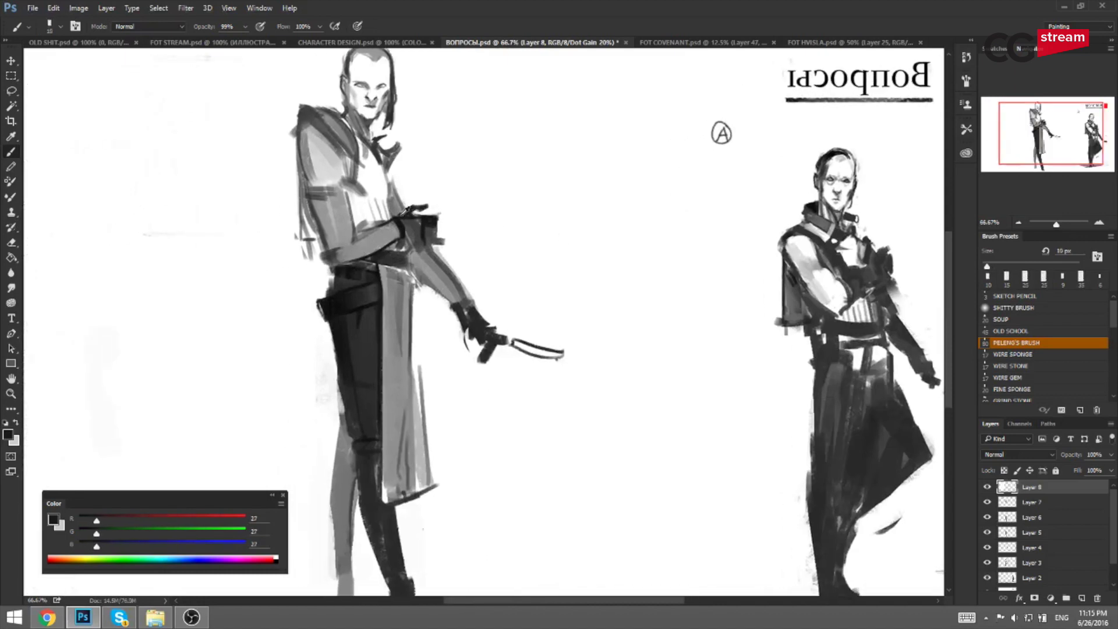
alt+click(405, 221)
key(bracketleft)
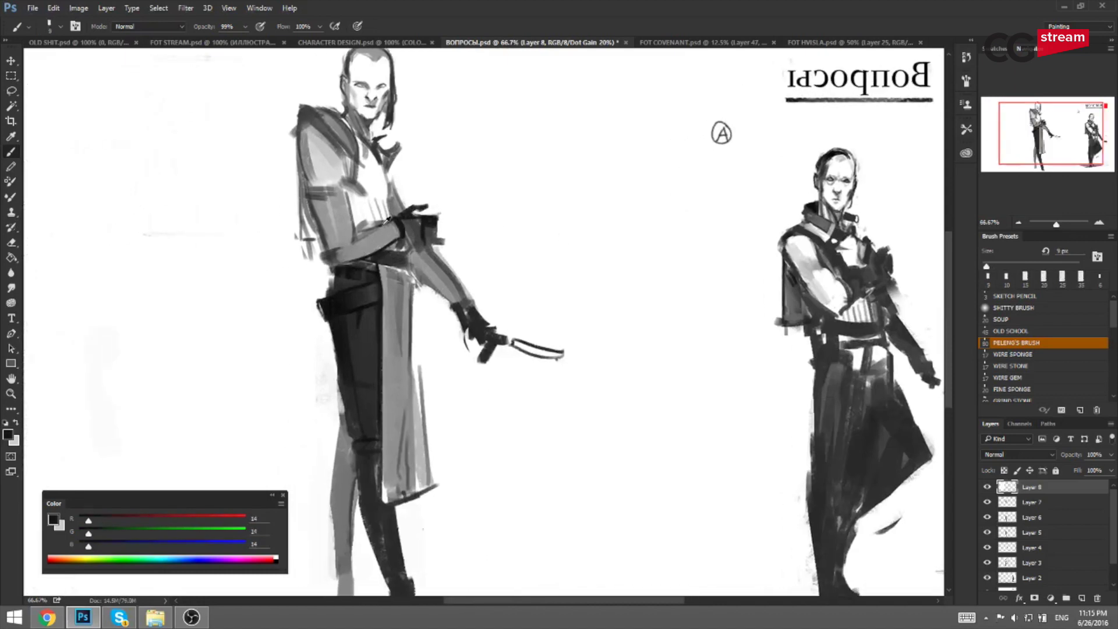
key(bracketleft)
Mirror the canvas back and refine the folded forearm with greys sampled around it, using a brush of about 15 to 35 px.
key(ctrl+f)
drag(643, 259, 556, 265)
alt+click(447, 245)
key(bracketright)
alt+click(458, 240)
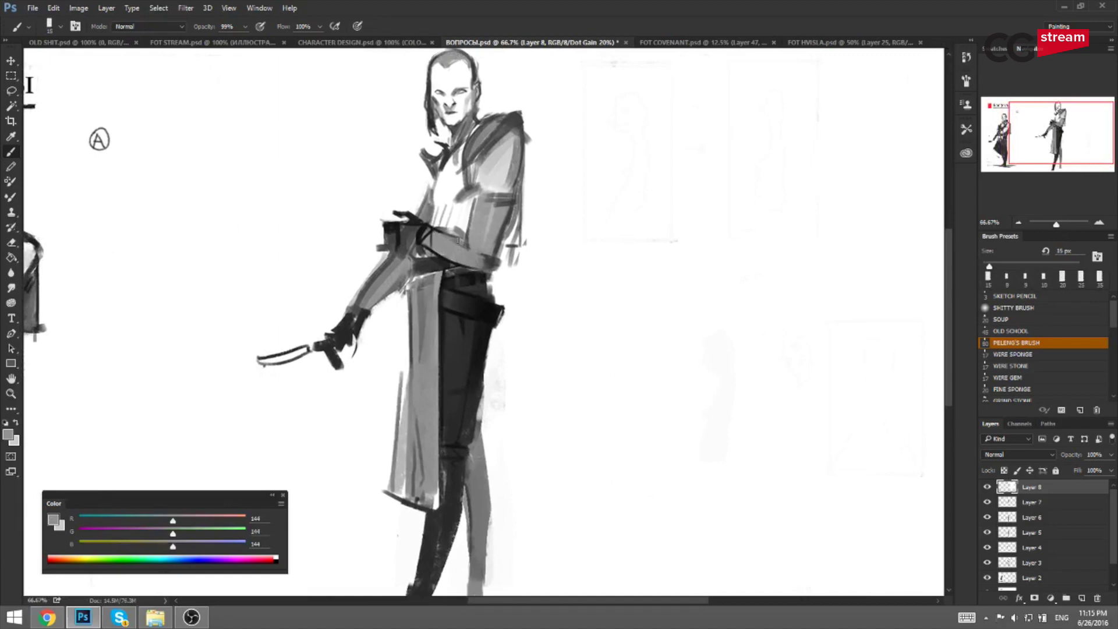
alt+click(435, 234)
key(bracketright)
key(bracketright)
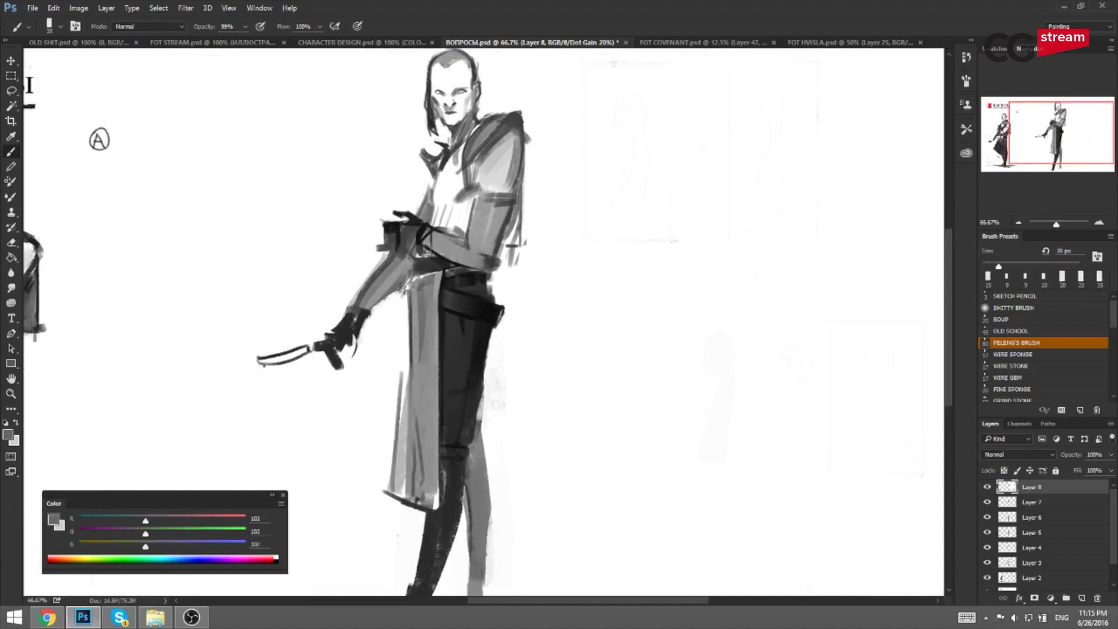
alt+click(419, 238)
key(bracketleft)
mouse_move(419, 240)
mouse_down()
mouse_move(464, 268)
mouse_move(665, 270)
mouse_up()
Mirror the canvas and repaint the lower edge of the folded forearm with sampled tones and an enlarged brush.
key(ctrl+shift+h)
alt+click(455, 254)
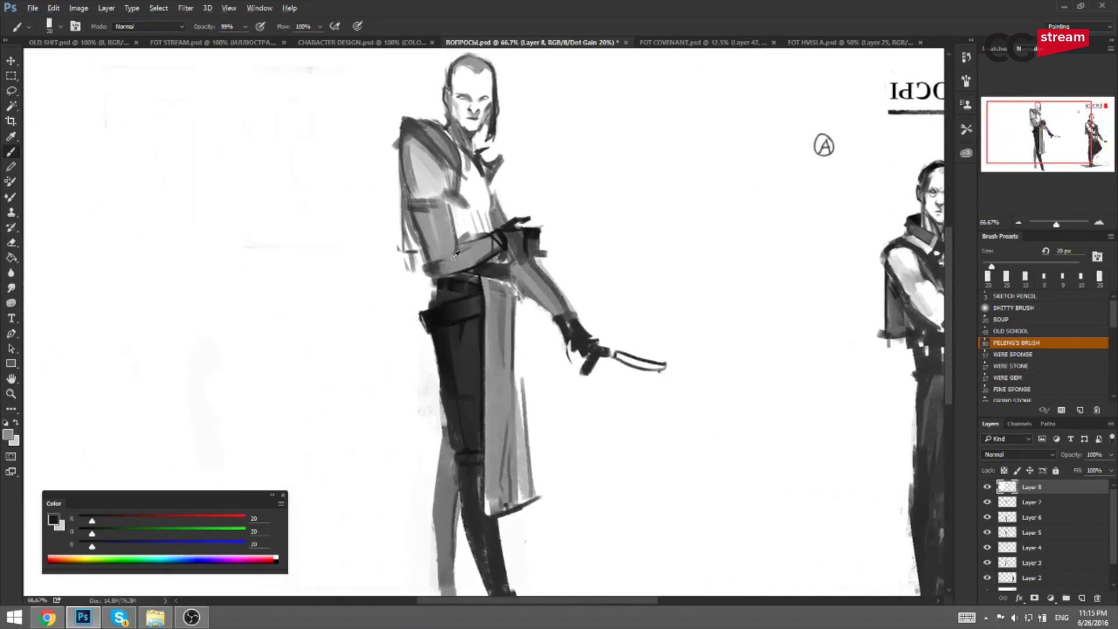
key(bracketright)
key(bracketright)
key(bracketright)
drag(437, 259, 446, 270)
alt+click(468, 258)
alt+click(488, 260)
Define the waist directly under the folded forearm with sampled near-black, using a brush of about 9 to 15 px.
key(bracketleft)
key(bracketleft)
key(bracketleft)
alt+click(447, 276)
key(bracketleft)
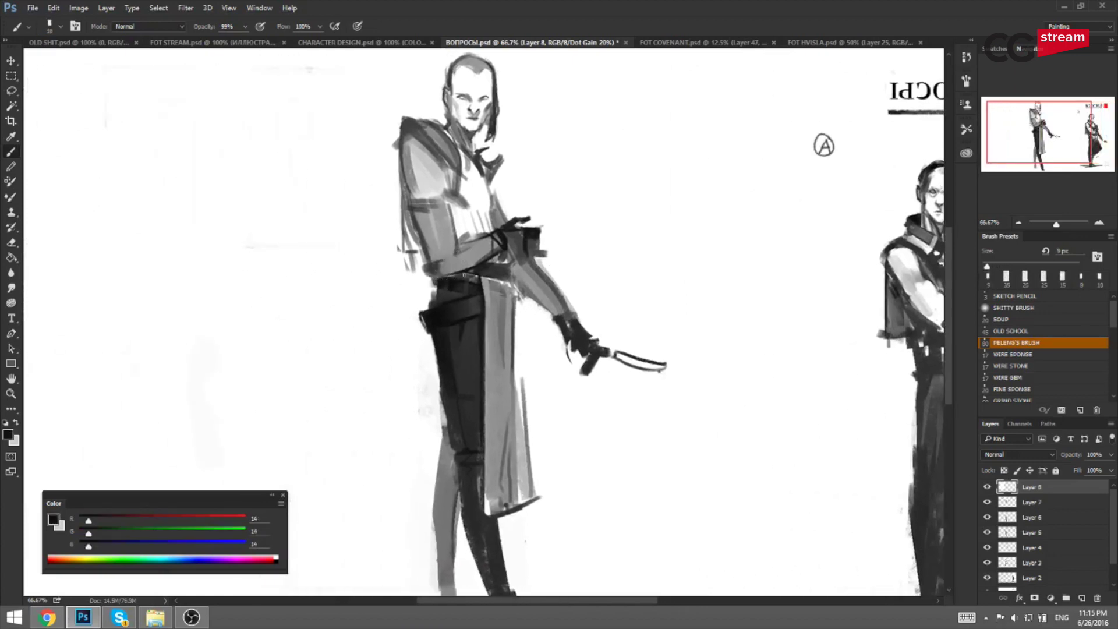
key(bracketright)
alt+click(460, 275)
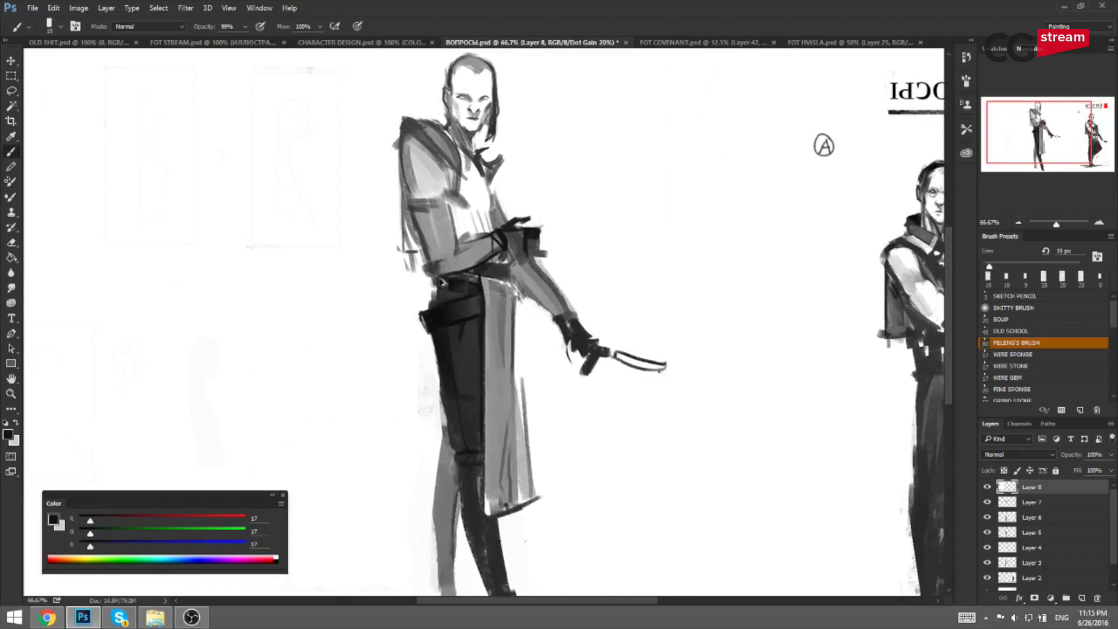
Mirror the canvas back and touch up the folded arm's gloved hand with near-black.
key(ctrl+shift+h)
drag(601, 270, 499, 277)
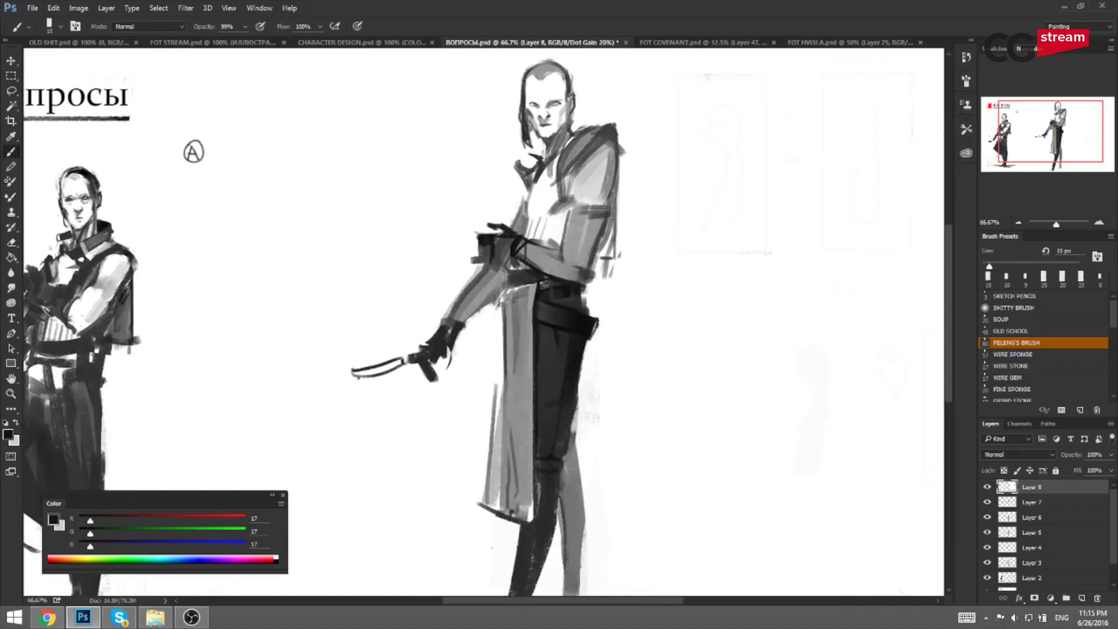
drag(490, 255, 509, 259)
Review the finished character paintings in FOT HVISLA.psd and FOT COVENANT.psd, and return to ВОПРОСЫ.psd.
click(804, 45)
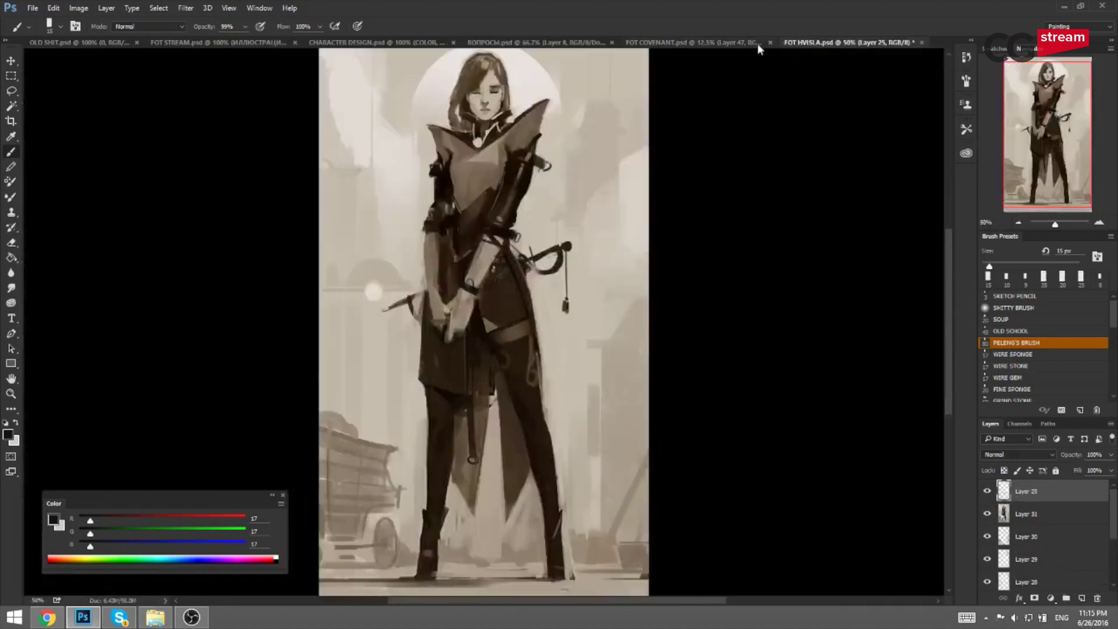
click(728, 44)
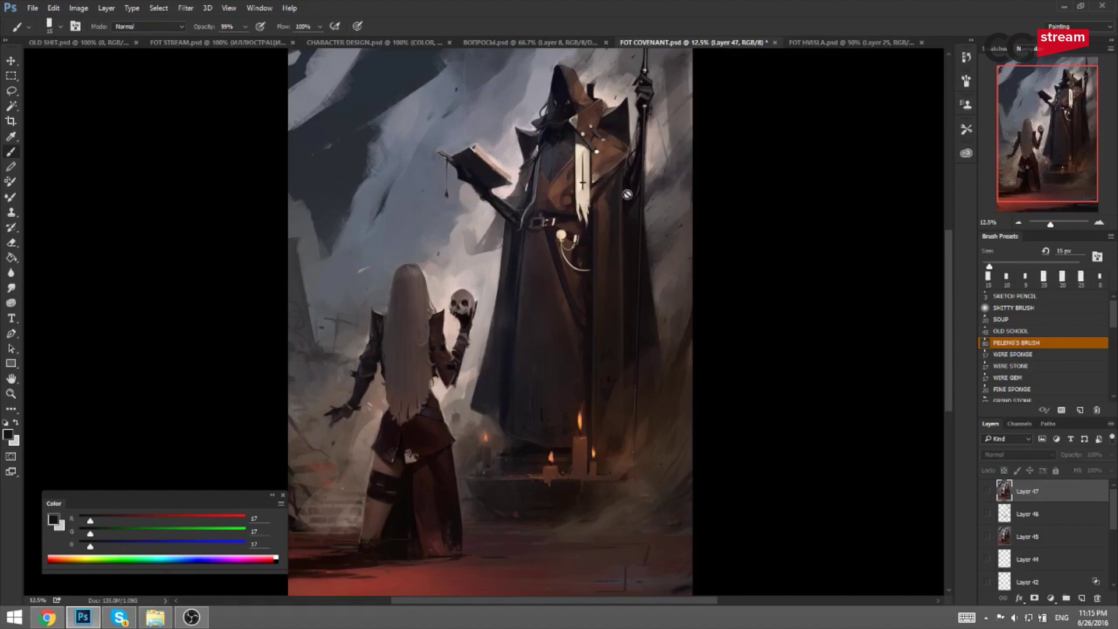
drag(607, 203, 591, 243)
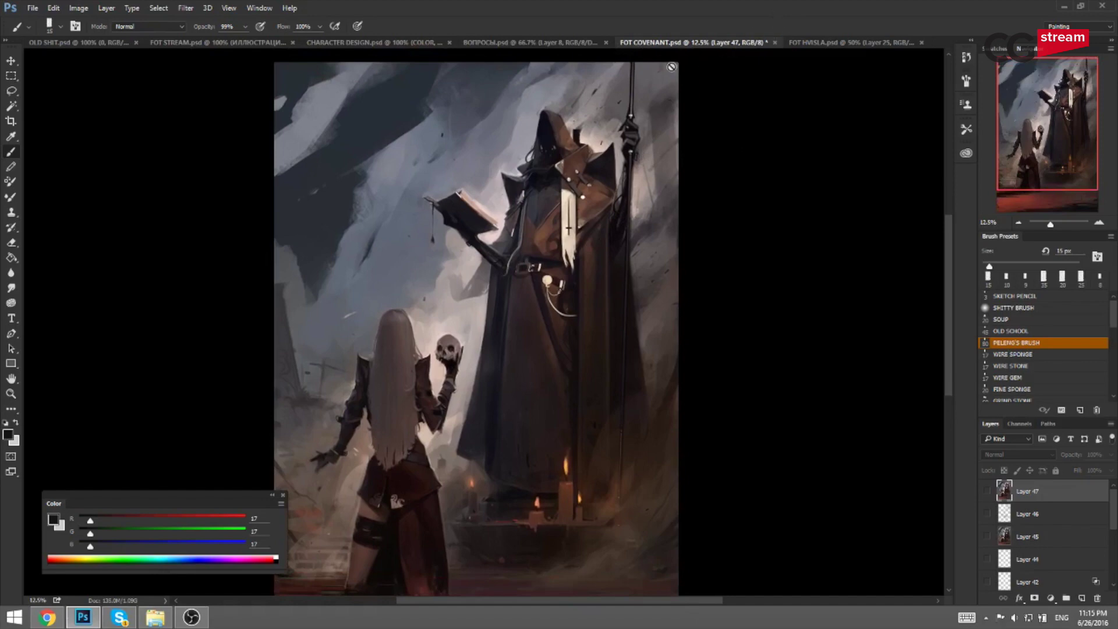
click(576, 75)
click(562, 235)
click(568, 44)
drag(575, 322, 498, 350)
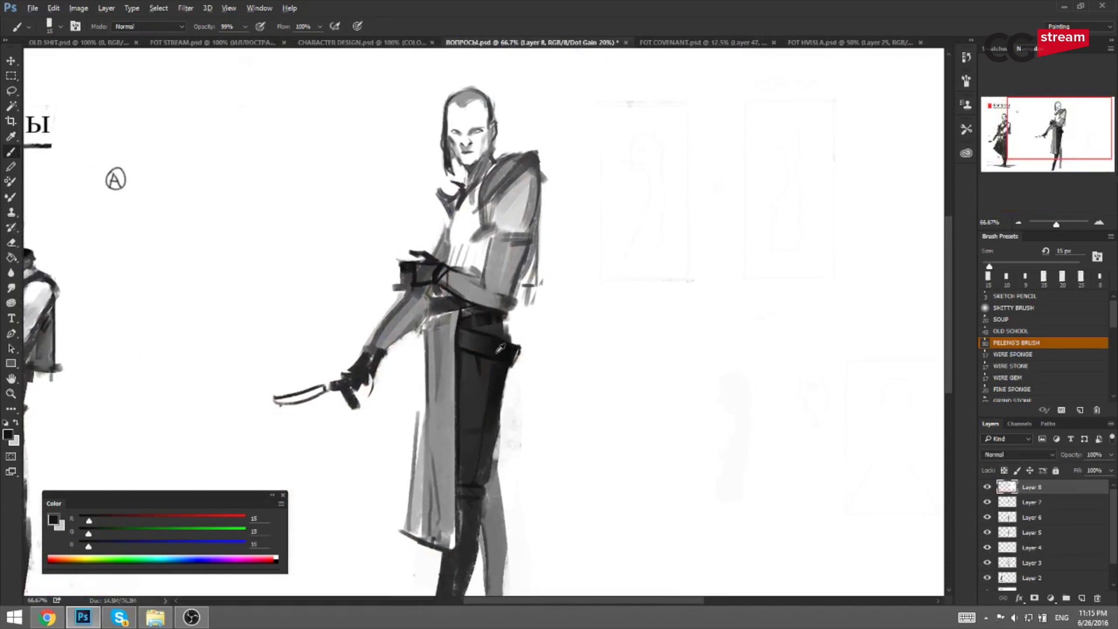
Try a rough near-black sketch in the empty area beside the standing character and undo all of its strokes.
mouse_move(595, 133)
mouse_down()
mouse_move(644, 159)
mouse_move(632, 195)
mouse_up()
drag(696, 169, 722, 202)
mouse_move(643, 159)
mouse_down()
mouse_move(686, 220)
mouse_move(656, 226)
mouse_move(686, 177)
mouse_move(688, 220)
mouse_up()
drag(664, 143, 690, 176)
drag(593, 152, 615, 303)
key(ctrl+z)
drag(738, 147, 690, 305)
key(ctrl+z)
drag(734, 182, 705, 292)
mouse_move(629, 298)
mouse_down()
mouse_move(706, 292)
mouse_move(635, 314)
mouse_up()
key(ctrl+z)
key(])
mouse_move(678, 317)
mouse_down()
mouse_move(624, 327)
mouse_move(630, 444)
mouse_up()
key(])
key(ctrl+alt+z)
key(ctrl+alt+z)
key(ctrl+alt+z)
key(ctrl+alt+z)
key(ctrl+alt+z)
key(ctrl+alt+z)
key(ctrl+alt+z)
key(ctrl+alt+z)
key(ctrl+alt+z)
key(ctrl+alt+z)
key(ctrl+alt+z)
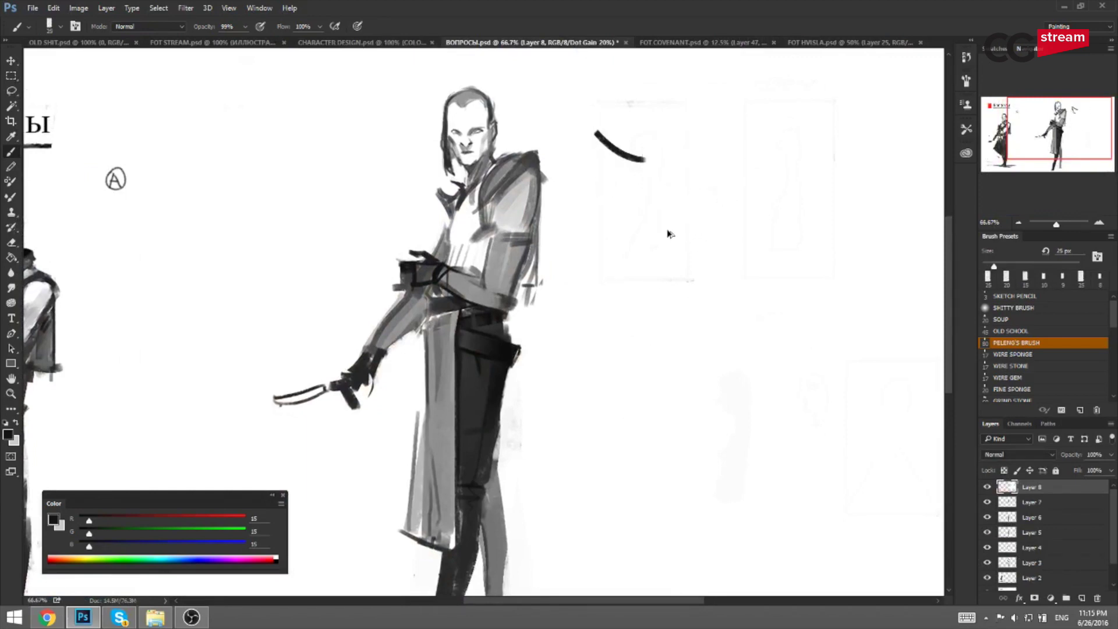
key(ctrl+alt+z)
Mirror the canvas and darken the band across the character's shoulder with near-black, using a brush of about 30 px.
key(ctrl+shift+h)
drag(459, 202, 606, 179)
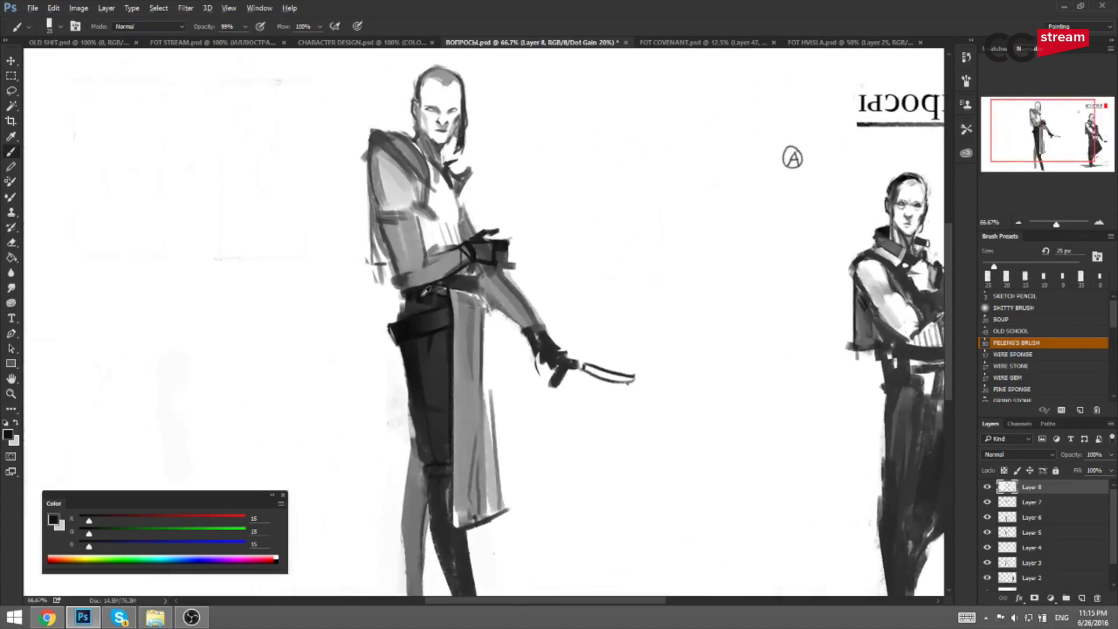
key(])
mouse_move(381, 138)
mouse_down()
mouse_move(413, 171)
mouse_move(395, 164)
mouse_move(409, 169)
mouse_move(404, 183)
mouse_move(387, 156)
mouse_move(416, 176)
mouse_up()
key(ctrl+alt+z)
key(ctrl+alt+z)
key(ctrl+alt+z)
alt+click(396, 161)
key([)
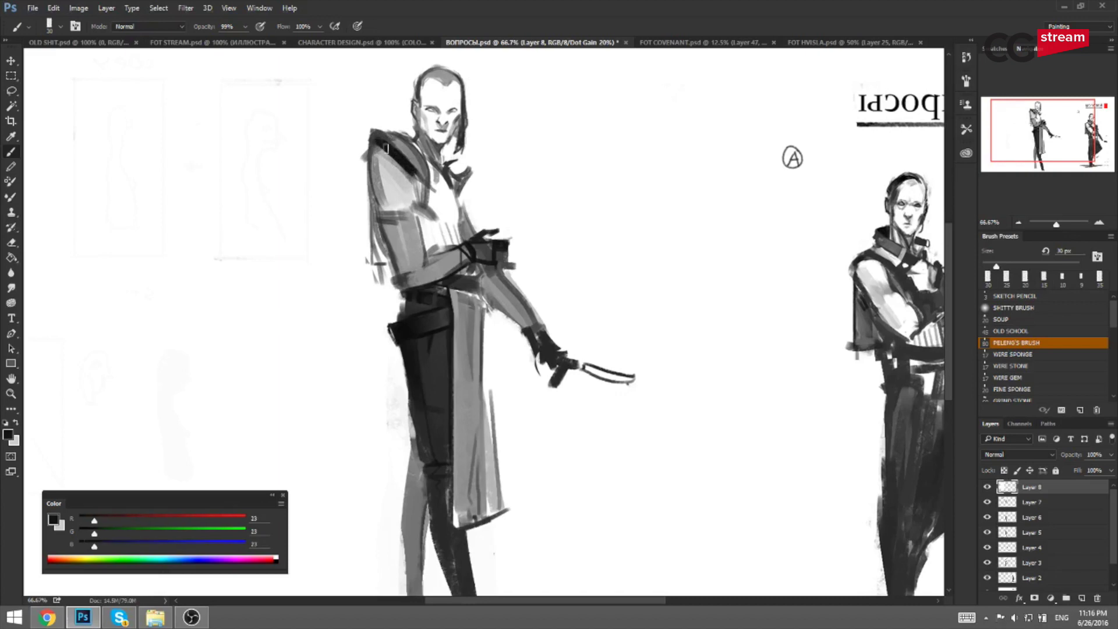
Block in a tall near-black oval beside the character with a tone sampled from the belt, and add a small light mark inside.
alt+click(417, 327)
mouse_move(571, 138)
mouse_down()
mouse_move(570, 232)
mouse_move(580, 190)
mouse_move(625, 182)
mouse_move(593, 233)
mouse_move(620, 241)
mouse_move(576, 253)
mouse_move(613, 238)
mouse_up()
key(])
key(])
key(x)
mouse_move(629, 148)
mouse_down()
mouse_move(630, 186)
mouse_move(598, 197)
mouse_up()
key(bracketleft)
key(bracketleft)
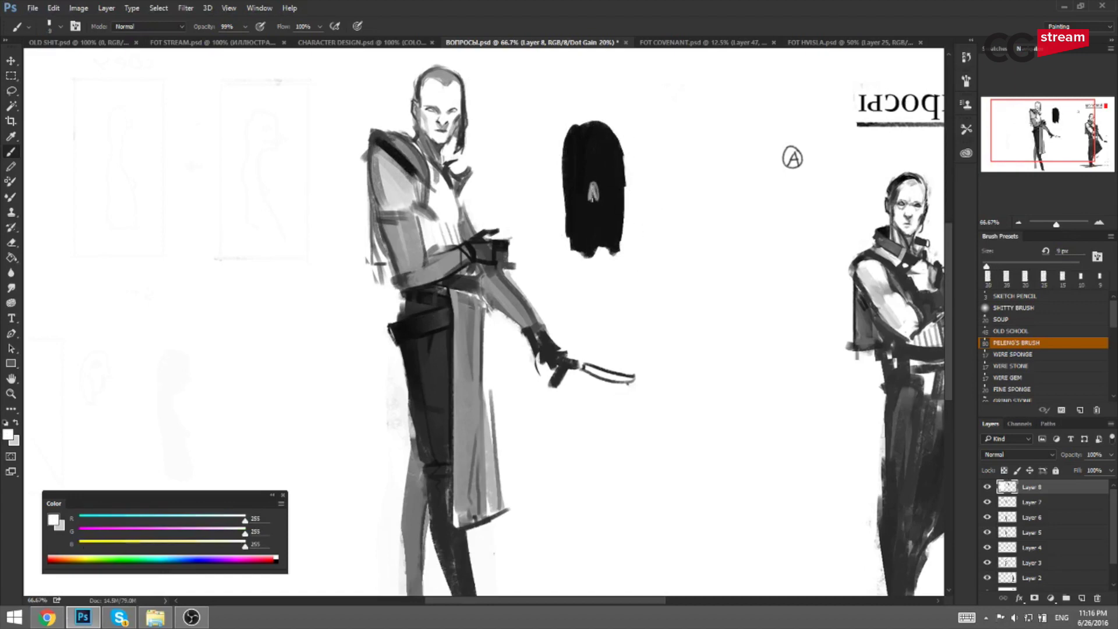
Detail the black oval as a bird's head with a grey beak and small eyes in sampled greys, varying the brush size.
key(bracketright)
alt+click(593, 192)
key(bracketright)
key(bracketleft)
key(bracketleft)
key(bracketleft)
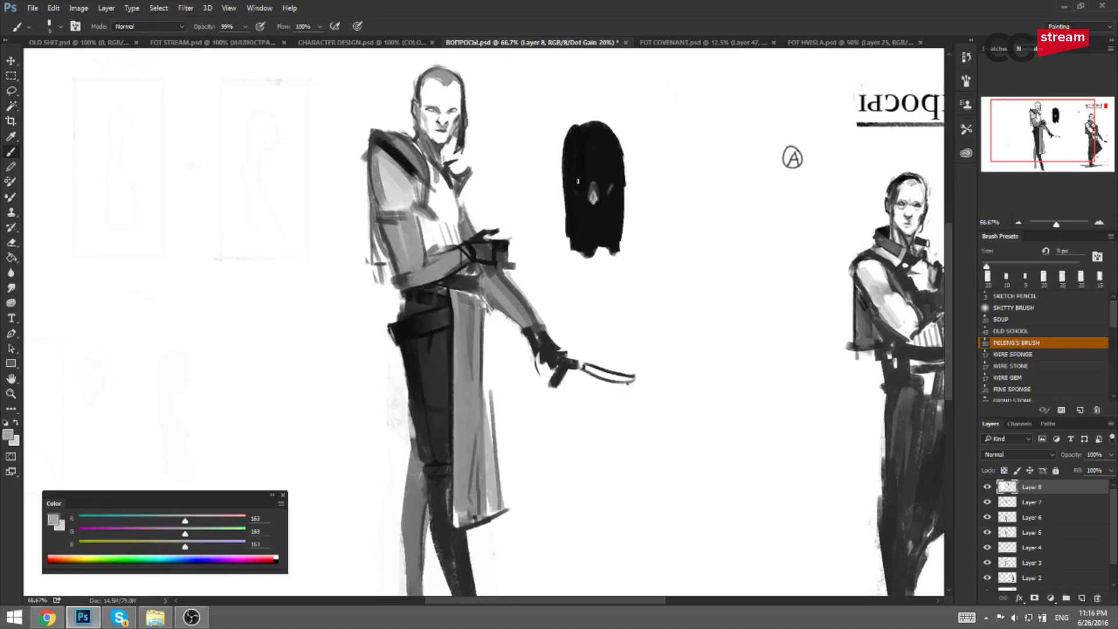
alt+click(600, 204)
alt+click(594, 198)
key(bracketright)
key(bracketright)
key(bracketright)
key(bracketright)
key(bracketright)
drag(610, 187, 603, 199)
Paint over the black bird doodle with white, enlarging the brush to about 100 px.
key(bracketright)
key(x)
drag(573, 132, 561, 253)
mouse_move(565, 158)
mouse_down()
mouse_move(603, 131)
mouse_move(573, 134)
mouse_move(628, 176)
mouse_move(631, 250)
mouse_up()
drag(606, 124, 633, 251)
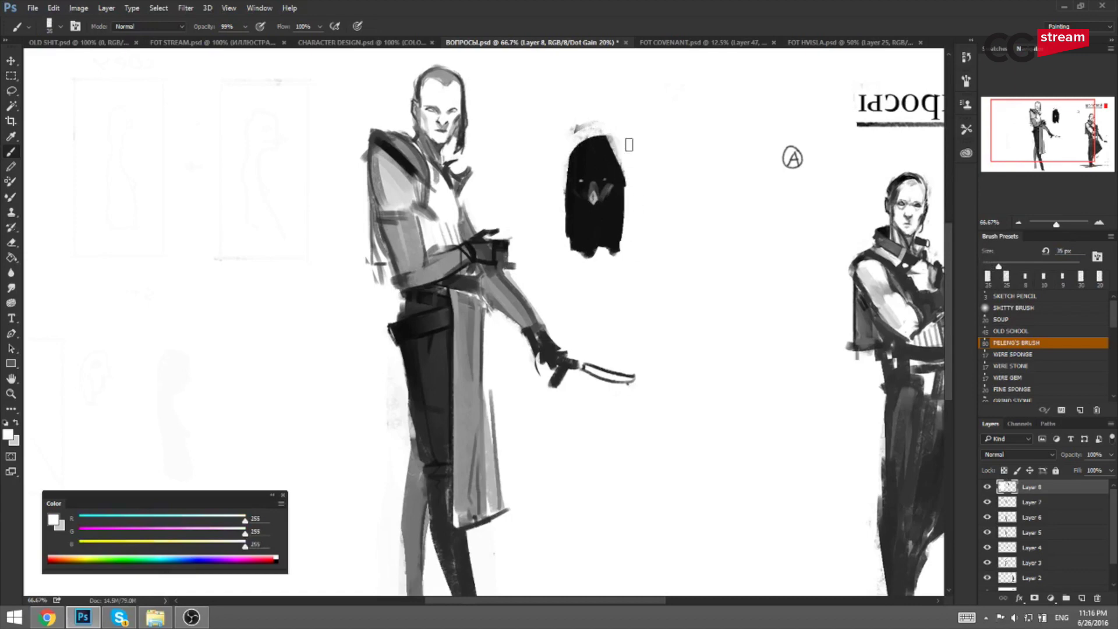
key(bracketright)
key(bracketright)
key(bracketright)
key(bracketright)
key(bracketright)
key(bracketright)
key(bracketright)
key(bracketright)
drag(590, 154, 638, 225)
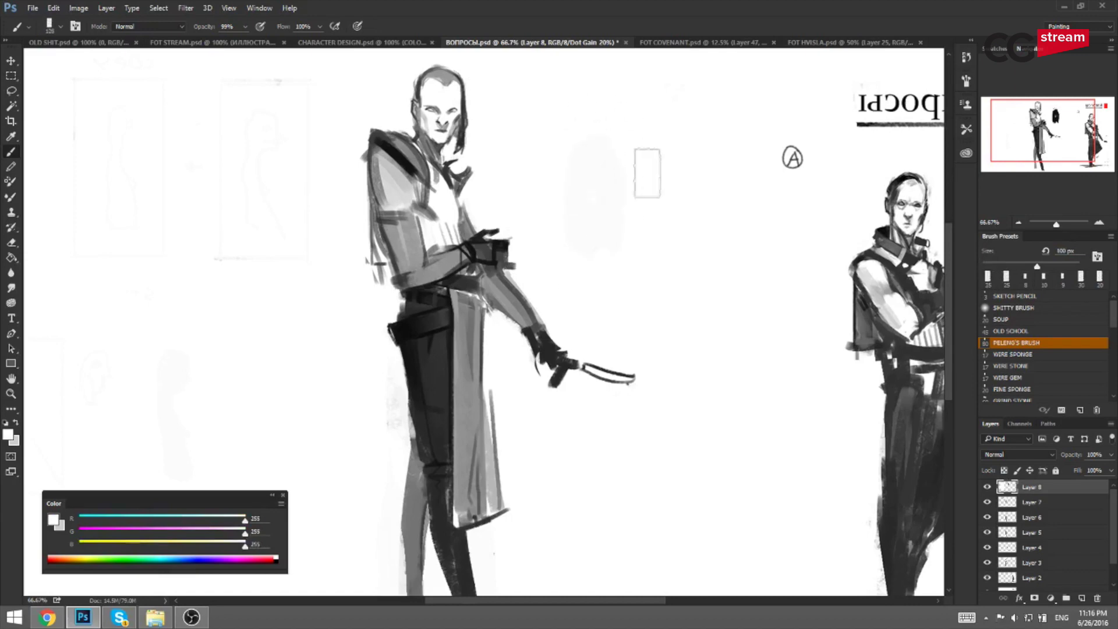
Mirror the canvas back and outline a tall, narrow pointed shape with two curls at its base beside the character, using a 9 px near-black brush.
key(ctrl+shift+h)
drag(735, 180, 691, 167)
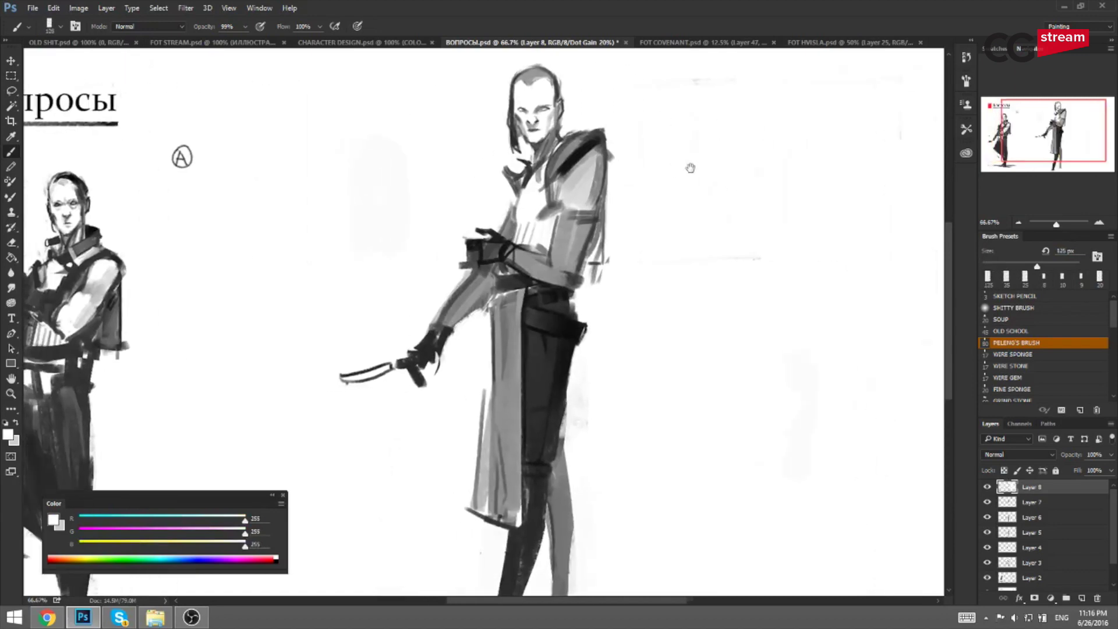
alt+click(501, 232)
key(bracketleft)
key(bracketleft)
key(bracketleft)
key(bracketleft)
key(bracketleft)
key(bracketleft)
key(bracketleft)
key(bracketleft)
key(bracketleft)
key(bracketleft)
key(bracketleft)
mouse_move(337, 249)
mouse_down()
mouse_move(330, 169)
mouse_move(353, 176)
mouse_move(330, 170)
mouse_up()
drag(337, 249, 364, 254)
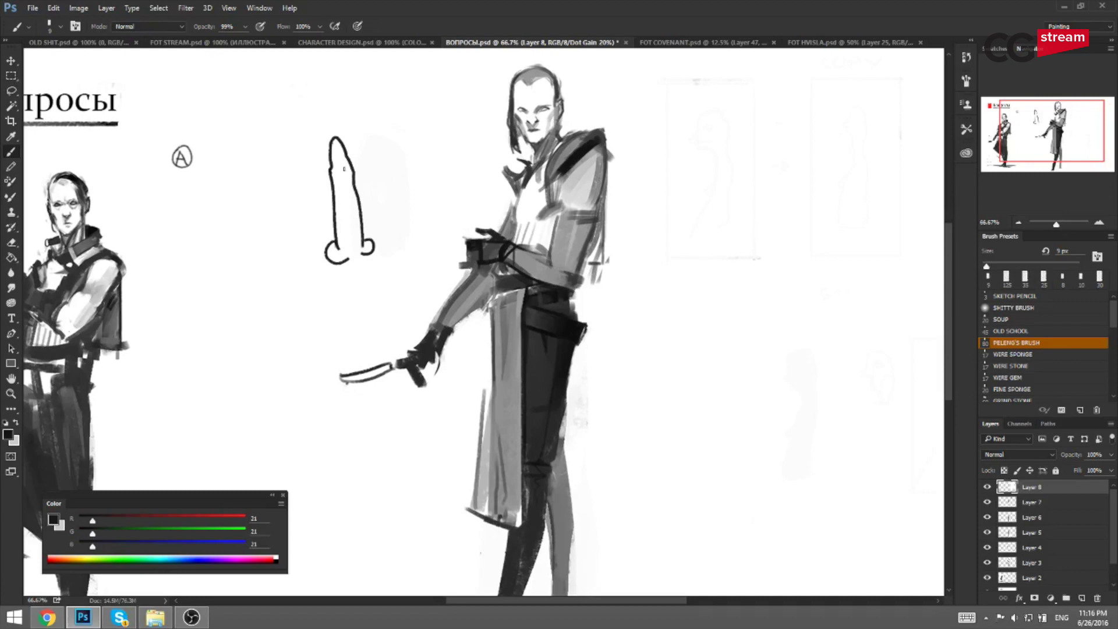
Draw a small arrow beside the outlined shape, pointing at it.
drag(436, 210, 415, 219)
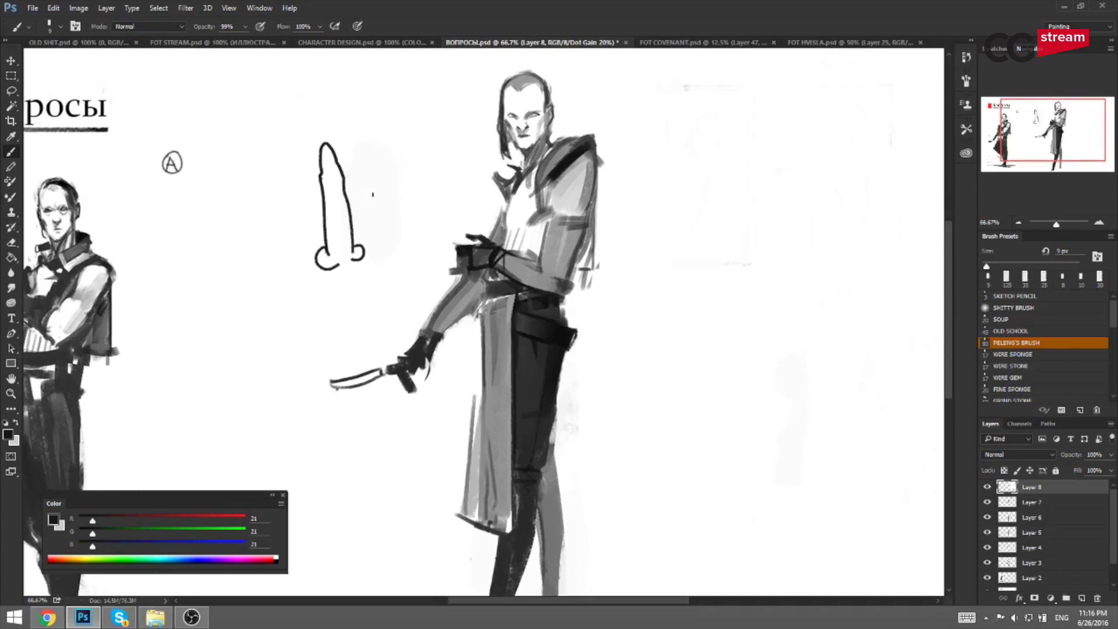
key(ctrl+z)
mouse_move(382, 185)
mouse_down()
mouse_move(381, 198)
mouse_move(379, 186)
mouse_up()
Rework the dark band on the character's shoulder with near-black and grey tones sampled around it, adjusting the brush size.
mouse_move(582, 169)
mouse_down()
mouse_move(433, 199)
mouse_move(435, 233)
mouse_up()
alt+click(459, 169)
alt+click(440, 204)
alt+click(435, 207)
key(bracketright)
key(bracketright)
key(bracketright)
key(bracketright)
alt+click(460, 175)
key(bracketleft)
Try dark vertical strokes down the chest beside the upper arm with sampled tones, undoing each attempt.
key(ctrl+z)
key(bracketright)
key(bracketright)
drag(436, 192, 433, 231)
key(ctrl+z)
key(ctrl+z)
drag(434, 193, 429, 231)
key(ctrl+z)
key(ctrl+z)
key(ctrl+z)
key(ctrl+z)
key(ctrl+z)
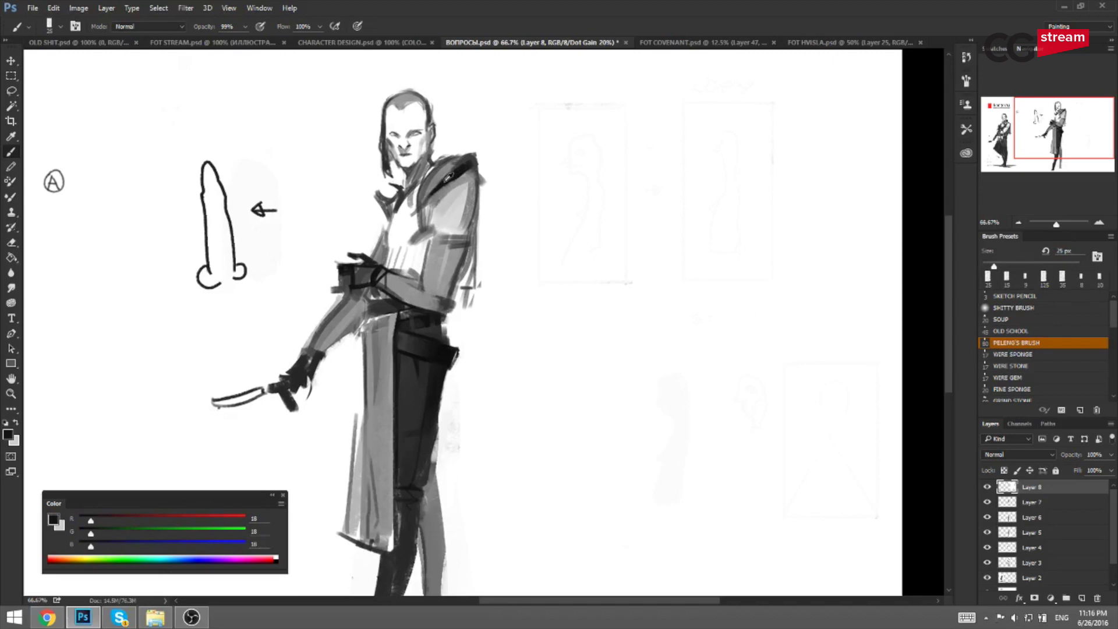
alt+click(454, 175)
key([)
drag(424, 206, 427, 233)
key(ctrl+z)
Set the brush size to 30 px and show the whole canvas.
key(bracketleft)
key(bracketleft)
key(bracketright)
key(bracketright)
key(bracketright)
key(ctrl+minus)
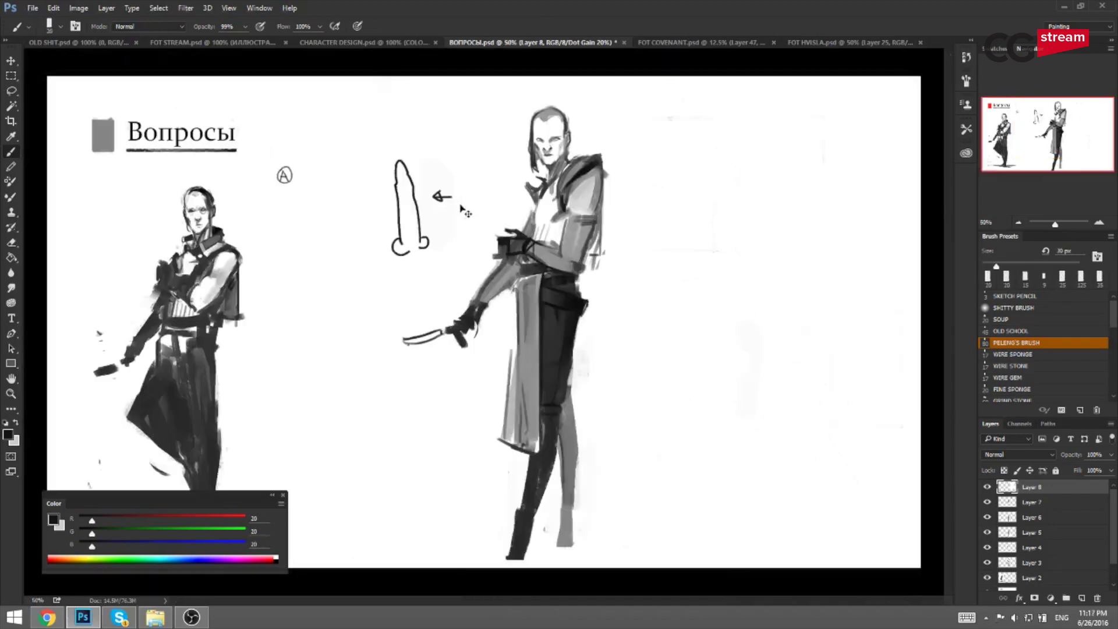
Mirror the canvas and reinforce the dark shoulder band with sampled near-black at a 20 px brush size.
key(ctrl+shift+h)
alt+click(399, 189)
key(bracketleft)
drag(385, 177, 398, 193)
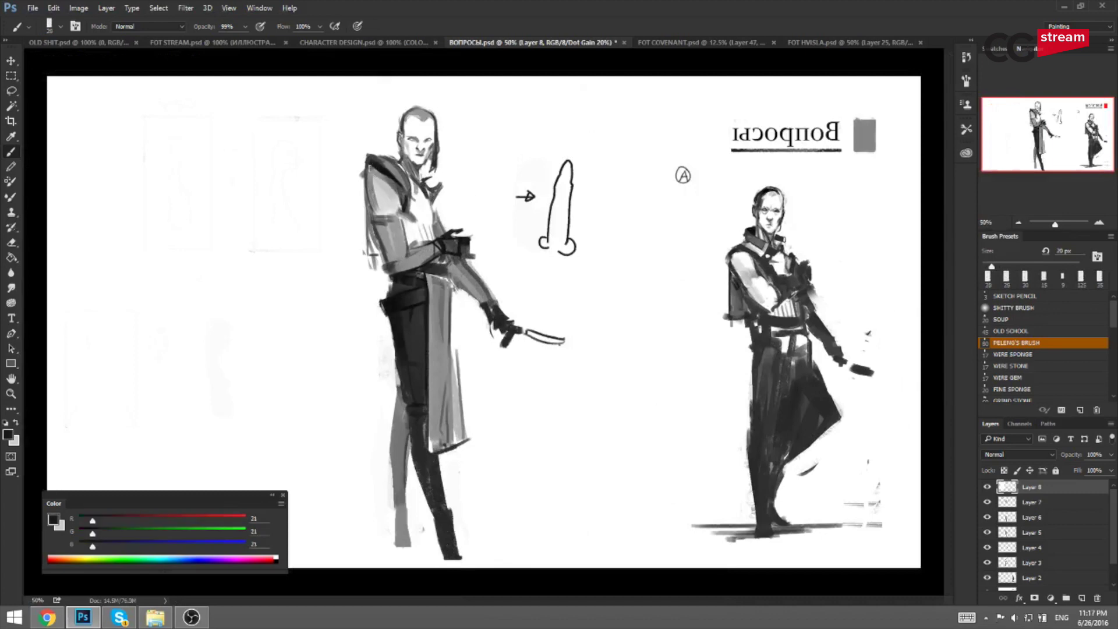
Rework the shoulder band's inner edge beside the chest with tones sampled around it, adjusting the brush size.
alt+click(381, 142)
key(bracketright)
alt+click(399, 220)
alt+click(411, 197)
key(bracketleft)
key(bracketleft)
key(bracketright)
alt+click(402, 187)
alt+click(404, 202)
drag(400, 191, 397, 215)
Mirror the canvas back and try a dark grey stroke on the folded forearm with a small brush.
key(ctrl+f)
alt+click(585, 169)
key(bracketleft)
key(bracketleft)
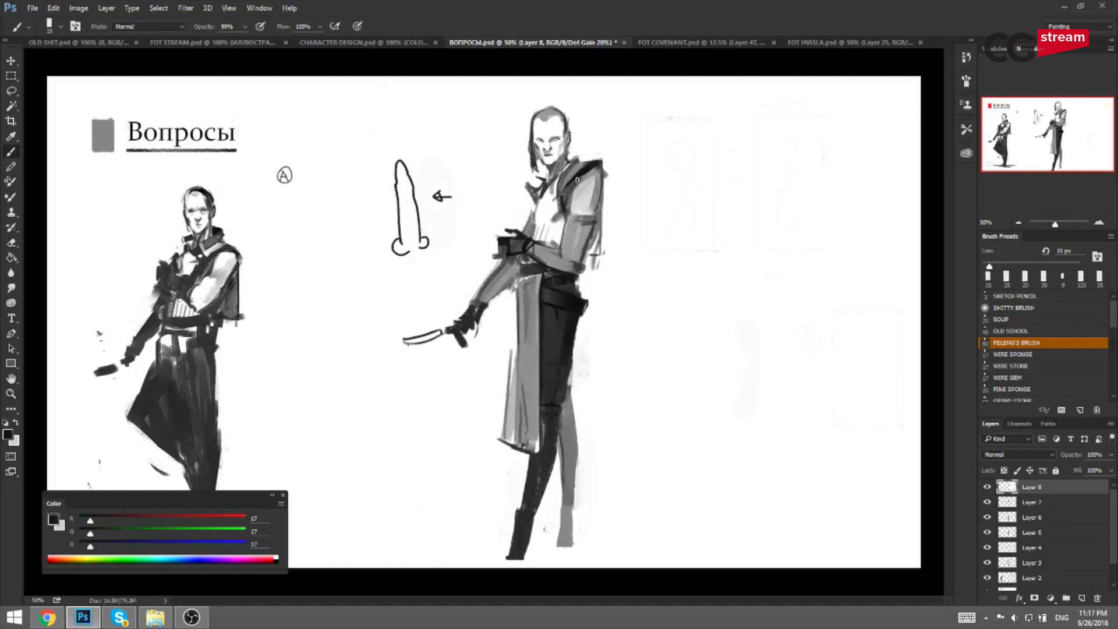
alt+click(590, 226)
alt+click(563, 223)
key(bracketleft)
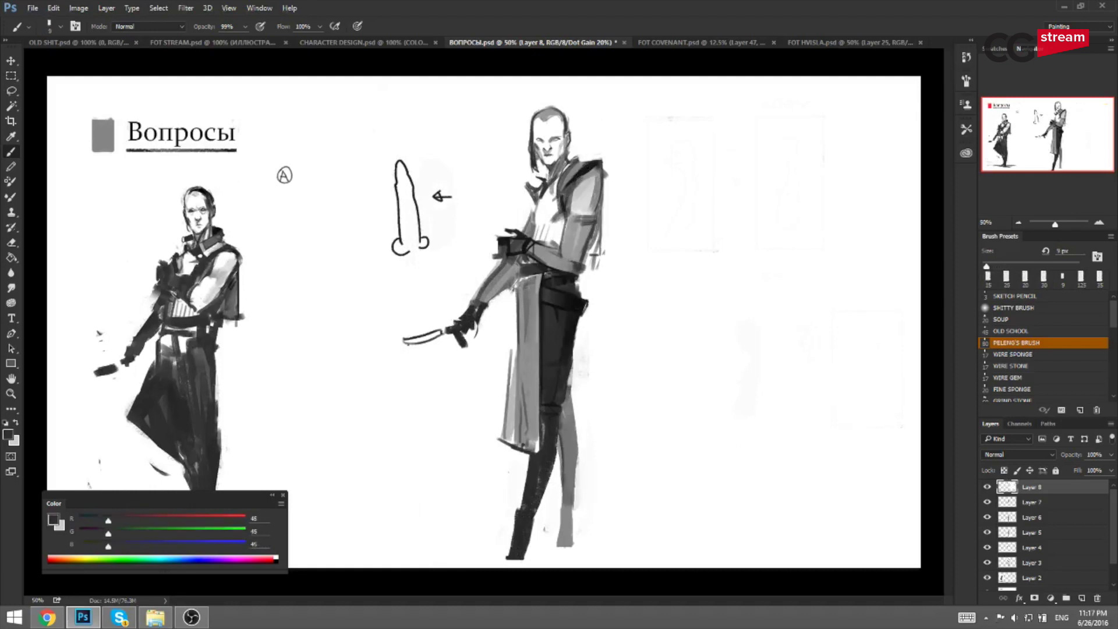
key(bracketright)
mouse_move(563, 253)
mouse_down()
mouse_move(588, 255)
mouse_move(578, 258)
mouse_up()
key(ctrl+z)
Darken the outer side of the shoulder and upper arm with dark grey strokes at a 10 px brush size.
key(bracketright)
key(bracketleft)
key(bracketleft)
key(bracketleft)
mouse_move(594, 216)
mouse_down()
mouse_move(587, 253)
mouse_move(597, 193)
mouse_move(592, 219)
mouse_up()
key(ctrl+z)
drag(595, 171, 596, 203)
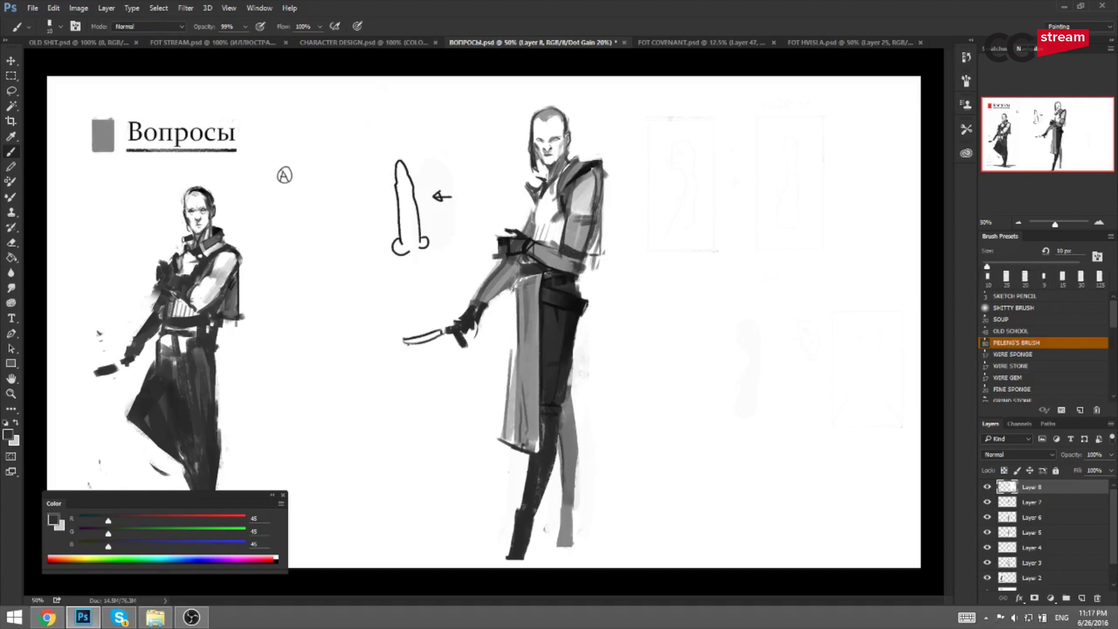
Mirror the canvas and try a dark stroke on the shoulder's outer corner with a sampled tone and larger brush.
key(h)
alt+click(377, 164)
key(bracketright)
key(bracketright)
key(bracketright)
drag(373, 168, 369, 202)
key(ctrl+z)
Trim the outer silhouette of the shoulder and upper arm with sampled white at 25 px, and mirror the canvas back.
key(bracketleft)
alt+click(356, 183)
key(bracketright)
key(ctrl+z)
drag(363, 163, 365, 209)
key(h)
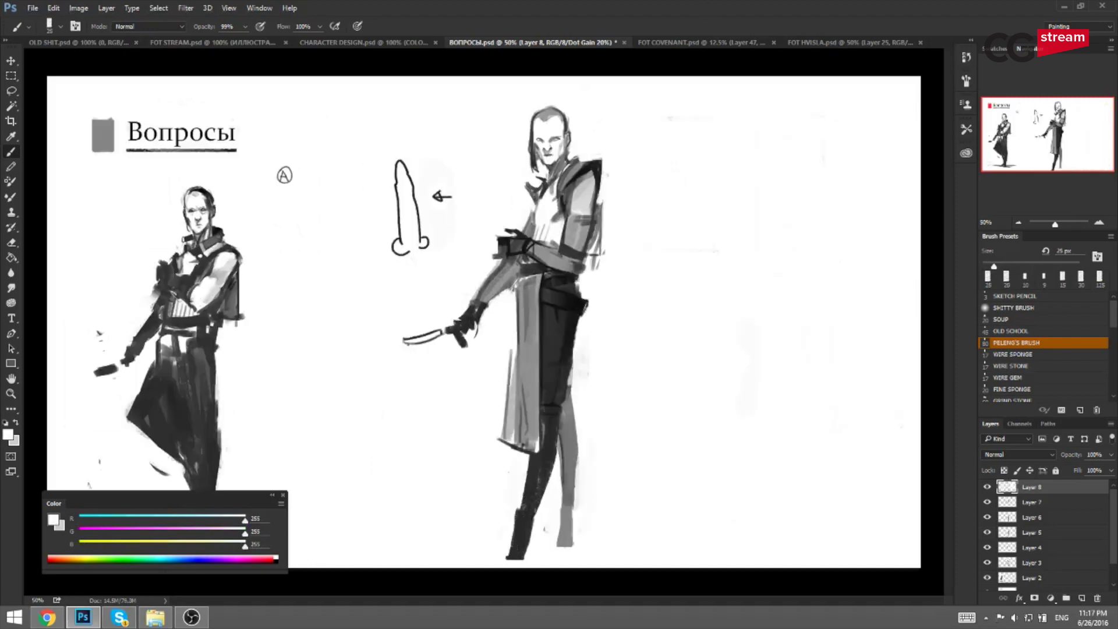
Touch up the hand of the folded arm with sampled near-black at a 15 px brush size.
alt+click(504, 237)
key(bracketleft)
key(bracketleft)
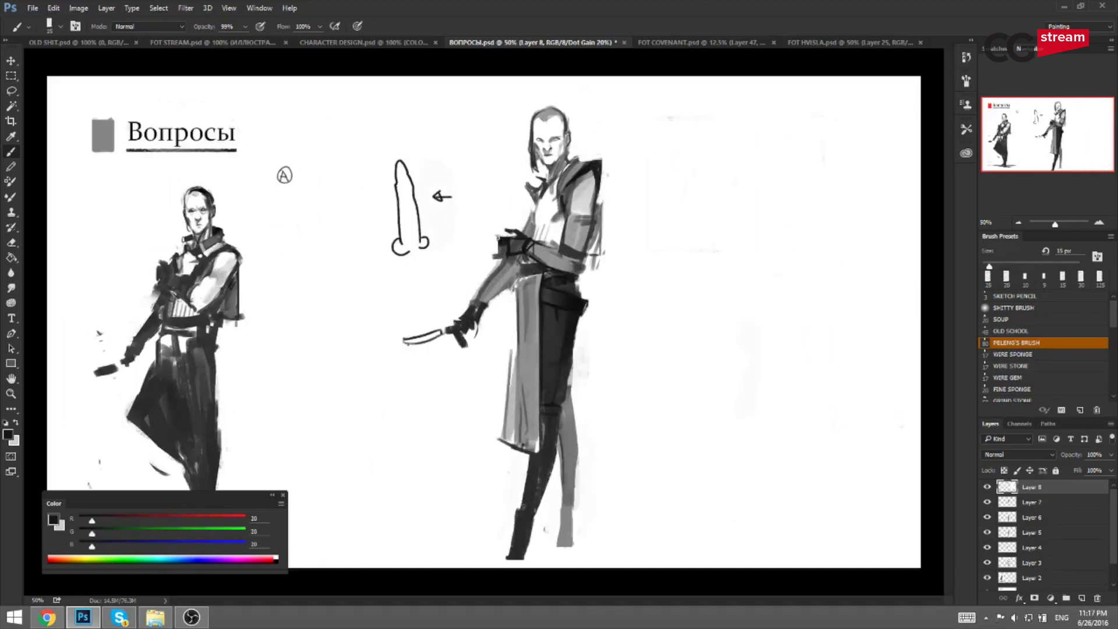
mouse_move(515, 237)
mouse_down()
mouse_move(498, 238)
mouse_move(508, 239)
mouse_up()
key(bracketright)
key(F2)
key(F2)
Lasso the hand of the folded arm, copy it onto a new layer, transform it, and mirror the canvas.
key(ctrl+plus)
mouse_move(533, 205)
mouse_down()
mouse_move(508, 195)
mouse_move(543, 213)
mouse_move(539, 224)
mouse_move(533, 237)
mouse_move(490, 240)
mouse_move(476, 229)
mouse_move(495, 194)
mouse_move(462, 180)
mouse_move(534, 198)
mouse_up()
key(l)
key(l)
key(ctrl+j)
key(ctrl+t)
key(Return)
key(ctrl+shift+h)
key(b)
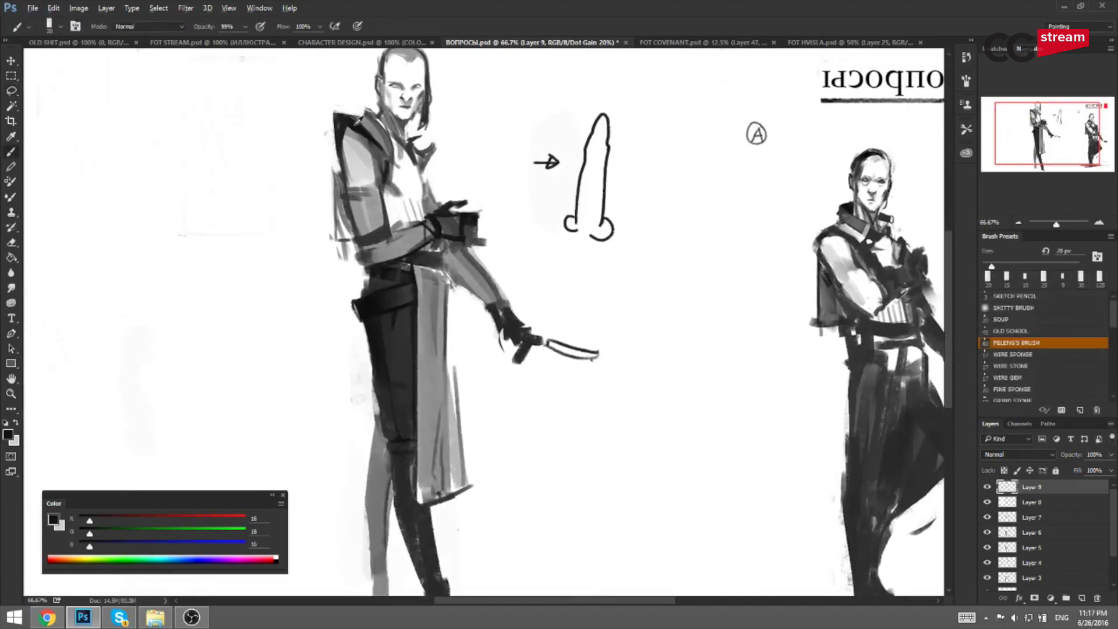
Mirror the canvas back and paint a near-black collar beside the neck with a 30 px brush, undoing unwanted strokes.
key(bracketleft)
key(h)
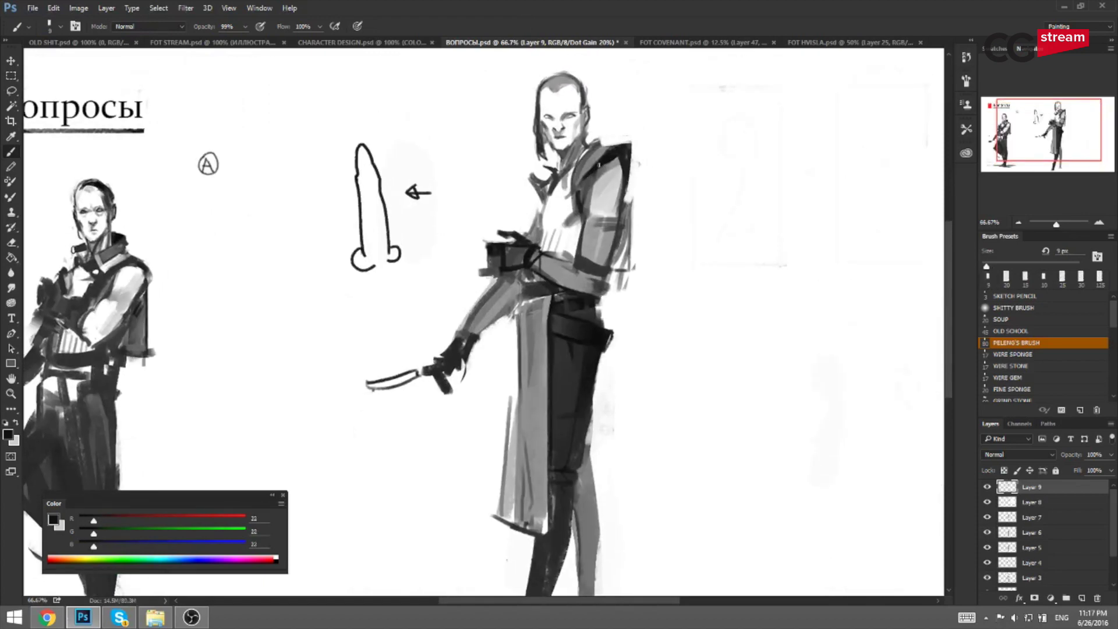
alt+click(599, 155)
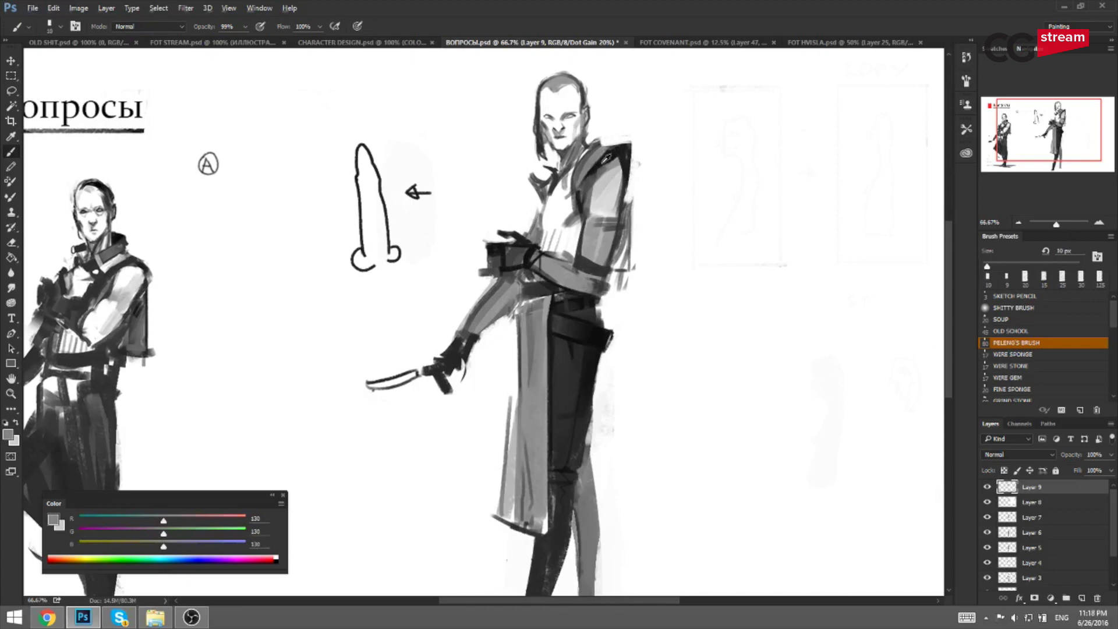
alt+click(605, 156)
key(bracketright)
key(bracketright)
key(bracketright)
key(bracketright)
key(bracketright)
drag(593, 140, 574, 154)
key(ctrl+z)
key(bracketleft)
key(ctrl+z)
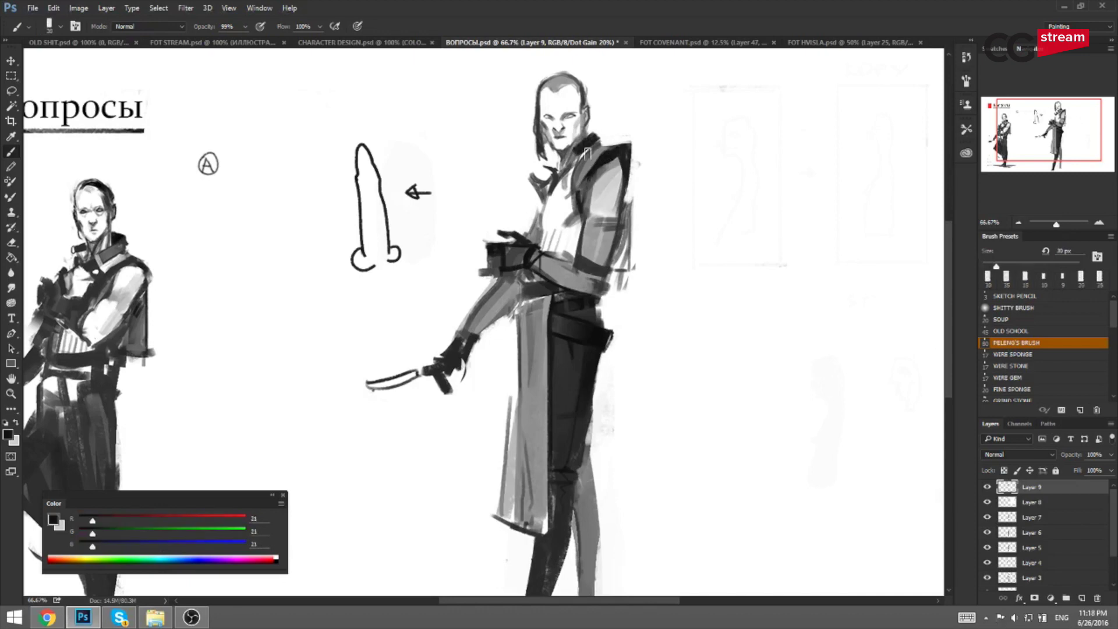
Add small white marks on the dark collar with sampled white at a 7 px brush size.
alt+click(574, 157)
key(bracketleft)
key(bracketleft)
key(bracketleft)
key(bracketleft)
key(bracketleft)
key(bracketleft)
key(bracketleft)
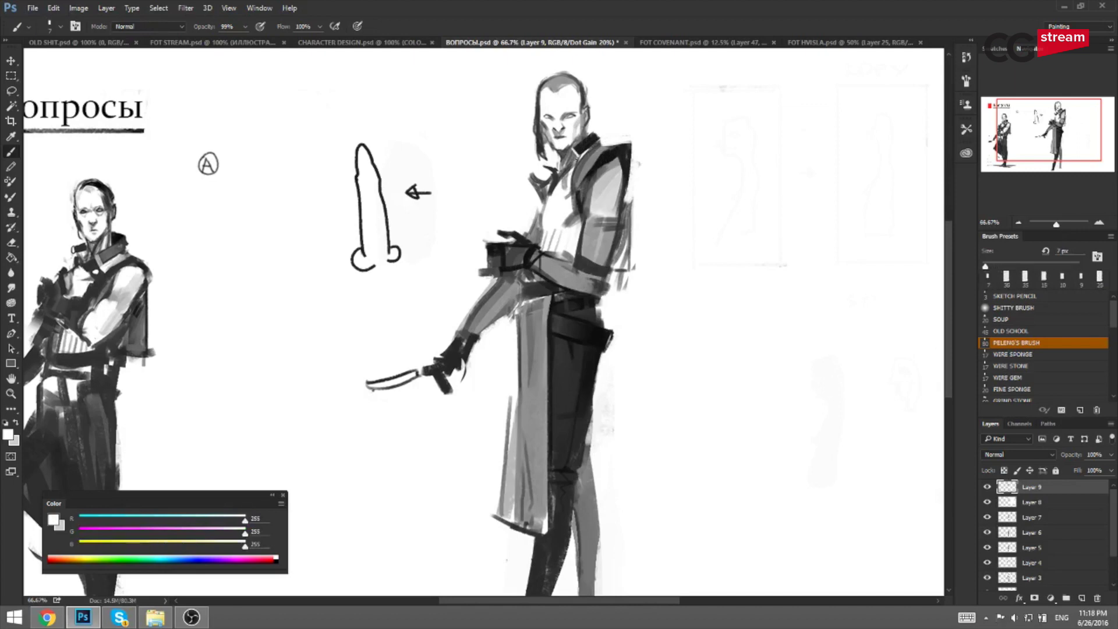
drag(577, 146, 581, 153)
key(ctrl+z)
click(576, 149)
Refine the upper tip of the collar with sampled near-black at a 10 px brush size.
alt+click(590, 142)
alt+click(593, 139)
key(bracketright)
key(bracketright)
key(bracketright)
drag(596, 131, 594, 139)
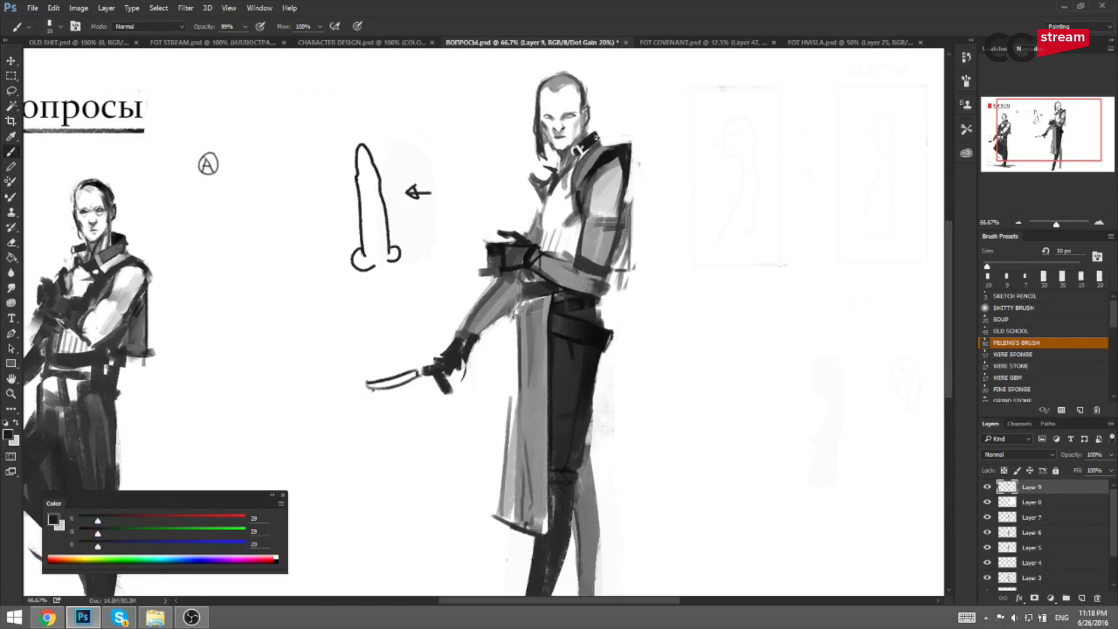
Dab the collar tip with the swapped color, mirror the canvas, and touch up the collar area with sampled tones.
key(x)
key(bracketright)
click(599, 133)
key(F5)
mouse_move(326, 156)
mouse_down()
mouse_move(444, 144)
mouse_move(468, 149)
mouse_move(466, 167)
mouse_move(461, 142)
mouse_up()
alt+click(468, 149)
key(bracketright)
key(bracketleft)
key(x)
key(bracketleft)
Mirror the canvas back, show the whole sheet, and dab the shoulder band with sampled grey using a small brush.
key(ctrl+shift+h)
key(ctrl+minus)
alt+click(588, 166)
key(bracketleft)
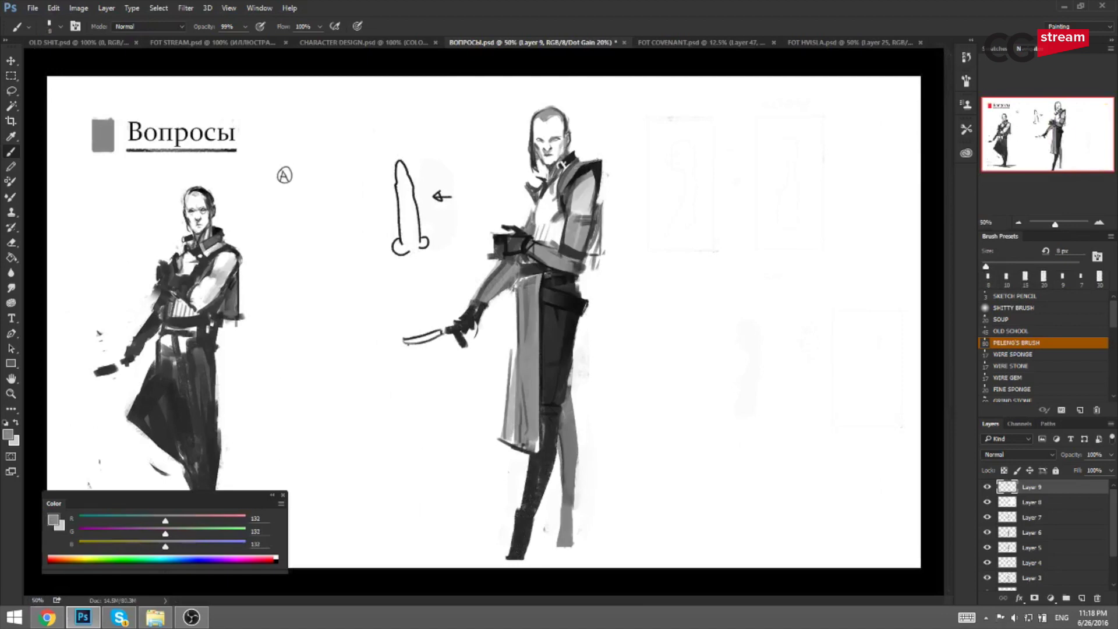
alt+click(591, 166)
click(597, 165)
Try broad mid-grey strokes along the shoulder band with a 50 px brush, undoing each attempt.
alt+click(591, 171)
key(bracketright)
key(bracketright)
key(bracketright)
key(bracketright)
key(bracketright)
key(bracketright)
key(bracketright)
key(bracketright)
drag(590, 170, 576, 183)
key(ctrl+z)
drag(589, 168, 582, 182)
key(ctrl+z)
Mirror the canvas and darken the outer edge of the shoulder and upper arm with near-black at 40 px.
key(ctrl+f)
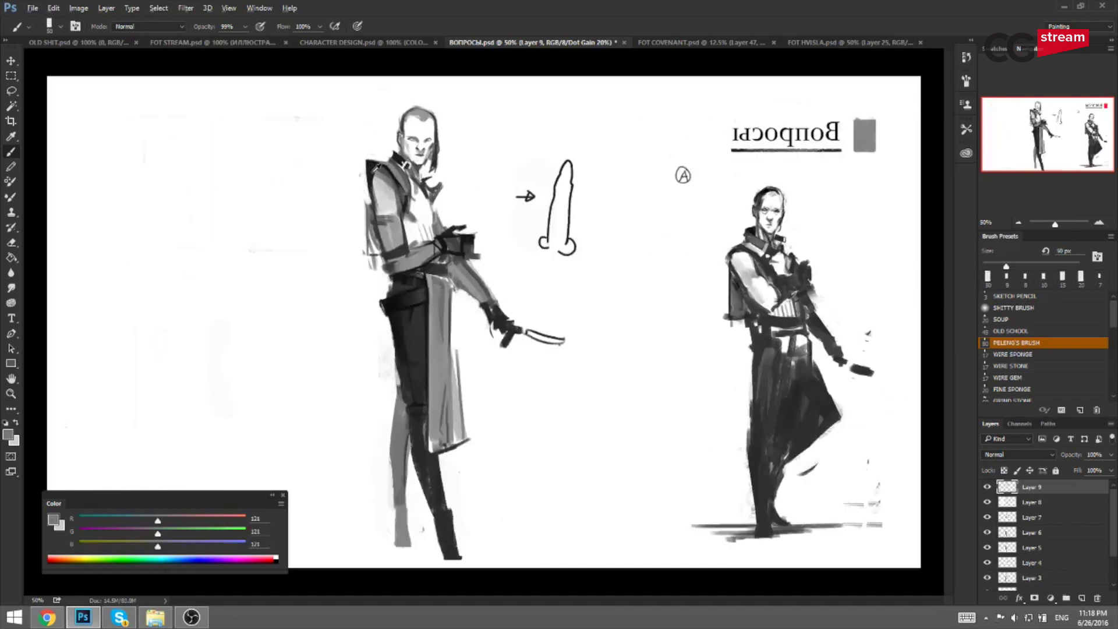
alt+click(372, 165)
key(bracketleft)
drag(372, 170, 371, 202)
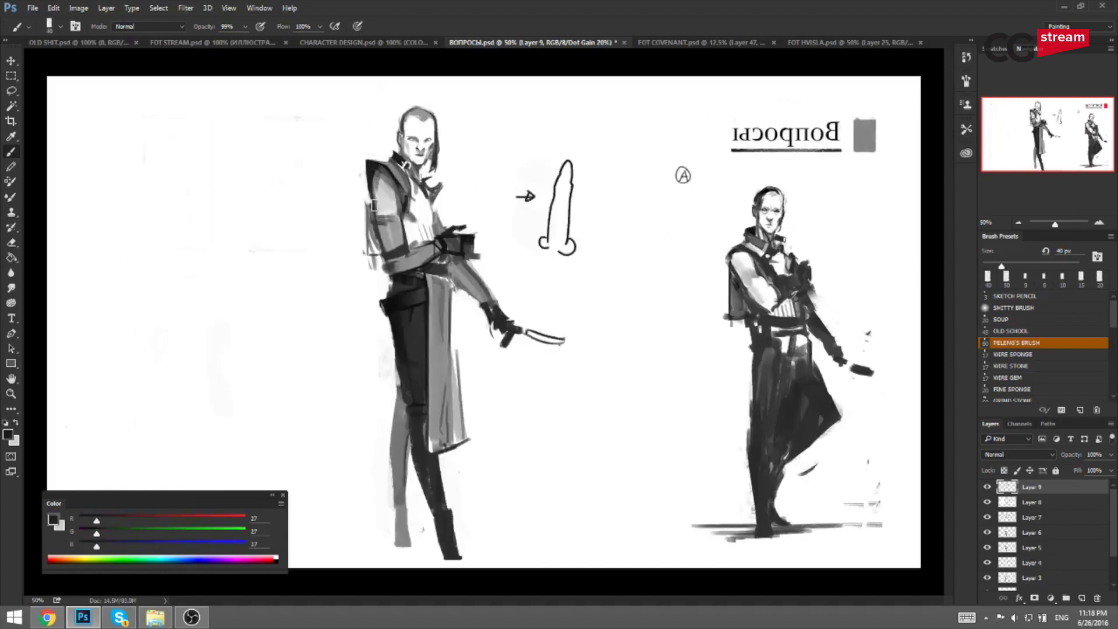
Shade the upper arm with grey tones sampled from it, adjusting the brush size.
alt+click(382, 207)
key(bracketleft)
alt+click(378, 189)
key(bracketleft)
alt+click(376, 185)
key(bracketright)
key(bracketright)
key(bracketright)
Mirror the canvas back and darken the folded forearm with sampled dark grey using a large brush.
key(ctrl+shift+h)
alt+click(581, 202)
key(bracketleft)
key(bracketleft)
key(bracketleft)
alt+click(571, 244)
key(bracketright)
key(bracketright)
key(bracketright)
alt+click(575, 251)
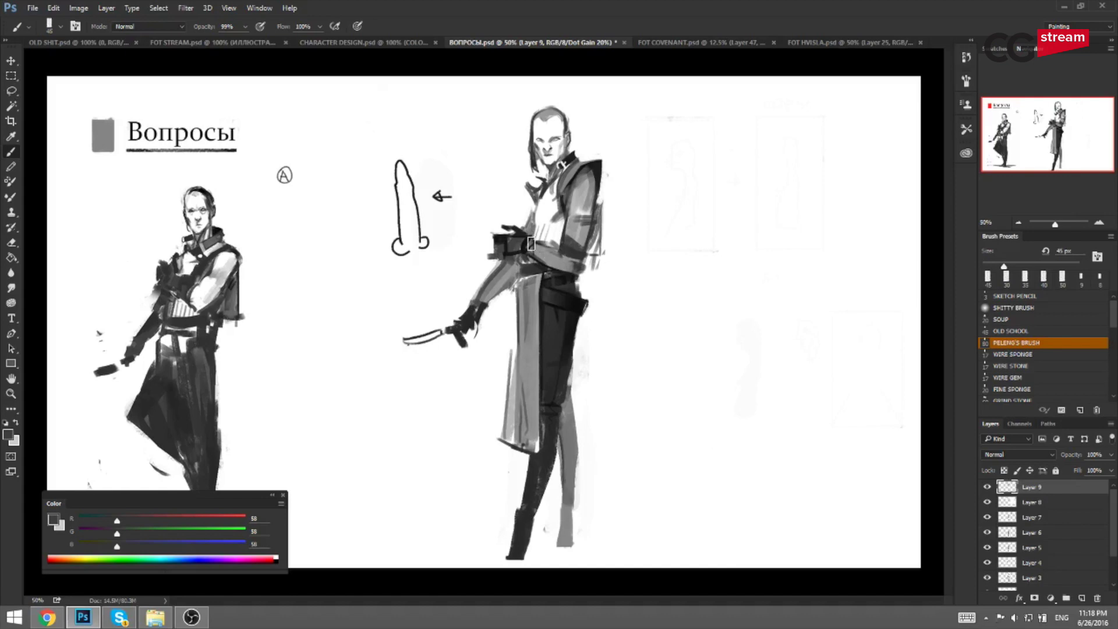
key(bracketright)
drag(567, 266, 582, 262)
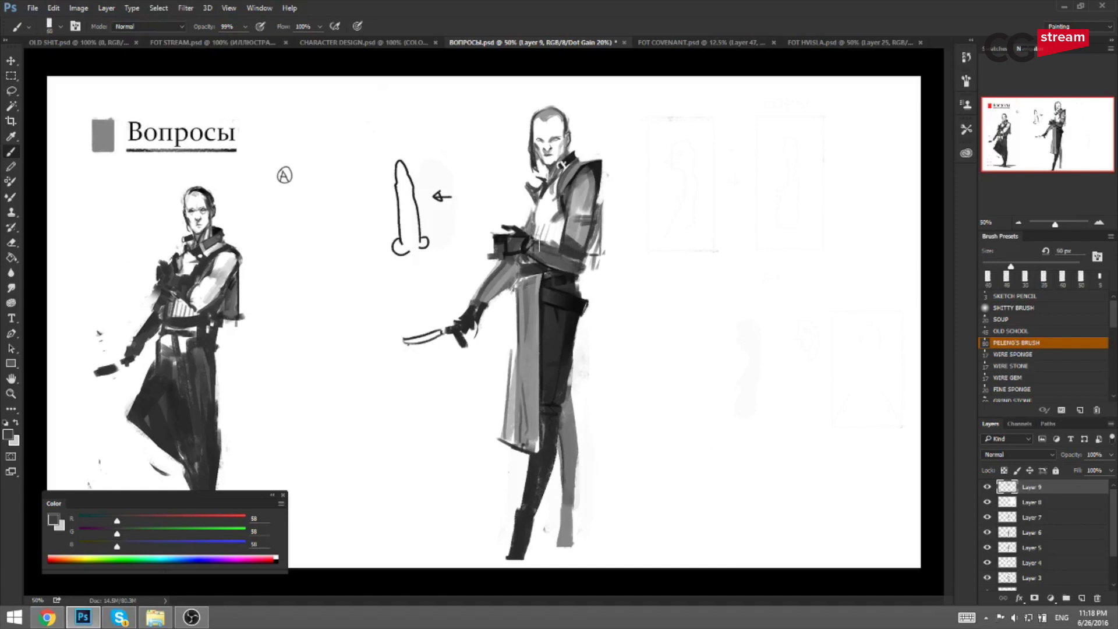
Mirror the canvas and define the wrist of the folded arm with a dark grey 9 px stroke.
key(ctrl+shift+h)
alt+click(437, 241)
key(bracketleft)
key(bracketleft)
key(bracketleft)
key(bracketleft)
key(bracketleft)
key(bracketleft)
key(bracketleft)
key(bracketleft)
key(bracketleft)
drag(438, 238, 443, 247)
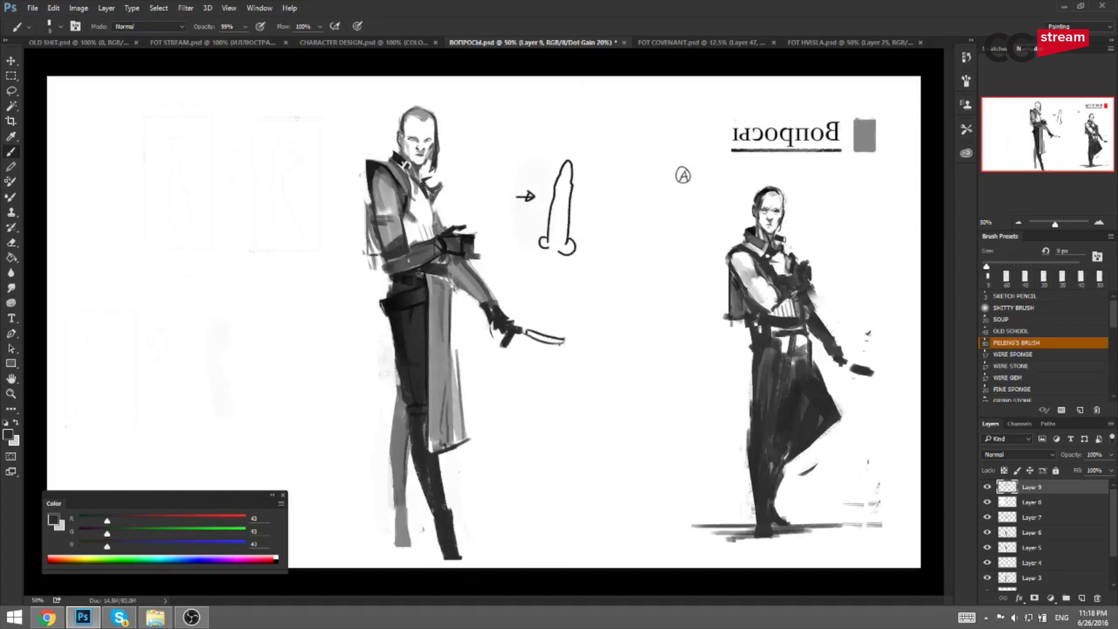
Accent the elbow and underside of the folded forearm with sampled near-black, and mirror the canvas back.
alt+click(445, 237)
key(bracketright)
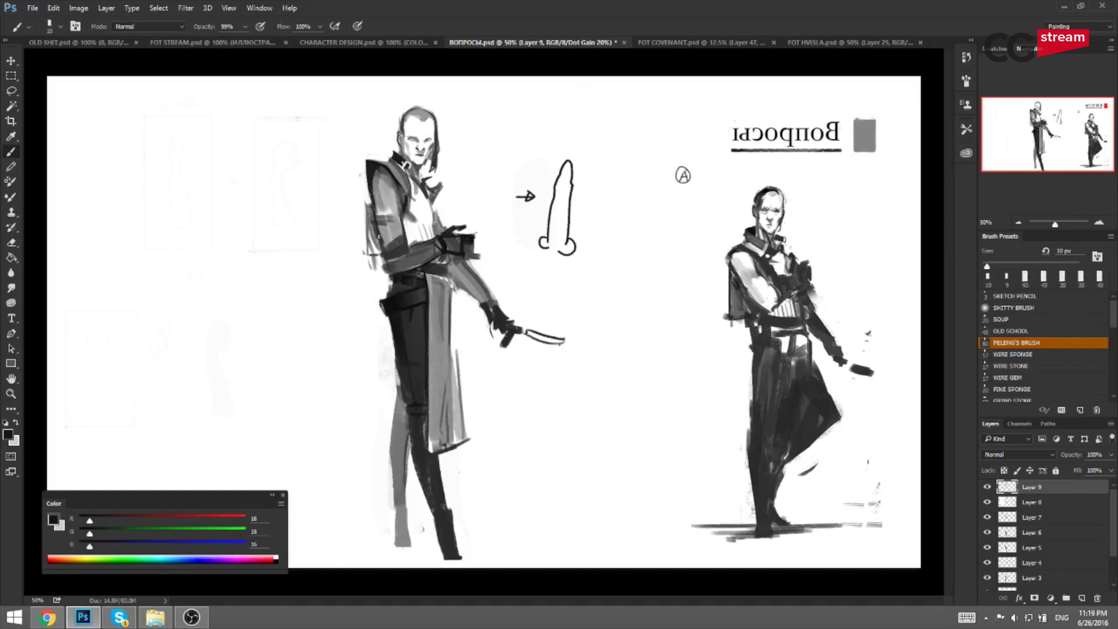
mouse_move(384, 253)
mouse_down()
mouse_move(386, 269)
mouse_move(412, 270)
mouse_up()
key(ctrl+shift+h)
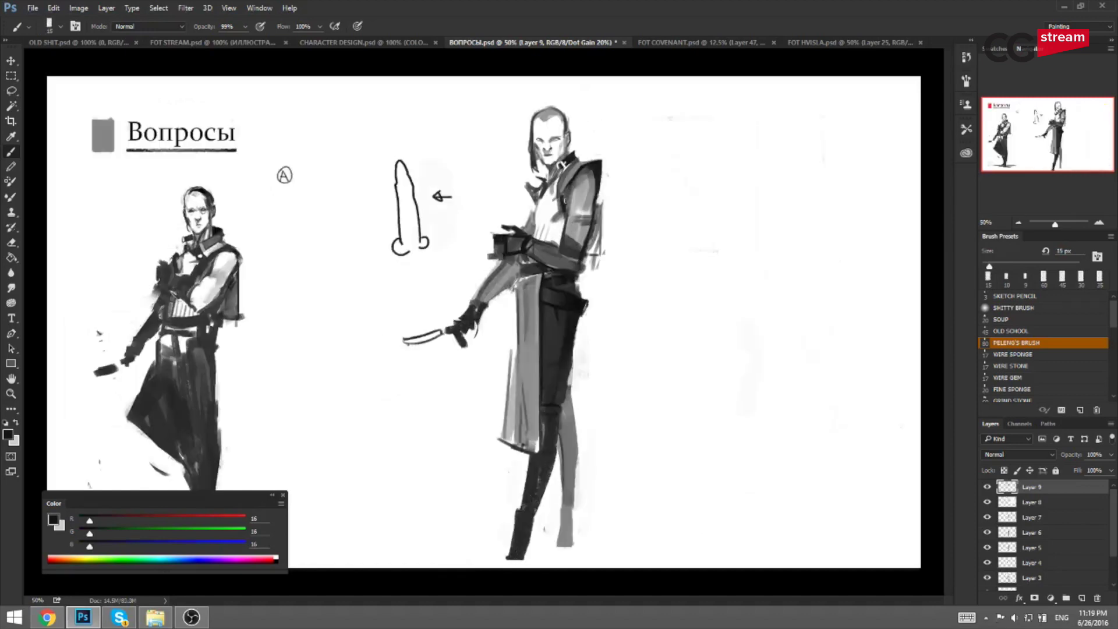
Paint a dark diagonal strap across the standing character's chest and trim the torso beside it with a white brush.
key(h)
key(bracketleft)
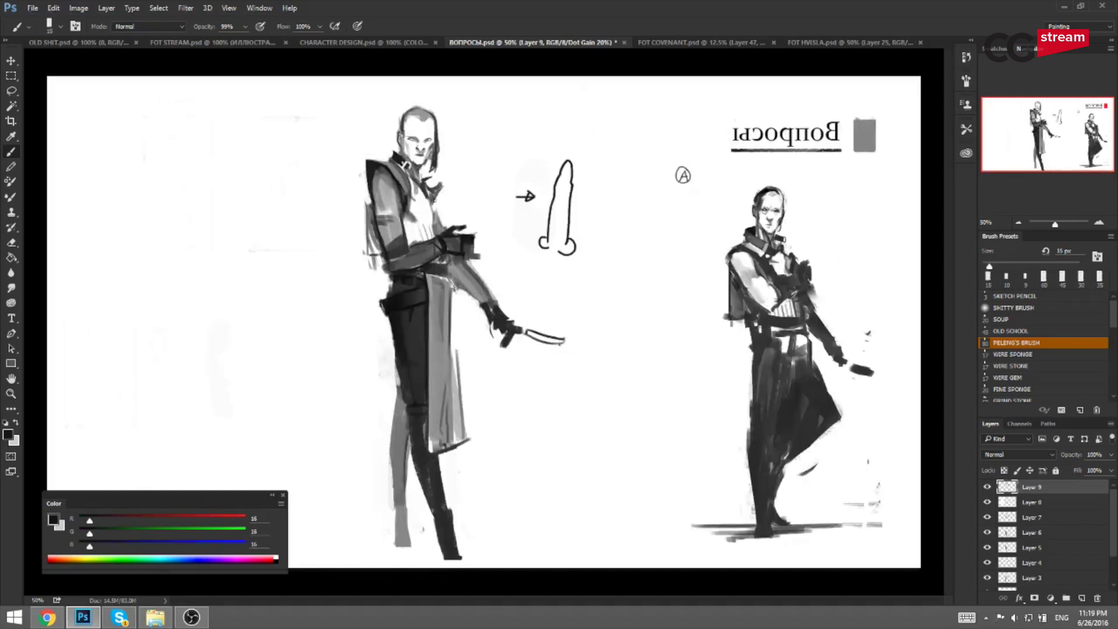
key(h)
key(bracketright)
key(bracketright)
key(bracketright)
key(bracketright)
key(x)
key(bracketleft)
drag(529, 210, 525, 229)
key(bracketleft)
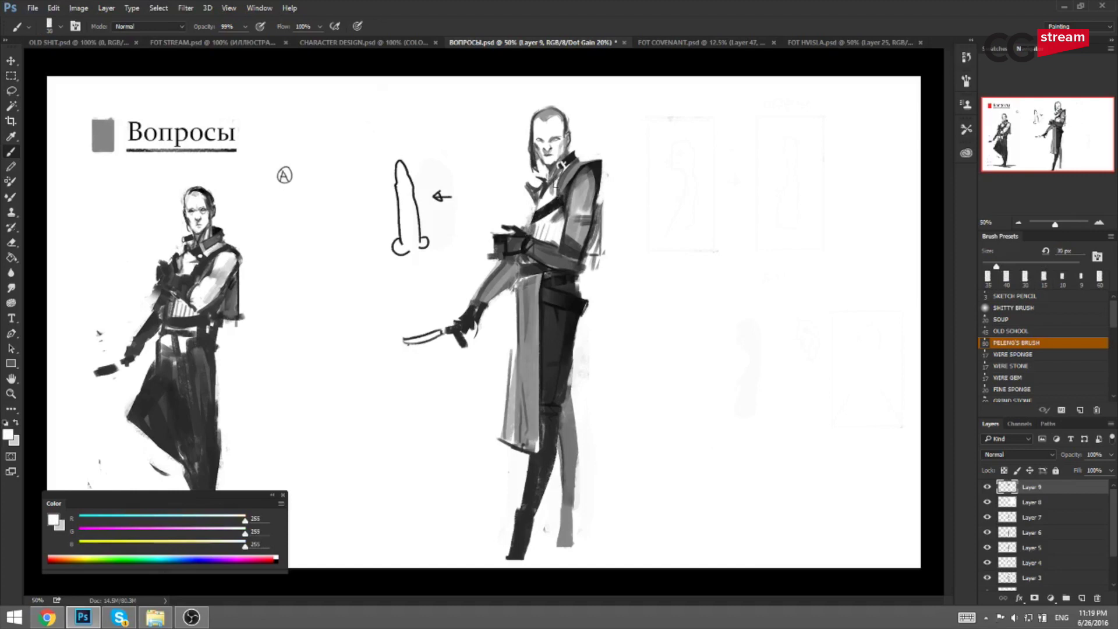
Add small light details to the chest strap and refine it with a sampled near-black 9 px brush, mirroring the canvas to check.
key(bracketleft)
key(bracketleft)
key(bracketleft)
key(bracketleft)
key(bracketleft)
key(ctrl+shift+h)
alt+click(434, 215)
key(bracketright)
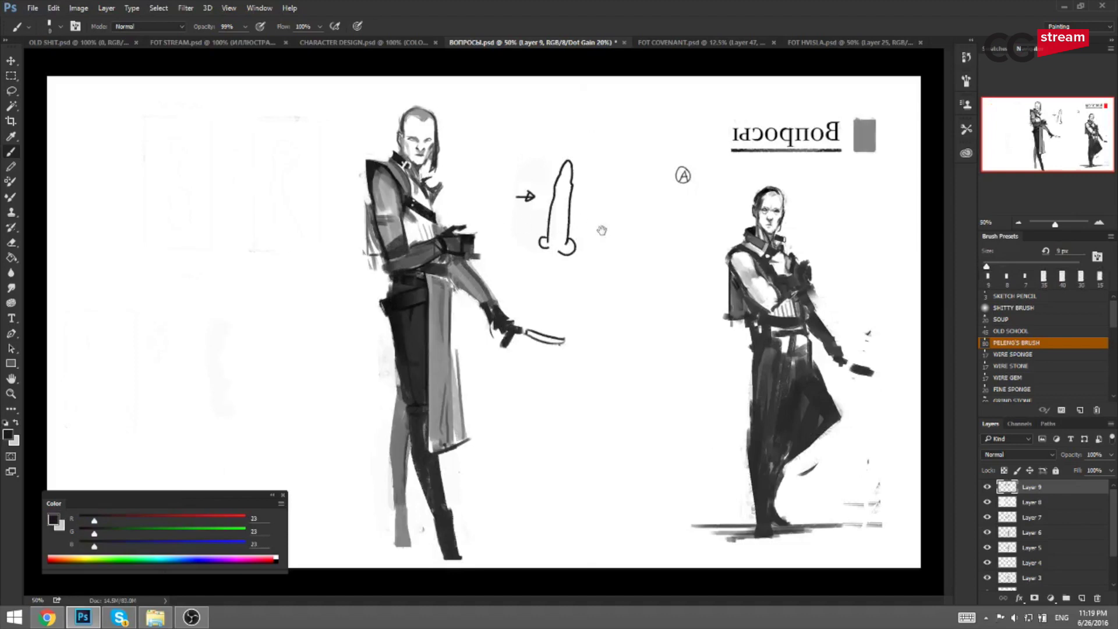
key(h)
key(bracketleft)
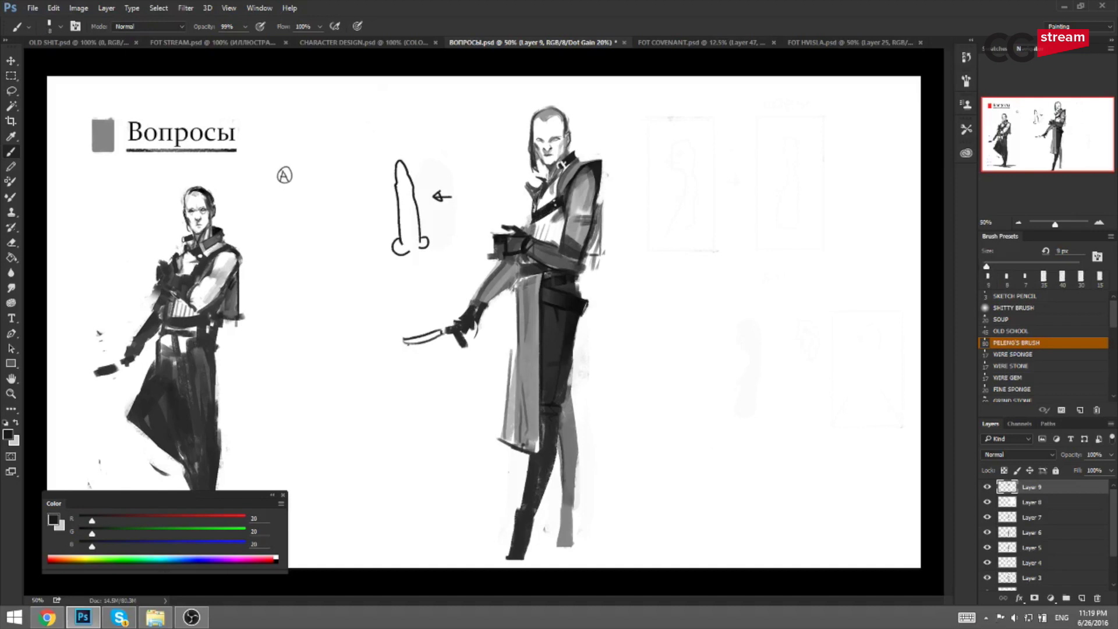
key(h)
key(bracketright)
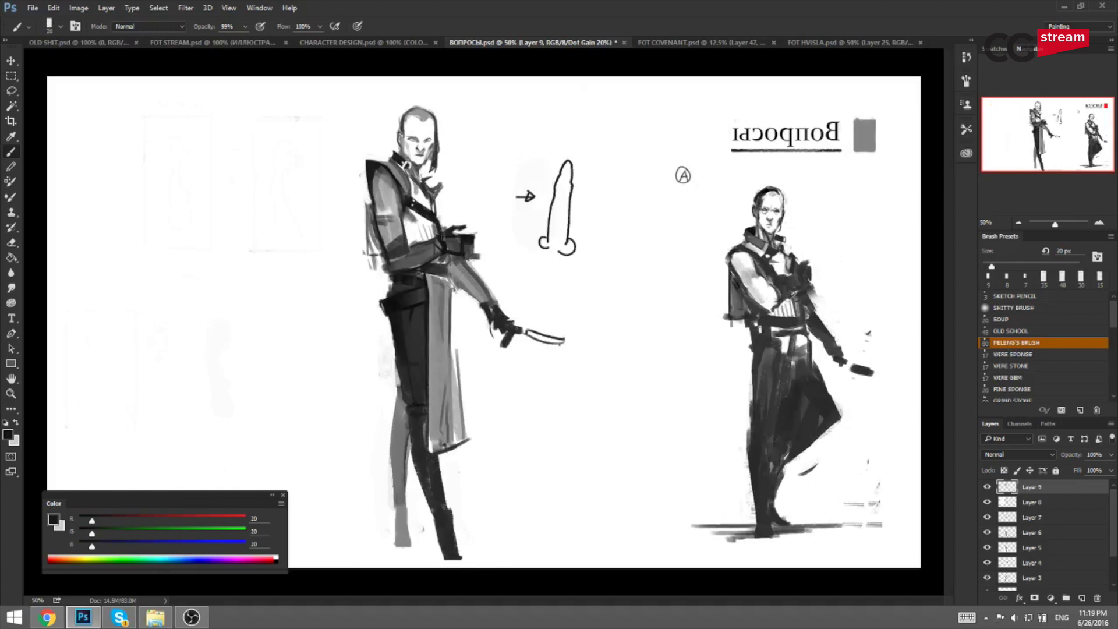
key(ctrl+shift+h)
Shade the standing character's cheek, jaw and chin with grey tones sampled from the face, using a brush of about 9 px.
key(ctrl+plus)
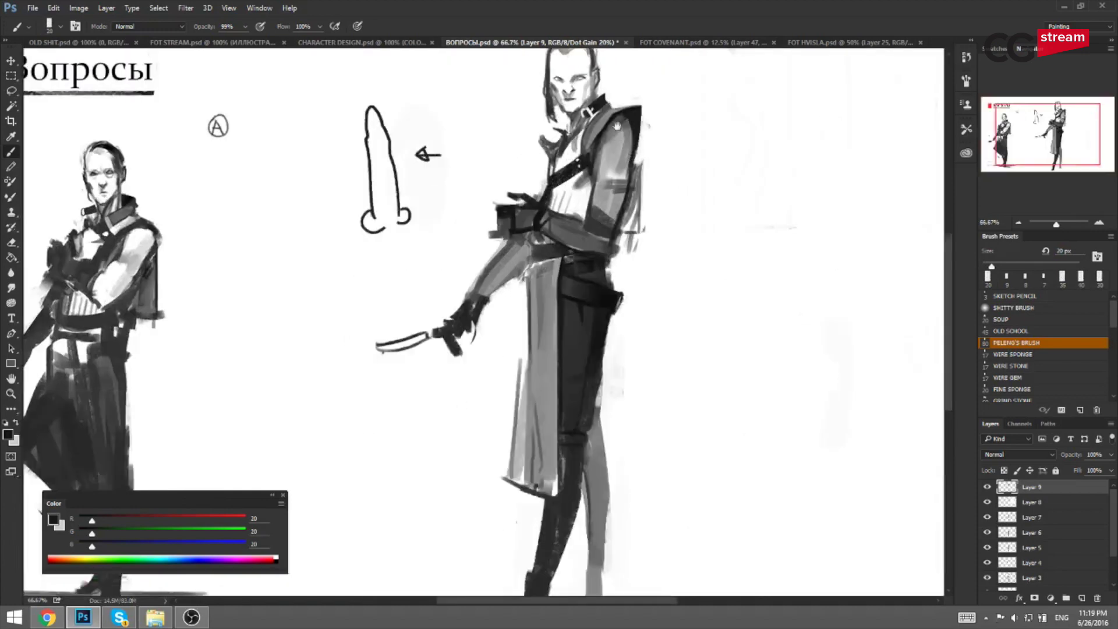
drag(559, 105, 517, 244)
key(ctrl+plus)
key(bracketleft)
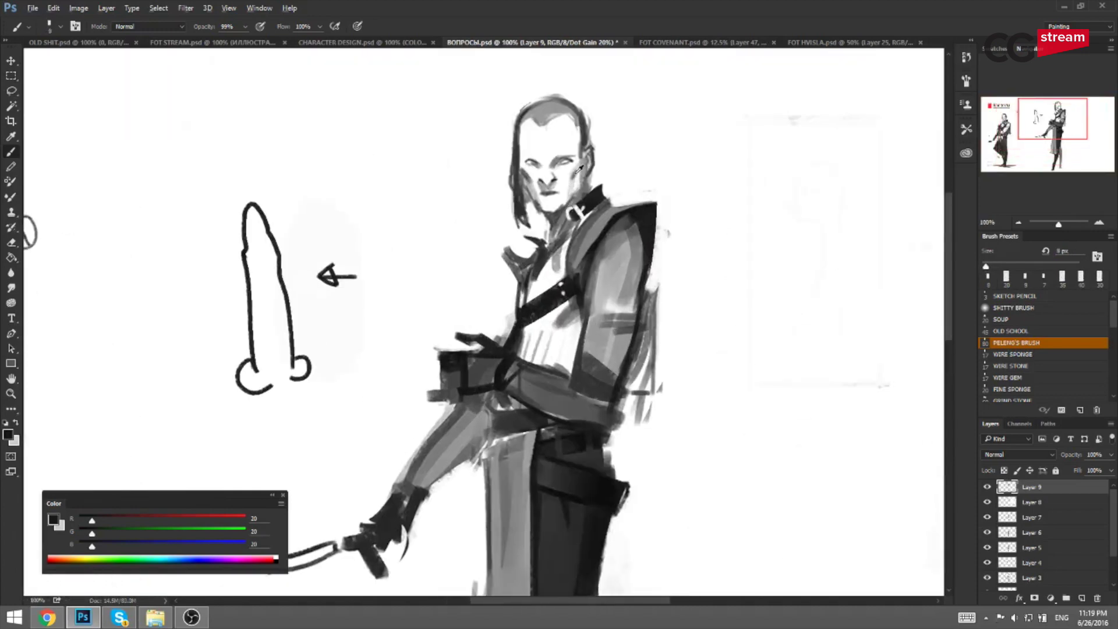
alt+click(577, 172)
alt+click(574, 177)
key(bracketright)
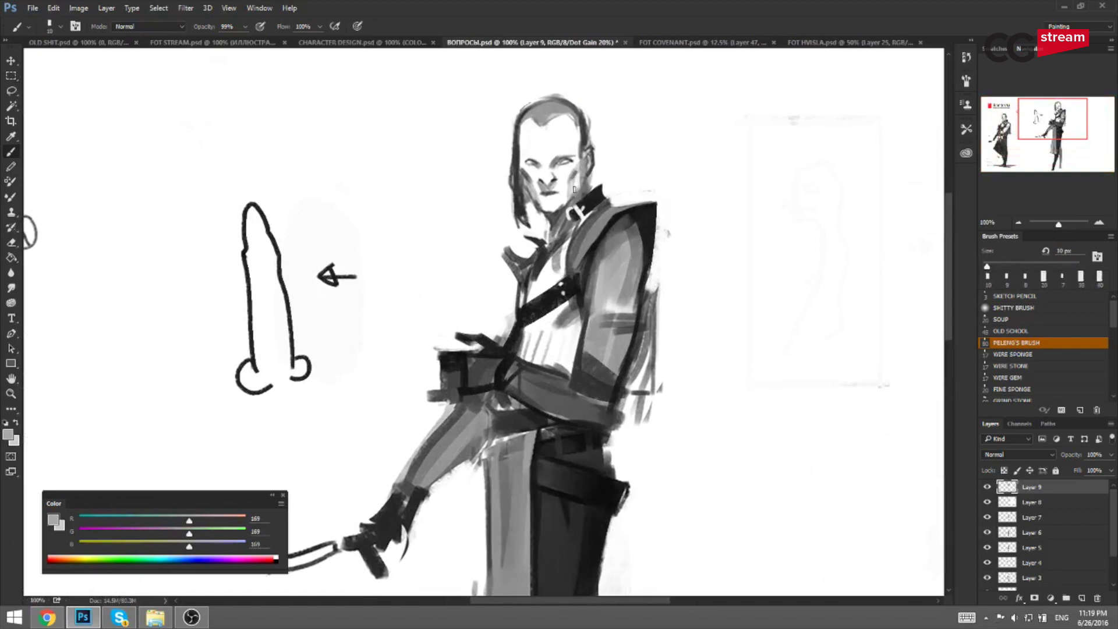
key(bracketleft)
alt+click(550, 198)
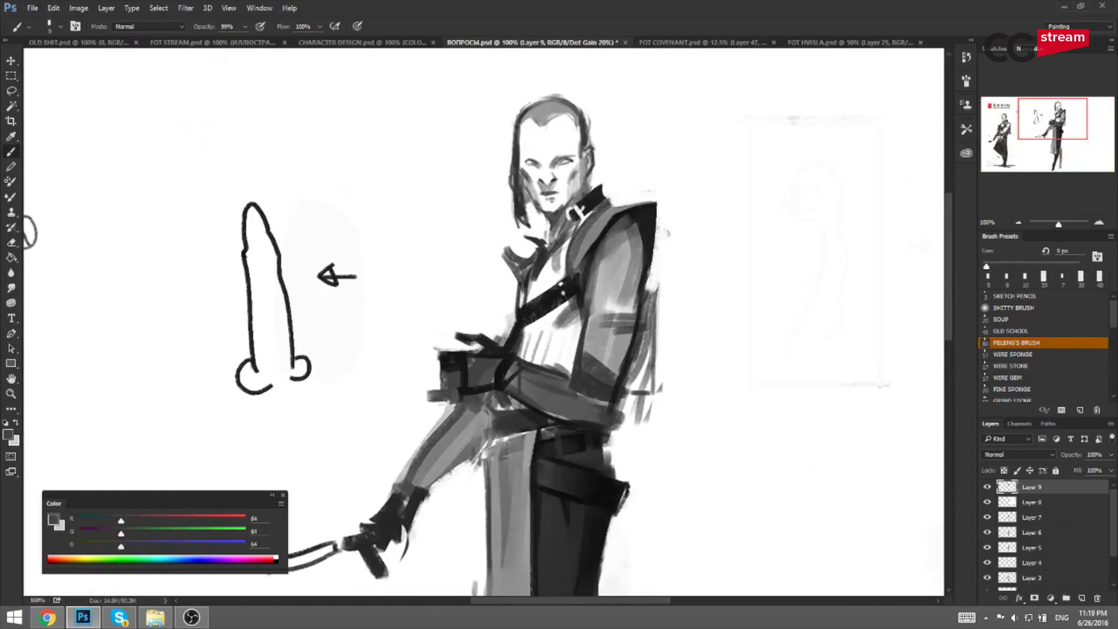
Darken the eye with small near-black strokes sampled from the collar, using a 5 px brush.
alt+click(565, 165)
alt+click(596, 201)
click(565, 160)
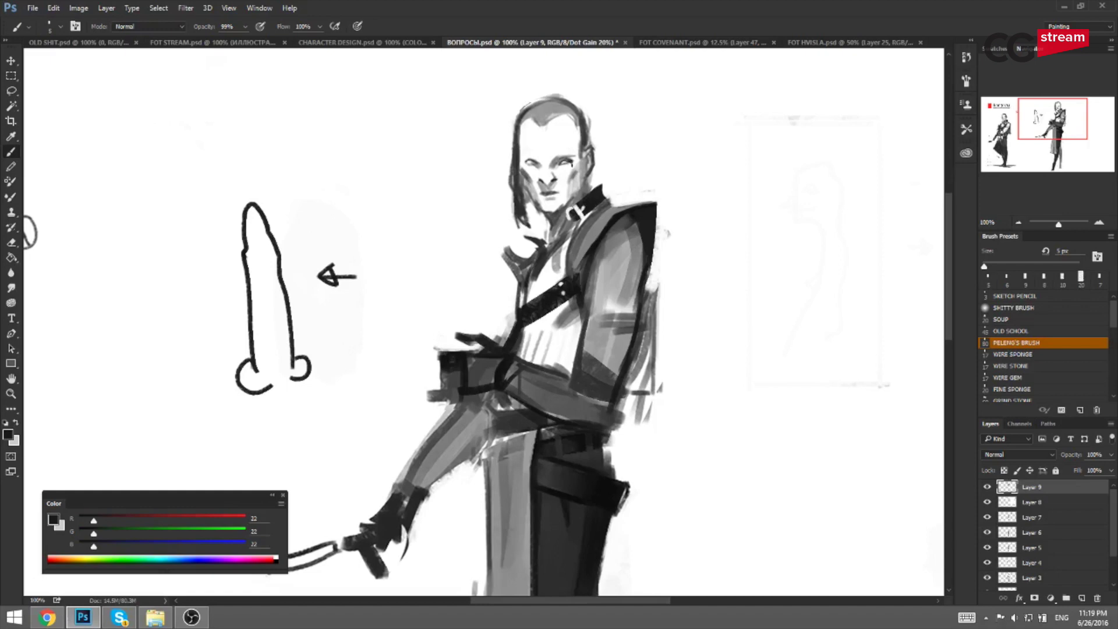
key(bracketright)
click(558, 165)
Mirror the canvas and refine both eyes with sampled grey and near-black strokes.
key(F2)
mouse_move(464, 195)
mouse_down()
mouse_move(506, 182)
mouse_move(702, 176)
mouse_up()
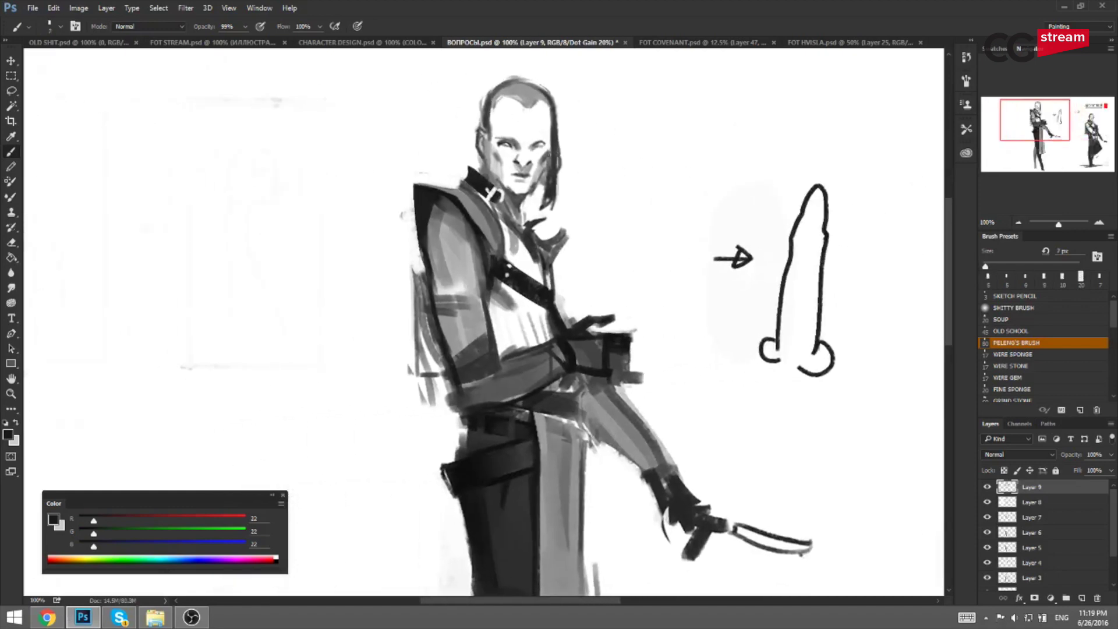
alt+click(502, 141)
key(bracketleft)
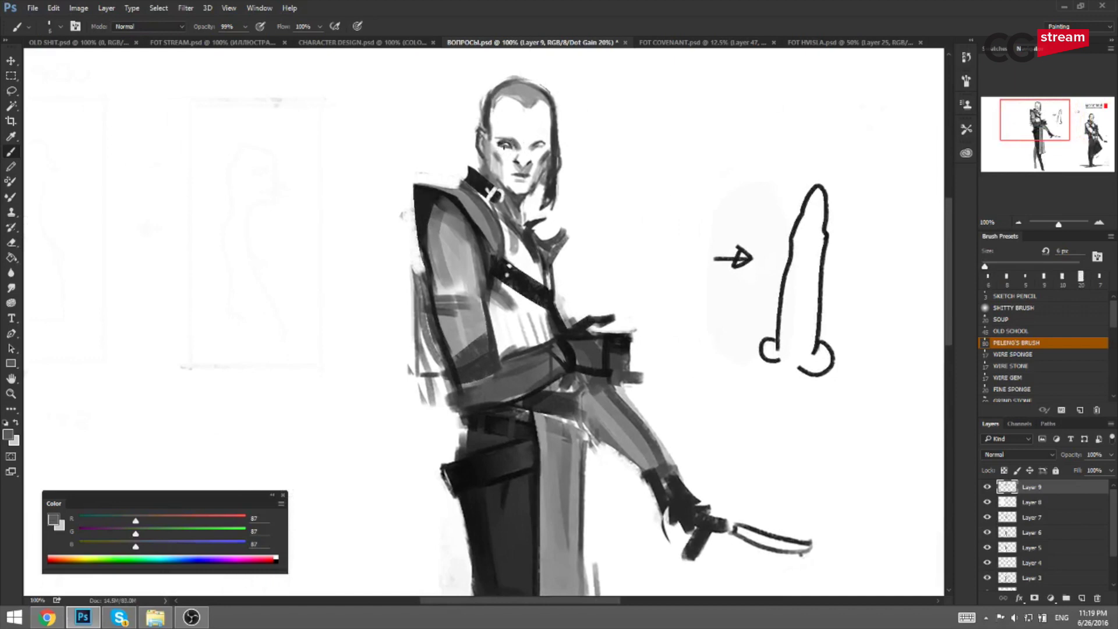
alt+click(433, 192)
drag(531, 149, 539, 144)
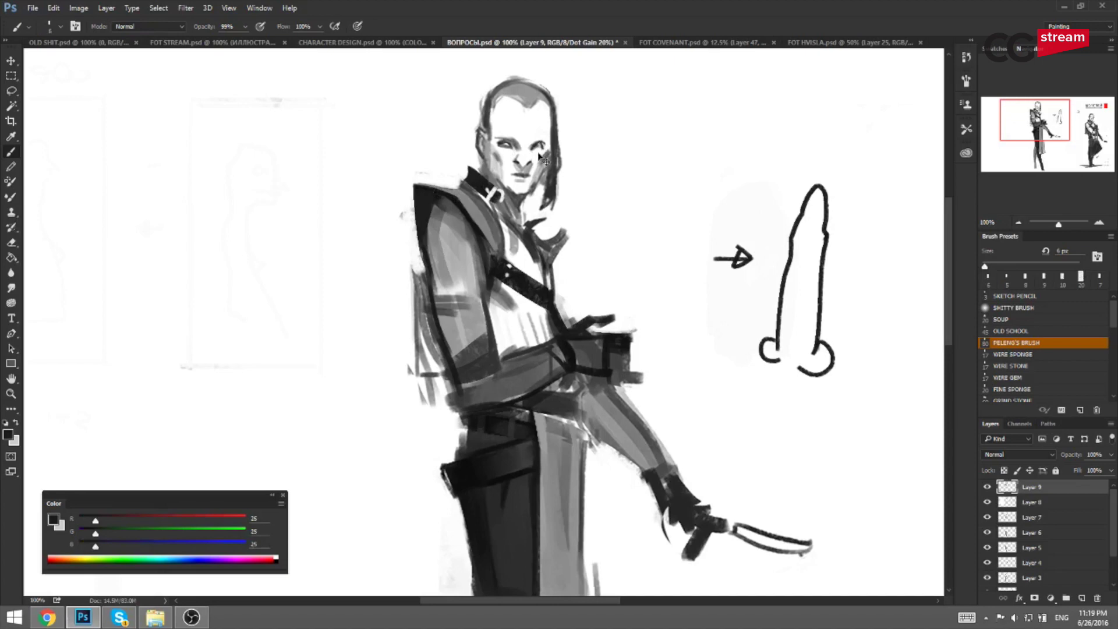
Mirror the canvas back and touch up the upper end of the chest strap with the 5 px brush.
key(ctrl+shift+h)
drag(734, 157, 613, 161)
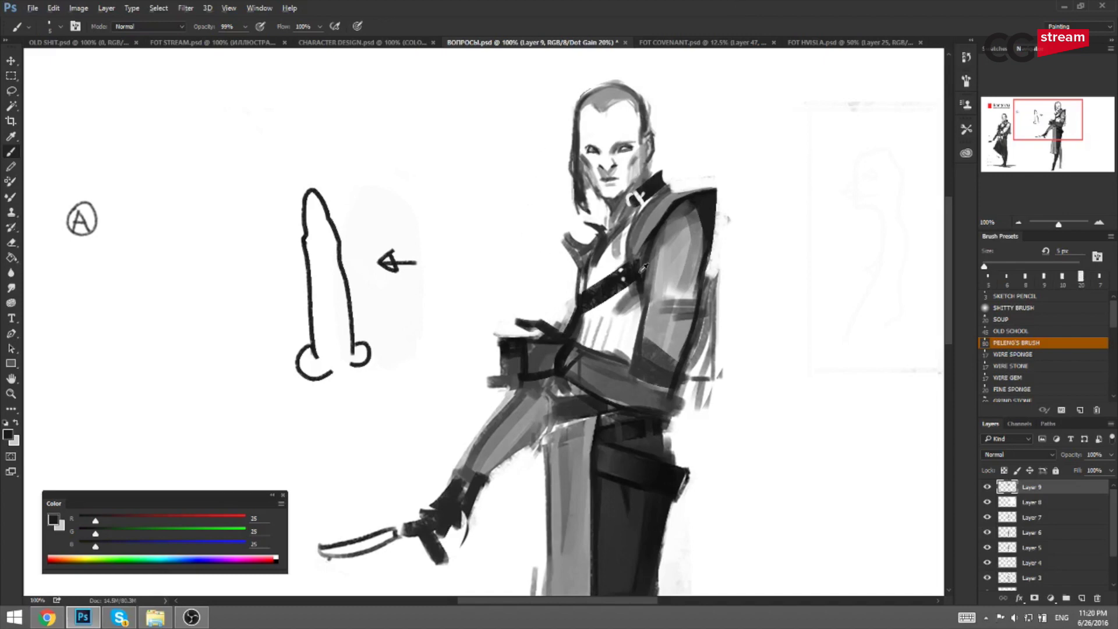
key(x)
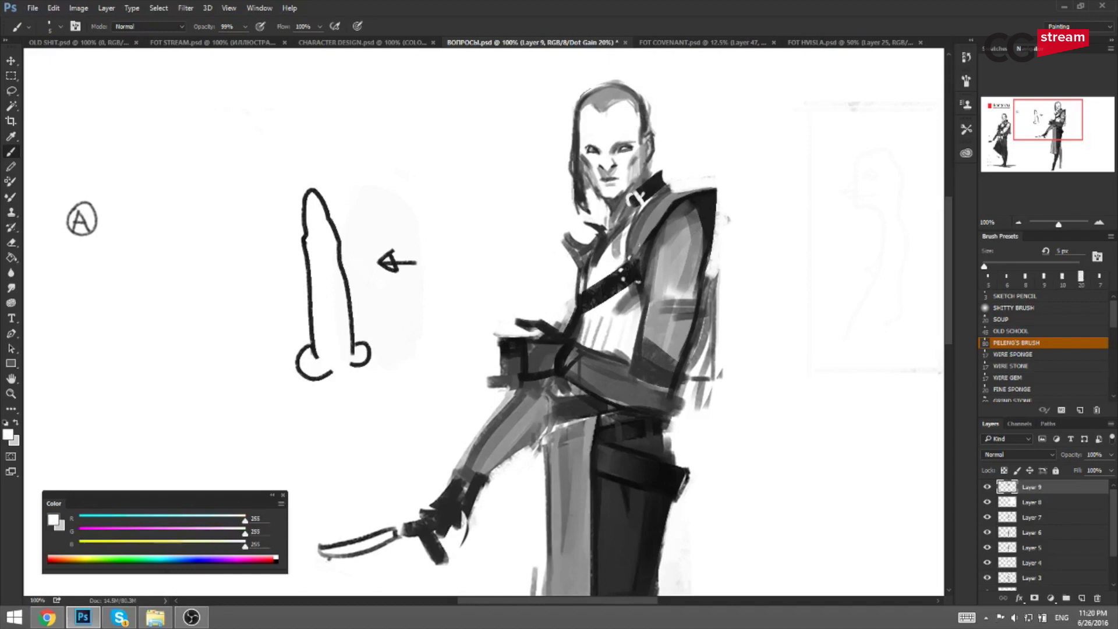
Mirror the canvas, touch up the shoulder edge with dark grey sampled from it, and mirror the canvas back.
key(ctrl+minus)
key(ctrl+shift+h)
drag(383, 280, 453, 232)
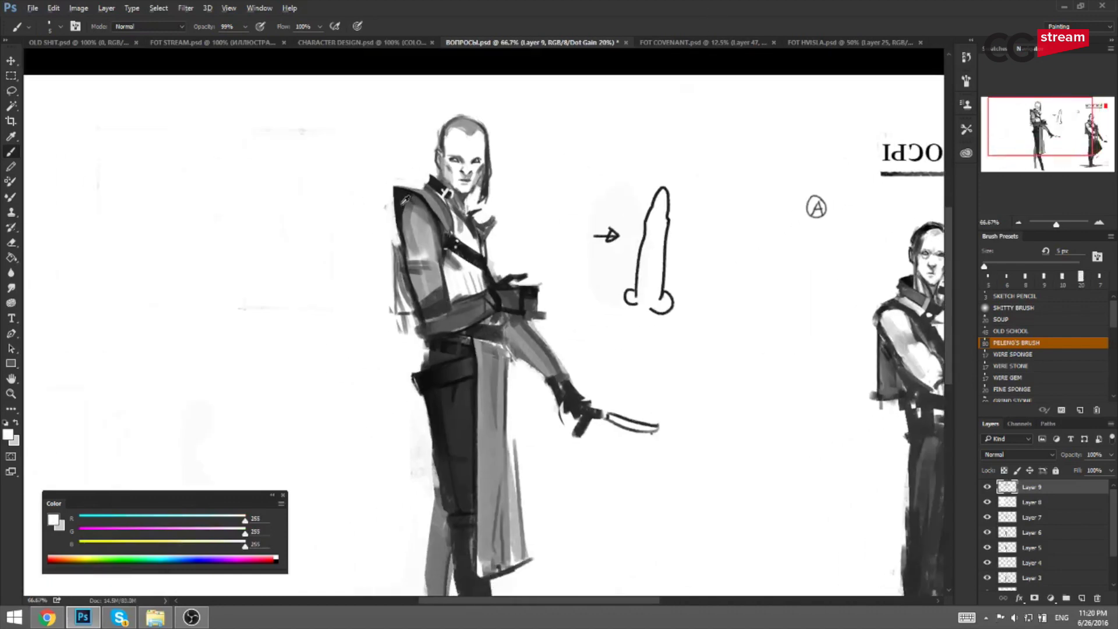
alt+click(406, 200)
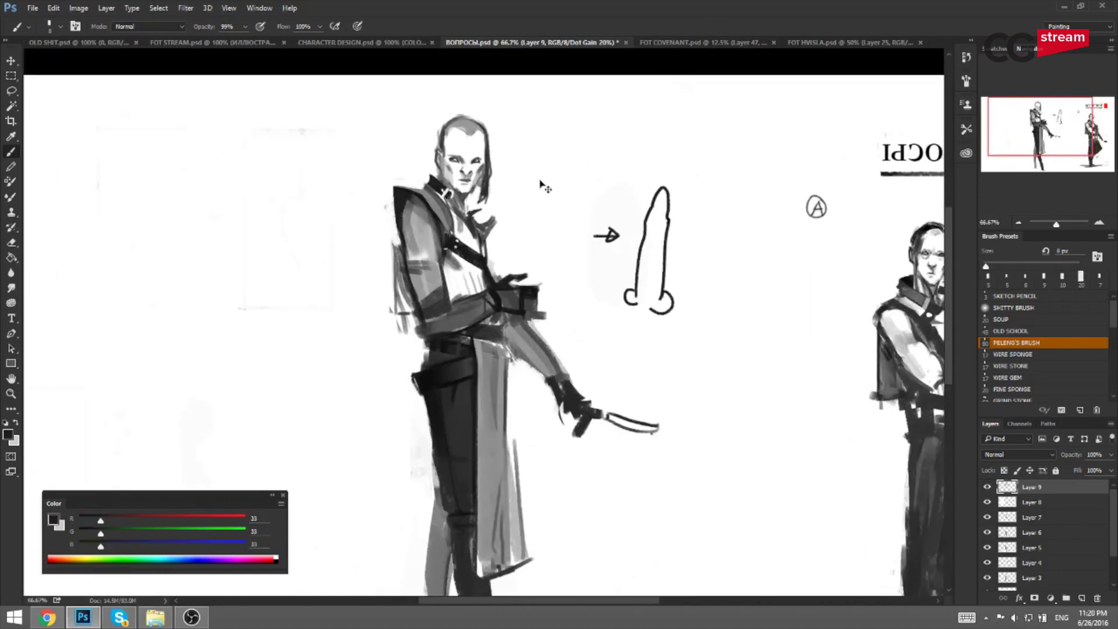
key(ctrl+shift+h)
drag(538, 185, 501, 180)
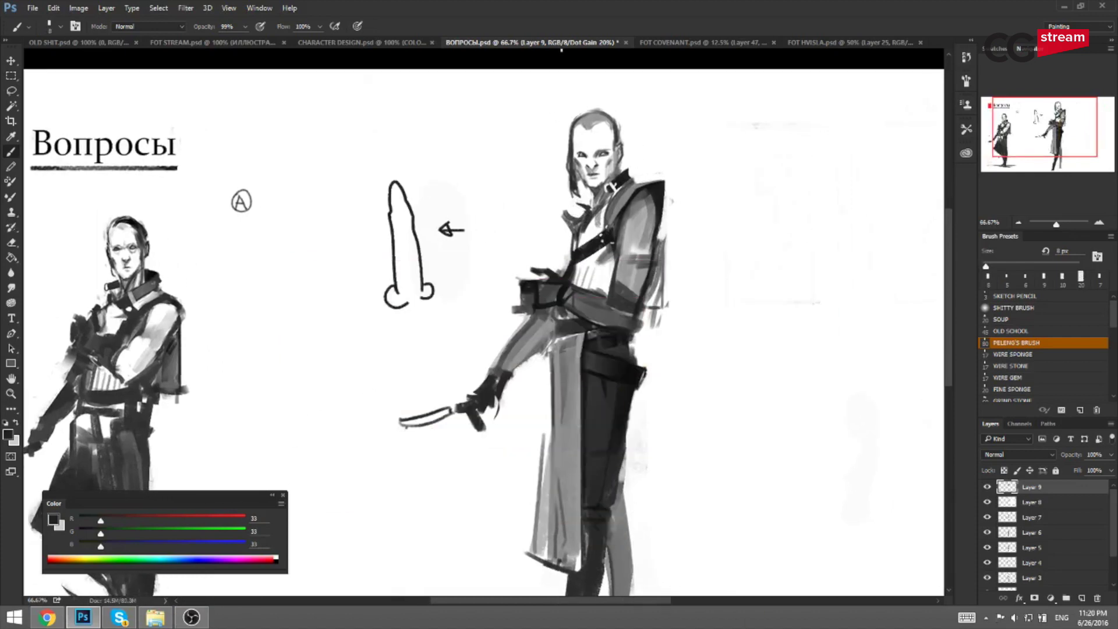
Erase the outlined shape and arrow beside the standing character with a large white brush.
alt+click(479, 204)
key(bracketright)
key(bracketright)
key(bracketright)
key(bracketright)
key(bracketright)
key(bracketright)
key(bracketright)
key(bracketright)
key(bracketright)
key(bracketright)
key(bracketright)
key(bracketright)
key(bracketright)
key(bracketright)
key(bracketright)
key(bracketright)
drag(392, 204, 443, 274)
key(bracketleft)
key(bracketleft)
key(bracketleft)
key(bracketleft)
key(bracketleft)
key(bracketleft)
key(bracketleft)
key(bracketleft)
key(bracketleft)
key(bracketleft)
key(bracketleft)
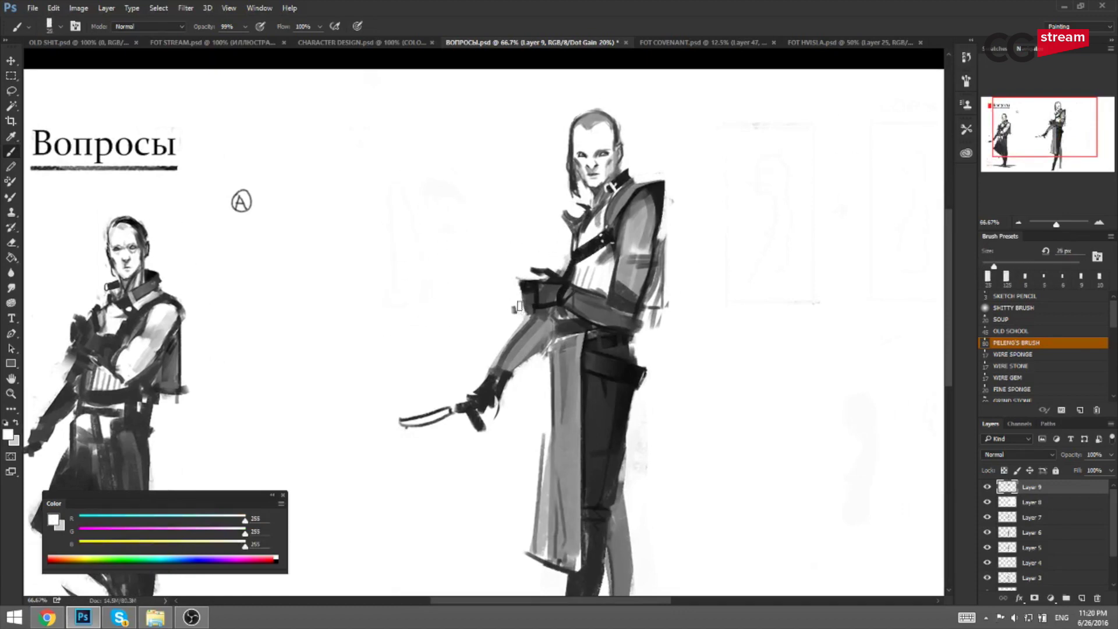
Mirror the canvas, clean up the edge behind the shoulder and arm with sampled near-white at 40 px, and mirror it back.
alt+click(519, 304)
key(bracketleft)
key(bracketleft)
scroll(517, 179, down, 1)
key(ctrl+shift+h)
drag(370, 138, 443, 126)
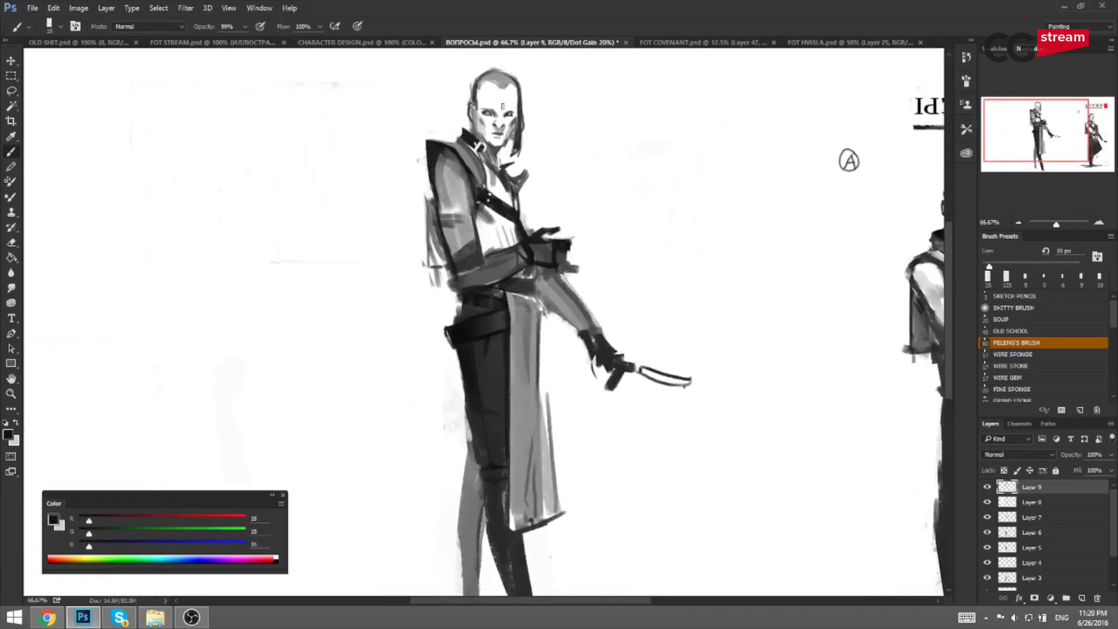
alt+click(440, 128)
key(bracketright)
key(bracketright)
key(bracketright)
key(bracketright)
mouse_move(421, 169)
mouse_down()
mouse_move(441, 134)
mouse_move(417, 200)
mouse_up()
alt+click(440, 128)
alt+click(440, 133)
key(bracketright)
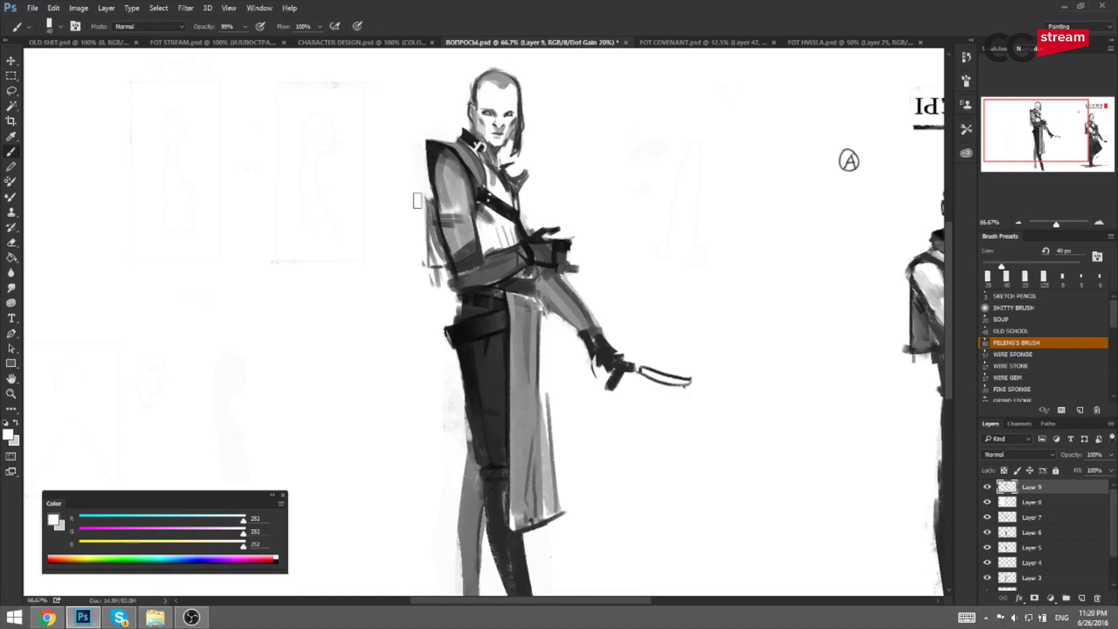
key(ctrl+shift+h)
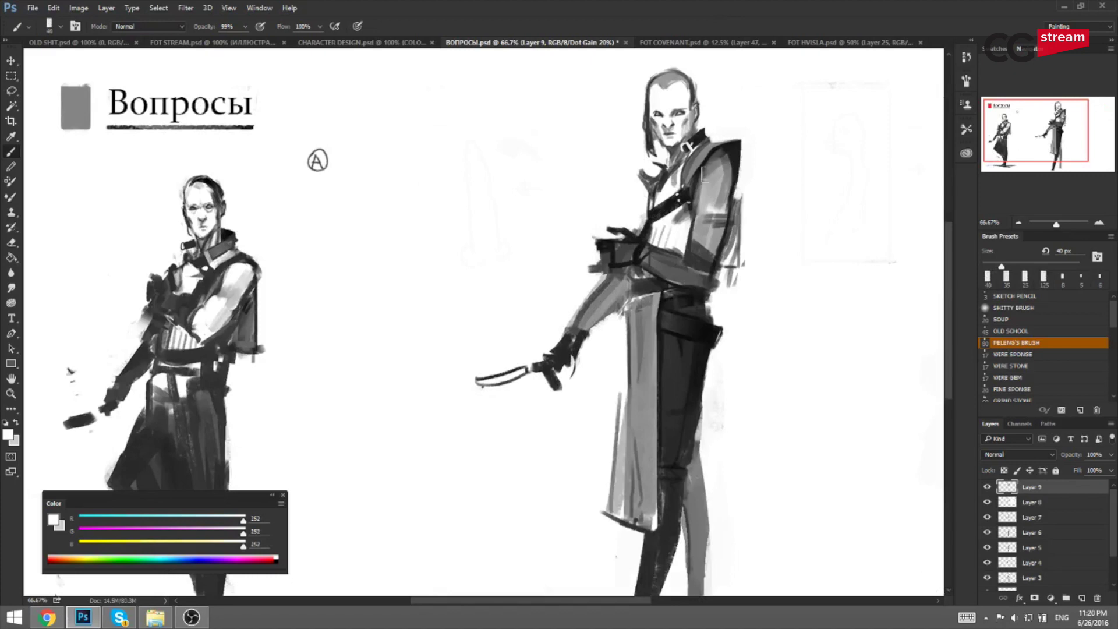
Define the belt and its buckle below the folded forearm with sampled dark greys, and mirror the canvas.
drag(704, 174, 639, 155)
alt+click(600, 289)
key(bracketleft)
key(bracketleft)
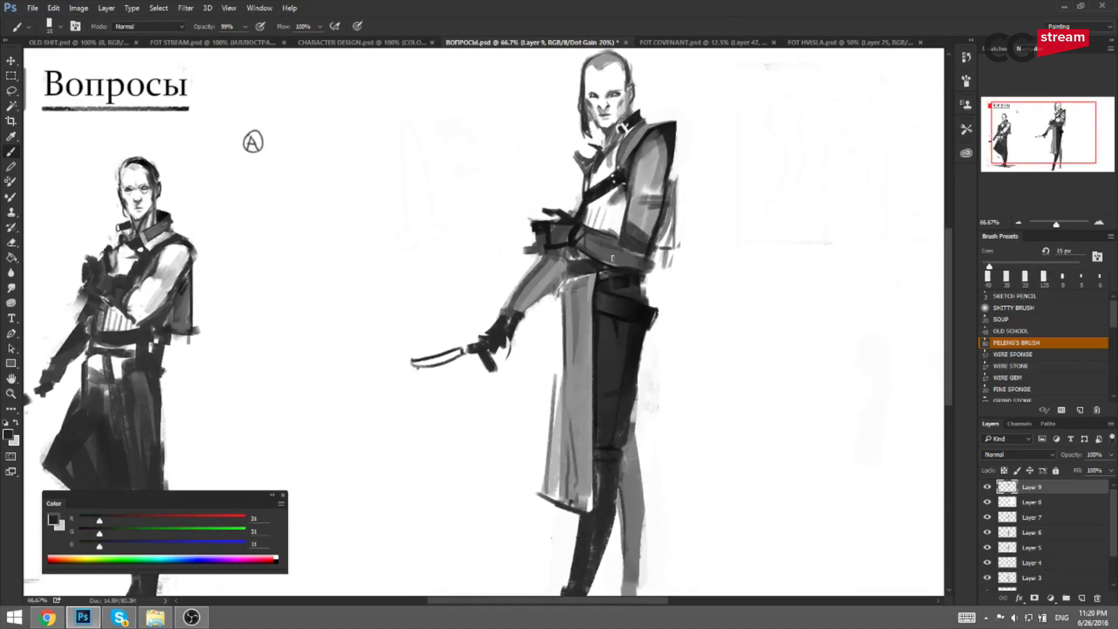
key(bracketright)
key(bracketright)
key(bracketright)
key(bracketright)
drag(573, 270, 593, 266)
key(bracketright)
alt+click(593, 265)
key(bracketleft)
key(bracketleft)
key(bracketleft)
key(bracketleft)
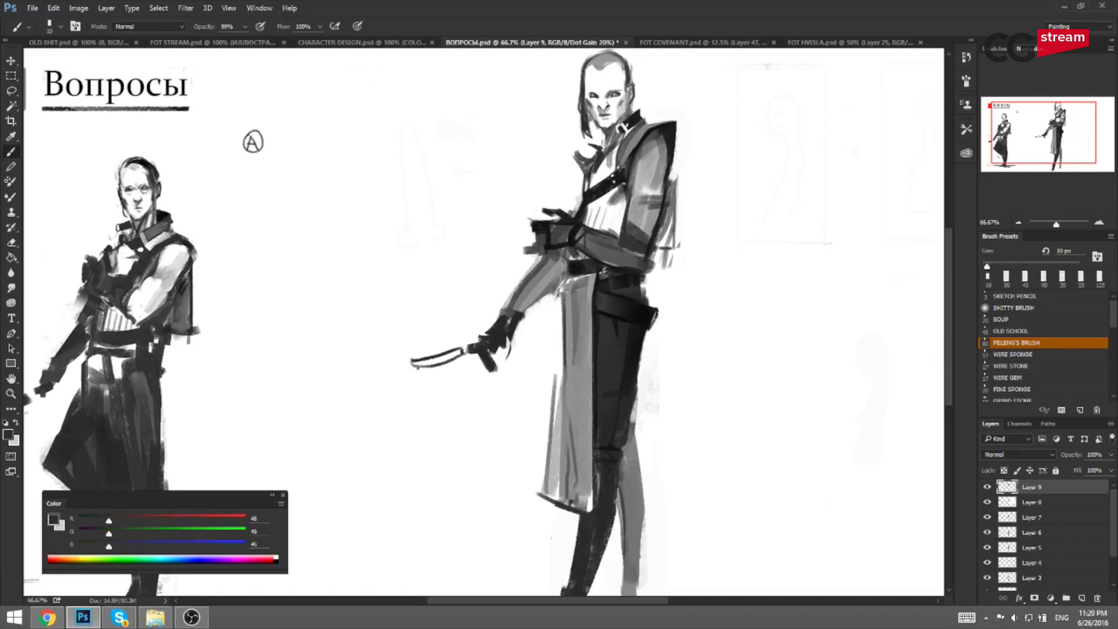
key(ctrl+shift+h)
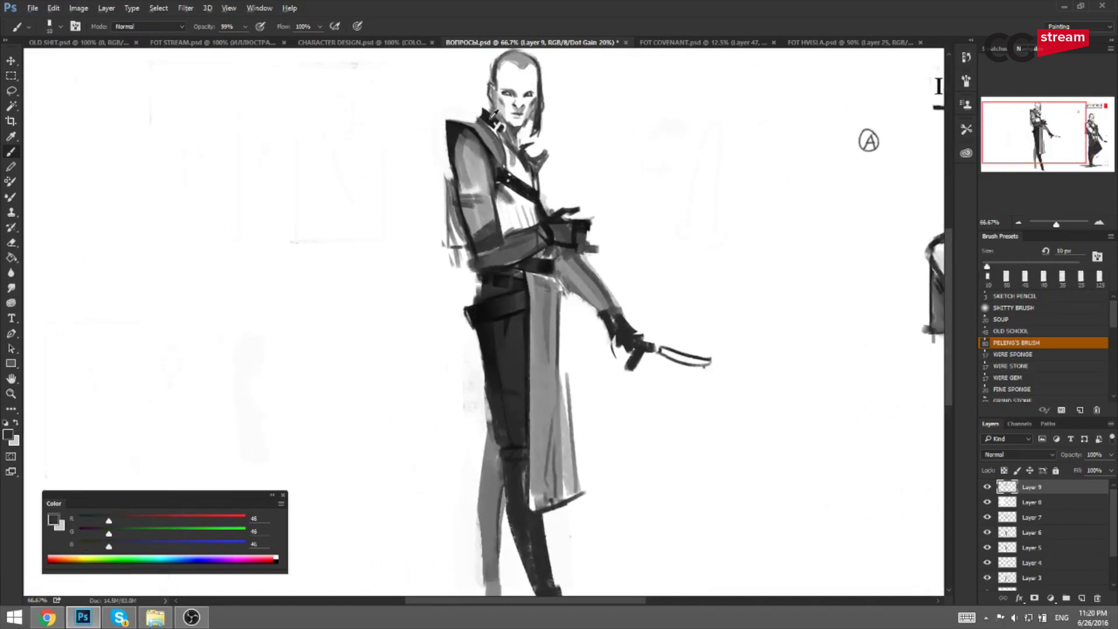
Try to trim the collar edge with a 35 px white brush, undo the strokes, and mirror the canvas back.
key(x)
key(bracketright)
key(bracketright)
key(bracketright)
key(bracketright)
key(bracketright)
key(ctrl+z)
mouse_move(491, 120)
mouse_down()
mouse_move(506, 135)
mouse_move(493, 130)
mouse_up()
key(ctrl+z)
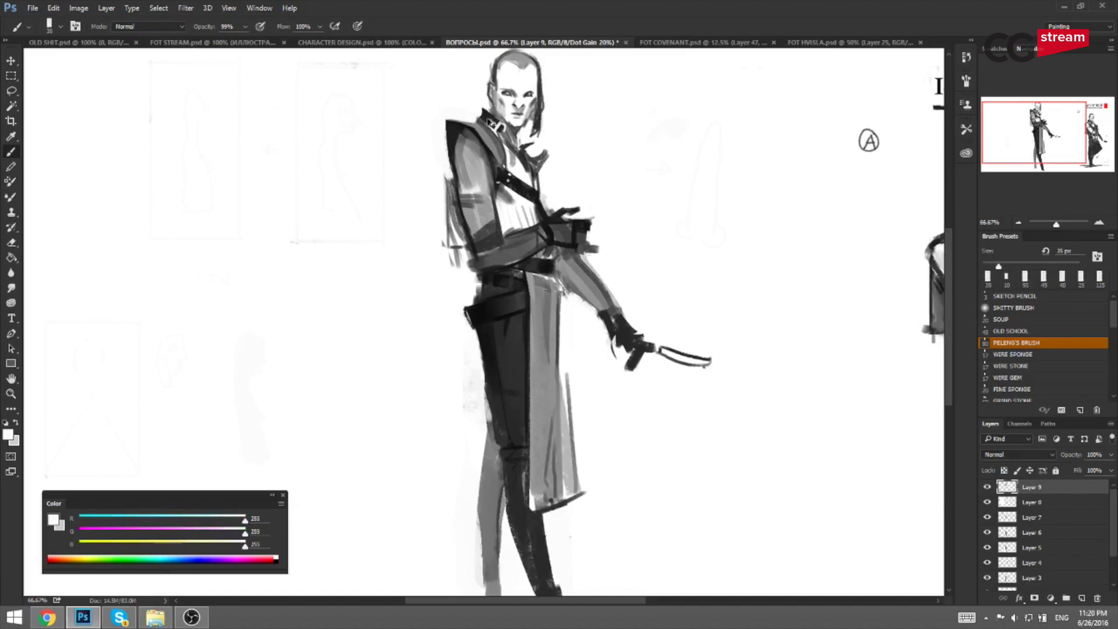
key(h)
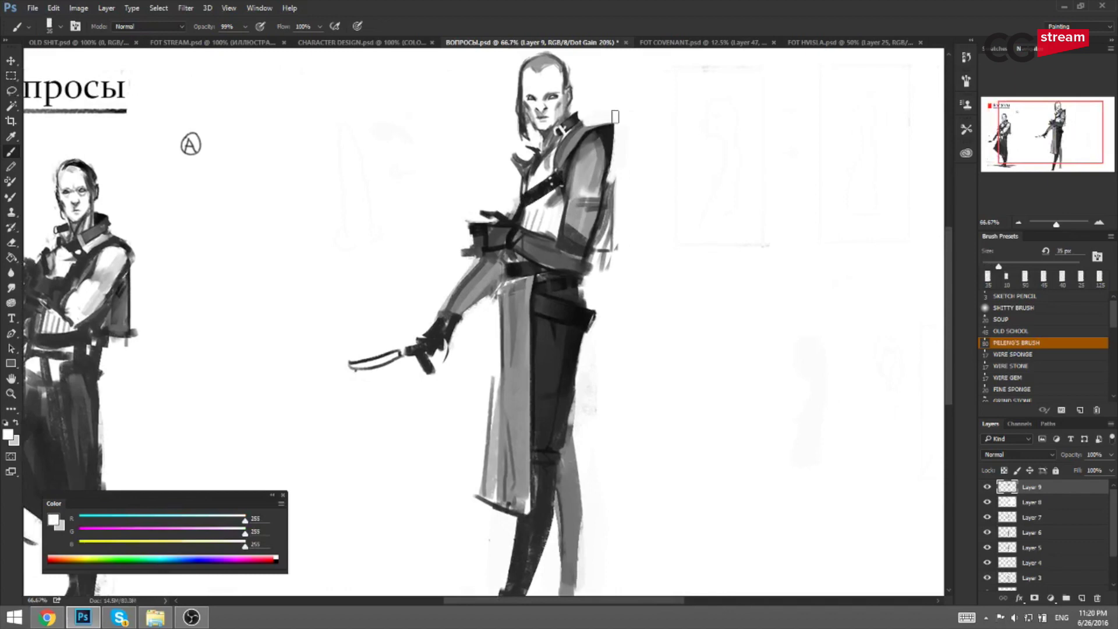
Rework the vest's shoulder edge below the collar with sampled near-black and mid-grey strokes, using a 9 px brush.
alt+click(579, 142)
key([)
key([)
key([)
key([)
key([)
key([)
key([)
key([)
key([)
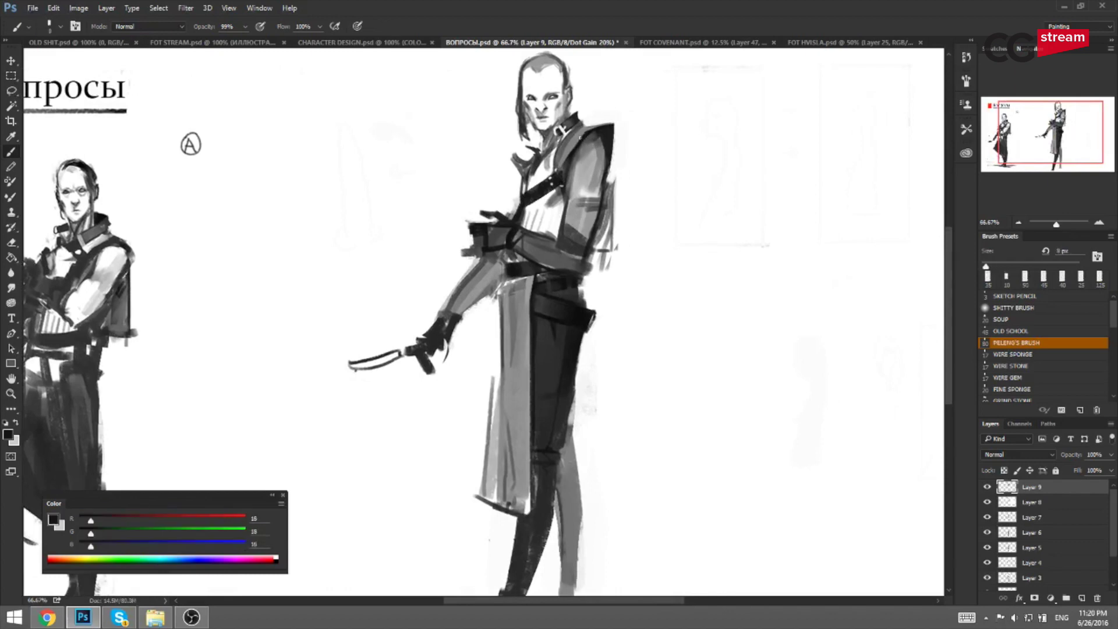
key(])
alt+click(577, 152)
key(])
key(])
drag(582, 134, 563, 167)
key(ctrl+minus)
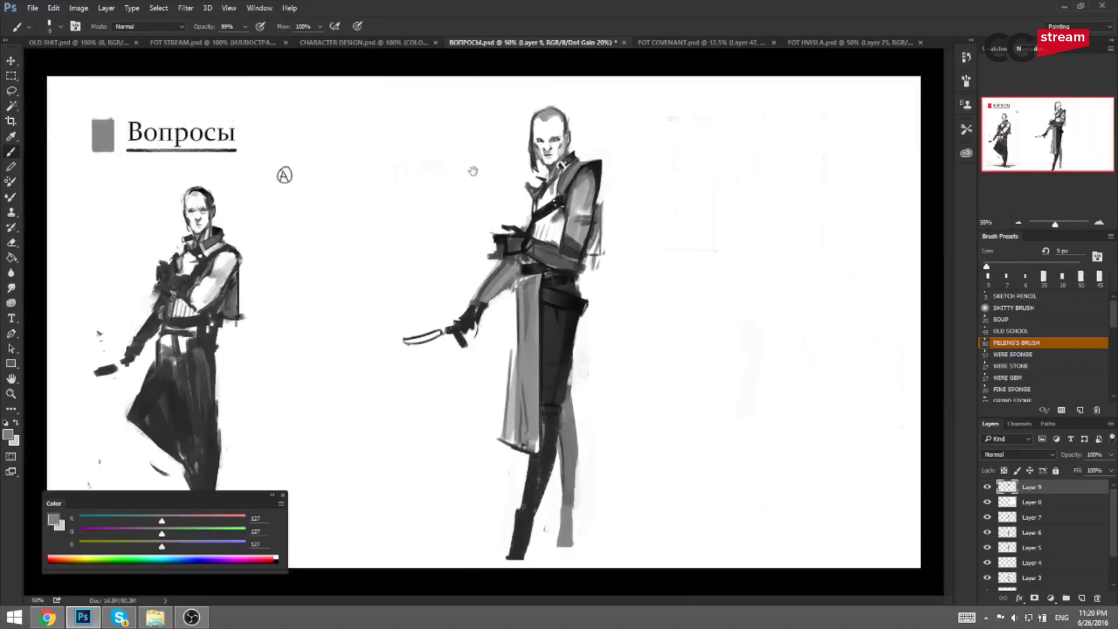
Mirror the canvas and trim the pointed shoulder tip into a rounded outline with sampled white at 35 px.
key(ctrl+shift+h)
alt+click(370, 154)
key(])
key(])
key(])
key(])
key(])
key(])
drag(375, 157, 365, 198)
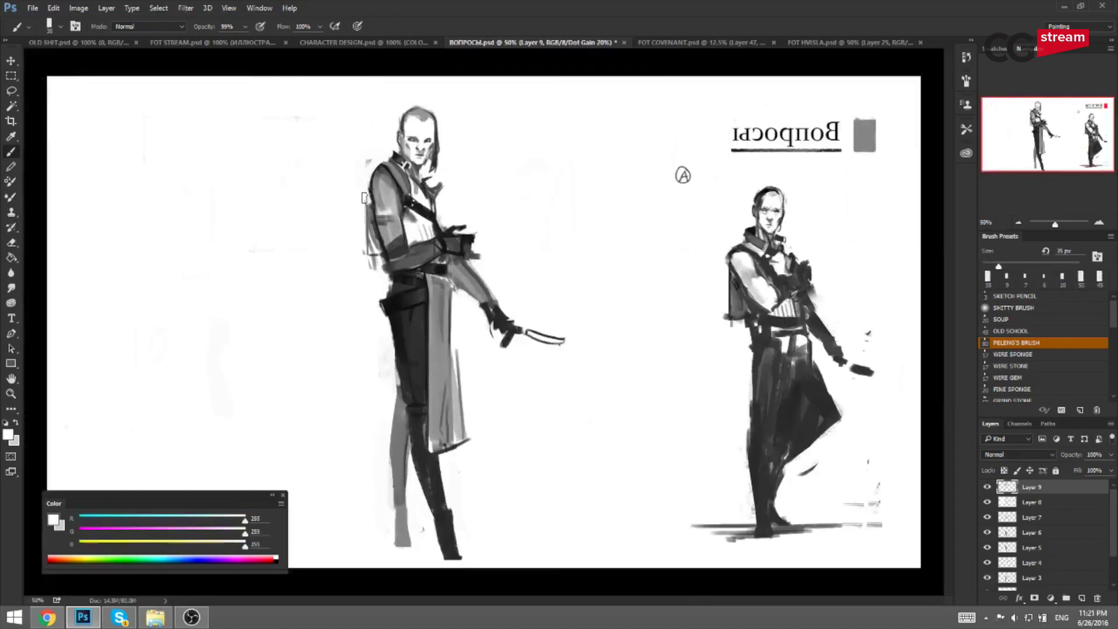
Reinforce the rounded shoulder edge with sampled dark grey at 20 px and mirror the canvas back.
key(x)
key(bracketleft)
key(bracketleft)
alt+click(377, 176)
key(bracketright)
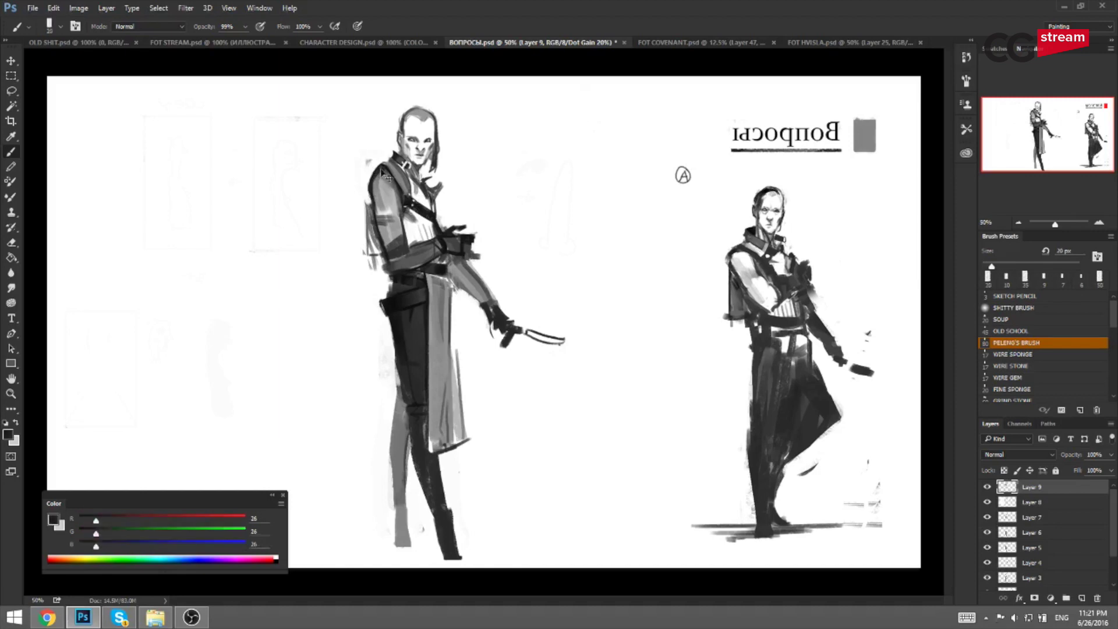
key(ctrl+f)
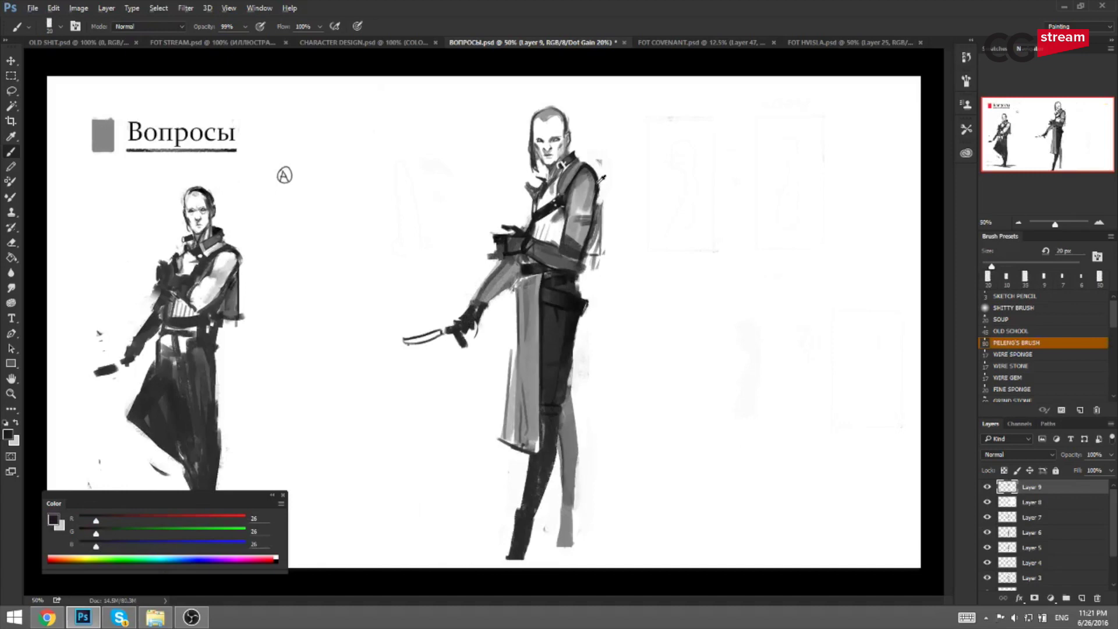
Stroke down the back edge of the vest and sleeve, then blend around the elbow with tones sampled from nearby.
mouse_move(597, 188)
mouse_down()
mouse_move(595, 249)
mouse_move(586, 178)
mouse_move(589, 253)
mouse_up()
alt+click(594, 244)
alt+click(598, 234)
alt+click(601, 260)
alt+click(593, 256)
Trim the hanging piece behind the arm with sampled white at 80 px, undo the faulty strokes, and mirror the canvas.
key(bracketright)
key(bracketright)
key(bracketright)
alt+click(607, 209)
key(bracketright)
key(bracketright)
key(bracketright)
key(bracketright)
key(bracketright)
mouse_move(599, 208)
mouse_down()
mouse_move(590, 270)
mouse_move(603, 207)
mouse_move(591, 269)
mouse_up()
key(ctrl+z)
key(bracketright)
key(ctrl+z)
key(ctrl+shift+h)
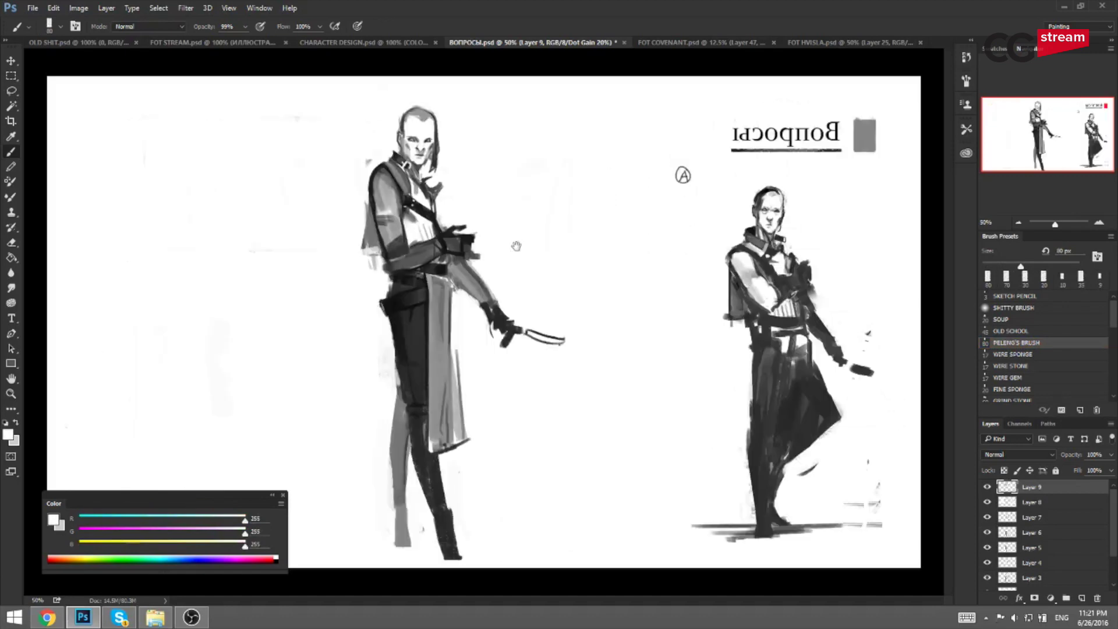
Fill the hanging piece behind the arm with sampled mid-grey at 35 px, clean its lower edge with near-white, and mirror the canvas back.
alt+click(373, 225)
key(bracketleft)
key(bracketleft)
key(bracketleft)
key(bracketleft)
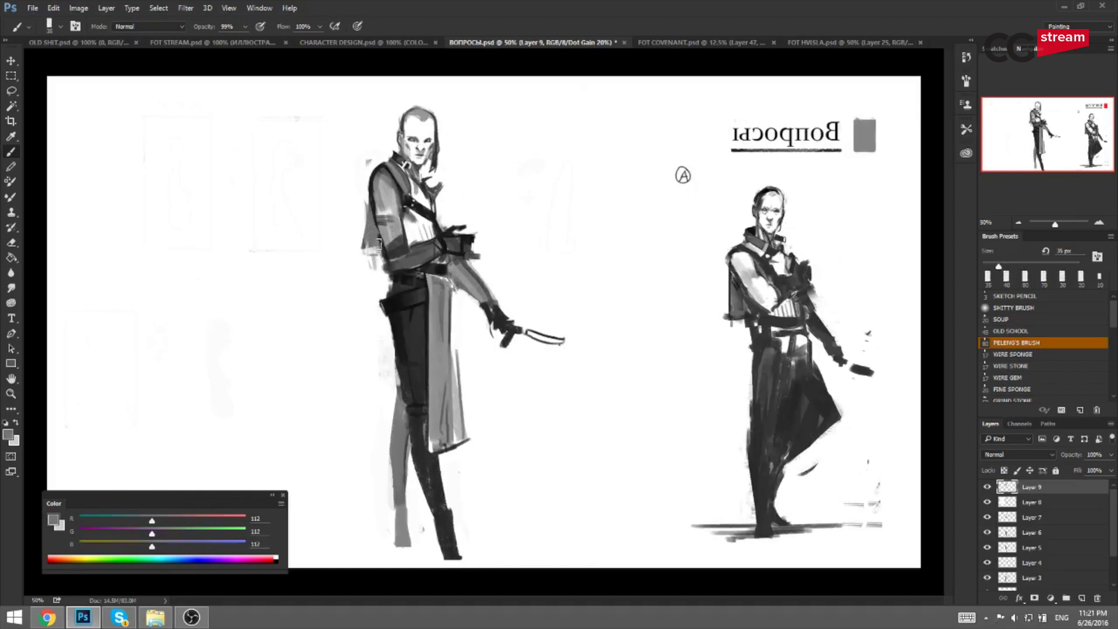
alt+click(375, 254)
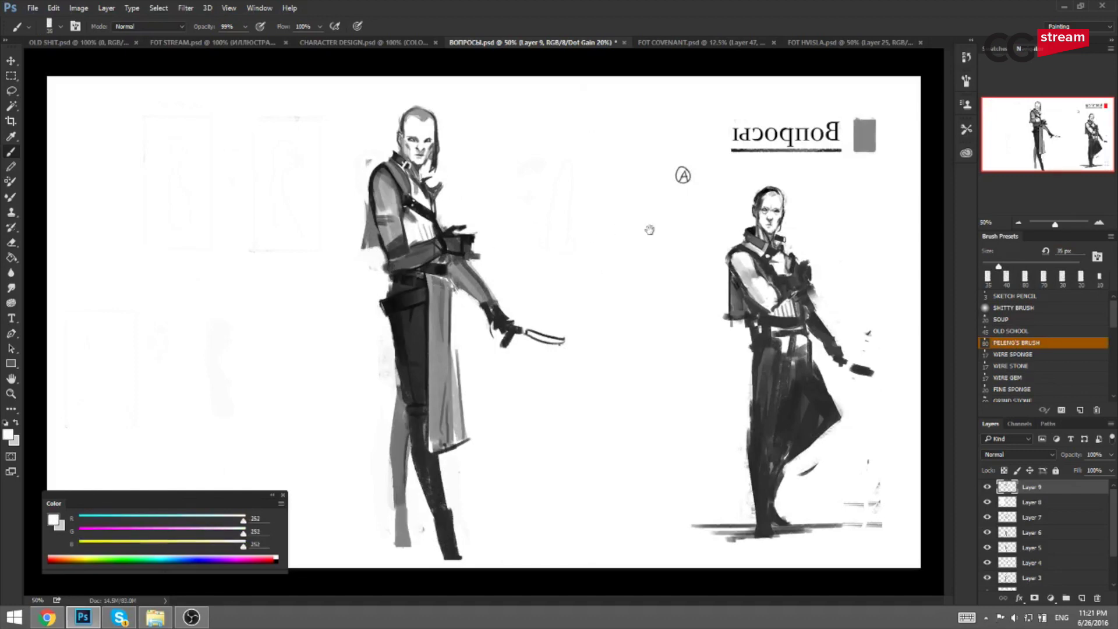
key(ctrl+shift+h)
Try to outline the elbow with a thin sampled near-black stroke, and undo it.
alt+click(595, 200)
key(bracketleft)
key(bracketleft)
key(bracketleft)
key(bracketleft)
key(bracketleft)
drag(587, 236, 577, 262)
key(ctrl+z)
key(bracketright)
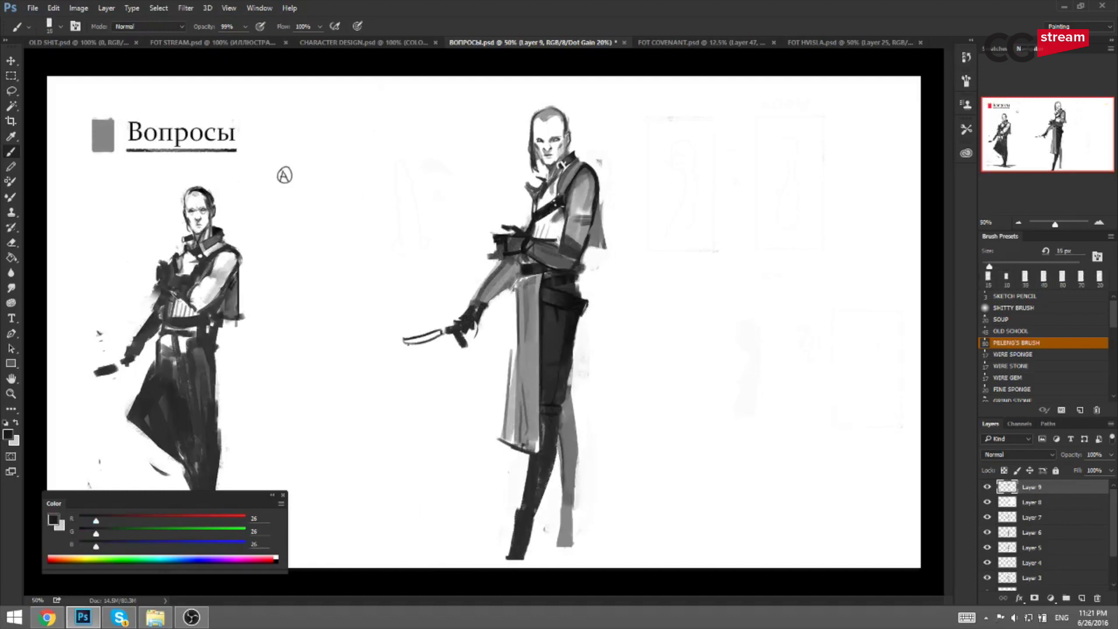
Rework the folded arm's forearm and cuff with sampled mid-greys, using a 25 to 30 px brush.
alt+click(587, 222)
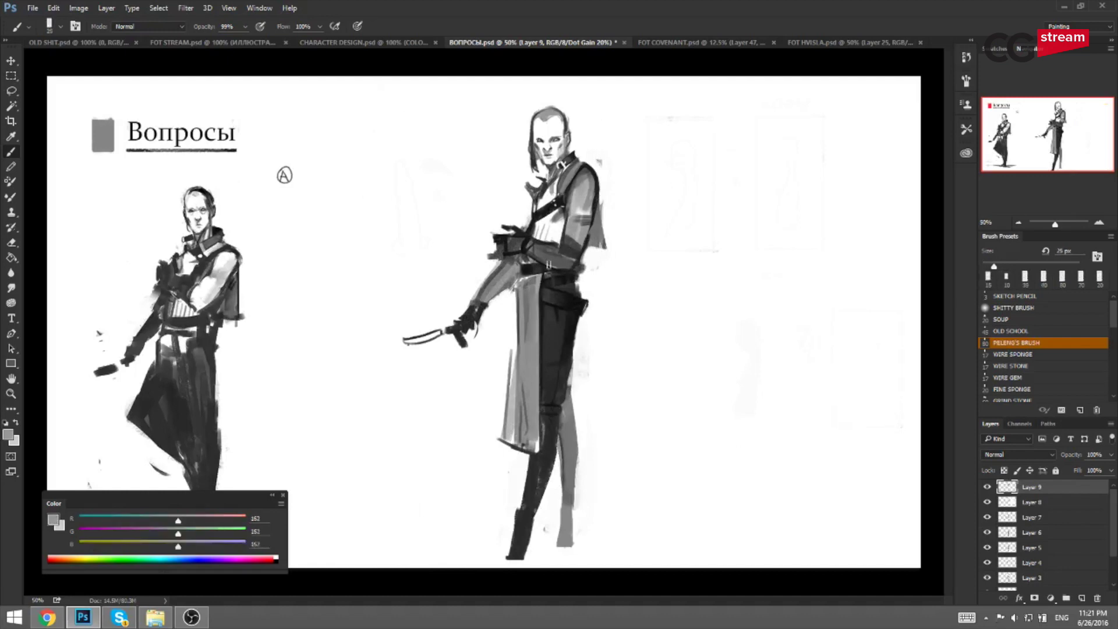
alt+click(548, 256)
key(bracketright)
key(bracketleft)
alt+click(563, 242)
key(bracketright)
alt+click(553, 249)
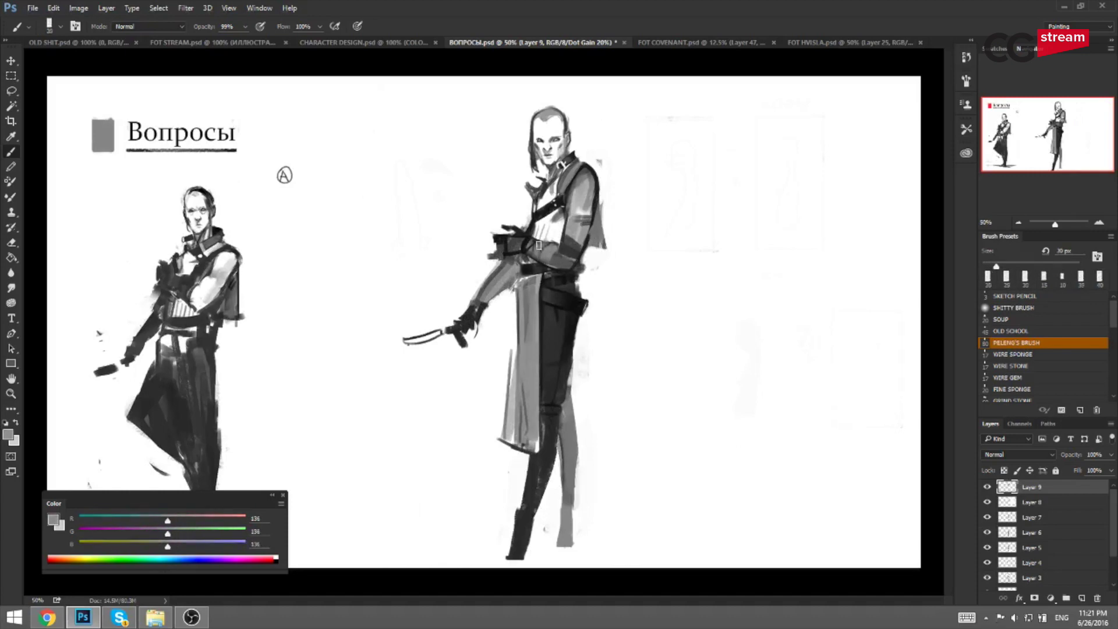
Mirror the canvas and refine the folded forearm and chest strap area with sampled dark grey at 30 px and near-black at 10 px.
key(ctrl+shift+h)
alt+click(404, 267)
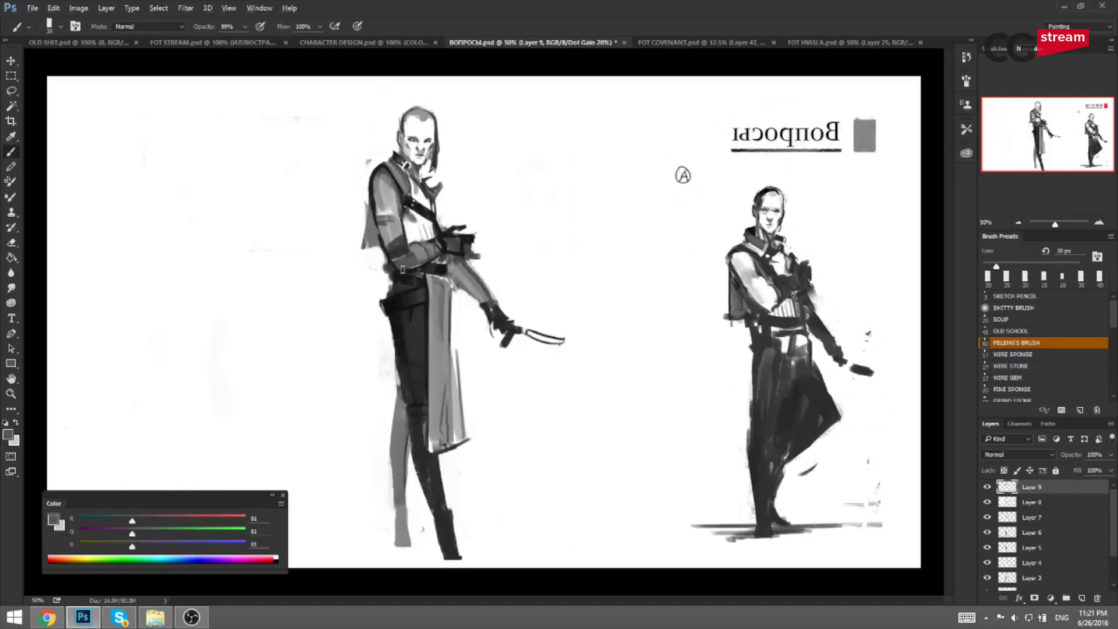
alt+click(427, 205)
key(bracketleft)
key(bracketleft)
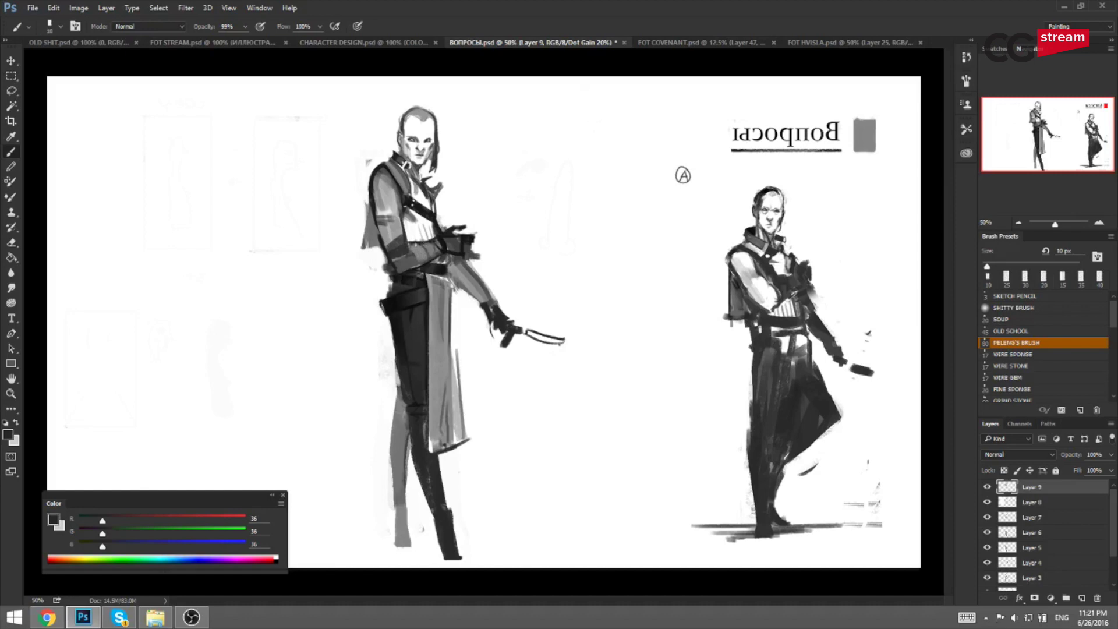
Mirror the canvas back and reshape the gloved hand at the chest with sampled dark tones, cleaning its outline in light grey at 25 px.
key(h)
key(bracketright)
key(bracketright)
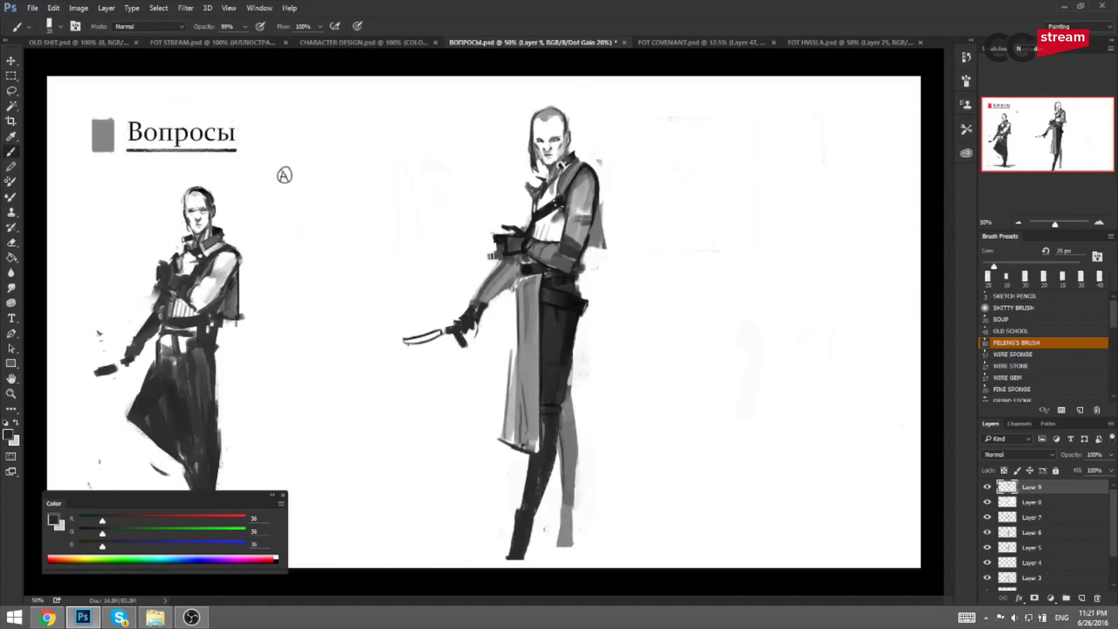
alt+click(505, 239)
alt+click(500, 249)
alt+click(488, 239)
key(bracketleft)
alt+click(492, 235)
key(bracketright)
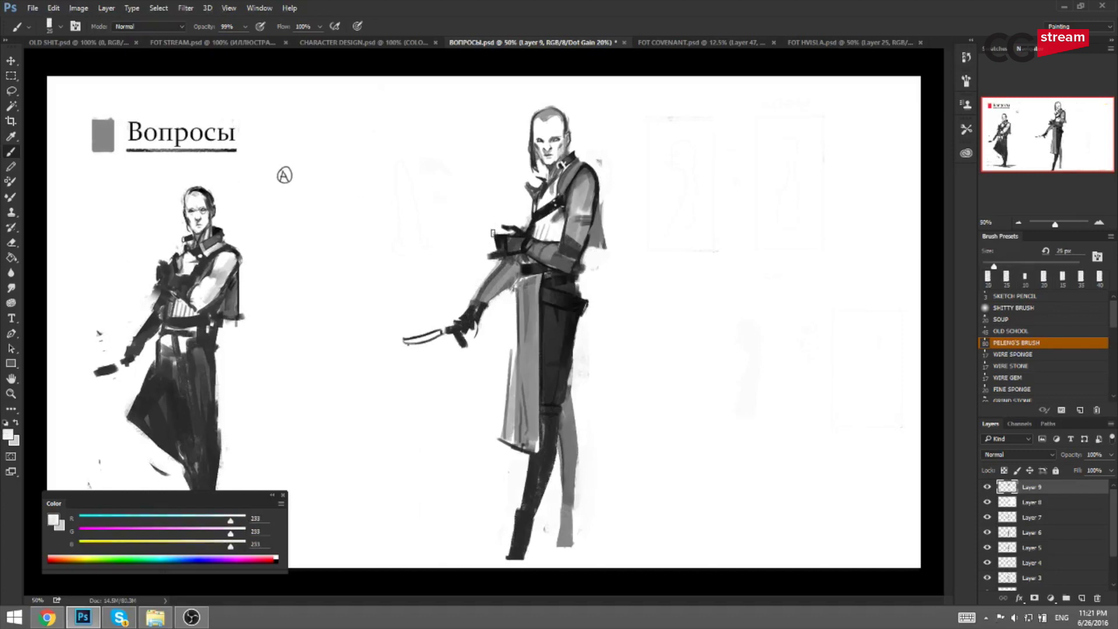
Mirror the canvas, reinforce the chest-level gloved hand with sampled near-black, mirror back, and reduce the brush to 10 px.
key(F2)
alt+click(457, 245)
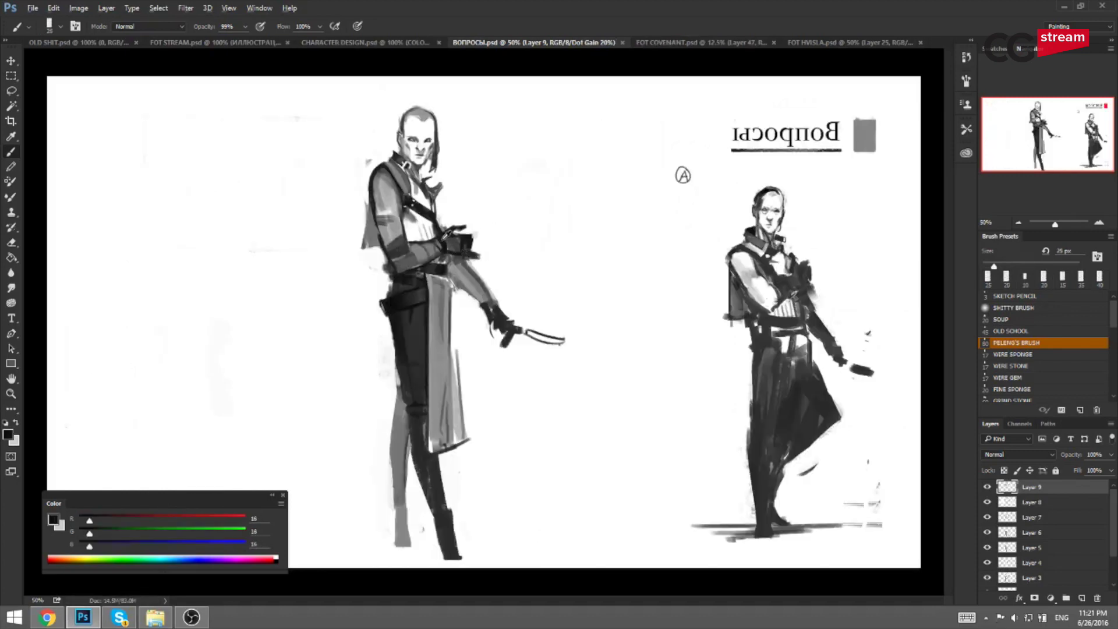
key(F2)
key(bracketleft)
key(bracketleft)
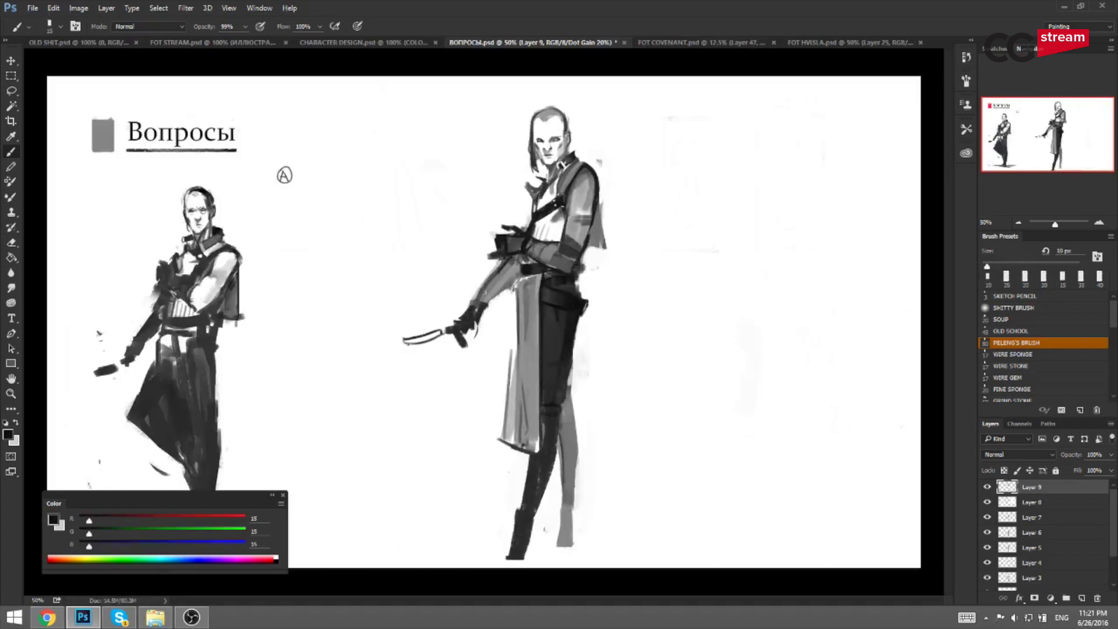
Paint dark contour and fold strokes on the extended forearm with a fine brush and sampled tones, undoing the first attempt.
key(bracketright)
mouse_move(498, 286)
mouse_down()
mouse_move(482, 303)
mouse_move(494, 295)
mouse_up()
key(bracketright)
key(ctrl+z)
key(bracketleft)
key(ctrl+plus)
drag(562, 134, 518, 271)
key(bracketleft)
key(bracketleft)
alt+click(518, 283)
mouse_move(529, 268)
mouse_down()
mouse_move(505, 298)
mouse_move(491, 267)
mouse_move(517, 199)
mouse_up()
alt+click(525, 274)
key(bracketright)
key(bracketright)
Try fine touch-up strokes on the mirrored figure, undo the unwanted ones, mirror the canvas back, and save the document.
key(ctrl+shift+h)
alt+click(393, 238)
key(bracketleft)
key(bracketleft)
click(384, 234)
key(bracketleft)
click(392, 235)
key(ctrl+z)
mouse_move(367, 215)
mouse_down()
mouse_move(368, 255)
mouse_move(366, 245)
mouse_up()
key(bracketright)
key(ctrl+z)
key(ctrl+z)
key(ctrl+0)
key(ctrl+shift+h)
key(ctrl+s)
Draw the top edge of the front leg's boot with sampled near-black at about 10 px, undoing the last stray stroke.
alt+click(569, 291)
key(bracketleft)
key(bracketleft)
drag(521, 504, 529, 511)
key(bracketright)
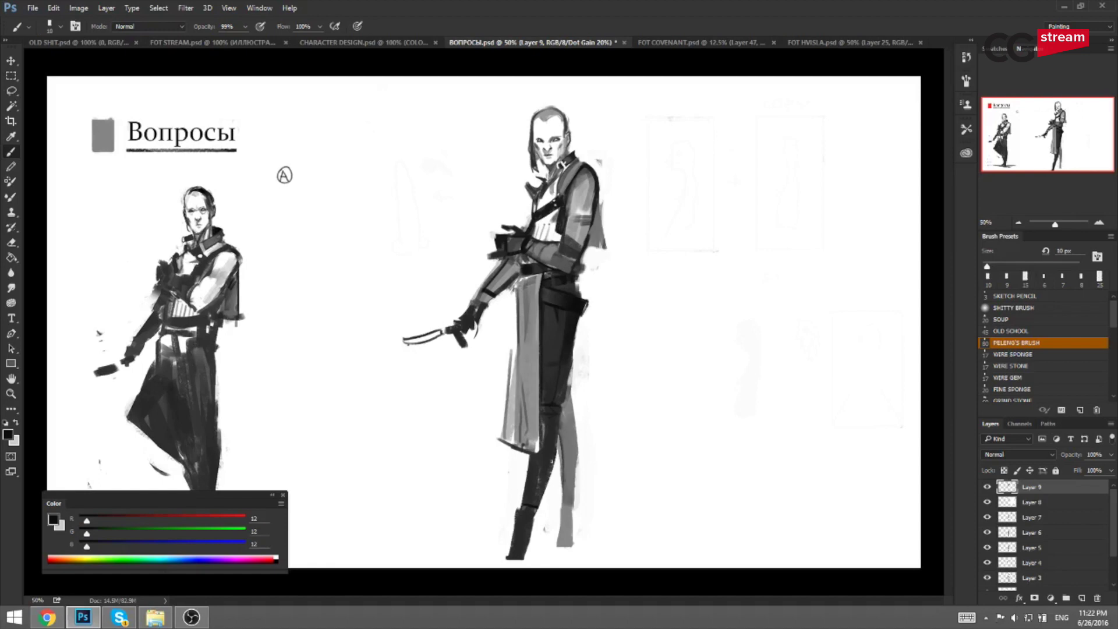
key(bracketright)
key(ctrl+z)
Darken the front leg's shin with near-black, retrying the strokes along its back edge and enlarging the brush to 20 px.
drag(559, 411, 541, 498)
key(ctrl+z)
key(ctrl+z)
drag(556, 457, 538, 498)
key(ctrl+z)
key(bracketright)
key(bracketright)
key(bracketright)
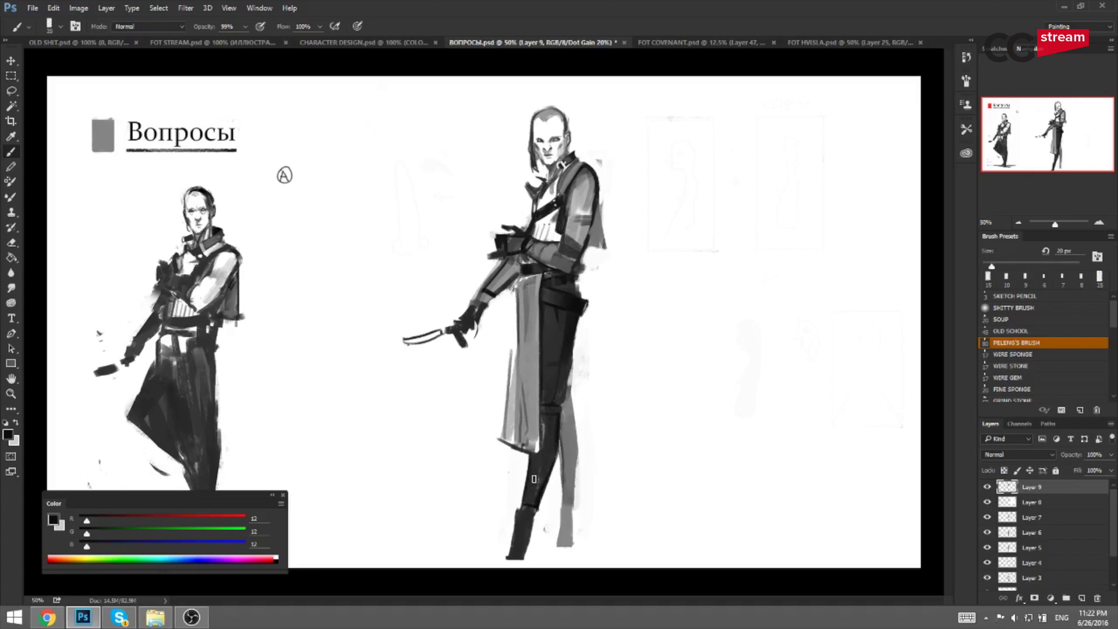
Darken the back edge of the front thigh below the holster with a sampled tone, and mirror the canvas.
key(bracketleft)
alt+click(571, 334)
drag(571, 314, 561, 390)
key(bracketright)
key(bracketright)
key(ctrl+shift+h)
key(bracketright)
Rework the hip area between the belt and the holster strap with sampled dark greys at about 20 px.
alt+click(422, 296)
alt+click(401, 283)
key(bracketleft)
key(bracketleft)
key(bracketleft)
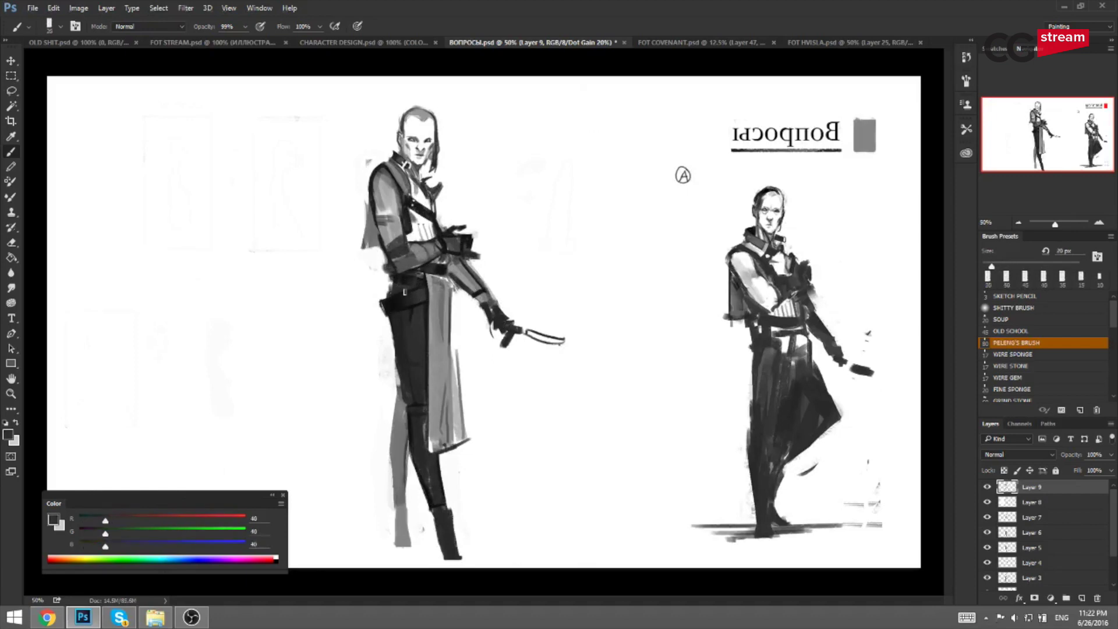
key(bracketleft)
alt+click(408, 292)
alt+click(408, 284)
key(bracketright)
alt+click(407, 286)
Trim the protruding outer end of the hip holster with white at 40 px, checking the figure in mirrored and normal views.
key(ctrl+shift+h)
key(bracketright)
key(bracketright)
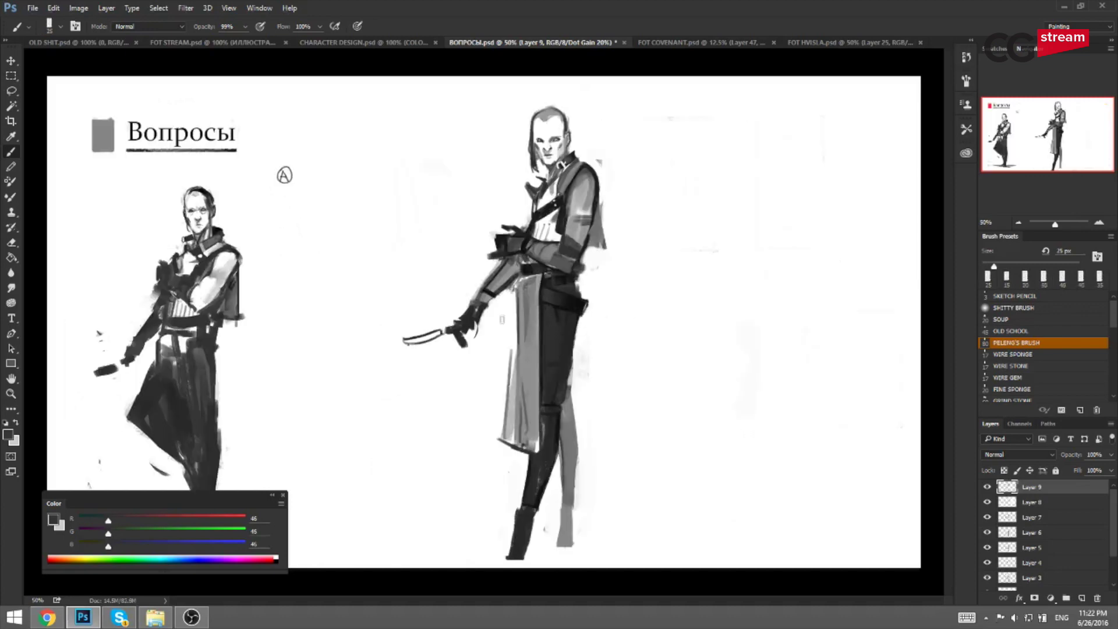
key(h)
alt+click(395, 305)
key(bracketright)
key(bracketright)
key(bracketright)
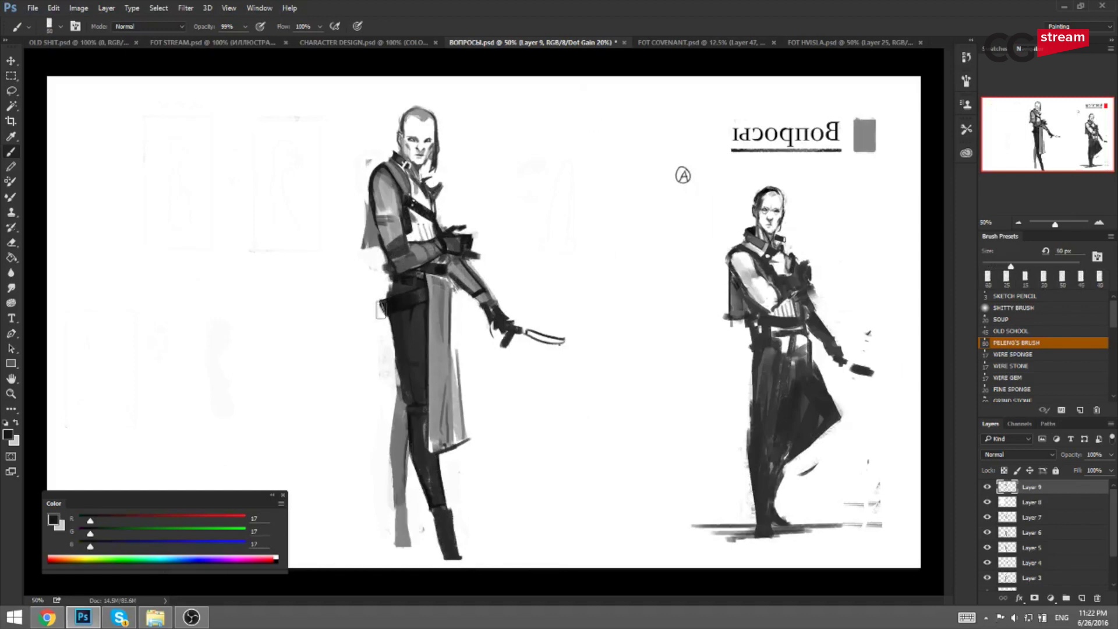
key(bracketleft)
key(bracketleft)
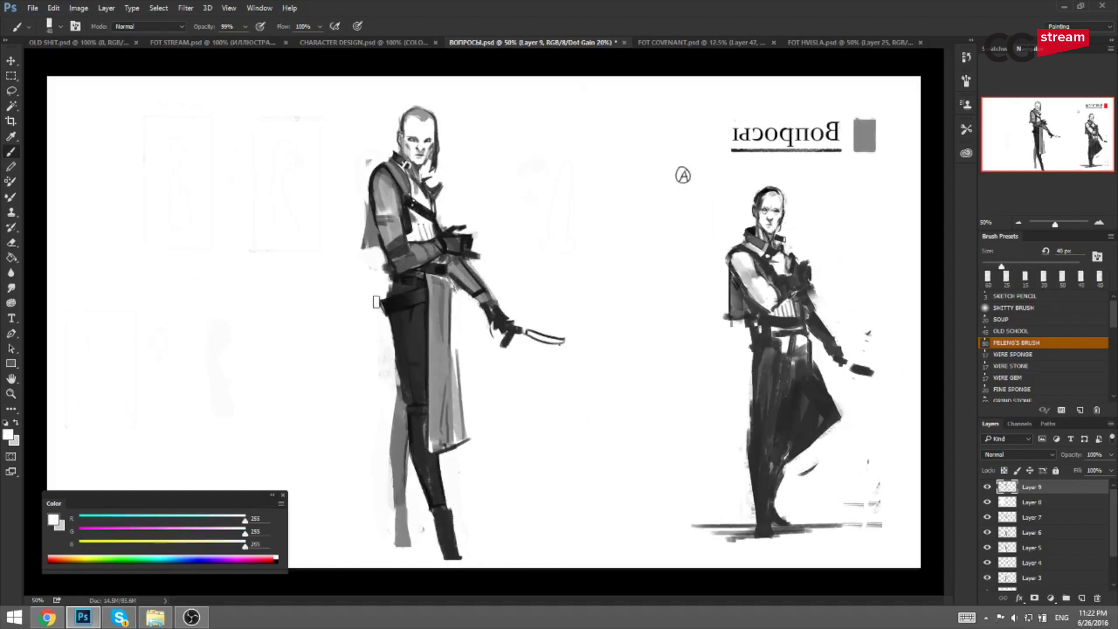
key(ctrl+shift+h)
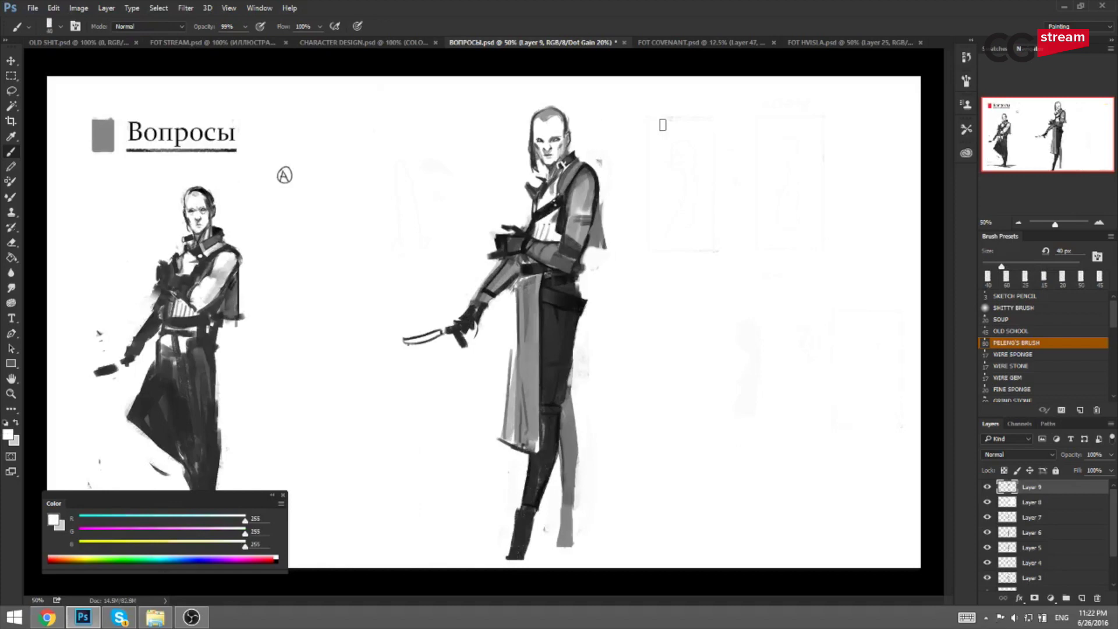
Reinforce the holster's trimmed edge with sampled near-black at 25 px.
alt+click(580, 297)
key(bracketleft)
key(bracketleft)
key(bracketleft)
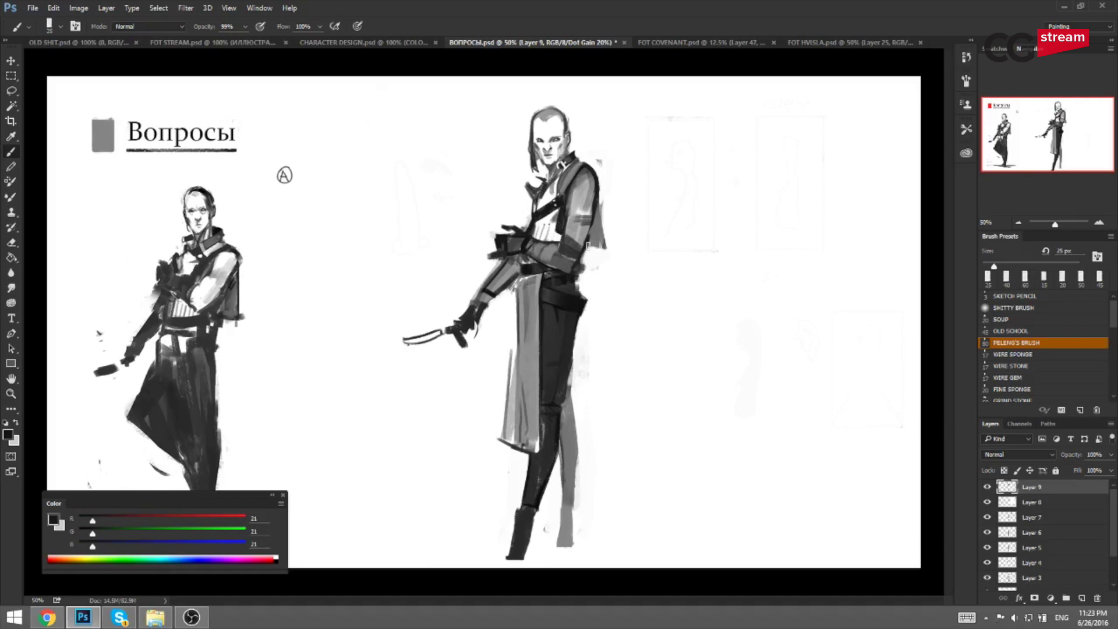
Mirror the canvas, clean the outline under the holster with white at 35 px, and mirror back to refine it at 25 px.
key(ctrl+shift+h)
key(x)
key(bracketright)
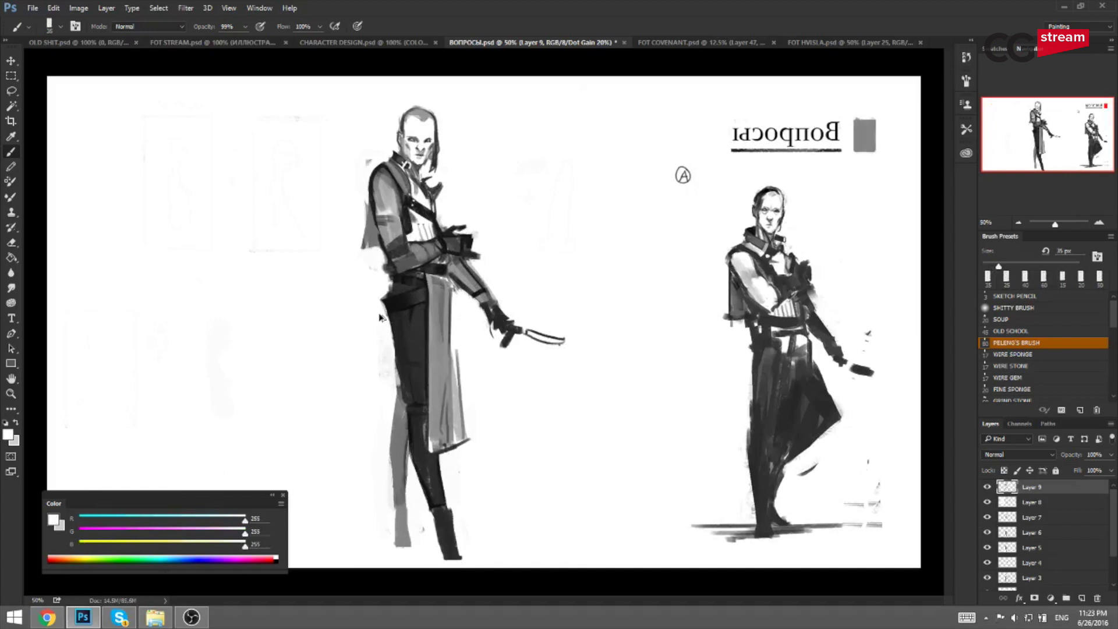
key(h)
alt+click(579, 326)
key(bracketleft)
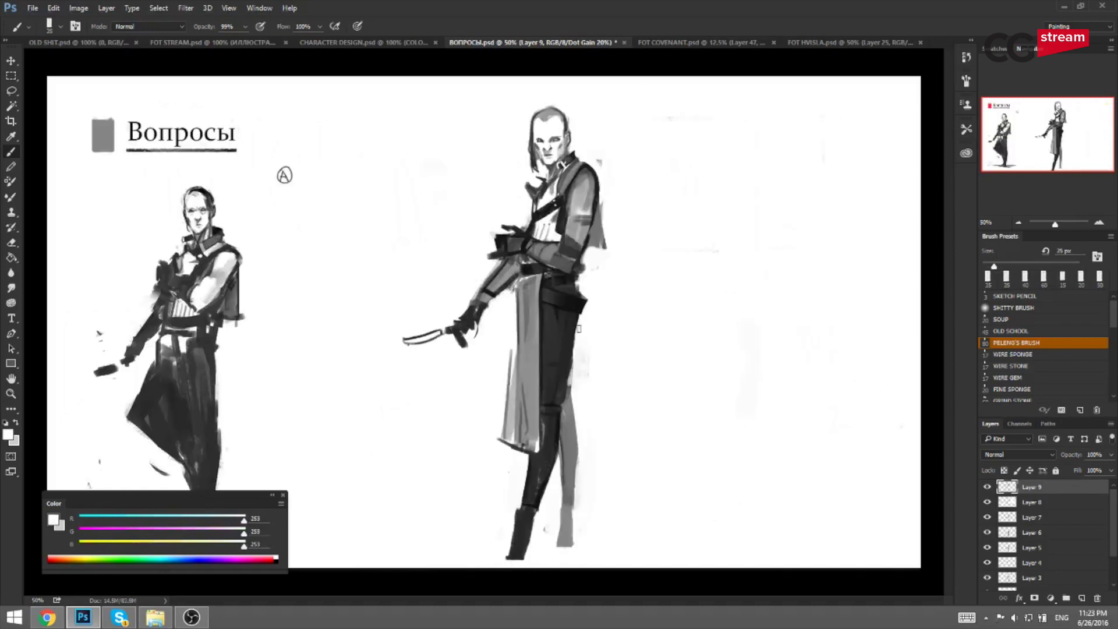
Draw a thin trouser edge just below the holster with sampled dark grey, using a brush of about 8 px.
alt+click(577, 321)
key(bracketleft)
key(bracketleft)
key(bracketleft)
key(bracketleft)
key(bracketleft)
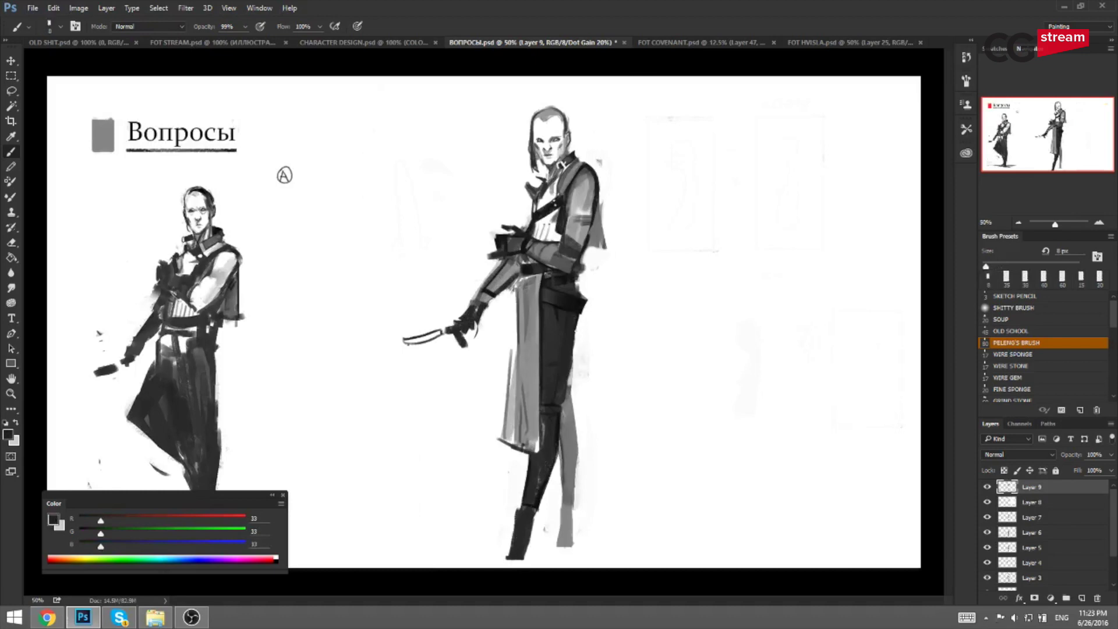
drag(579, 316, 575, 327)
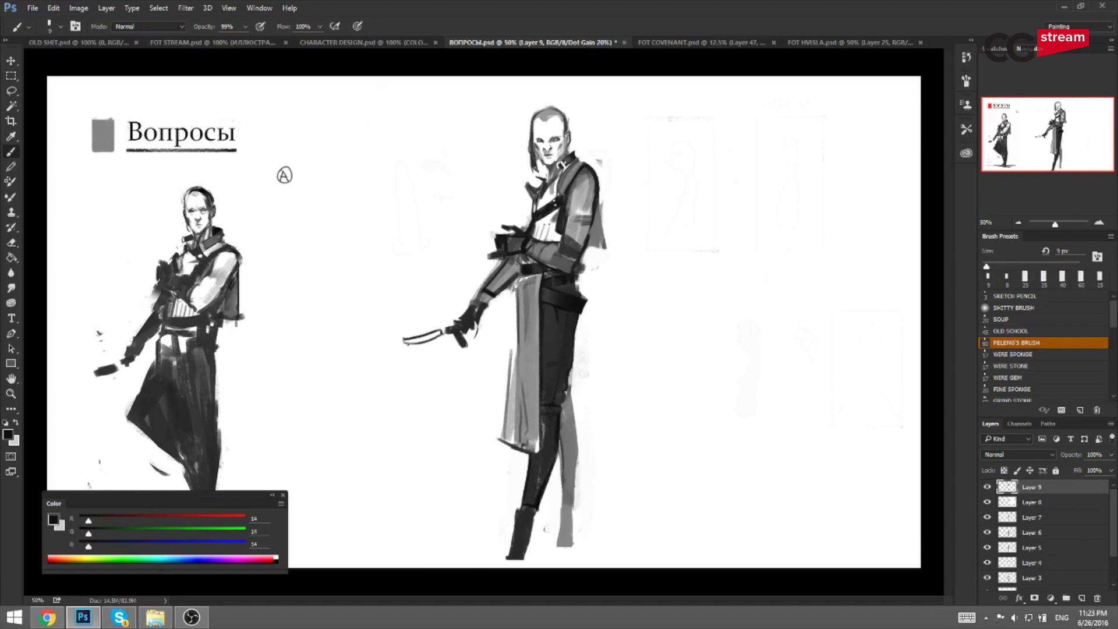
Paint trouser folds above the knee with sampled dark grey at 20 px, mirror the canvas, and add fine near-black accents behind the knee.
key(bracketright)
key(bracketright)
alt+click(554, 396)
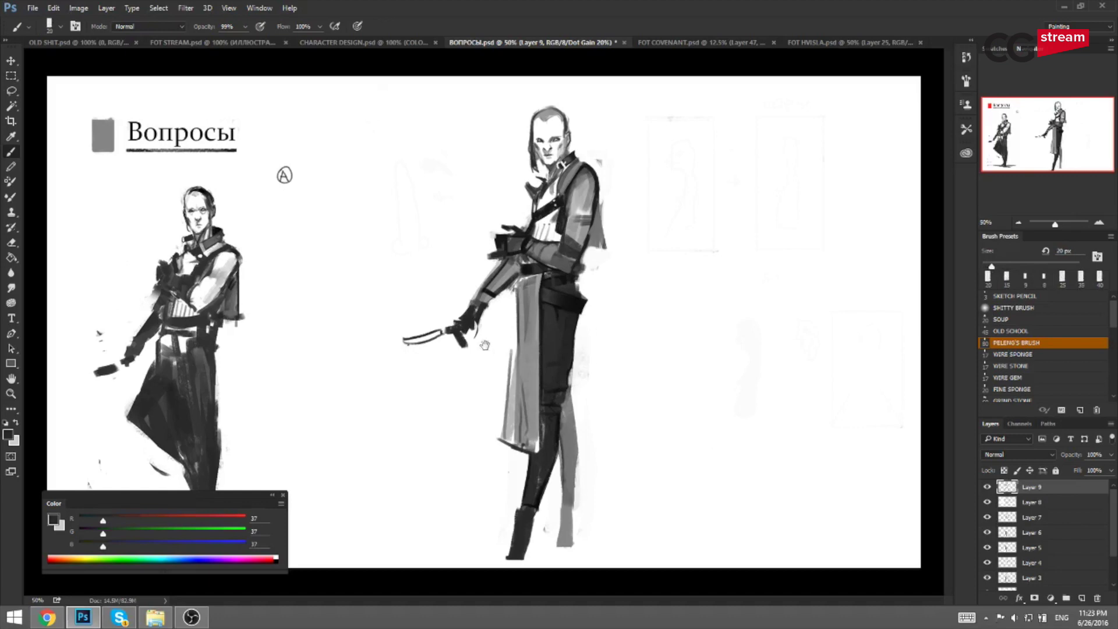
key(ctrl+shift+h)
alt+click(409, 391)
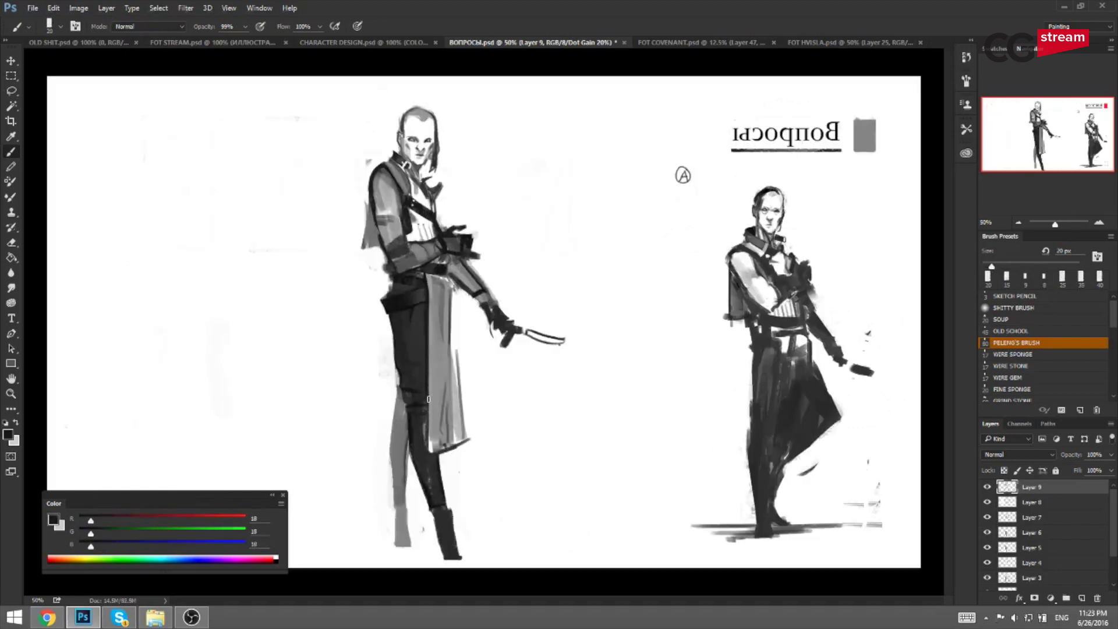
key(bracketleft)
drag(406, 403, 409, 406)
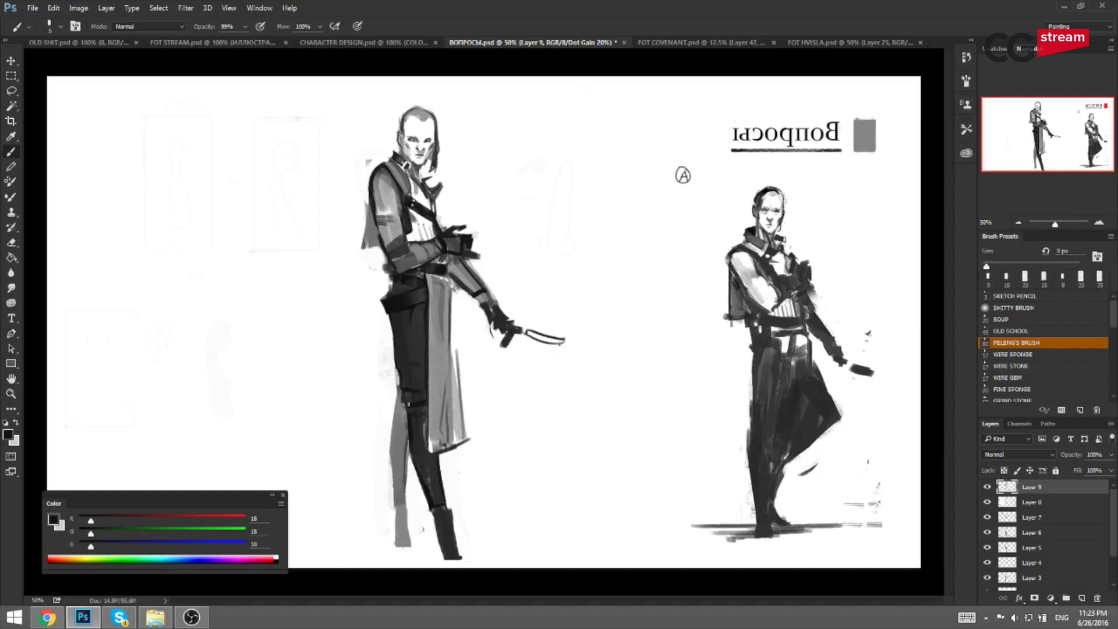
Mirror the canvas back and shade the upper thigh below the holster with sampled dark greys at 15 to 20 px.
key(ctrl+alt+h)
alt+click(555, 395)
key(bracketright)
key(bracketright)
alt+click(545, 304)
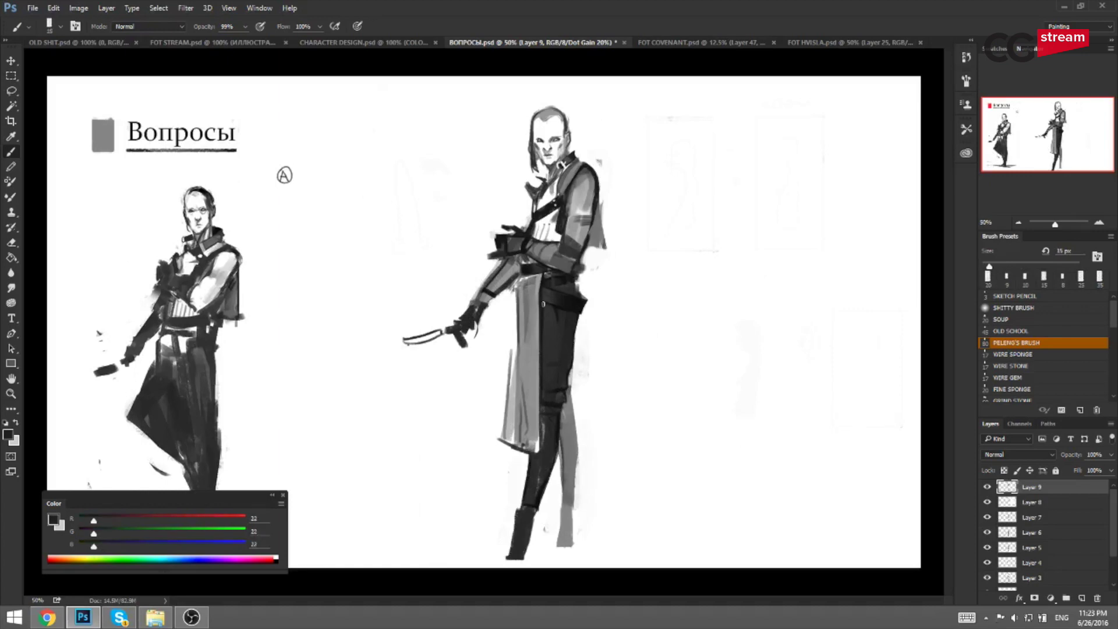
alt+click(547, 325)
key(bracketleft)
key(bracketright)
alt+click(551, 316)
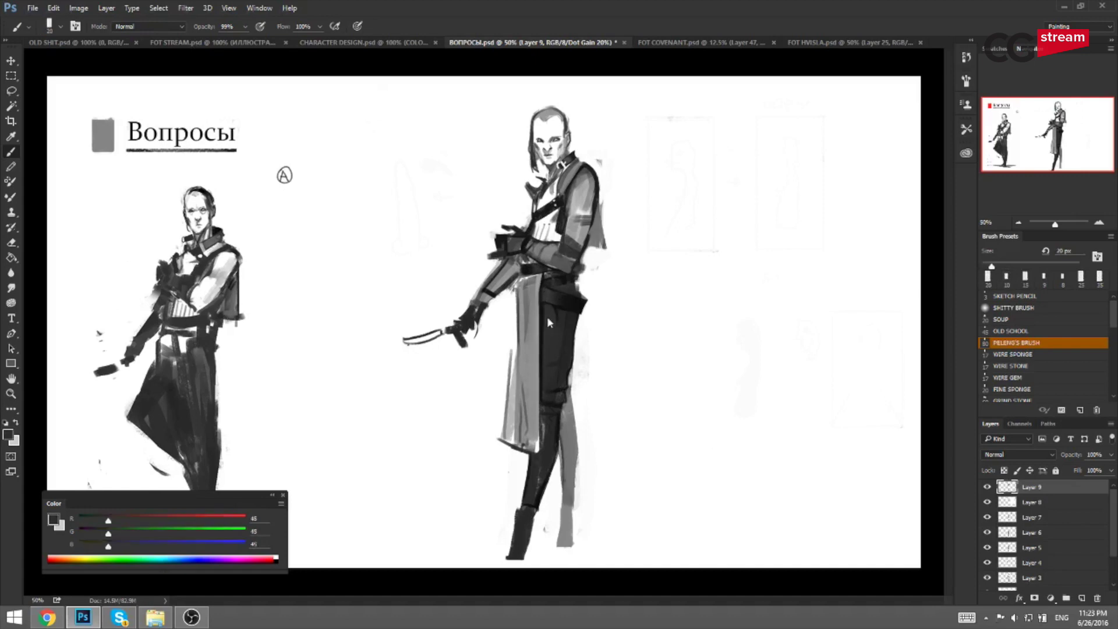
Mirror the canvas, darken the holster with near-black at 30 px, and mirror back to touch up its top with dark grey at 20 px.
key(ctrl+shift+h)
alt+click(428, 299)
key(bracketright)
key(bracketright)
key(bracketright)
alt+click(401, 304)
key(bracketright)
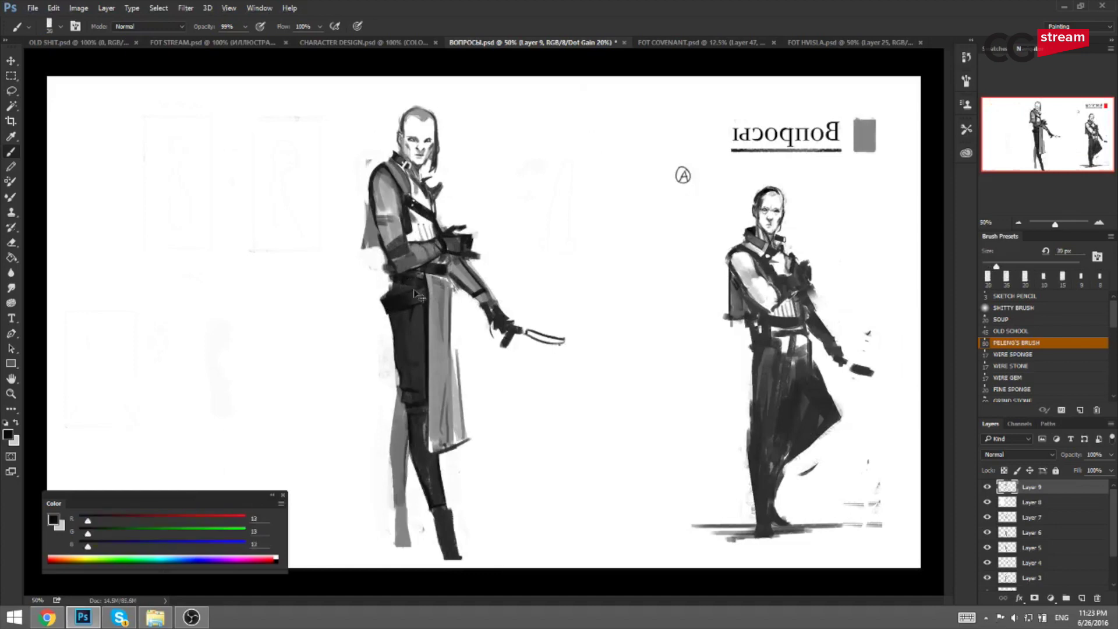
key(ctrl+shift+h)
alt+click(570, 288)
key(bracketleft)
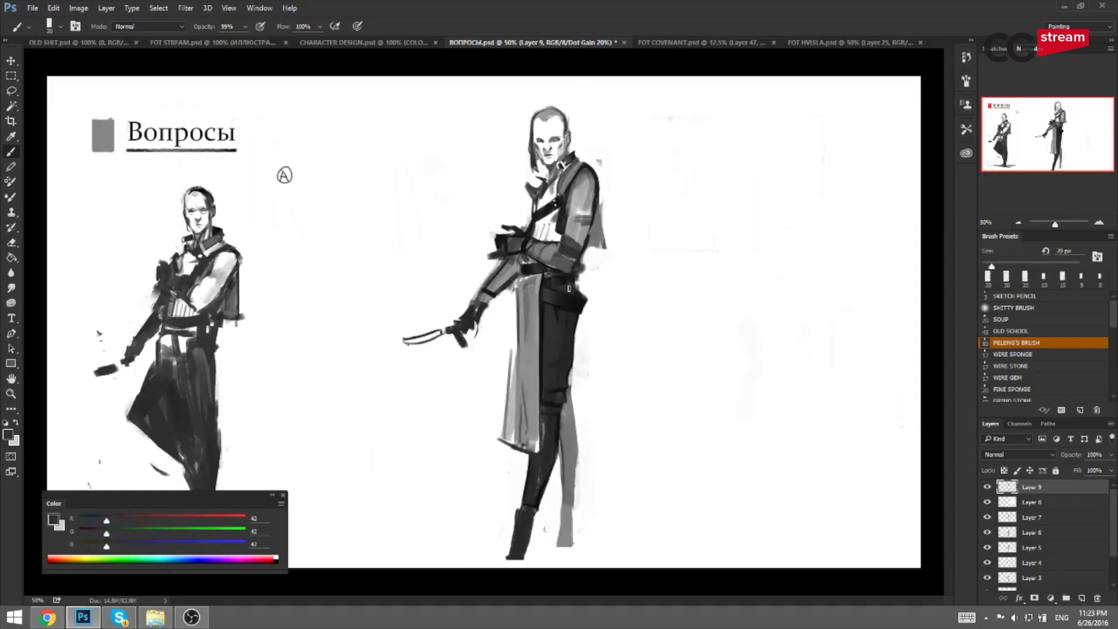
Mirror the canvas and sharpen the holster's outer edge with sampled near-black at 7 px.
key(h)
key(ctrl+plus)
alt+click(397, 268)
key(bracketleft)
key(bracketleft)
key(bracketleft)
key(bracketleft)
key(bracketleft)
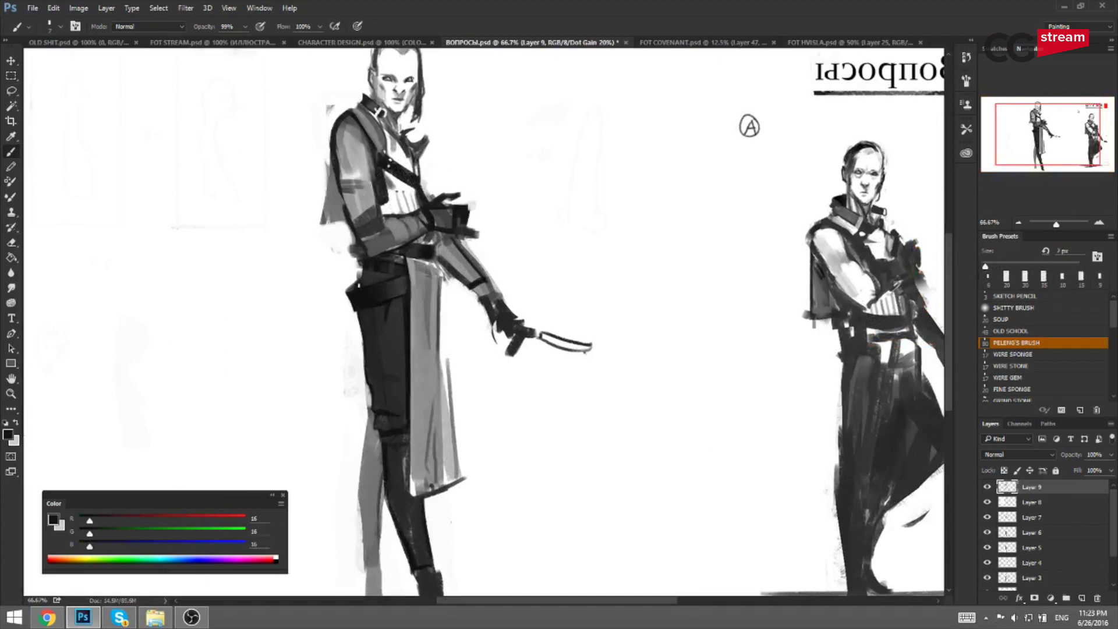
Mirror the canvas back and draw a thin seam on the upper thigh with sampled near-black at 6 px.
key(h)
alt+click(580, 304)
key(bracketleft)
key(bracketleft)
key(bracketleft)
key(bracketleft)
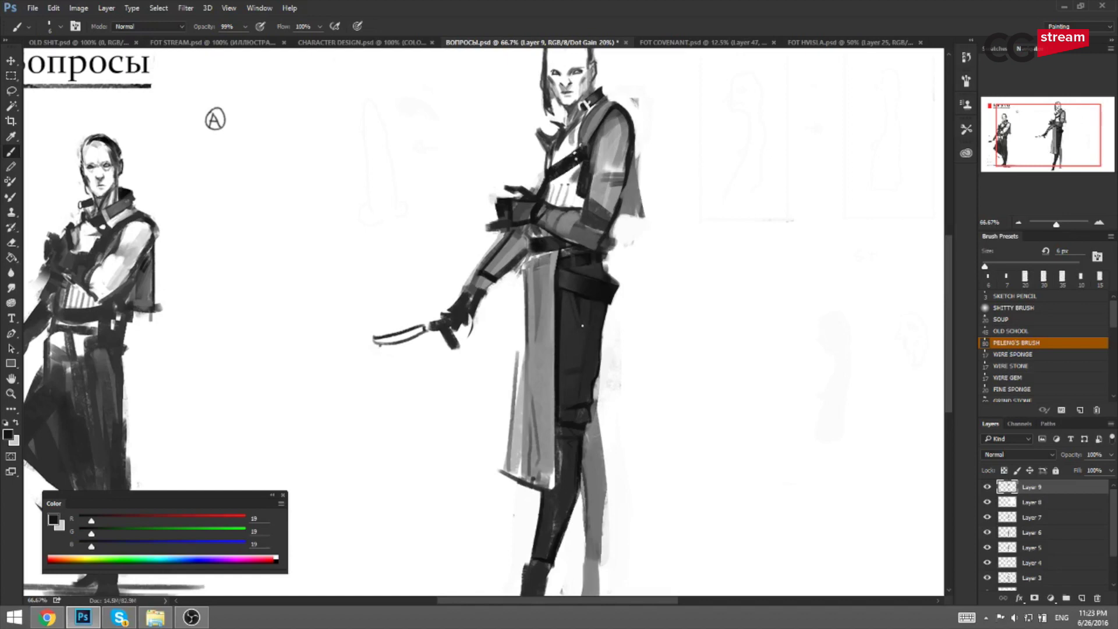
Dab a small white highlight on the upper thigh at 10 px and mirror the canvas.
key(x)
click(582, 330)
key(bracketright)
click(580, 327)
key(ctrl+shift+h)
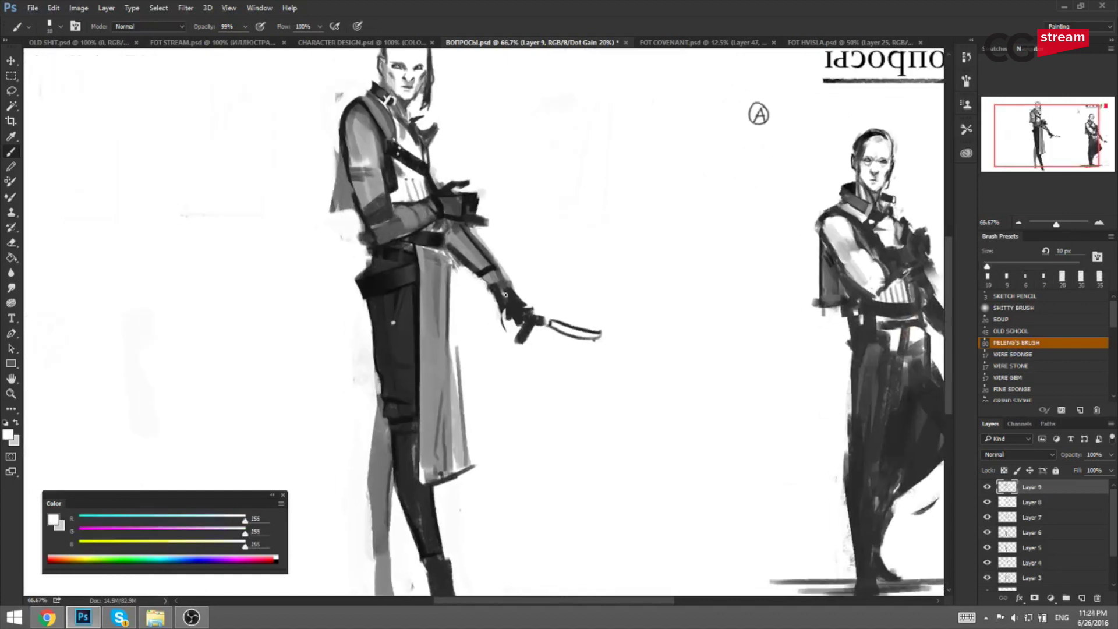
Tone down the thigh highlight with sampled greys, using a brush of about 9 px.
alt+click(408, 329)
key(bracketleft)
alt+click(394, 326)
key(bracketleft)
click(394, 323)
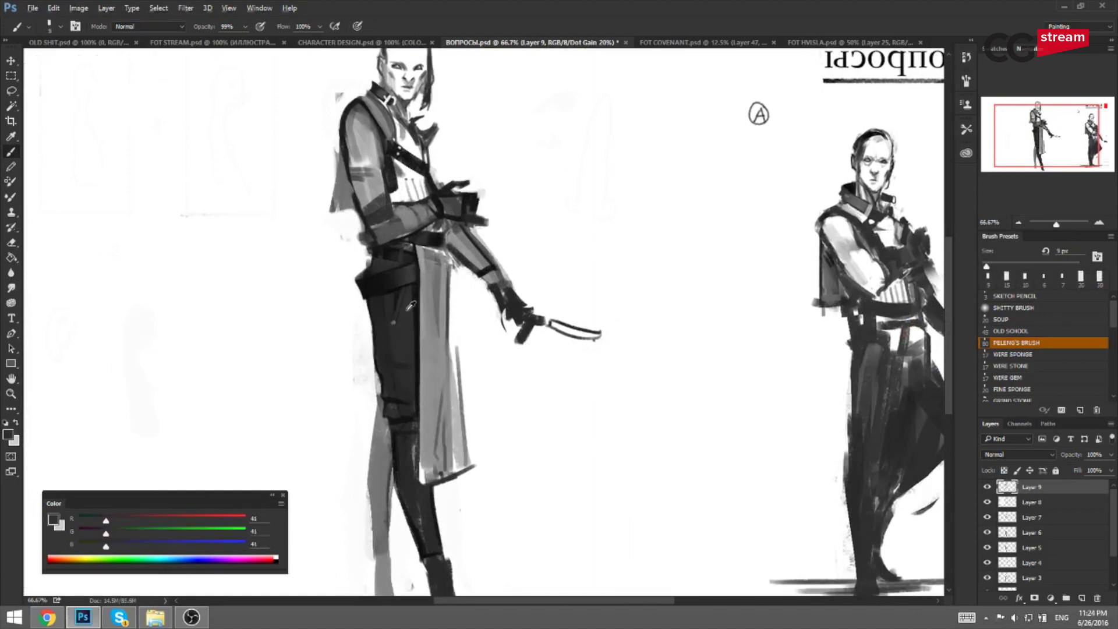
alt+click(507, 240)
click(394, 324)
Mirror the canvas back and even out the apron's upper part with sampled mid-grey at 20 px.
key(F2)
drag(542, 250, 412, 257)
alt+click(430, 262)
key(bracketright)
key(bracketright)
key(bracketright)
key(bracketright)
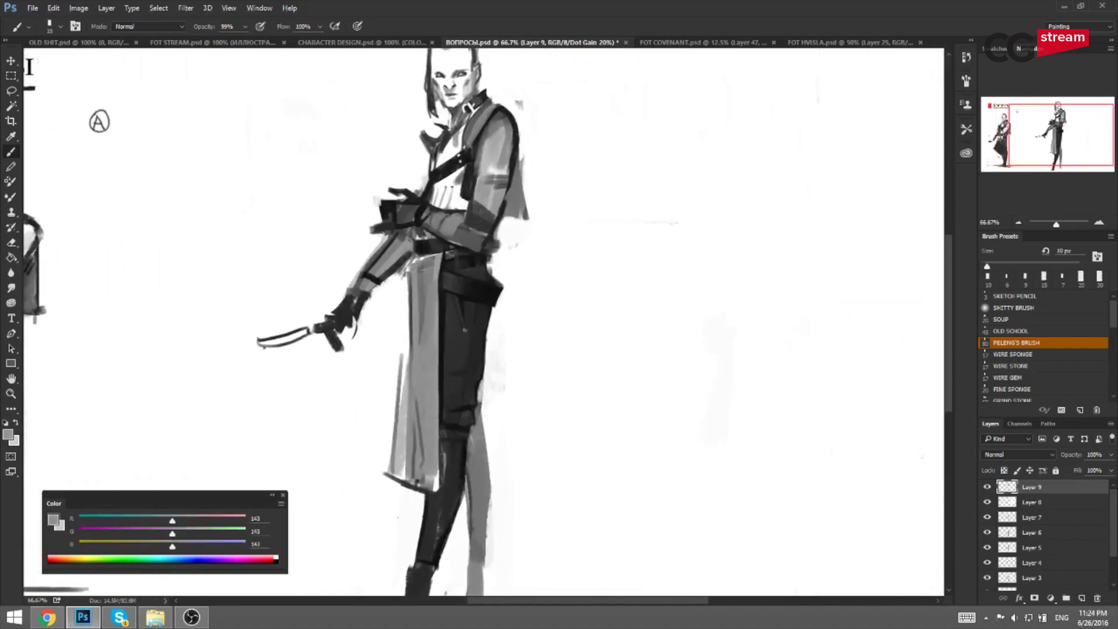
key(bracketright)
alt+click(412, 282)
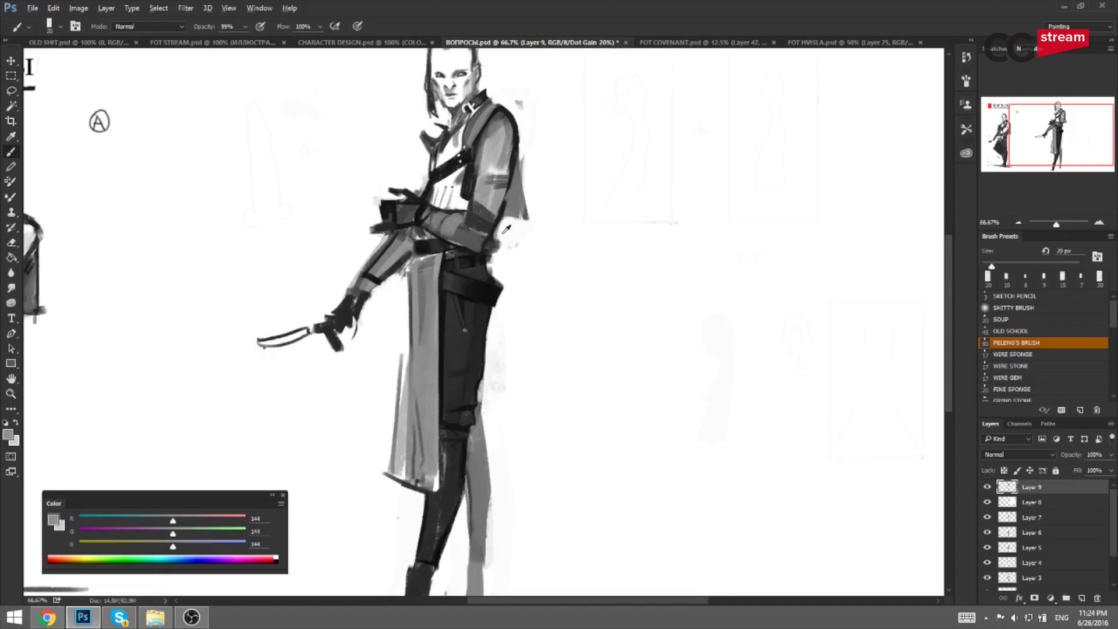
Rework the front end of the belt above the apron with sampled tones, finishing in near-black at 9 px.
alt+click(423, 252)
key(bracketright)
drag(419, 249, 428, 250)
alt+click(426, 248)
key(bracketleft)
key(bracketleft)
key(bracketleft)
key(bracketleft)
key(bracketleft)
key(bracketleft)
key(bracketleft)
alt+click(418, 249)
key(bracketleft)
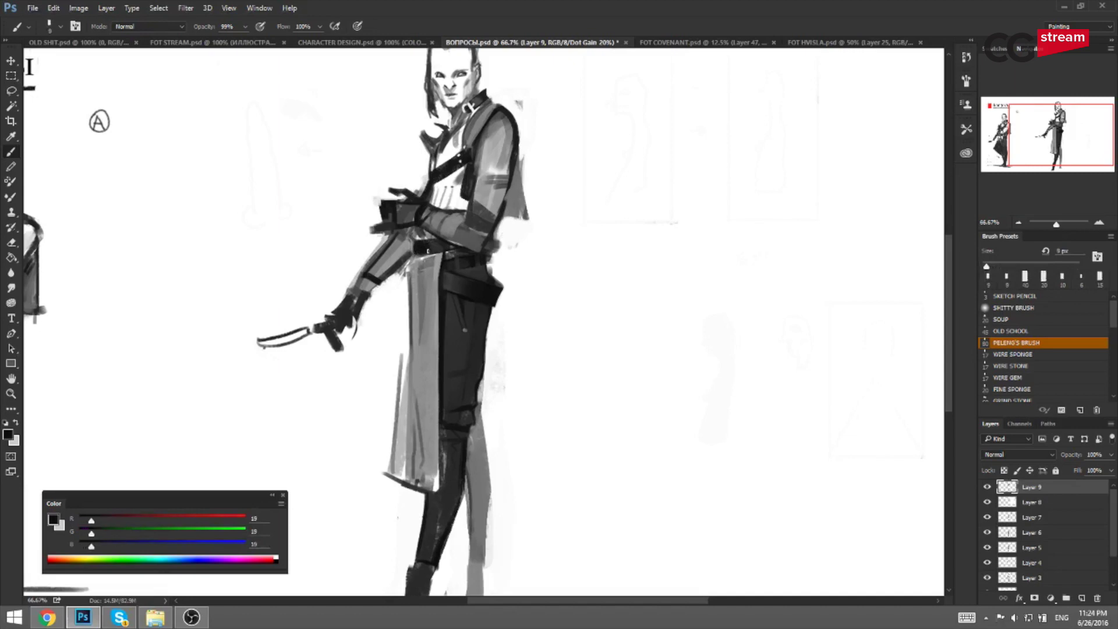
Define the forearm edge just above the belt with sampled mid-grey at 10 px and near-black at 9 px.
alt+click(416, 244)
key(bracketright)
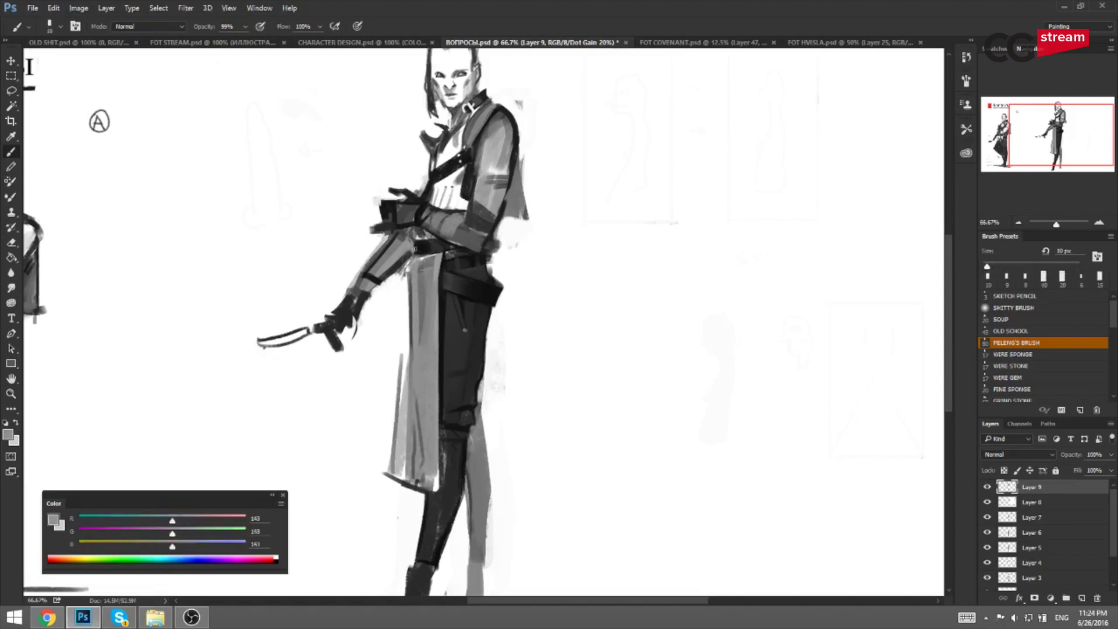
alt+click(418, 241)
alt+click(434, 233)
alt+click(420, 240)
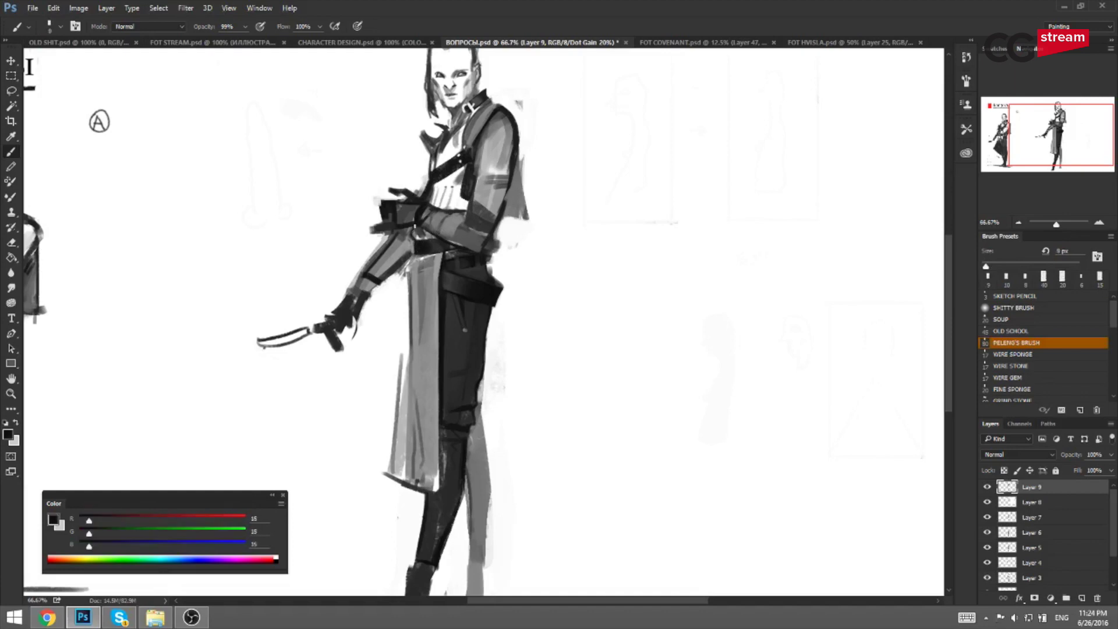
Mirror the canvas and paint the shadow where the apron meets the belt with sampled near-black and dark grey, up to 25 px.
key(ctrl+shift+h)
drag(396, 257, 528, 253)
key(bracketright)
key(bracketright)
key(bracketright)
key(bracketright)
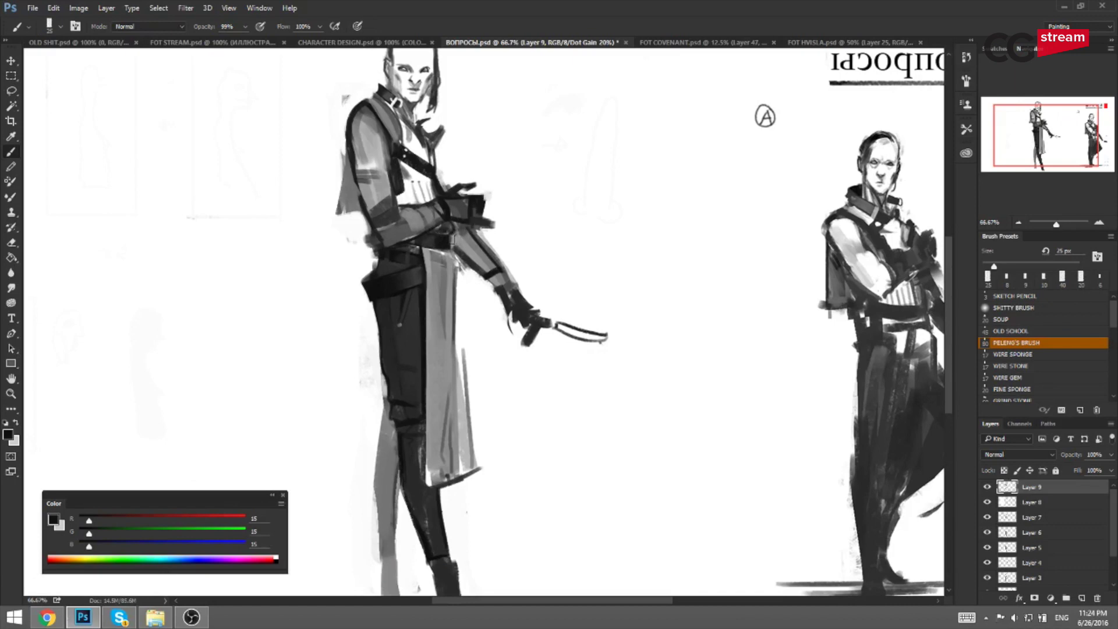
alt+click(428, 254)
key(bracketleft)
key(bracketleft)
key(bracketleft)
alt+click(417, 262)
drag(433, 251, 431, 260)
key(bracketright)
alt+click(432, 257)
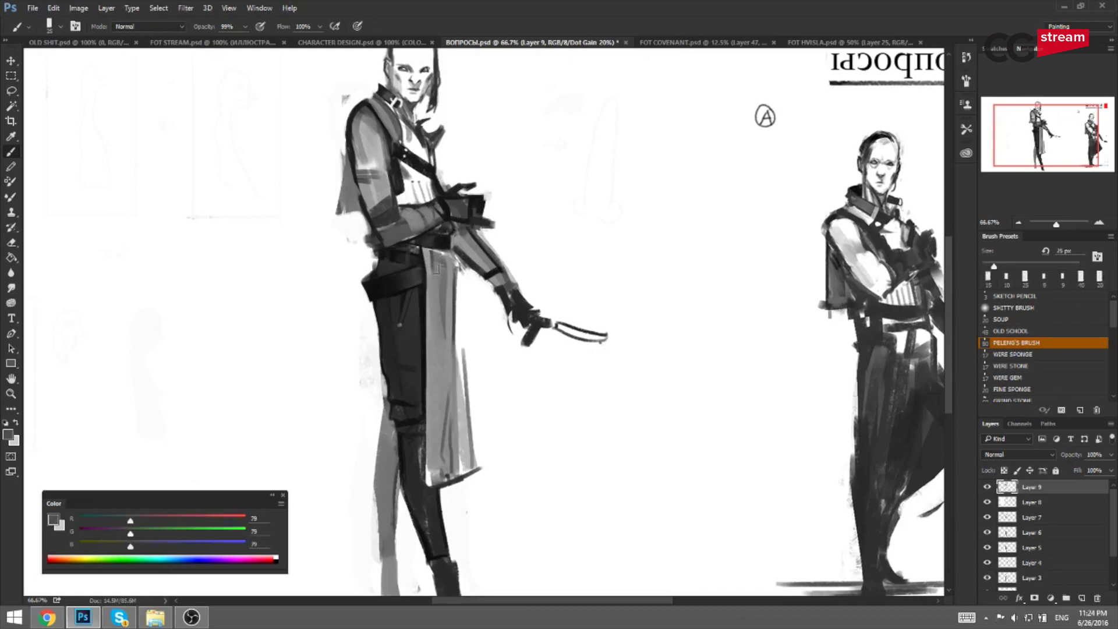
Touch up the apron's outer top edge below the belt with sampled light grey at 10 px.
alt+click(437, 261)
key(bracketleft)
drag(452, 251, 454, 261)
key(ctrl+minus)
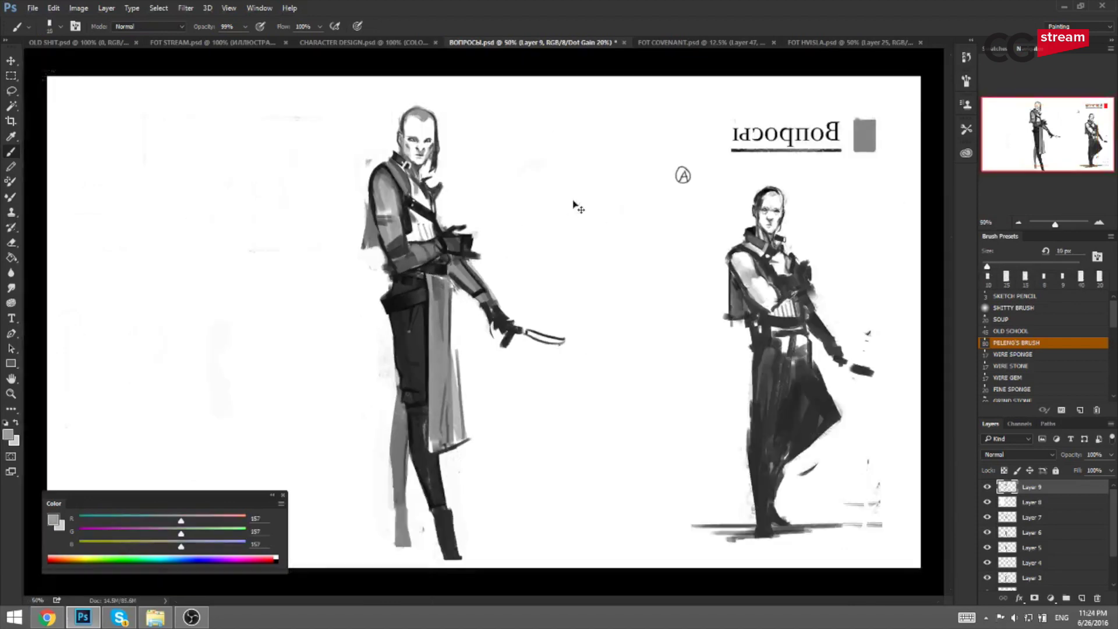
Mirror the canvas back and shade the apron's upper half with greys sampled from it, gradually enlarging the brush.
key(F2)
alt+click(534, 284)
key(bracketright)
alt+click(524, 280)
key(bracketright)
alt+click(532, 317)
mouse_move(527, 326)
mouse_down()
mouse_move(526, 284)
mouse_move(526, 325)
mouse_up()
alt+click(535, 298)
key(bracketright)
alt+click(531, 340)
key(bracketright)
alt+click(525, 317)
alt+click(525, 285)
Refine the apron's upper edges and folds with smaller strokes, finishing in sampled near-black at 9 px.
key(bracketleft)
key(bracketleft)
key(bracketleft)
drag(524, 281, 525, 318)
alt+click(536, 285)
key(bracketleft)
key(bracketleft)
key(bracketleft)
alt+click(527, 285)
key(bracketleft)
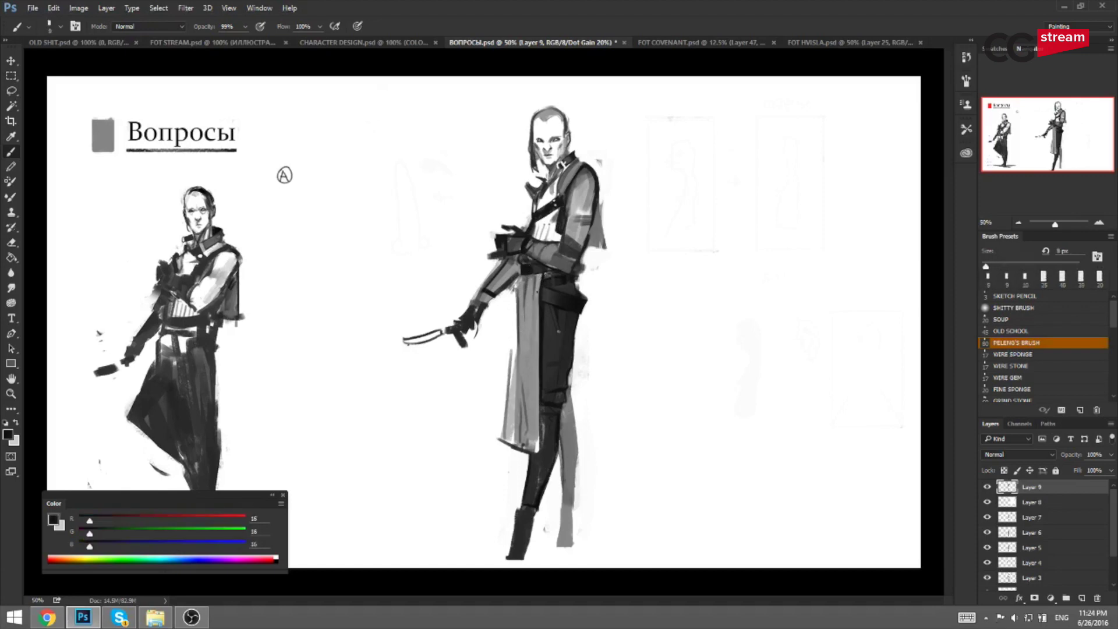
Lay a broad dark grey shadow over the apron's upper part with sampled tones, using a brush of at least 50 px.
alt+click(538, 274)
key(bracketright)
key(bracketright)
key(bracketright)
key(bracketright)
key(bracketright)
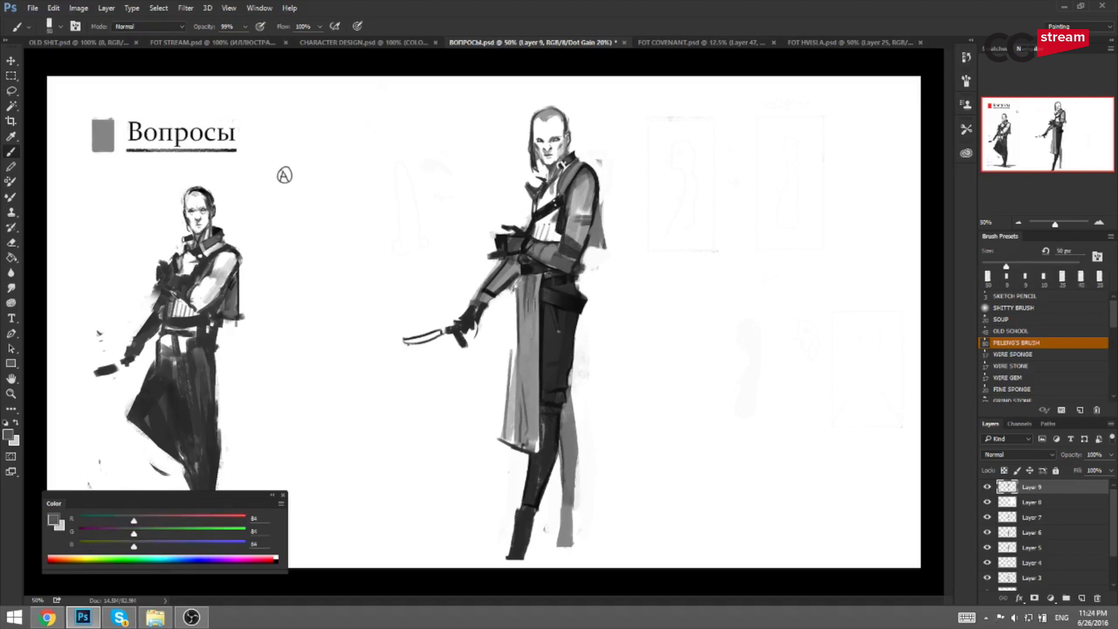
alt+click(528, 335)
alt+click(527, 326)
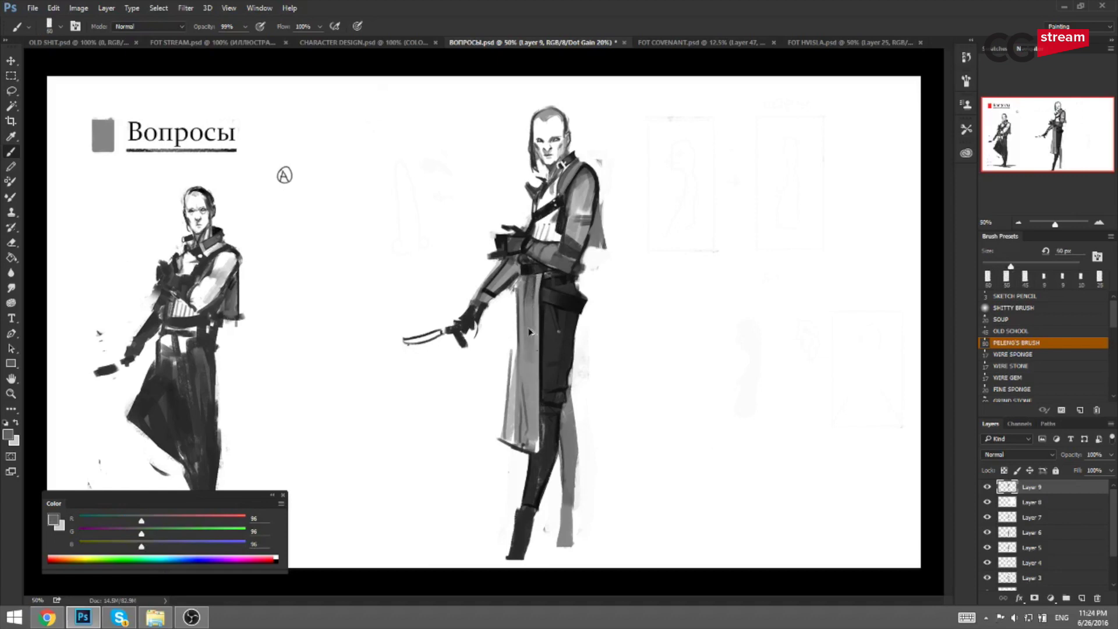
Darken the apron's inner edge below the belt with grey at 25 px, then mirror the canvas and blend it with mid-grey at 30 px.
alt+click(533, 308)
key(bracketleft)
key(bracketleft)
key(bracketleft)
key(bracketleft)
key(bracketleft)
drag(537, 275, 536, 298)
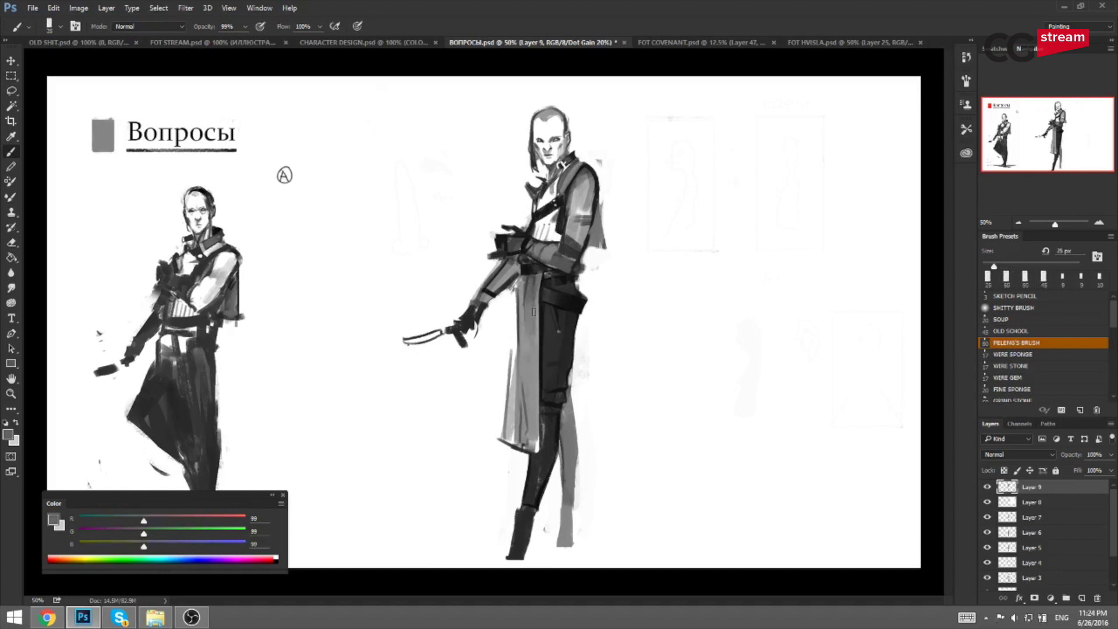
key(ctrl+shift+h)
alt+click(442, 300)
key(bracketright)
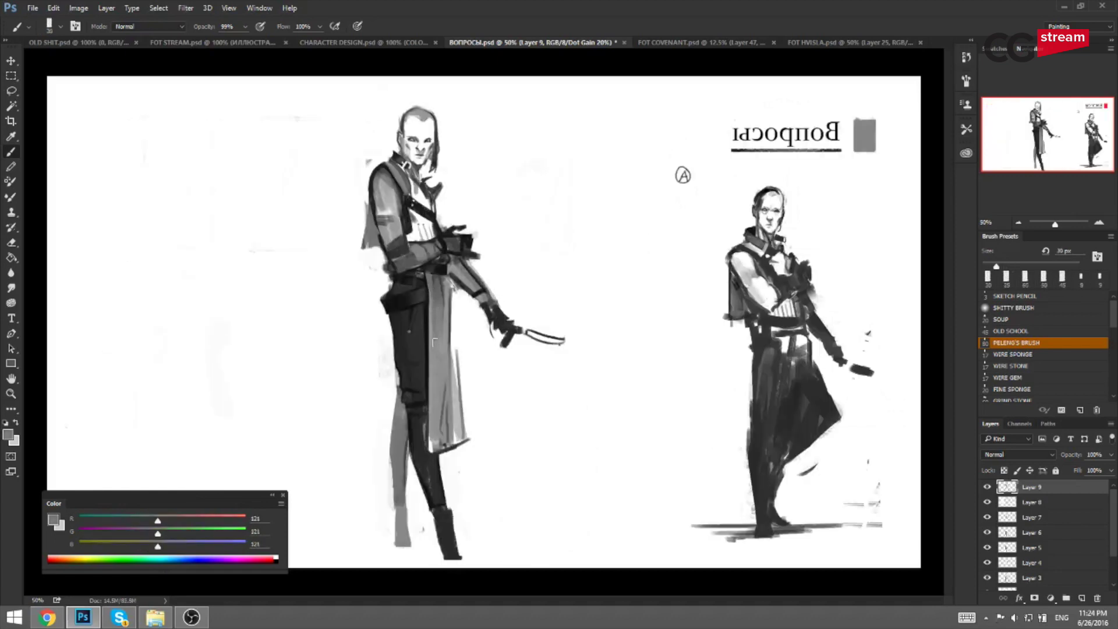
Smooth the shading on the upper sleeve near the shoulder with sampled mid-greys, starting at 20 px and 10 px.
key(ctrl+plus)
alt+click(401, 160)
key(bracketleft)
key(bracketleft)
key(bracketleft)
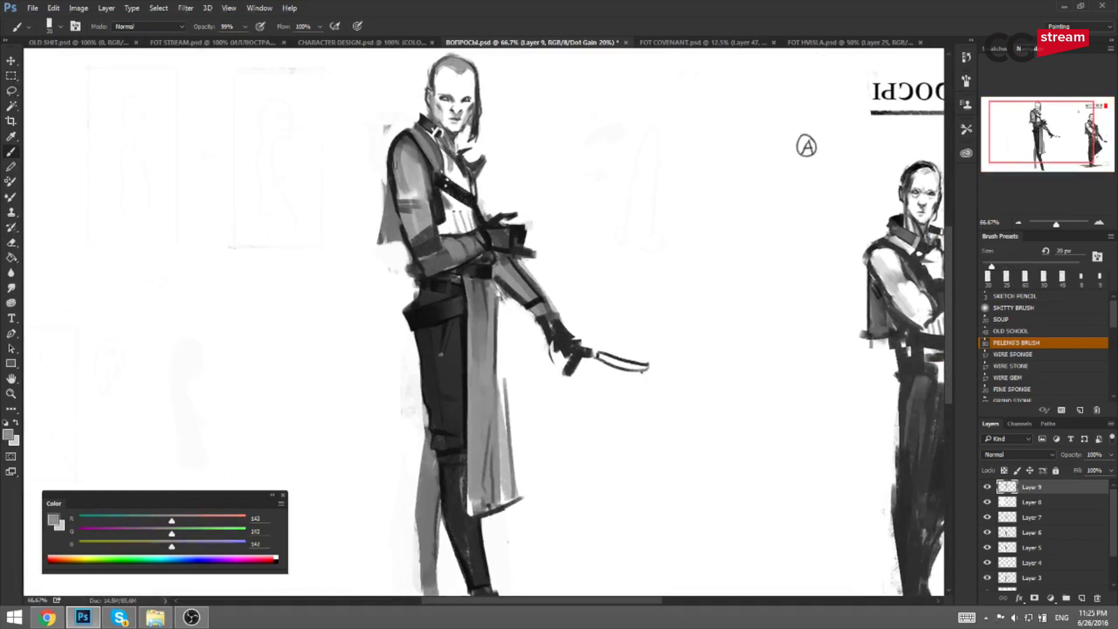
alt+click(402, 170)
key(bracketleft)
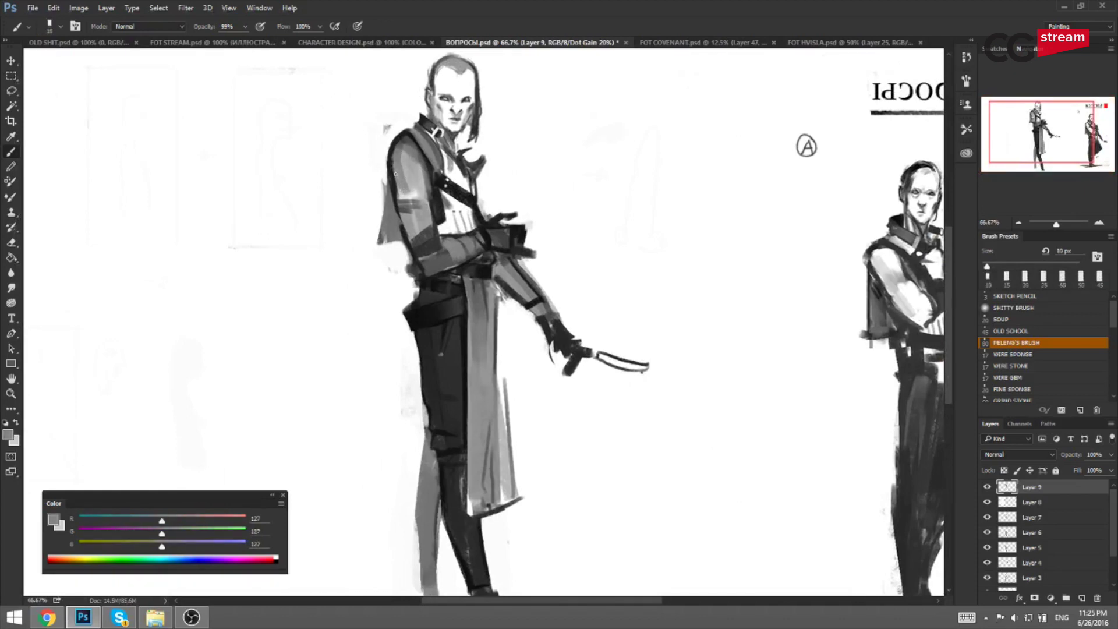
alt+click(390, 166)
key(bracketright)
key(bracketright)
mouse_move(393, 170)
mouse_down()
mouse_move(394, 198)
mouse_move(393, 171)
mouse_up()
Refine the vest's shoulder edge with sampled grey at about 8 px and mirror the canvas back.
alt+click(391, 156)
key(bracketleft)
key(bracketleft)
key(bracketleft)
key(bracketleft)
alt+click(418, 135)
alt+click(415, 139)
drag(409, 134, 405, 138)
key(ctrl+shift+h)
drag(616, 198, 534, 206)
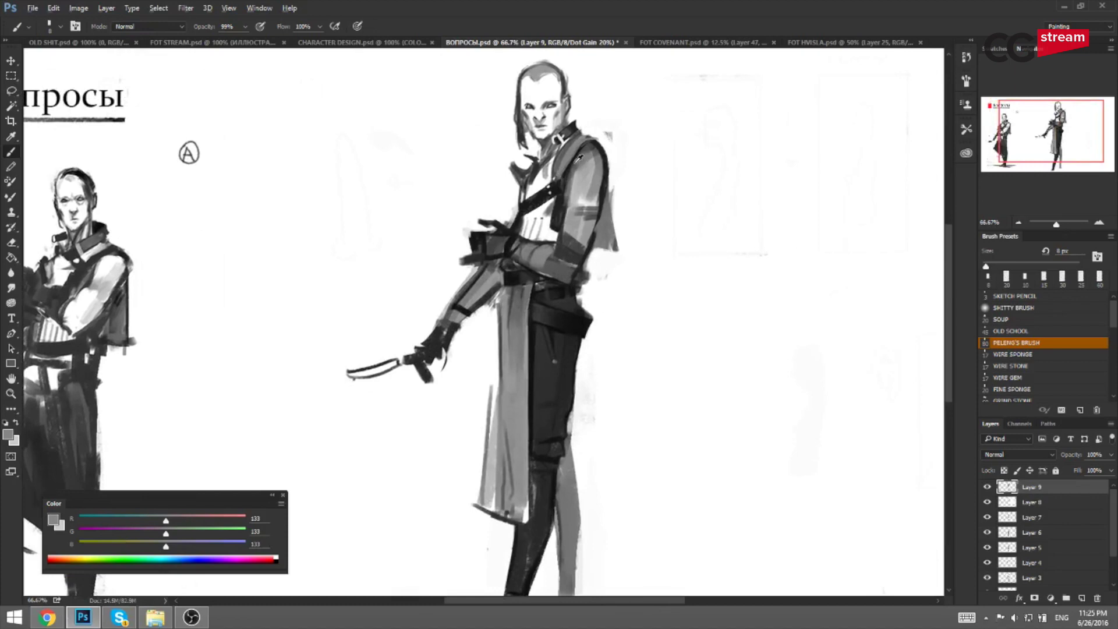
Tone down the light shirt front below the chest strap with sampled greys, starting with a 25 px brush.
alt+click(579, 160)
key(bracketright)
key(bracketright)
key(bracketright)
key(bracketright)
key(bracketright)
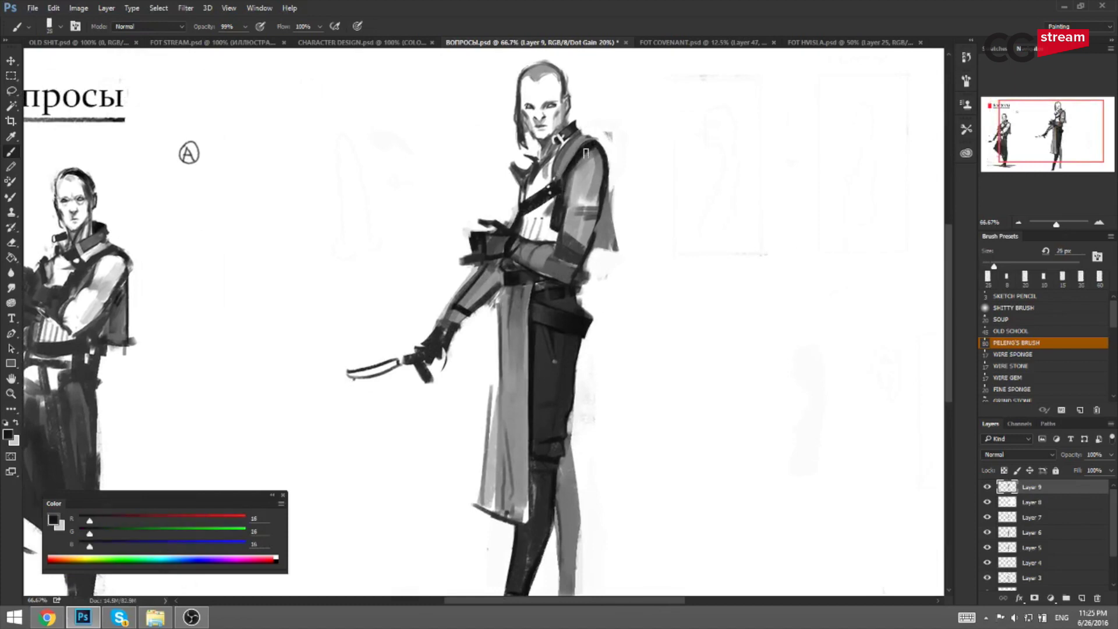
alt+click(571, 198)
alt+click(524, 297)
key(bracketright)
key(ctrl+z)
drag(551, 198, 539, 242)
mouse_move(539, 210)
mouse_down()
mouse_move(521, 227)
mouse_move(554, 238)
mouse_up()
key(bracketright)
Mirror the canvas and smooth the apron's upper part below the belt with sampled mid-greys at about 25 px.
key(ctrl+shift+h)
drag(417, 270, 453, 262)
alt+click(441, 295)
alt+click(450, 399)
key(bracketleft)
key(bracketleft)
drag(446, 326, 444, 389)
mouse_move(447, 316)
mouse_down()
mouse_move(443, 395)
mouse_move(443, 382)
mouse_up()
alt+click(440, 353)
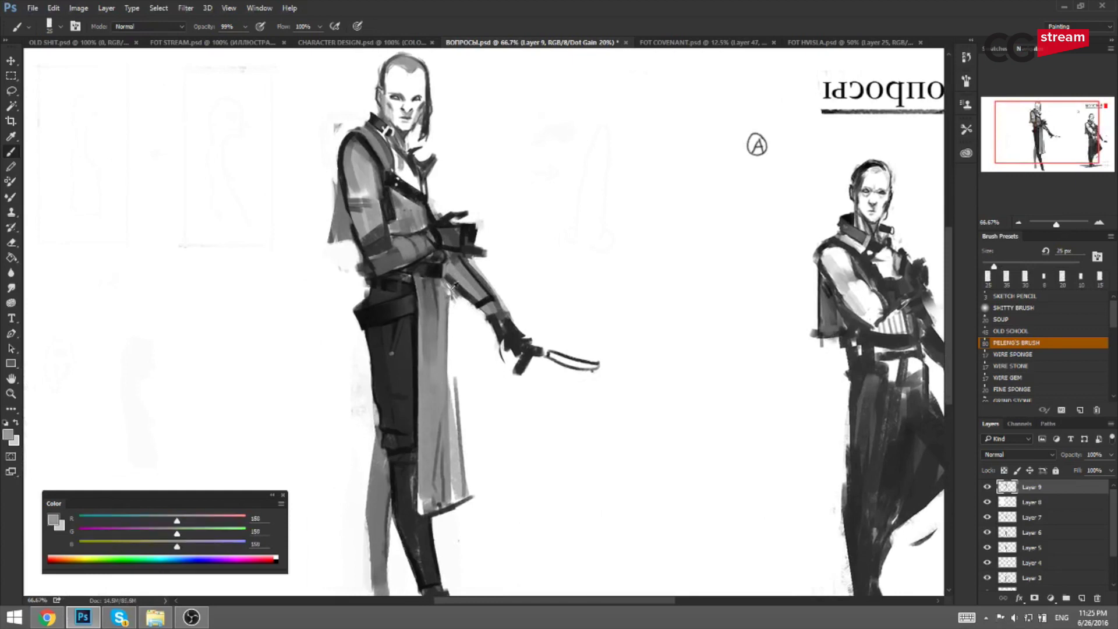
Fill the white slit between the apron and its narrow outer strip with sampled mid-grey.
alt+click(453, 286)
key(bracketleft)
key(bracketright)
key(bracketright)
drag(447, 338, 453, 419)
key(ctrl+z)
drag(451, 351, 456, 469)
alt+click(455, 412)
key(bracketright)
mouse_move(450, 413)
mouse_down()
mouse_move(454, 492)
mouse_move(464, 494)
mouse_up()
key(ctrl+z)
Paint over the fold lines in the apron's lower part and even out its hem with sampled greys.
alt+click(461, 468)
key(bracketleft)
alt+click(444, 435)
key(bracketright)
drag(438, 419, 435, 487)
mouse_move(440, 425)
mouse_down()
mouse_move(443, 489)
mouse_move(420, 513)
mouse_move(421, 469)
mouse_move(415, 505)
mouse_up()
key(bracketright)
key(bracketright)
key(ctrl+z)
key(ctrl+z)
alt+click(429, 486)
key(bracketleft)
key(bracketleft)
key(bracketleft)
key(ctrl+z)
Try to define the apron's lower inner edge against the leg with near-black strokes at about 15 px.
alt+click(420, 444)
key(bracketleft)
key(bracketleft)
key(ctrl+z)
key(bracketleft)
alt+click(416, 436)
drag(419, 450, 421, 508)
key(ctrl+z)
alt+click(417, 440)
alt+click(418, 439)
drag(416, 454, 420, 518)
key(ctrl+z)
alt+click(416, 434)
drag(418, 462, 420, 512)
key(ctrl+z)
key(bracketright)
alt+click(427, 511)
key(ctrl+z)
drag(418, 464, 419, 514)
key(ctrl+z)
key(ctrl+z)
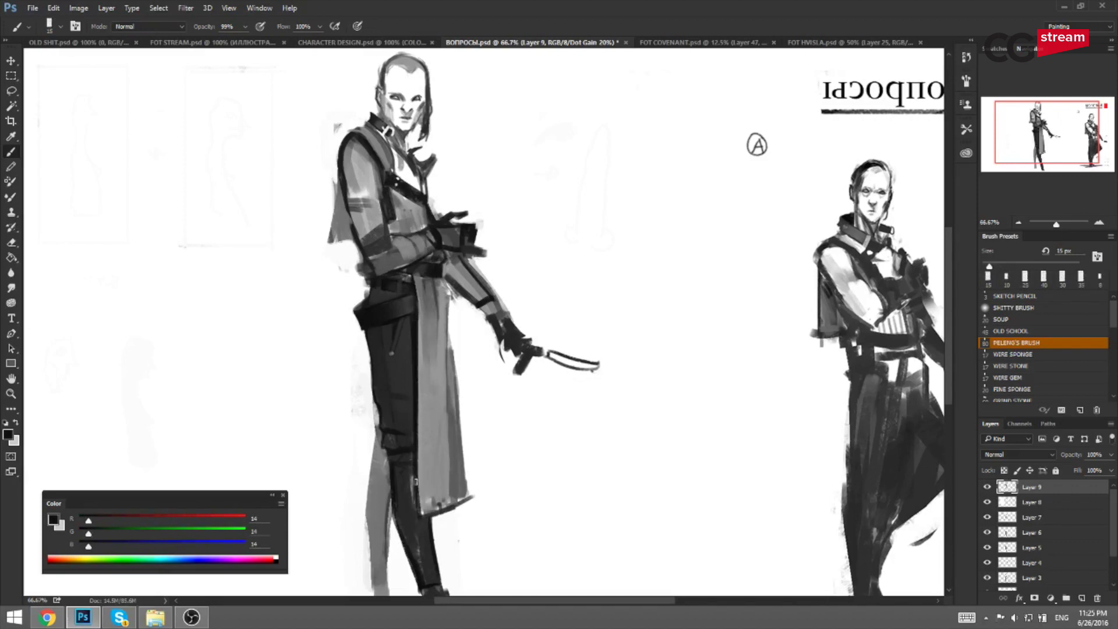
Mirror the canvas back and refine the apron's outer edge with white at 30 px and near-black at 9 px.
key(ctrl+shift+h)
drag(712, 330, 631, 322)
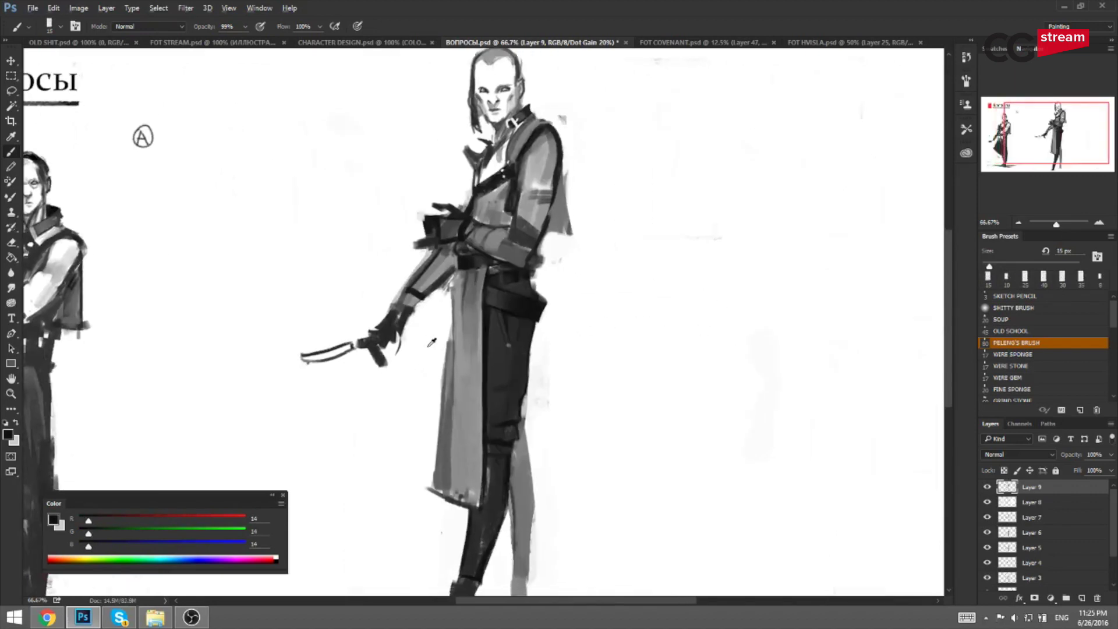
key(x)
key(bracketright)
key(bracketright)
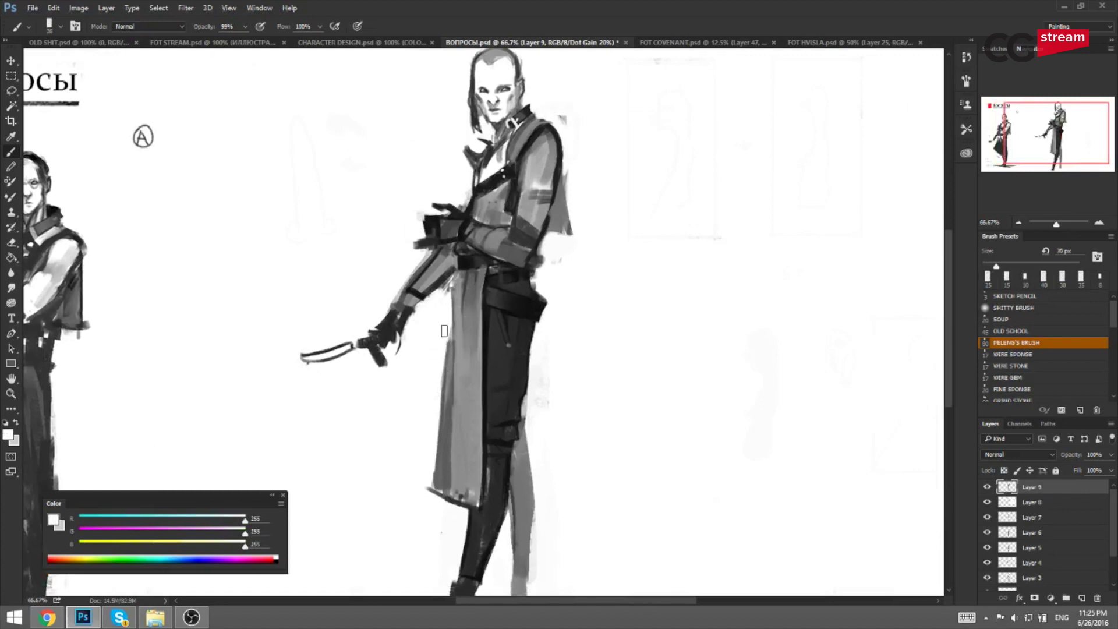
alt+click(486, 310)
key(bracketleft)
key(bracketleft)
key(bracketleft)
key(bracketleft)
key(bracketleft)
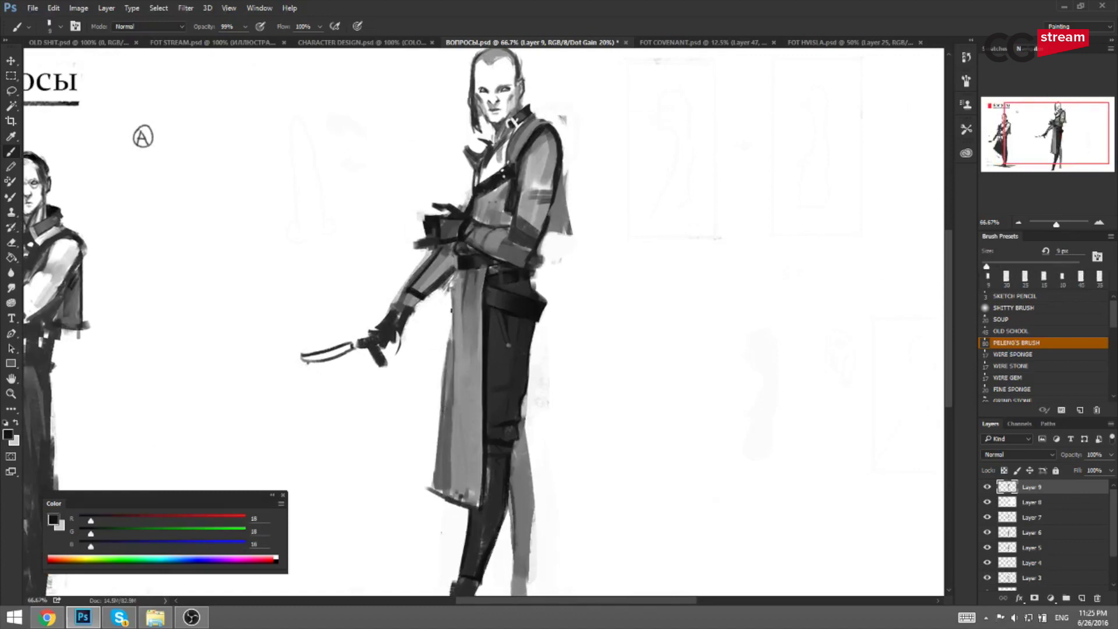
Shade the apron's outer edge with dark grey at 20 px, then mirror the canvas and blend the apron with mid-grey at 60 px.
key(x)
key(bracketright)
alt+click(452, 423)
key(bracketright)
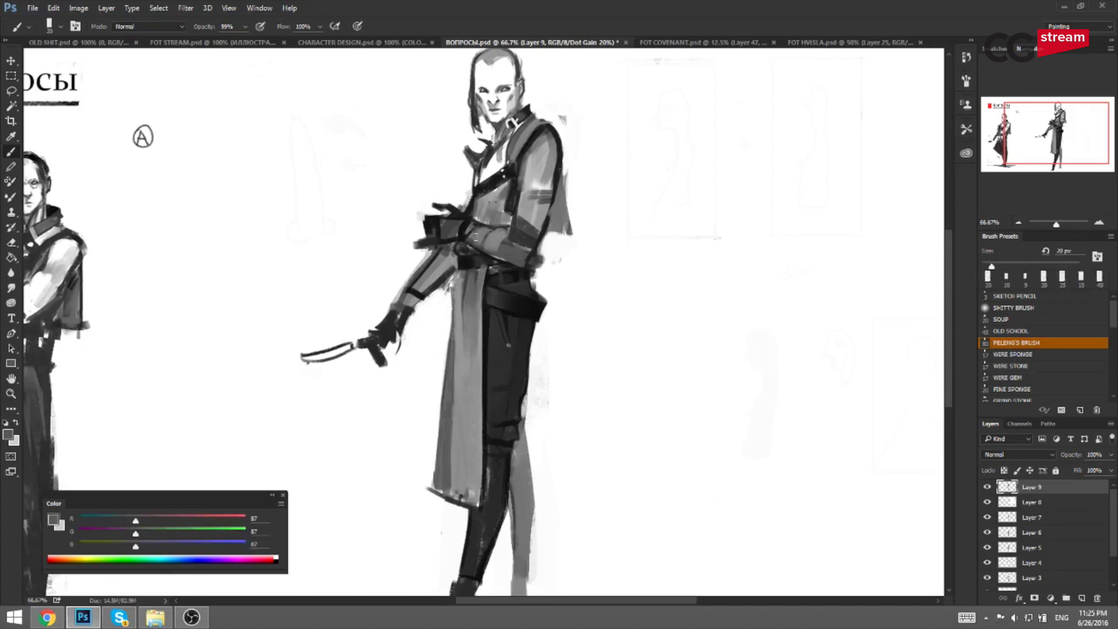
key(ctrl+minus)
key(ctrl+shift+h)
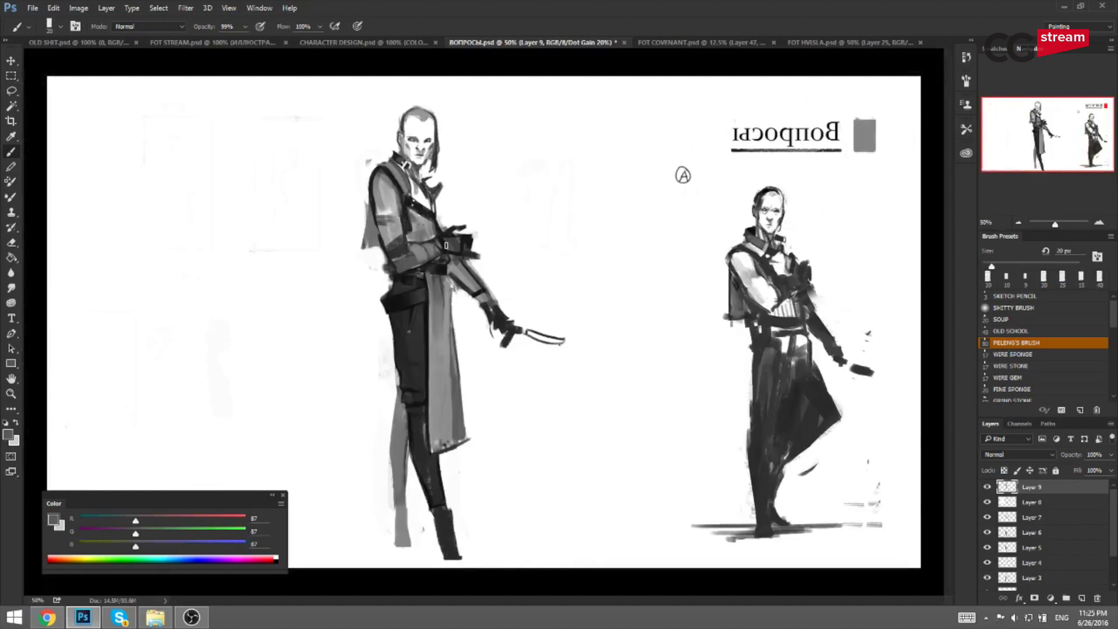
alt+click(452, 410)
key(bracketright)
key(bracketright)
key(bracketright)
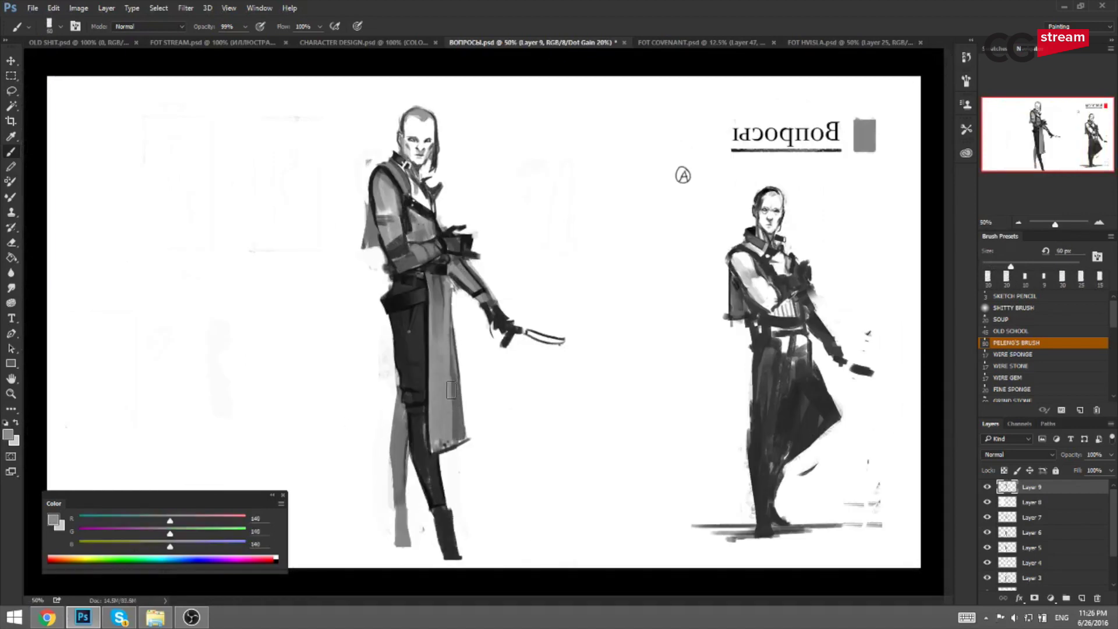
Trim the apron's lower hem with near-white at 40 px, reducing the brush to 10 px for small spots.
alt+click(456, 450)
key(bracketleft)
key(bracketleft)
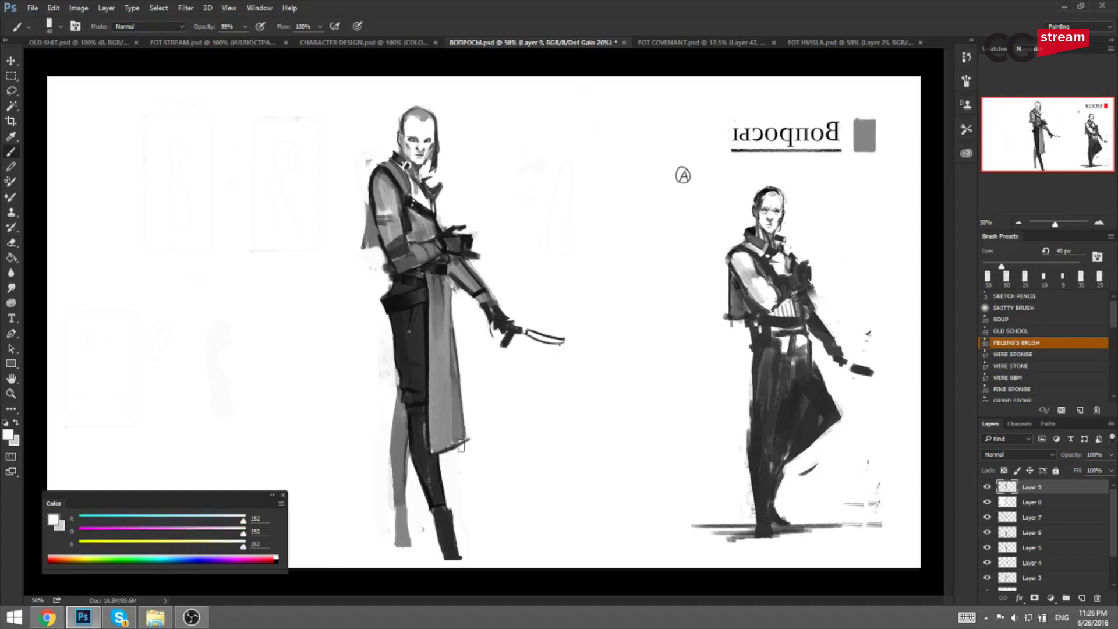
key(bracketleft)
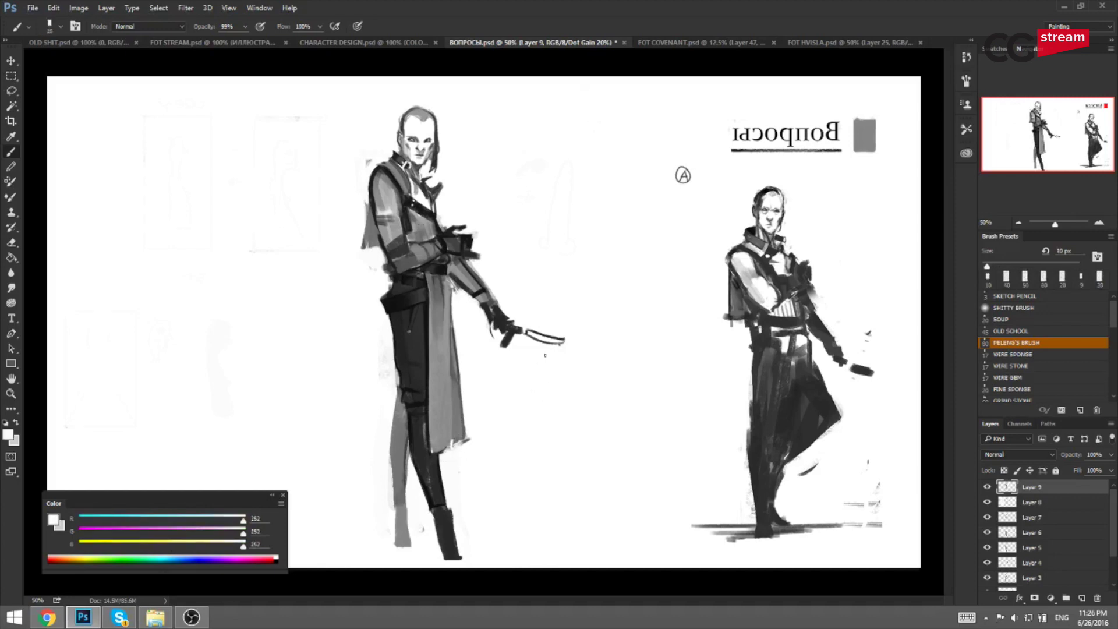
Mirror the canvas back and refine the apron's upper outer edge with sampled tones, finishing with white at 35 px.
key(ctrl+shift+h)
alt+click(521, 326)
key(bracketleft)
alt+click(518, 324)
key(bracketright)
alt+click(517, 377)
key(bracketright)
alt+click(519, 368)
key(bracketright)
alt+click(528, 331)
key(bracketright)
drag(519, 324, 519, 349)
alt+click(512, 297)
key(bracketright)
key(bracketright)
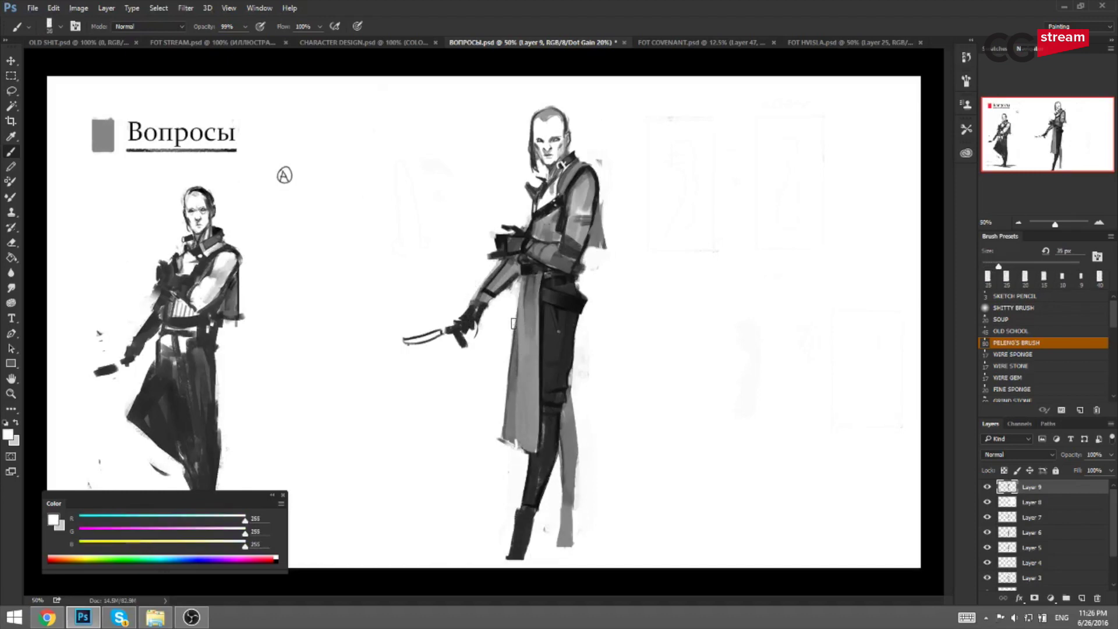
Smooth the extended forearm's sleeve with sampled mid-greys at 25 px and 20 px, then trim its outer edge with white.
key(h)
key(x)
key(bracketright)
key(bracketright)
key(h)
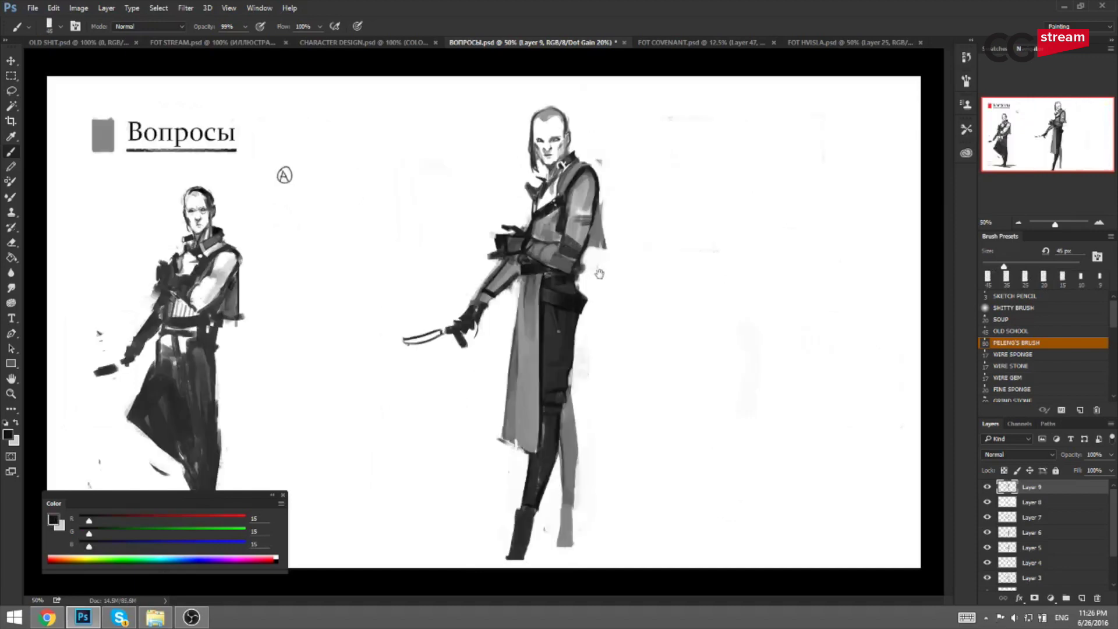
key(x)
key(bracketleft)
key(bracketleft)
key(bracketleft)
key(bracketleft)
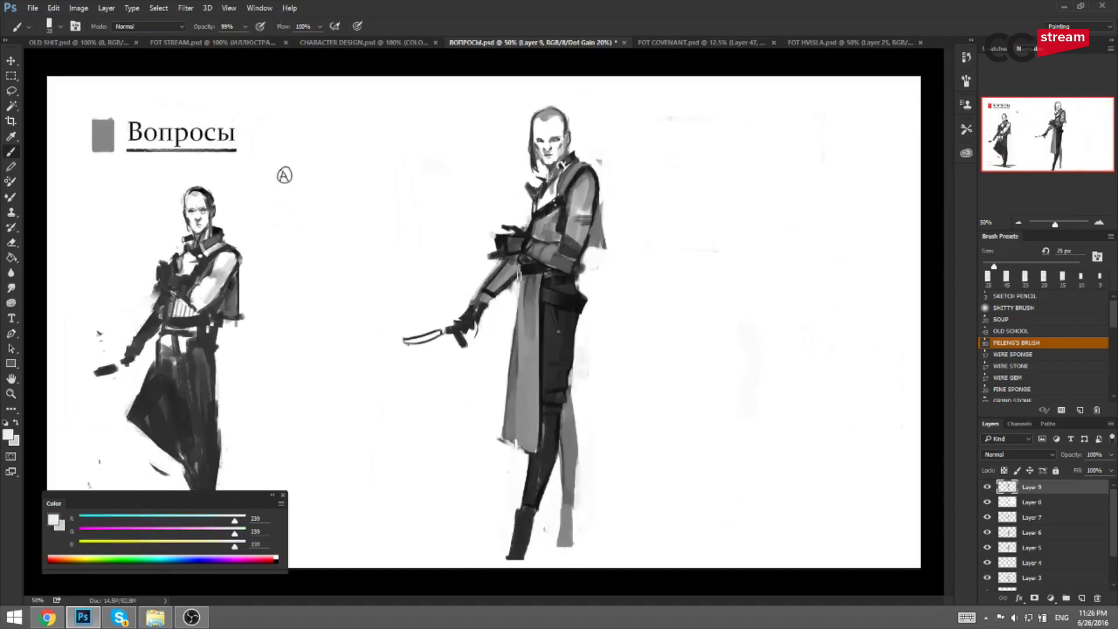
alt+click(519, 263)
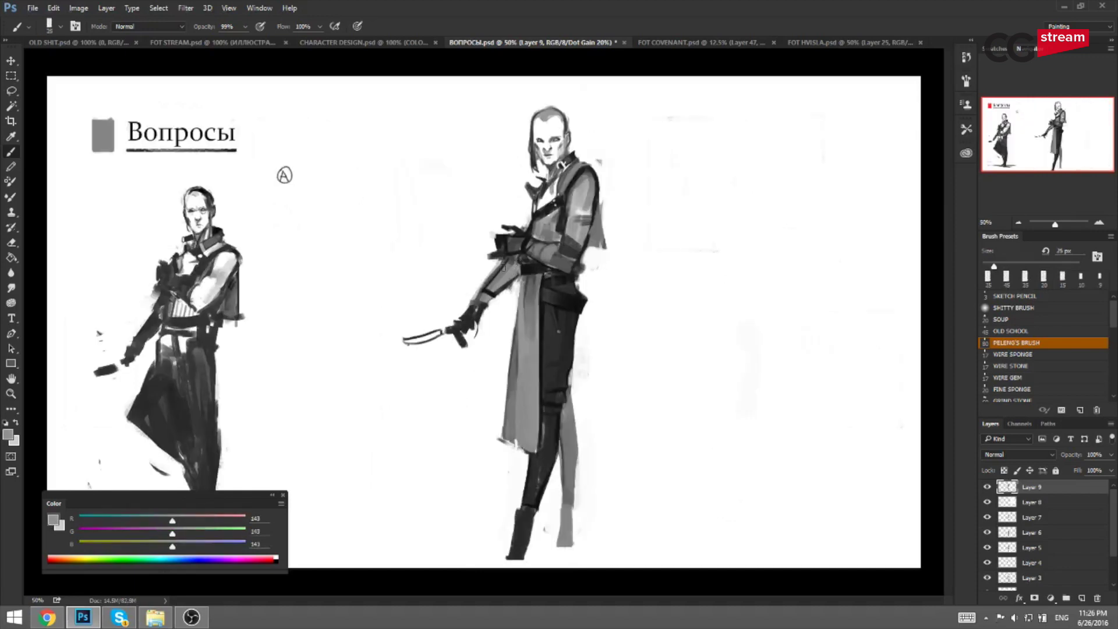
alt+click(511, 263)
key(bracketleft)
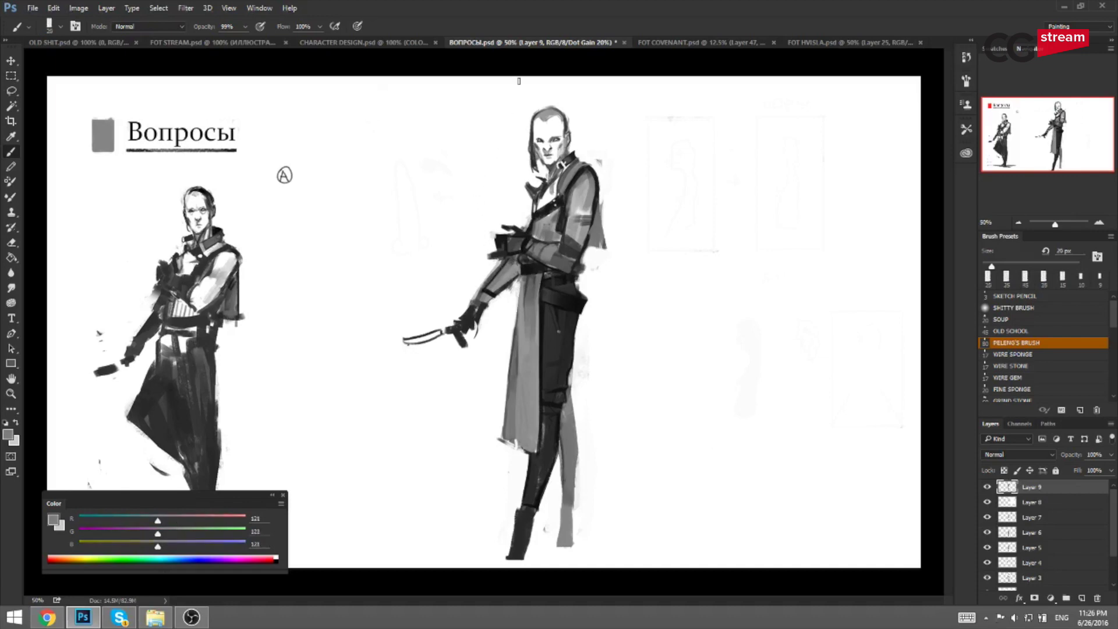
alt+click(458, 256)
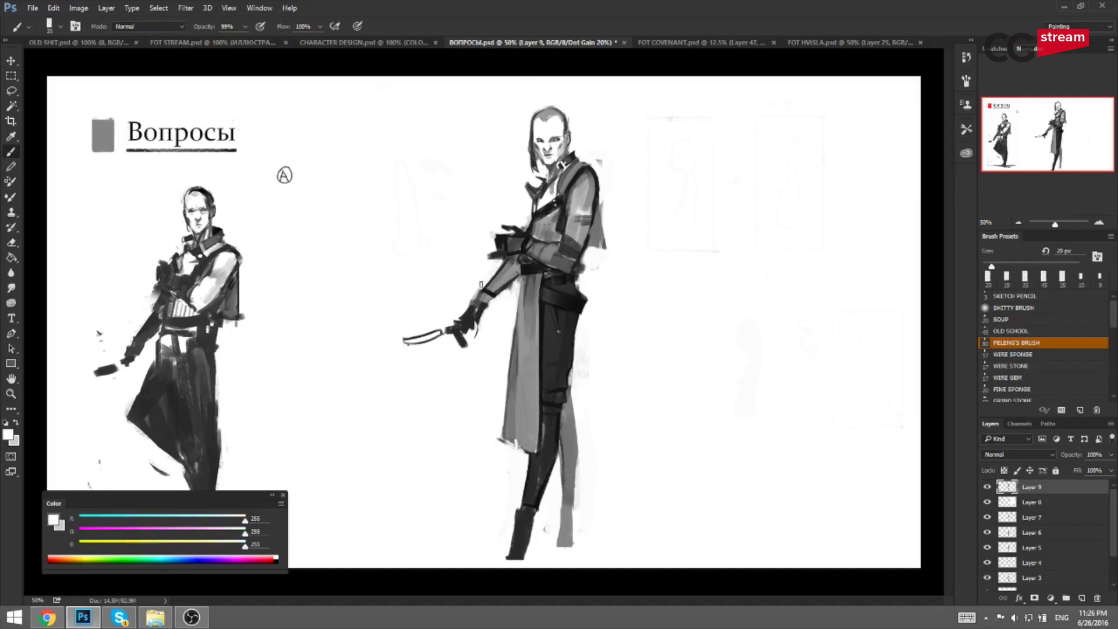
Repaint the extended hand's glove as a solid near-black shape, using brush sizes of 35 px and 25 px.
alt+click(486, 318)
key(bracketright)
key(bracketright)
key(bracketright)
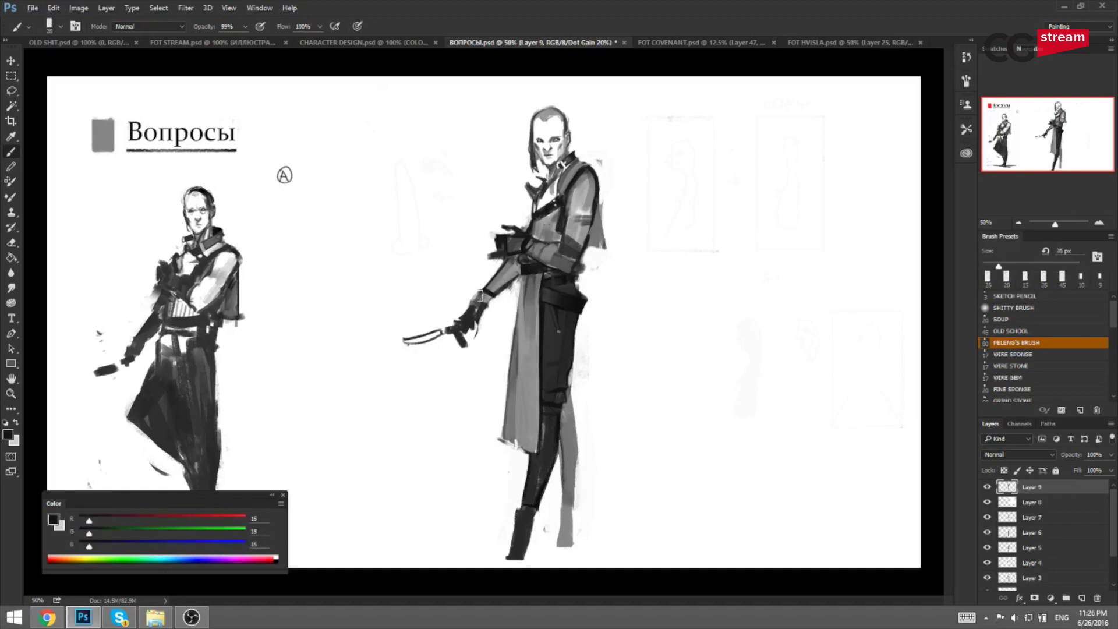
mouse_move(482, 292)
mouse_down()
mouse_move(478, 314)
mouse_move(487, 297)
mouse_up()
alt+click(475, 324)
key(bracketleft)
key(bracketleft)
drag(472, 322, 471, 330)
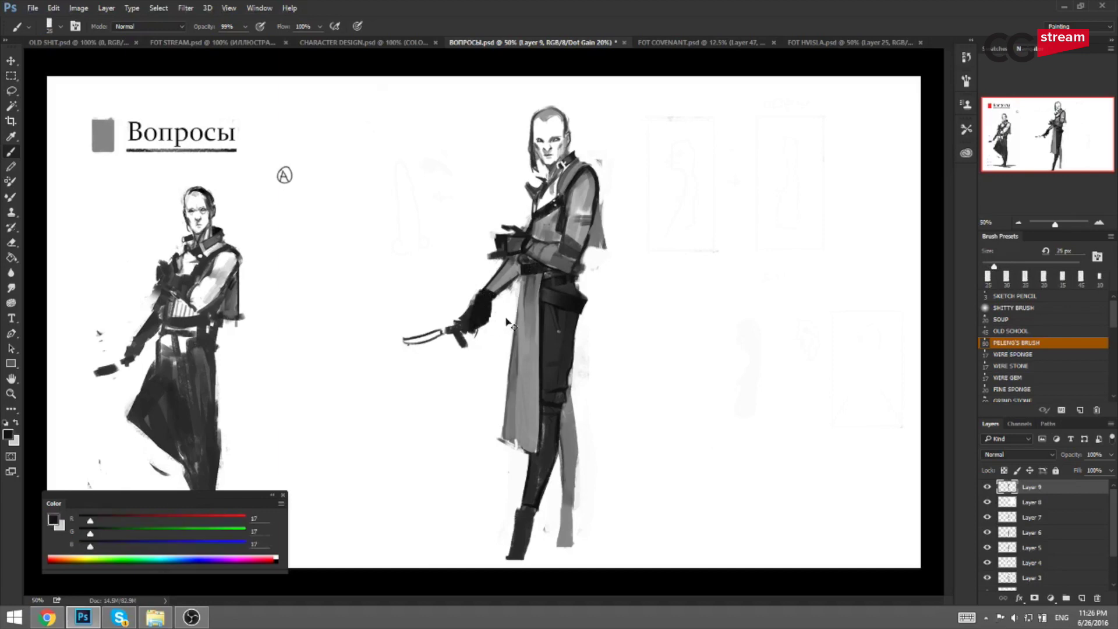
Mirror the canvas and cut back the glove's lower fingers and the blade's grip with white at 35 px and 40 px.
key(ctrl+shift+h)
alt+click(506, 321)
key(bracketright)
key(bracketright)
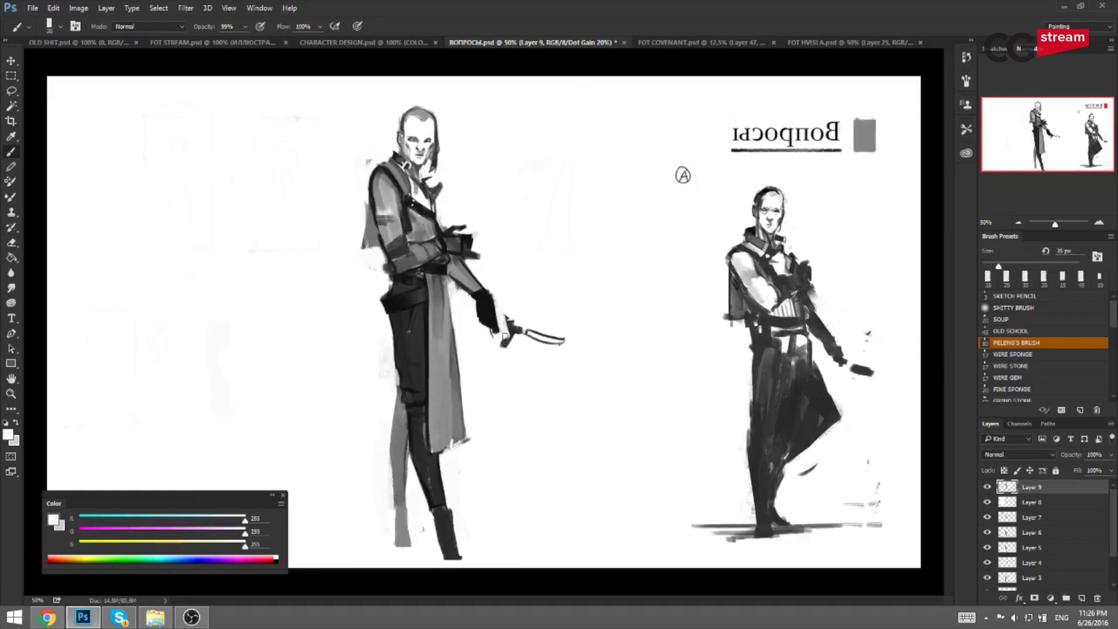
key(bracketright)
drag(496, 335, 522, 338)
key(ctrl+z)
key(ctrl+z)
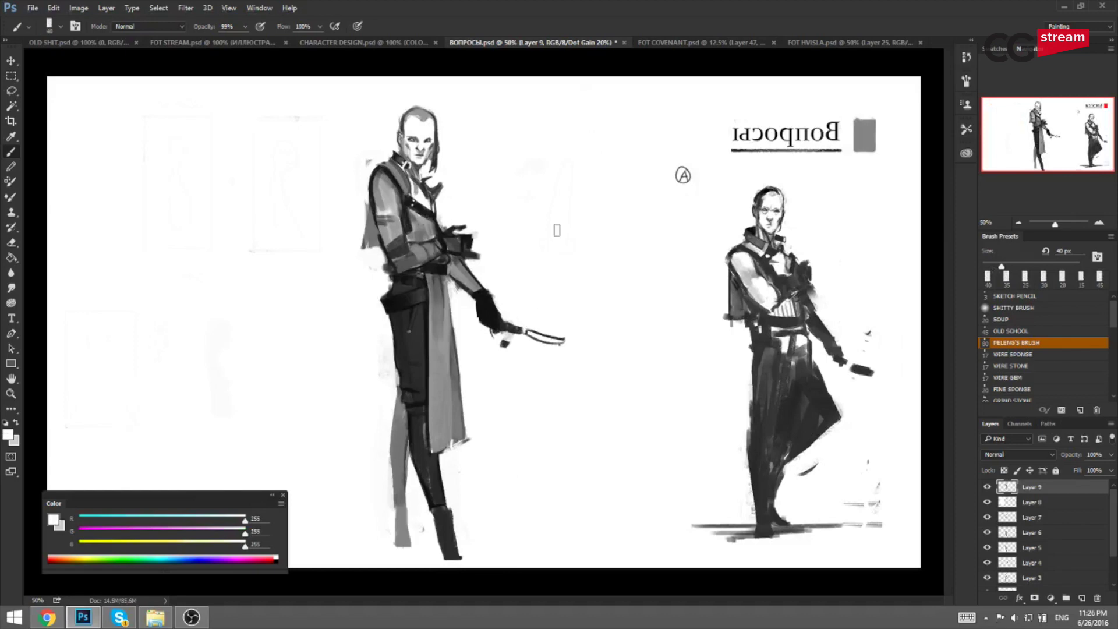
Mirror the canvas back and erase the leftover grip fragments below the gloved hand with white.
key(ctrl+shift+h)
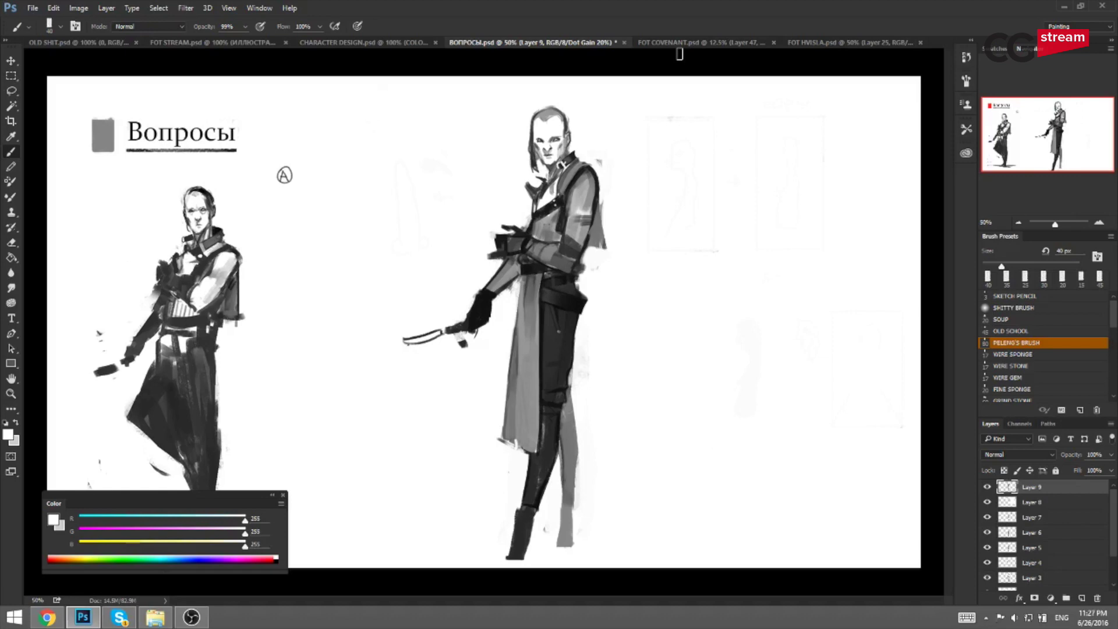
key(bracketleft)
drag(447, 329, 452, 343)
key(bracketleft)
key(bracketleft)
Reshape the glove's fingers and cuff with near-black, using brushes up to 20 px, and mirror the canvas.
alt+click(459, 323)
key(bracketleft)
mouse_move(462, 322)
mouse_down()
mouse_move(451, 327)
mouse_move(465, 350)
mouse_up()
alt+click(492, 302)
key(bracketleft)
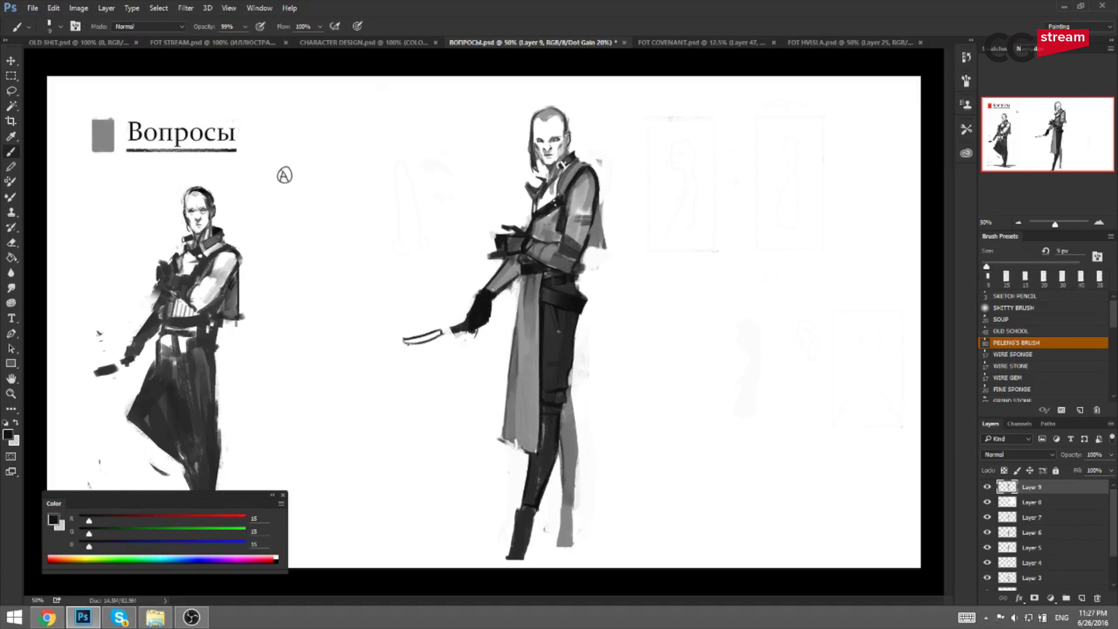
key(bracketright)
drag(490, 283, 499, 294)
key(ctrl+shift+h)
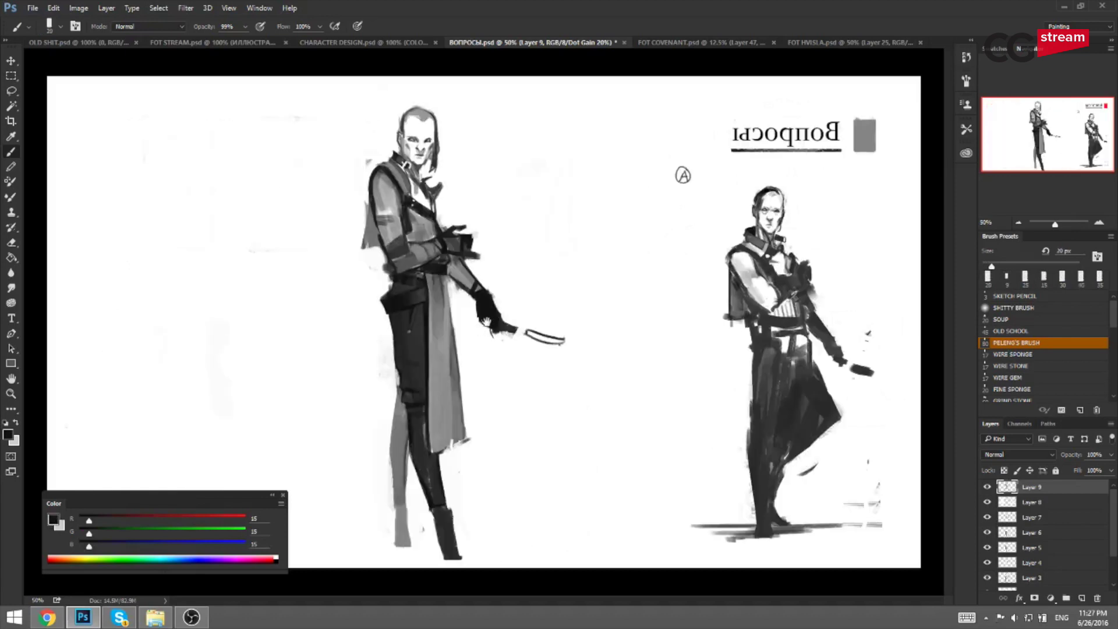
Replace the outlined blade with a solid dark blade angled down from the gloved hand, trimming its edges with white.
alt+click(541, 323)
key(bracketright)
key(bracketright)
mouse_move(526, 327)
mouse_down()
mouse_move(552, 336)
mouse_move(527, 338)
mouse_move(570, 332)
mouse_move(516, 335)
mouse_move(541, 338)
mouse_up()
alt+click(514, 330)
key(bracketleft)
key(ctrl+z)
key(bracketright)
key(bracketright)
key(bracketright)
alt+click(545, 347)
key(bracketleft)
key(bracketleft)
key(bracketleft)
key(bracketleft)
key(bracketleft)
key(bracketleft)
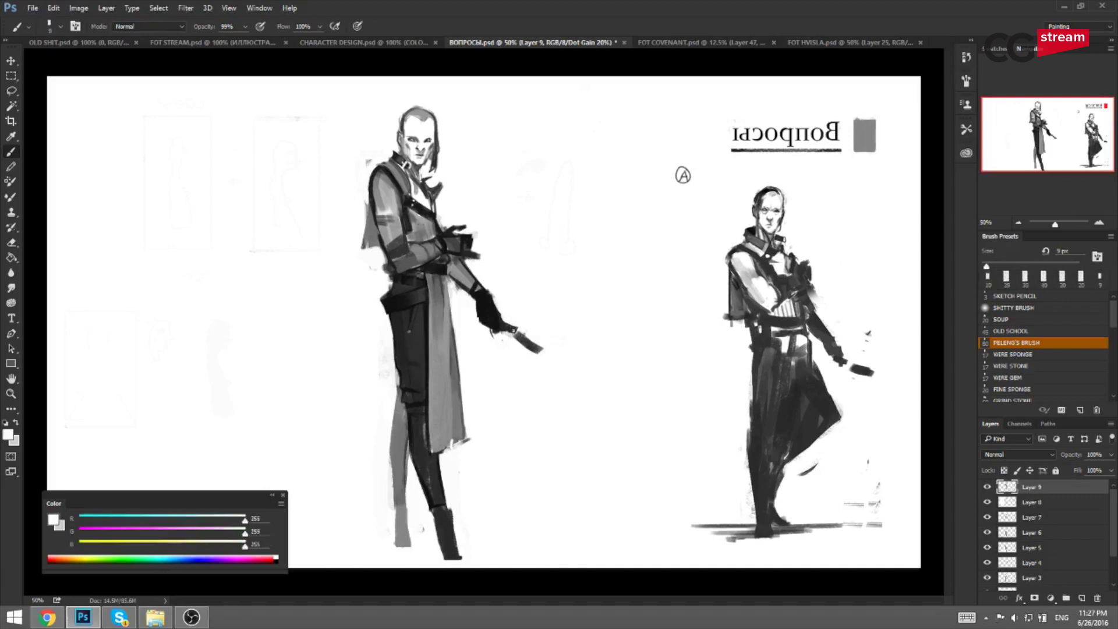
key(bracketleft)
Mirror the canvas and refine the blade's grip and edges with dark grey and white, using brushes up to 15 px.
key(F2)
alt+click(458, 334)
alt+click(457, 332)
alt+click(456, 327)
alt+click(454, 324)
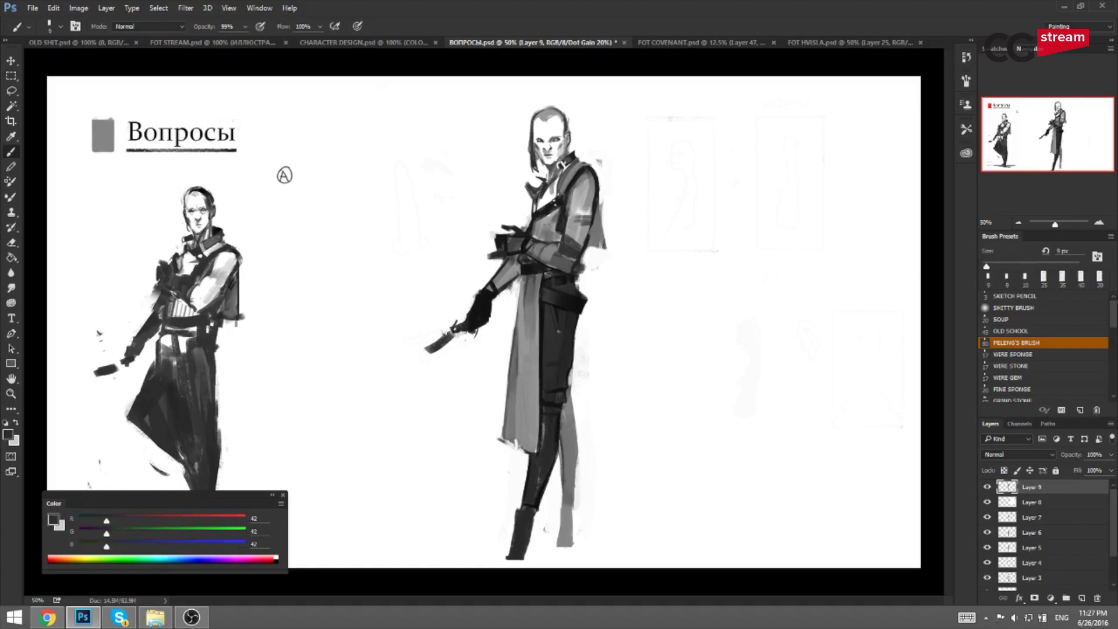
alt+click(444, 326)
key(bracketright)
key(bracketright)
drag(446, 332, 434, 341)
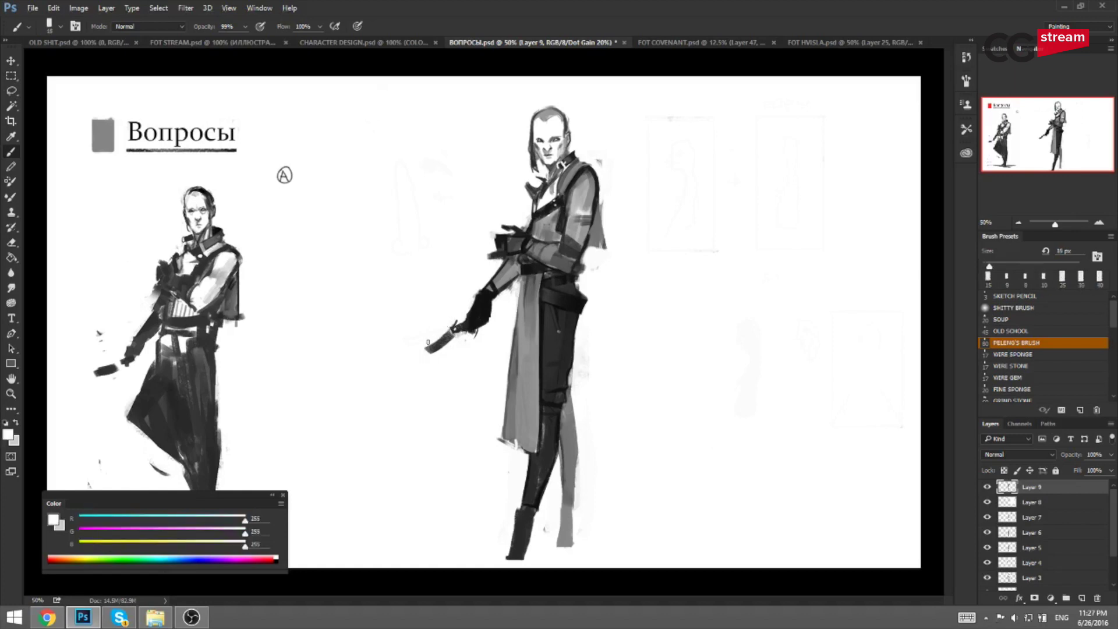
key(h)
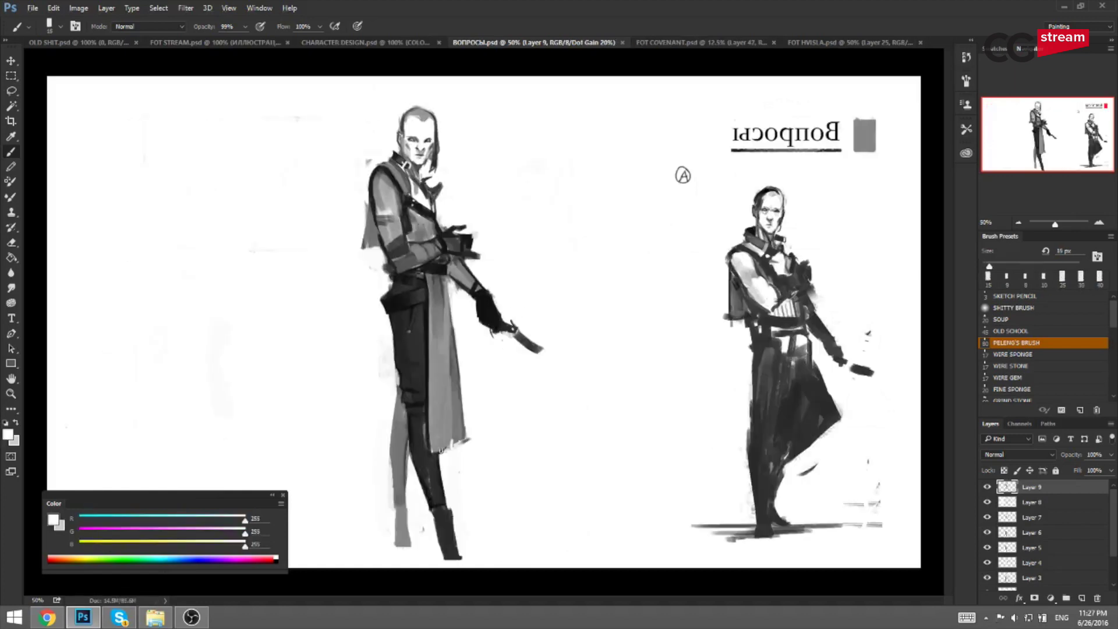
Repaint the standing character's boot and ankle near-black, using brush sizes around 25 px.
alt+click(488, 308)
key(bracketleft)
key(bracketright)
key(bracketright)
key(bracketright)
click(440, 521)
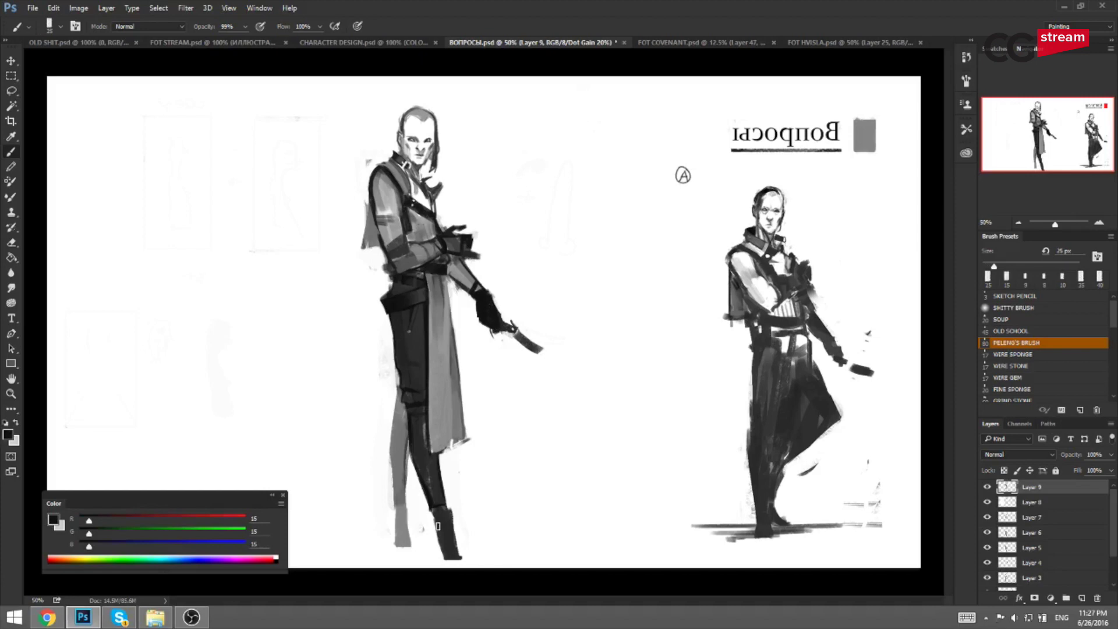
drag(446, 506, 452, 531)
key(bracketright)
key(bracketleft)
Mirror the canvas back and carve the boot's heel and outer edge with white and near-black at 25 px.
key(h)
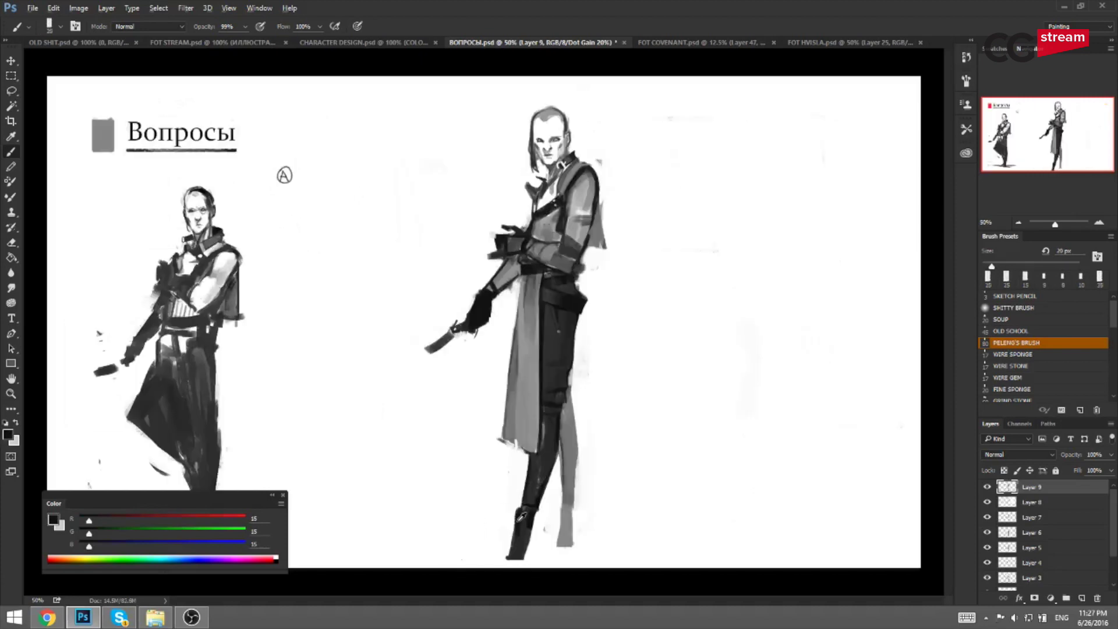
key(x)
key(bracketright)
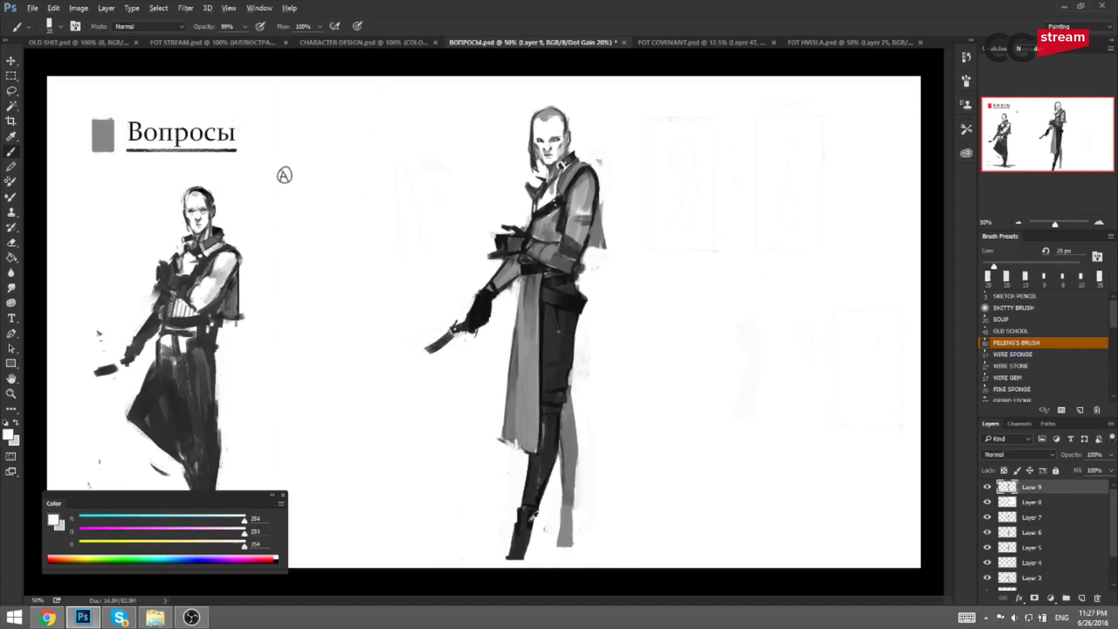
alt+click(530, 518)
key(bracketleft)
key(ctrl+z)
mouse_move(536, 519)
mouse_down()
mouse_move(527, 559)
mouse_move(531, 529)
mouse_move(530, 543)
mouse_up()
key(ctrl+z)
key(bracketright)
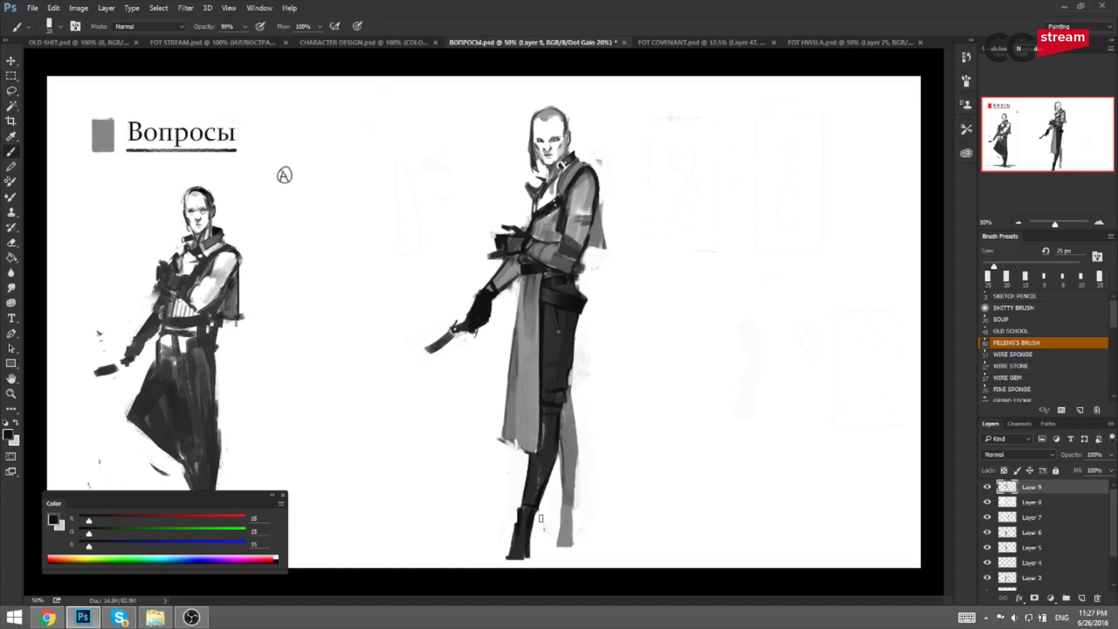
Mirror the canvas, shape the boot's sole near-black at 15 px, and add a small white cross on the ankle at 9 px.
key(ctrl+shift+h)
key(bracketleft)
key(bracketleft)
drag(443, 539, 445, 551)
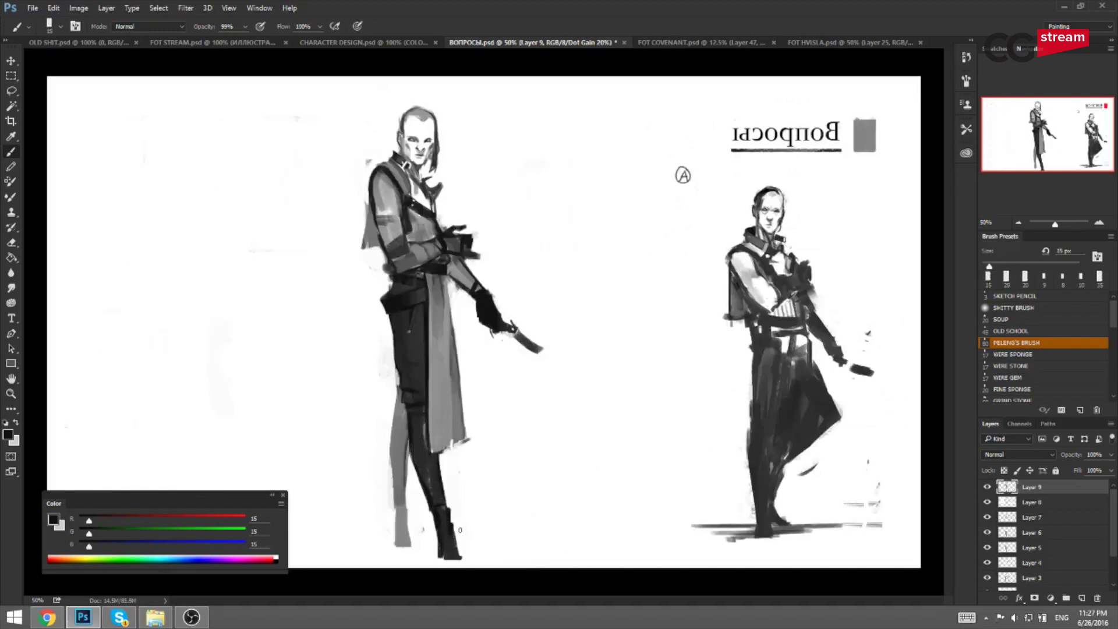
key(bracketright)
key(x)
key(bracketleft)
key(bracketleft)
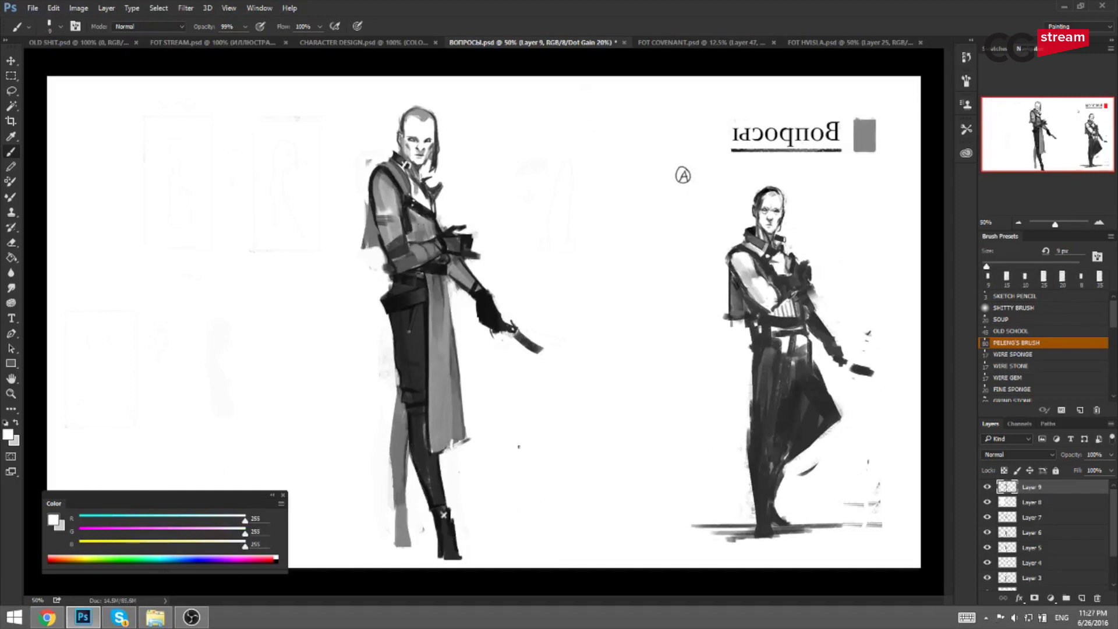
Mirror the canvas back and build a raised dark-grey edge on top of the shoulder with brushes up to 15 px.
key(h)
alt+click(595, 211)
key(bracketright)
key(bracketright)
drag(592, 166, 598, 183)
key(bracketleft)
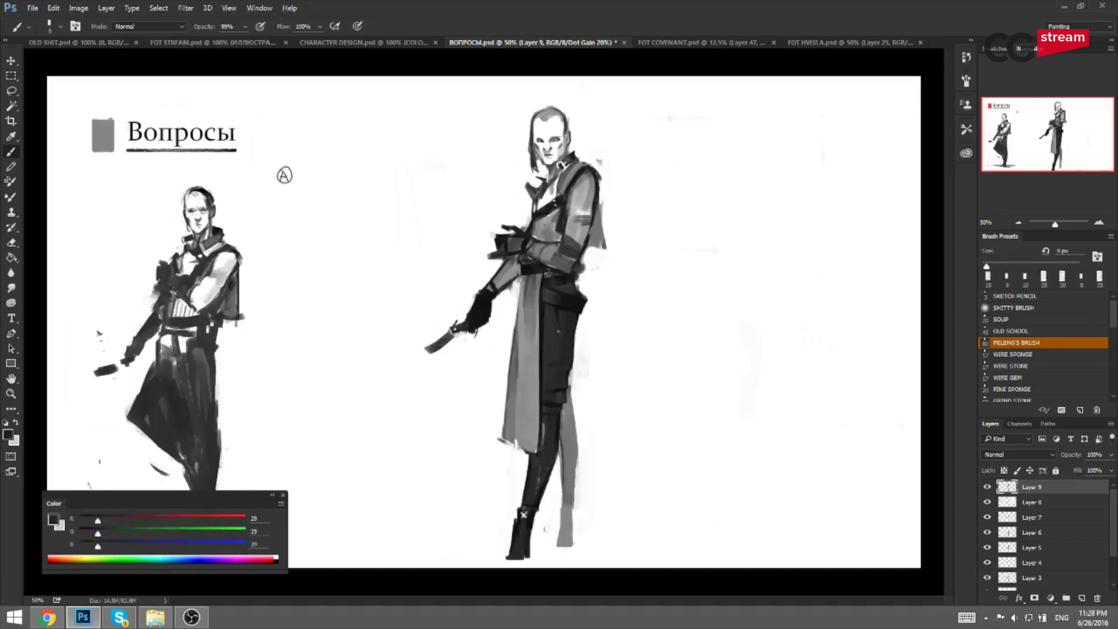
alt+click(597, 174)
key(bracketright)
alt+click(598, 173)
key(bracketleft)
key(bracketleft)
alt+click(575, 153)
key(bracketright)
key(bracketright)
drag(593, 165, 602, 174)
Mirror the canvas and thicken the dark shoulder piece toward the collar.
key(ctrl+shift+h)
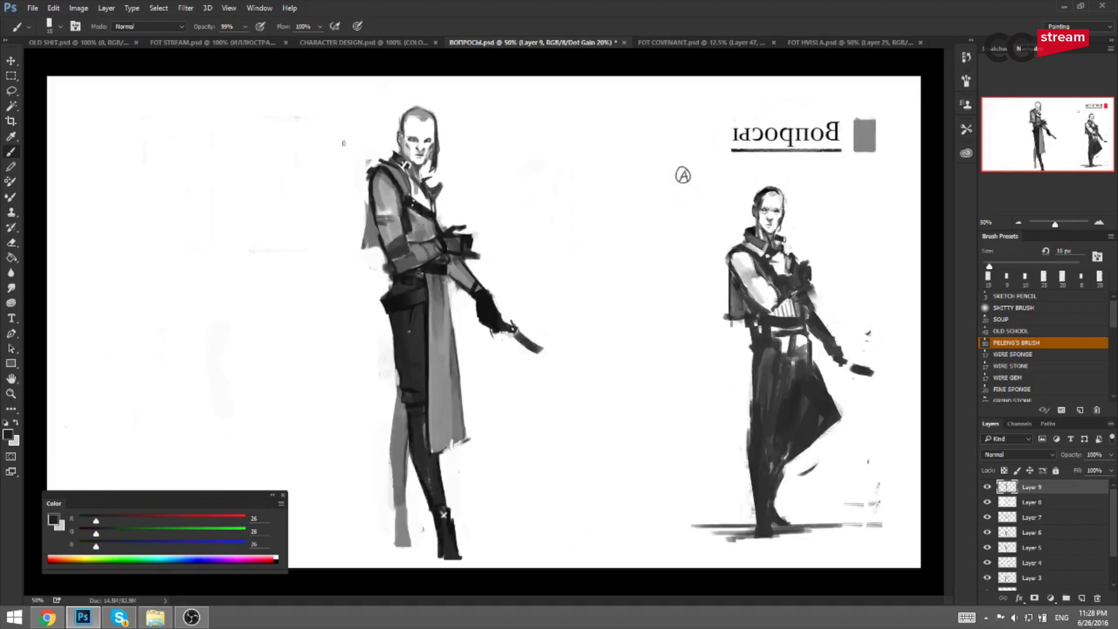
alt+click(444, 514)
key(bracketleft)
key(bracketleft)
alt+click(376, 166)
key(bracketright)
key(bracketright)
key(bracketright)
drag(378, 167, 395, 163)
Mirror the canvas back and darken the cape behind the upper arm with dark grey at 25 px.
key(ctrl+shift+h)
alt+click(594, 181)
alt+click(604, 184)
key(bracketleft)
key(bracketleft)
key(bracketleft)
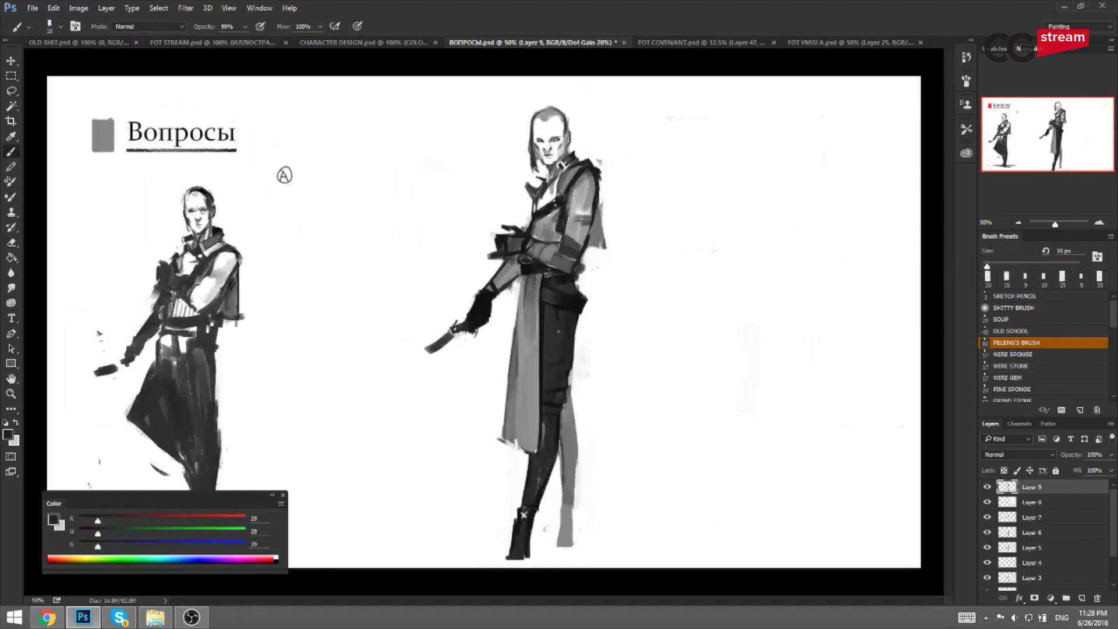
key(ctrl+z)
key(bracketright)
key(bracketright)
key(bracketright)
drag(594, 218, 601, 245)
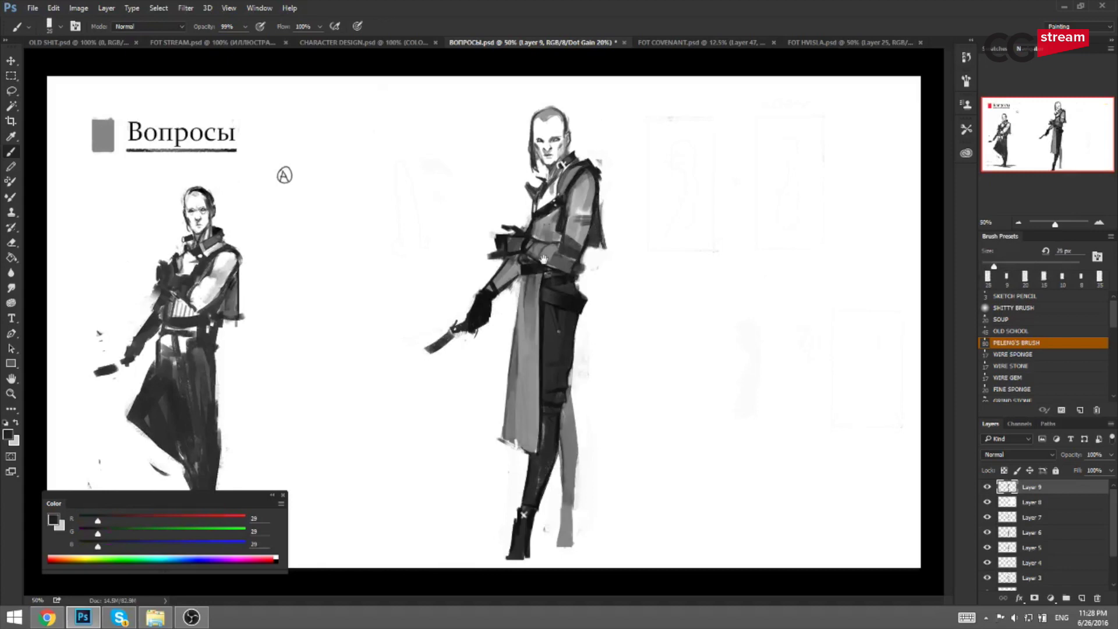
Mirror the canvas and darken the upper part of the coattail hanging behind the leg, using brushes of 30 px and larger.
key(ctrl+shift+h)
key(h)
key(bracketleft)
key(bracketleft)
key(bracketleft)
key(h)
alt+click(415, 418)
key(bracketright)
key(bracketright)
key(bracketright)
key(bracketright)
key(bracketright)
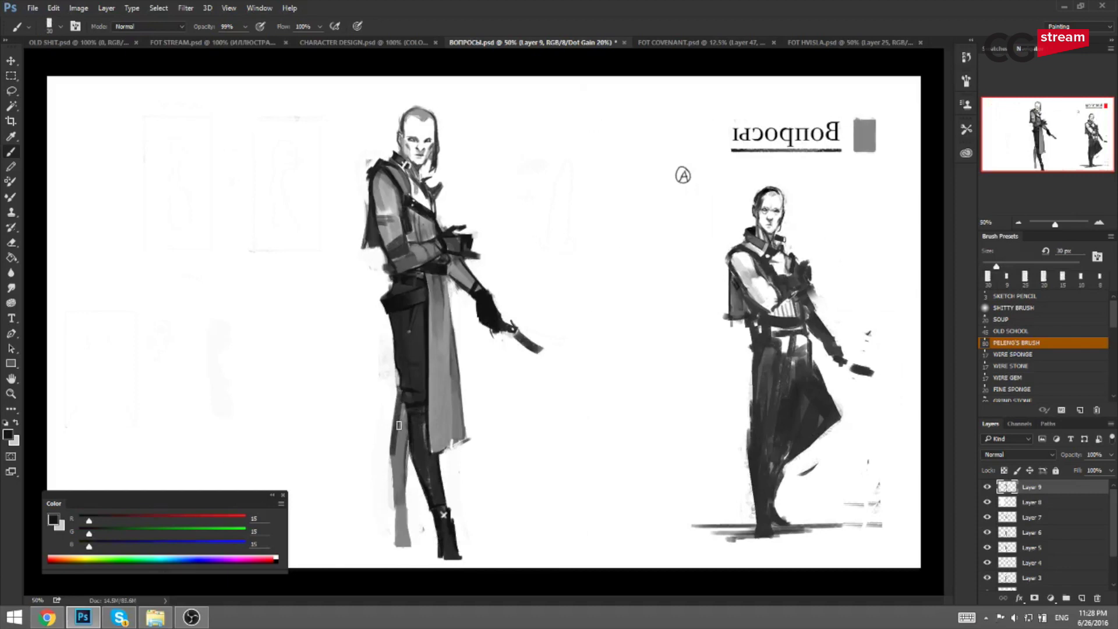
key(bracketright)
alt+click(401, 417)
drag(401, 409, 399, 491)
Mirror the canvas back and clean up the coattail's edges with white at 35 px.
key(bracketleft)
key(F2)
alt+click(563, 525)
key(bracketleft)
alt+click(505, 488)
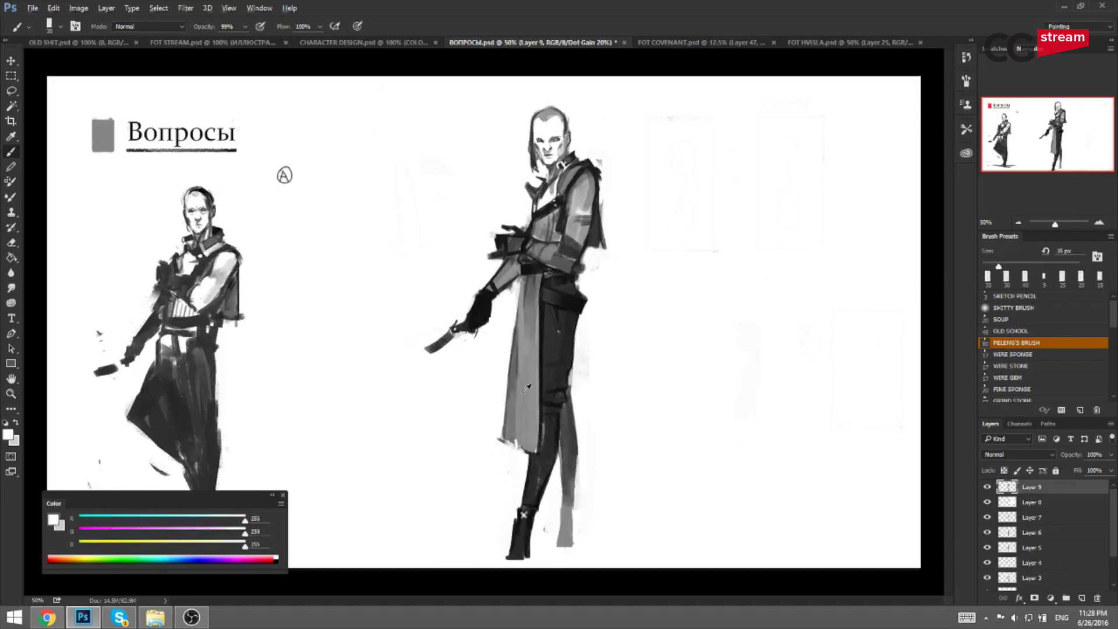
Dab small dark-grey spots down the lower half of the apron with a 15 px brush.
alt+click(547, 329)
key(bracketleft)
key(bracketleft)
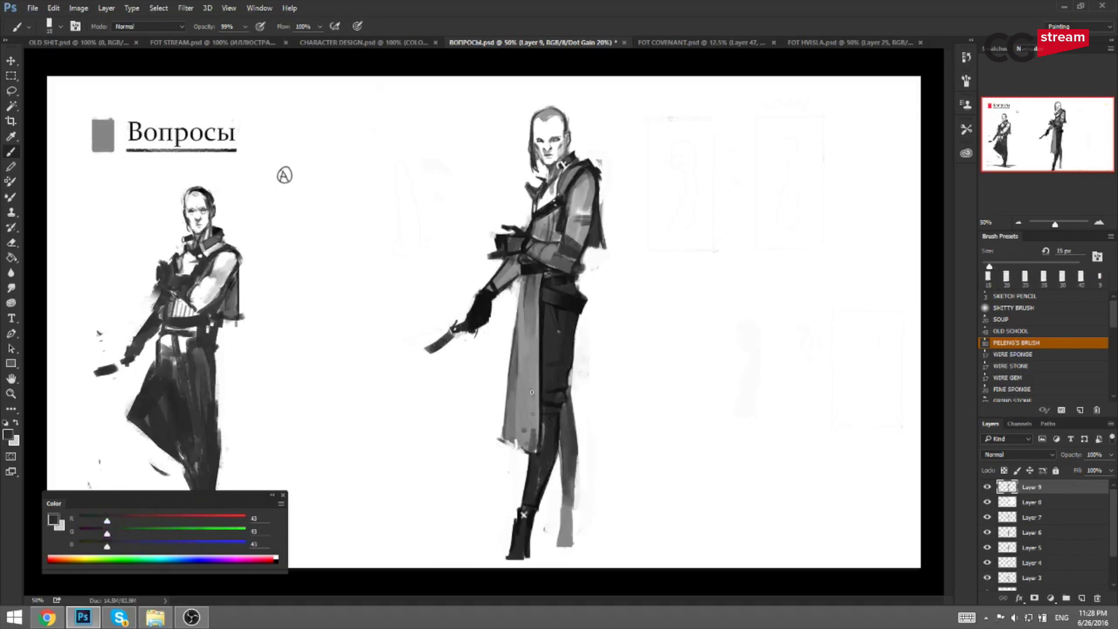
Shade the side of the face and cheek with sampled mid-grey, using brushes up to 15 px.
scroll(556, 137, up, 2)
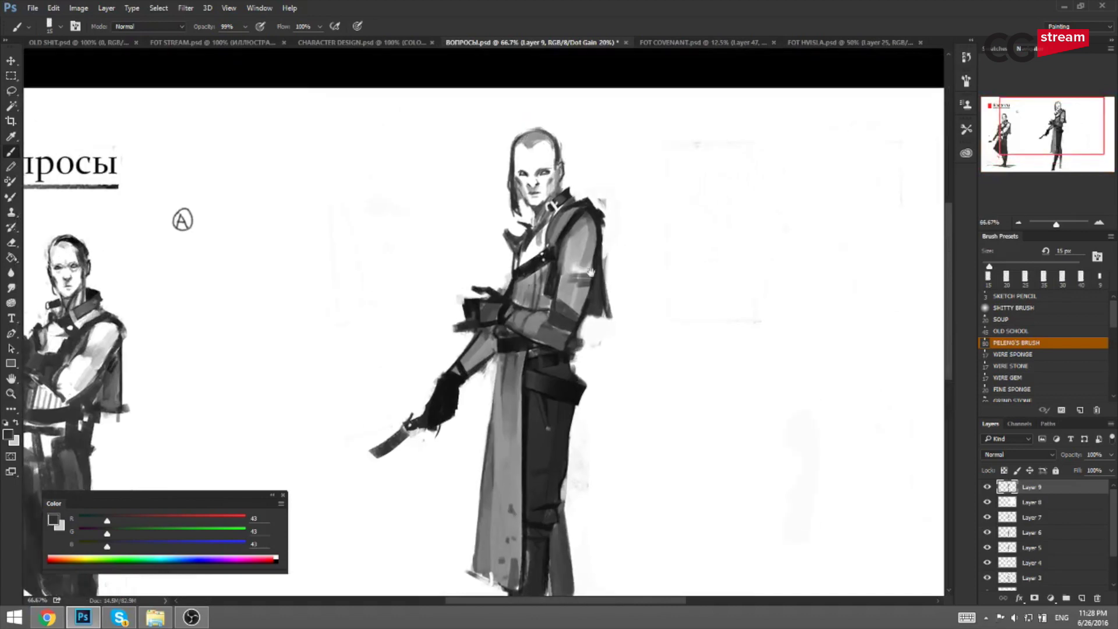
alt+click(573, 160)
alt+click(572, 163)
key(bracketleft)
alt+click(570, 165)
drag(563, 163, 554, 173)
alt+click(551, 169)
key(bracketright)
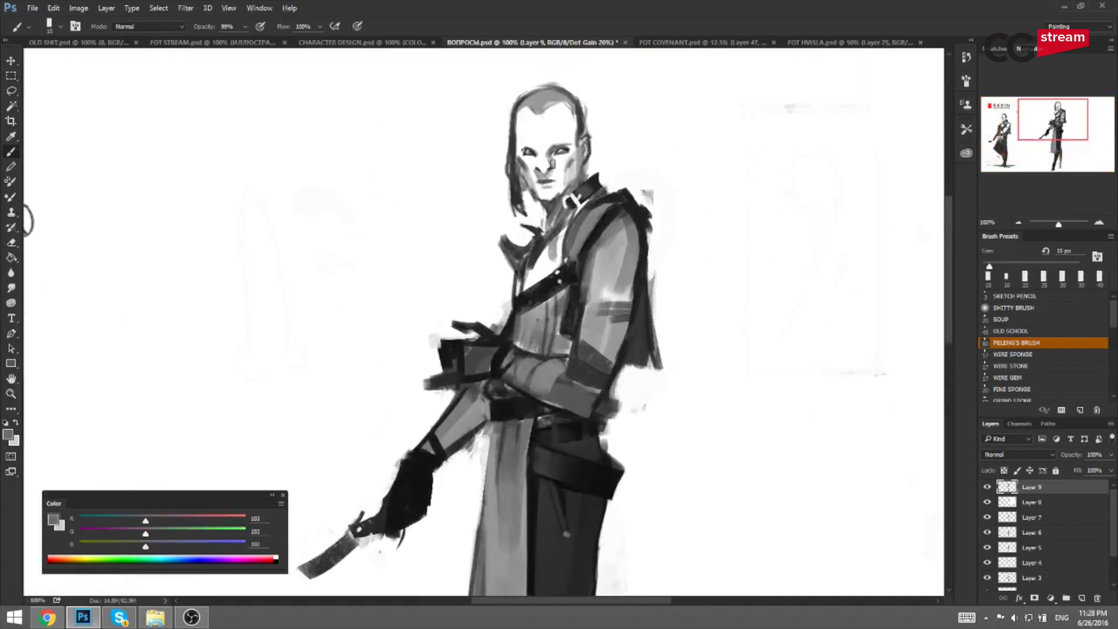
key(bracketright)
Mirror the canvas and define the facial features with dark grey, using brush sizes of 5 px and 7 px.
key(ctrl+shift+h)
drag(208, 204, 284, 195)
alt+click(319, 179)
key(bracketleft)
key(bracketleft)
key(bracketleft)
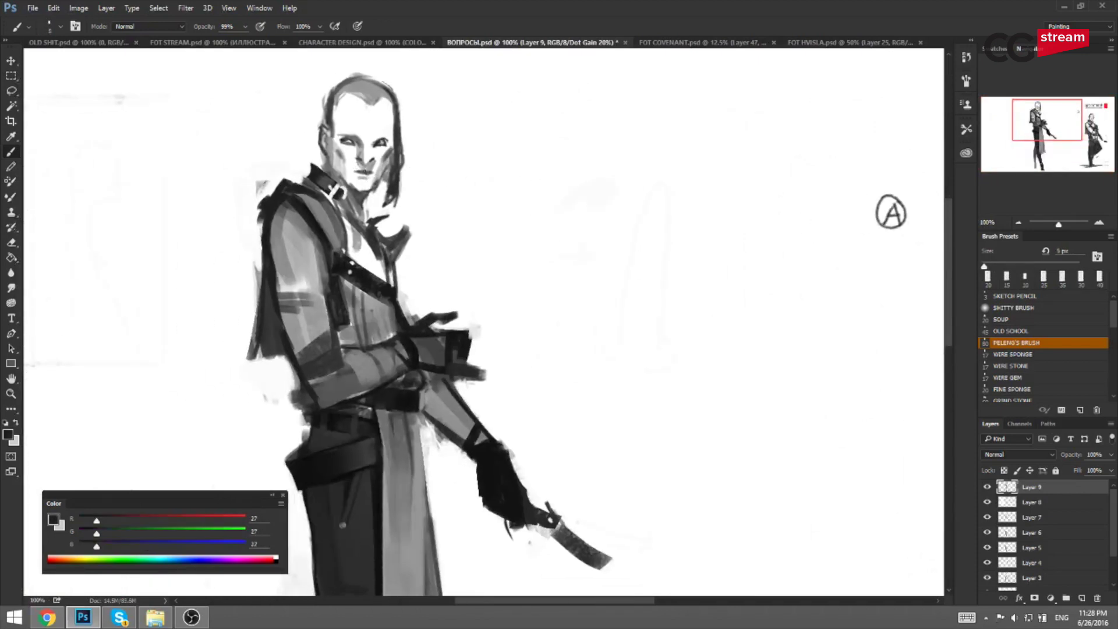
key(bracketright)
key(bracketright)
alt+click(371, 163)
key(bracketleft)
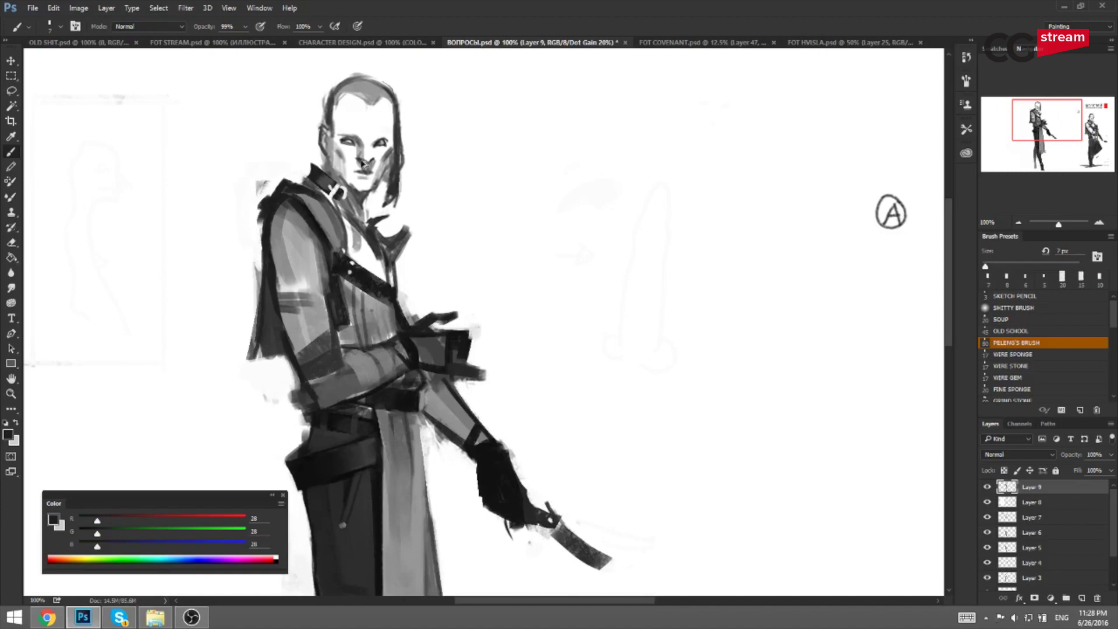
Mirror the canvas back and retouch the vest's edge beside the upper sleeve with sampled greys at 8 px.
key(F2)
drag(556, 217, 517, 219)
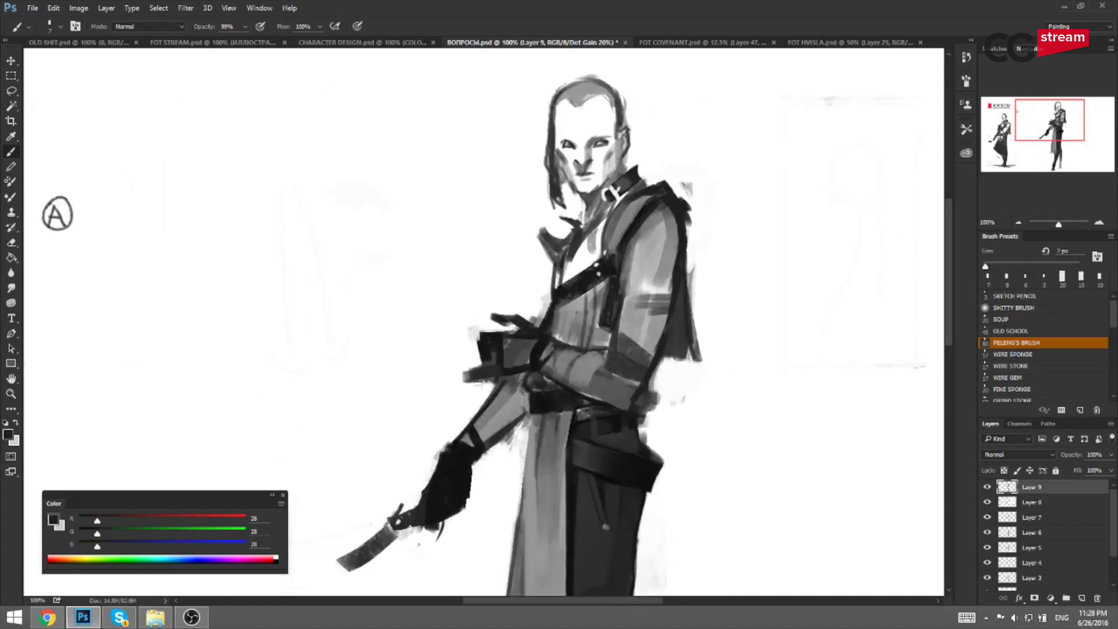
alt+click(638, 219)
alt+click(636, 220)
key(bracketright)
key(bracketright)
alt+click(634, 222)
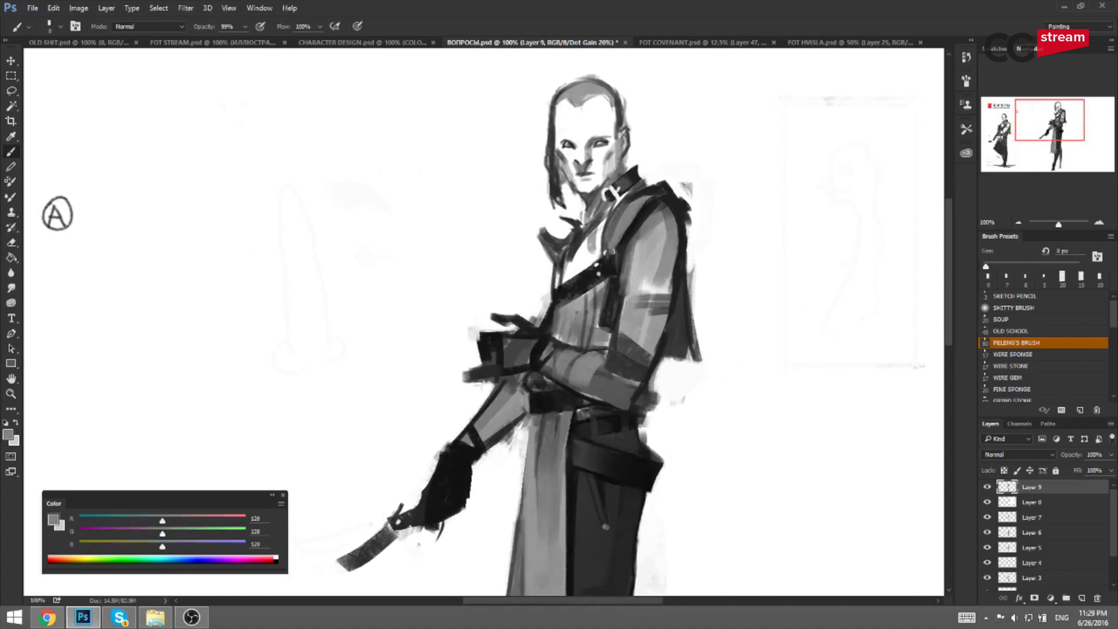
Mirror the canvas and paint small near-black strokes around the bent elbow with a 9 px brush.
key(ctrl+minus)
key(ctrl+minus)
key(ctrl+shift+h)
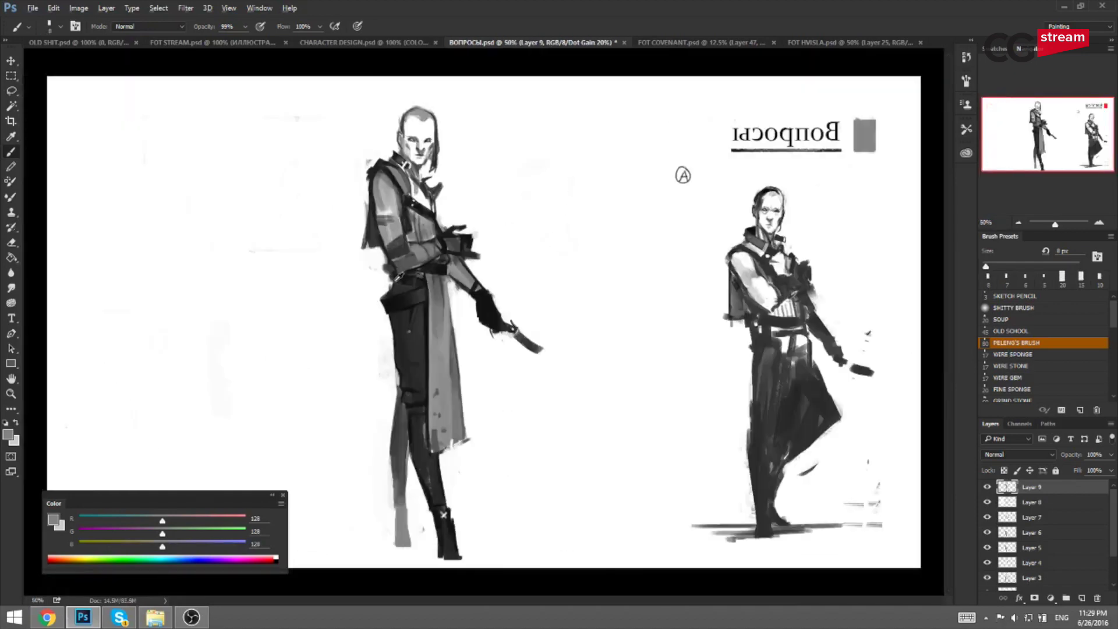
alt+click(444, 514)
alt+click(397, 273)
key([)
drag(380, 263, 390, 271)
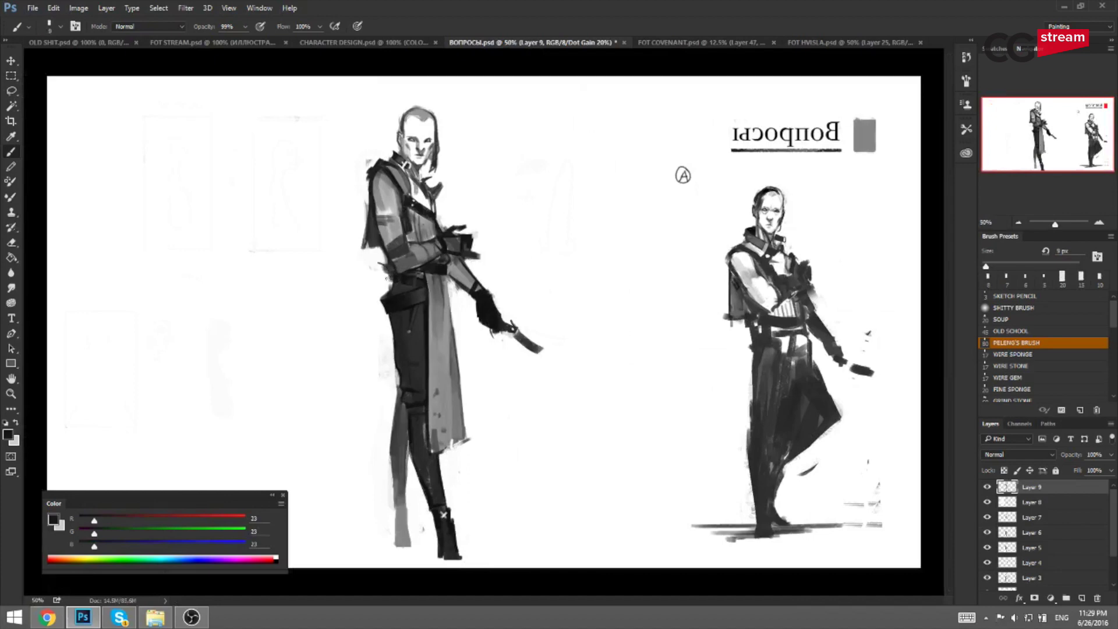
alt+click(394, 269)
alt+click(395, 270)
Mirror the canvas back and rework the folds between the elbow and belt with white and dark grey.
key(ctrl+shift+h)
alt+click(592, 256)
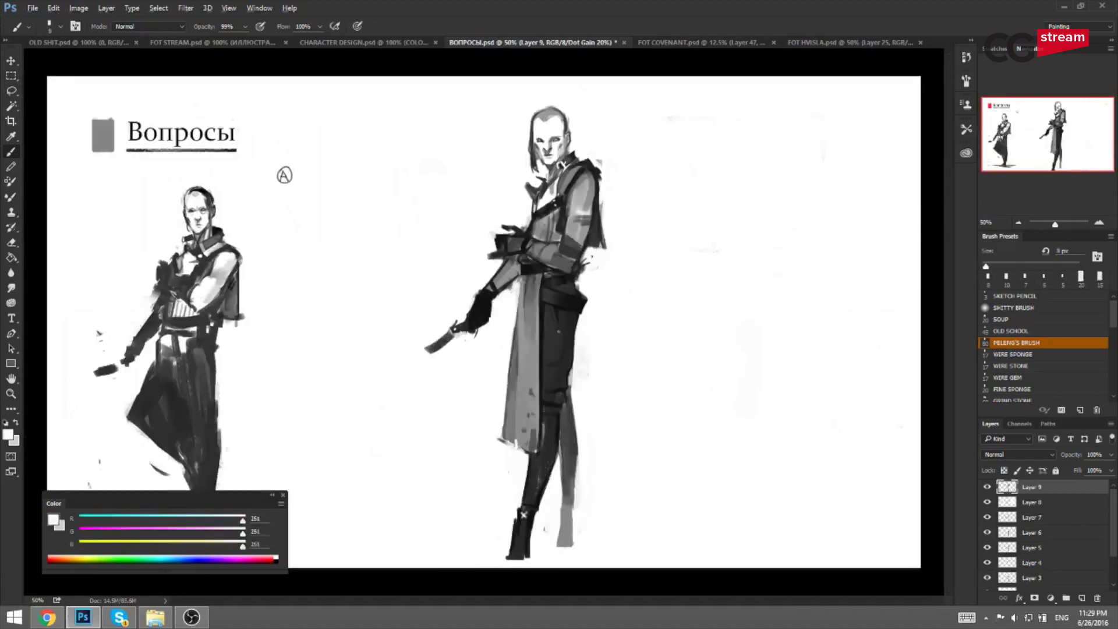
alt+click(577, 278)
alt+click(591, 272)
drag(578, 276, 584, 273)
key(])
Mirror the canvas to clean up the background beside the bent elbow with near-white at 10 px, and mirror it back.
key(h)
key(ctrl+plus)
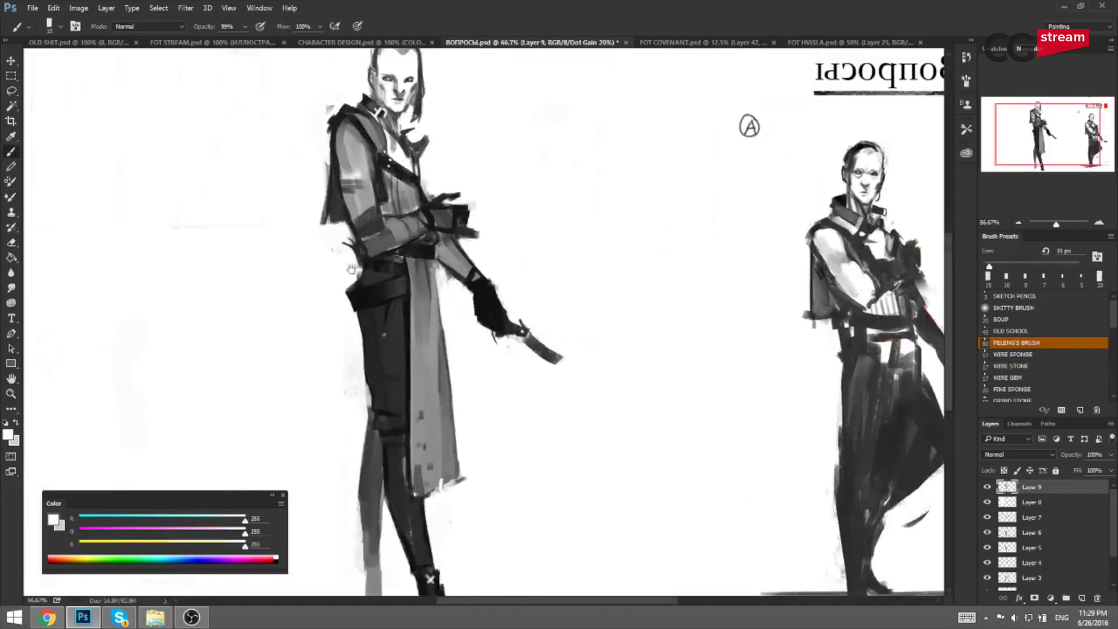
key(bracketleft)
key(bracketleft)
key(bracketright)
key(bracketright)
key(bracketright)
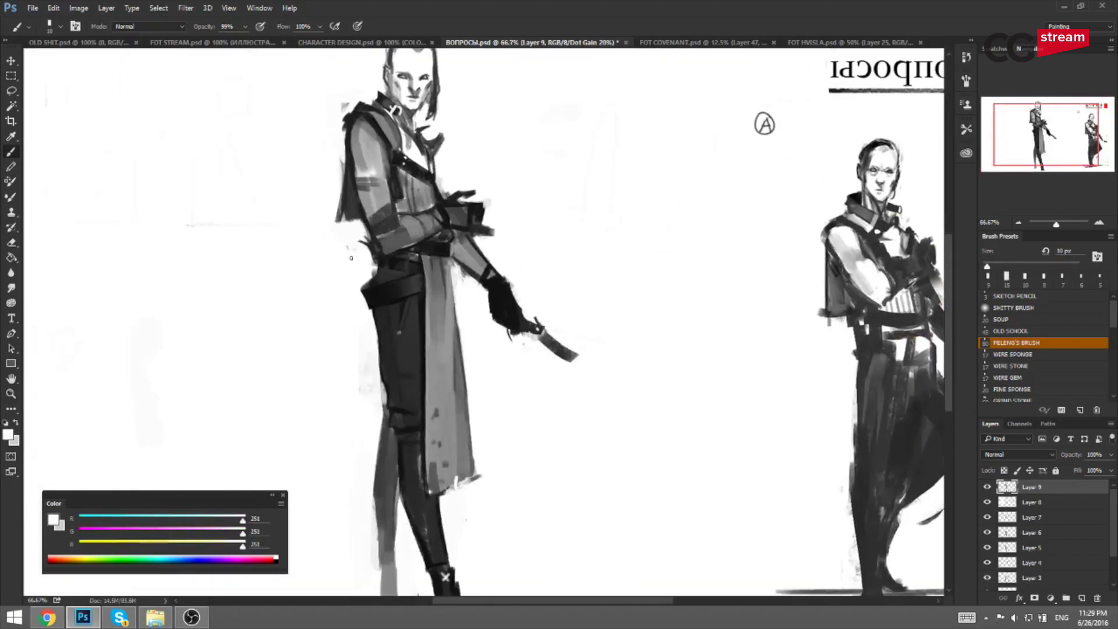
key(h)
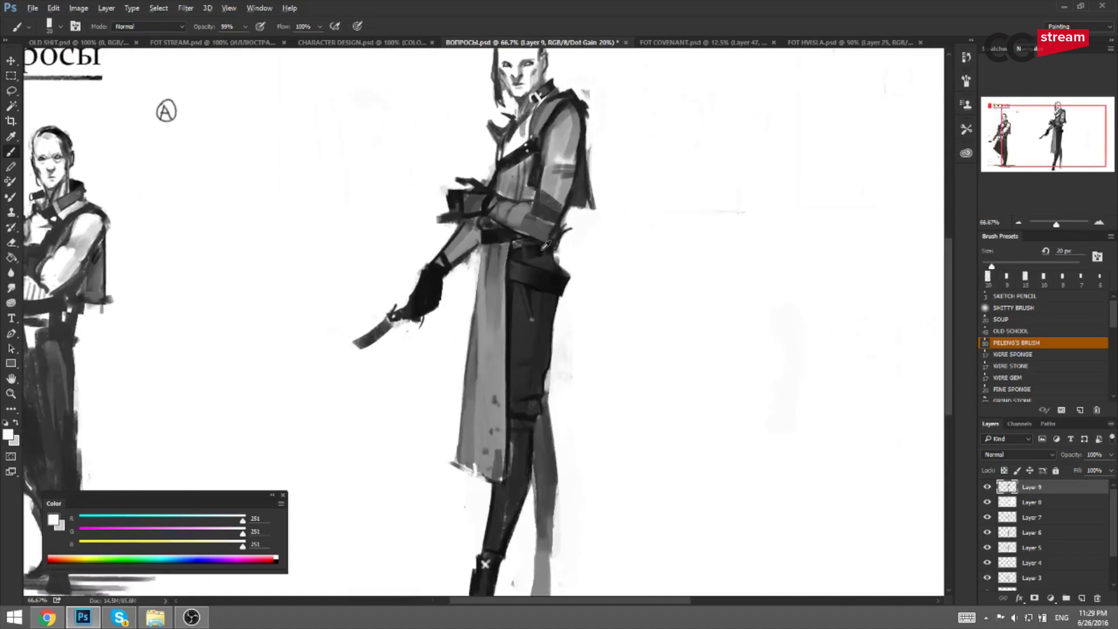
Retouch the coattail's top edge below the belt with a sampled mid-grey, using a 25 px brush.
alt+click(531, 253)
key(bracketright)
key(bracketright)
key(bracketright)
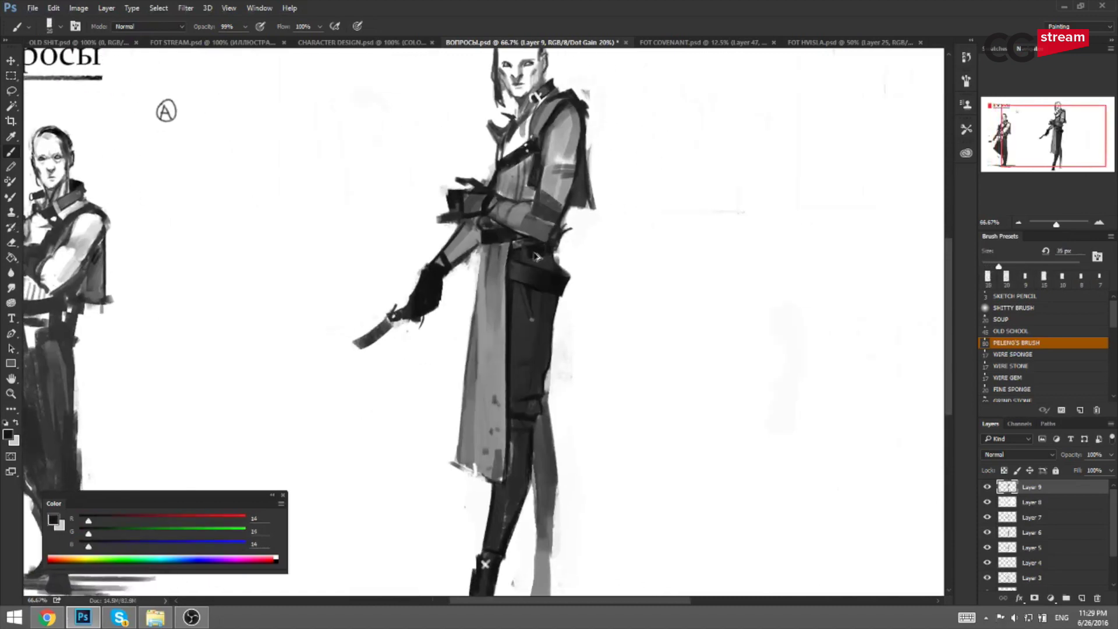
alt+click(483, 234)
key(bracketleft)
key(bracketleft)
drag(482, 241, 481, 236)
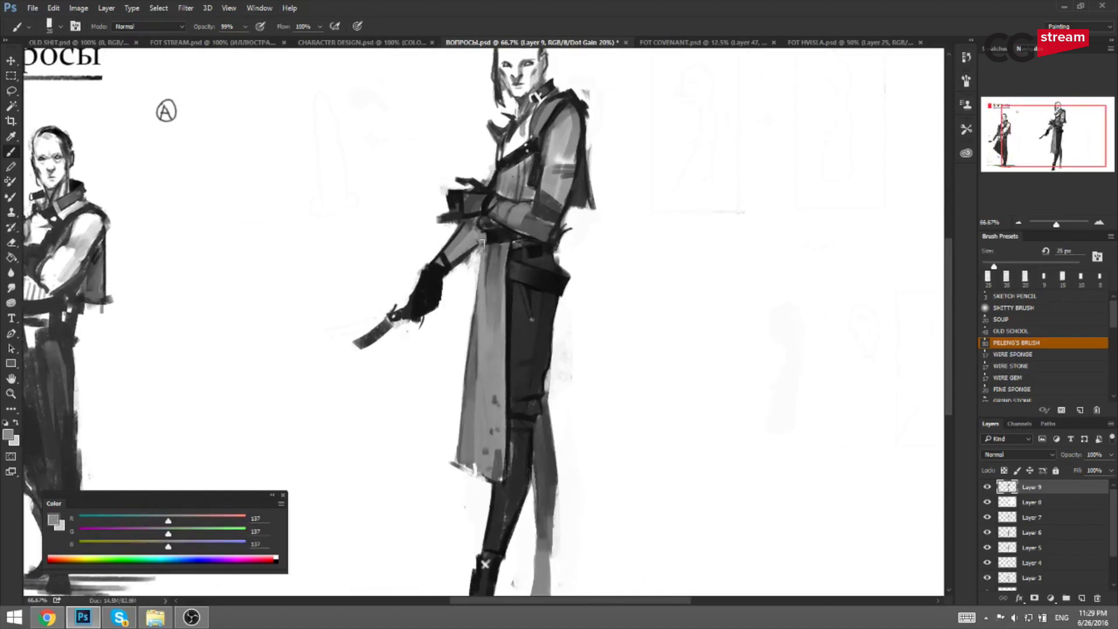
Try a near-black 9 px line down the coattail's outer edge and undo it.
key(bracketleft)
key(bracketleft)
alt+click(490, 236)
key(bracketleft)
key(bracketleft)
key(bracketleft)
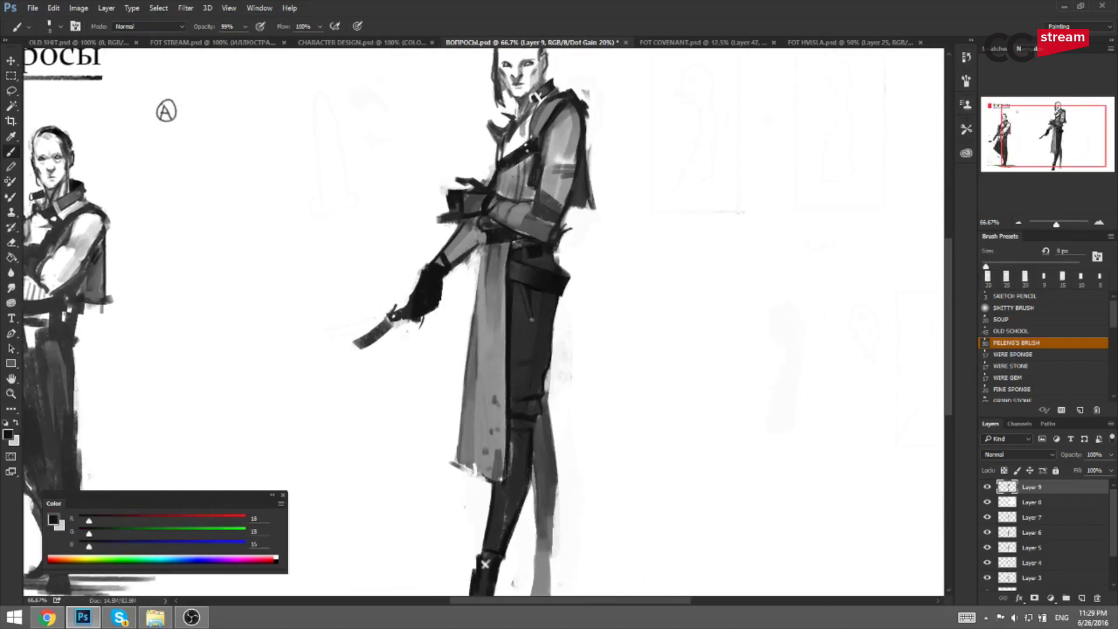
drag(483, 257, 470, 335)
key(ctrl+z)
Mirror the canvas to check the coattail, sample its light grey for a 10 px brush, and mirror the canvas back.
key(ctrl+shift+h)
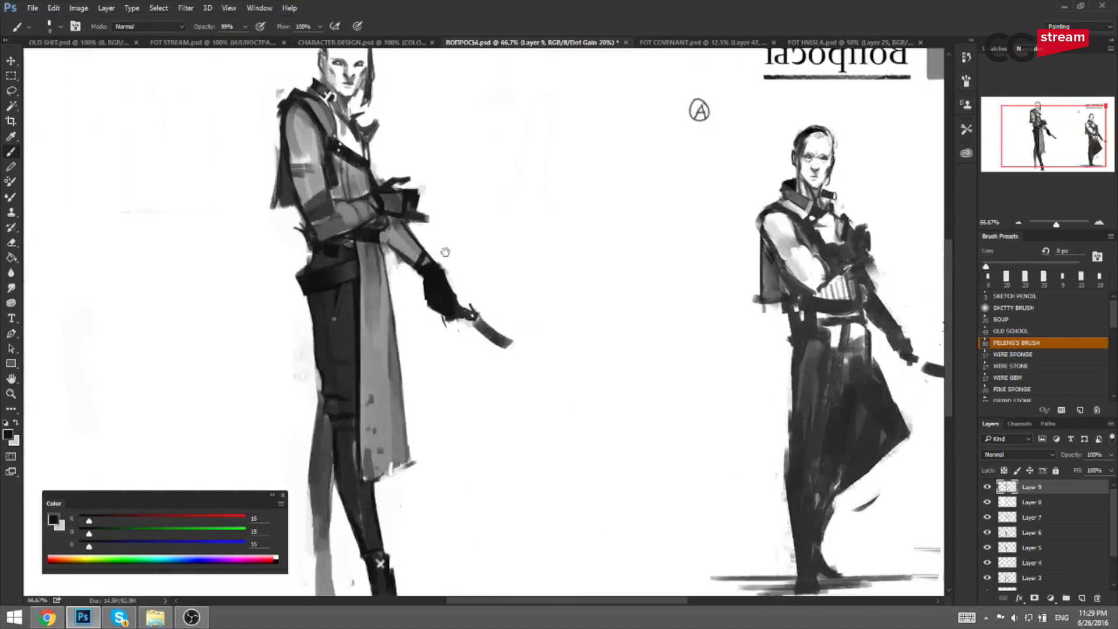
drag(409, 257, 528, 249)
alt+click(502, 280)
key(bracketright)
key(bracketright)
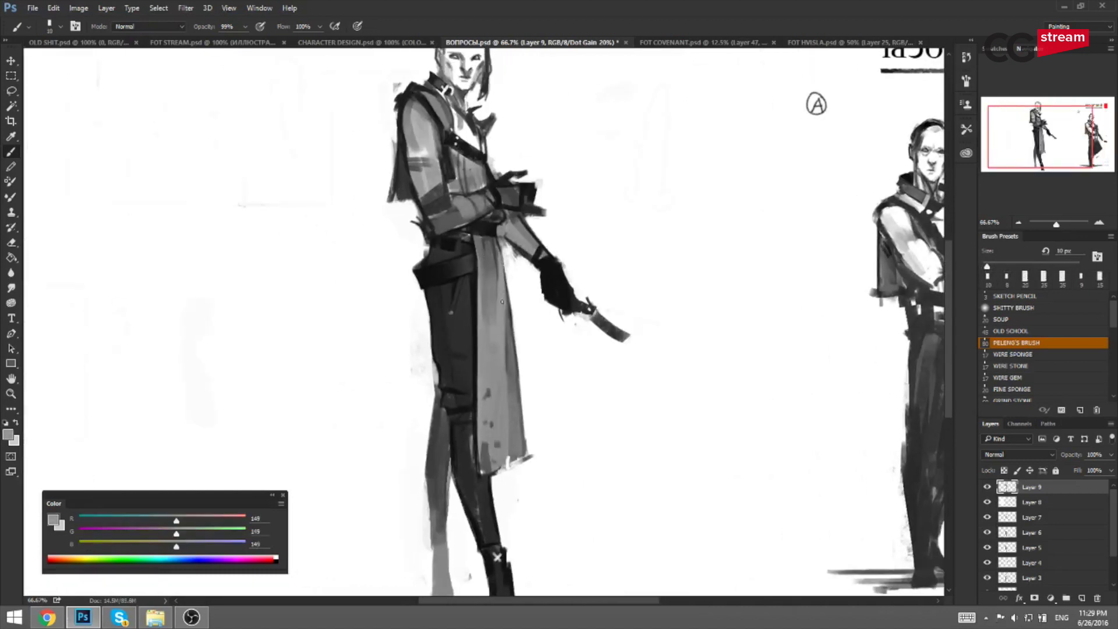
key(ctrl+minus)
key(h)
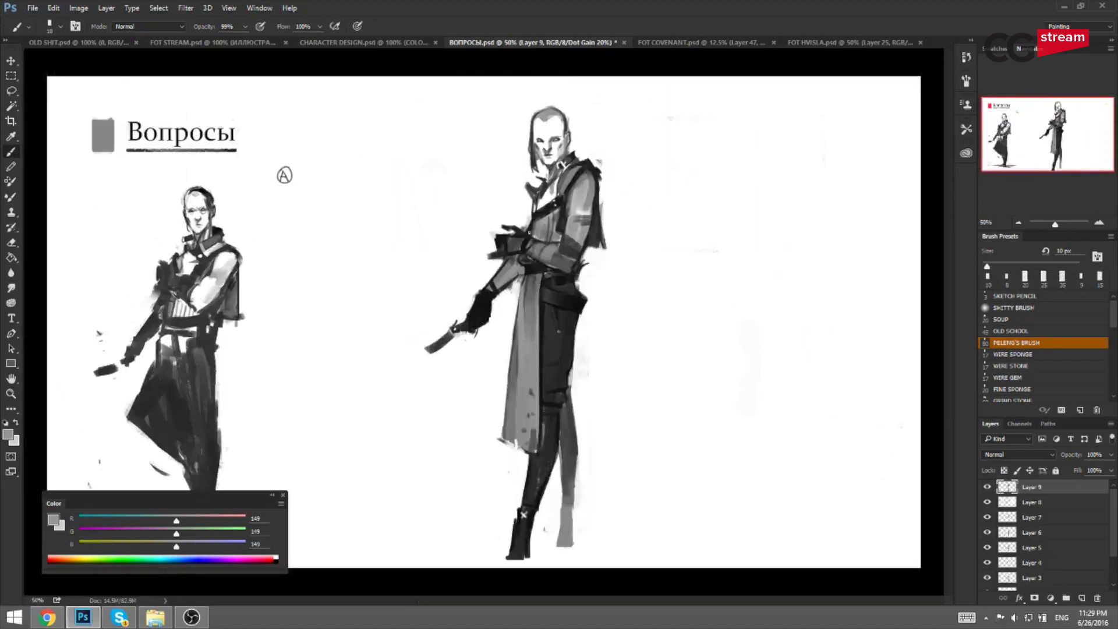
Stroke the coattail's upper inner edge with near-black from the boot, and undo the wider stroke tried in a sampled coattail tone.
key(ctrl+plus)
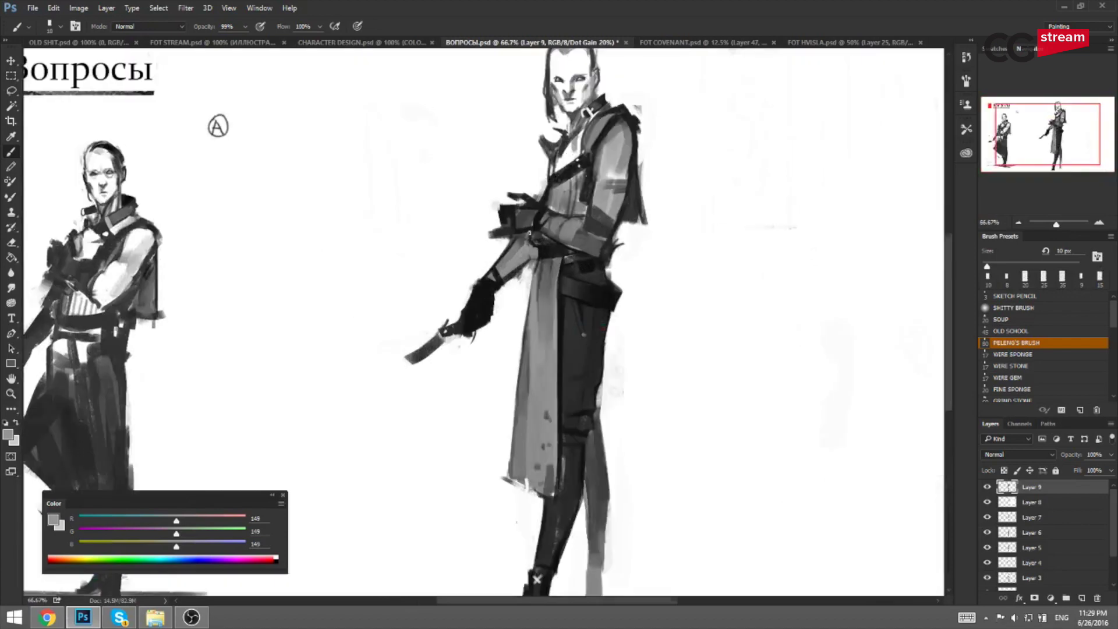
alt+click(541, 575)
drag(566, 270, 564, 301)
alt+click(560, 329)
key(bracketright)
key(bracketright)
mouse_move(564, 259)
mouse_down()
mouse_move(561, 345)
mouse_move(562, 322)
mouse_up()
key(ctrl+z)
Redraw a long stroke down the coattail's inner edge with a smaller brush, and undo the wider stroke tried over it.
key(bracketleft)
drag(564, 262, 558, 350)
alt+click(557, 349)
key(bracketright)
key(bracketright)
key(bracketright)
drag(563, 268, 558, 349)
key(ctrl+z)
Mirror the canvas and refine the seam between coattail and trousers with sampled near-black and mid-grey, reducing the brush to 7 px.
key(ctrl+minus)
key(F2)
key(bracketleft)
drag(434, 319, 432, 382)
alt+click(429, 327)
key(bracketleft)
key(bracketleft)
key(bracketleft)
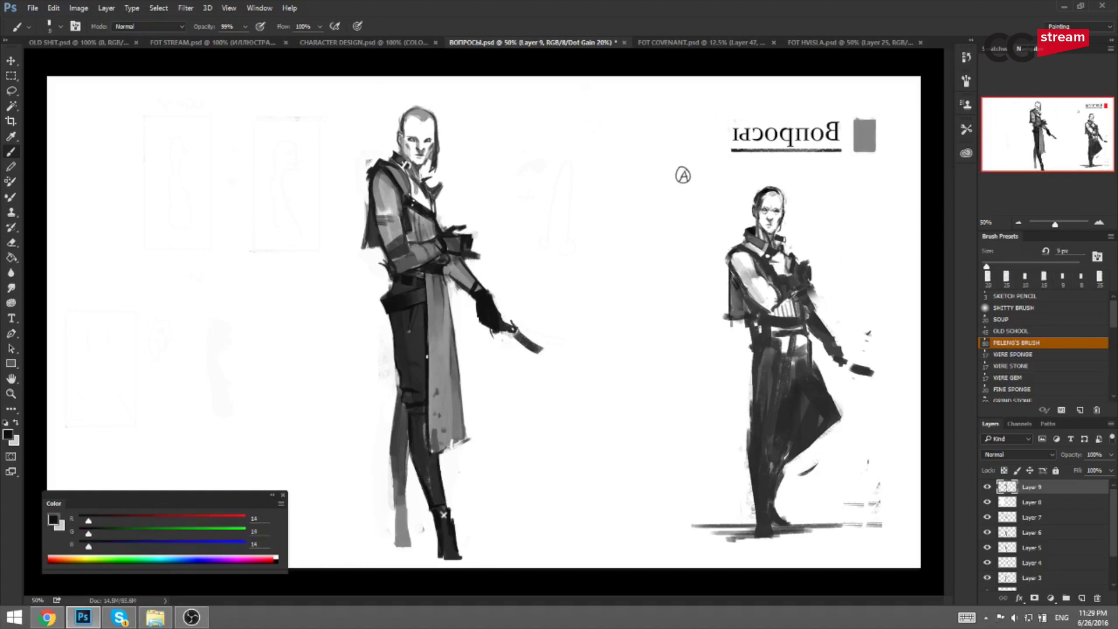
key(bracketleft)
drag(428, 346, 431, 341)
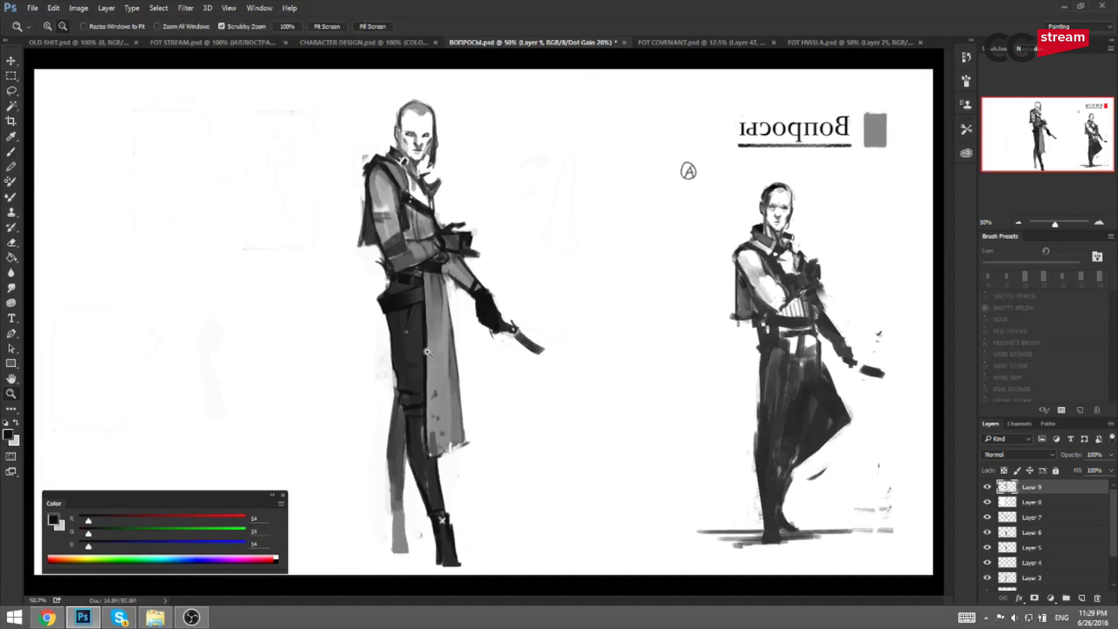
key(bracketleft)
alt+click(436, 349)
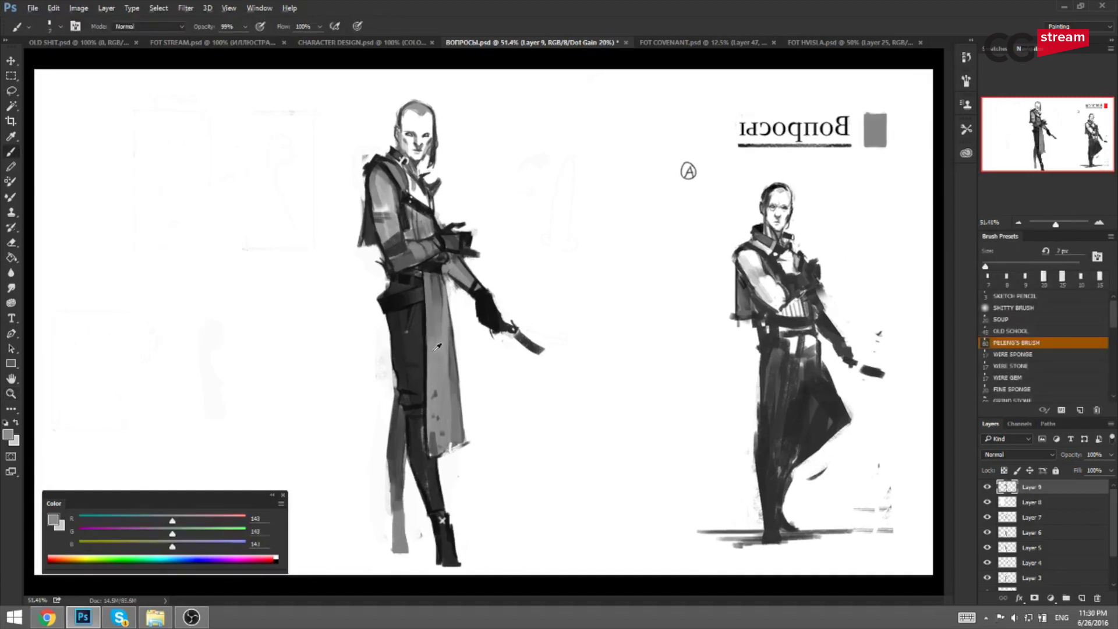
Shade the figure's hanging coat panel with a 9 px mid-grey brush and flip the canvas horizontally.
key(bracketright)
drag(427, 328, 428, 378)
key(ctrl+shift+h)
key(ctrl+plus)
drag(559, 181, 557, 174)
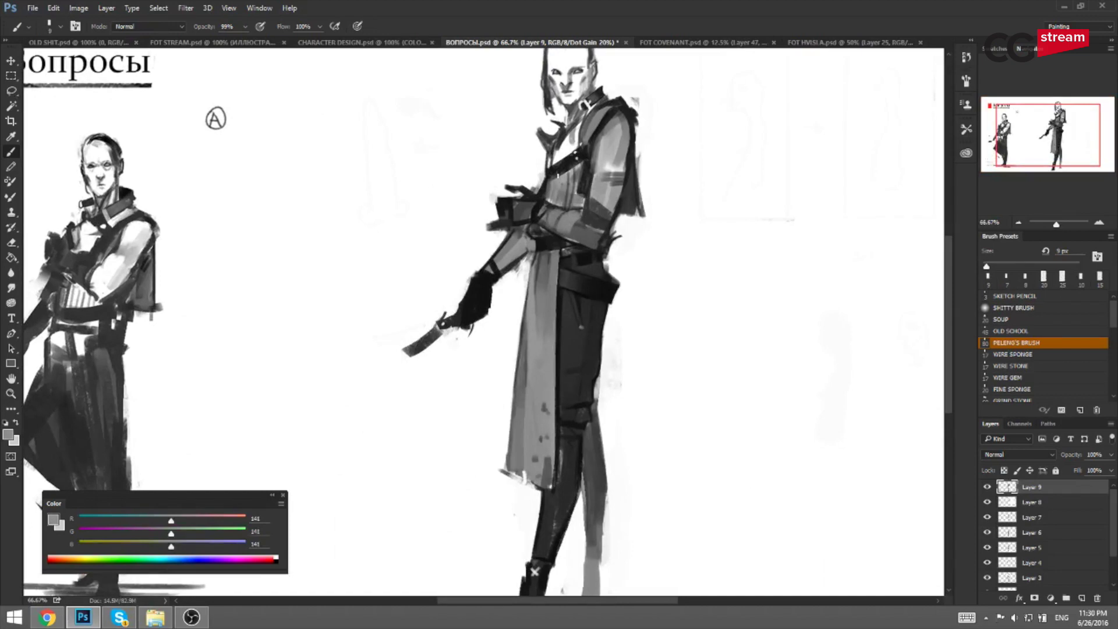
drag(581, 116, 546, 156)
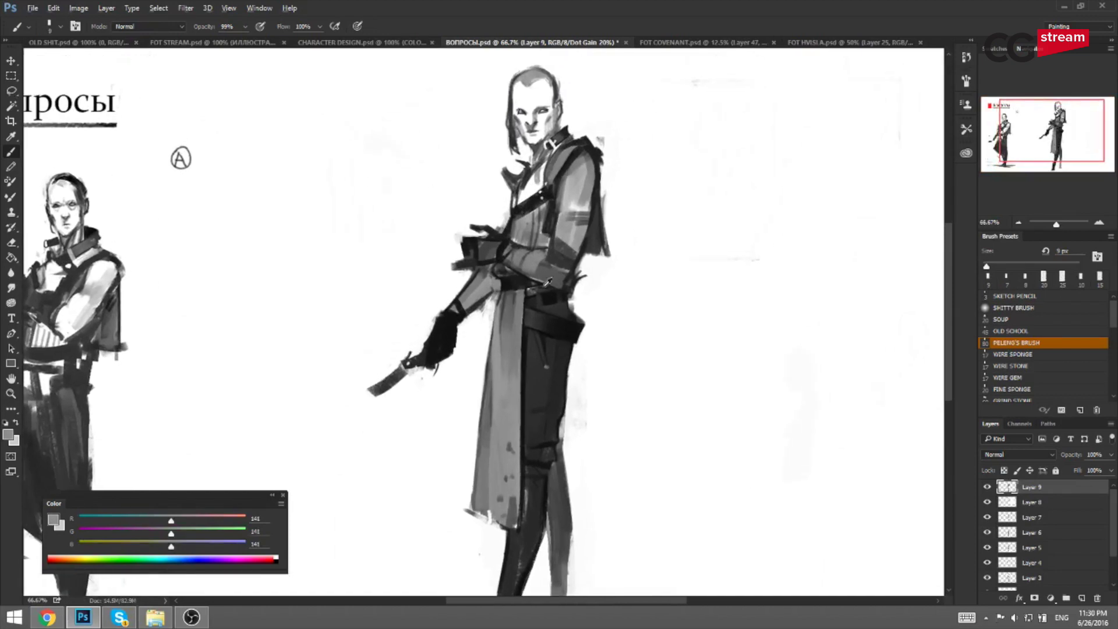
Try a near-black stroke along the hair lock beside the face using an 8 px brush.
alt+click(554, 280)
key(ctrl+z)
key(bracketleft)
drag(515, 123, 519, 135)
key(ctrl+z)
key(ctrl+z)
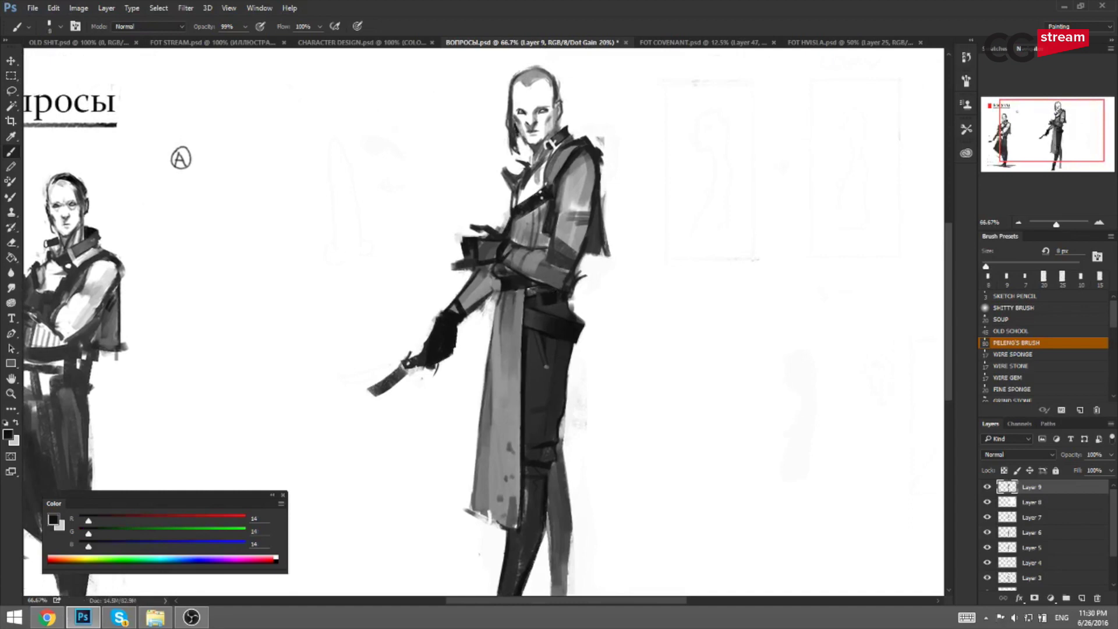
Refine the hair lock beside the face using sampled near-black and a 7 px brush, and mirror the canvas.
alt+click(513, 130)
alt+click(514, 141)
alt+click(514, 135)
alt+click(513, 128)
key(bracketleft)
mouse_move(514, 90)
mouse_down()
mouse_move(512, 124)
mouse_move(530, 138)
mouse_up()
key(ctrl+z)
key(ctrl+z)
key(ctrl+shift+h)
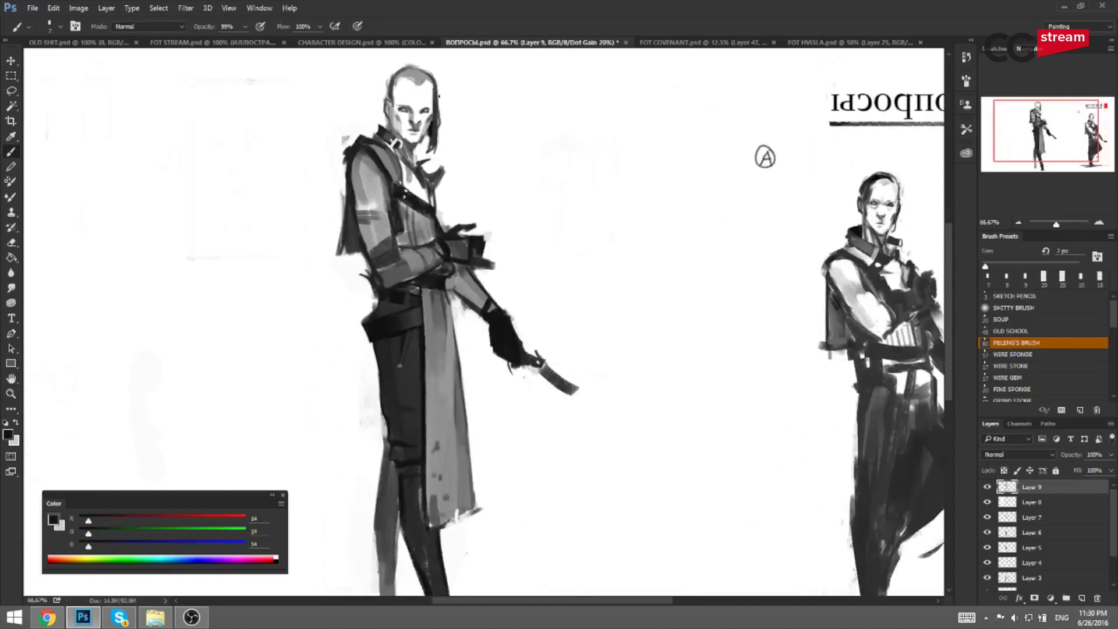
Add thin dark-grey strokes to the side of the hair with a 6 px brush and flip the canvas back.
drag(431, 86, 432, 122)
alt+click(432, 102)
key(bracketleft)
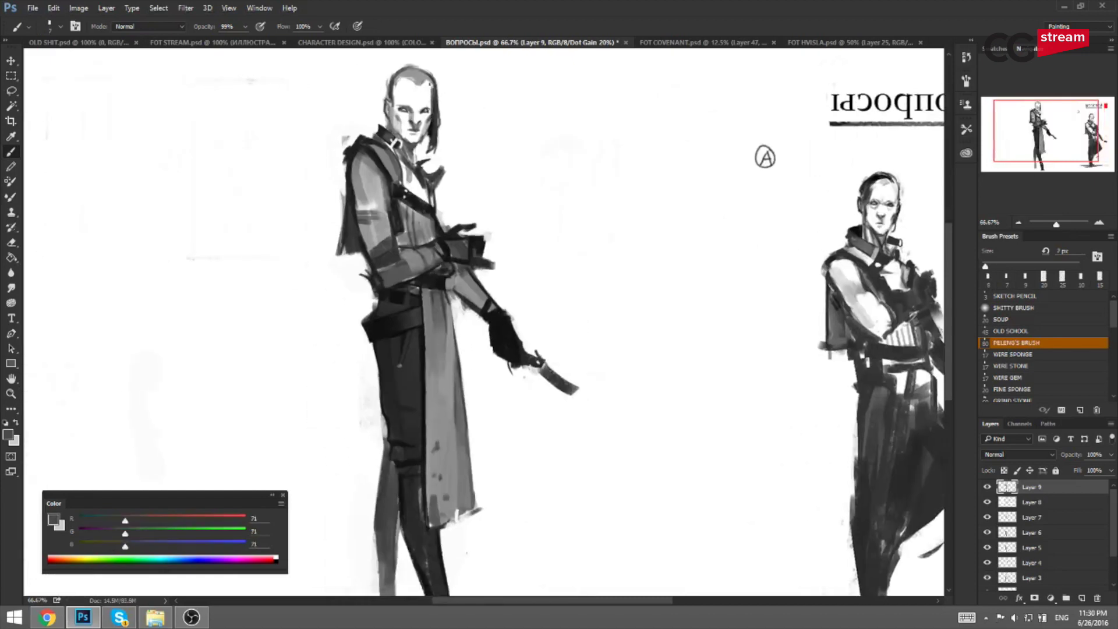
alt+click(431, 88)
key(bracketleft)
drag(430, 78, 431, 91)
key(ctrl+shift+h)
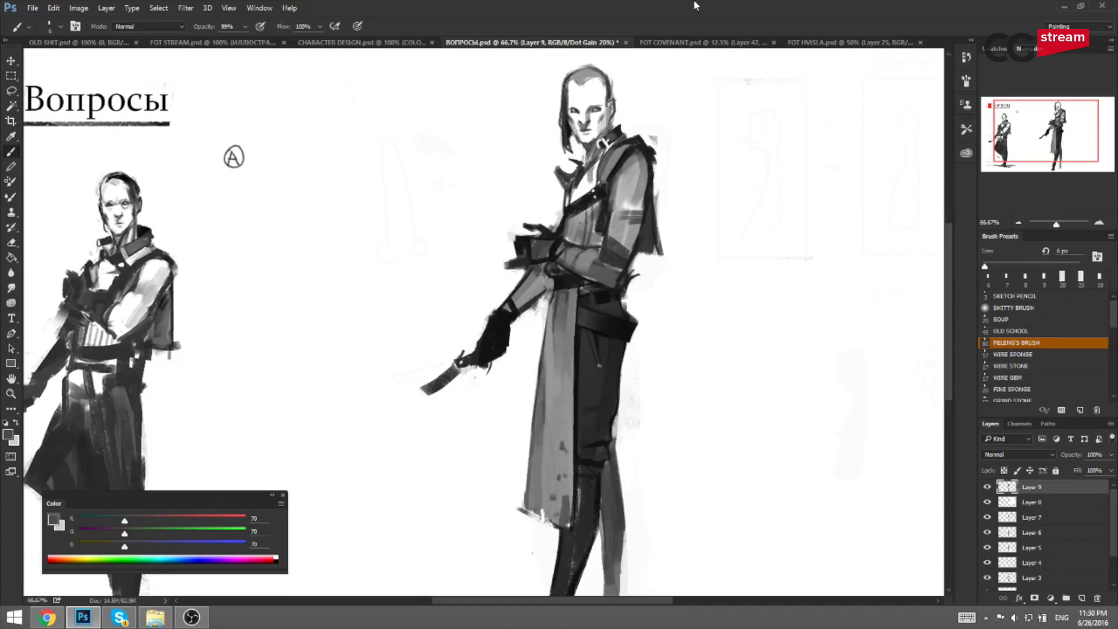
Trim the raised collar flap below the chin with background white using a 15 px brush.
alt+click(532, 161)
key(bracketright)
key(bracketright)
key(bracketright)
key(bracketright)
key(bracketright)
drag(553, 161, 561, 188)
Redraw the edge of the raised collar flap in sampled dark grey with a smaller brush.
alt+click(579, 164)
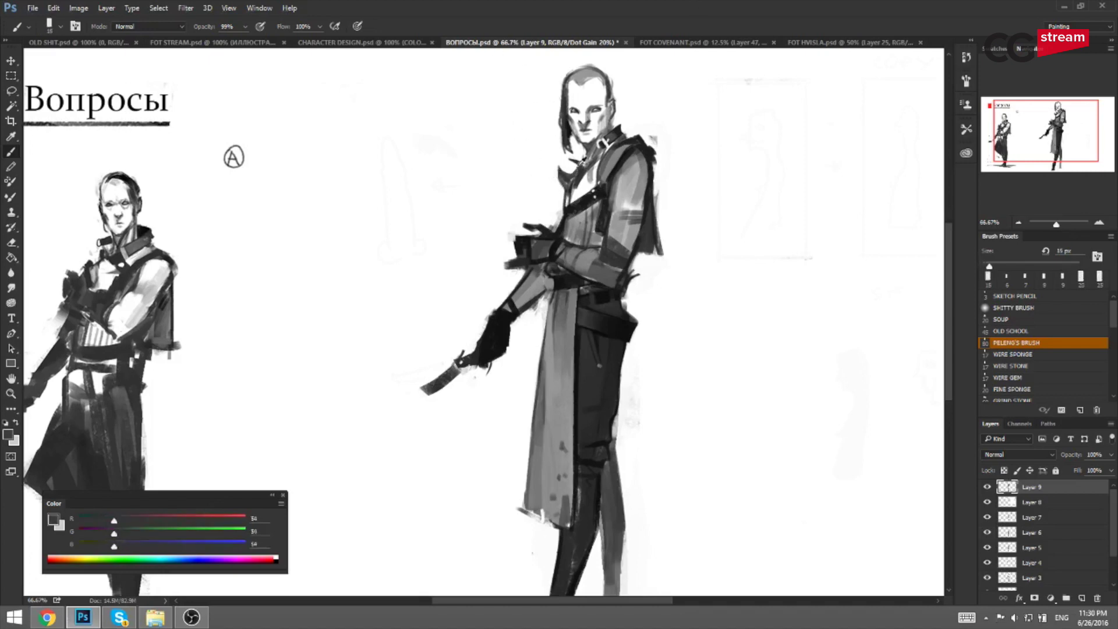
key(bracketleft)
key(bracketleft)
key(bracketleft)
key(bracketleft)
alt+click(578, 162)
mouse_move(578, 164)
mouse_down()
mouse_move(564, 197)
mouse_move(554, 171)
mouse_up()
Clean up the outline behind the caped shoulder with background white at 25 px, working on the mirrored canvas.
key(F2)
alt+click(373, 137)
key(bracketright)
key(bracketright)
alt+click(365, 137)
key(bracketright)
key(bracketright)
key(bracketright)
key(bracketright)
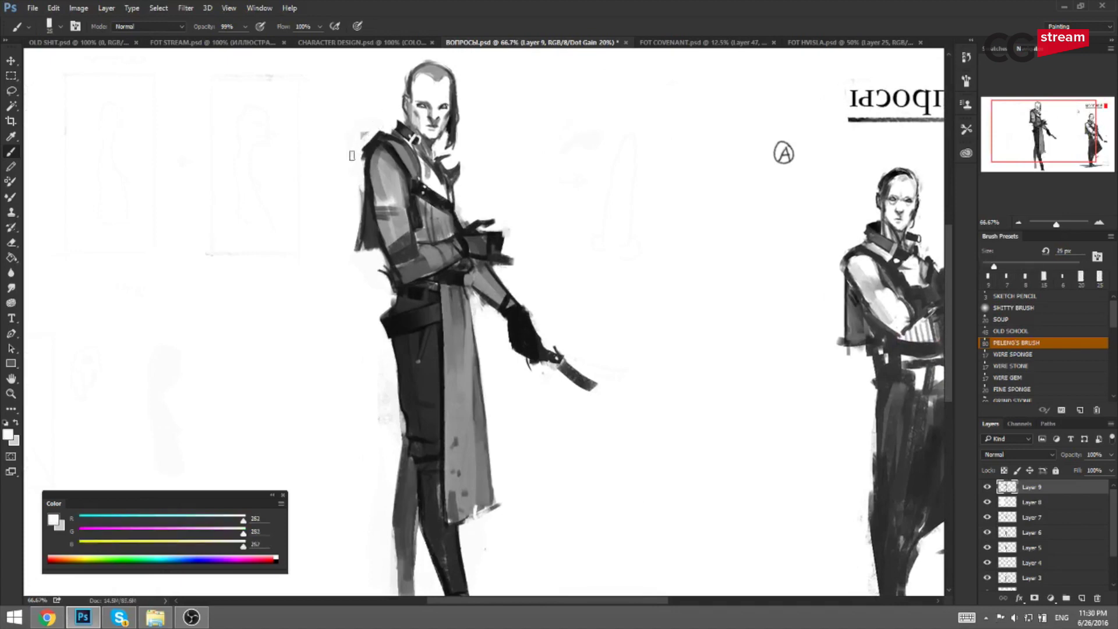
key(h)
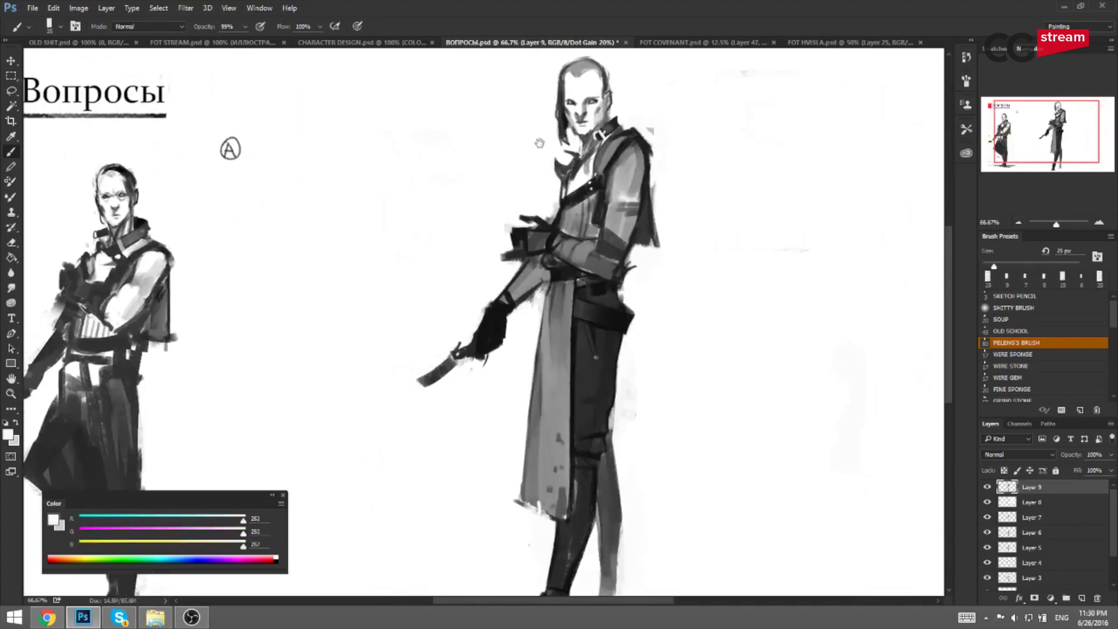
Touch up the shoulder's outer edge with a 10 px dark-grey brush, alternating with white, and check it mirrored.
key(bracketleft)
alt+click(650, 156)
key(bracketleft)
key(bracketleft)
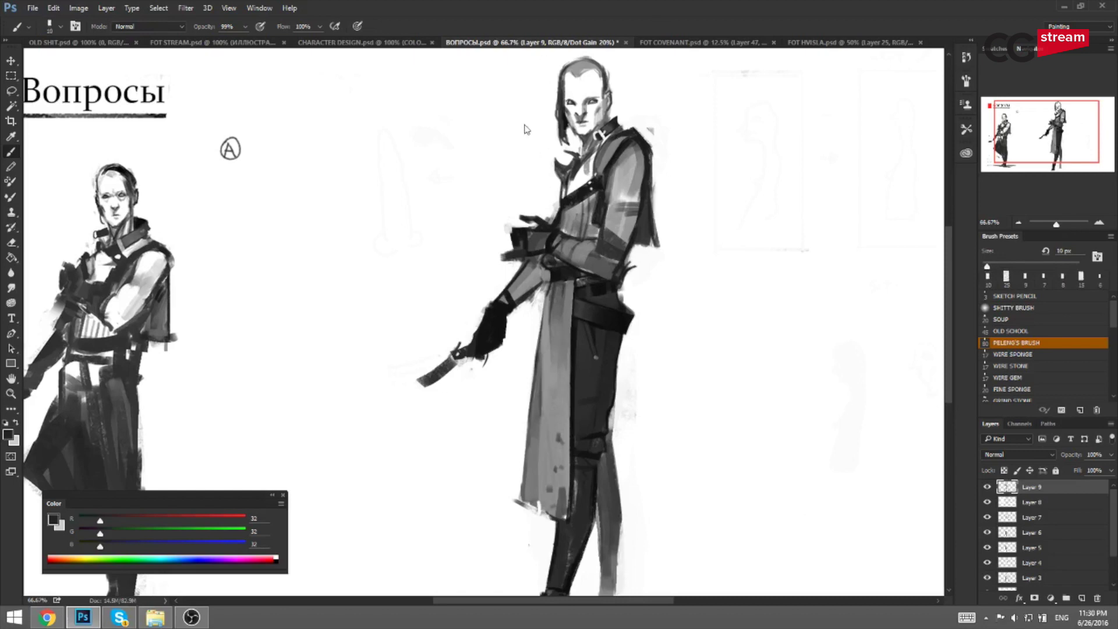
key(h)
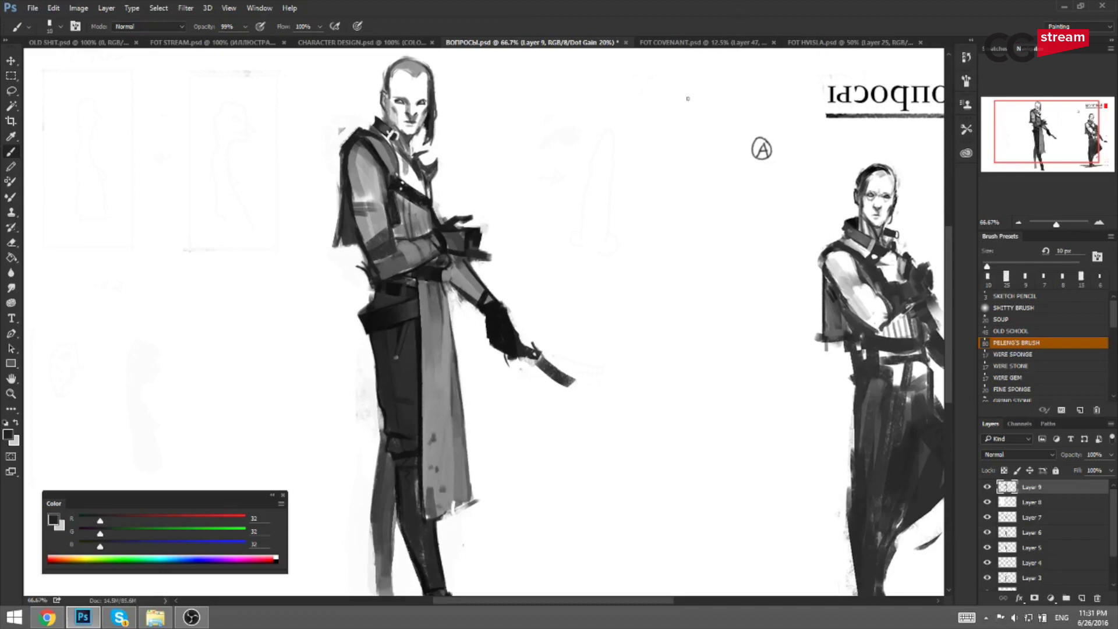
key(ctrl+shift+h)
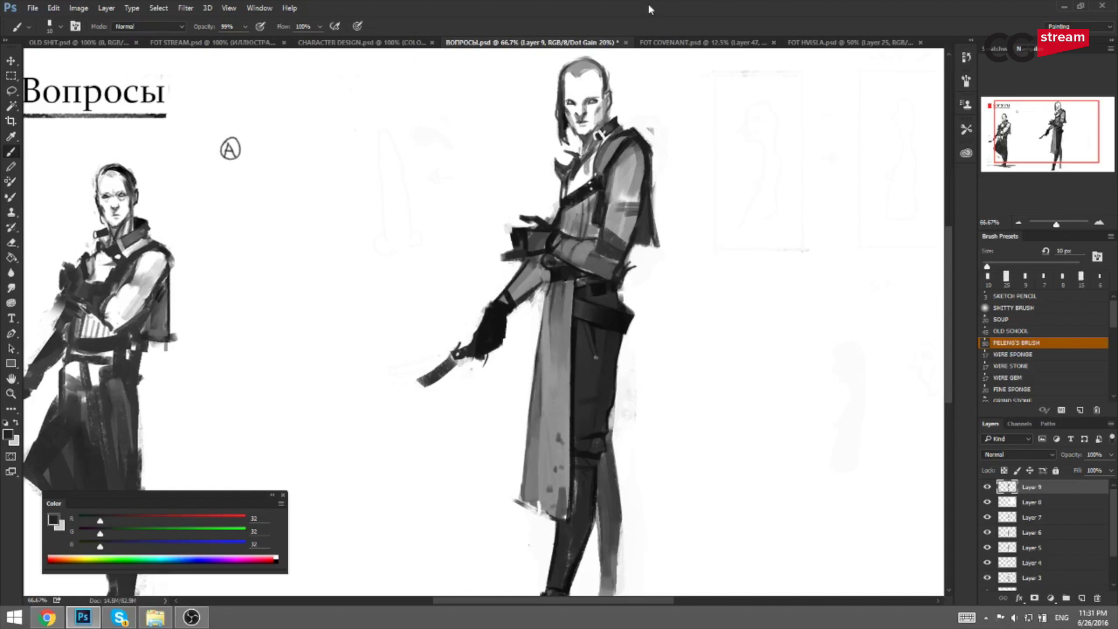
alt+click(636, 137)
key(x)
key(bracketright)
key(bracketleft)
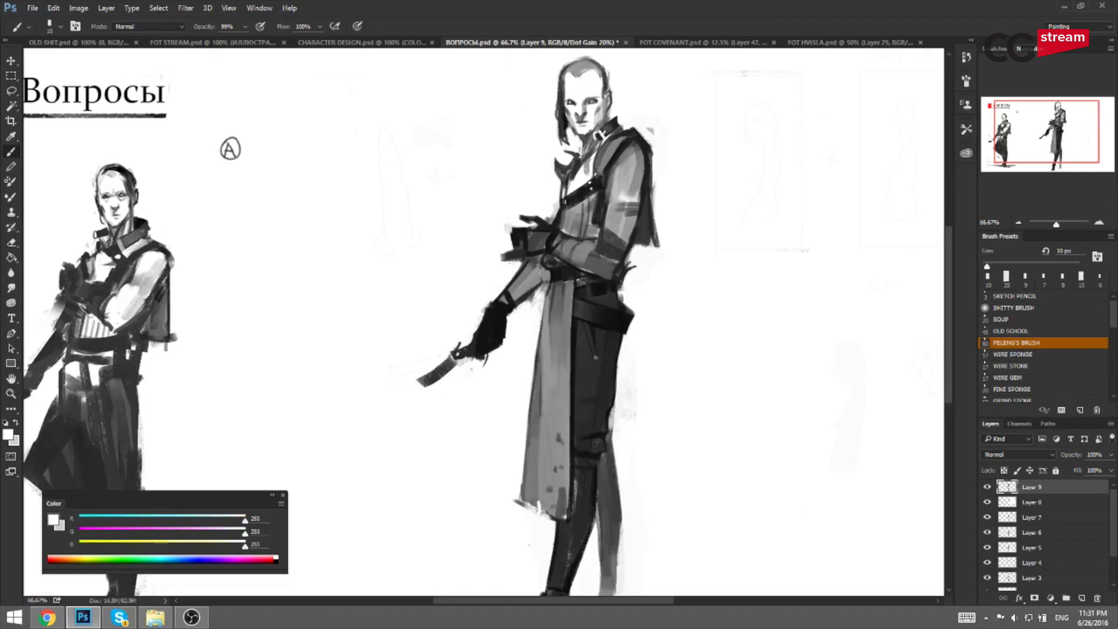
key(x)
key(bracketleft)
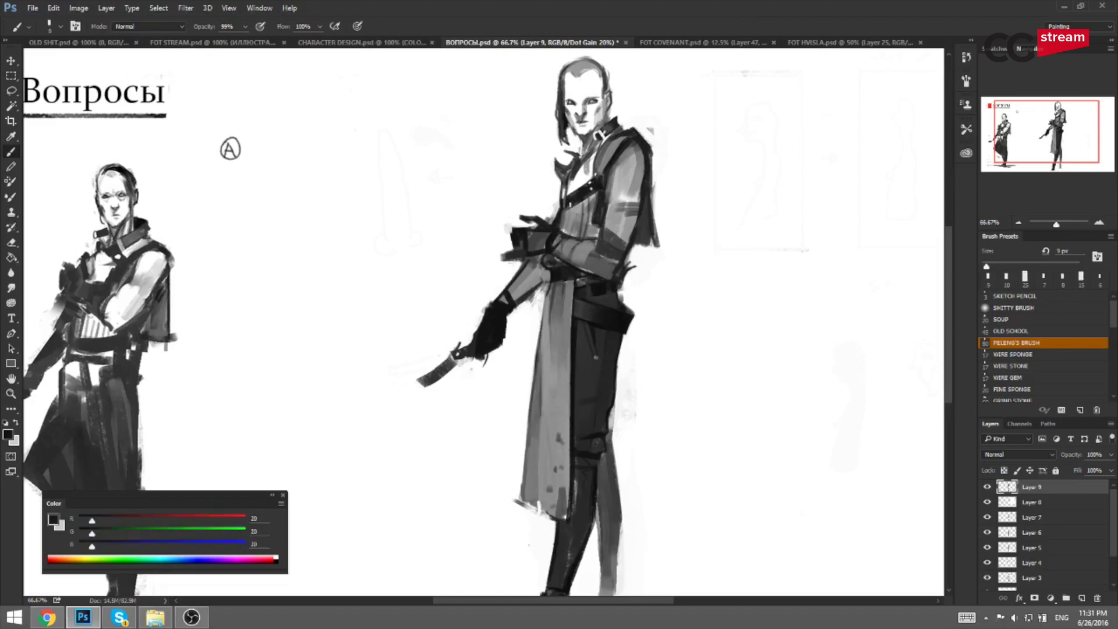
Paint a short grey stroke at the upper end of the chest strap with a 10 px brush and mirror the canvas.
alt+click(611, 166)
alt+click(605, 172)
key(bracketright)
key(bracketright)
drag(602, 178, 602, 191)
alt+click(604, 169)
key(bracketleft)
key(ctrl+shift+h)
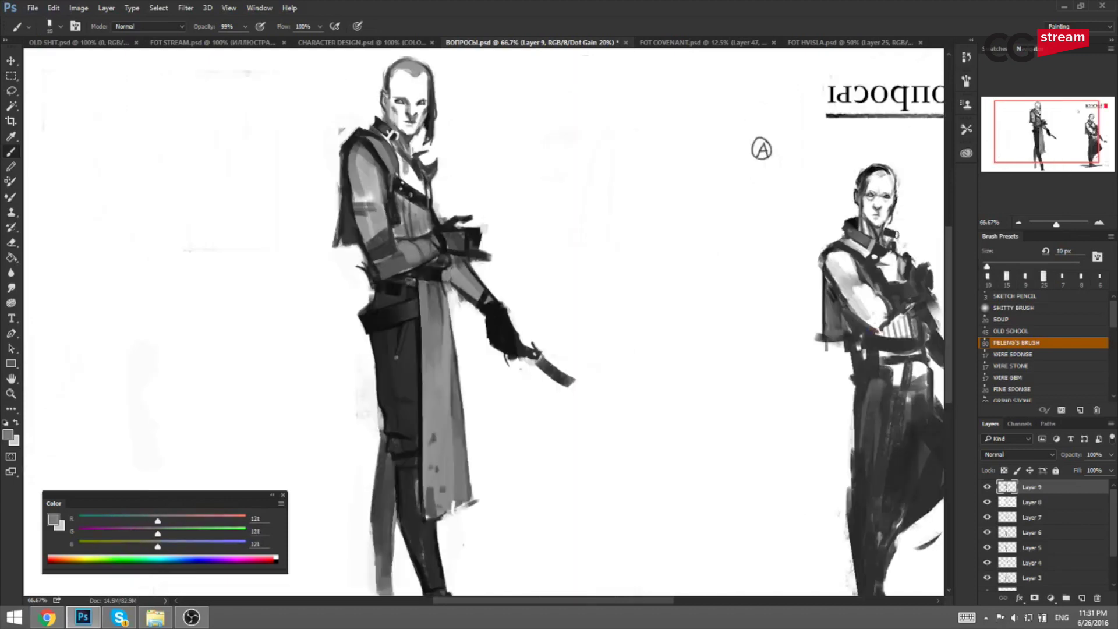
Rework the vest edge beside the chest strap in sampled mid-grey at 20 px and near-black at 9 px.
drag(398, 182, 425, 187)
alt+click(422, 174)
key(bracketright)
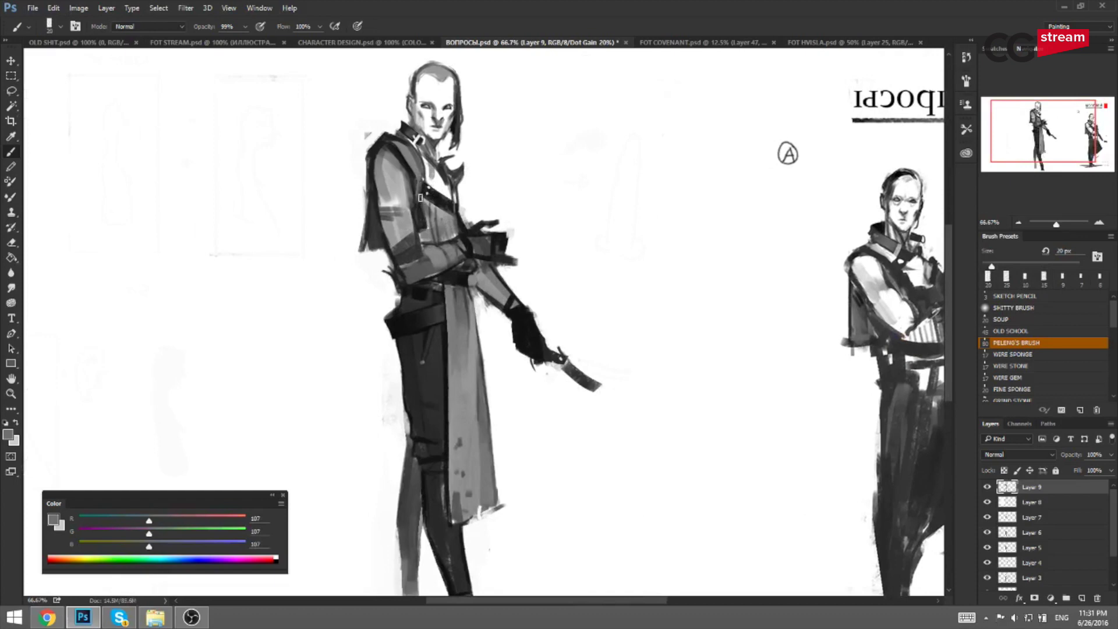
alt+click(422, 174)
key(bracketleft)
key(bracketleft)
alt+click(423, 177)
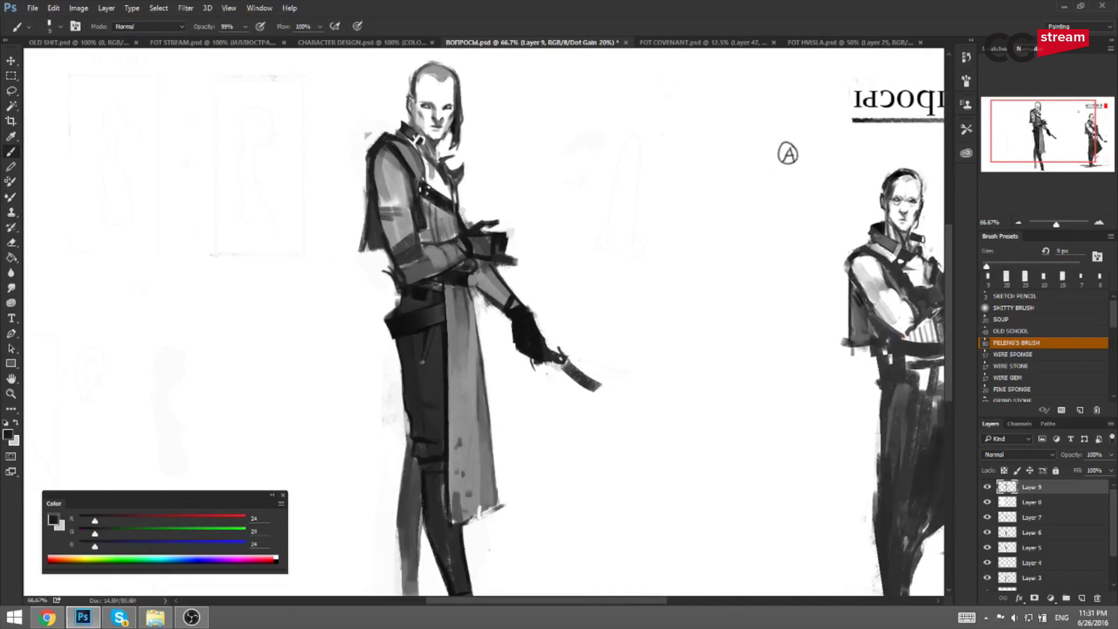
Add small white highlights to the chest strap with a 7 px brush, then blend around it in mid-grey at 8 px.
alt+click(437, 178)
key(bracketleft)
key(bracketleft)
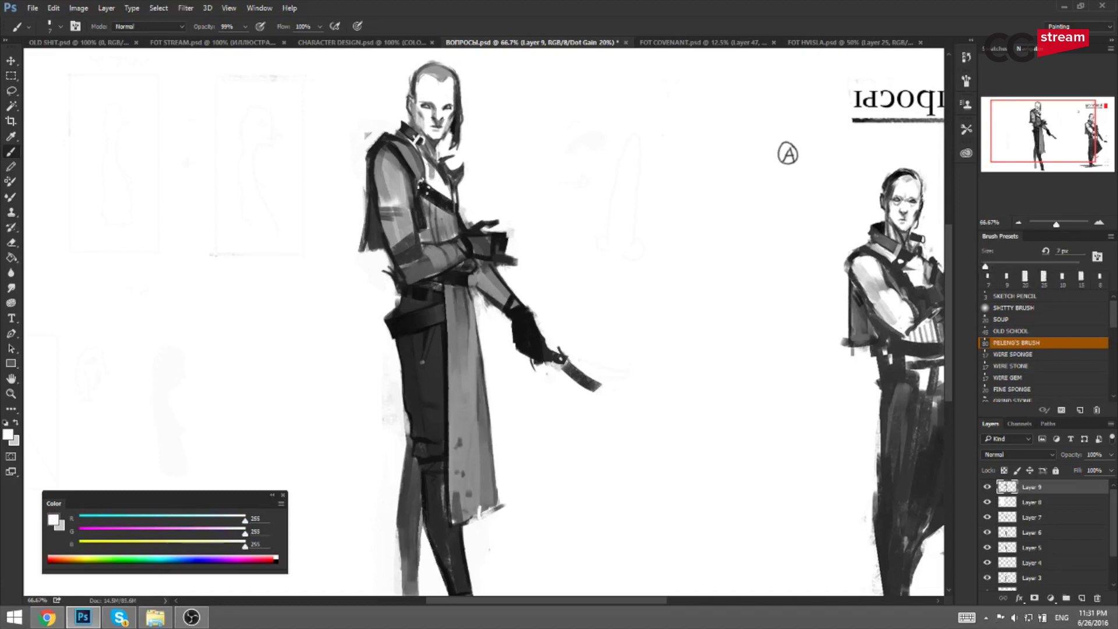
alt+click(424, 175)
alt+click(424, 174)
key(bracketright)
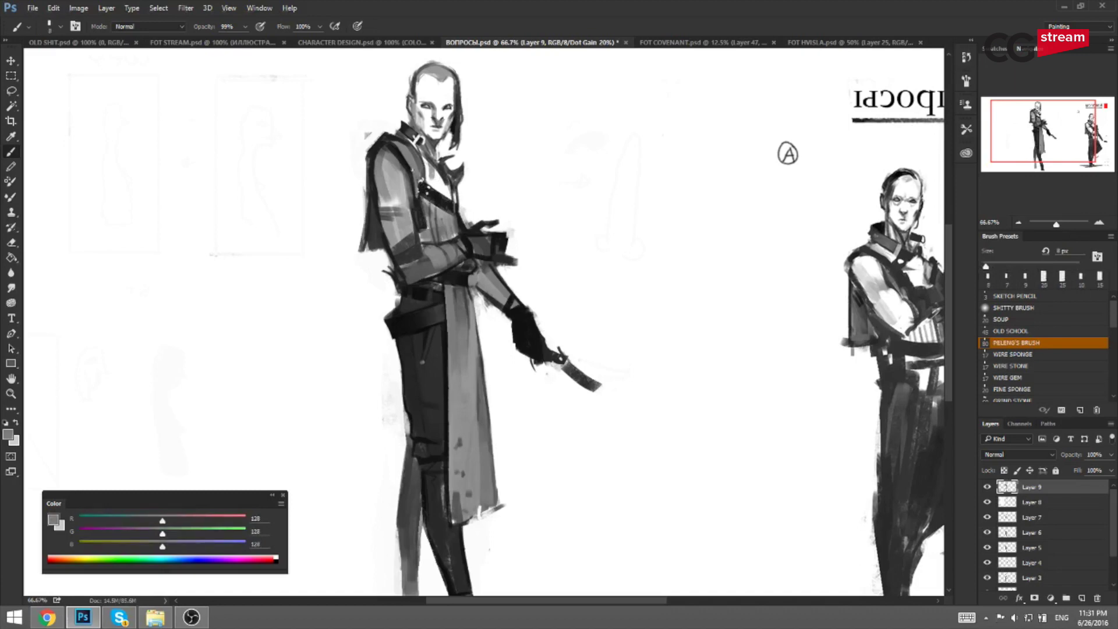
Flip the canvas back and retouch the vest near the collar in sampled mid-grey with a 7 px brush.
key(ctrl+f)
drag(525, 189, 492, 197)
alt+click(622, 160)
alt+click(618, 156)
key(bracketleft)
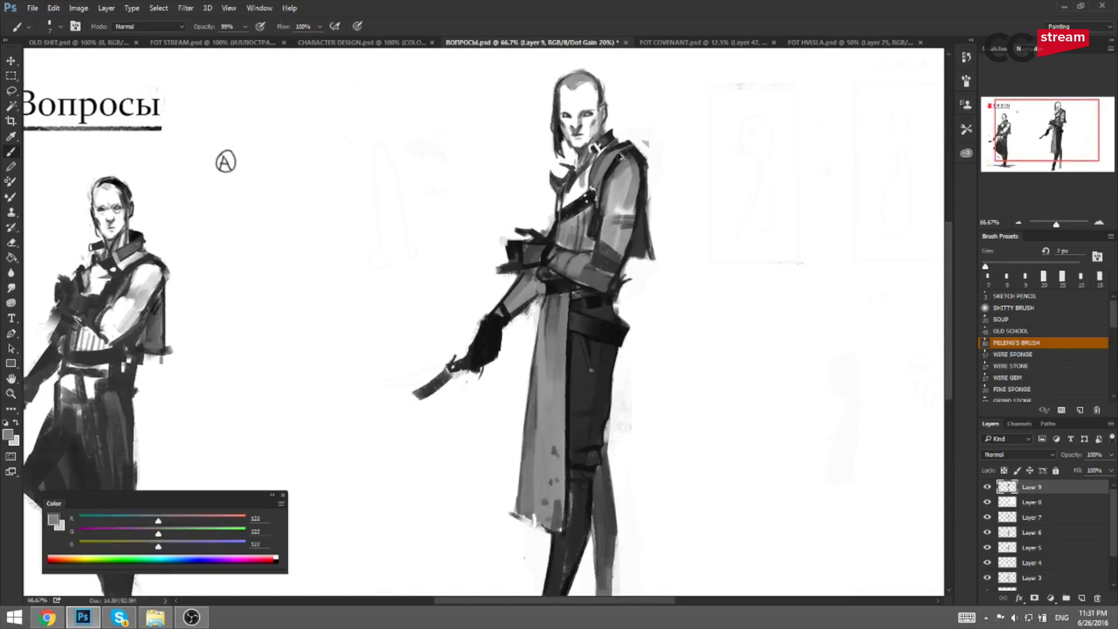
Mirror the canvas and brighten the chest opening below the collar with white at 25 px.
key(ctrl+minus)
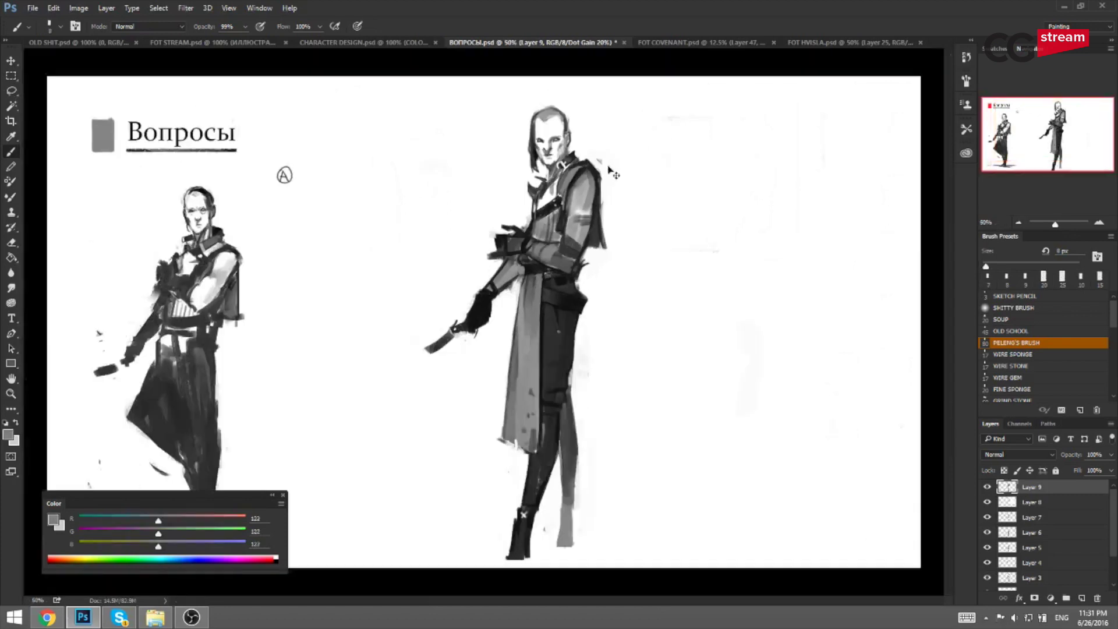
key(ctrl+shift+h)
key(x)
key(bracketright)
key(bracketright)
key(bracketright)
key(bracketright)
key(bracketright)
key(bracketright)
drag(404, 176, 413, 195)
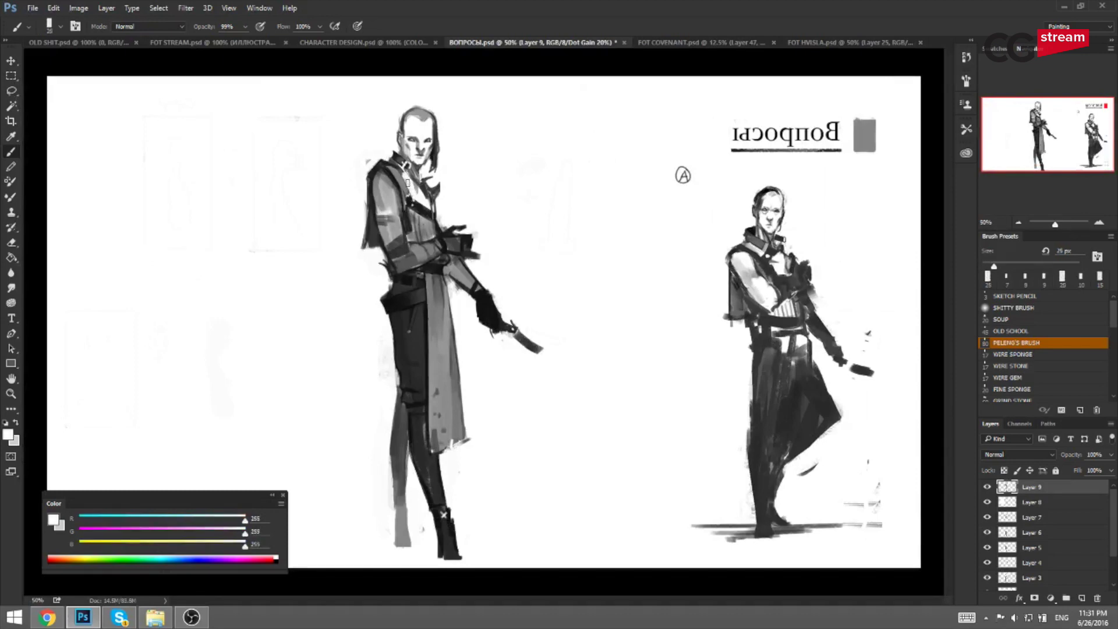
Darken the hair lock beside the cheek with sampled near-black and a brush of about 5 px.
alt+click(410, 189)
key(ctrl+plus)
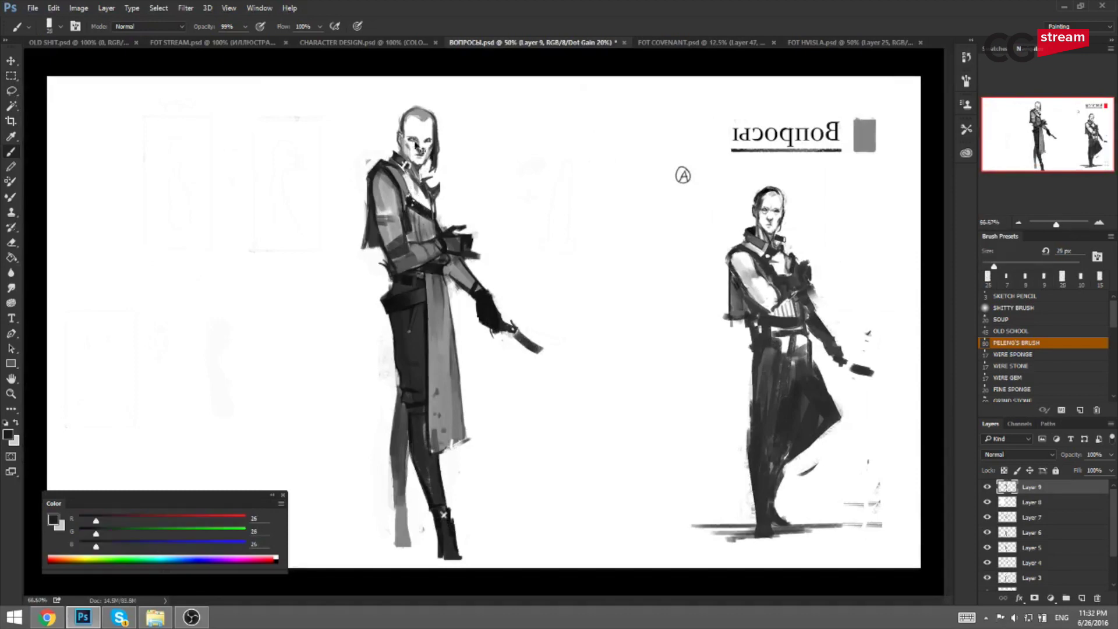
alt+click(505, 167)
key(bracketleft)
key(bracketleft)
key(bracketleft)
key(bracketleft)
key(bracketleft)
key(bracketleft)
key(bracketleft)
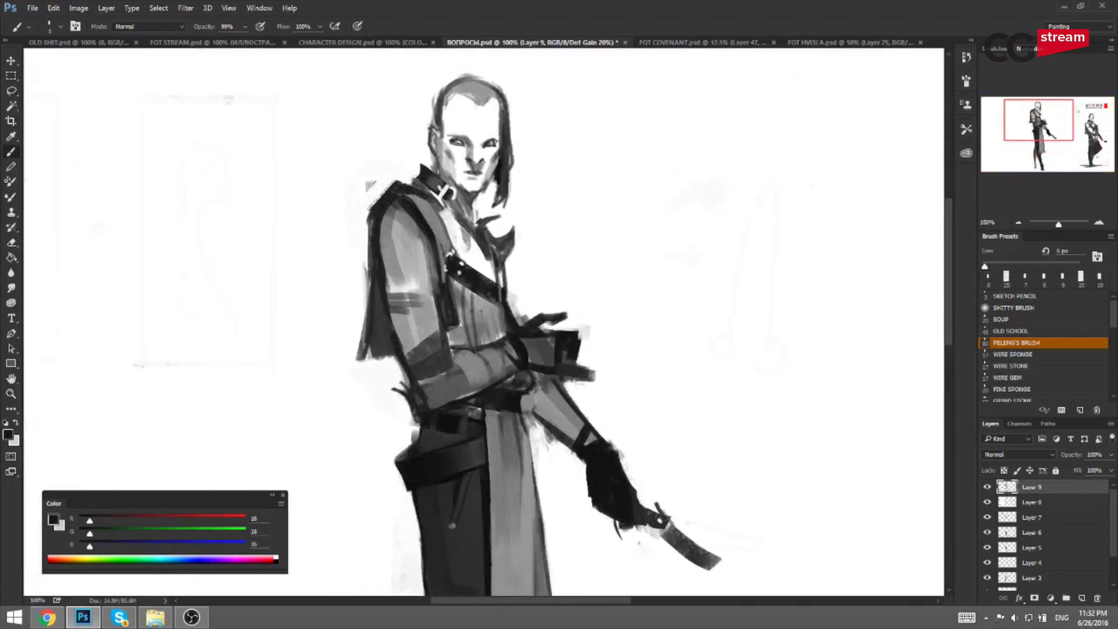
Flip the canvas back and sharpen the eyes with sampled dark tones using a 4 px brush.
key(ctrl+shift+h)
drag(578, 161, 423, 162)
alt+click(602, 135)
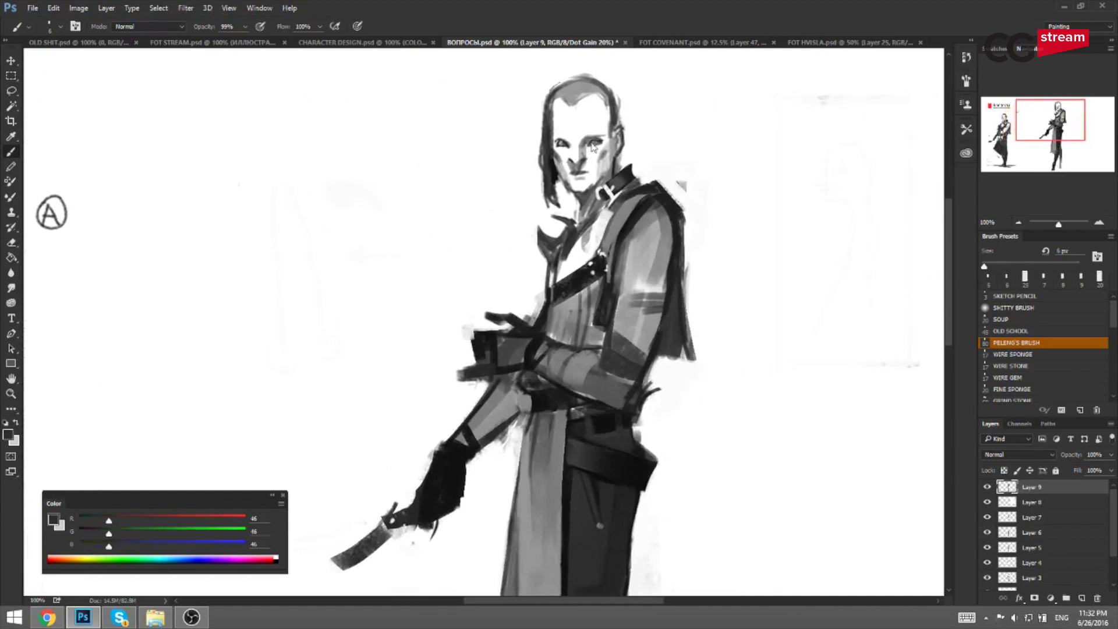
alt+click(651, 196)
key(ctrl+plus)
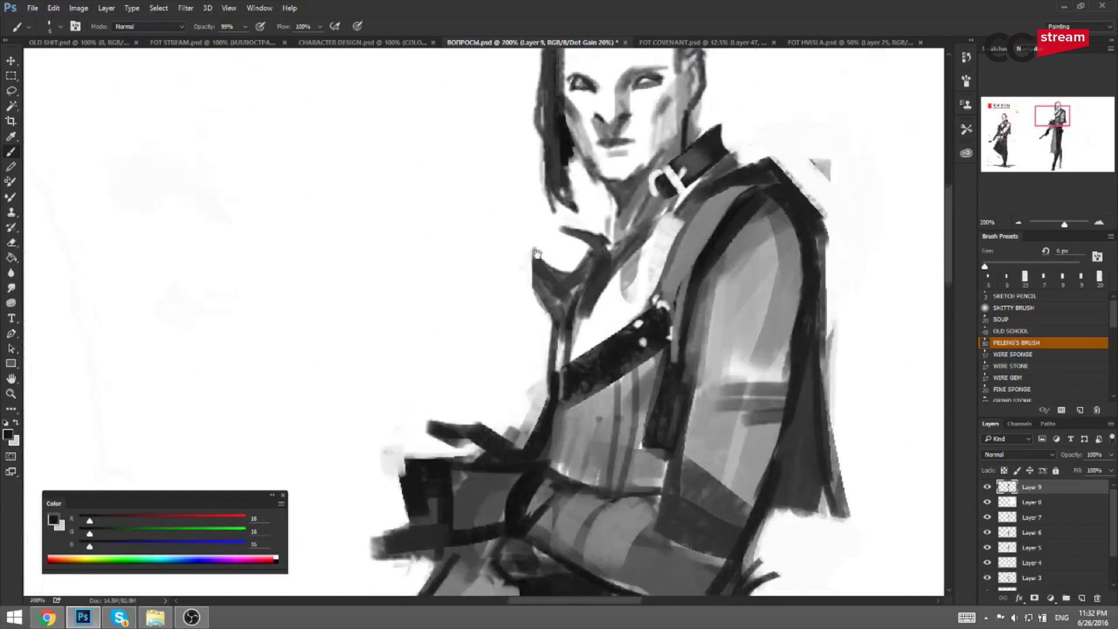
drag(612, 149, 613, 145)
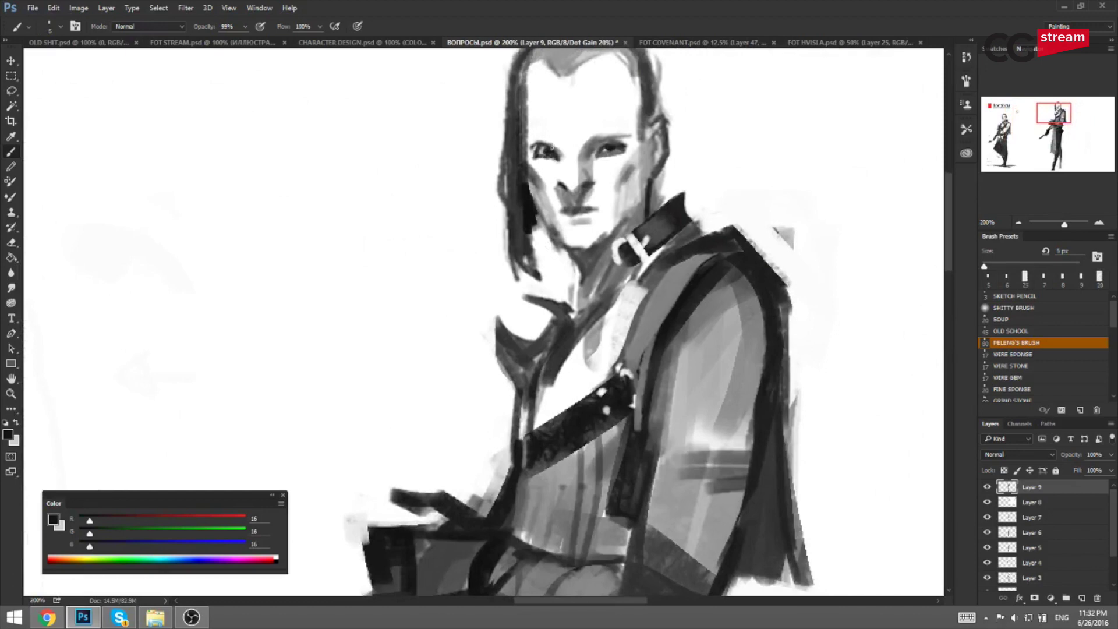
alt+click(548, 148)
key(bracketleft)
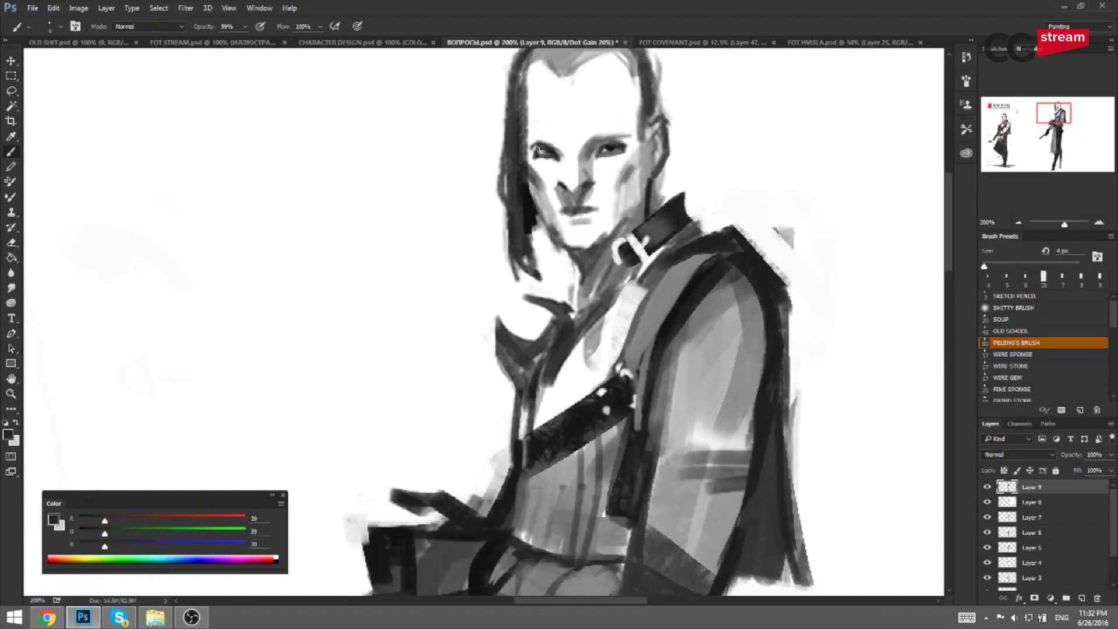
Paint the eye and eyebrow next to the hair lock in dark grey, varying the brush between 4 and 8 px.
mouse_move(534, 152)
mouse_down()
mouse_move(563, 135)
mouse_move(534, 141)
mouse_move(559, 156)
mouse_move(535, 150)
mouse_up()
key(bracketright)
key(bracketright)
key(bracketright)
key(bracketright)
key(bracketleft)
key(bracketleft)
key(bracketleft)
key(bracketleft)
key(ctrl+z)
key(ctrl+z)
key(bracketright)
key(bracketright)
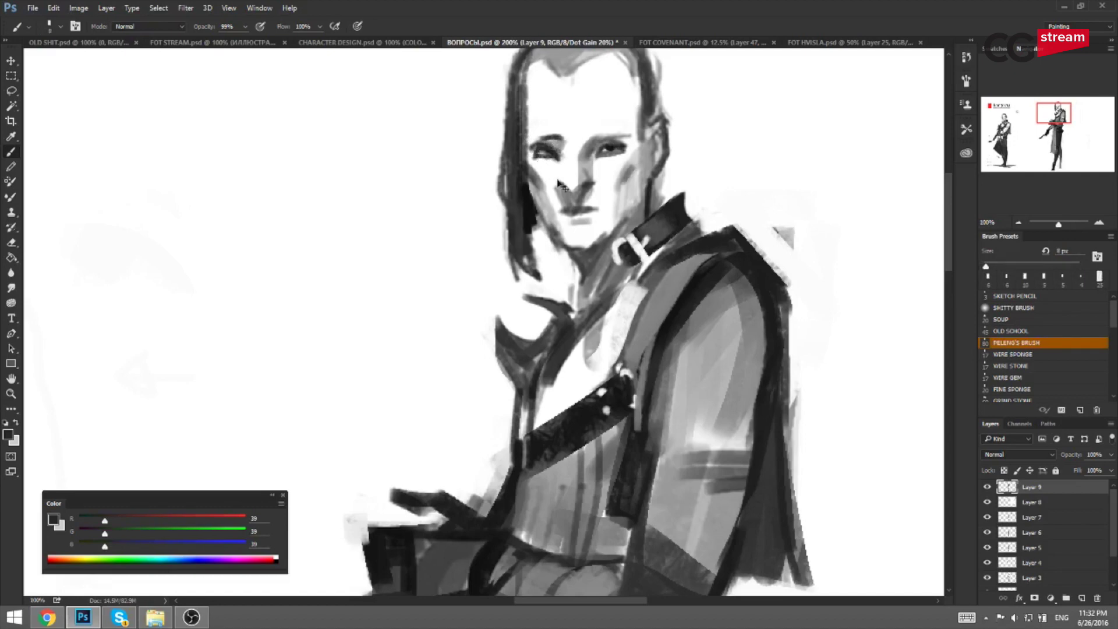
Mirror the canvas and rework the long hair lock beside the jaw in near-black with a 5 px brush.
key(ctrl+minus)
key(ctrl+h)
mouse_move(434, 216)
mouse_down()
mouse_move(549, 162)
mouse_move(569, 137)
mouse_move(523, 197)
mouse_move(488, 350)
mouse_up()
key(ctrl+plus)
alt+click(554, 244)
key(bracketleft)
mouse_move(548, 238)
mouse_down()
mouse_move(551, 279)
mouse_move(538, 284)
mouse_move(547, 279)
mouse_move(547, 289)
mouse_up()
key(bracketleft)
key(bracketleft)
key(ctrl+z)
key(ctrl+z)
key(ctrl+z)
key(ctrl+z)
alt+click(551, 251)
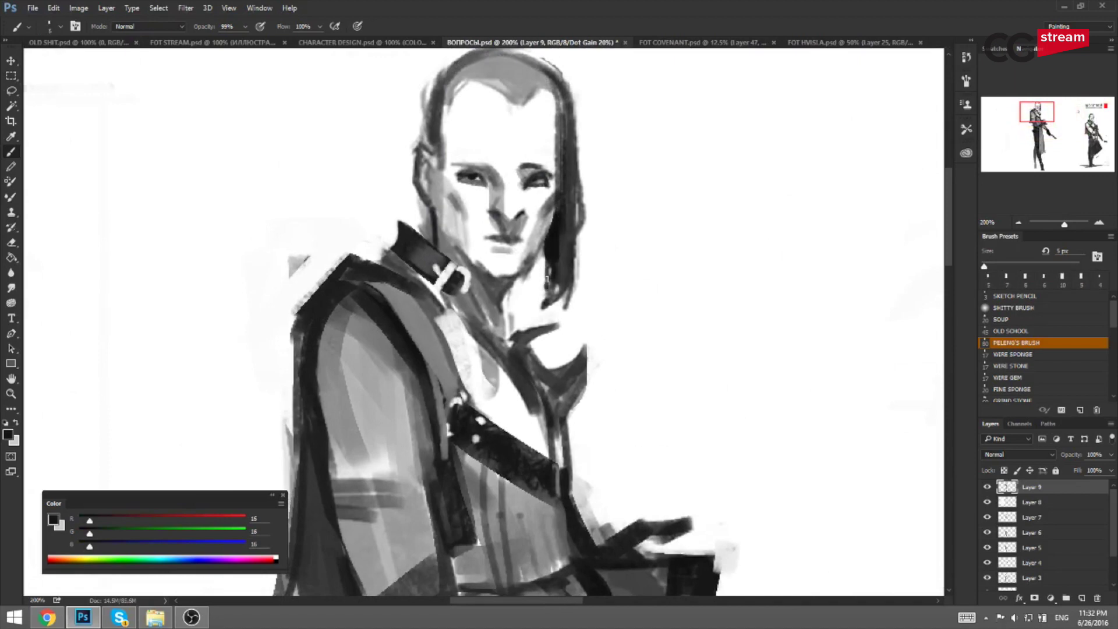
Try a short stroke beside the jaw using a sampled tone and a larger brush.
scroll(545, 256, down, 3)
alt+click(541, 245)
alt+click(538, 243)
key(bracketright)
key(bracketright)
key(bracketright)
drag(540, 237, 541, 250)
key(ctrl+z)
Mirror the canvas and clean the outer edge of the ear in sampled white with a 5 px brush.
key(ctrl+plus)
drag(635, 221, 603, 248)
alt+click(596, 200)
key(bracketleft)
key(bracketleft)
key(bracketleft)
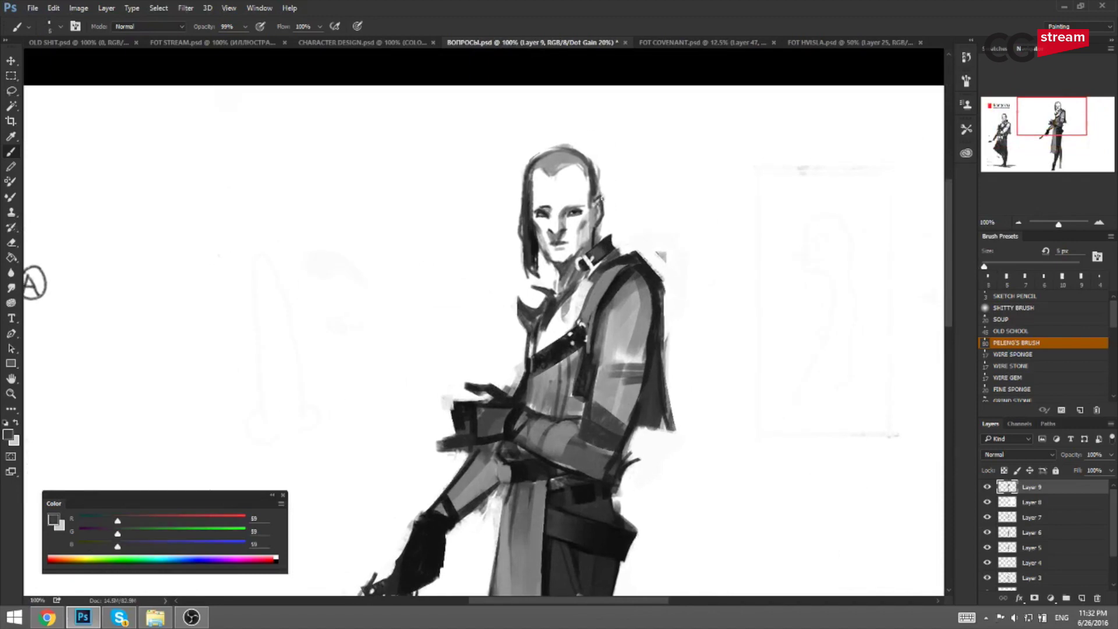
alt+click(609, 190)
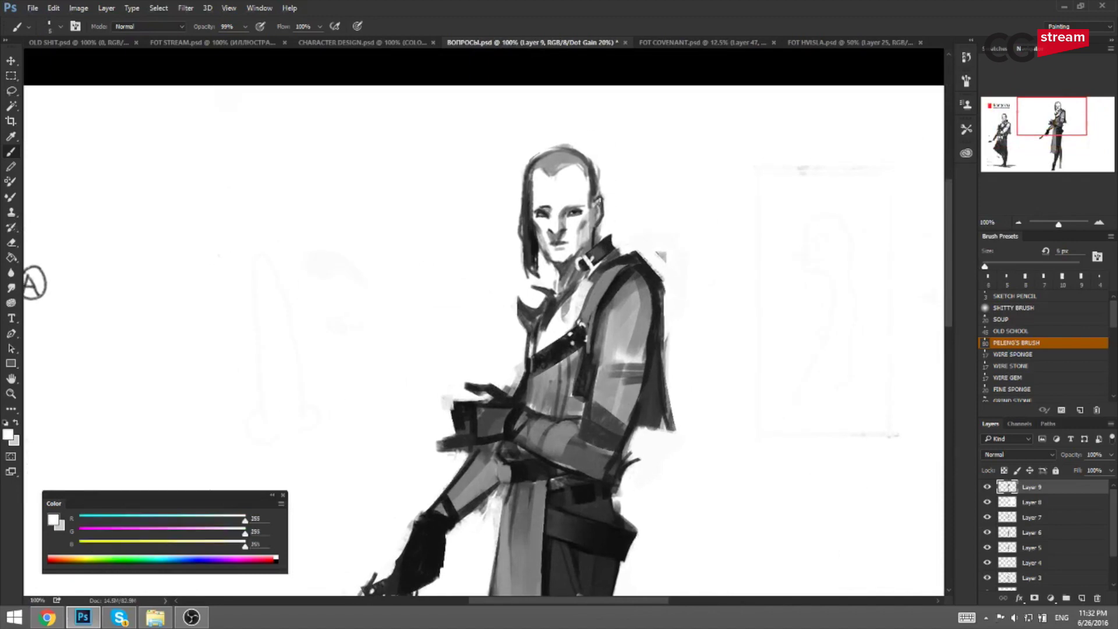
key(ctrl+z)
drag(603, 196, 604, 217)
Touch up the top edge of the collar in sampled dark grey with an 8 px brush.
alt+click(605, 236)
key(bracketright)
key(bracketright)
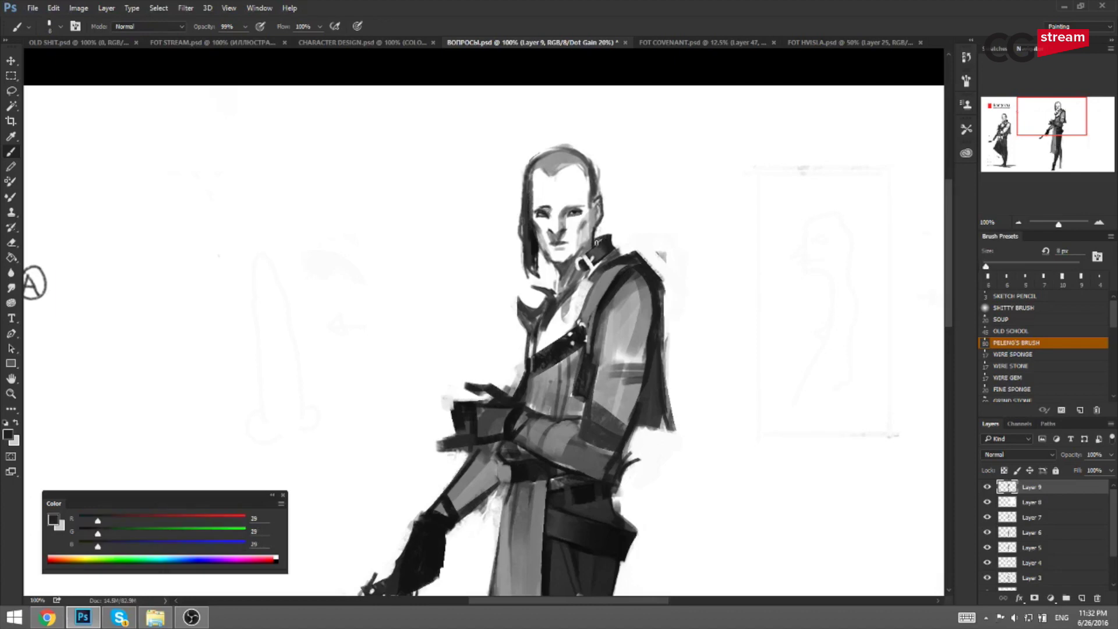
Flip the canvas back and paint a mid-grey stroke on the neck below the ear with a 5 px brush.
key(F2)
key(bracketright)
drag(588, 222, 771, 180)
alt+click(450, 179)
key(bracketleft)
key(bracketleft)
key(bracketleft)
alt+click(446, 193)
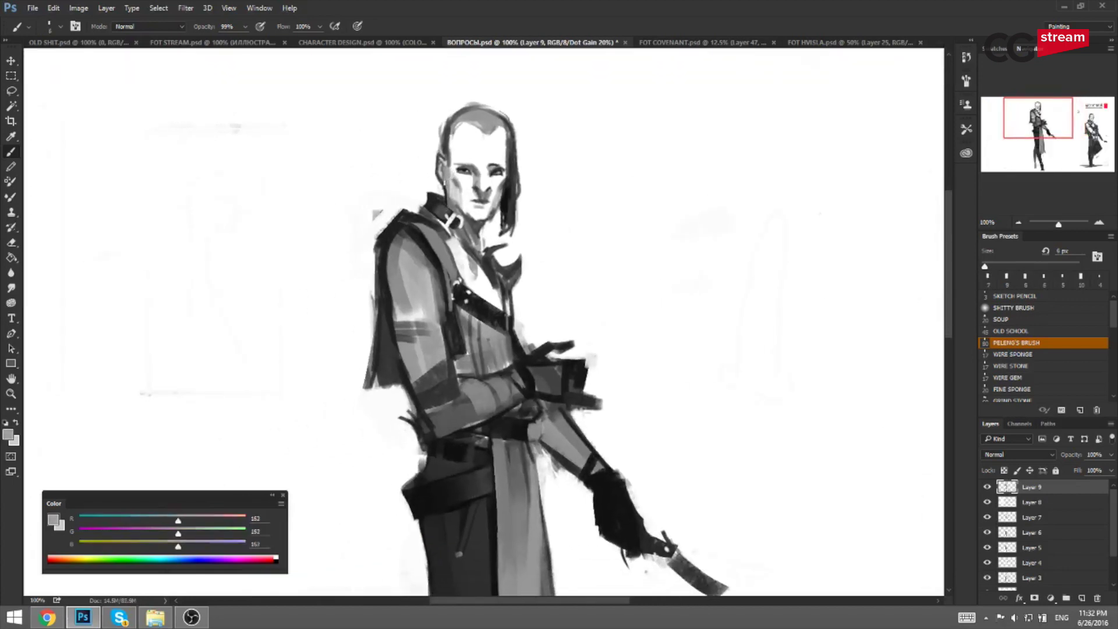
drag(446, 191, 449, 209)
Mirror the canvas and try a dark grey stroke down the collar with a 9 px brush, toggling it to compare.
key(F2)
drag(589, 175, 394, 152)
alt+click(582, 177)
key(bracketright)
key(bracketright)
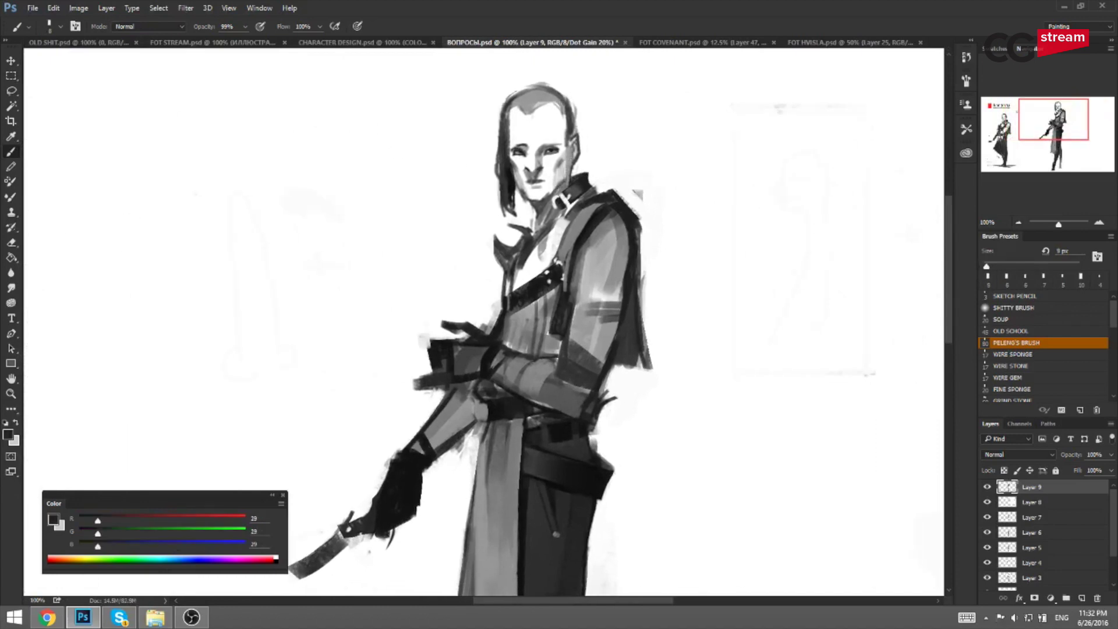
drag(568, 181, 550, 203)
key(ctrl+z)
key(ctrl+z)
Clean the head's silhouette above the ear in white with 7 to 9 px brushes, checking it in both canvas orientations.
key(F2)
drag(357, 222, 553, 200)
alt+click(488, 182)
key(bracketleft)
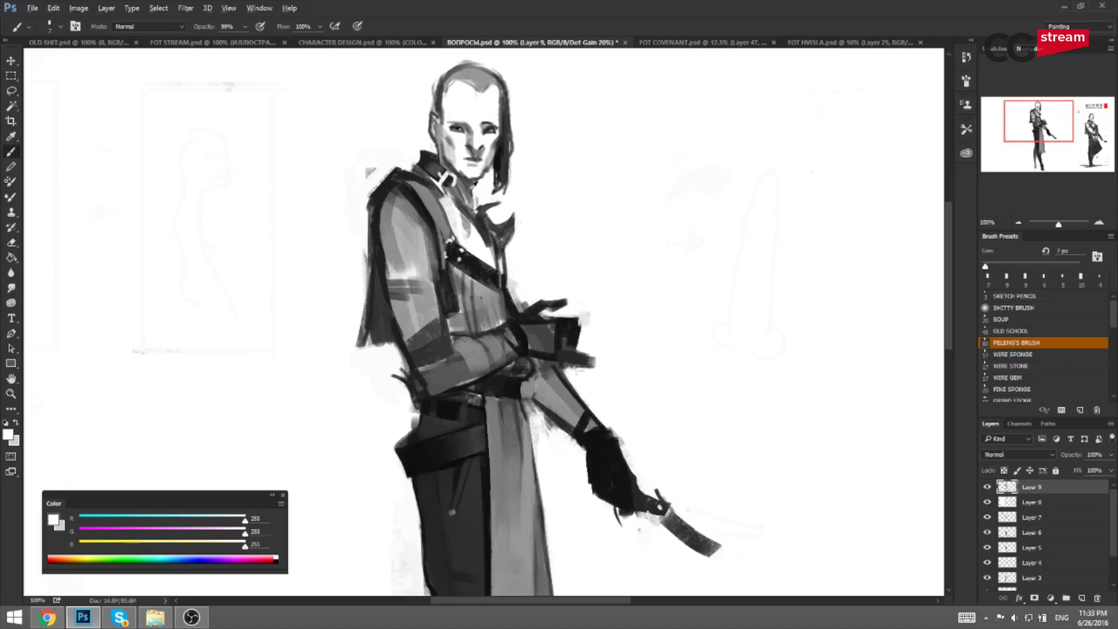
key(ctrl+shift+h)
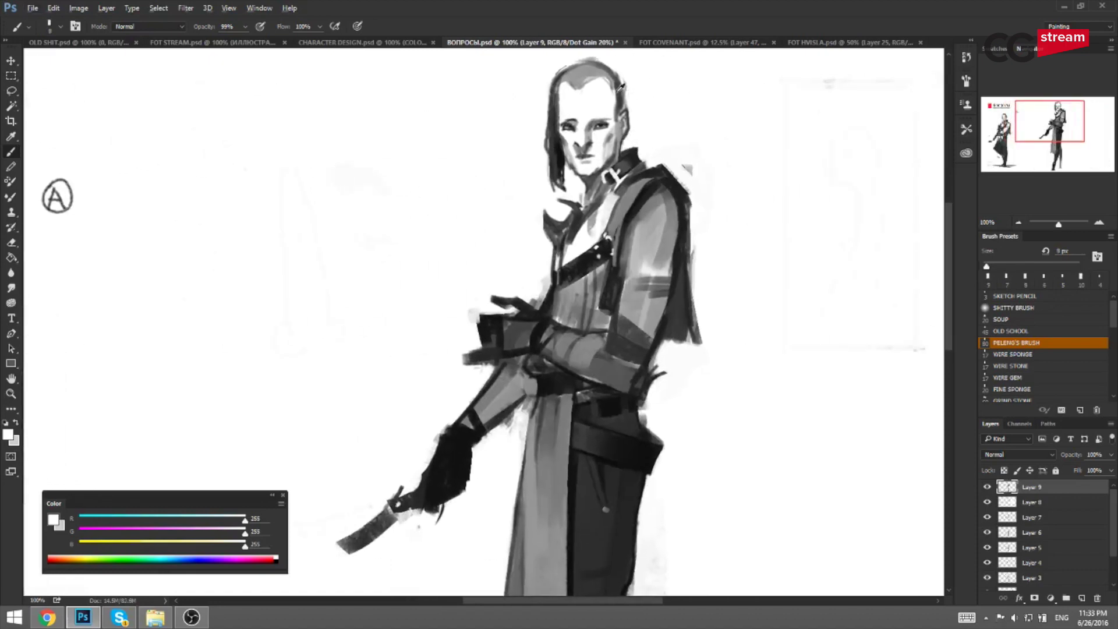
alt+click(621, 113)
alt+click(621, 109)
Flip the canvas and touch up the outer edge of the hair lock in near-black with a 7 px brush.
key(ctrl+shift+h)
drag(338, 171, 535, 192)
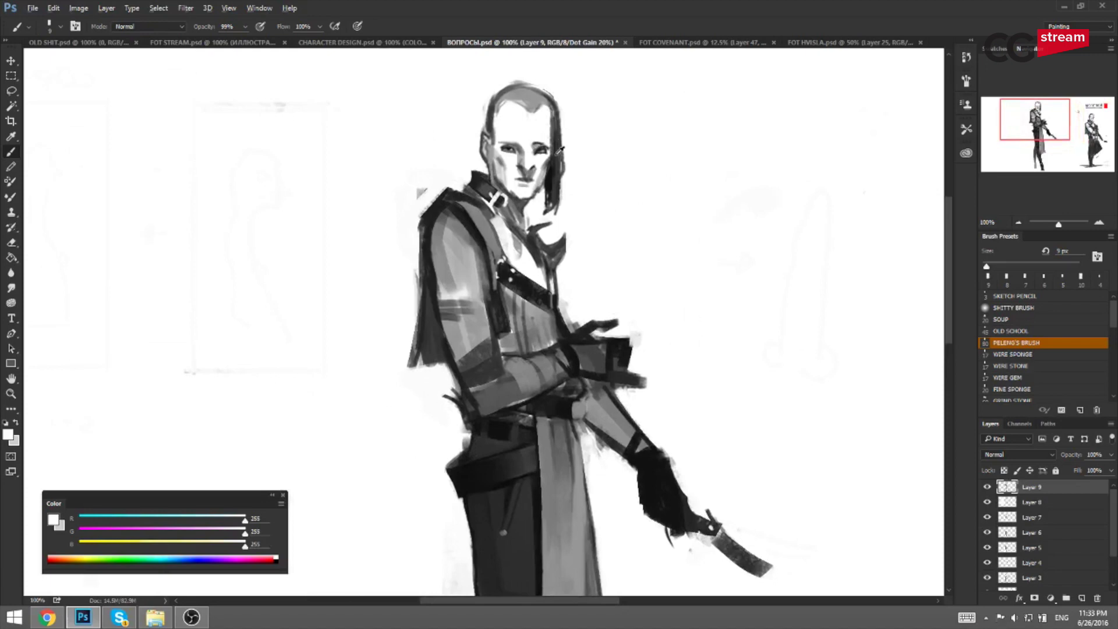
alt+click(553, 156)
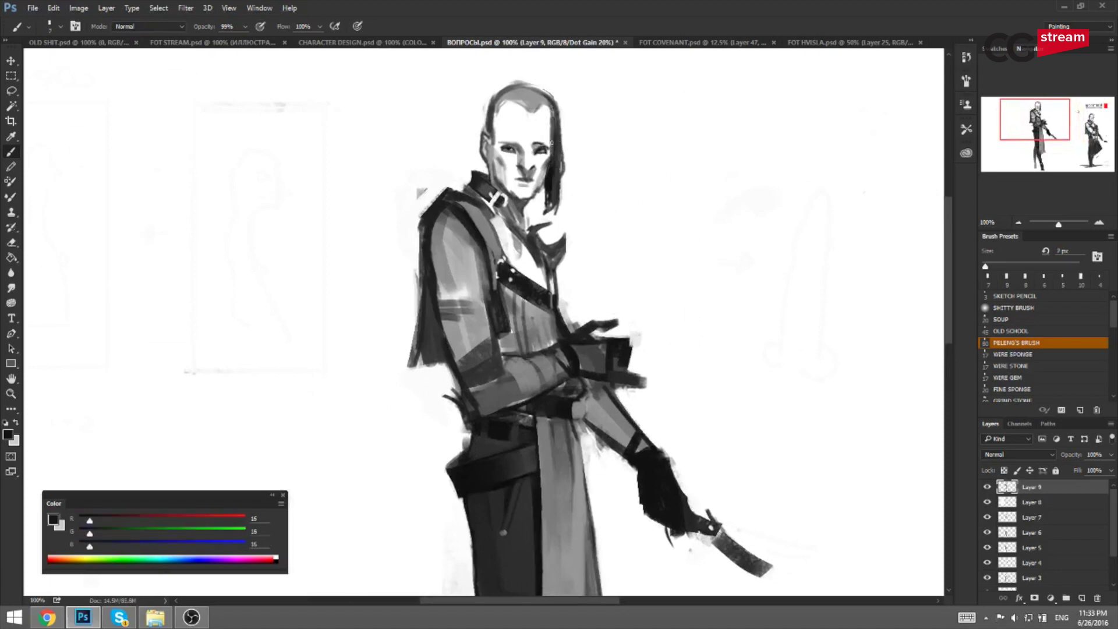
Mirror the canvas and trim the outer contour of the hair in white with a 9 px brush.
key(ctrl+shift+h)
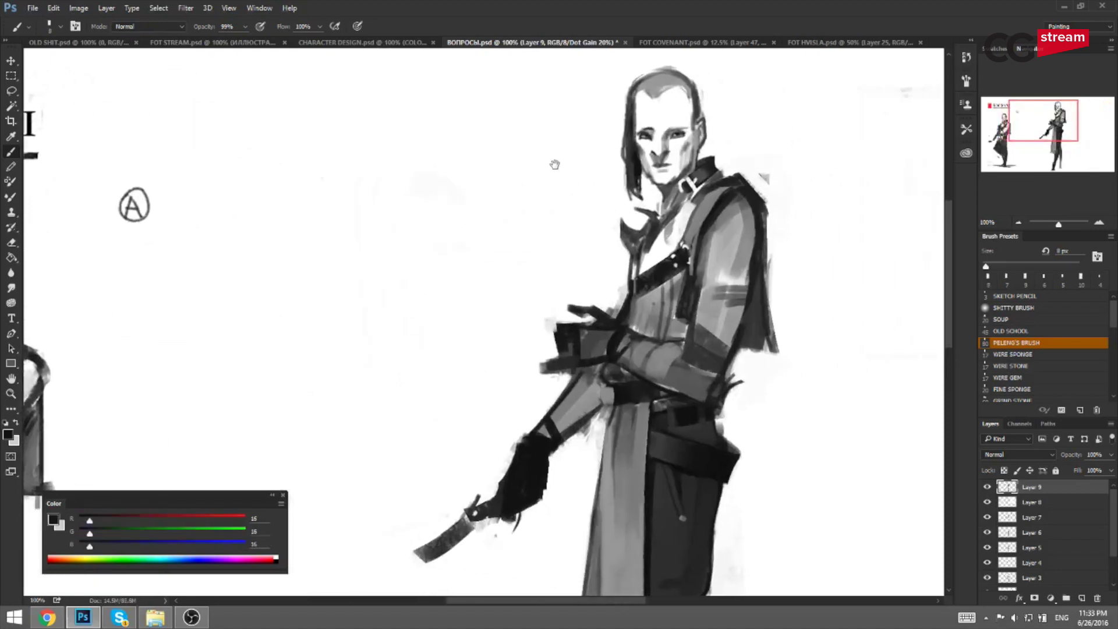
alt+click(610, 173)
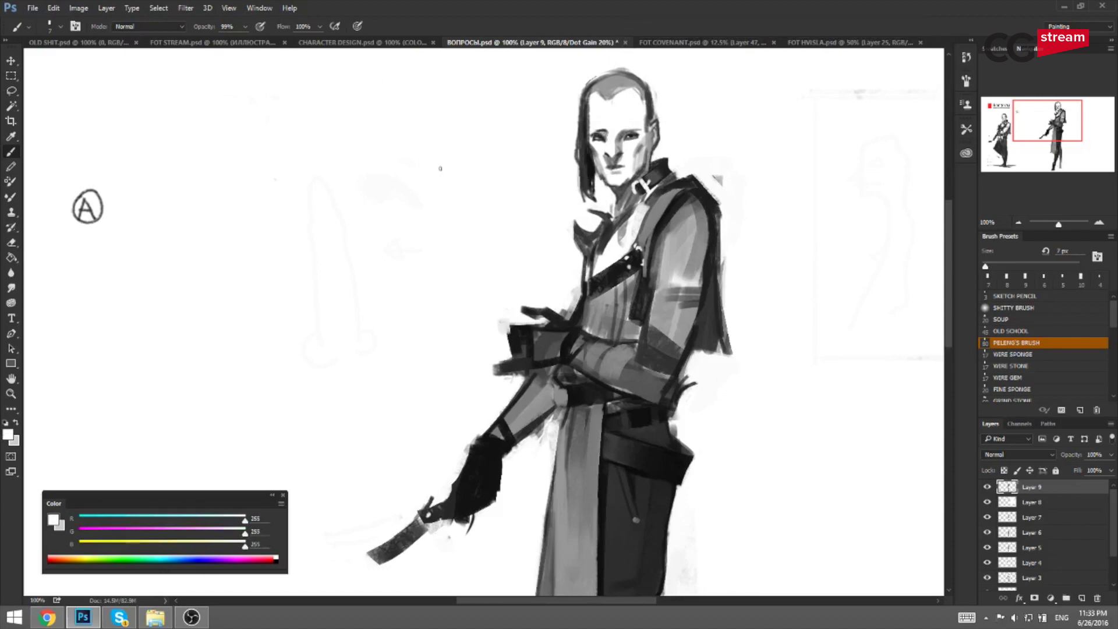
drag(515, 166, 443, 149)
key(bracketright)
drag(501, 107, 490, 125)
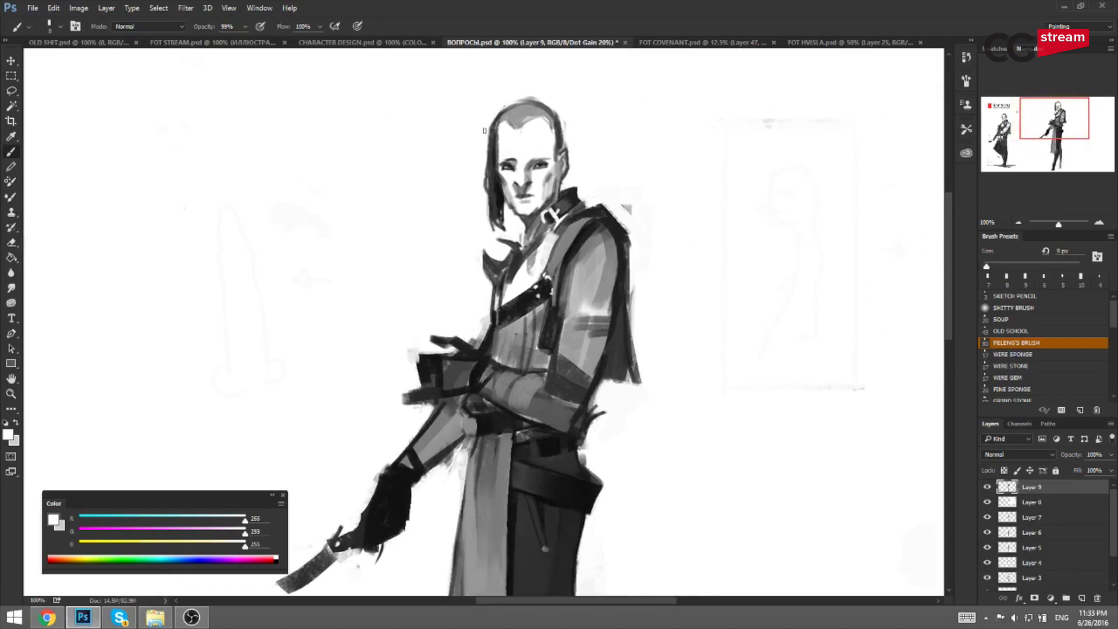
Flip the canvas and rework the eyebrows in near-black with an 8 px brush, undoing unwanted strokes.
key(F2)
drag(366, 152, 544, 123)
alt+click(468, 125)
alt+click(484, 156)
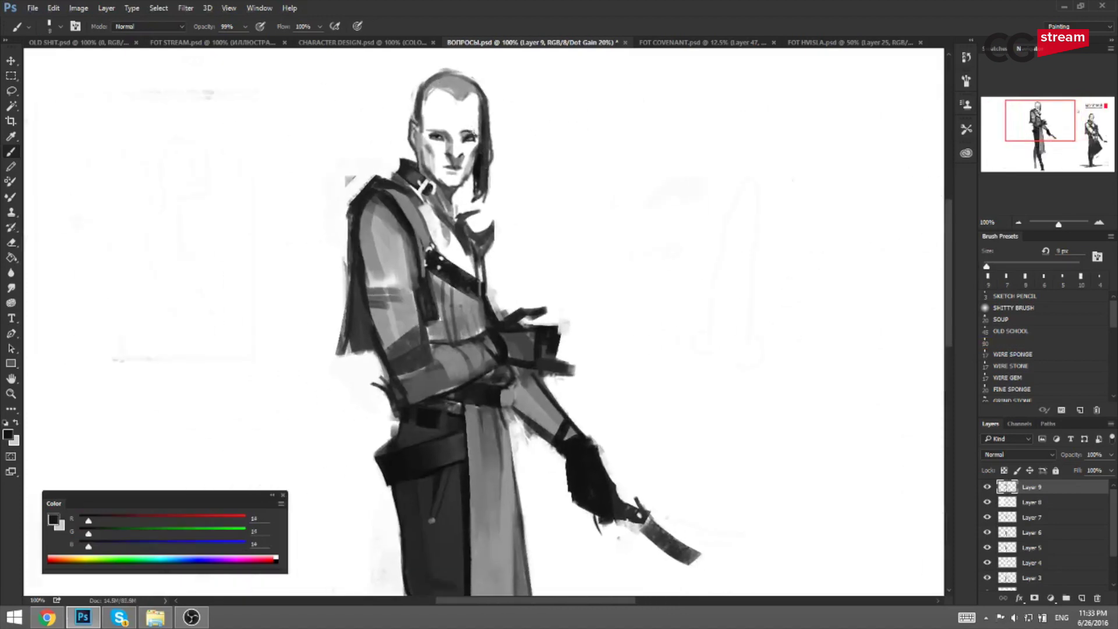
key(bracketright)
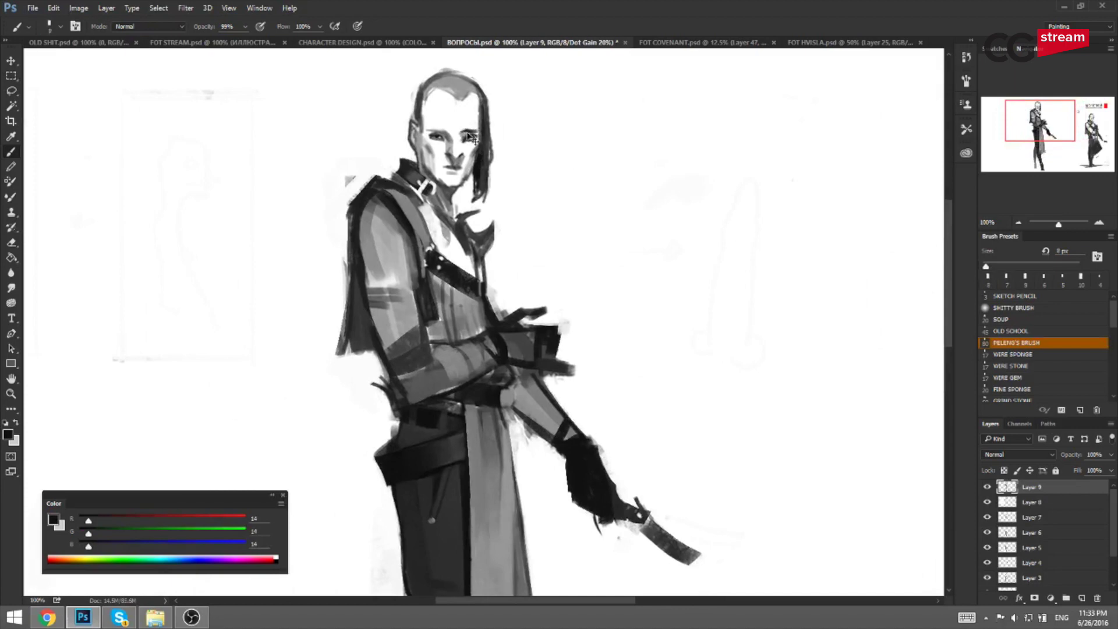
key(ctrl+z)
mouse_move(430, 130)
mouse_down()
mouse_move(458, 141)
mouse_move(450, 131)
mouse_up()
key(ctrl+z)
Mirror the canvas and clean the area around the eyebrows and forehead in sampled white, starting from a 7 px brush.
key(F2)
drag(586, 178, 535, 179)
alt+click(635, 138)
alt+click(672, 123)
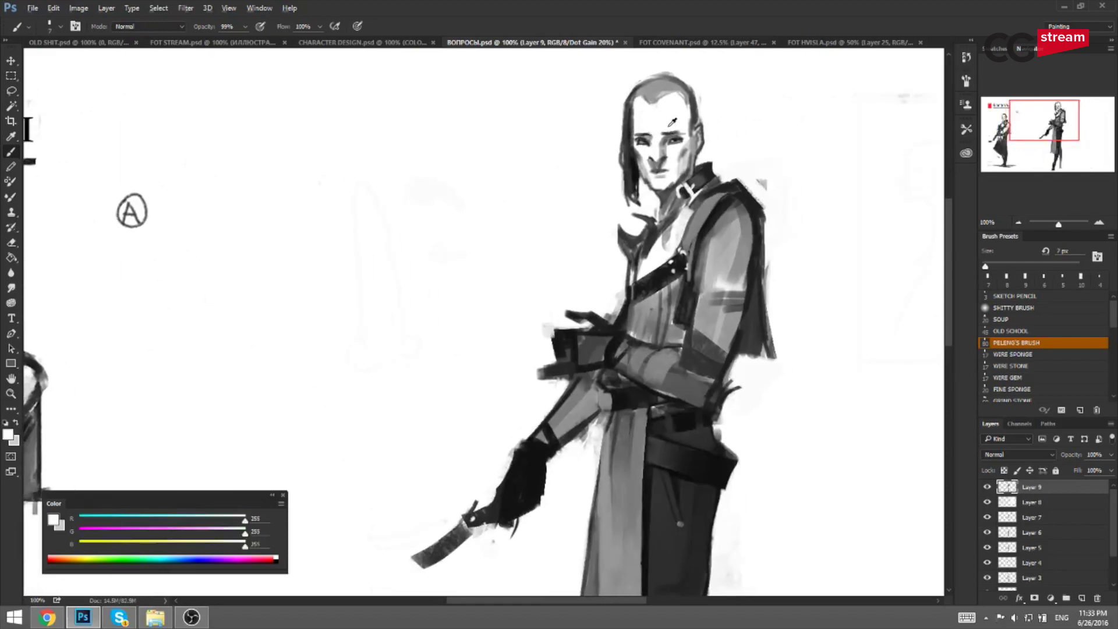
key(bracketright)
Flip the canvas and shade the bridge of the nose and inner eye area in light grey, starting from an 8 px brush.
key(ctrl+shift+h)
drag(508, 166, 662, 174)
alt+click(560, 163)
alt+click(561, 157)
key(bracketleft)
alt+click(562, 160)
key(bracketright)
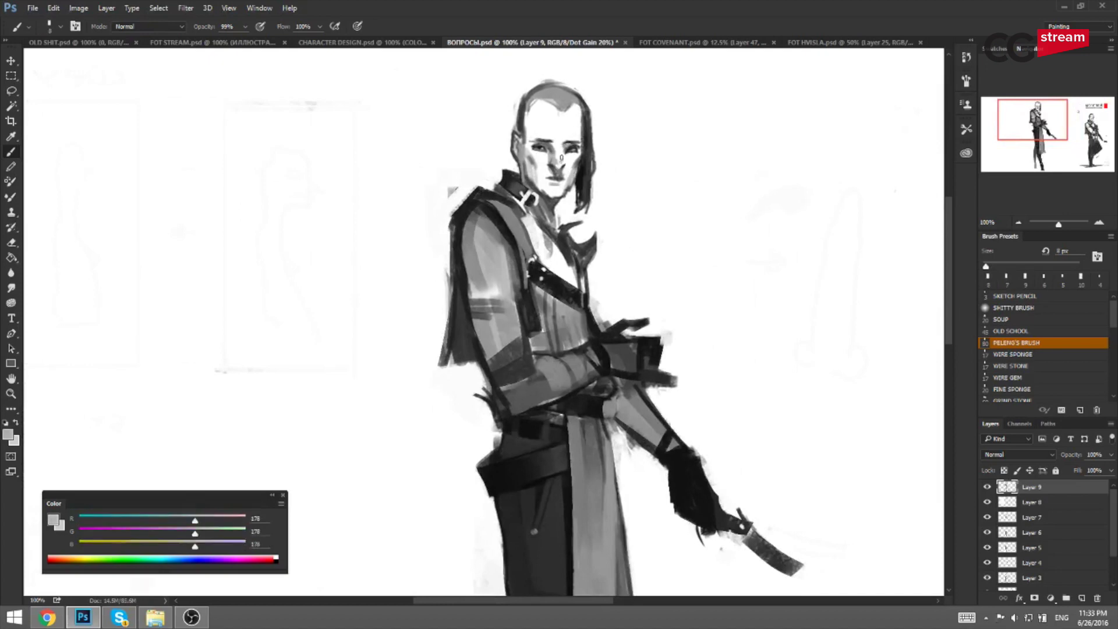
alt+click(554, 150)
key(bracketright)
key(bracketright)
Mirror the canvas and darken the eye nearer the ear with a sampled near-black tone and a smaller brush.
key(ctrl+shift+h)
drag(645, 158, 422, 171)
alt+click(596, 173)
alt+click(600, 160)
key(bracketleft)
alt+click(609, 158)
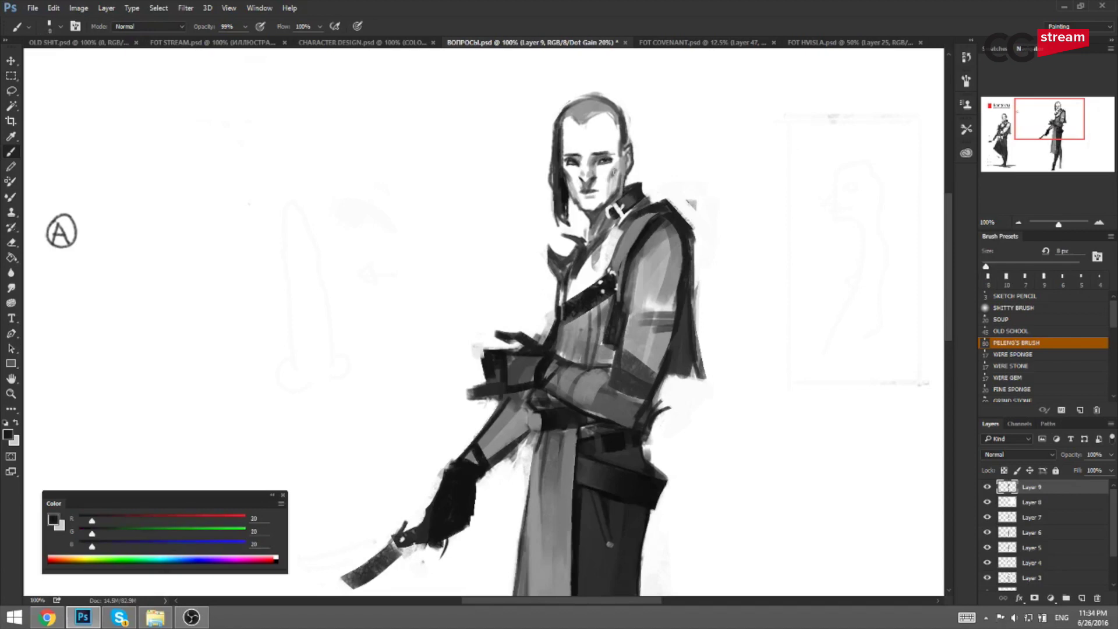
Shade the cheek under the eye in sampled light greys, enlarging the brush to 10 px.
alt+click(599, 157)
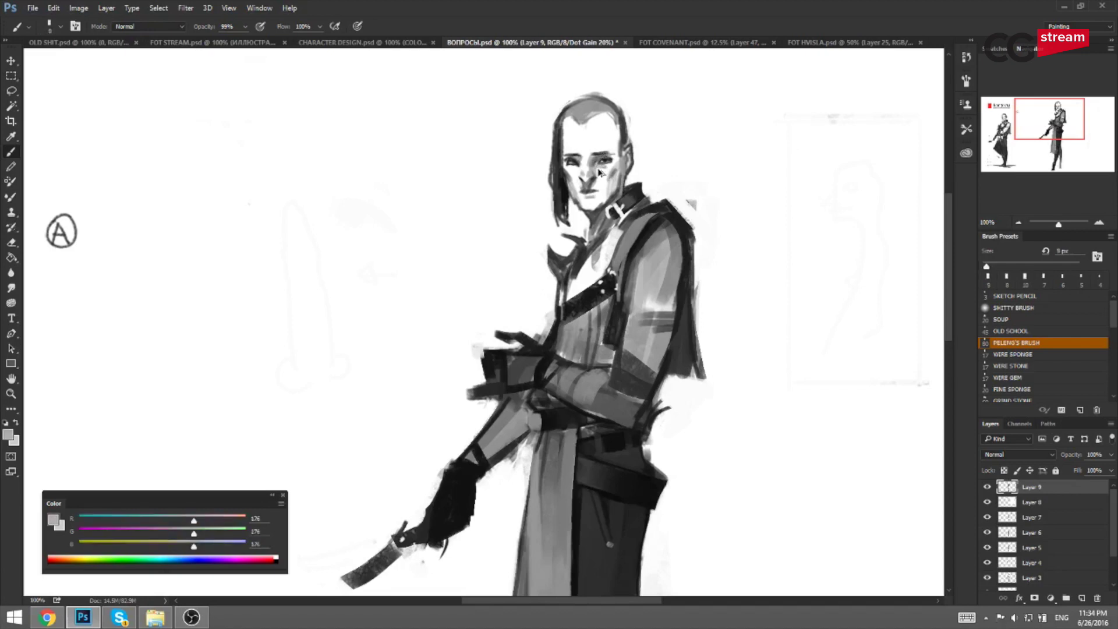
alt+click(612, 169)
alt+click(611, 166)
key(bracketright)
key(bracketright)
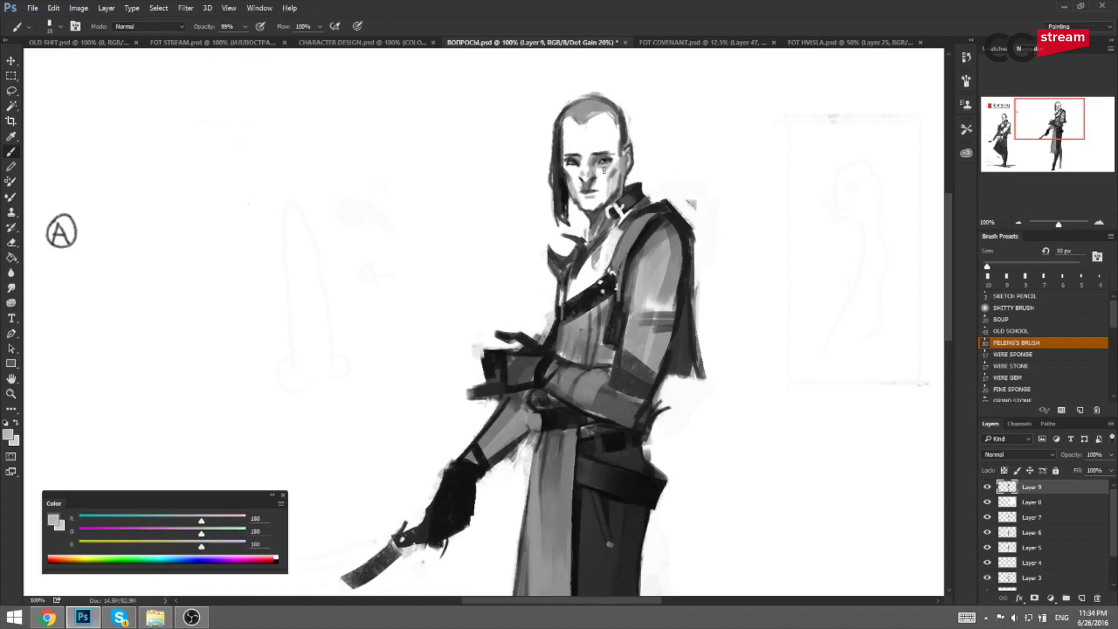
Flip the canvas and shade the temple and cheek with sampled greys, using brushes from 9 to 15 px.
key(ctrl+shift+h)
drag(347, 163, 524, 158)
alt+click(502, 169)
key(bracketleft)
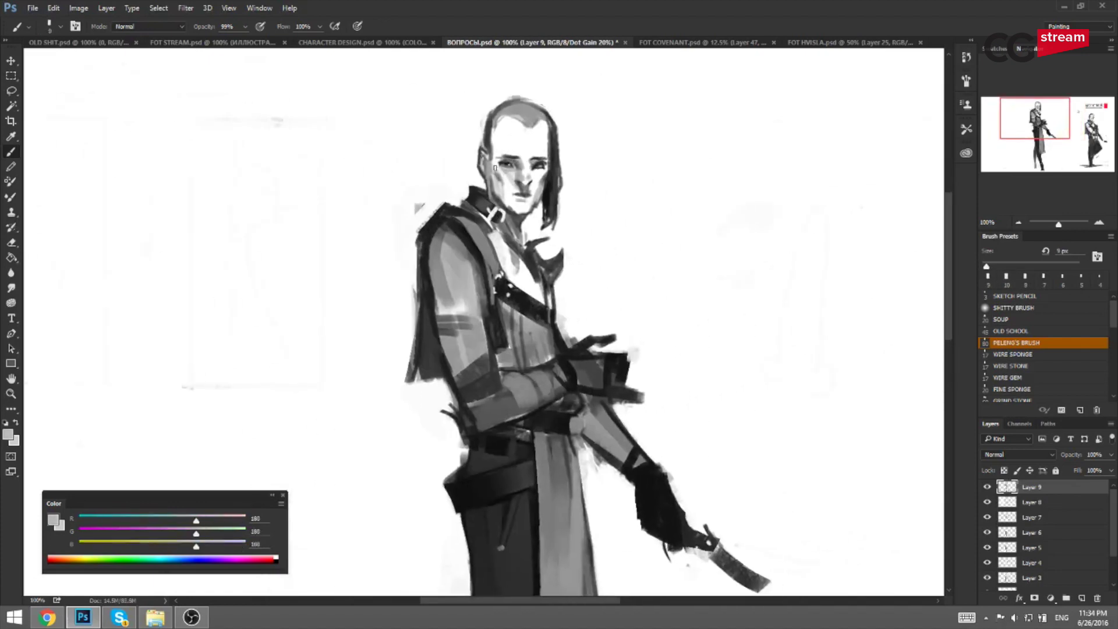
key(bracketright)
alt+click(496, 164)
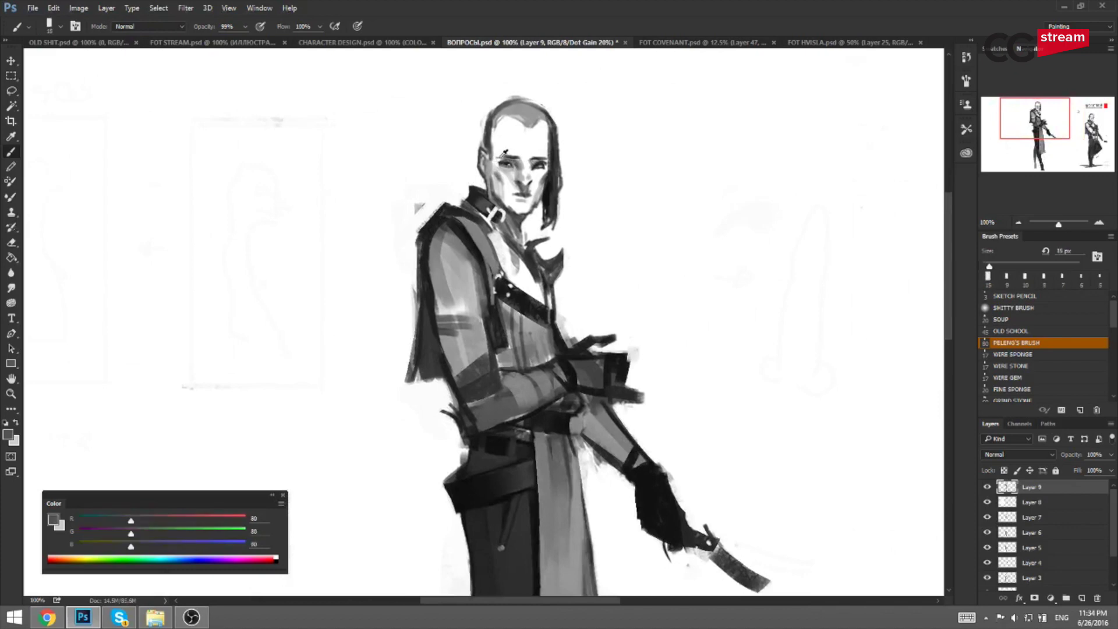
key(bracketright)
Mirror the canvas and reinforce the lower tip of the hair lock in near-black, reducing the brush to 7 px.
key(ctrl+f)
drag(646, 185, 390, 189)
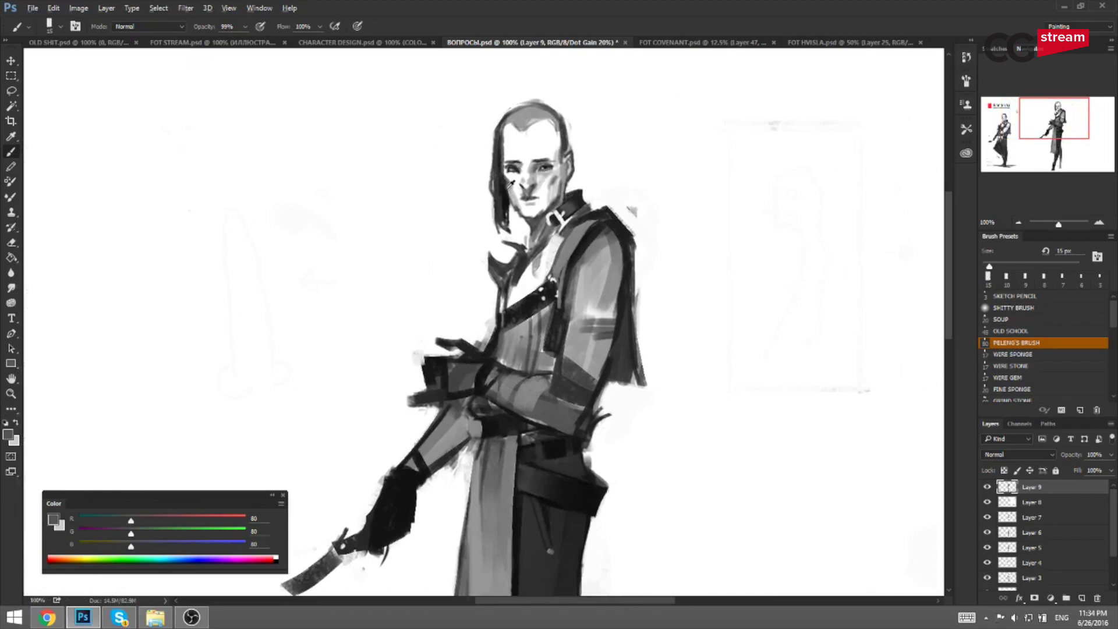
key(bracketleft)
alt+click(503, 205)
key(bracketleft)
alt+click(503, 198)
drag(502, 201, 502, 220)
alt+click(501, 193)
key(bracketleft)
alt+click(510, 197)
key(bracketleft)
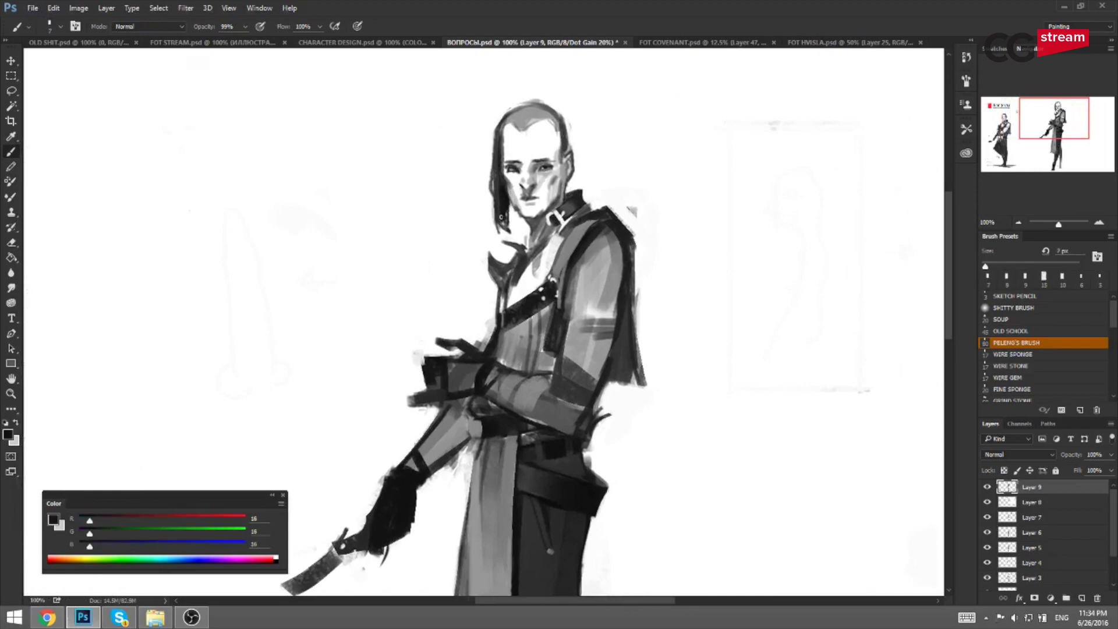
drag(502, 223, 501, 233)
Flip the canvas and touch up the area beside the collar with a sampled tone and a smaller brush.
key(ctrl+shift+h)
drag(419, 140, 542, 106)
key(bracketleft)
alt+click(410, 183)
drag(405, 184, 437, 214)
mouse_move(461, 177)
mouse_down()
mouse_move(458, 162)
mouse_move(414, 173)
mouse_up()
Shade the cheek and jaw in sampled light grey, enlarging the brush to 15 px.
alt+click(461, 168)
key(bracketright)
key(bracketright)
alt+click(416, 153)
alt+click(415, 156)
key(bracketright)
key(bracketright)
key(bracketright)
alt+click(416, 169)
key(bracketleft)
alt+click(412, 174)
key(bracketright)
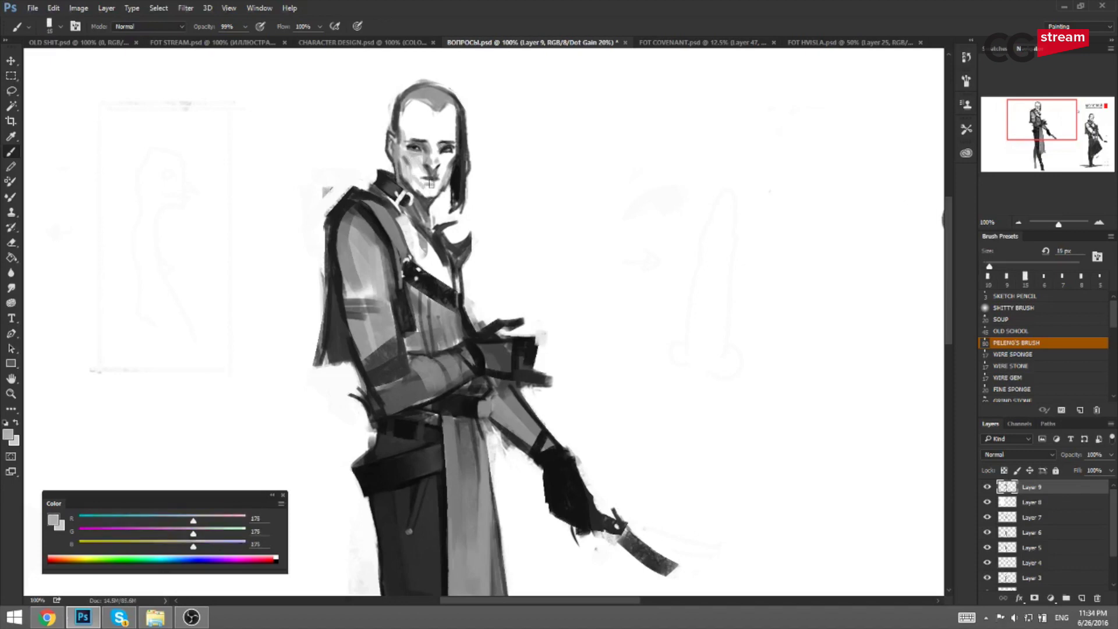
Mirror the canvas and define the underside of the nose in sampled dark grey with a 9 px brush.
key(bracketleft)
key(bracketright)
key(ctrl+shift+h)
drag(649, 204, 402, 190)
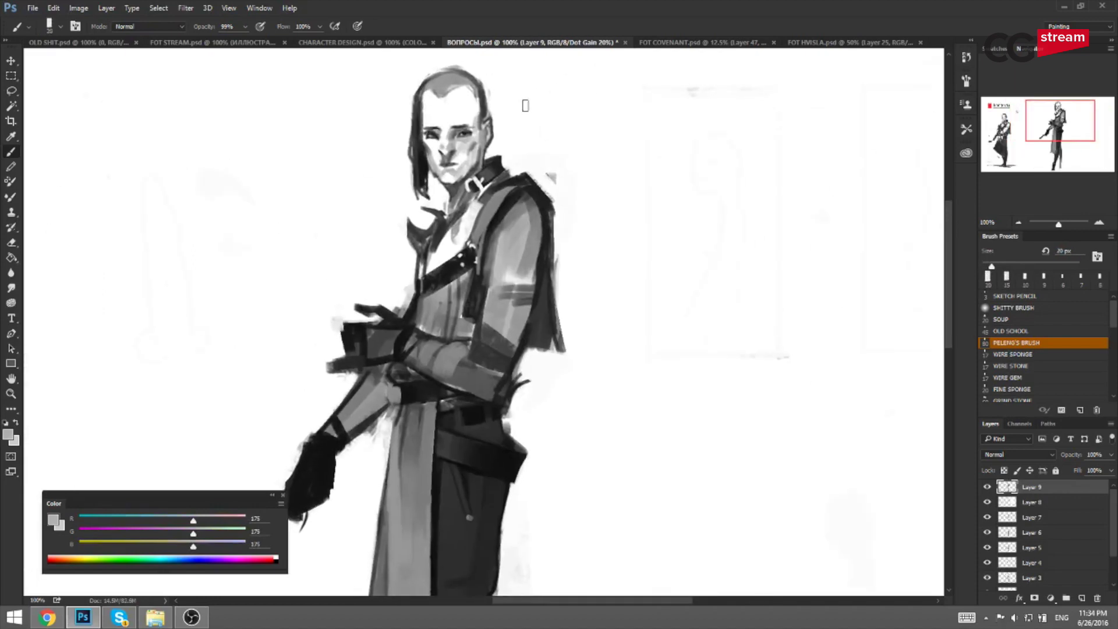
key(bracketleft)
alt+click(445, 150)
alt+click(447, 154)
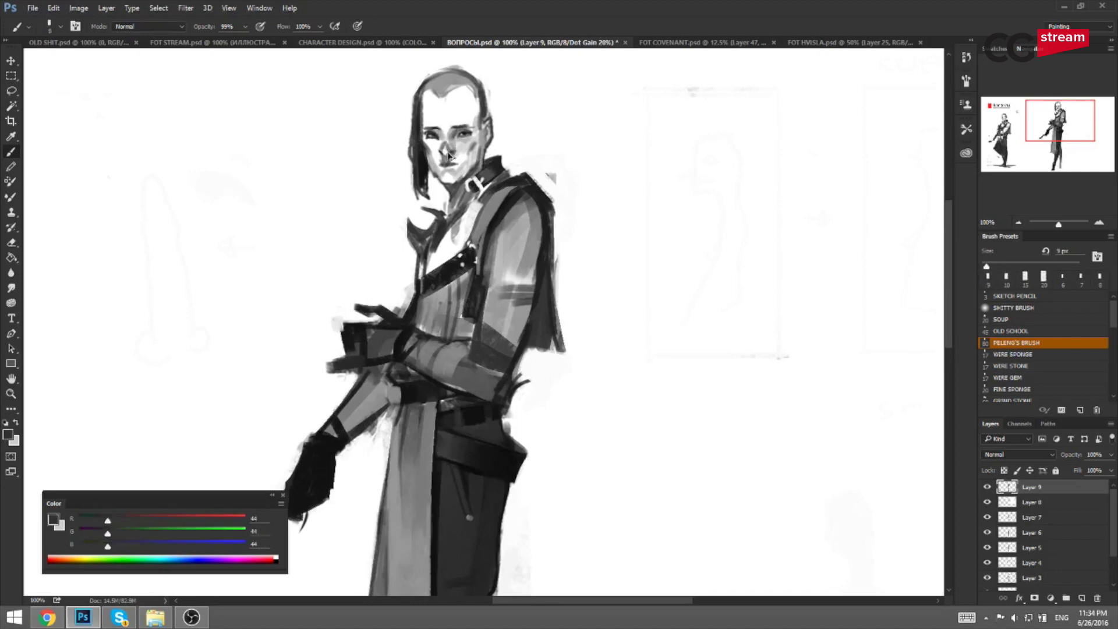
Refine the nose and the shading around the mouth with sampled greys, reducing the brush to 5 px.
alt+click(444, 141)
alt+click(452, 146)
key(bracketleft)
alt+click(449, 143)
drag(448, 136, 448, 143)
key(bracketleft)
alt+click(438, 149)
key(bracketleft)
alt+click(438, 163)
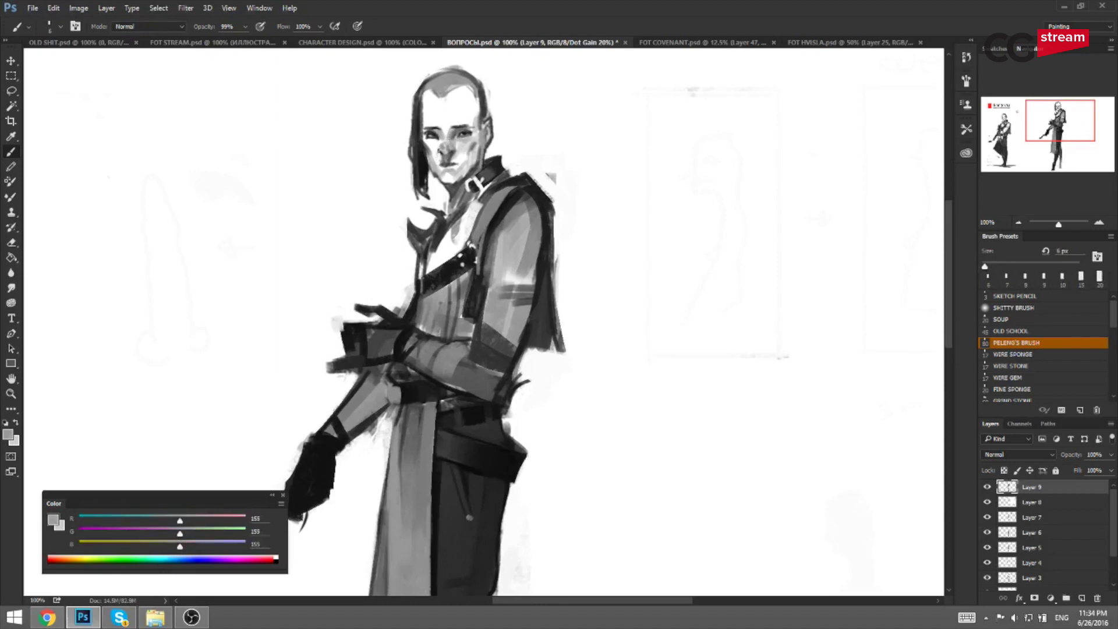
alt+click(437, 152)
alt+click(445, 147)
key(bracketleft)
Flip the canvas and sharpen the line of the mouth at 200% zoom in near-black with a 4 px brush.
key(F2)
drag(394, 165, 583, 177)
key(ctrl+plus)
drag(333, 76, 486, 292)
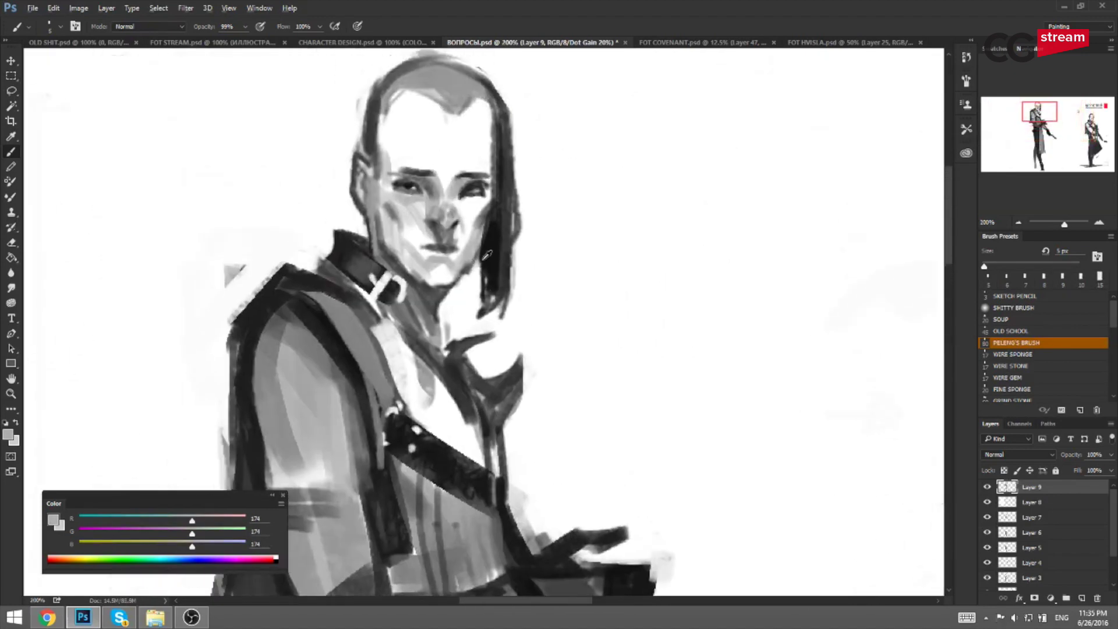
alt+click(488, 256)
key(bracketleft)
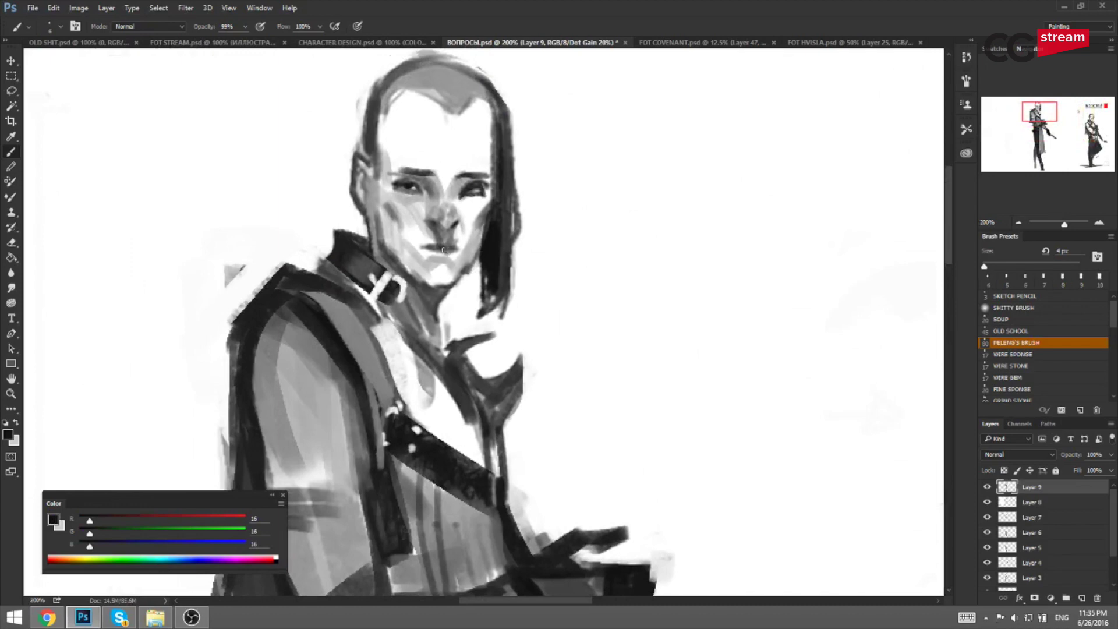
key(bracketright)
Mirror the canvas at 100% zoom and shade around the eyes and brow in sampled light greys, enlarging the brush for broader strokes.
key(ctrl+minus)
key(ctrl+shift+h)
drag(658, 261, 440, 147)
alt+click(520, 140)
key(bracketright)
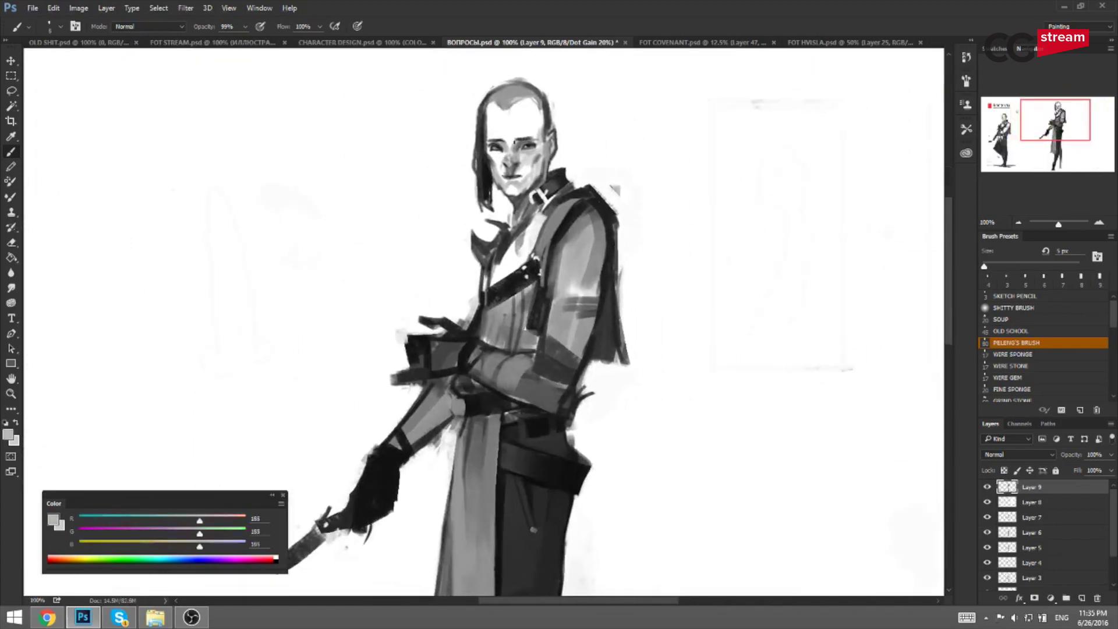
alt+click(508, 141)
key(bracketright)
key(bracketright)
key(bracketright)
key(bracketright)
key(bracketright)
key(bracketright)
Deepen the shading around the eye beside the hair lock in sampled dark greys with a 9 px brush.
alt+click(497, 160)
key(bracketright)
key(bracketleft)
key(bracketleft)
key(bracketleft)
key(bracketleft)
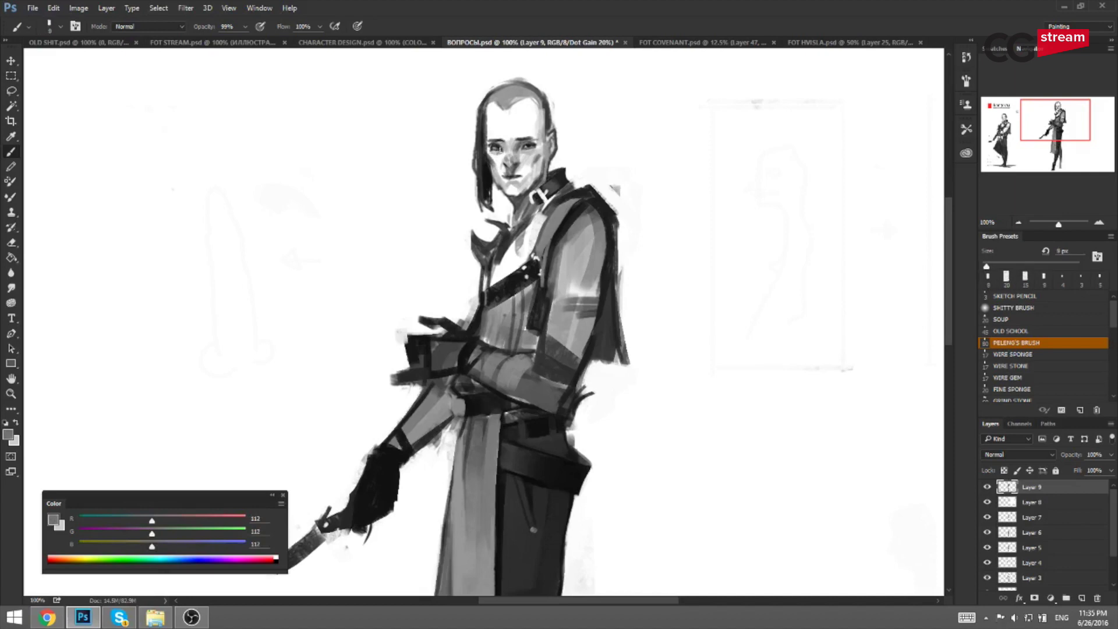
click(499, 150)
alt+click(498, 153)
alt+click(501, 142)
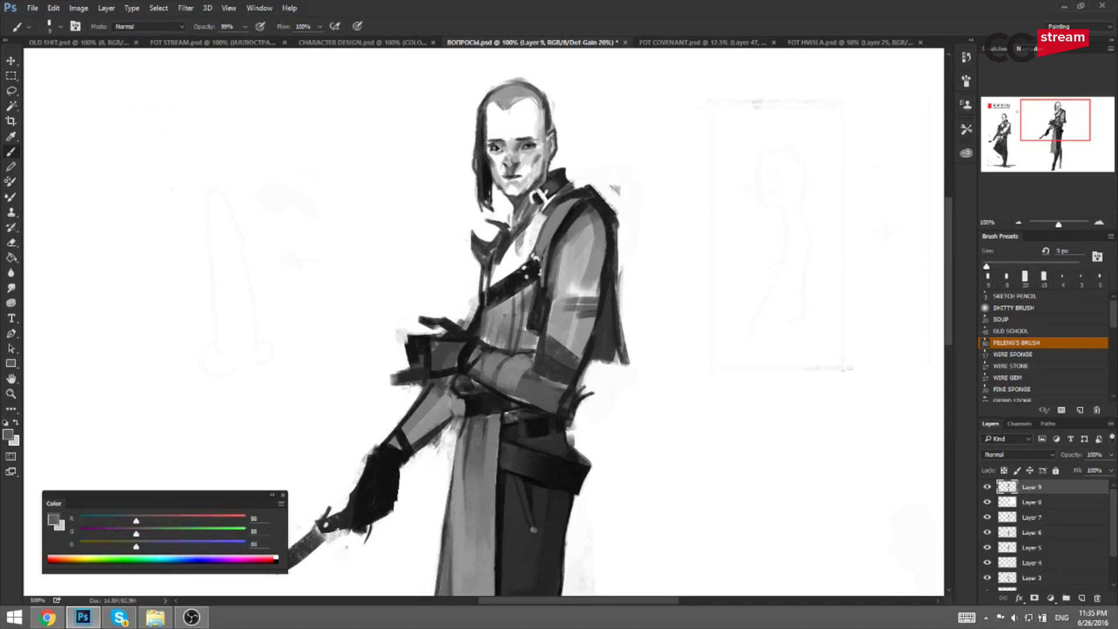
Flip the canvas and rework the eye beside the hair lock at 200% zoom in sampled light and dark greys with a 7 px brush.
key(ctrl+shift+h)
drag(480, 171, 710, 168)
key(ctrl+plus)
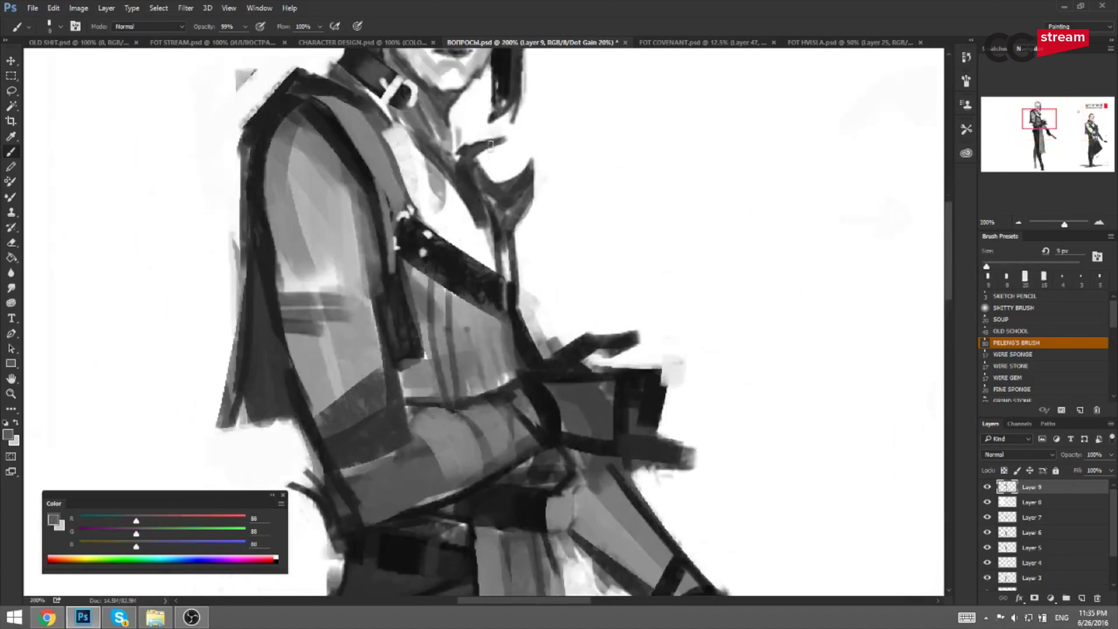
drag(512, 163, 541, 332)
alt+click(525, 171)
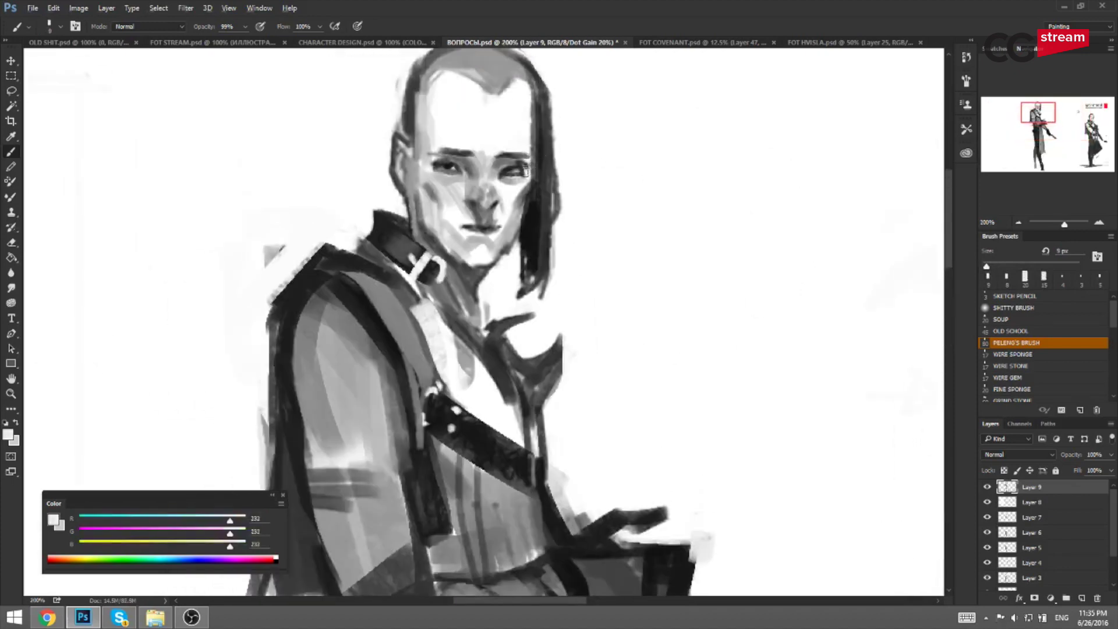
alt+click(518, 165)
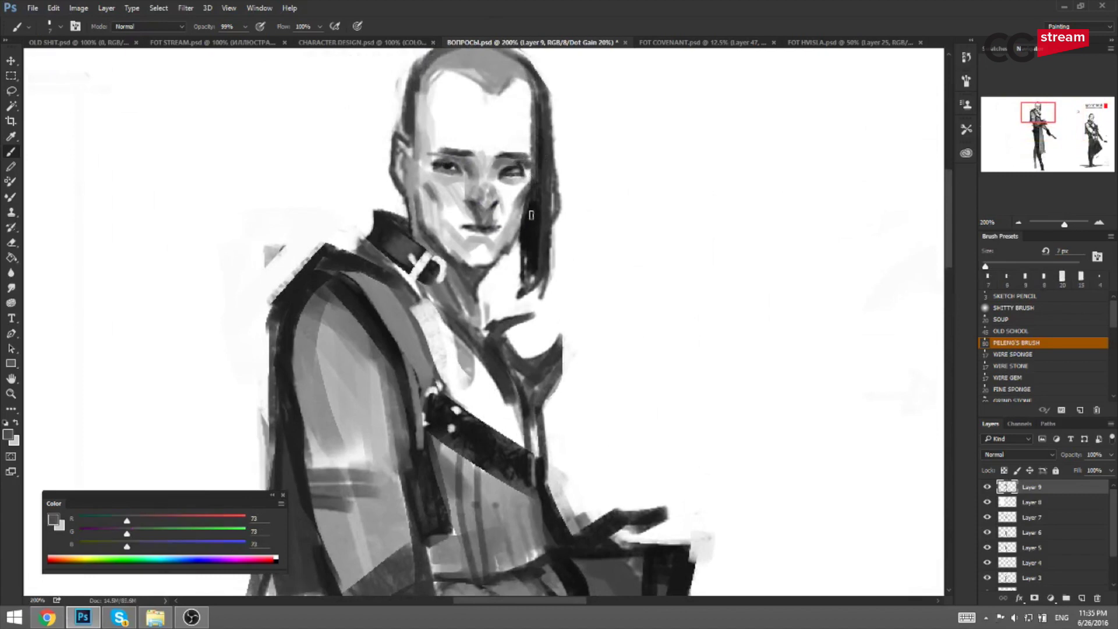
alt+click(520, 164)
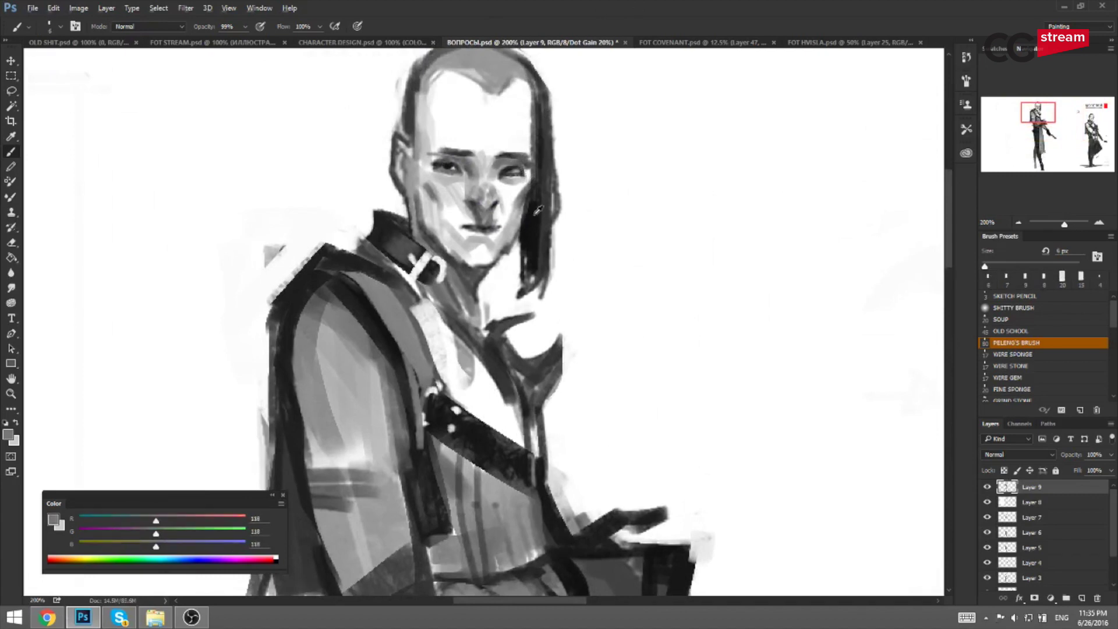
Define the pupil and lid of the eye beside the hair lock in near-black with a 4 px brush and sampled mid grey.
alt+click(522, 169)
key(])
drag(515, 169, 508, 171)
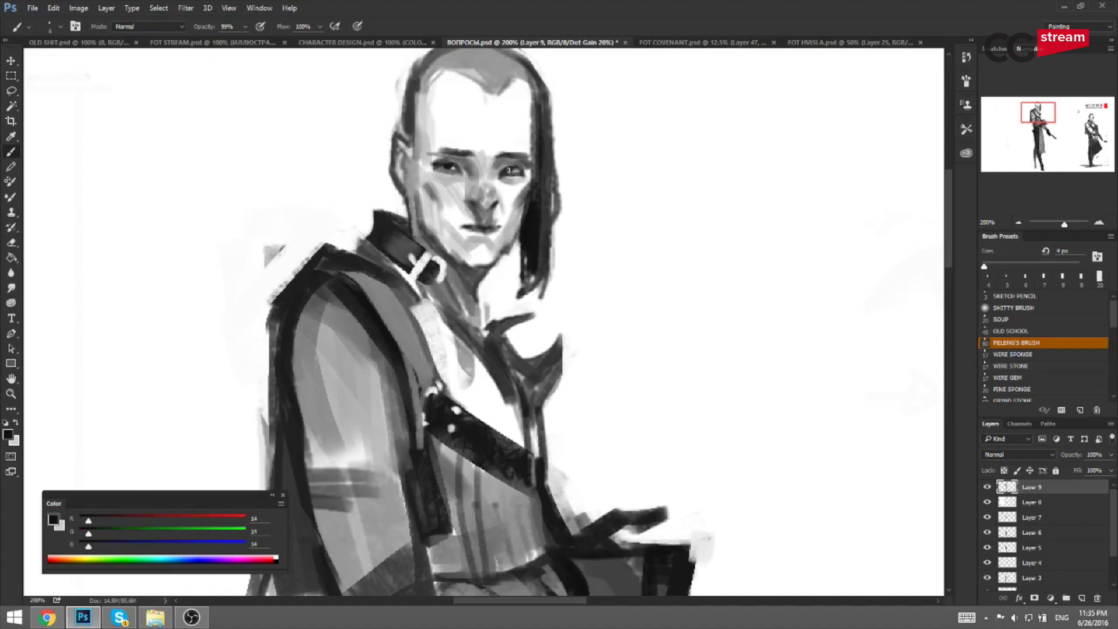
alt+click(509, 166)
alt+click(505, 157)
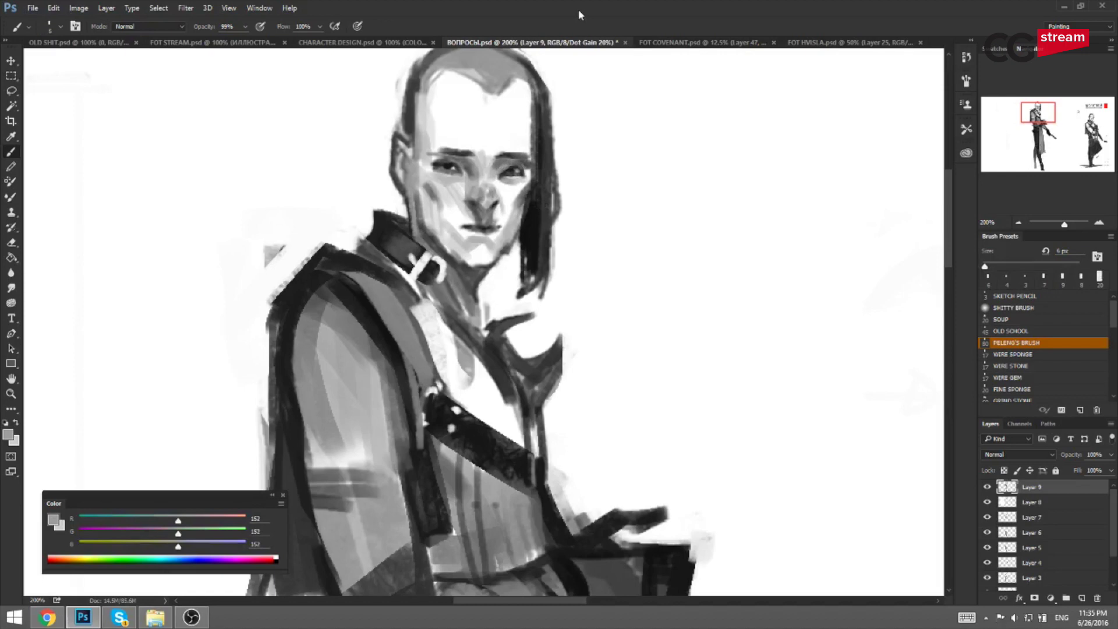
Refine the ear outline in sampled dark grey and trim its outer edge in white with a 7 px brush.
alt+click(422, 129)
key(bracketleft)
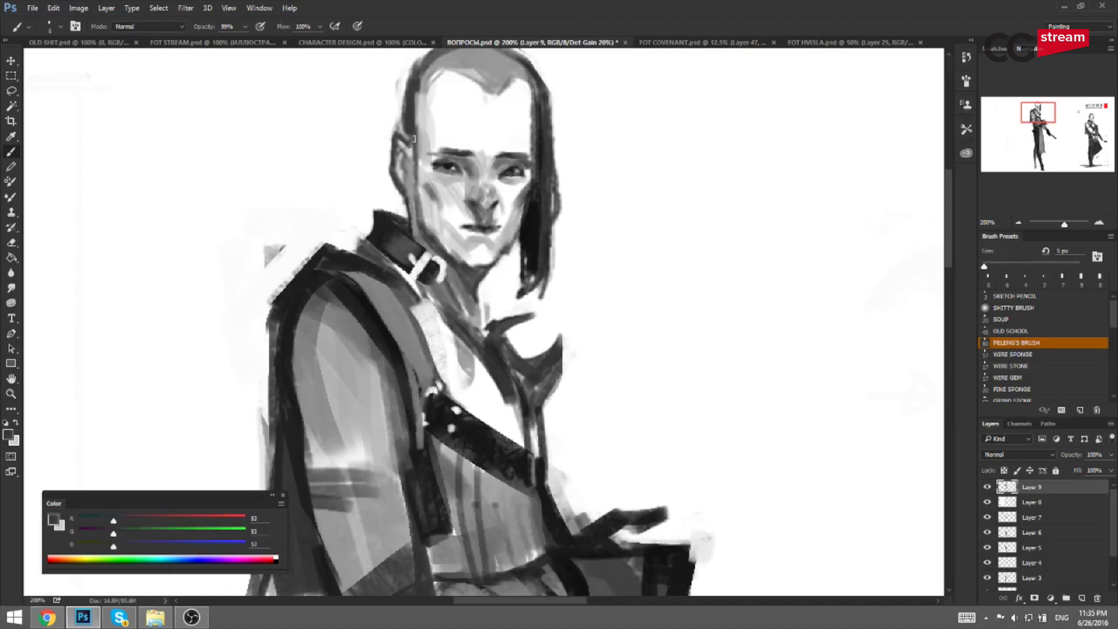
alt+click(388, 134)
key(bracketright)
key(bracketright)
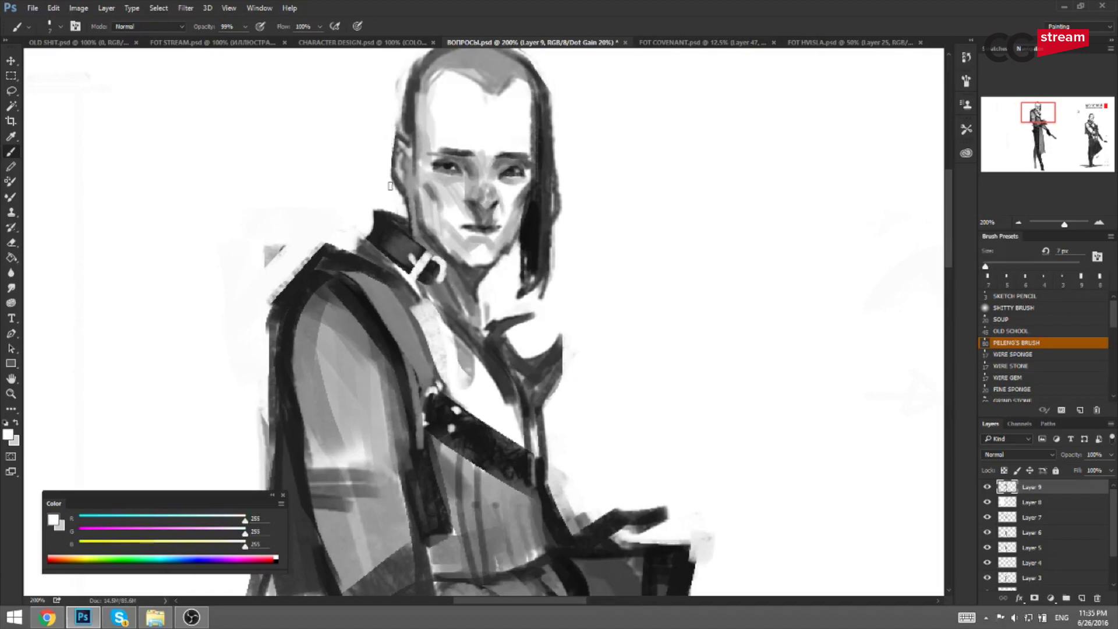
alt+click(396, 183)
key(bracketleft)
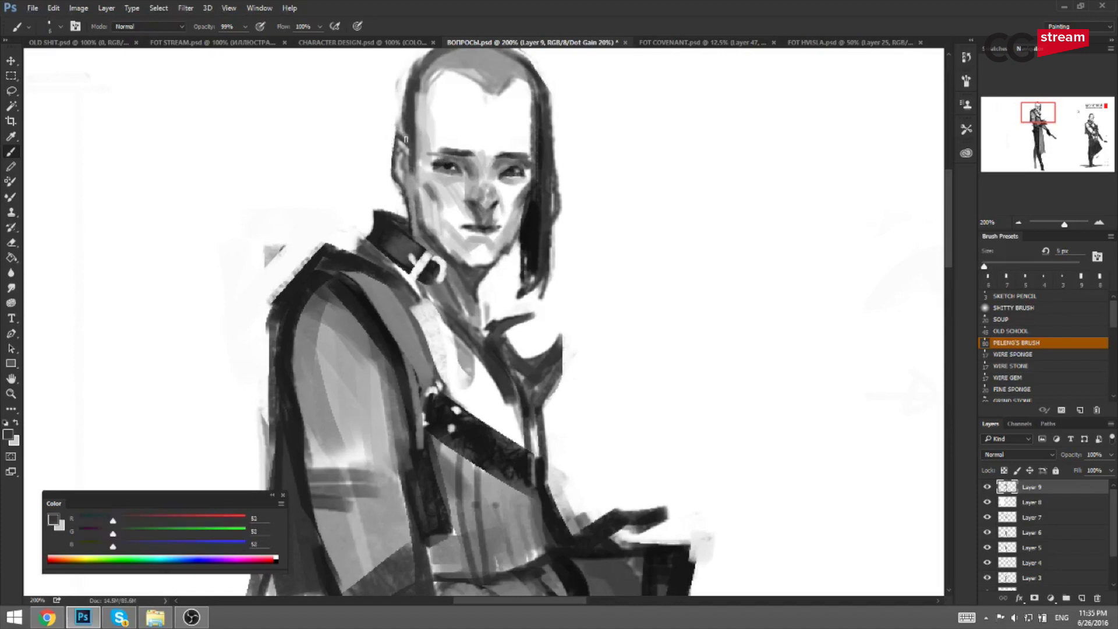
Darken the hair above the ear in near-black and clean the head silhouette there in white with a 9 px brush.
alt+click(402, 103)
alt+click(516, 198)
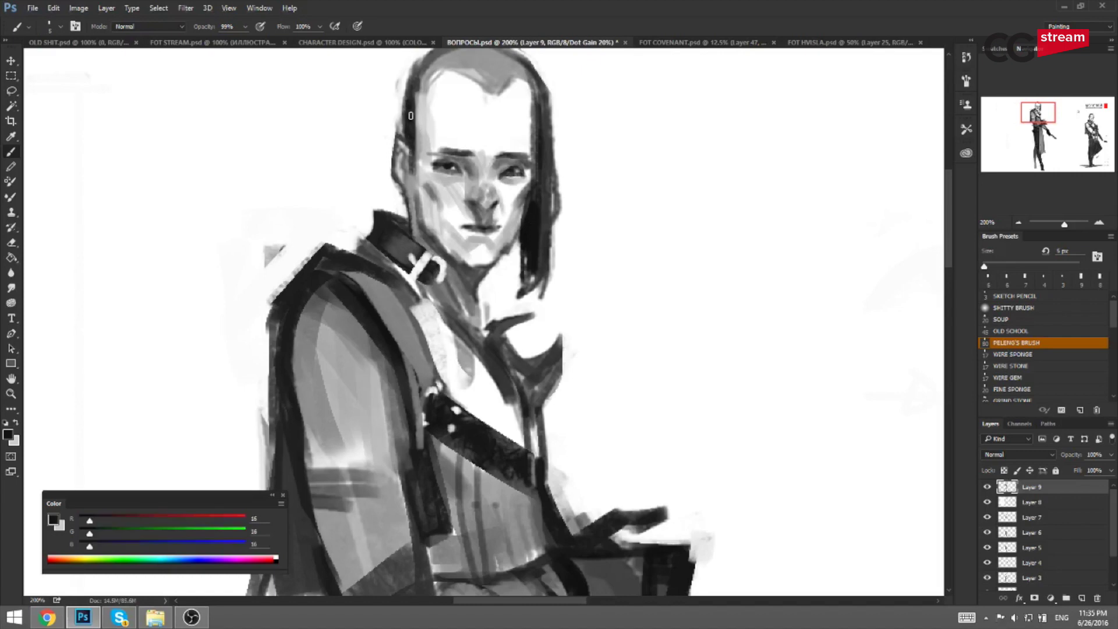
alt+click(395, 123)
mouse_move(394, 96)
mouse_down()
mouse_move(445, 71)
mouse_move(393, 117)
mouse_up()
alt+click(377, 115)
key(])
drag(401, 76, 395, 121)
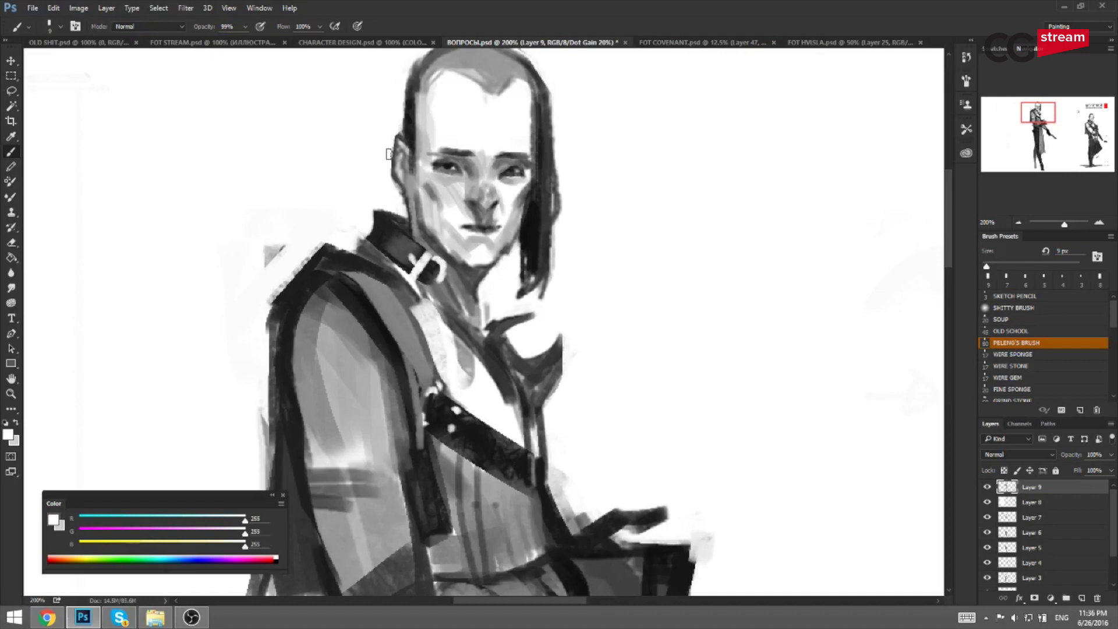
Mirror the canvas at 100% zoom and reshape the hairline above the forehead in sampled greys with a 10 px brush.
key(ctrl+minus)
key(ctrl+minus)
key(ctrl+shift+h)
drag(617, 228, 490, 145)
key(ctrl+plus)
alt+click(537, 94)
key(bracketright)
alt+click(546, 94)
alt+click(540, 85)
key(bracketright)
mouse_move(543, 96)
mouse_down()
mouse_move(557, 91)
mouse_move(519, 100)
mouse_up()
alt+click(546, 91)
key([)
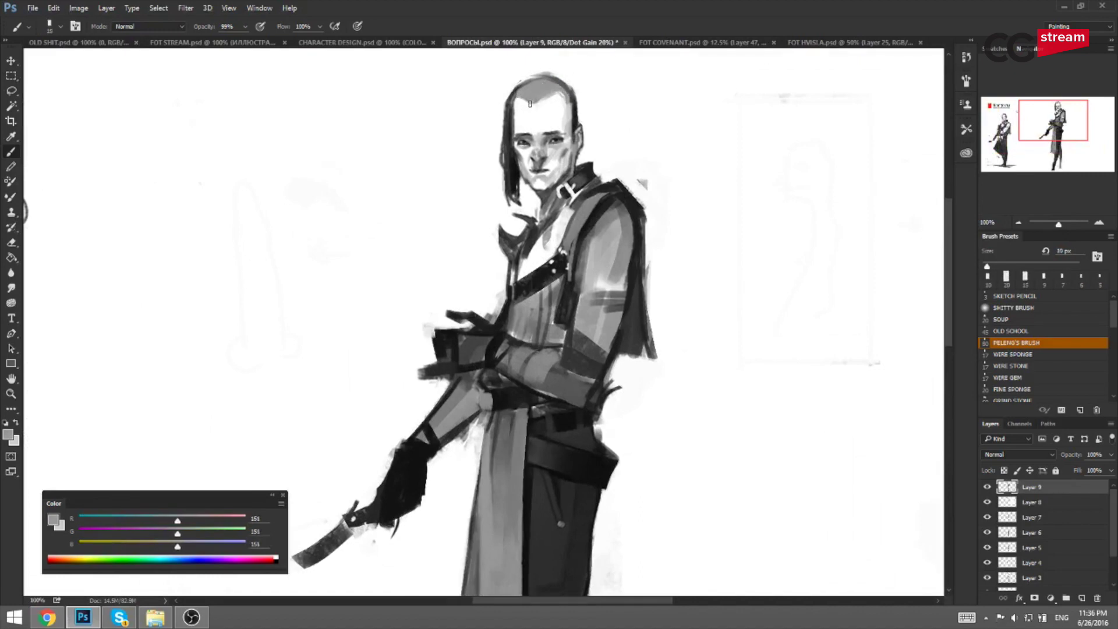
Shade the temple beside the hair lock in sampled mid grey and restore the forehead in white with a 15 px brush.
alt+click(536, 112)
click(514, 108)
alt+click(514, 117)
click(514, 121)
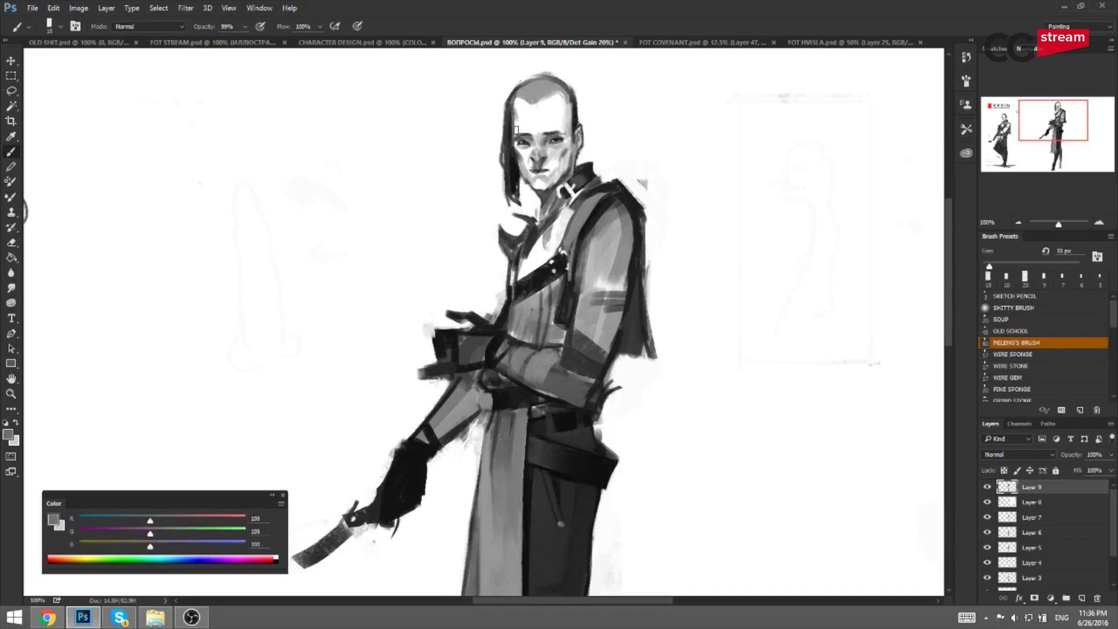
drag(515, 121, 520, 129)
alt+click(528, 121)
key(bracketright)
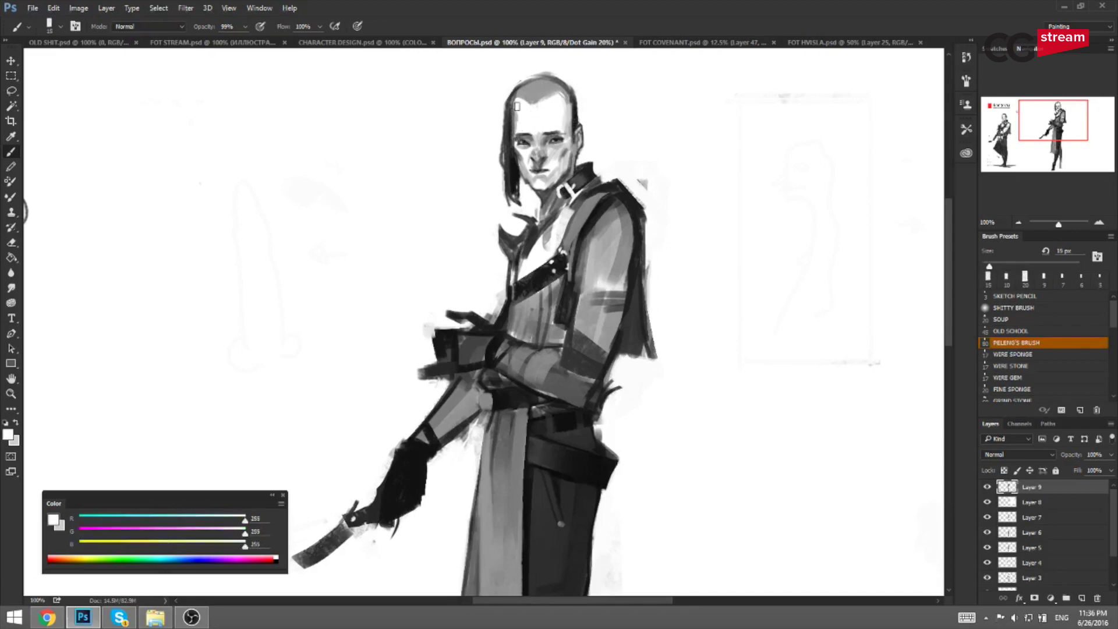
Flip the canvas and soften the forehead and hairline tones in sampled greys, varying the brush between 25 and 10 px.
key(F2)
drag(400, 135, 587, 118)
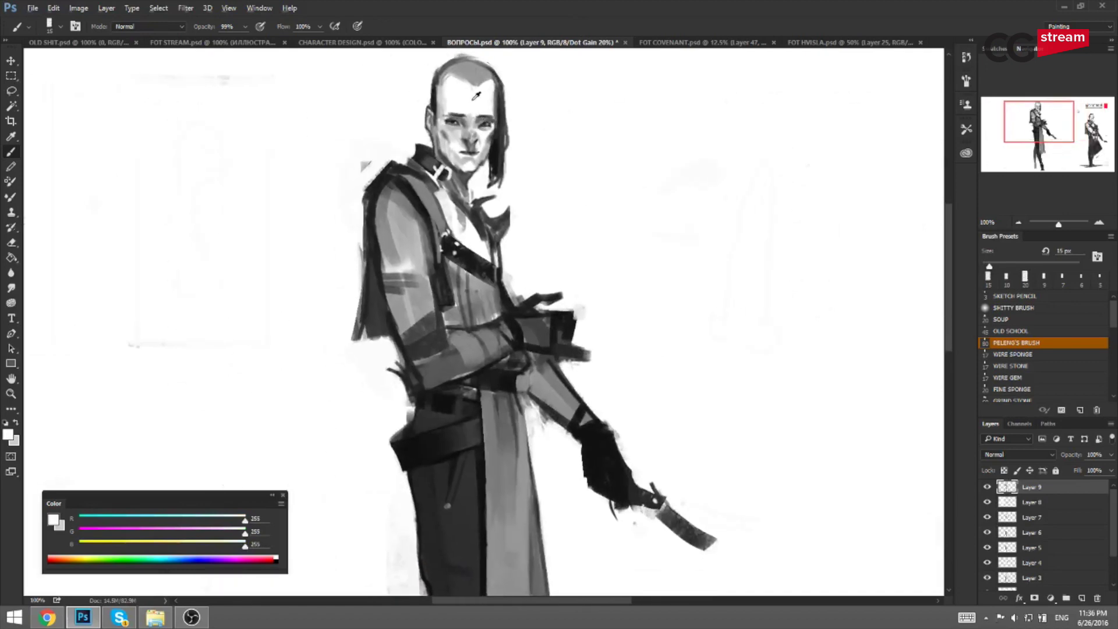
alt+click(452, 114)
key(bracketright)
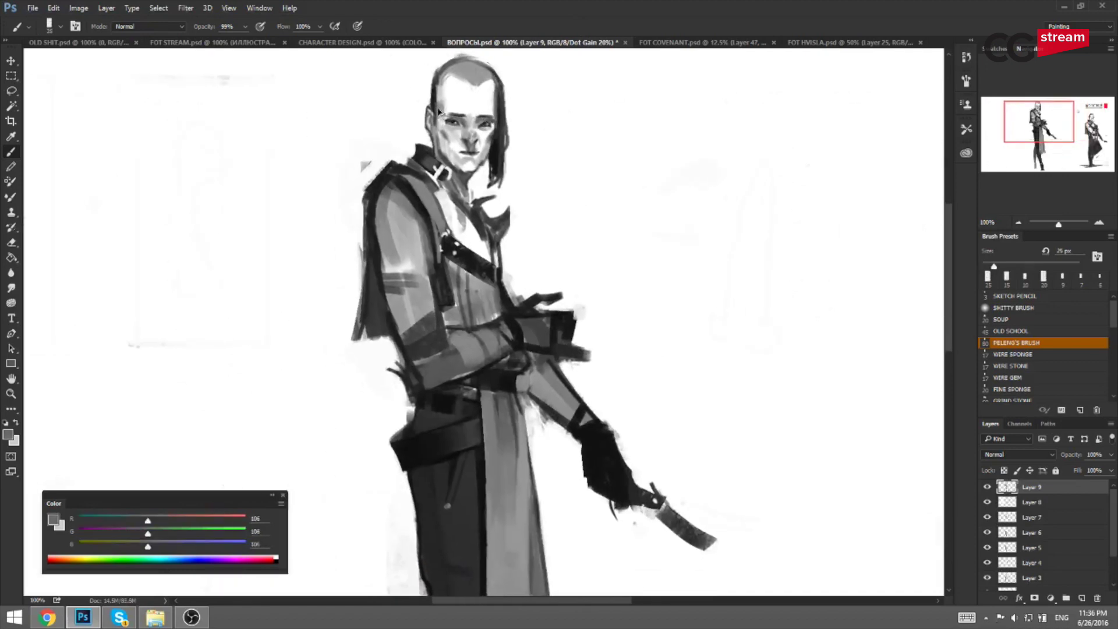
alt+click(457, 85)
key(bracketleft)
key(bracketleft)
alt+click(480, 92)
key(bracketright)
alt+click(470, 86)
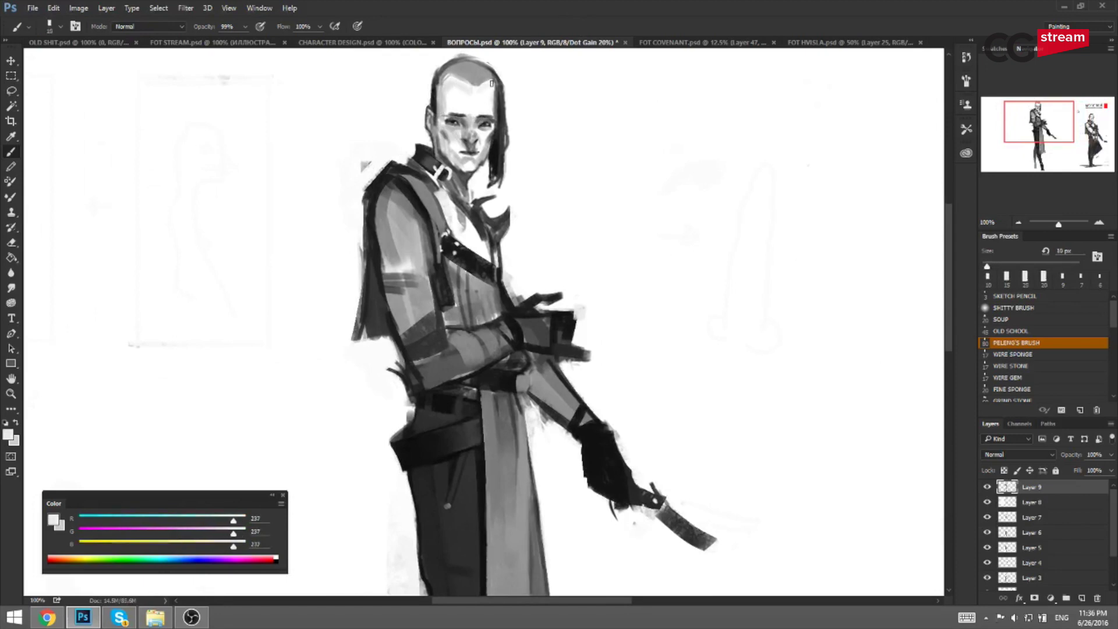
Shade the upper forehead below the hairline in sampled light grey, enlarging the brush to 20 px and beyond.
key(bracketleft)
alt+click(455, 87)
key(bracketright)
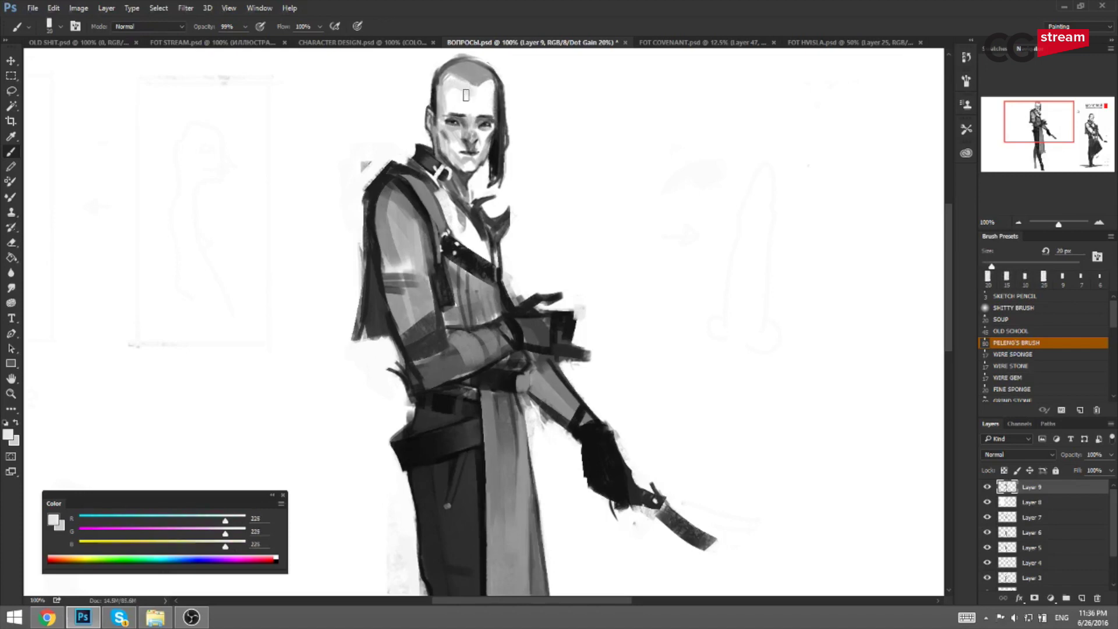
key(bracketright)
key(bracketright)
mouse_move(456, 90)
mouse_down()
mouse_move(463, 98)
mouse_move(448, 100)
mouse_up()
alt+click(480, 102)
key(bracketleft)
key(bracketleft)
alt+click(473, 111)
Mirror the canvas and blend the forehead above the nose bridge in sampled light grey with a 25 px brush.
key(ctrl+shift+h)
drag(552, 122, 369, 132)
key(bracketleft)
alt+click(531, 122)
key(bracketright)
key(bracketright)
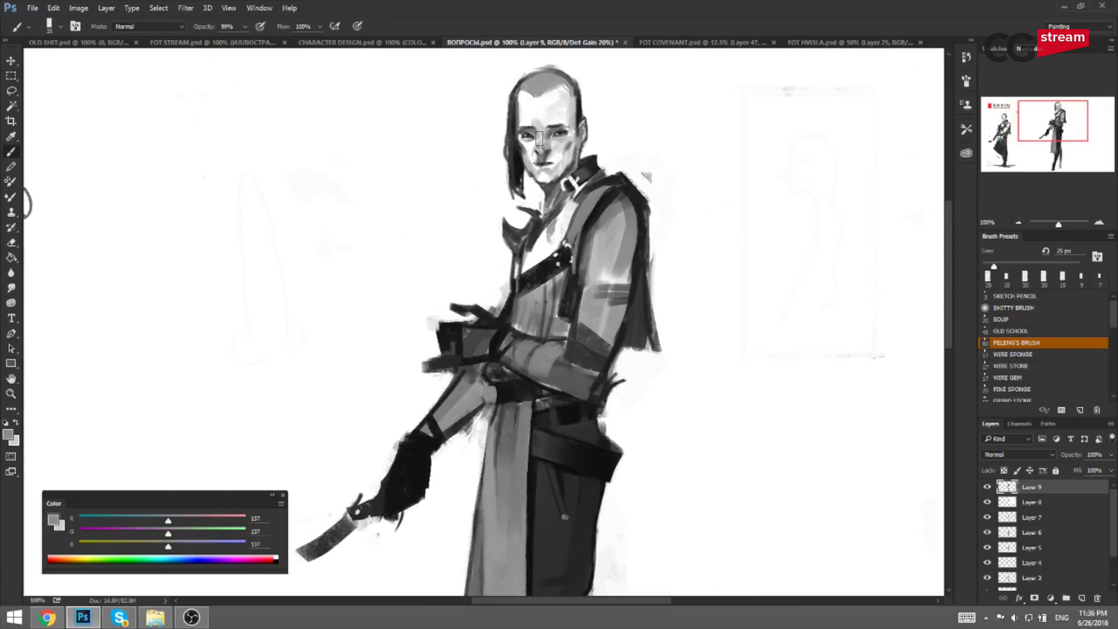
alt+click(537, 115)
drag(541, 116, 532, 122)
alt+click(533, 123)
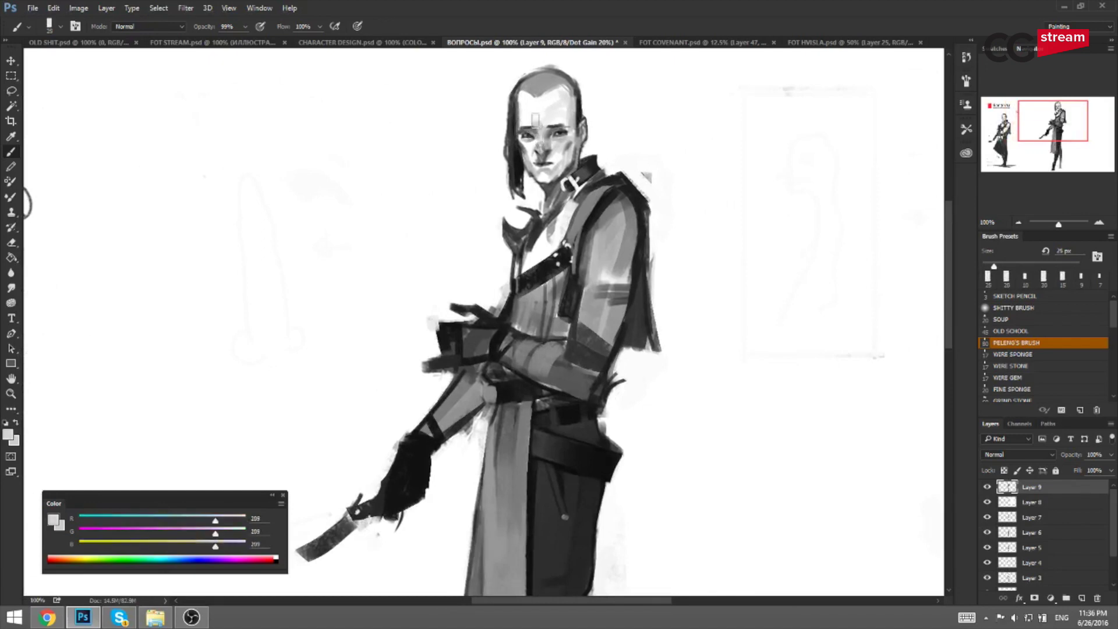
Refine the tones above the eyebrow with sampled greys and white, reducing the brush to 10 px.
key(bracketleft)
key(bracketleft)
alt+click(537, 124)
drag(520, 126, 529, 122)
alt+click(536, 123)
key(bracketleft)
key(x)
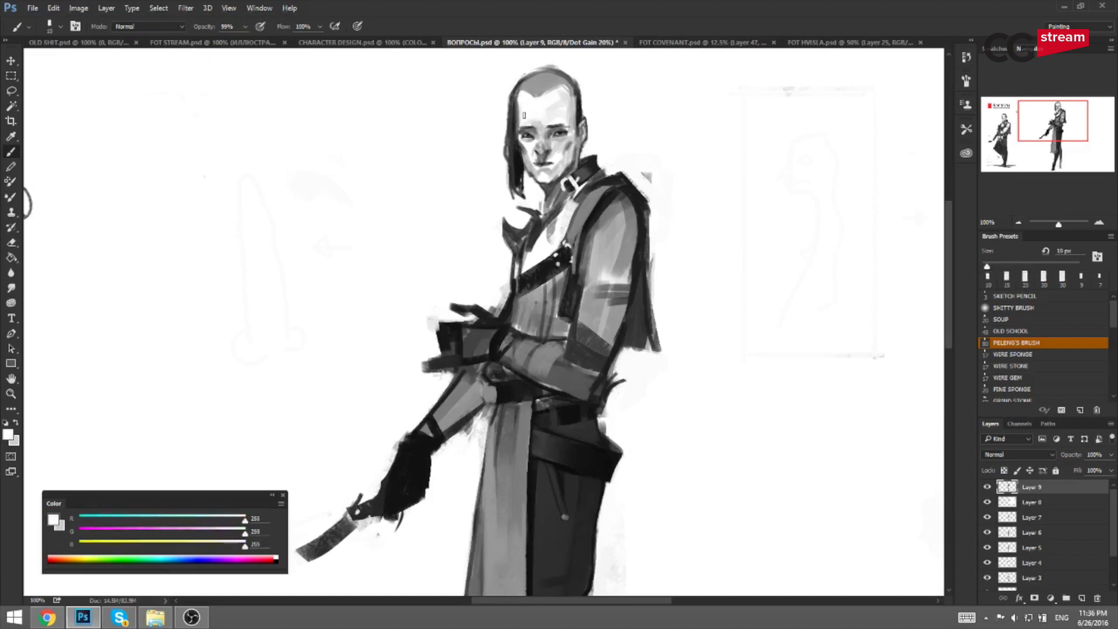
Lasso the top of the head, copy it to a new layer and nudge it down to lower the crown.
key(l)
mouse_move(509, 76)
mouse_down()
mouse_move(587, 114)
mouse_move(512, 110)
mouse_move(504, 72)
mouse_up()
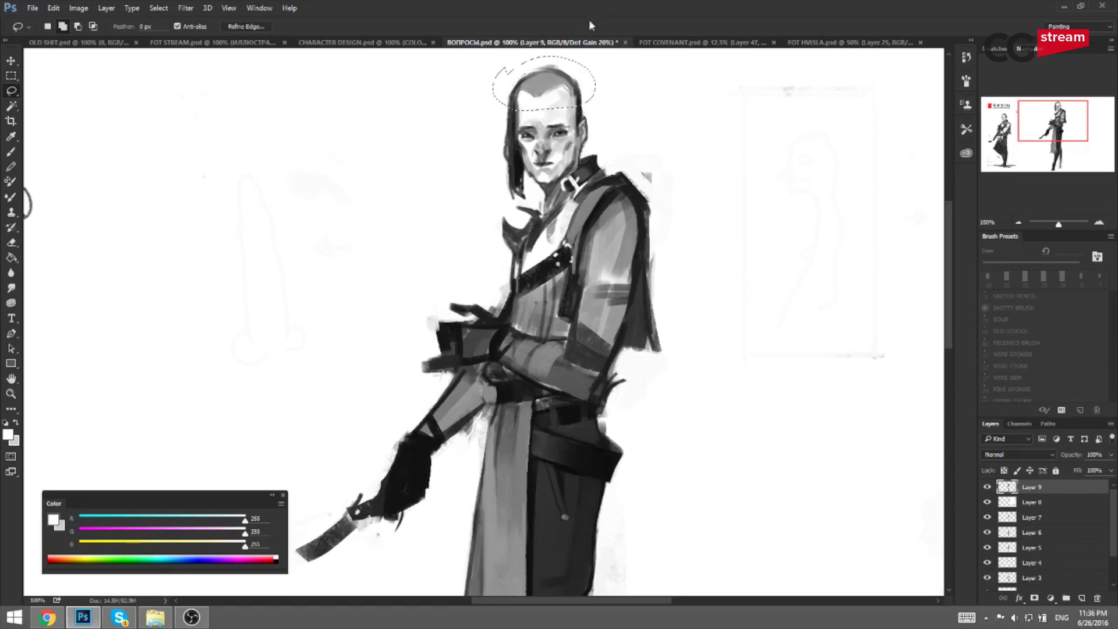
key(ctrl+j)
key(ctrl+t)
key(Down)
key(Down)
key(Down)
key(Down)
key(Down)
key(Down)
key(Down)
key(Down)
key(Down)
key(Down)
key(Down)
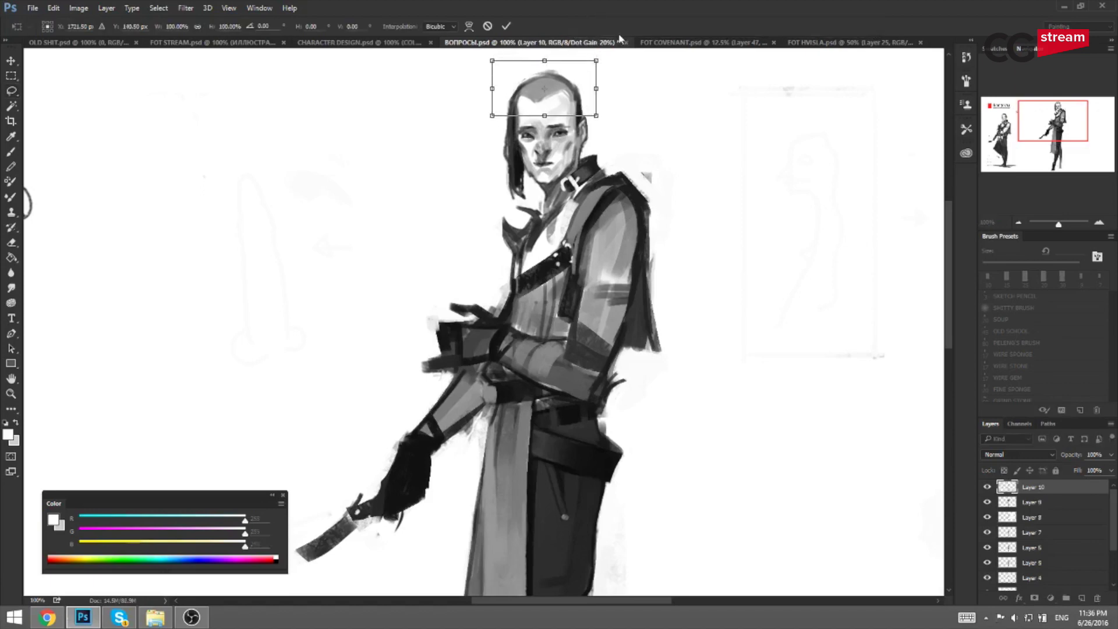
key(Return)
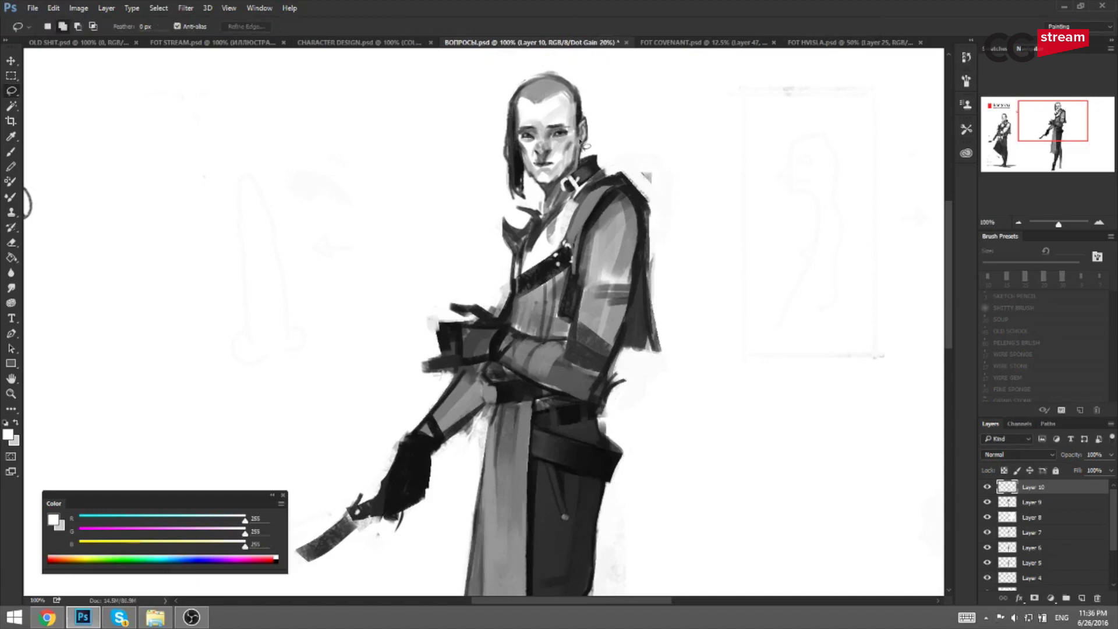
Clean up the back of the collar below the ear with sampled white and dark grey using a 9 px brush.
key(b)
alt+click(596, 166)
alt+click(599, 154)
key(bracketleft)
drag(584, 157, 590, 163)
key(ctrl+z)
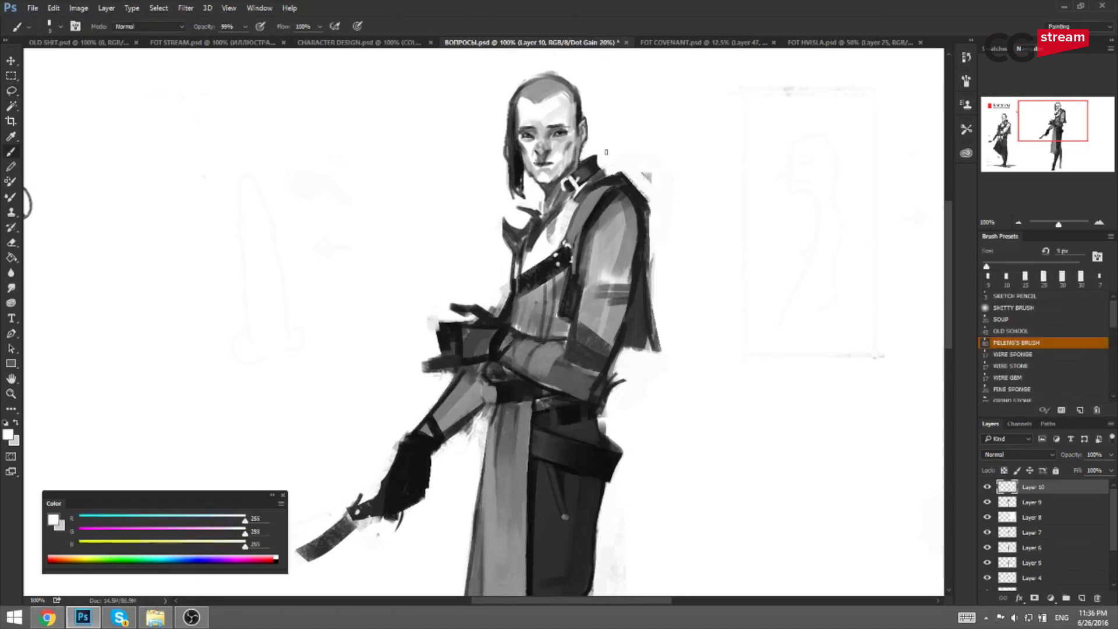
alt+click(594, 162)
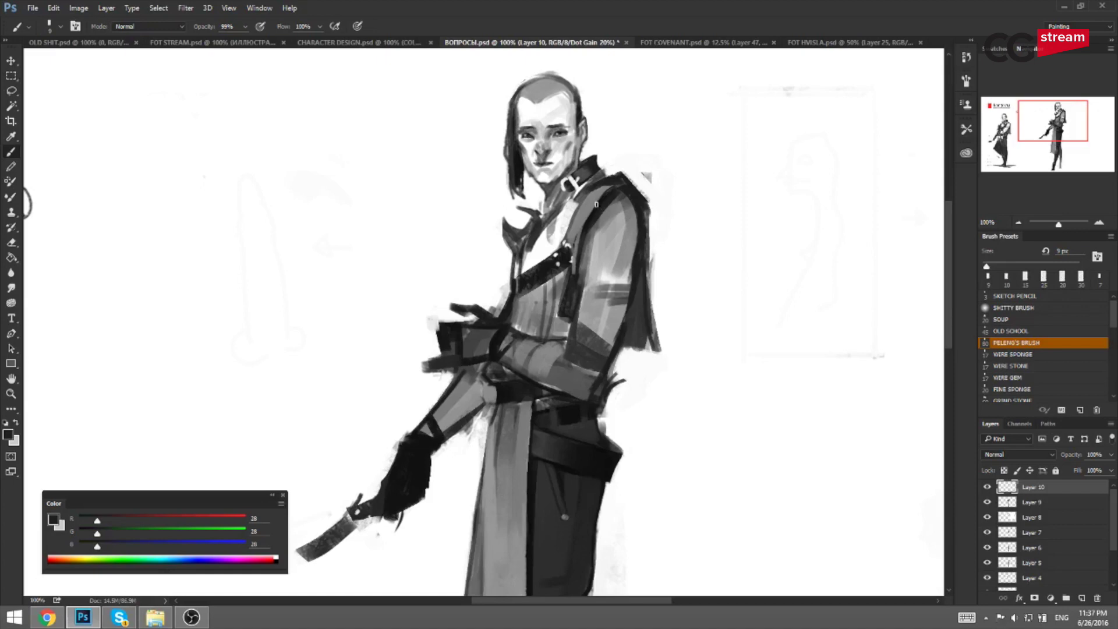
Sharpen the shoulder seam of the coat in near-black with a 7 px brush and sampled mid grey with a 5 px brush.
alt+click(605, 196)
key(bracketleft)
key(bracketleft)
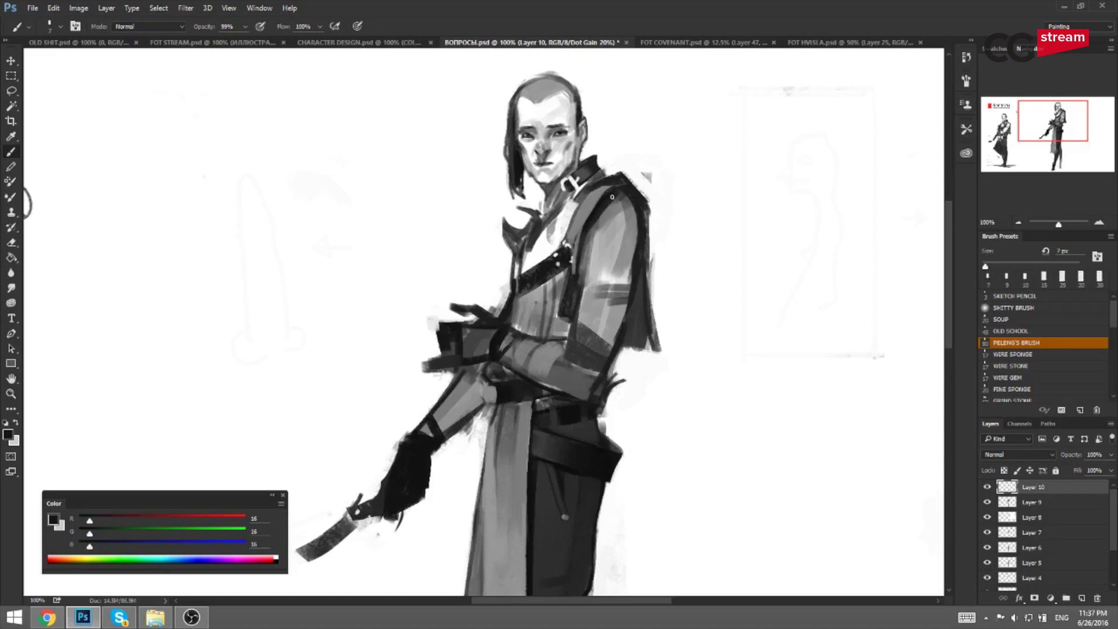
key(bracketleft)
alt+click(606, 185)
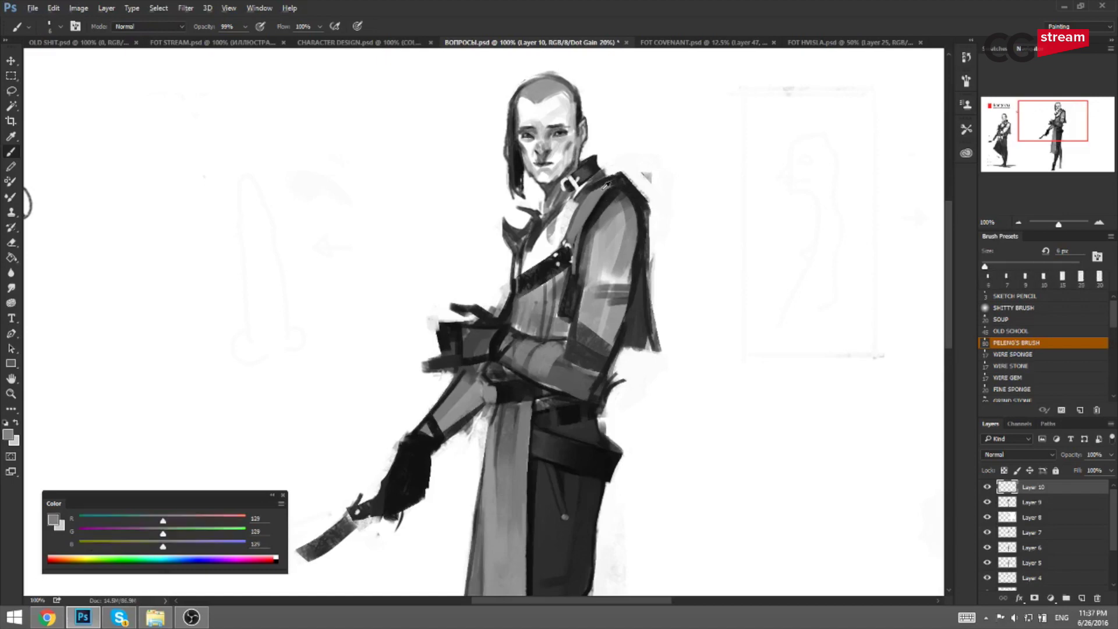
key(bracketleft)
Check the full figure mirrored and unmirrored, and darken the hair strand beside the cheek with sampled near-black.
key(ctrl+minus)
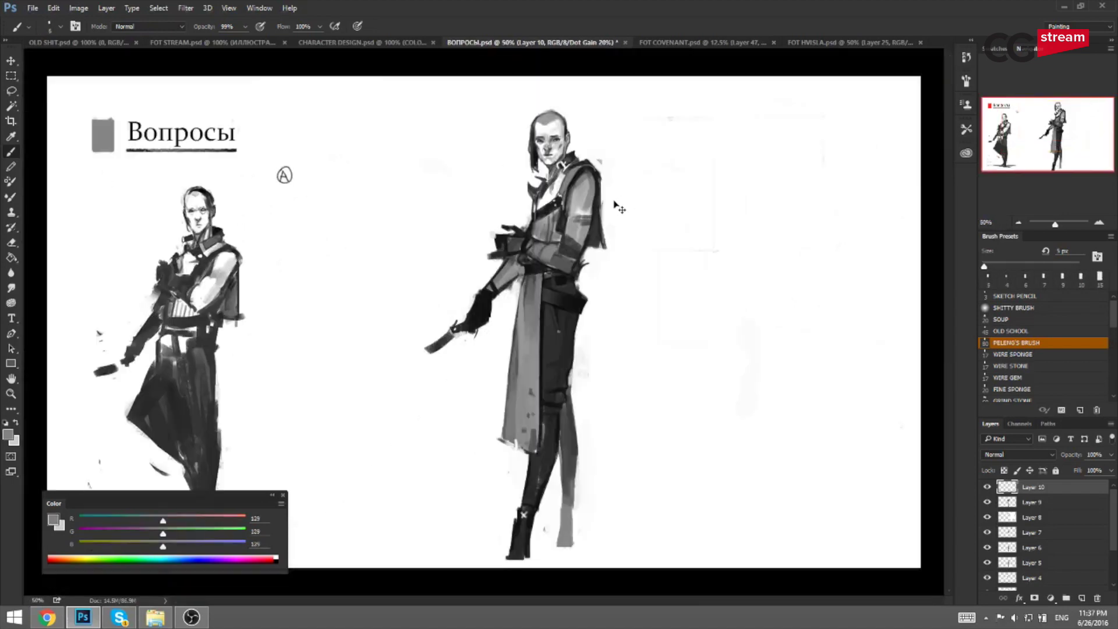
key(ctrl+shift+h)
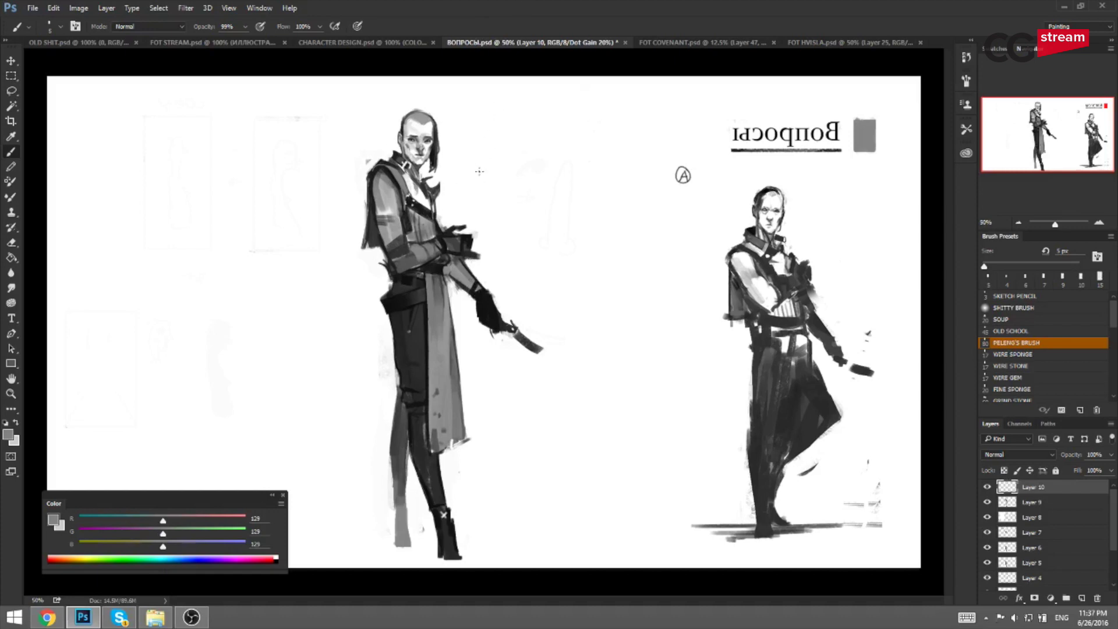
key(ctrl+shift+h)
key(ctrl+plus)
key(ctrl+equal)
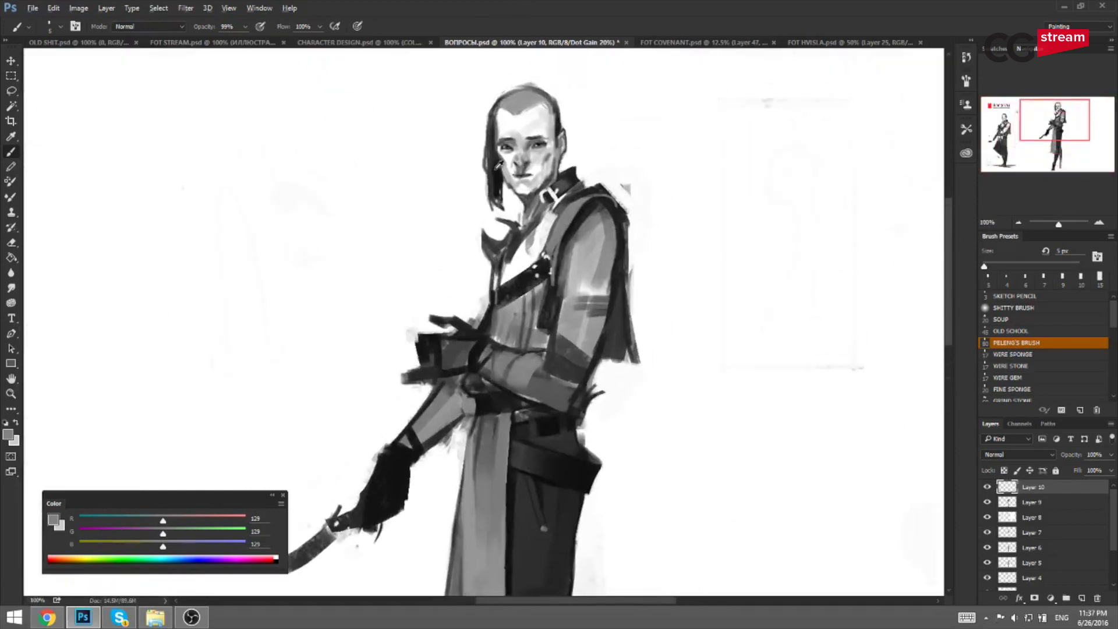
alt+click(495, 172)
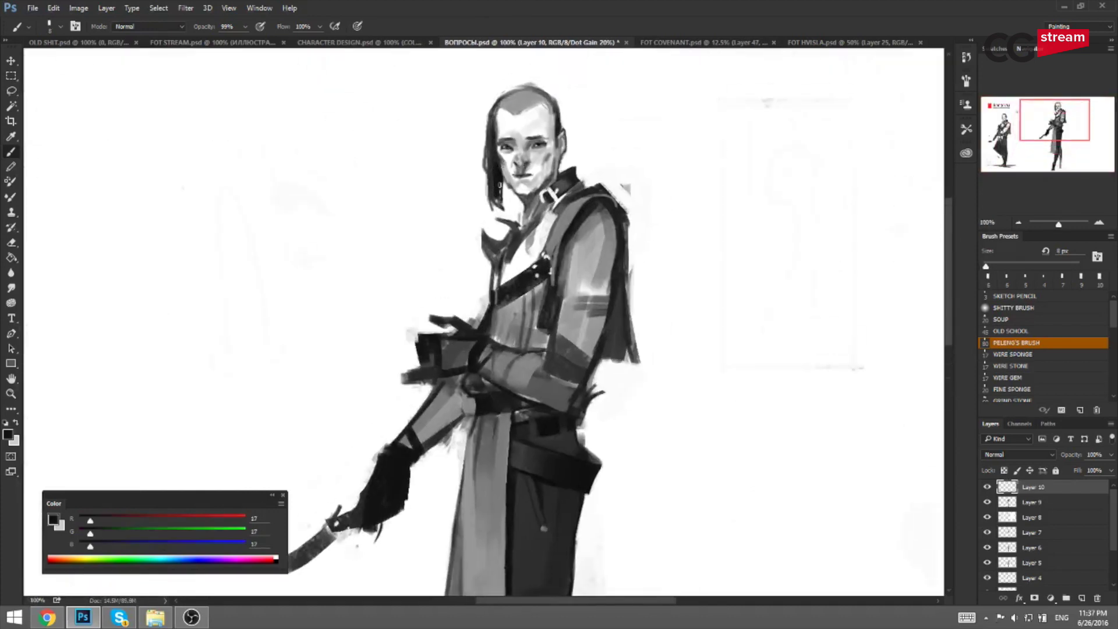
Mirror the canvas and touch up the collar buckle in white with a 7 px brush.
key(ctrl+minus)
key(h)
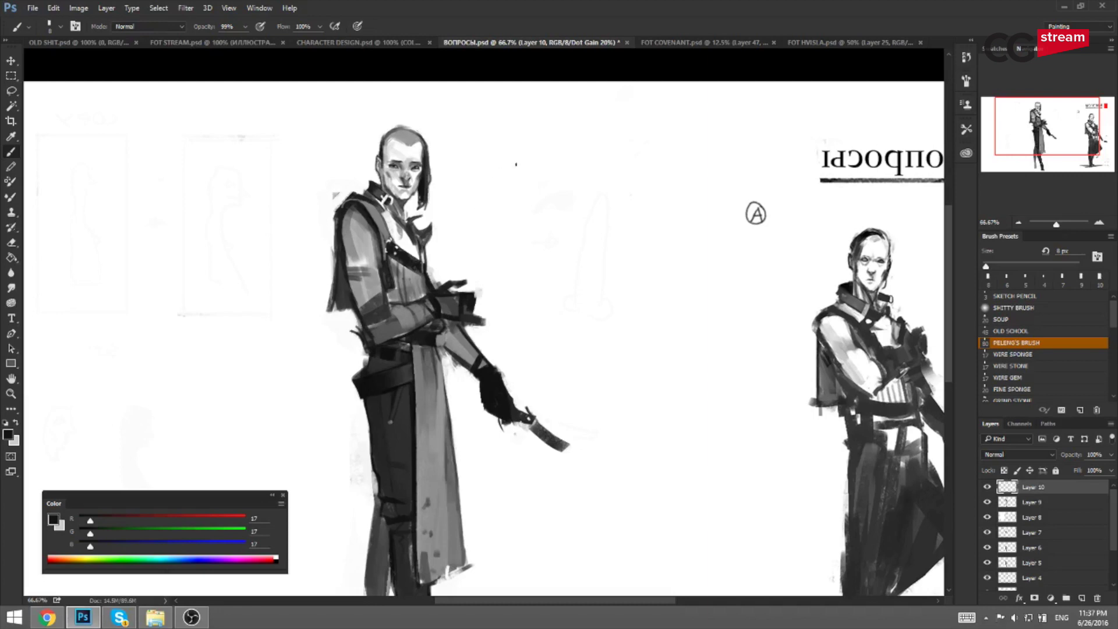
key(ctrl+plus)
drag(465, 151, 556, 397)
key(ctrl+plus)
key(x)
key(bracketleft)
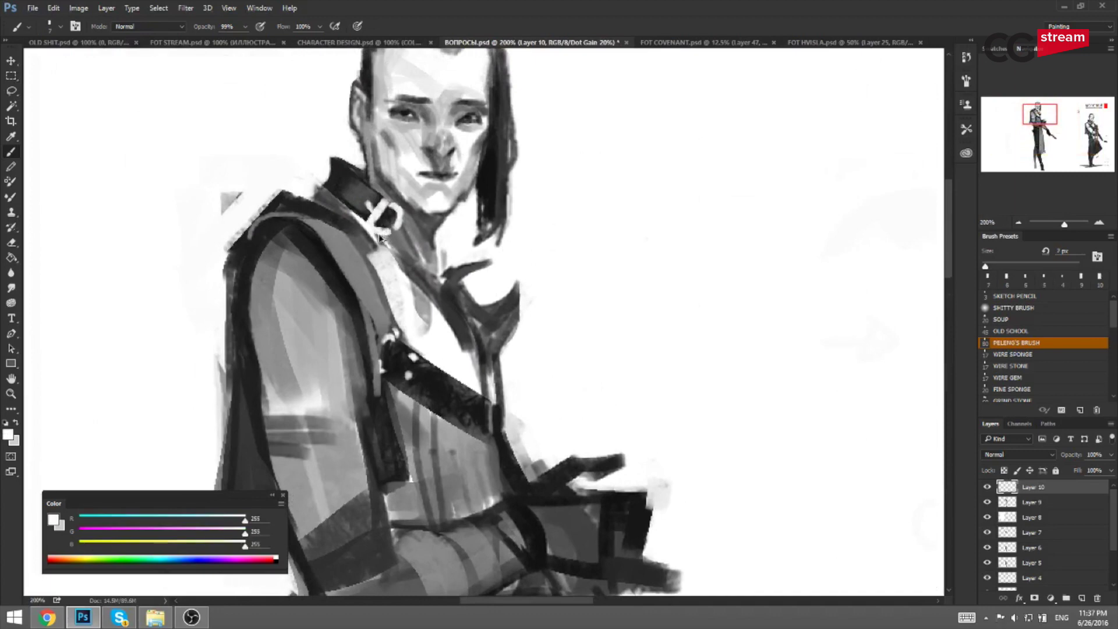
Extend the collar strap past the buckle in sampled near-black with a 15 px brush and dark grey with a 9 px brush.
alt+click(393, 230)
key(bracketright)
key(bracketright)
key(bracketright)
key(bracketright)
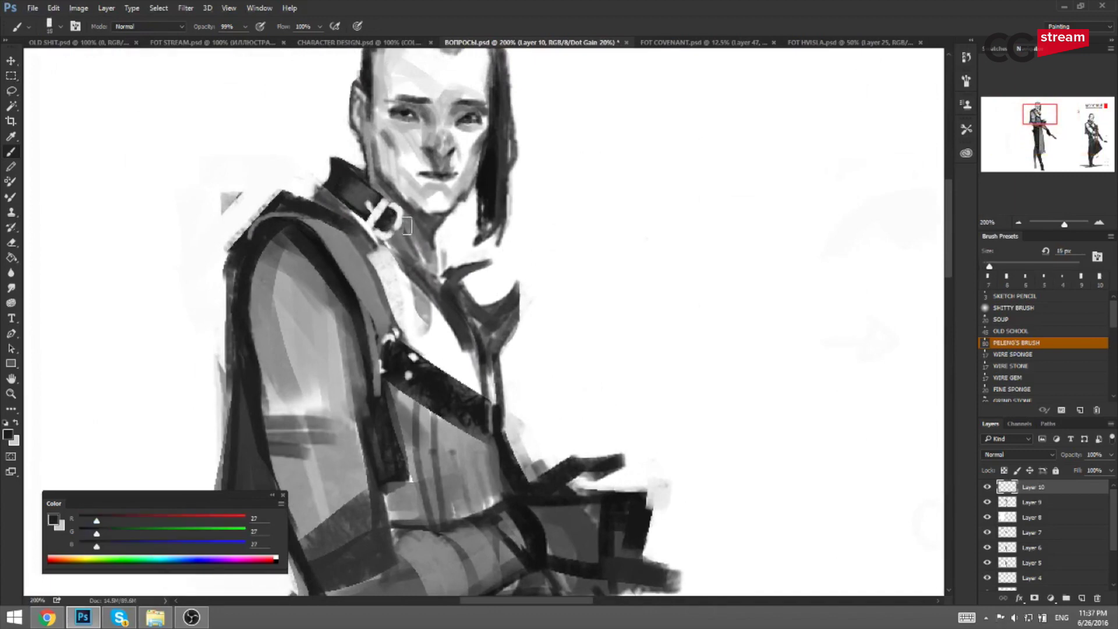
alt+click(410, 225)
key(bracketleft)
key(bracketleft)
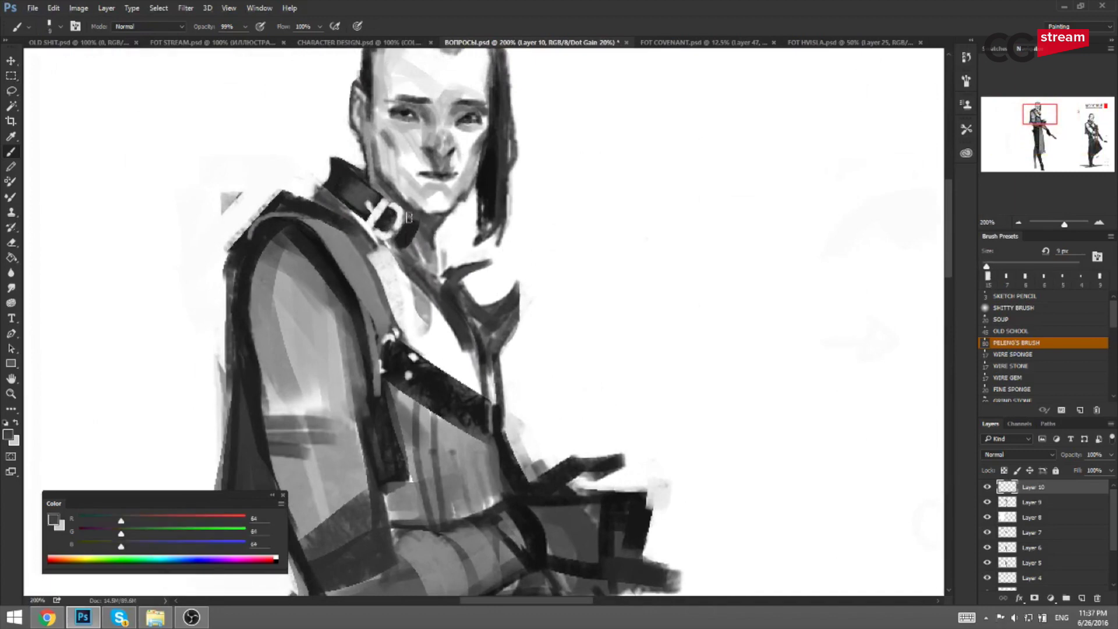
Refine the strap end and its edge against the neck with sampled tones, finishing in near-black with an 8 px brush.
alt+click(415, 220)
key(bracketleft)
key(bracketleft)
key(bracketleft)
alt+click(410, 245)
alt+click(401, 245)
key(bracketright)
key(bracketright)
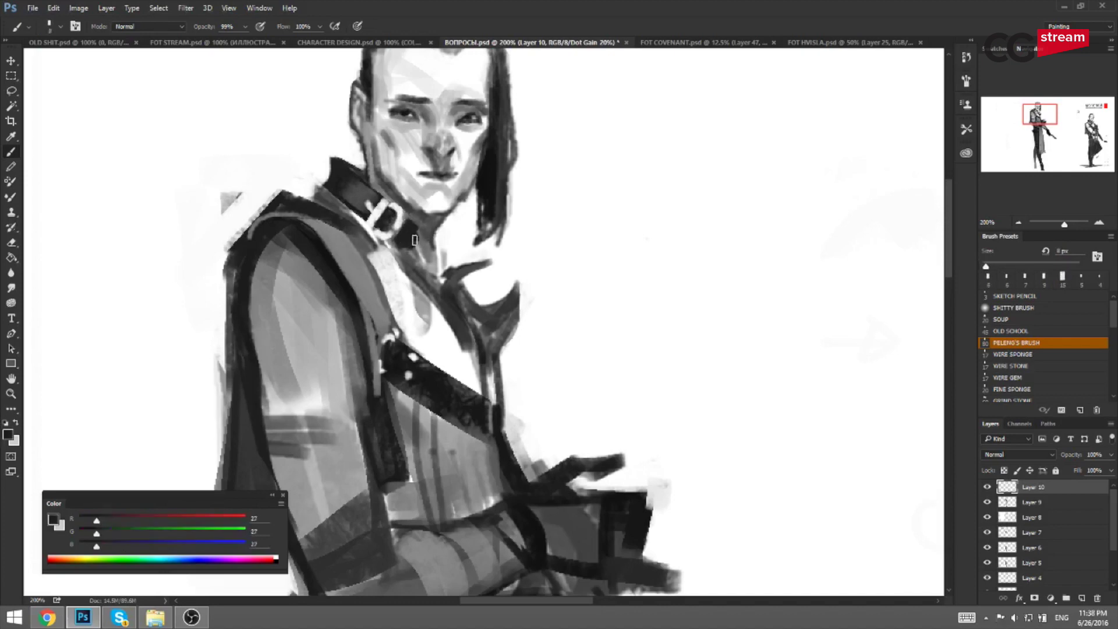
Unmirror the canvas and sharpen the back edge of the collar in sampled near-black with a 5 px brush.
key(ctrl+minus)
key(ctrl+minus)
key(ctrl+shift+h)
drag(585, 247, 396, 190)
key(ctrl+plus)
key(ctrl+plus)
drag(483, 170, 500, 240)
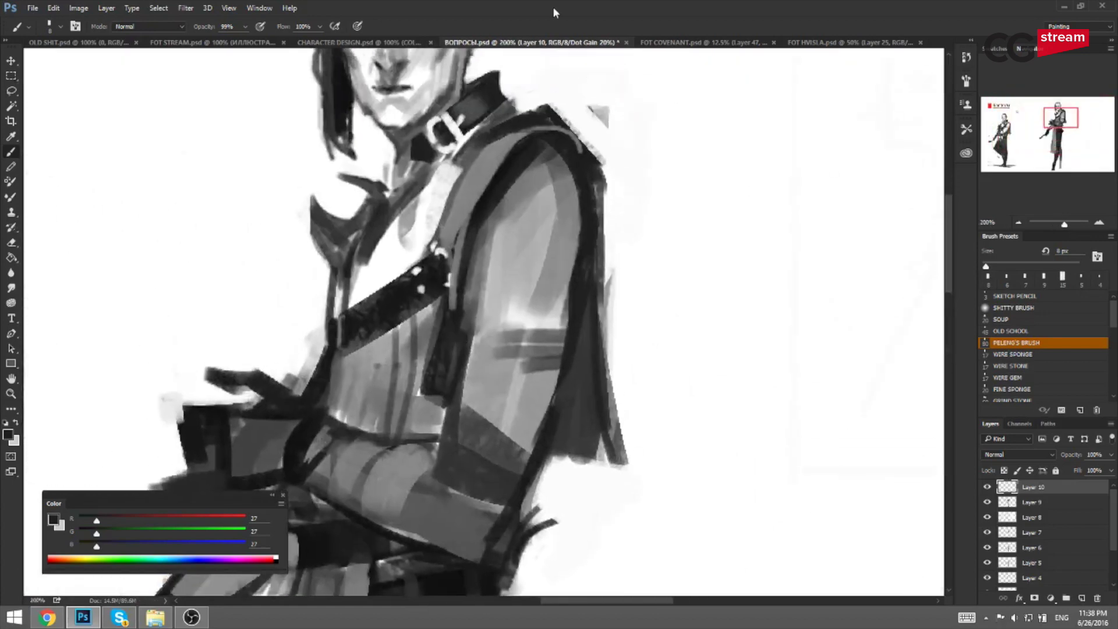
alt+click(496, 155)
drag(496, 155, 505, 192)
key(bracketleft)
key(bracketleft)
key(bracketleft)
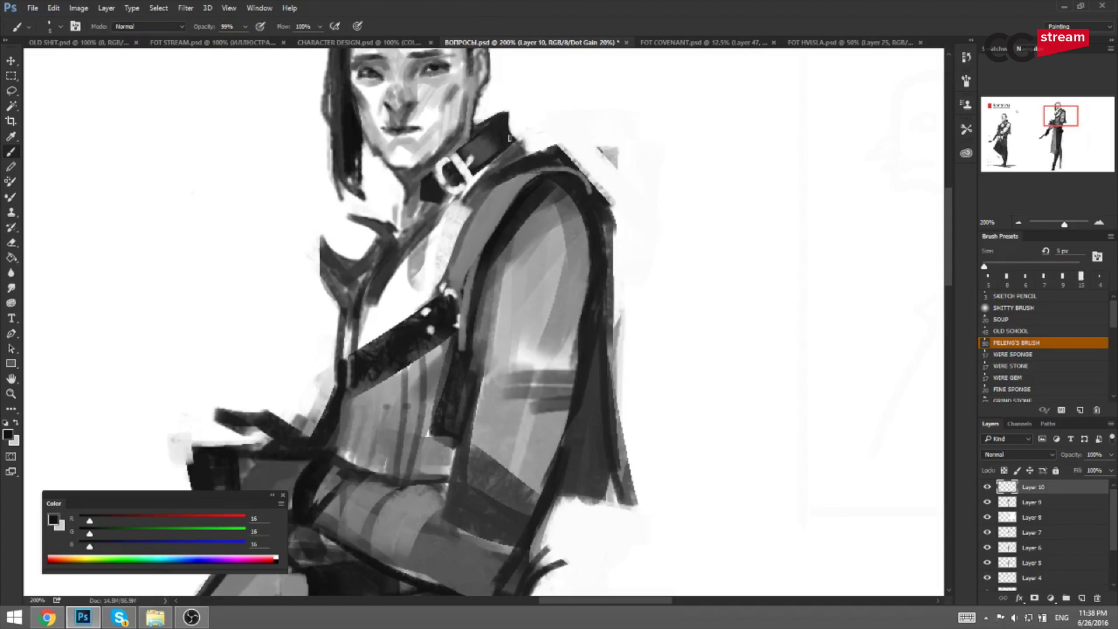
Trim the outer back edge of the collar in white with an 8 px brush.
key(x)
key(bracketright)
key(bracketright)
key(bracketright)
drag(506, 105, 515, 134)
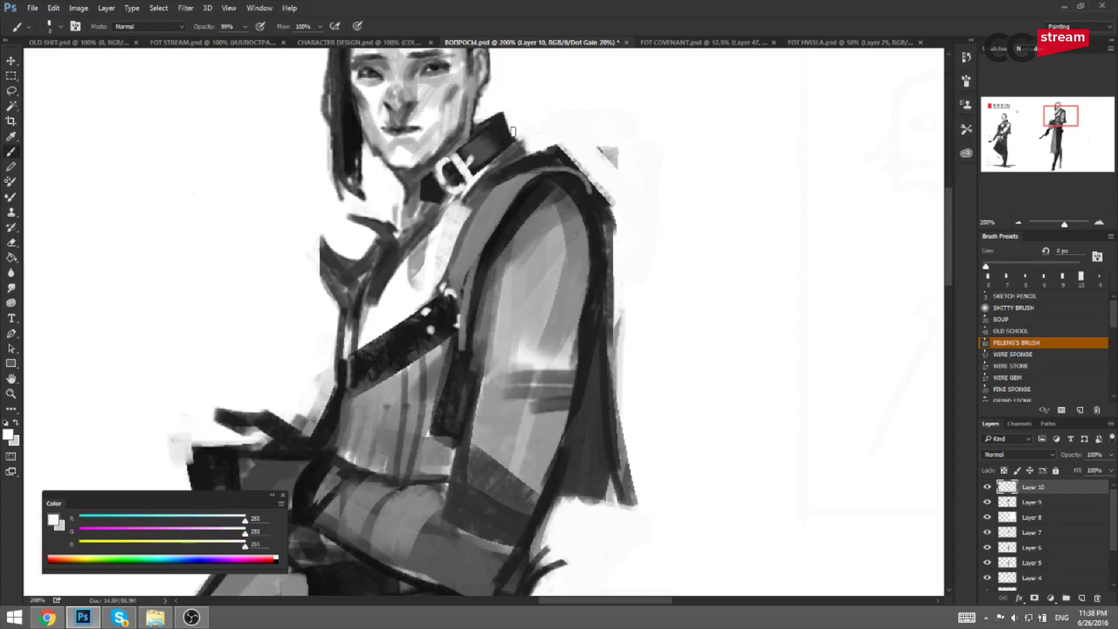
Mirror the canvas and firm up the outer shoulder edge of the coat in sampled dark grey with a 15 px brush.
key(ctrl+minus)
key(ctrl+minus)
key(F2)
drag(465, 236, 633, 116)
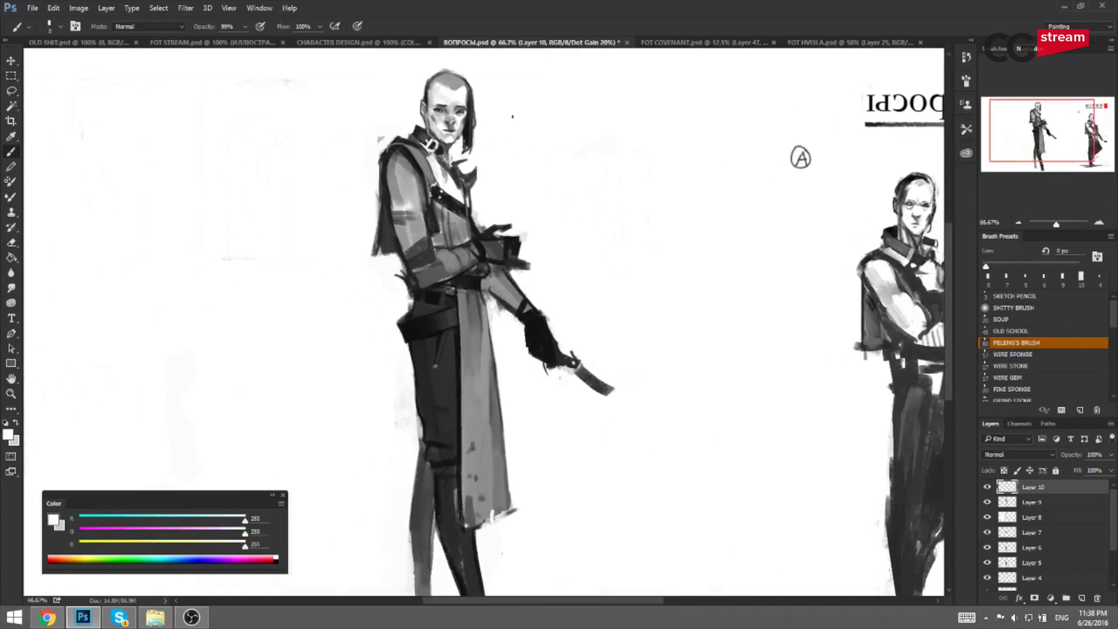
key(bracketright)
key(bracketright)
key(bracketright)
key(bracketright)
key(bracketright)
alt+click(389, 182)
alt+click(388, 180)
key(bracketleft)
key(bracketleft)
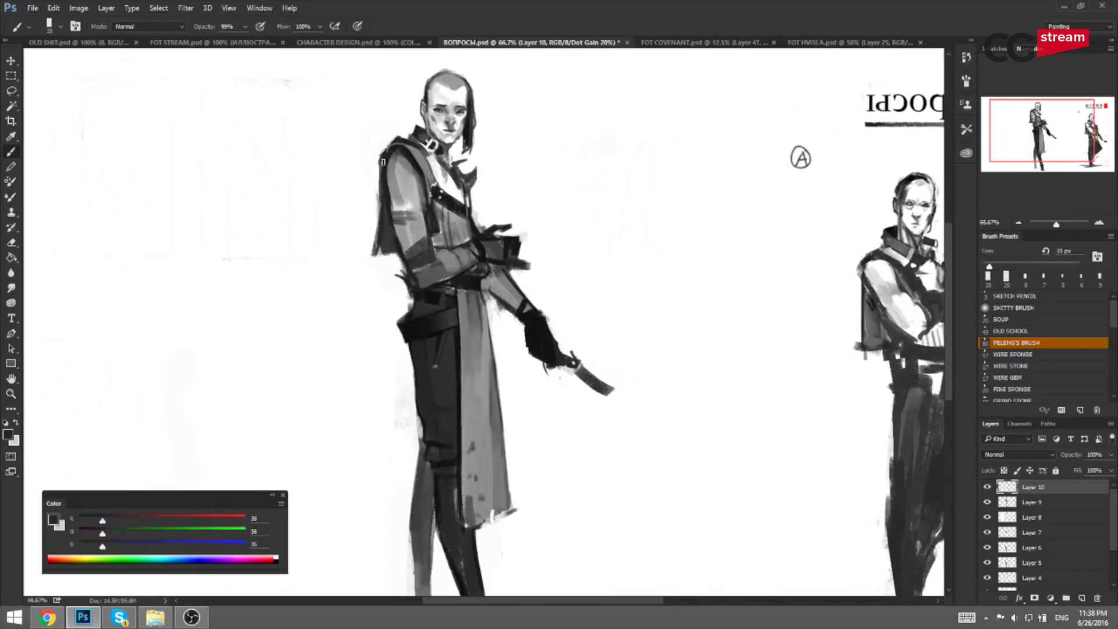
Clean up the background around the shoulder outline in sampled near-white with a 25 px brush.
alt+click(377, 145)
key(bracketright)
key(bracketright)
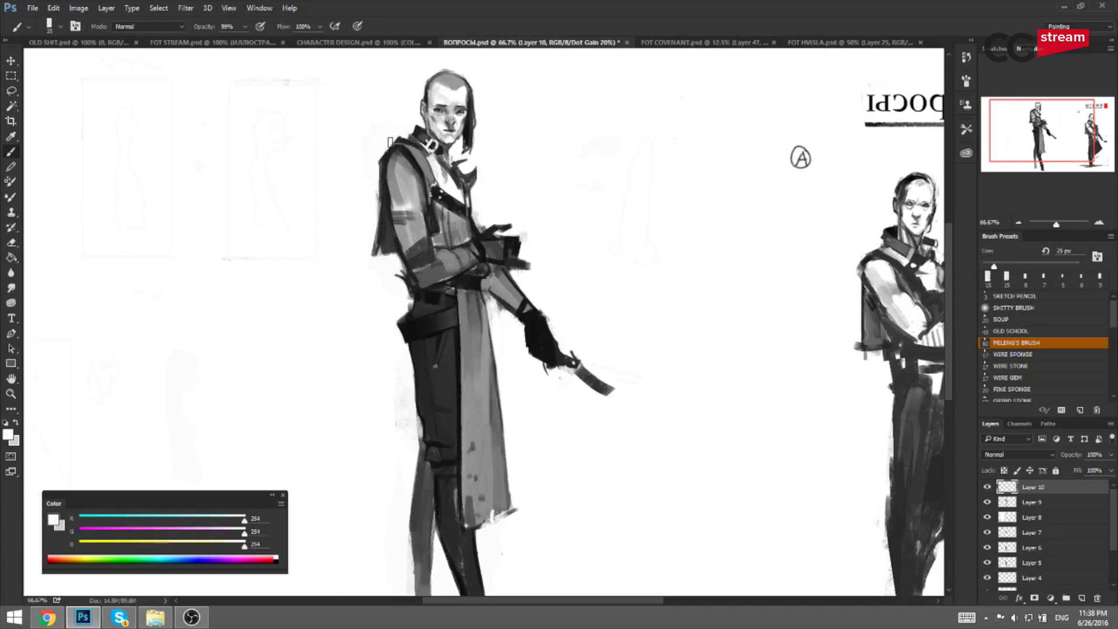
Unmirror the canvas and retouch the nose bridge in sampled light grey with an 8 px brush.
key(ctrl+shift+h)
key(ctrl+plus)
drag(617, 146, 531, 347)
key(ctrl+plus)
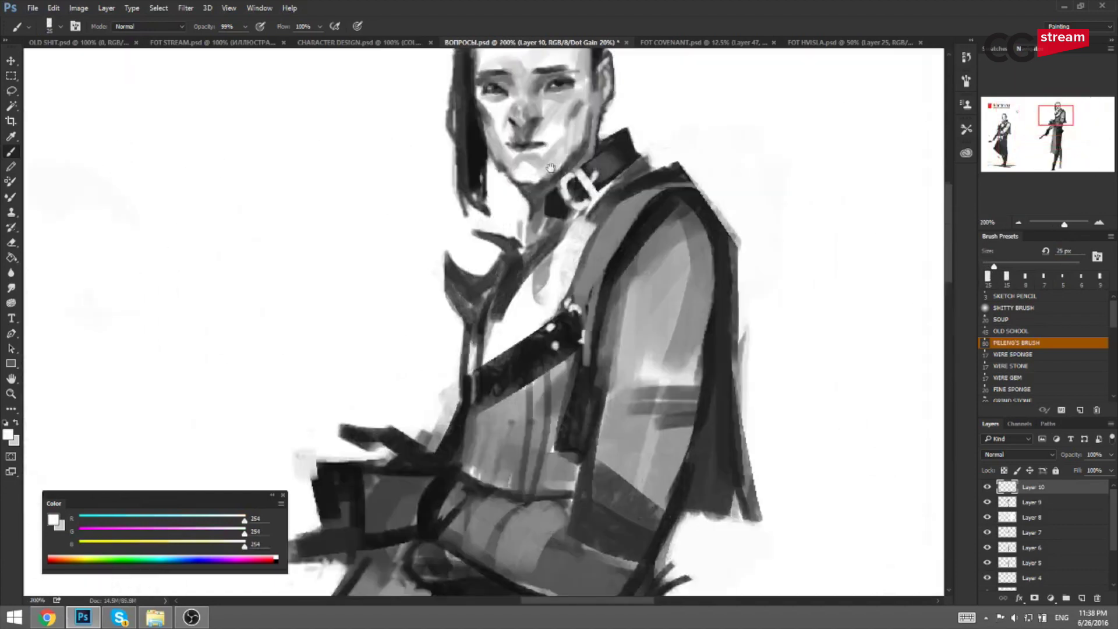
alt+click(571, 109)
mouse_move(534, 112)
mouse_down()
mouse_move(532, 170)
mouse_move(501, 166)
mouse_up()
key(bracketleft)
key(bracketleft)
key(bracketleft)
key(bracketleft)
key(bracketleft)
alt+click(502, 160)
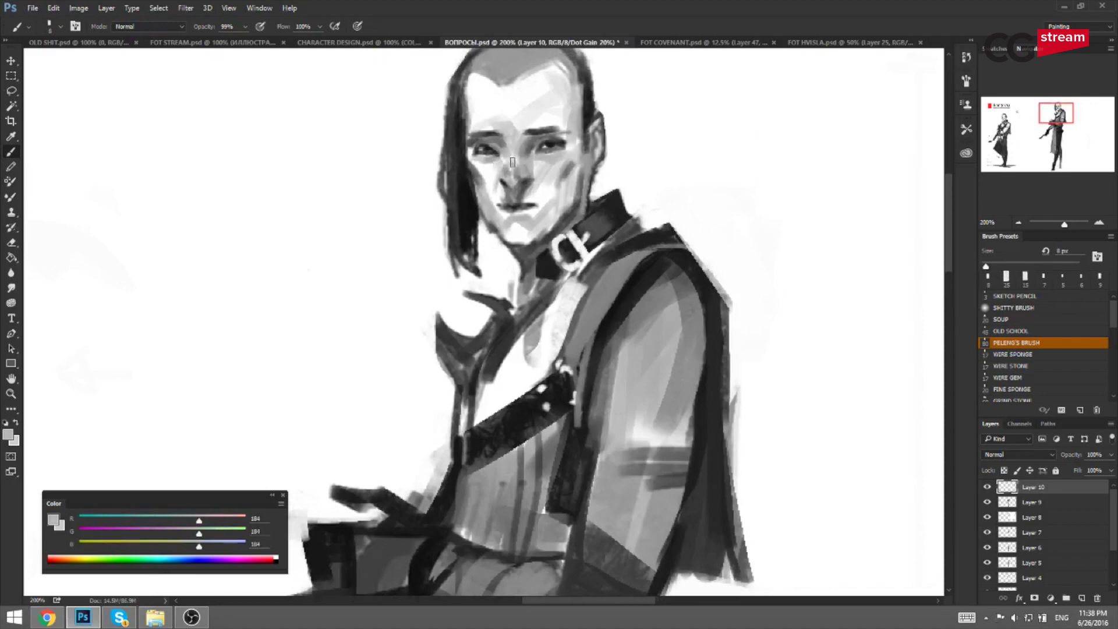
Redefine the eye nearest the long hair strand with sampled dark tones, and clean up around it in near-white with a 4 px brush.
alt+click(557, 139)
key(bracketleft)
key(bracketleft)
drag(485, 150, 478, 150)
alt+click(487, 140)
alt+click(489, 137)
key(bracketright)
alt+click(540, 142)
alt+click(486, 155)
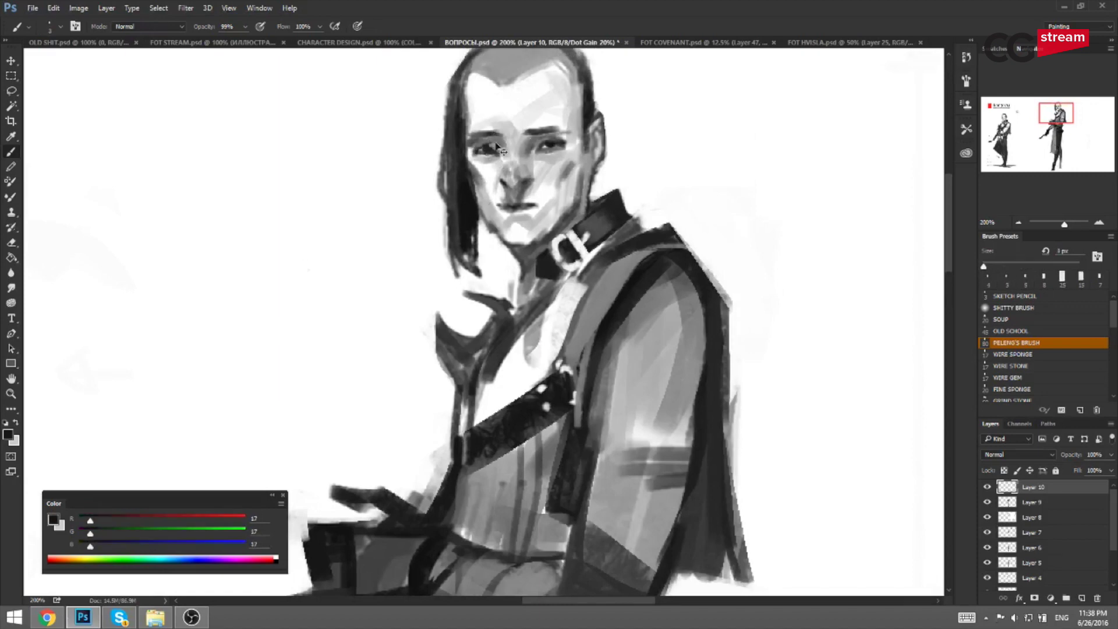
key(x)
key(bracketleft)
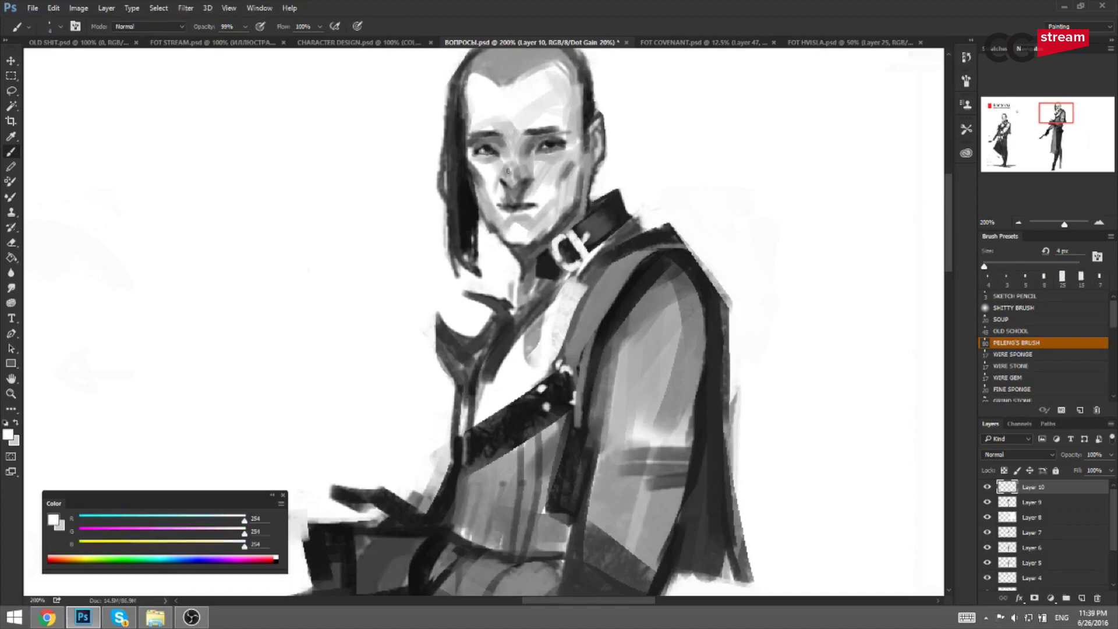
Mirror the canvas and shade the cheek on the ear side in sampled mid grey with a 10 px brush.
key(ctrl+minus)
key(F2)
drag(370, 221, 571, 156)
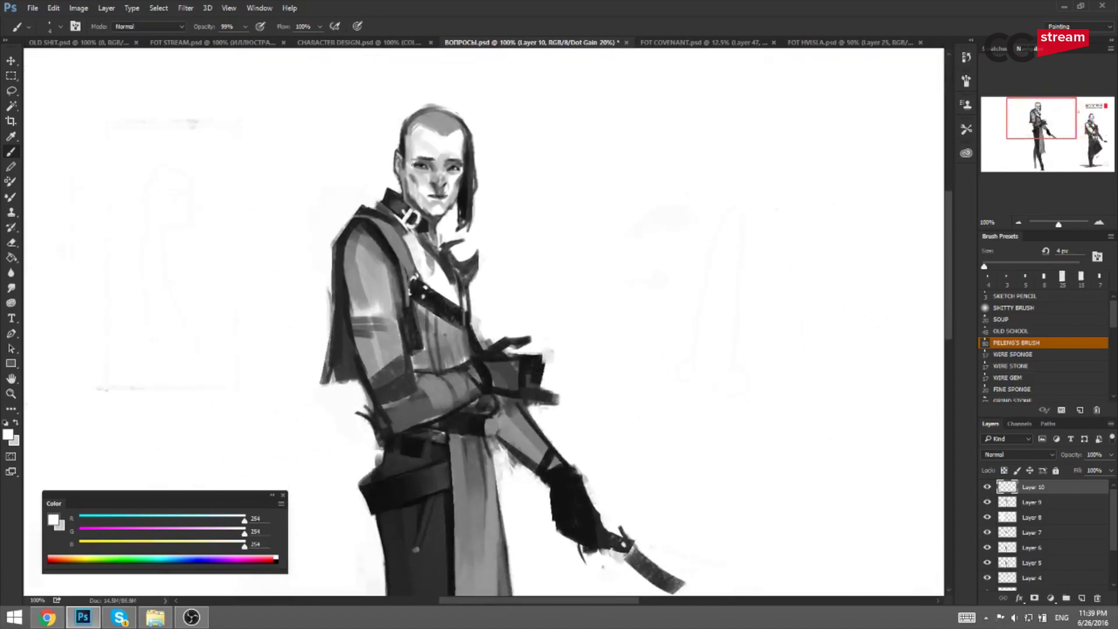
alt+click(419, 167)
key(bracketright)
key(bracketright)
key(bracketright)
key(bracketright)
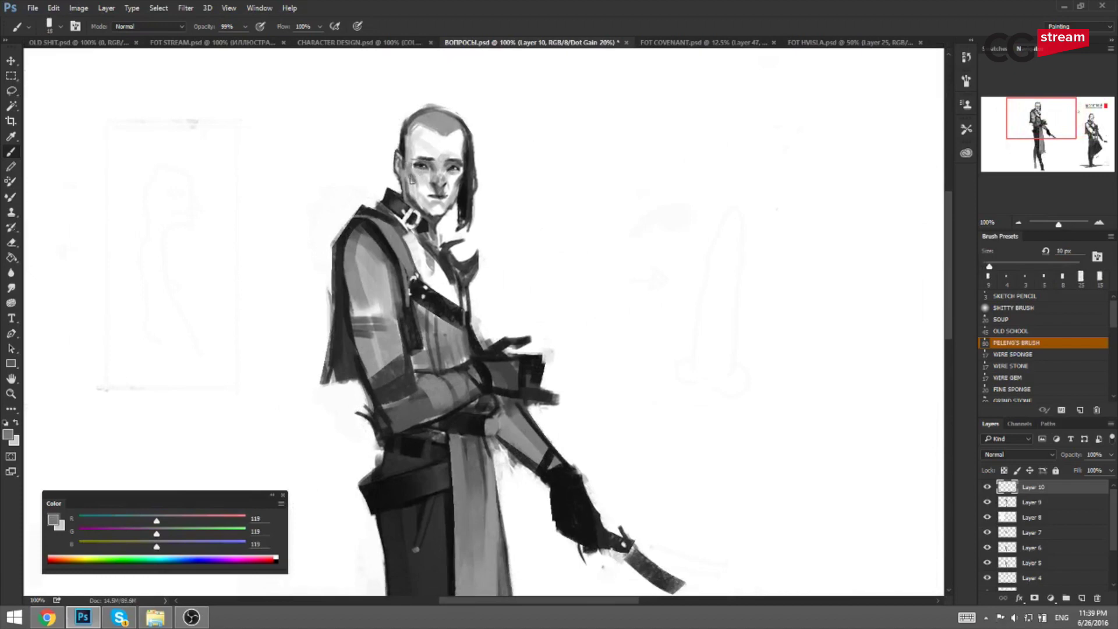
Unmirror the canvas and blend the temple beside the ear with mid grey at 9 px and light grey at 10 px.
key(F2)
drag(619, 167, 496, 159)
alt+click(603, 158)
key(bracketleft)
key(bracketleft)
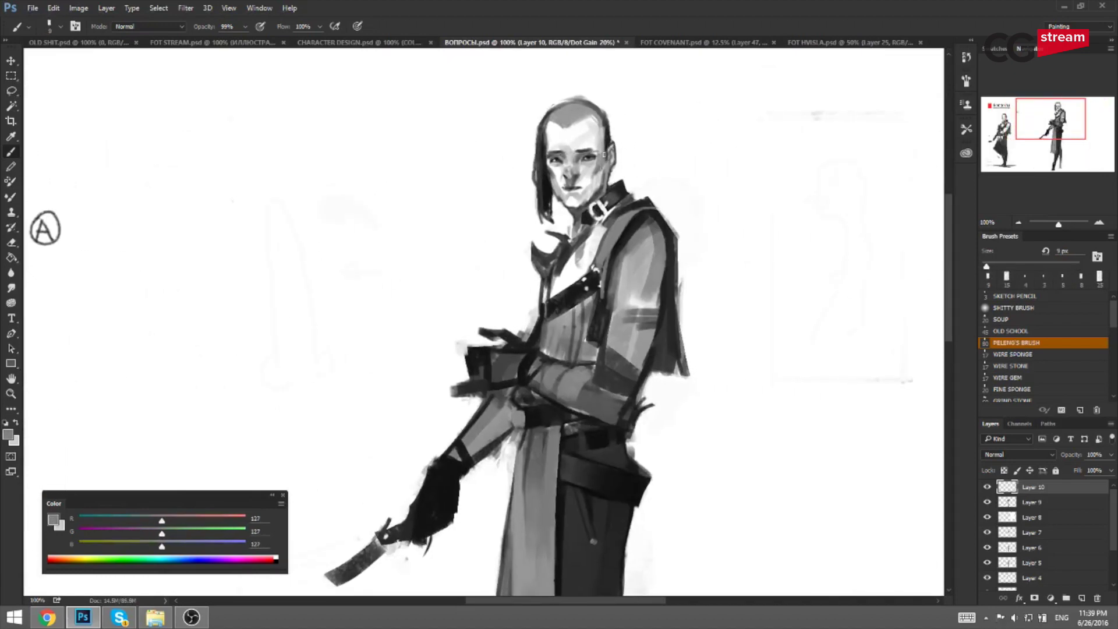
alt+click(602, 156)
key(bracketright)
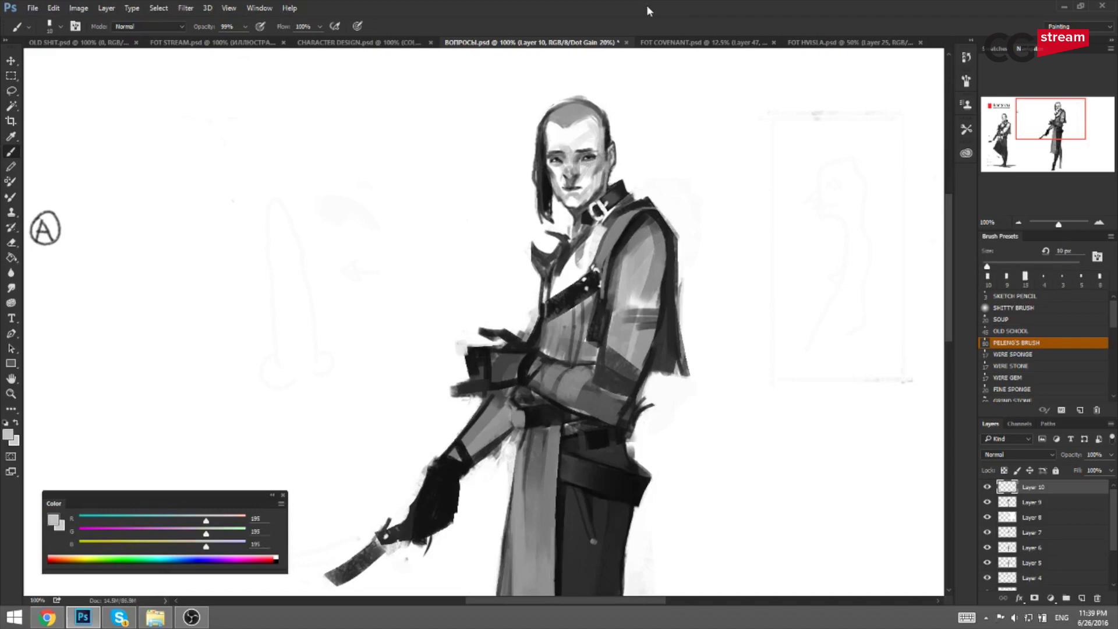
Try a broad near-black stroke down the front of the coat from the shoulder with a 45 px brush.
alt+click(629, 237)
key(bracketright)
key(bracketright)
key(bracketright)
key(bracketright)
key(bracketright)
key(bracketright)
key(bracketright)
drag(625, 222, 597, 278)
key(ctrl+z)
Mirror the canvas and retouch the coat's front edge between shoulder and chest strap in sampled mid grey, using a 5 px to 7 px brush.
key(ctrl+minus)
key(ctrl+shift+h)
drag(465, 287, 582, 223)
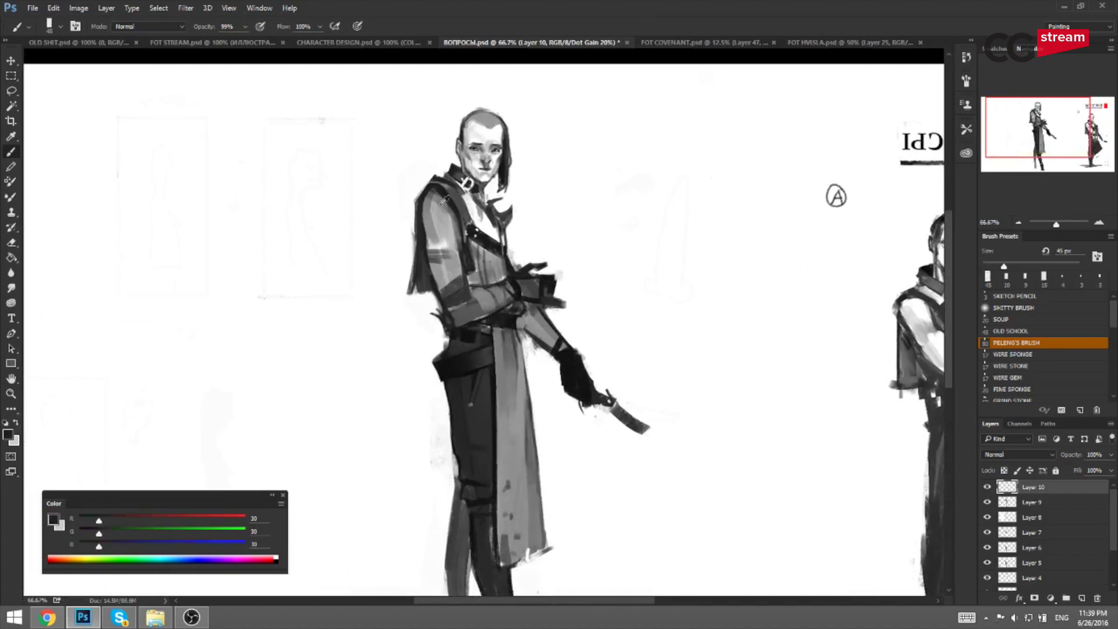
alt+click(451, 177)
key(bracketleft)
key(bracketleft)
key(bracketleft)
key(bracketleft)
key(bracketleft)
key(bracketleft)
key(bracketleft)
key(bracketleft)
key(bracketleft)
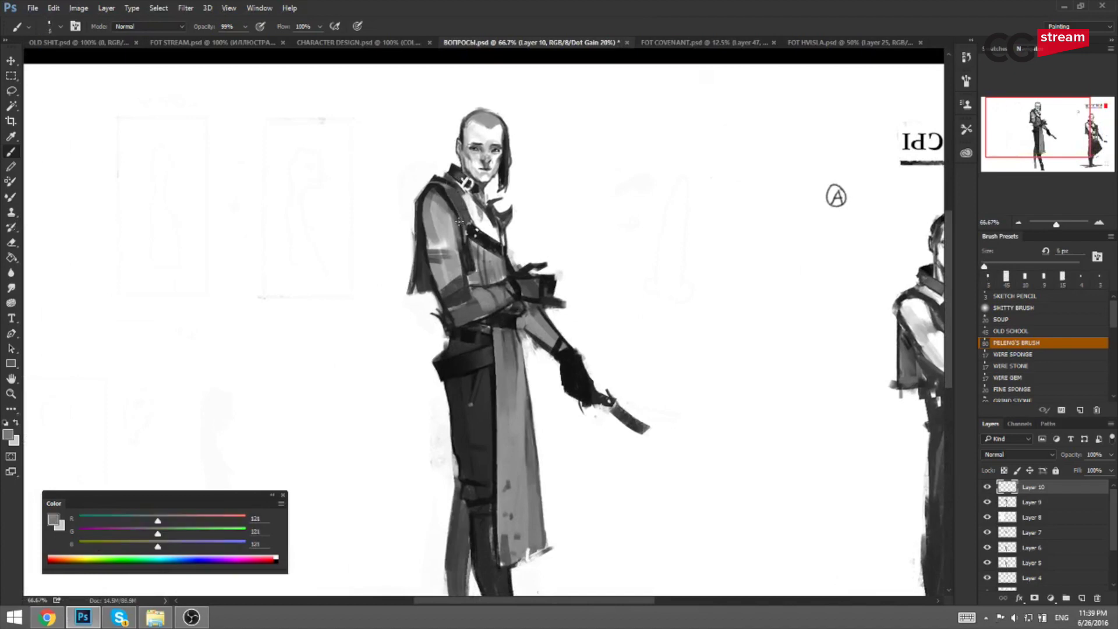
key(bracketright)
drag(454, 201, 463, 219)
alt+click(464, 225)
key(bracketright)
Unmirror the canvas and try covering the dark chest strap with sampled greys, enlarging the brush to 45 px.
key(ctrl+shift+h)
mouse_move(634, 228)
mouse_down()
mouse_move(494, 216)
mouse_move(501, 232)
mouse_up()
alt+click(506, 226)
key(bracketright)
key(bracketright)
key(bracketright)
key(bracketright)
key(bracketright)
key(bracketright)
alt+click(506, 231)
key(bracketright)
key(bracketright)
alt+click(503, 233)
key(bracketright)
key(x)
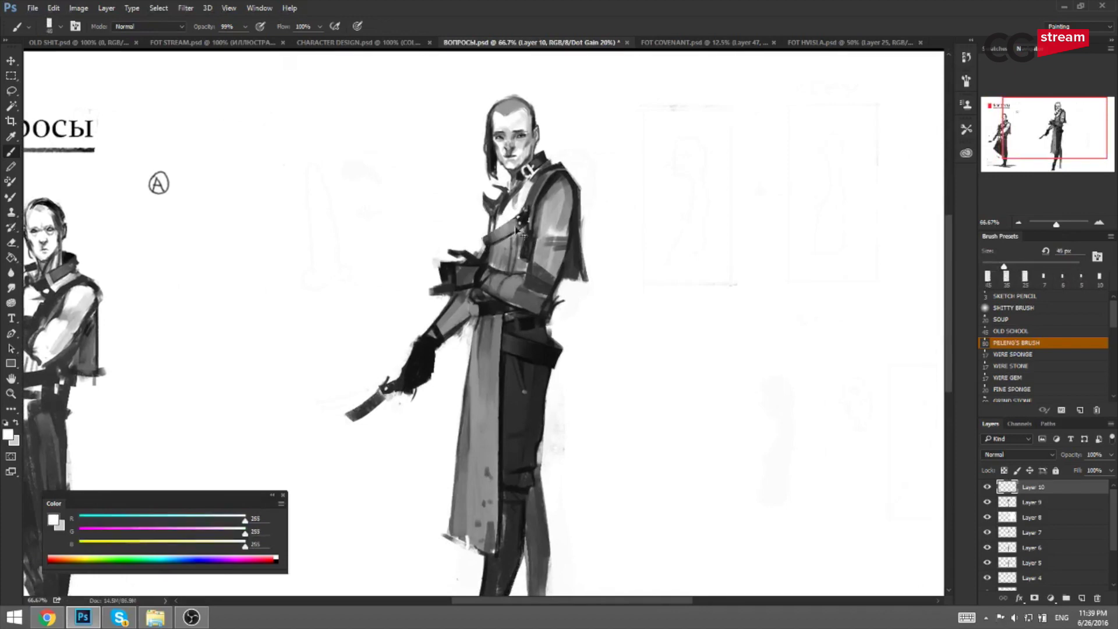
Rework the diagonal chest strap in sampled dark grey with a 40 px brush.
alt+click(505, 233)
key(bracketleft)
key(bracketleft)
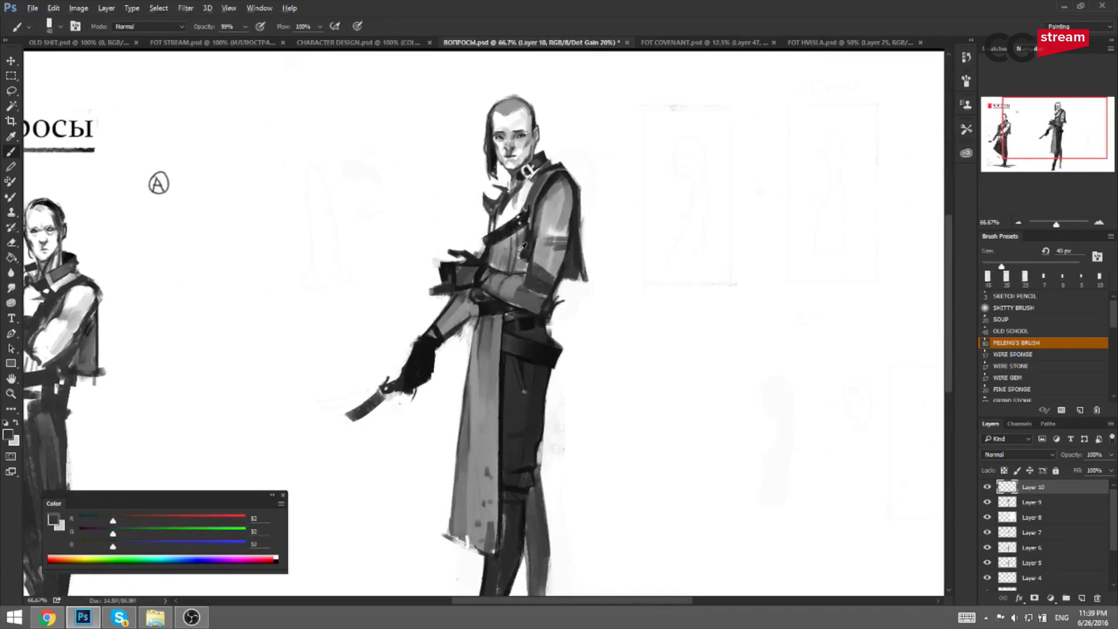
Paint over the hanging strap end beside the sleeve with sampled mid grey and a 25 px brush, and check the figure mirrored.
alt+click(523, 243)
key(bracketleft)
key(bracketleft)
key(bracketleft)
drag(523, 234, 523, 257)
alt+click(523, 264)
alt+click(524, 264)
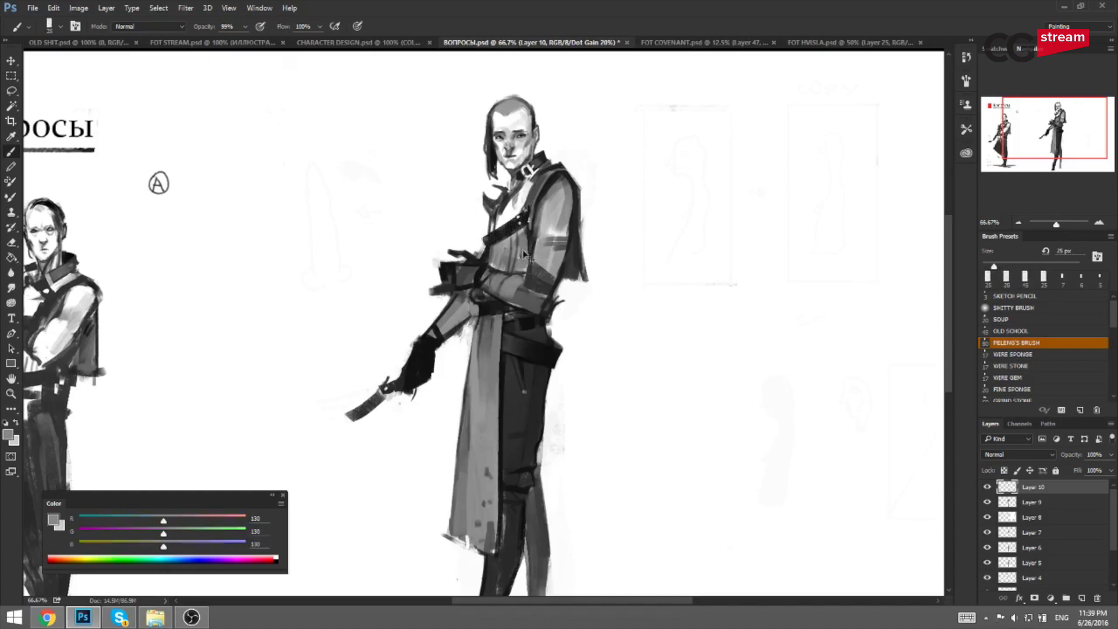
key(bracketright)
key(F2)
drag(312, 238, 496, 209)
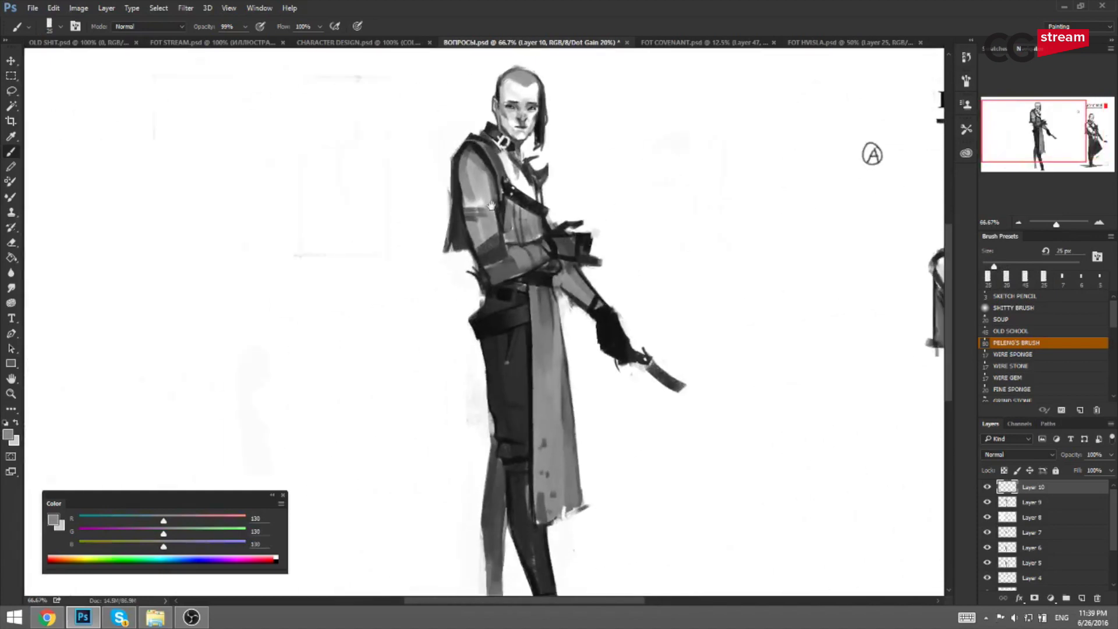
Repaint the dark cape hanging behind the shoulder and sleeve, and straighten its outer edge with sampled tones.
alt+click(456, 156)
key(bracketleft)
key(bracketleft)
key(bracketleft)
key(bracketleft)
drag(453, 169, 452, 226)
alt+click(457, 178)
key(bracketright)
alt+click(441, 186)
mouse_move(456, 173)
mouse_down()
mouse_move(446, 254)
mouse_move(468, 255)
mouse_move(453, 253)
mouse_up()
Clean up the cape's lower end with sampled dark grey and a 9 px brush, and return the canvas to unmirrored.
key(bracketright)
key(bracketright)
alt+click(458, 256)
key(bracketleft)
key(bracketleft)
key(bracketleft)
key(bracketleft)
alt+click(457, 238)
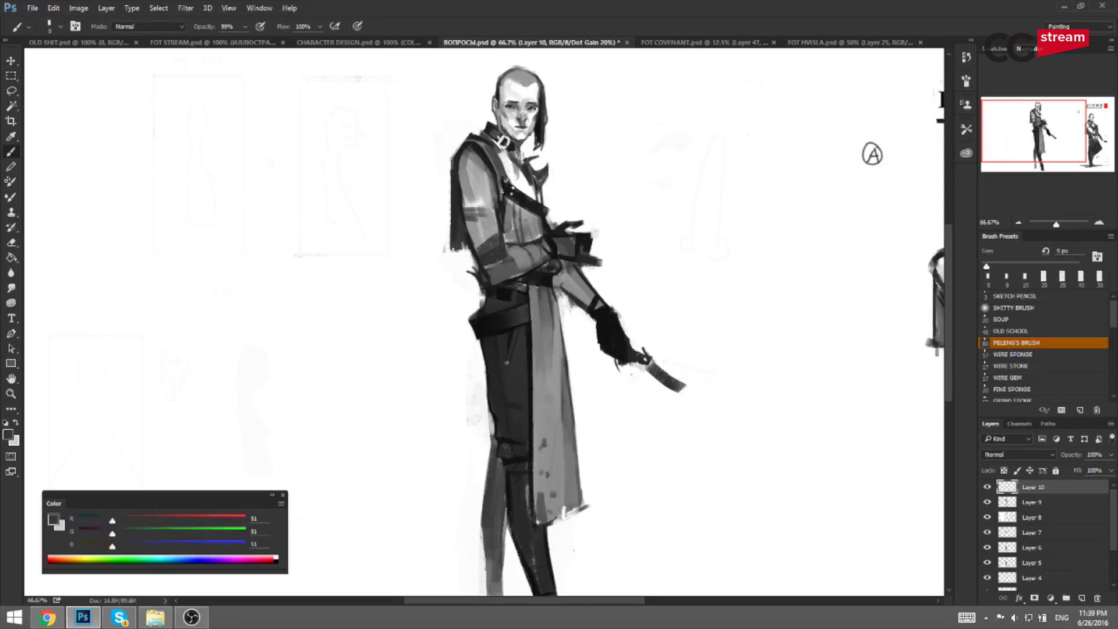
key(F2)
drag(683, 191, 544, 213)
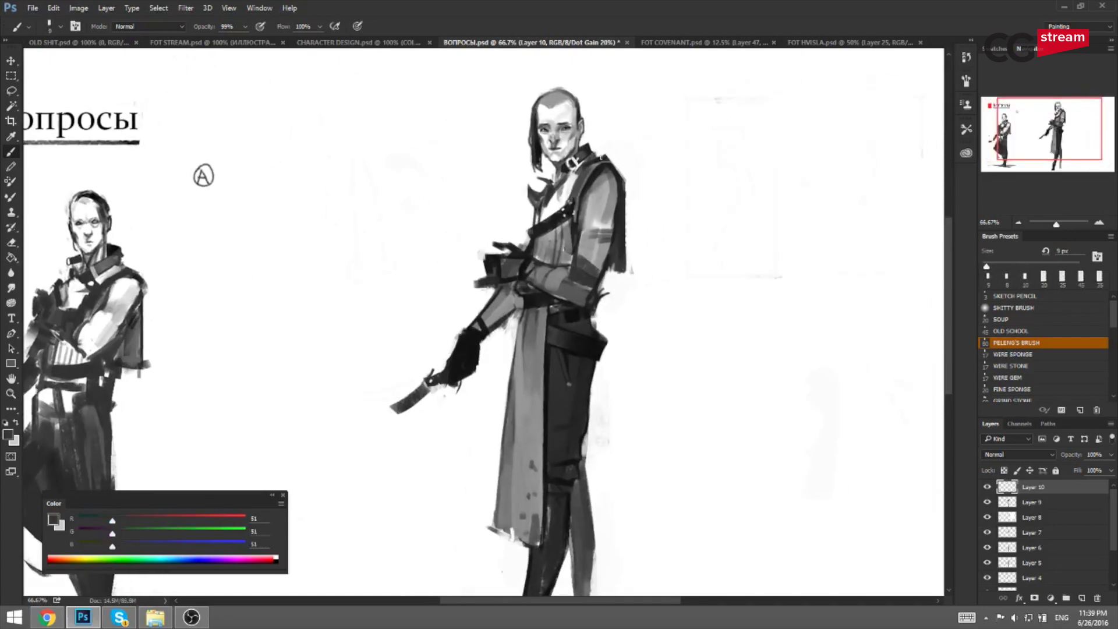
Darken the leg beside and below the coat hem in sampled near-black greys with a 30 px brush.
key(ctrl+minus)
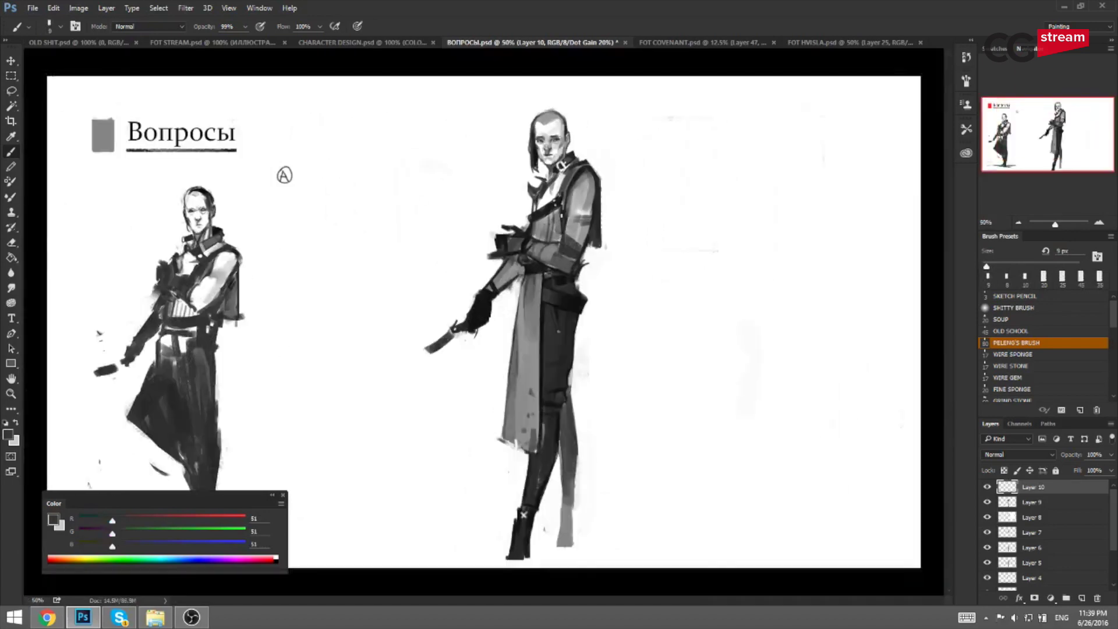
key(ctrl+plus)
drag(573, 266, 553, 276)
key(ctrl+minus)
alt+click(545, 511)
key(bracketright)
key(bracketright)
key(bracketright)
key(bracketright)
key(bracketright)
drag(542, 428, 542, 463)
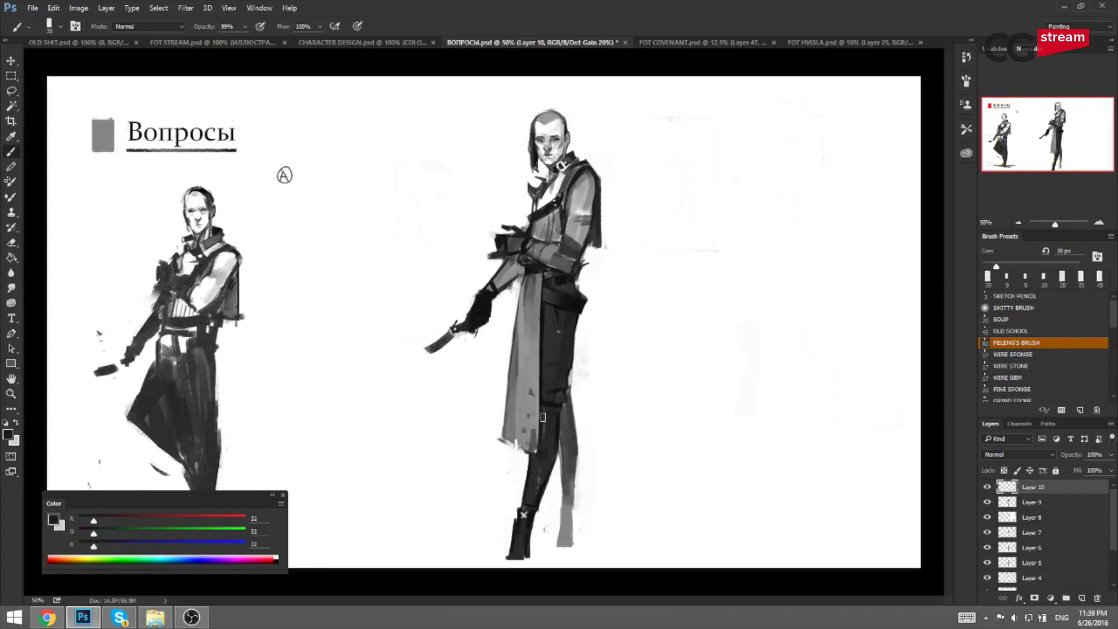
alt+click(555, 433)
mouse_move(546, 418)
mouse_down()
mouse_move(553, 452)
mouse_move(540, 455)
mouse_move(536, 492)
mouse_up()
Refine the lower leg on the mirrored canvas in sampled dark grey with a 25 px brush, unmirror it and save the document.
alt+click(538, 466)
key(bracketleft)
key(ctrl+shift+h)
key(bracketleft)
alt+click(420, 420)
alt+click(418, 406)
key(bracketright)
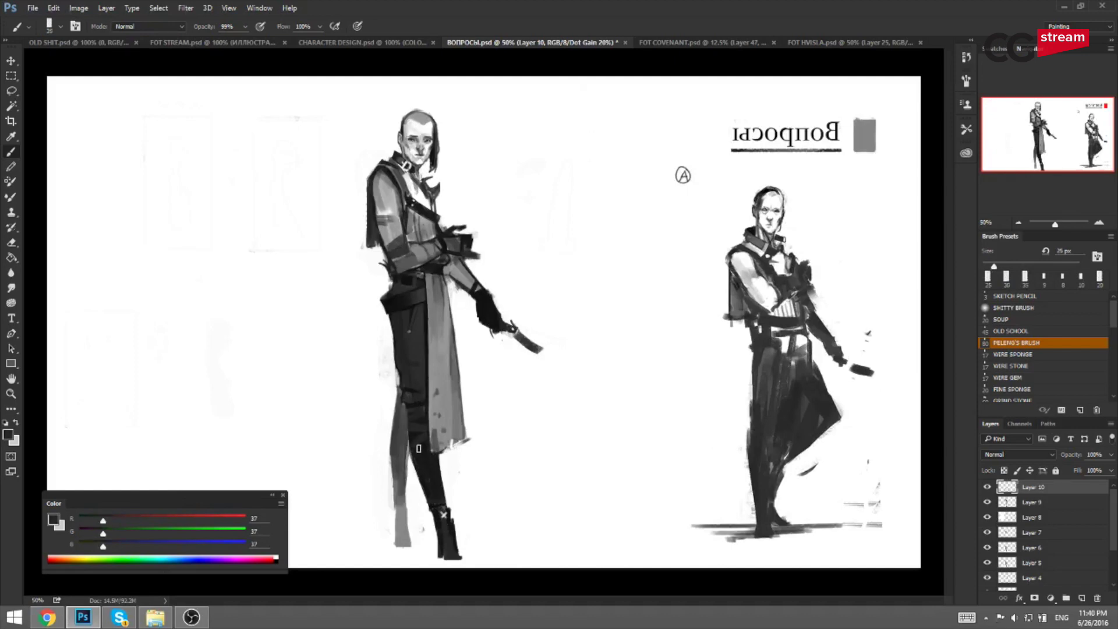
key(F2)
key(ctrl+s)
Lighten the upper sleeve with a stroke of sampled light grey along the arm.
alt+click(582, 211)
key(])
key(])
key(])
drag(578, 215, 585, 197)
alt+click(585, 205)
key(bracketleft)
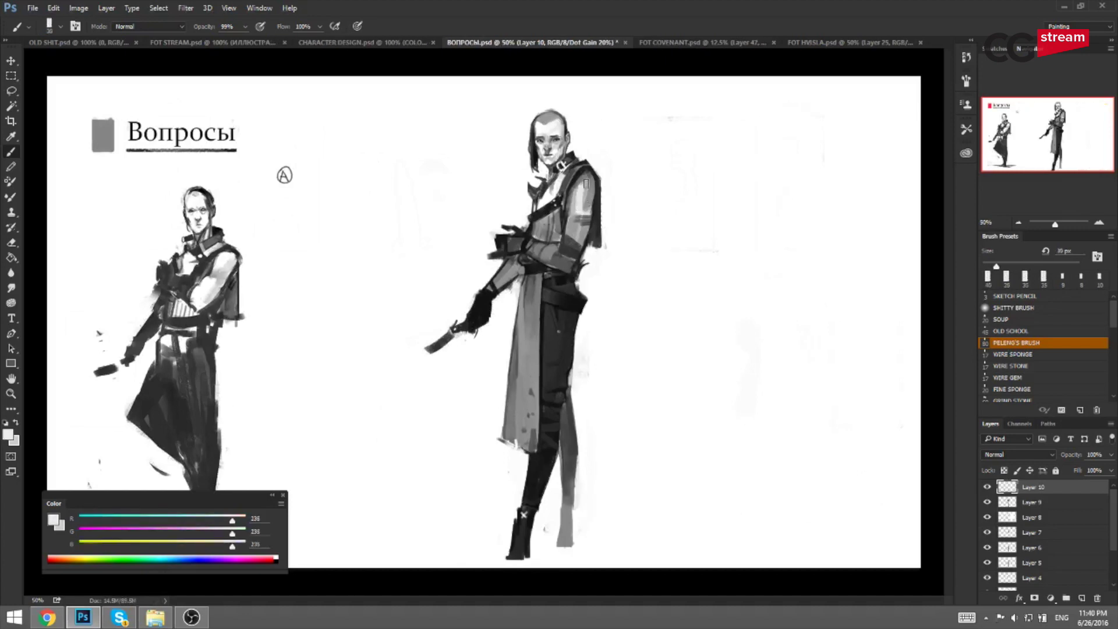
key(bracketleft)
mouse_move(580, 209)
mouse_down()
mouse_move(588, 186)
mouse_move(590, 215)
mouse_up()
key(ctrl+z)
Retouch the upper sleeve in sampled light grey with a 35 px brush, and mirror the canvas to check it.
key(bracketleft)
alt+click(585, 201)
key(bracketright)
key(bracketright)
key(bracketleft)
key(ctrl+shift+h)
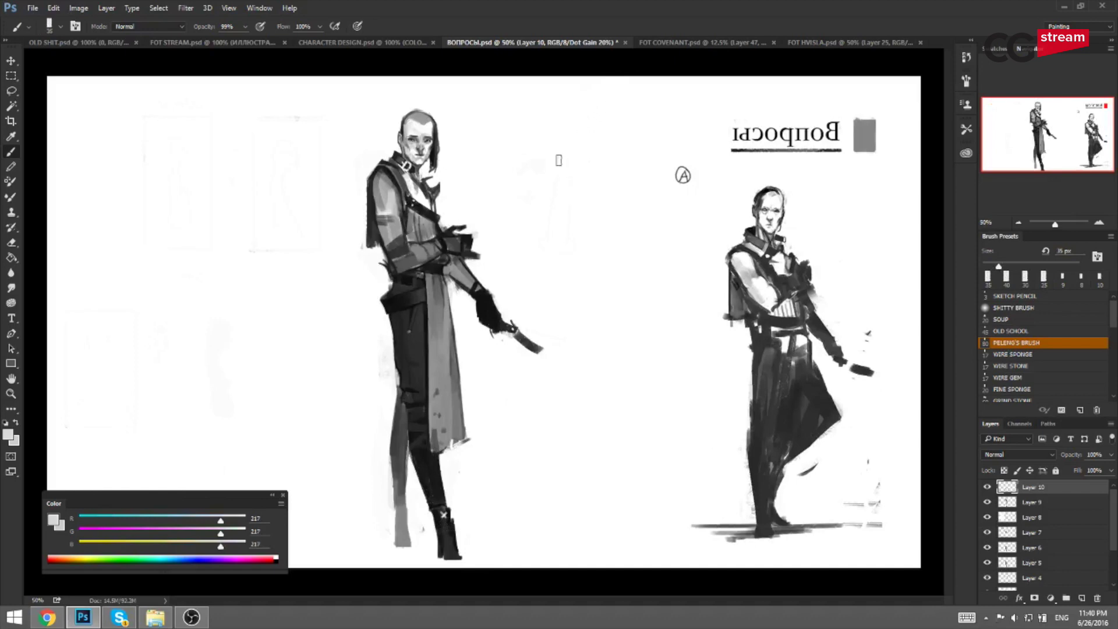
Rework the shading on the upper sleeve below the shoulder with a larger brush in a sampled tone, and unmirror the canvas.
alt+click(393, 210)
key(bracketright)
key(bracketright)
drag(384, 185, 390, 204)
key(bracketleft)
key(ctrl+shift+h)
Retouch the sleeve around its dark arm band with sampled mid and dark greys.
key(bracketleft)
alt+click(582, 197)
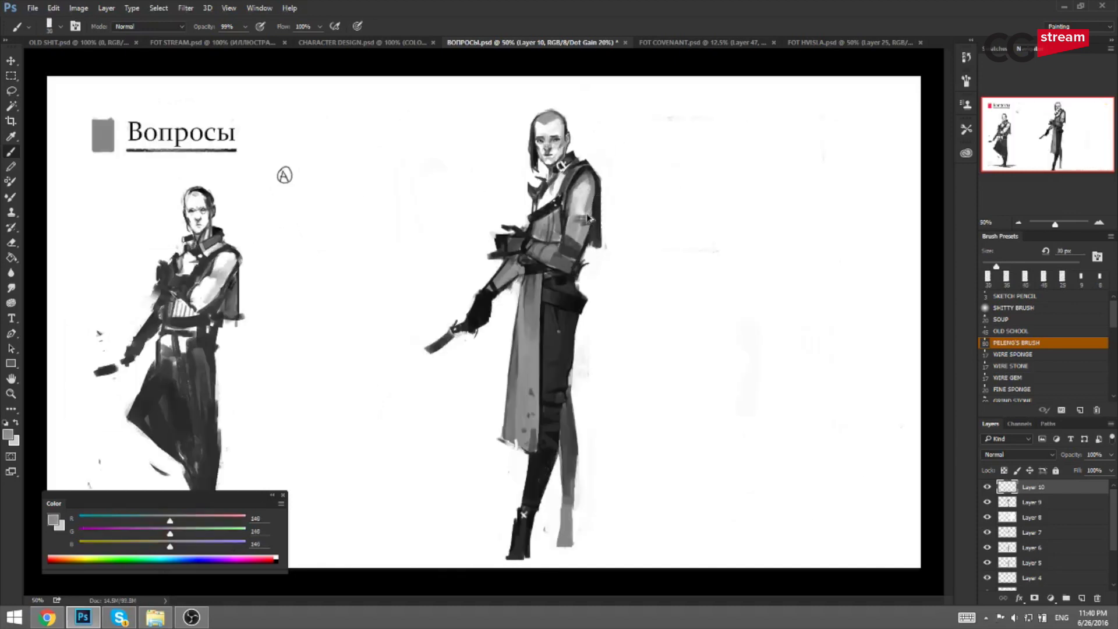
key(bracketleft)
alt+click(584, 237)
key(bracketright)
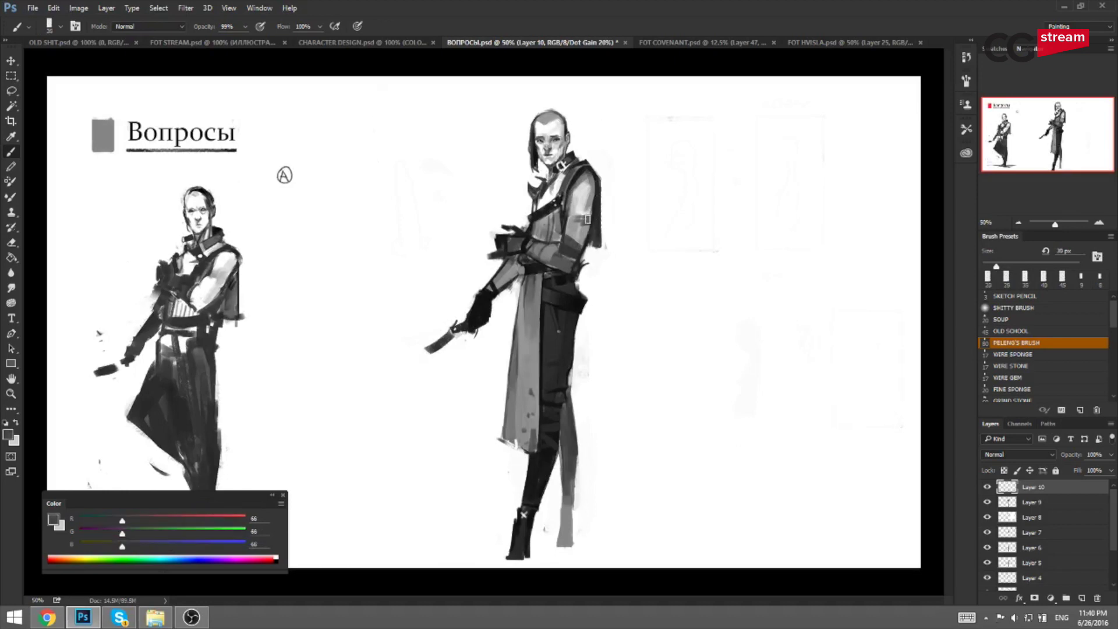
Refine the sleeve beside the arm band on the mirrored canvas in sampled light grey with a 25 px brush, and unmirror it.
key(ctrl+shift+h)
key(ctrl+plus)
drag(366, 167, 456, 235)
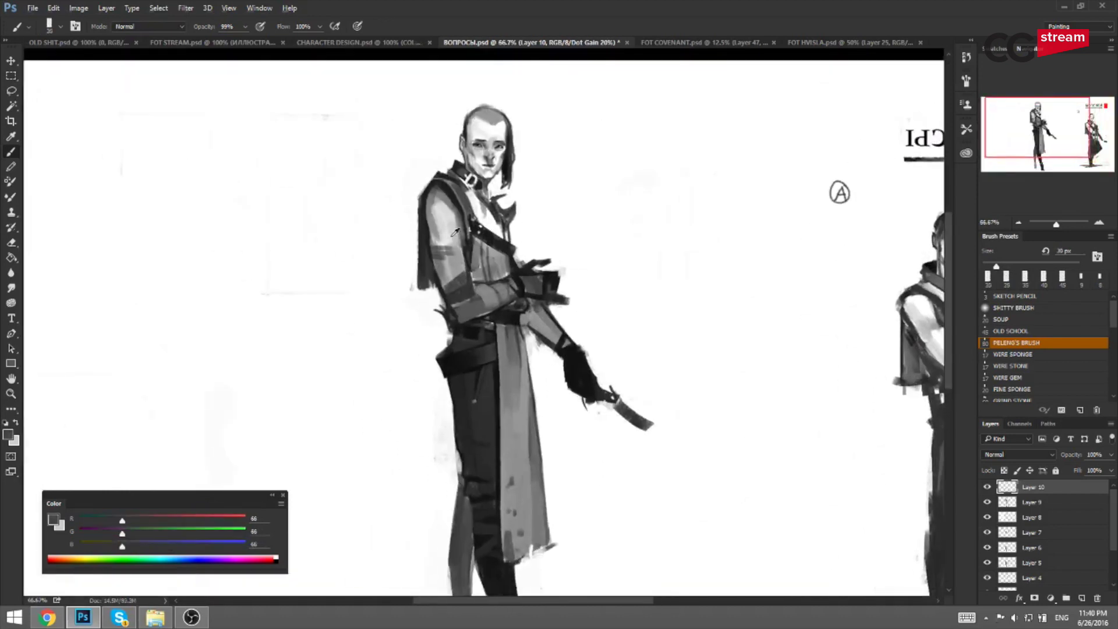
alt+click(457, 232)
key(bracketleft)
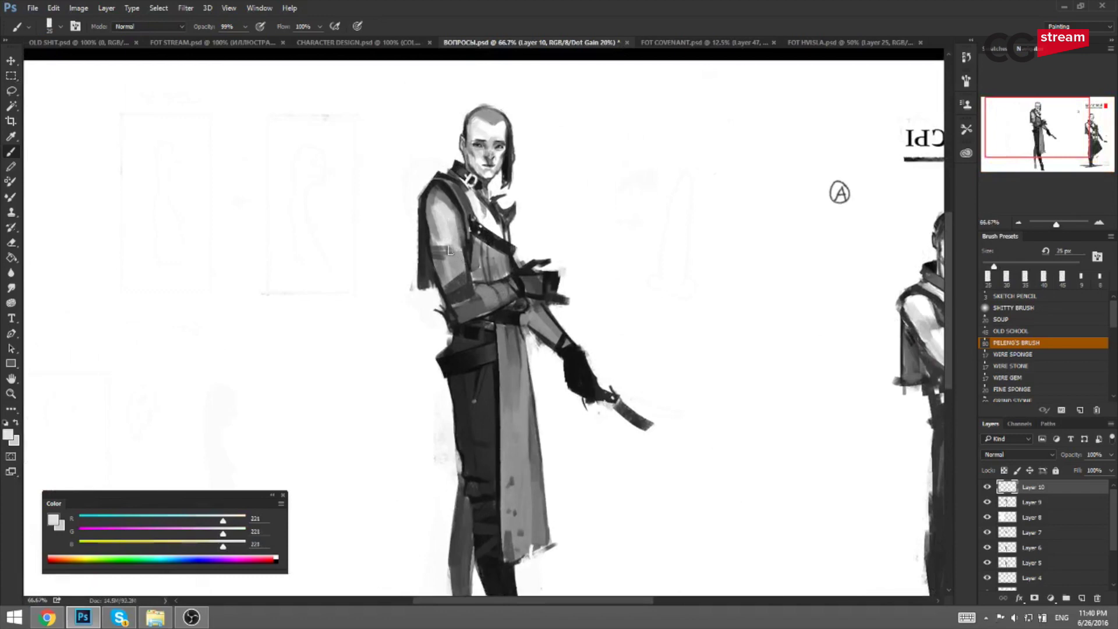
key(h)
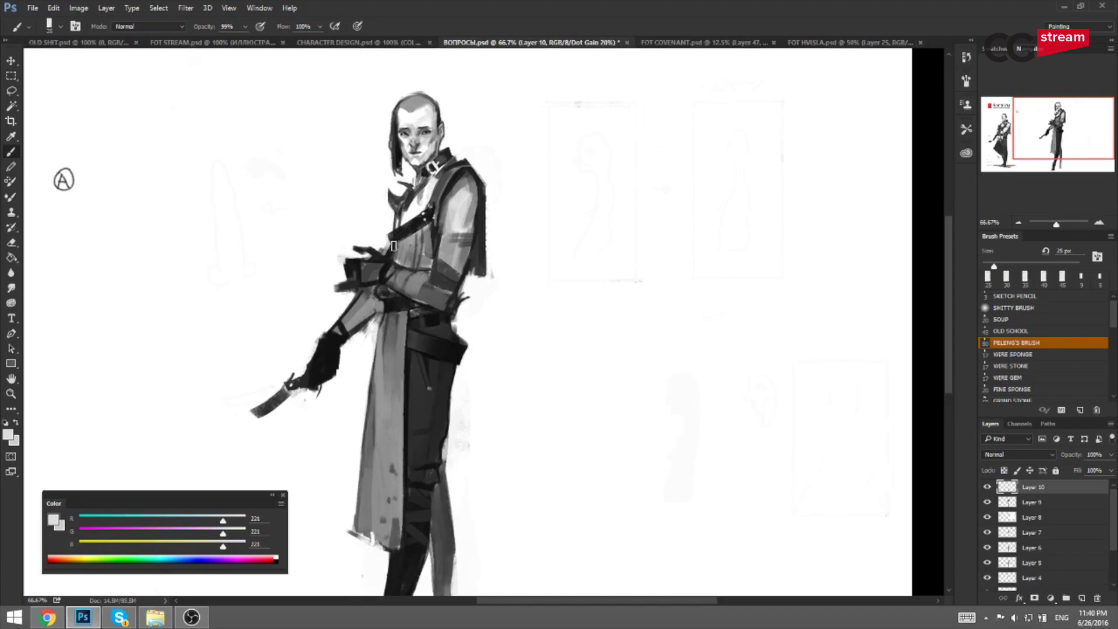
Rework the chest strap's outer end, trim the outline beside it in white with a 15 px brush, and mirror the canvas.
alt+click(398, 234)
key(bracketright)
drag(395, 237, 413, 224)
alt+click(382, 234)
key(bracketleft)
key(bracketleft)
key(bracketleft)
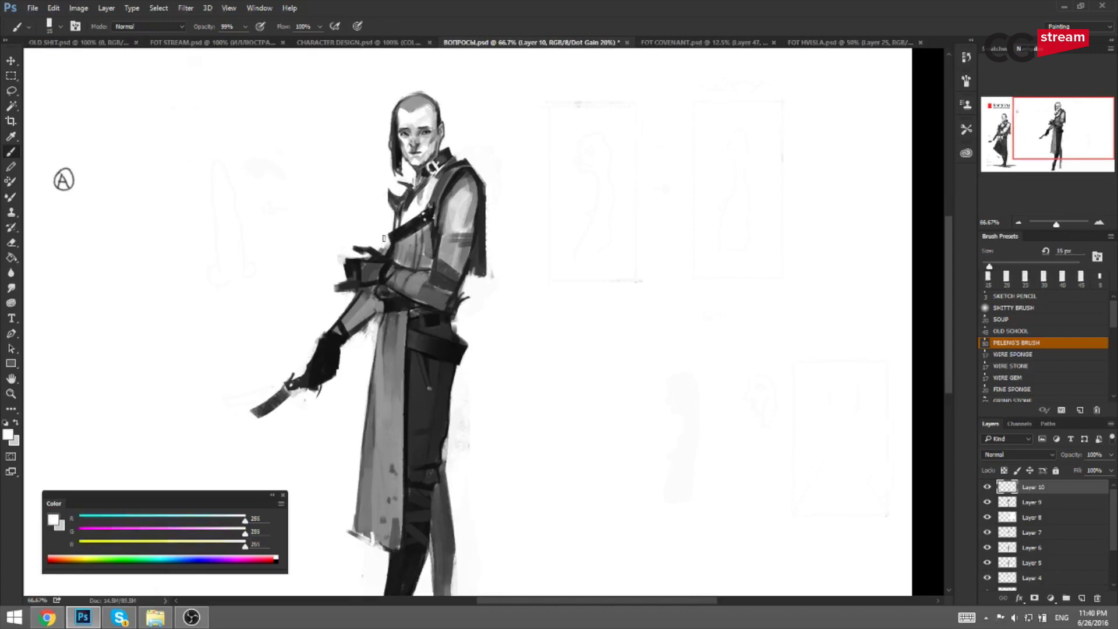
key(h)
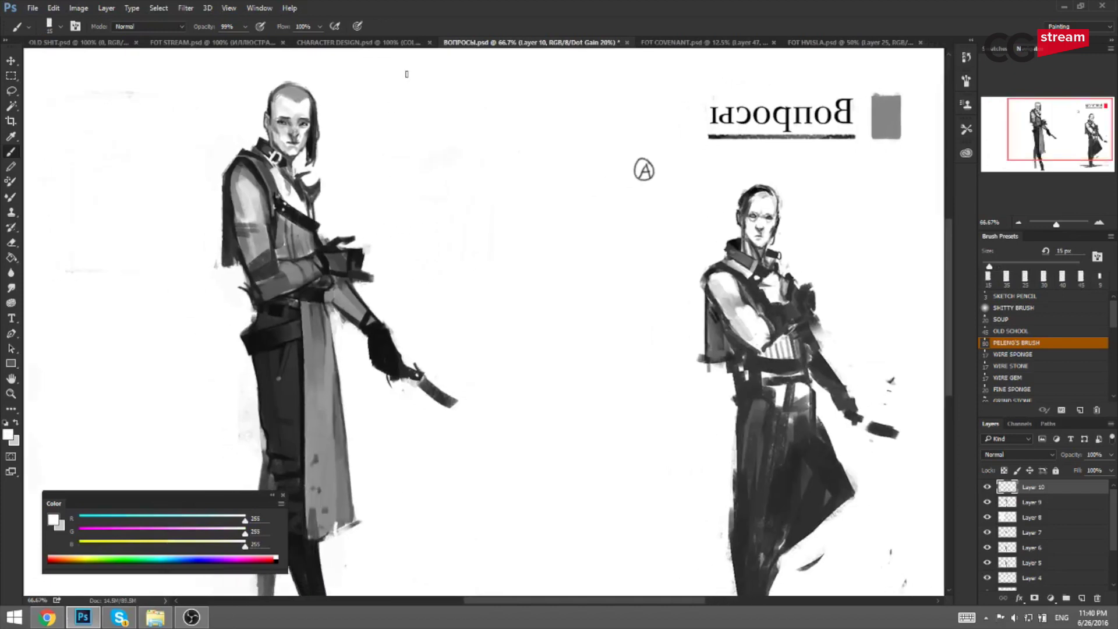
Touch up the sleeve below the arm band in sampled light grey with a 30 px brush, and unmirror the canvas.
alt+click(254, 236)
key(bracketright)
key(bracketright)
key(bracketright)
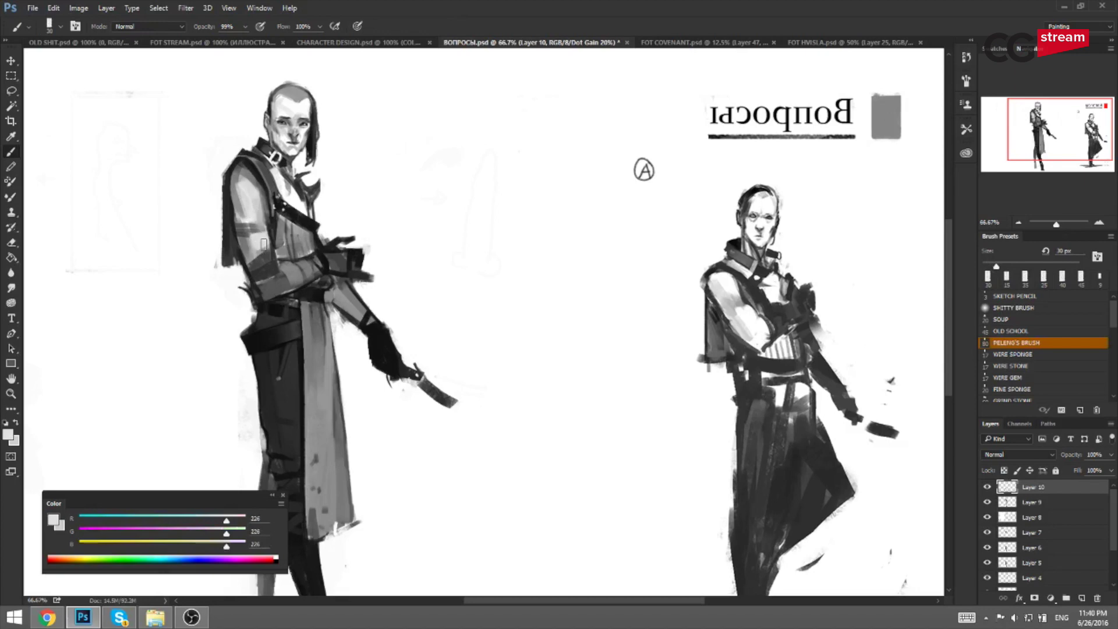
key(h)
Add fine light accents to the coat front below the chest strap with 9 px and 7 px brushes, and mirror the canvas.
alt+click(393, 238)
key(bracketleft)
key(bracketleft)
key(bracketleft)
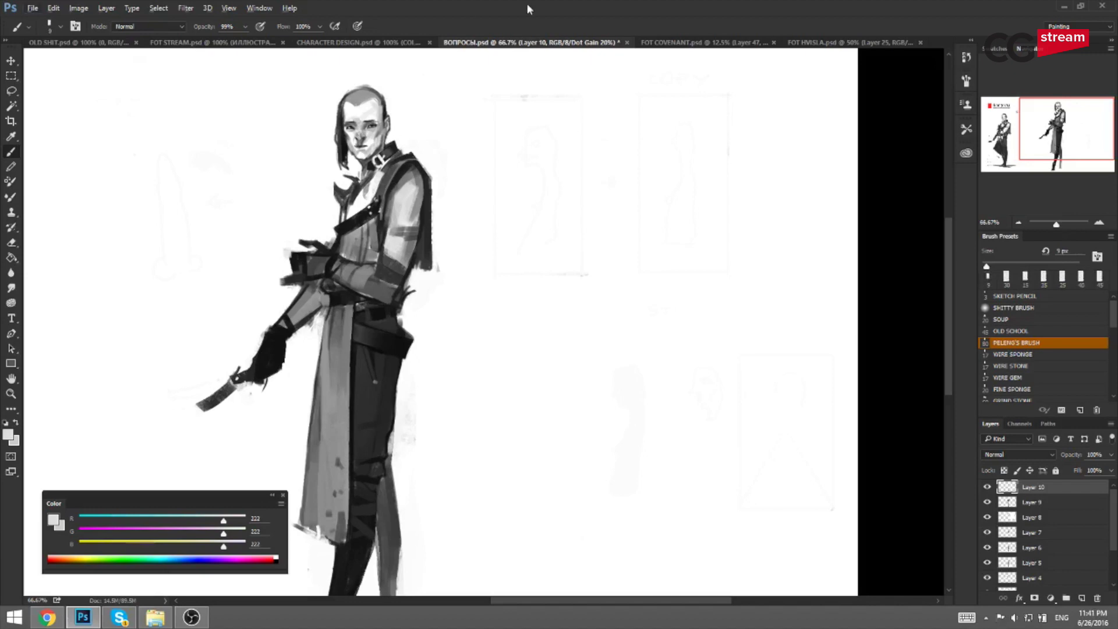
alt+click(376, 216)
key(bracketleft)
key(bracketleft)
key(bracketleft)
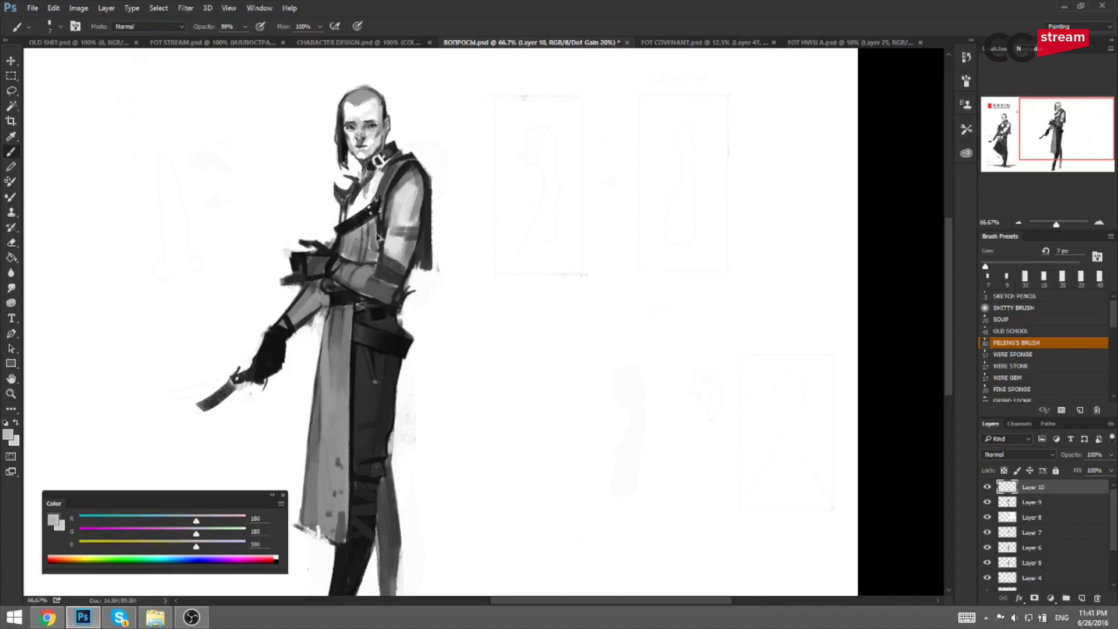
mouse_move(373, 223)
mouse_down()
mouse_move(380, 251)
mouse_move(449, 206)
mouse_up()
key(ctrl+shift+h)
Cover the light shirt opening on the chest with sampled mid grey and a 20 px brush, and unmirror the canvas.
alt+click(403, 200)
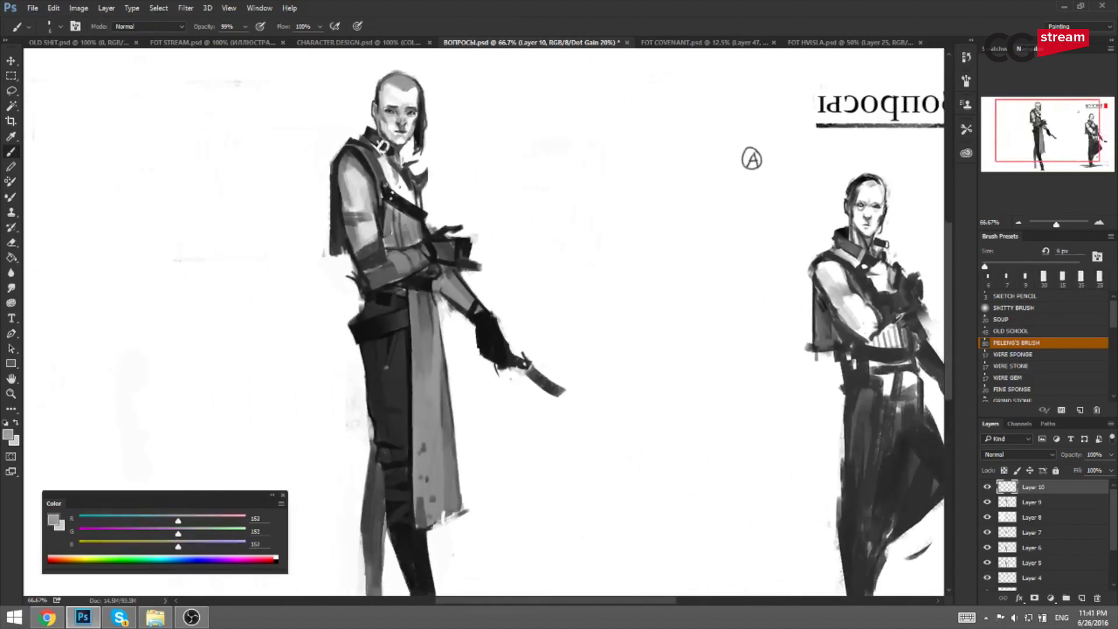
key(])
key(])
key(])
key(])
mouse_move(382, 161)
mouse_down()
mouse_move(389, 187)
mouse_move(411, 197)
mouse_up()
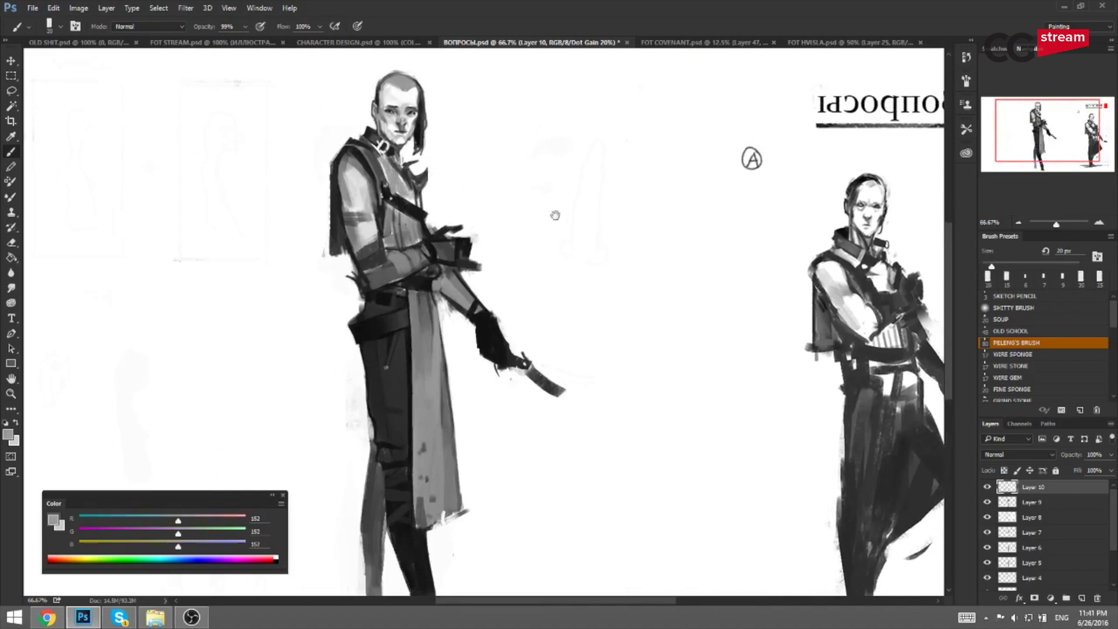
key(ctrl+shift+h)
Draw a thin dark line down the coat front from the collar to the chest strap with a small brush.
drag(561, 218, 439, 204)
key(bracketleft)
alt+click(464, 169)
key(bracketleft)
key(bracketleft)
key(bracketleft)
key(bracketleft)
drag(467, 151, 464, 183)
Retouch the chest strap in sampled near-black with a 9 px brush, mirror the whole canvas and save the document.
alt+click(466, 180)
key(bracketright)
key(bracketright)
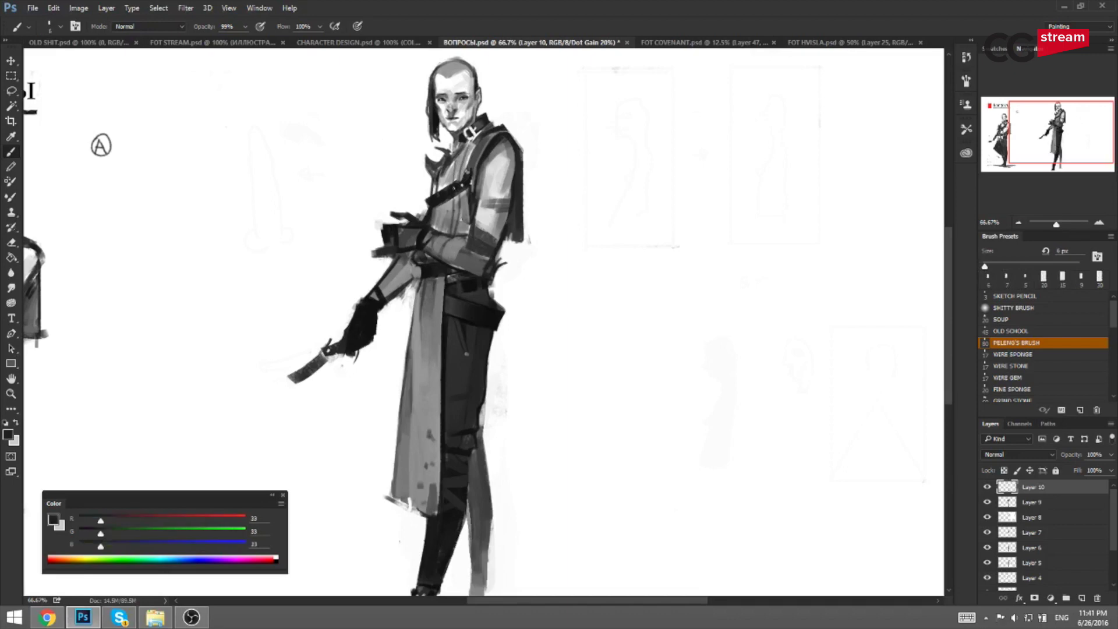
alt+click(460, 182)
key(bracketright)
key(bracketright)
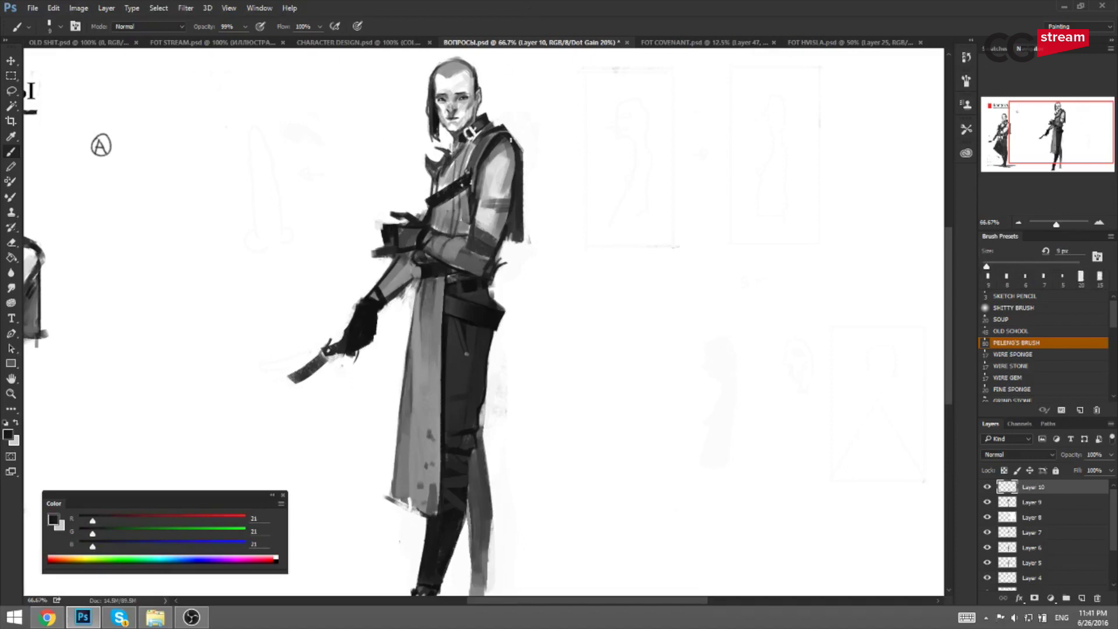
key(ctrl+minus)
key(ctrl+shift+h)
key(ctrl+s)
Paint the base of the boot and begin a ground shadow beside it in sampled tones.
alt+click(447, 518)
key(bracketright)
key(bracketright)
key(bracketright)
key(bracketright)
key(bracketright)
mouse_move(447, 527)
mouse_down()
mouse_move(445, 549)
mouse_move(483, 554)
mouse_move(387, 552)
mouse_move(429, 557)
mouse_up()
alt+click(445, 547)
key(bracketleft)
key(bracketleft)
Extend the grey ground shadow next to the boot, undo the last stroke and unmirror the canvas.
alt+click(447, 556)
key(bracketright)
key(bracketright)
key(bracketleft)
key(bracketright)
key(bracketright)
key(bracketright)
key(ctrl+z)
key(bracketleft)
key(bracketleft)
key(ctrl+shift+h)
Retouch the lower face in sampled mid and light greys, reducing the brush to 10 px.
ctrl+click(570, 135)
drag(569, 135, 557, 187)
alt+click(535, 198)
key(bracketleft)
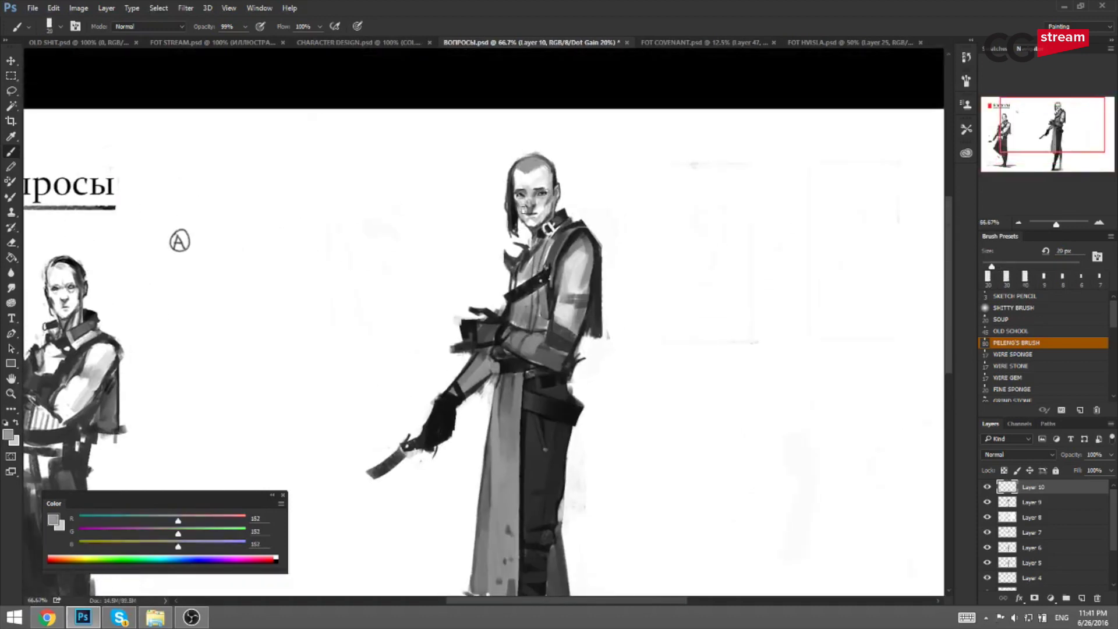
drag(527, 212, 520, 202)
key(ctrl+plus)
alt+click(558, 180)
key(bracketleft)
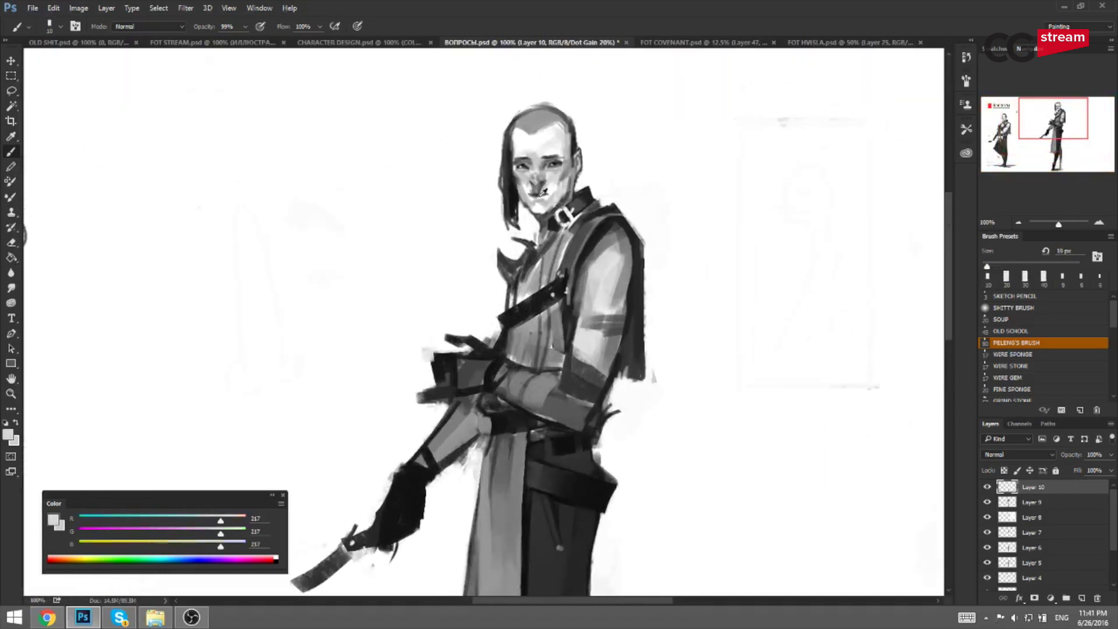
Brighten the face beside the mouth in sampled white with a 7 px brush, and check the whole canvas.
key(ctrl+plus)
drag(593, 66, 545, 233)
alt+click(528, 221)
key(bracketleft)
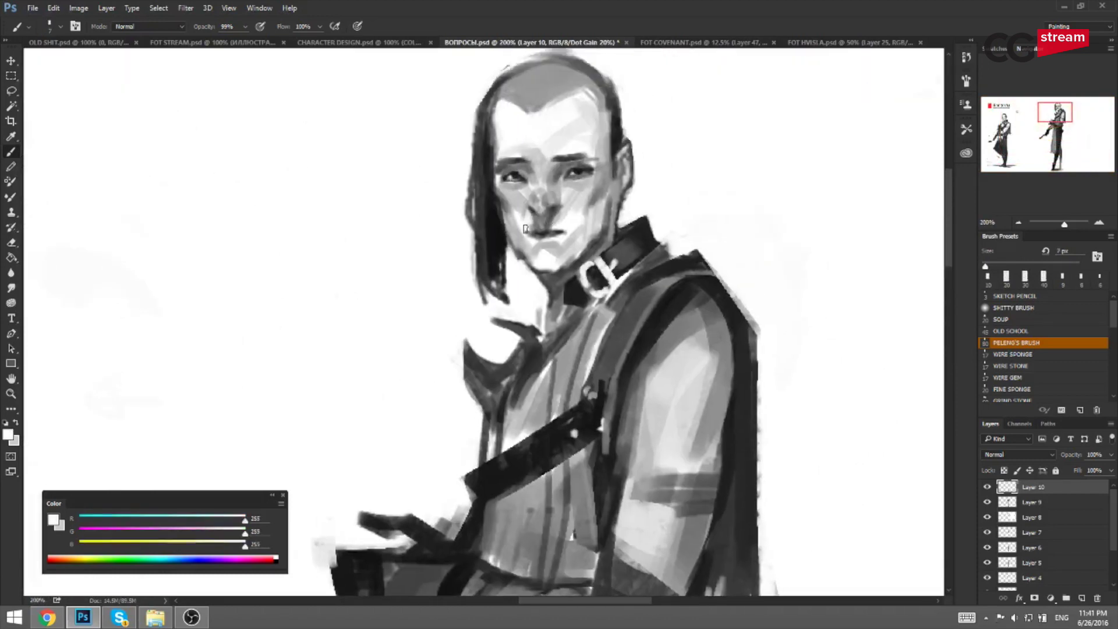
key(ctrl+minus)
key(ctrl+minus)
key(ctrl+minus)
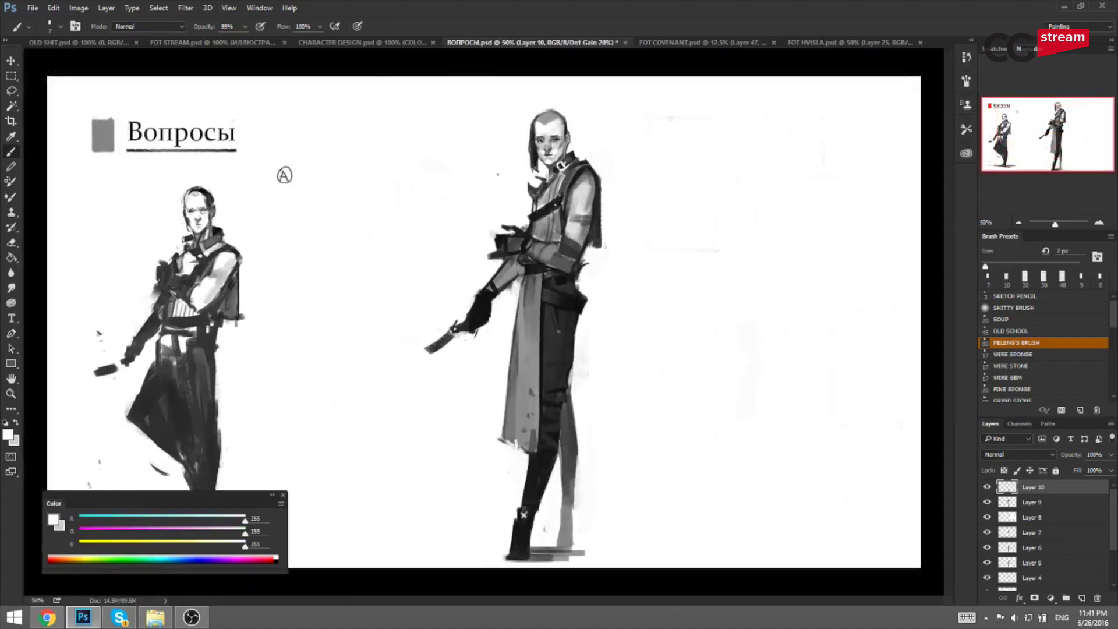
Touch up the eye and temple in sampled dark greys with a 7 px brush, and mirror the canvas.
key(ctrl+plus)
alt+click(525, 234)
key(bracketright)
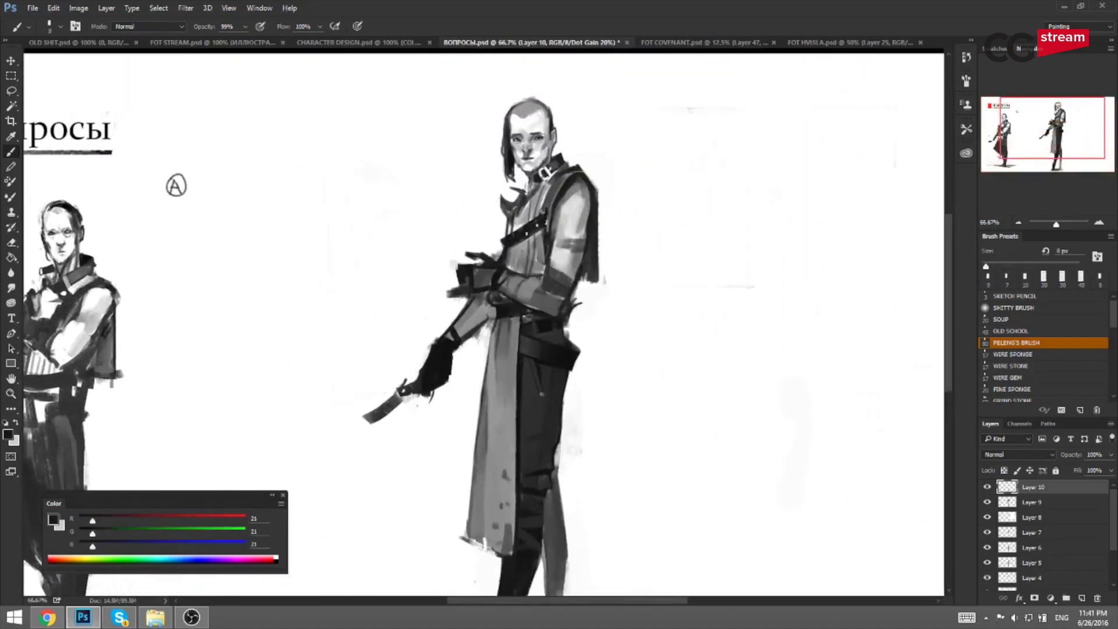
key(ctrl+plus)
key(x)
alt+click(573, 128)
key(bracketleft)
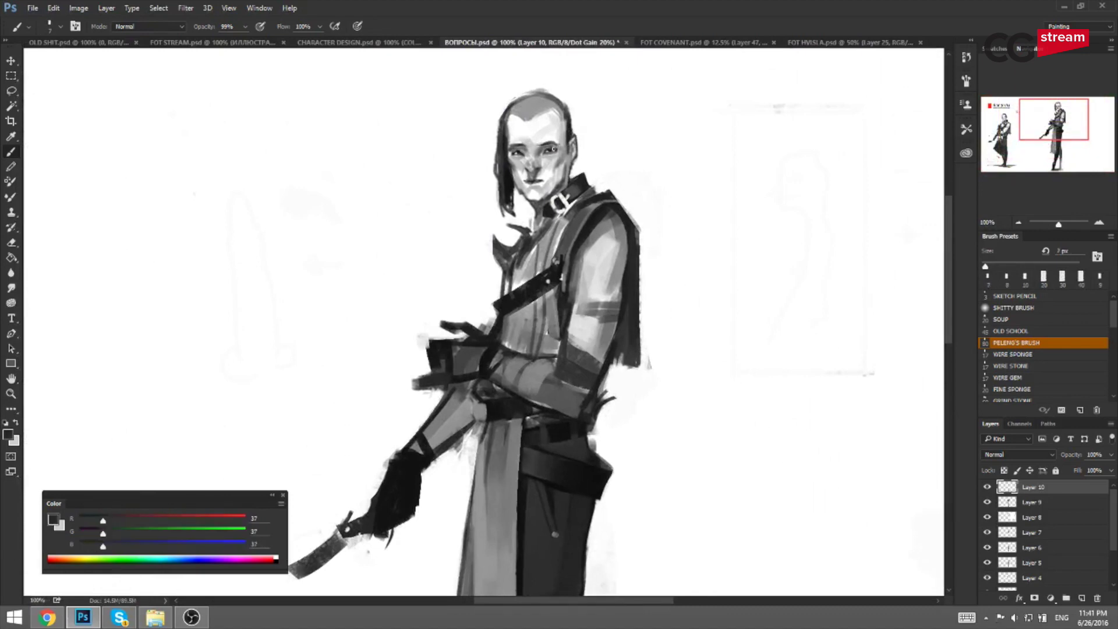
drag(558, 146, 581, 158)
key(ctrl+shift+h)
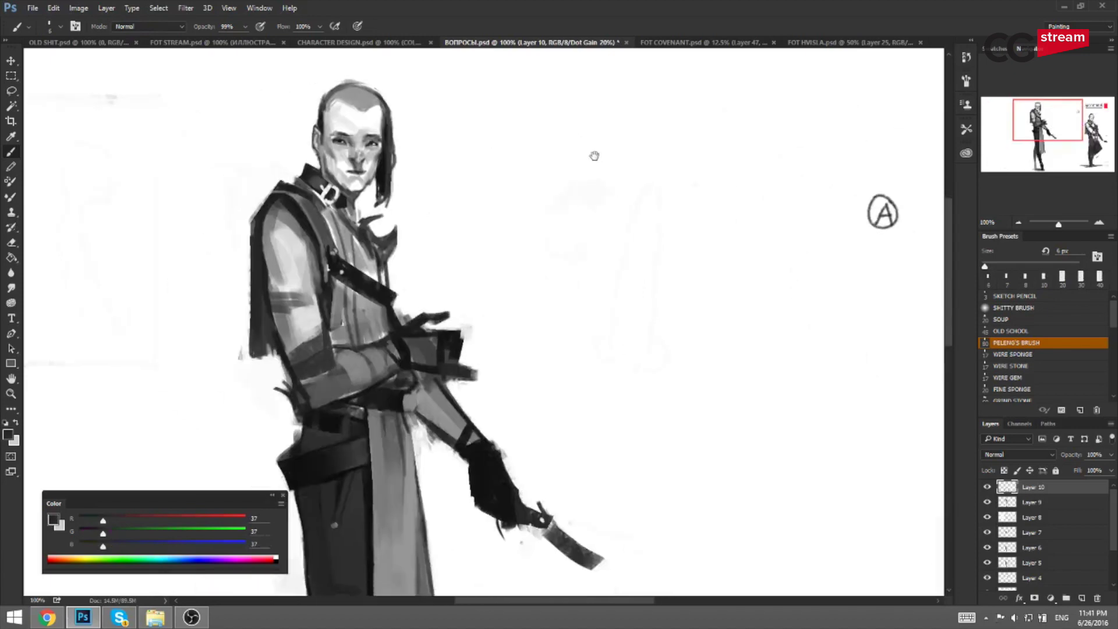
Retouch the mirrored face around the eyes and cheek with small strokes in sampled light, near-black and mid-grey tones.
drag(418, 145, 609, 135)
alt+click(543, 132)
alt+click(536, 137)
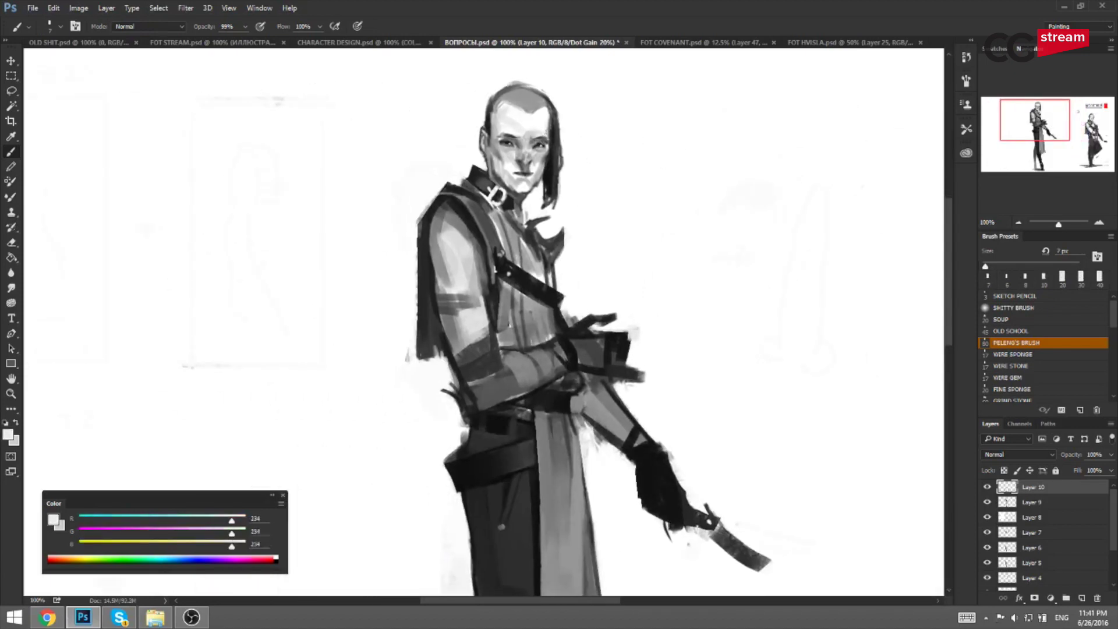
alt+click(554, 158)
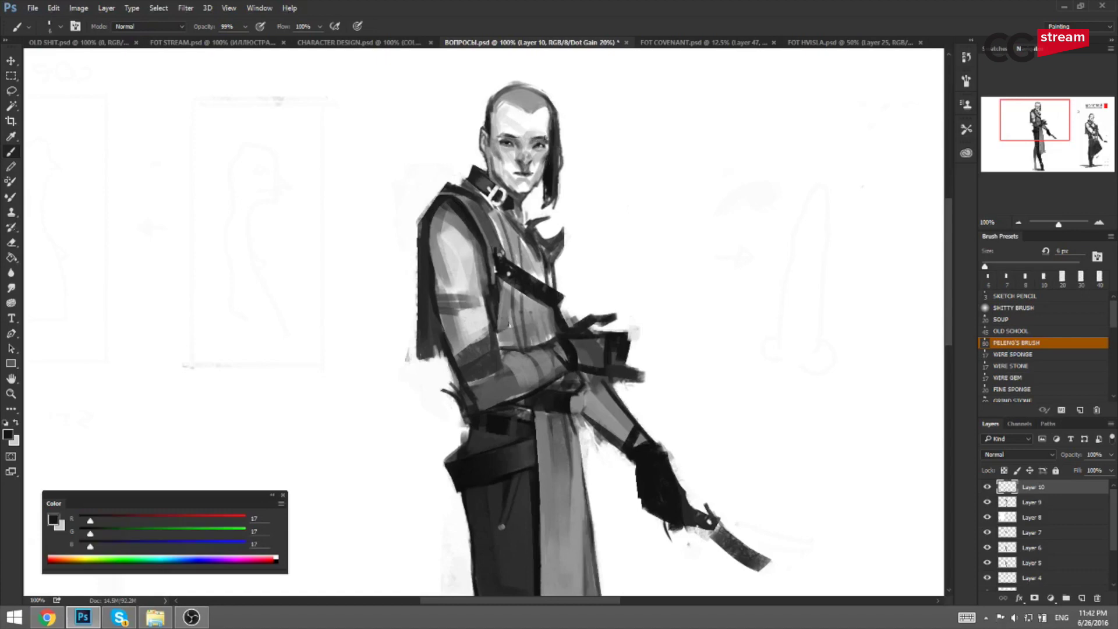
alt+click(501, 138)
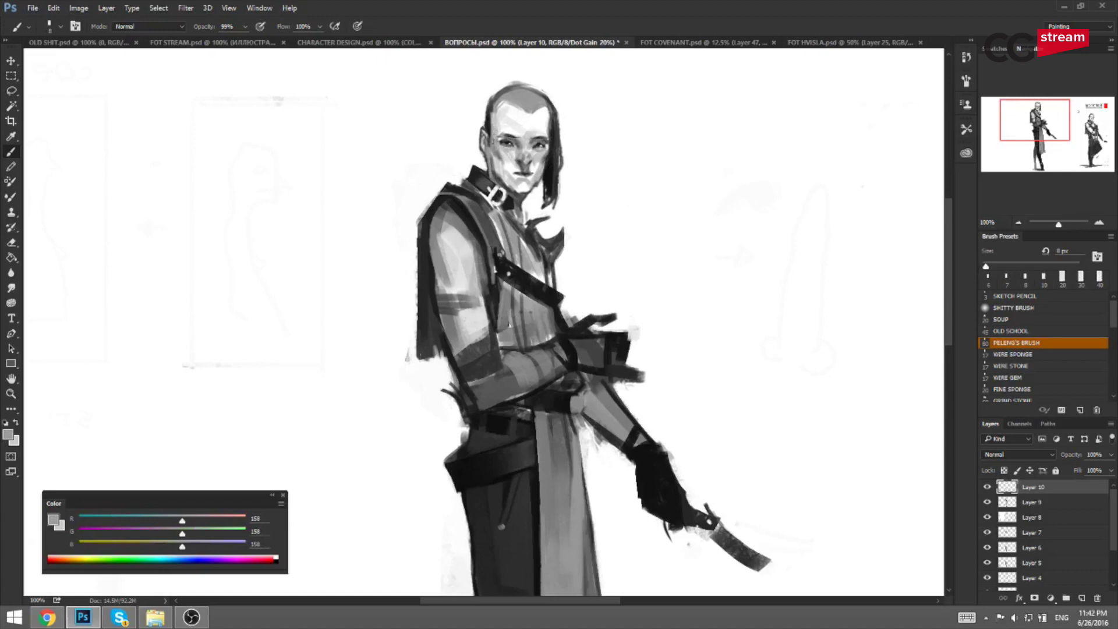
alt+click(499, 143)
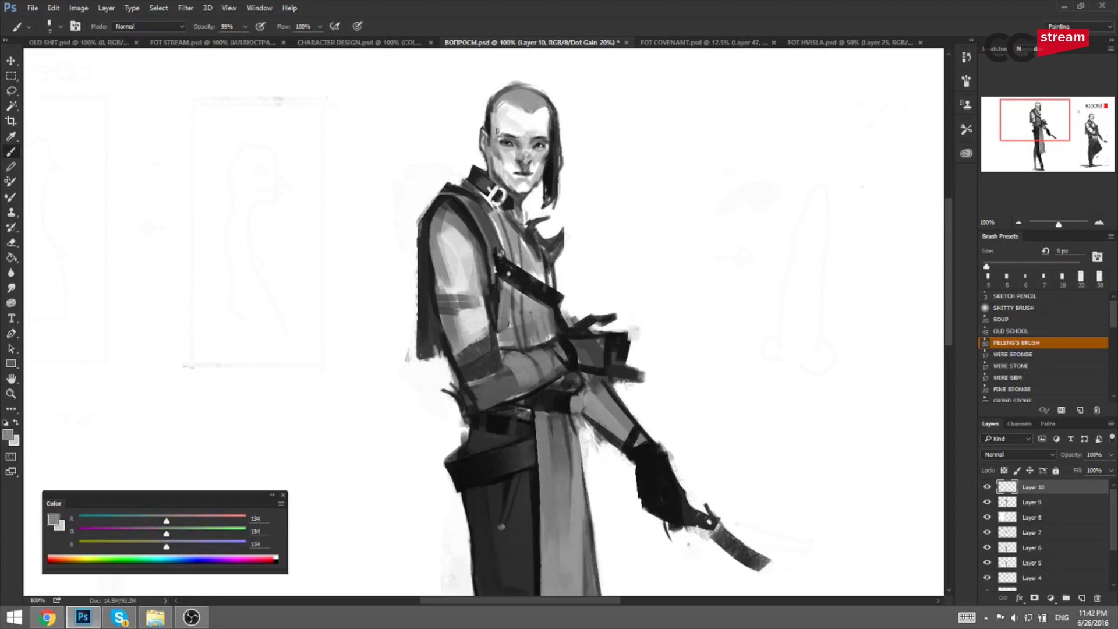
Unmirror the canvas and shade the temple beside the eye in sampled mid grey with a 25 px brush.
key(bracketright)
key(ctrl+shift+h)
drag(680, 161, 567, 168)
alt+click(699, 135)
key(bracketright)
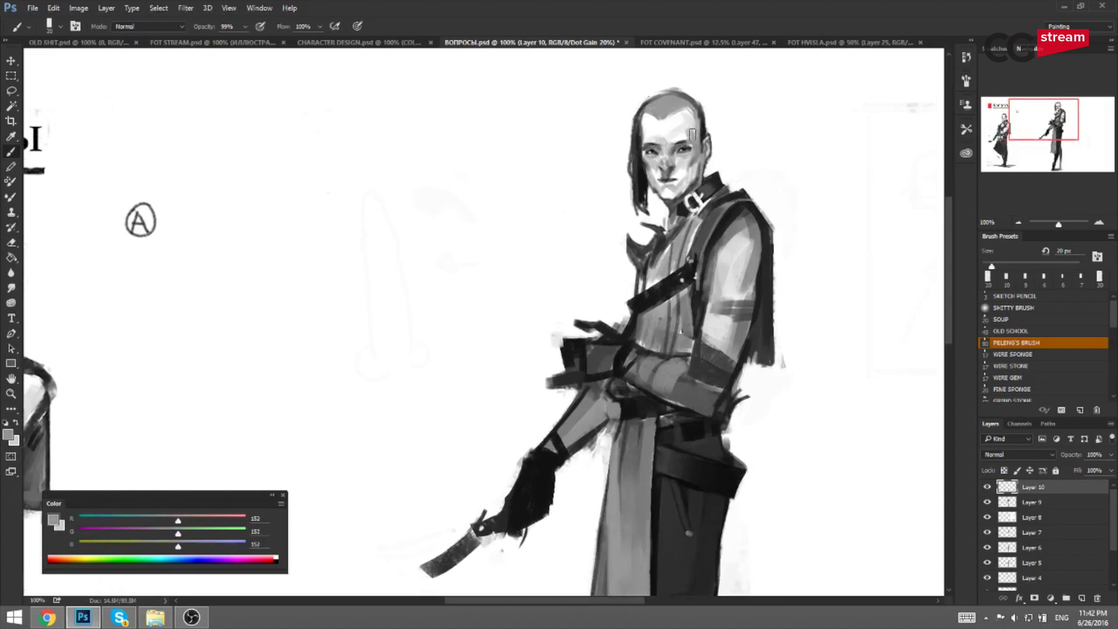
alt+click(694, 137)
key(bracketright)
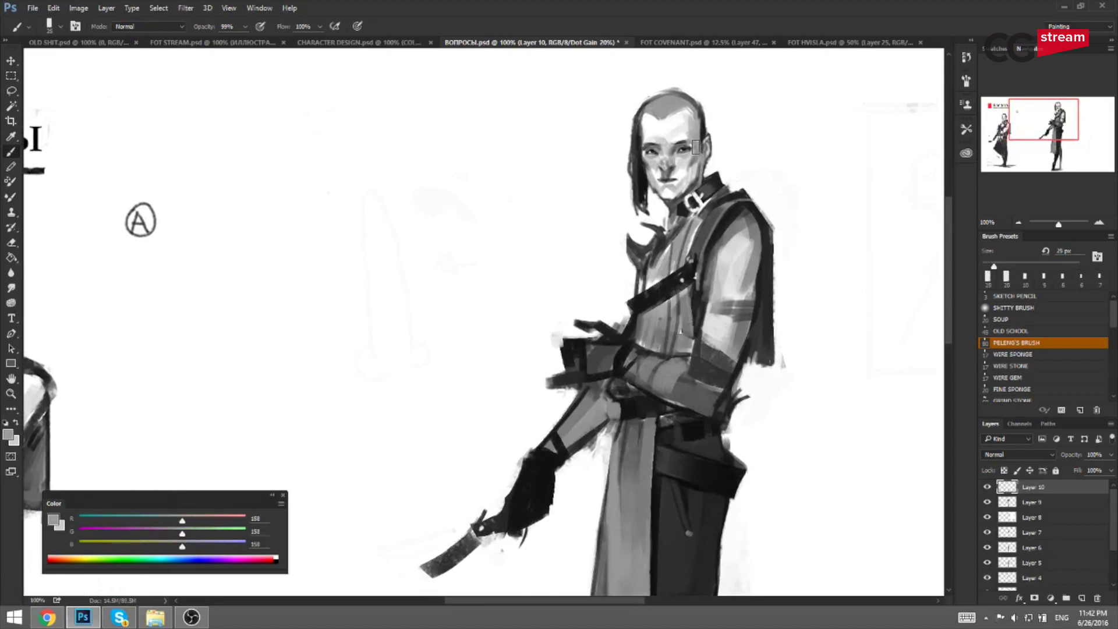
drag(701, 127, 702, 153)
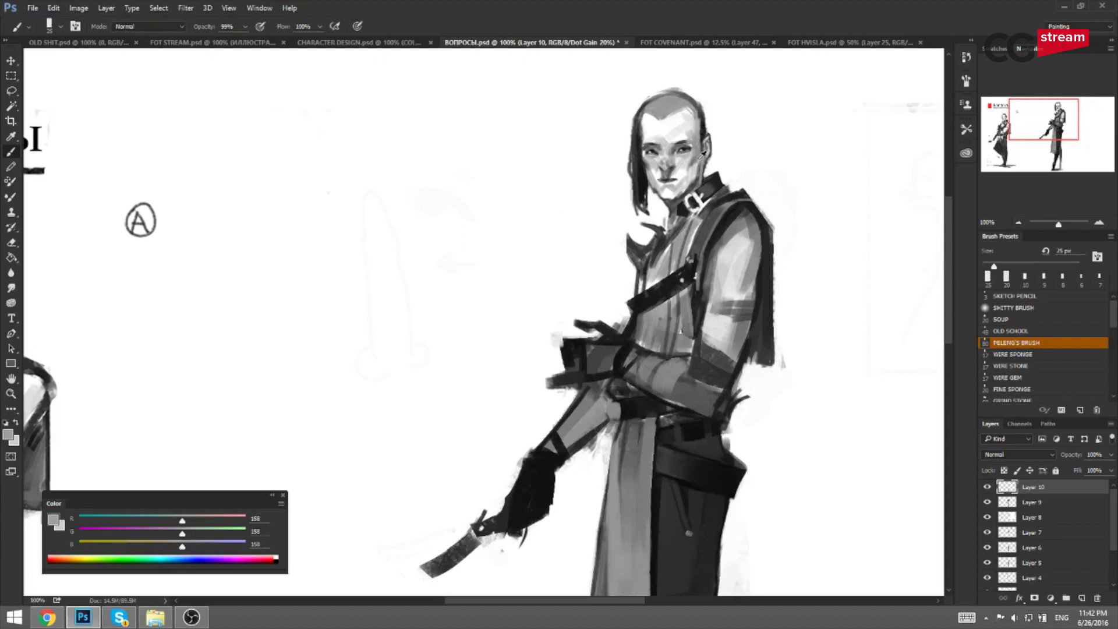
Brighten the forehead in sampled near-white with a much smaller brush.
alt+click(665, 115)
key(bracketleft)
key(bracketleft)
key(bracketleft)
key(bracketleft)
key(bracketleft)
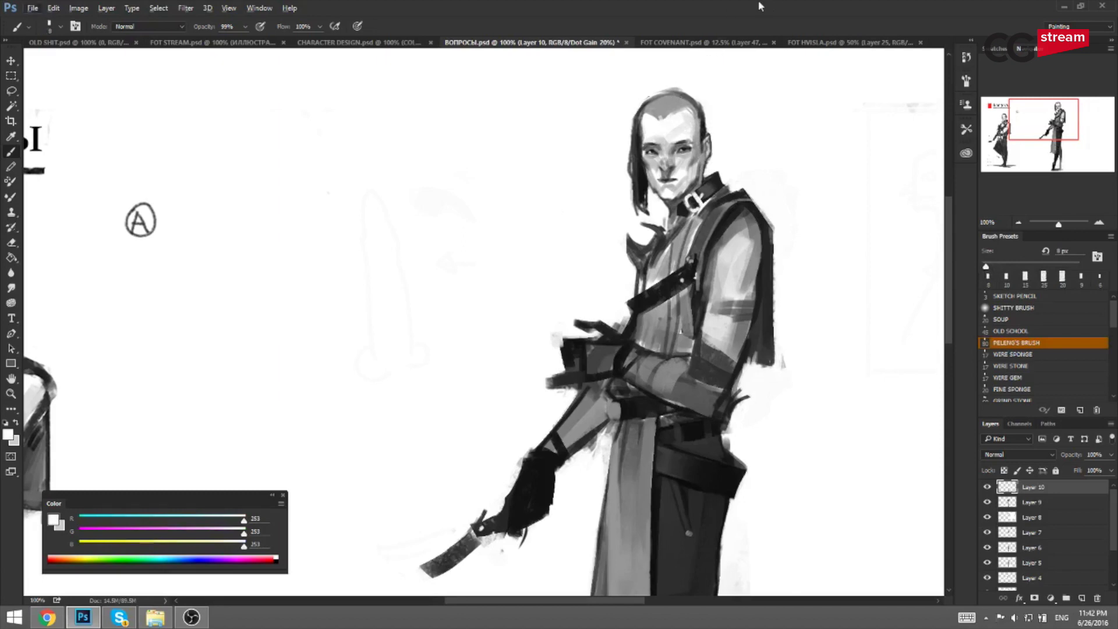
Clean the edge beneath the raised gloved hand in sampled white on the mirrored canvas, and unmirror it.
drag(547, 284, 581, 258)
key(ctrl+shift+h)
mouse_move(596, 357)
mouse_down()
mouse_move(628, 351)
mouse_move(597, 356)
mouse_up()
alt+click(606, 366)
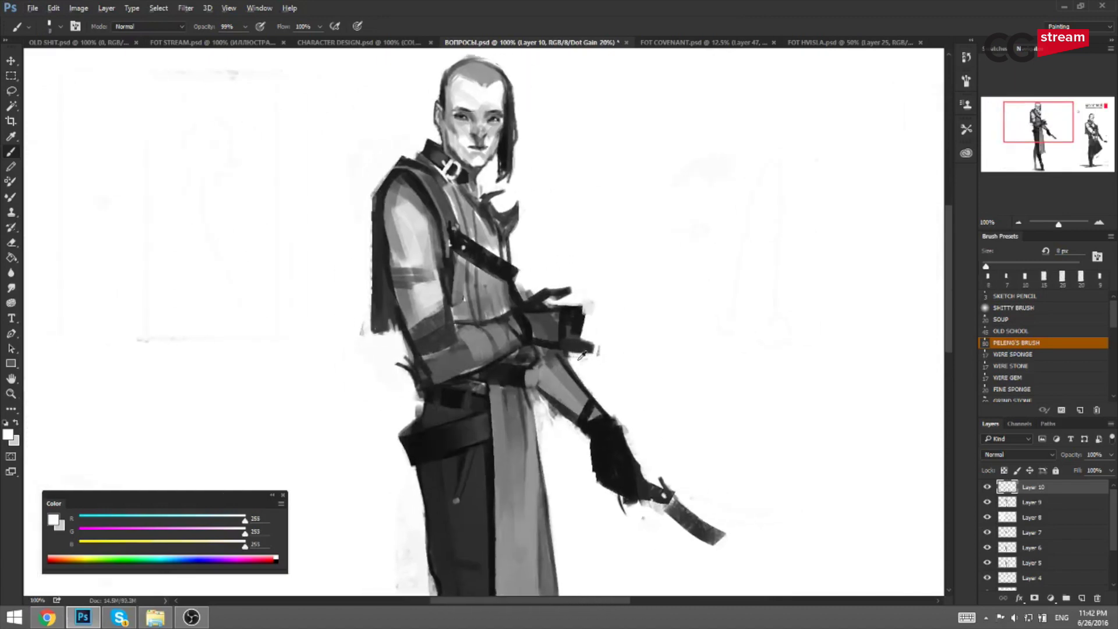
drag(565, 352, 569, 362)
key(ctrl+shift+h)
drag(694, 332, 590, 302)
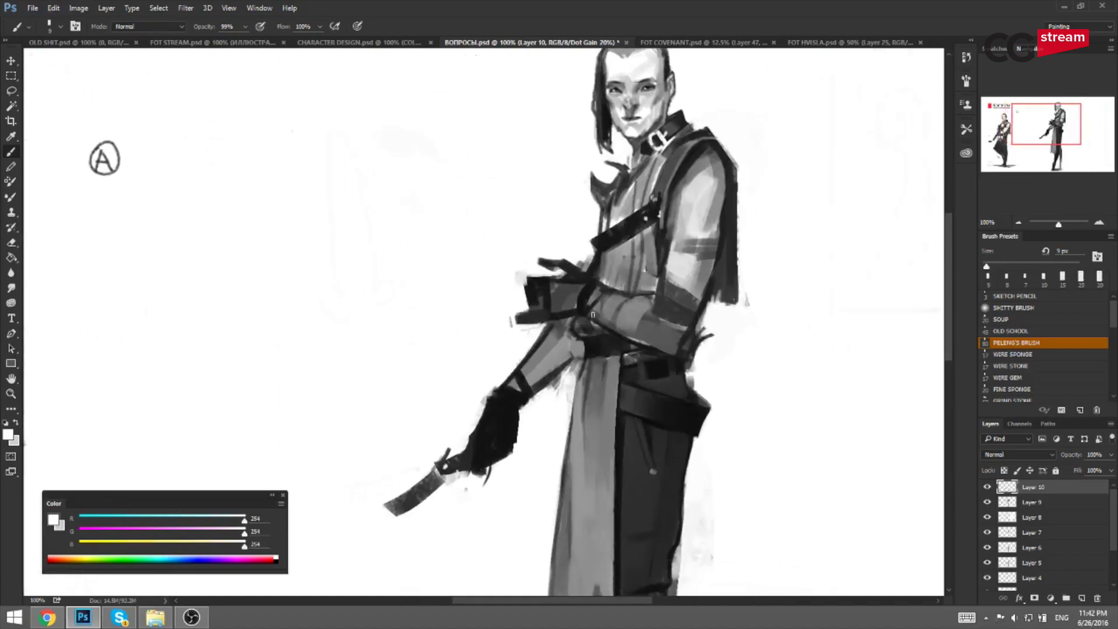
Darken the area below the raised hand's wrist in sampled near-black, undoing one stroke and repainting it with a 30 px brush.
alt+click(554, 332)
key(bracketleft)
key(bracketleft)
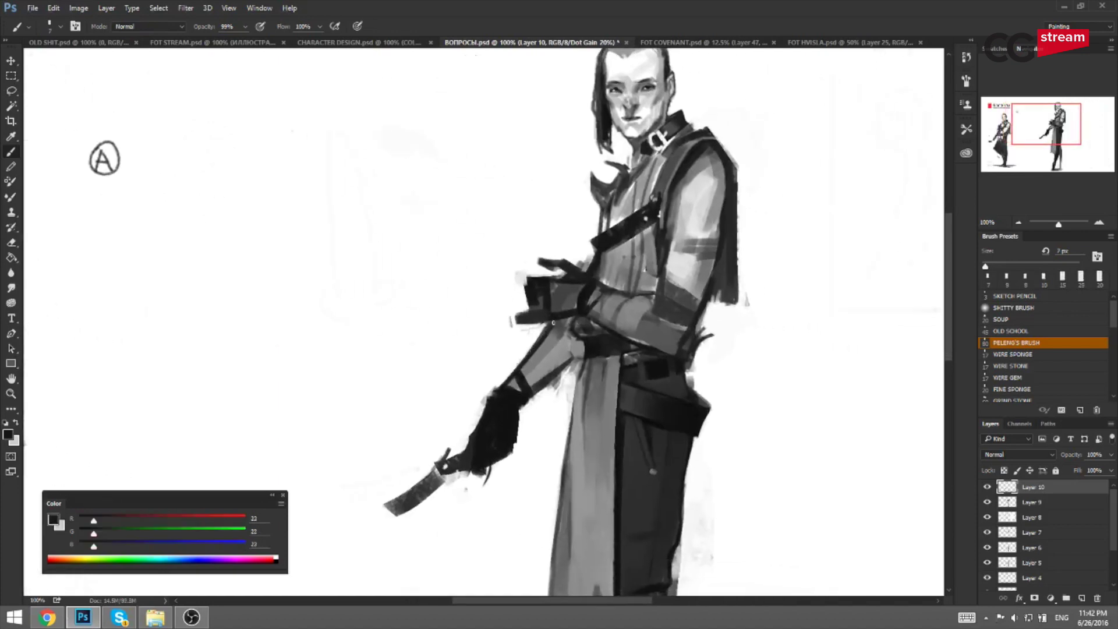
key(bracketright)
key(ctrl+z)
mouse_move(552, 337)
mouse_down()
mouse_move(544, 373)
mouse_move(561, 326)
mouse_move(570, 331)
mouse_up()
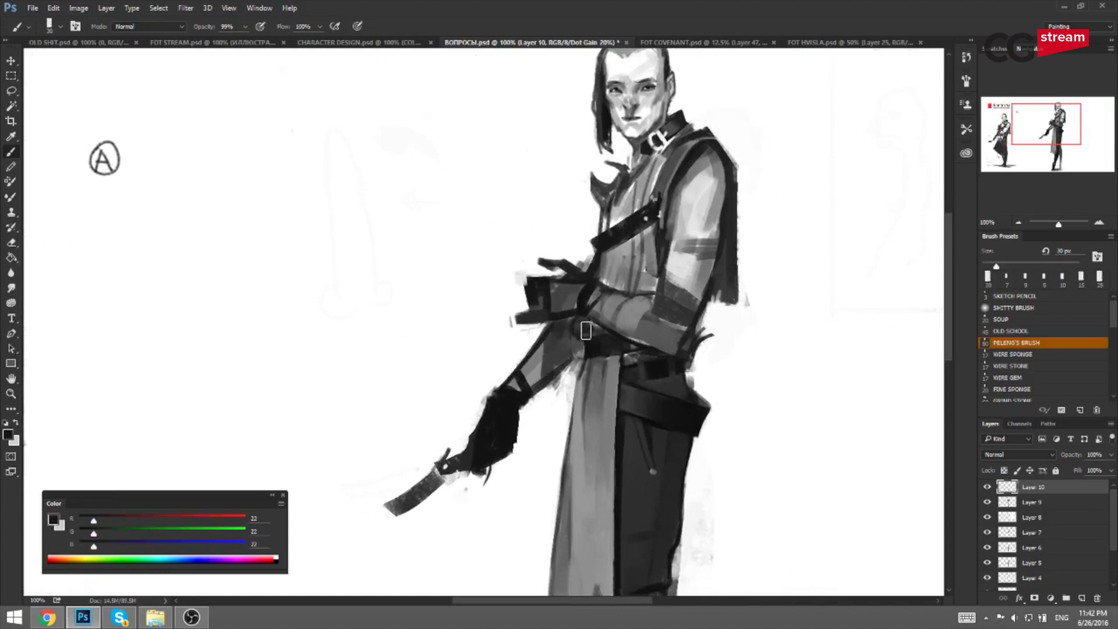
Clean the outer edge of the lowered forearm in white with a 20 px brush on the mirrored canvas, and unmirror it.
key(ctrl+minus)
key(h)
drag(624, 320, 598, 302)
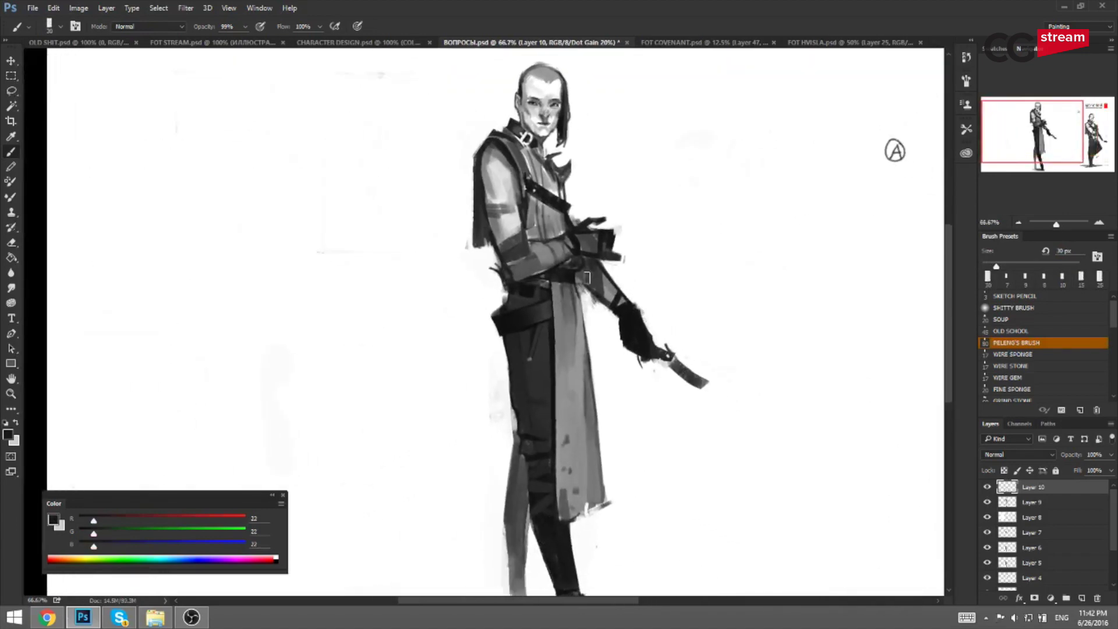
key(x)
key(bracketleft)
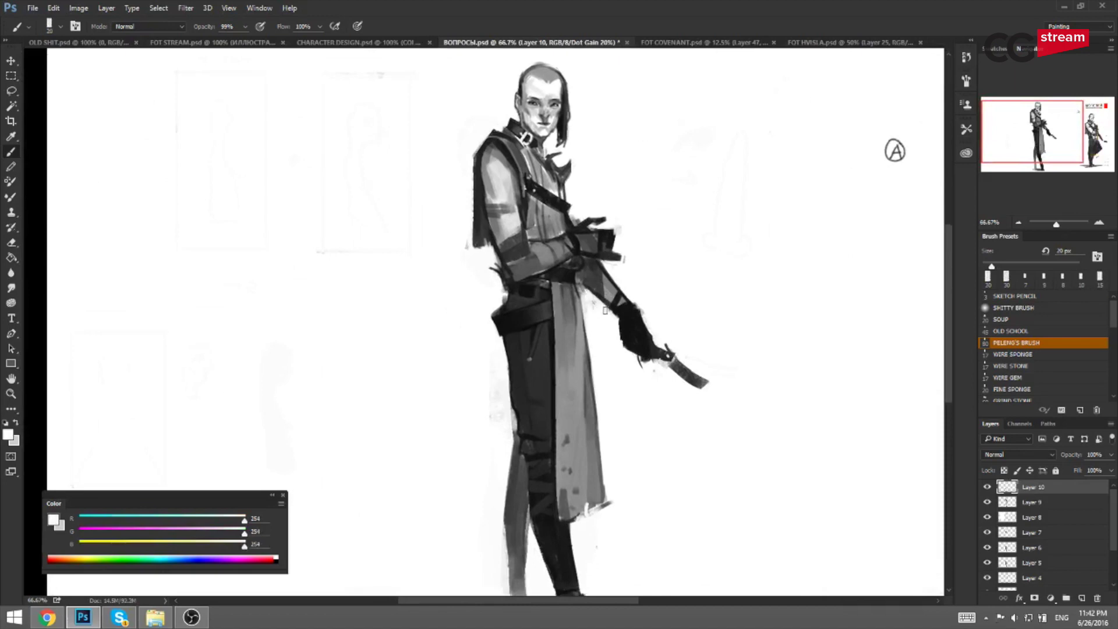
key(h)
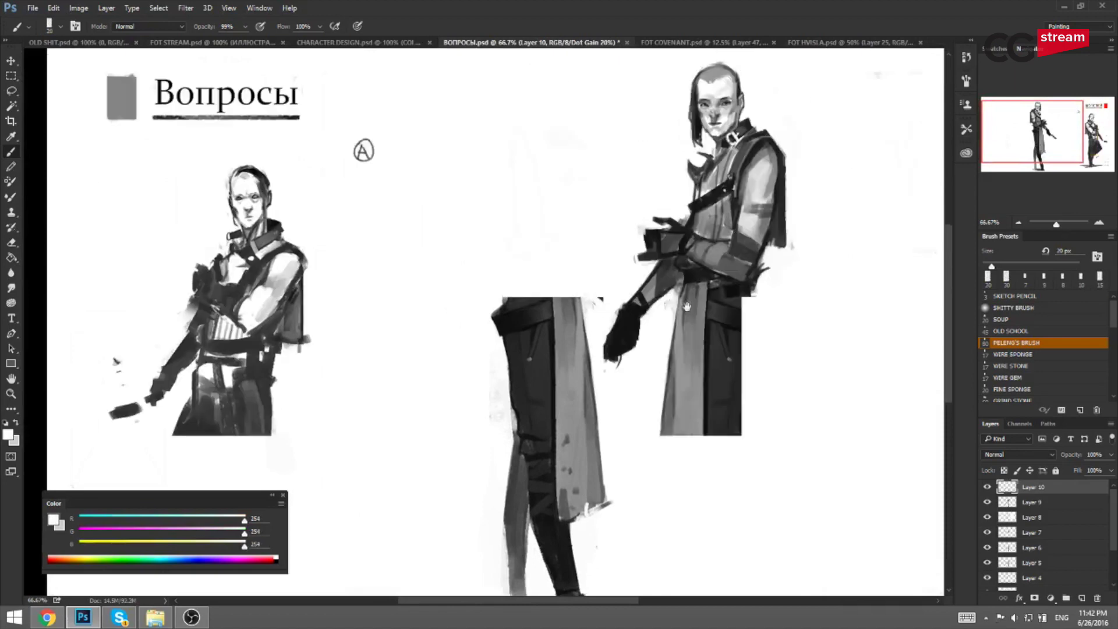
Trim the lowered glove's fingers around the knife handle in sampled near-white tones.
alt+click(490, 322)
alt+click(483, 330)
key(bracketleft)
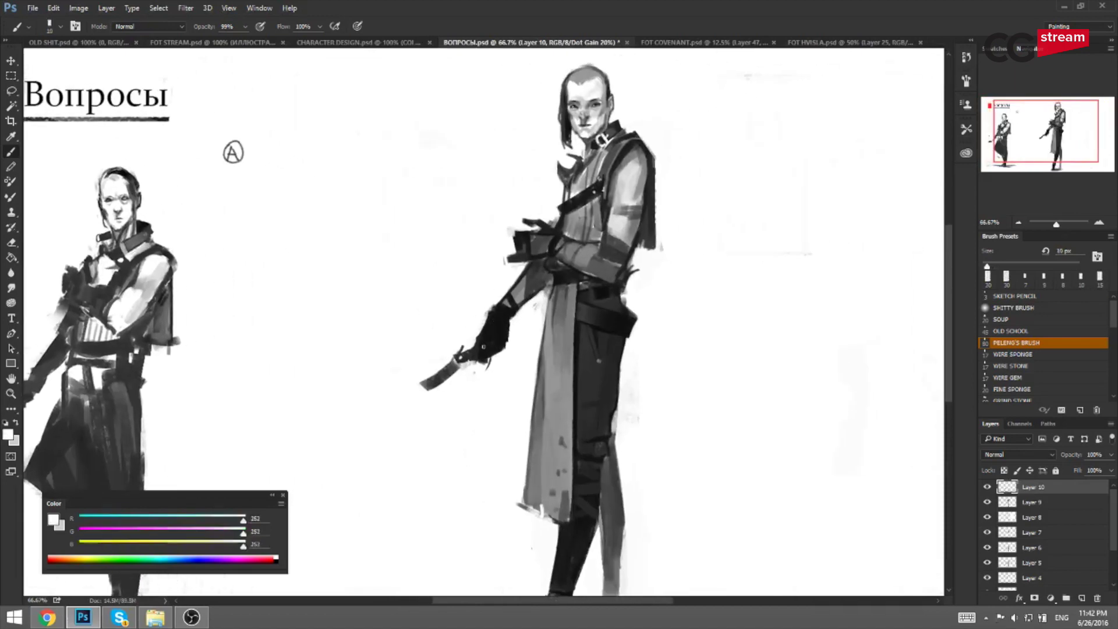
alt+click(488, 348)
key(bracketright)
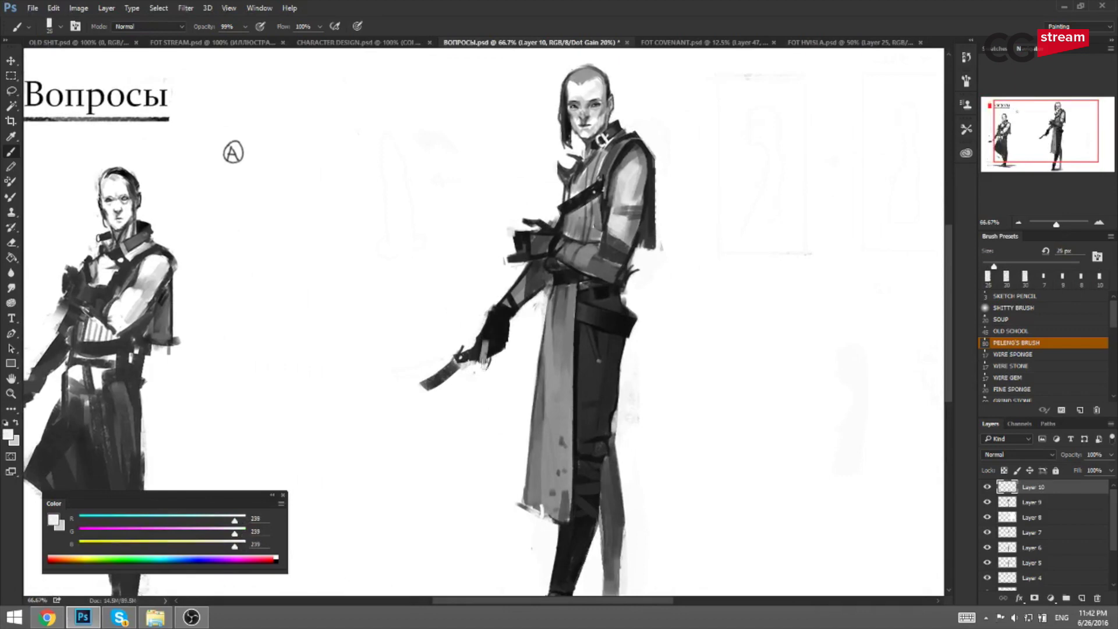
Paint the lowered glove's fingers in sampled dark grey (RGB 60), enlarging the brush to 25 px.
alt+click(484, 352)
key(bracketleft)
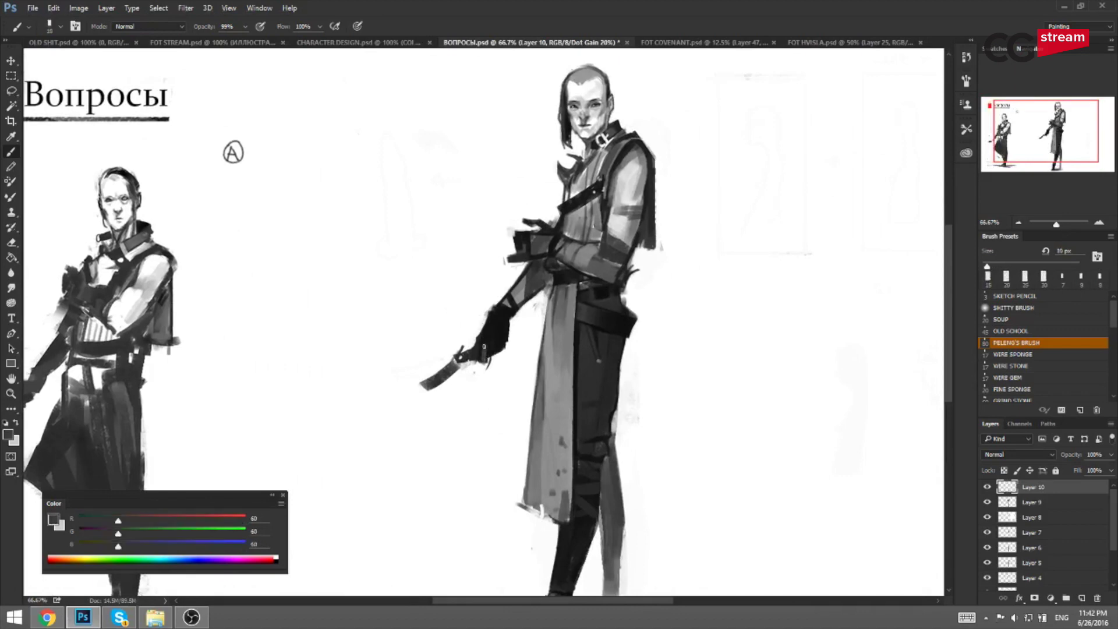
key(bracketright)
key(bracketright)
key(bracketright)
mouse_move(495, 345)
mouse_down()
mouse_move(496, 355)
mouse_move(499, 345)
mouse_up()
key(bracketleft)
key(bracketright)
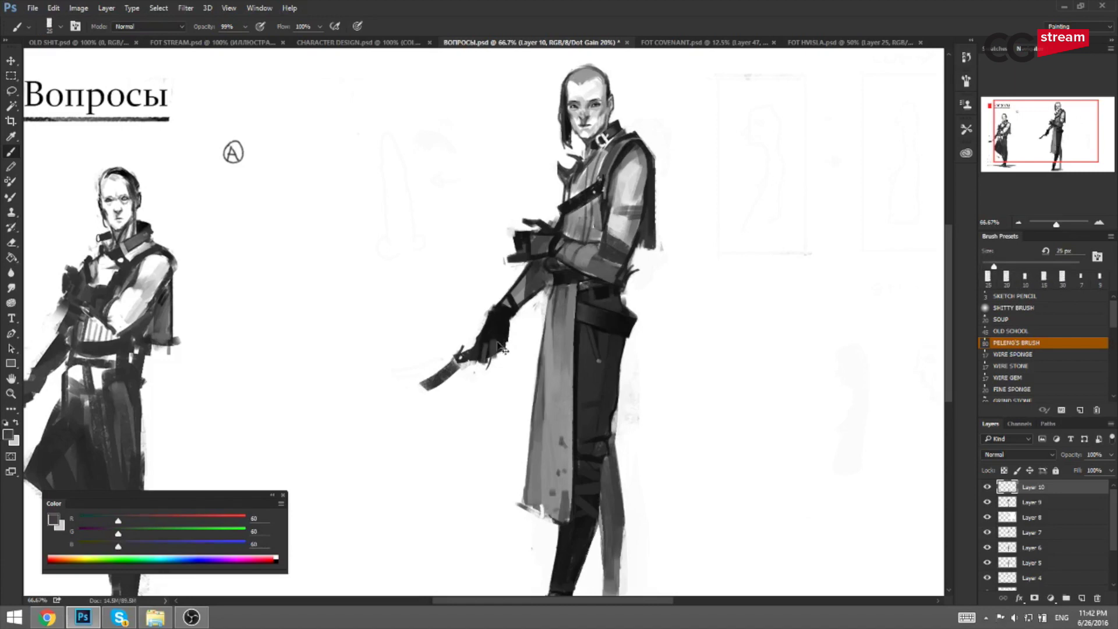
Mirror the canvas, retouch the raised hand in a sampled tone with a smaller brush, and save the document.
key(ctrl+shift+h)
mouse_move(473, 221)
mouse_down()
mouse_move(513, 217)
mouse_move(493, 224)
mouse_up()
alt+click(486, 224)
key(bracketleft)
key(bracketleft)
key(bracketleft)
key(ctrl+s)
Clean the cape's outline above the shoulder in sampled white with a 15 px and larger brush, and unmirror the canvas.
alt+click(390, 125)
key(bracketright)
drag(394, 128, 377, 151)
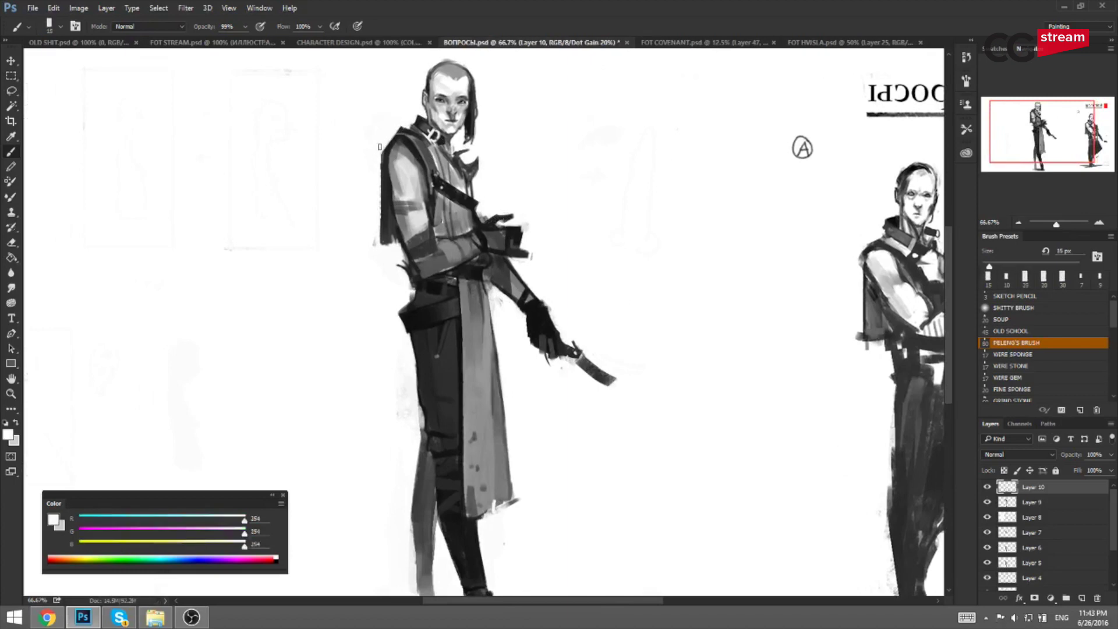
key(x)
key(x)
key(bracketright)
drag(395, 126, 411, 131)
drag(540, 185, 510, 188)
key(ctrl+shift+h)
Mirror the canvas and repaint the wide hip belt in sampled dark grey (RGB 42) with a 20 px brush.
key(x)
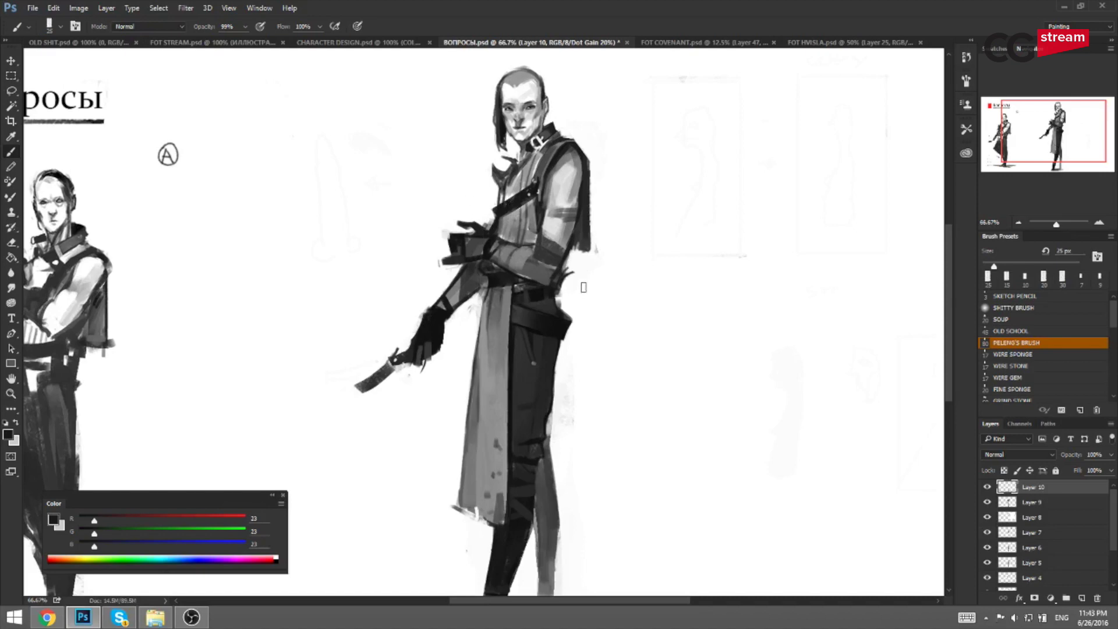
key(ctrl+shift+h)
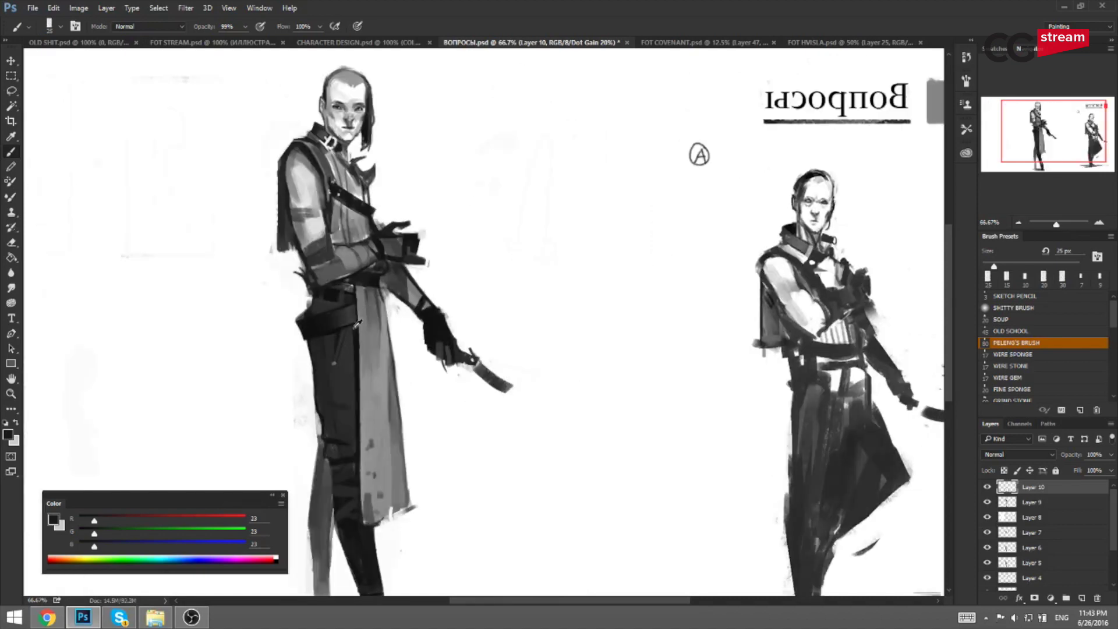
alt+click(328, 304)
key(bracketleft)
key(bracketright)
drag(311, 316, 349, 309)
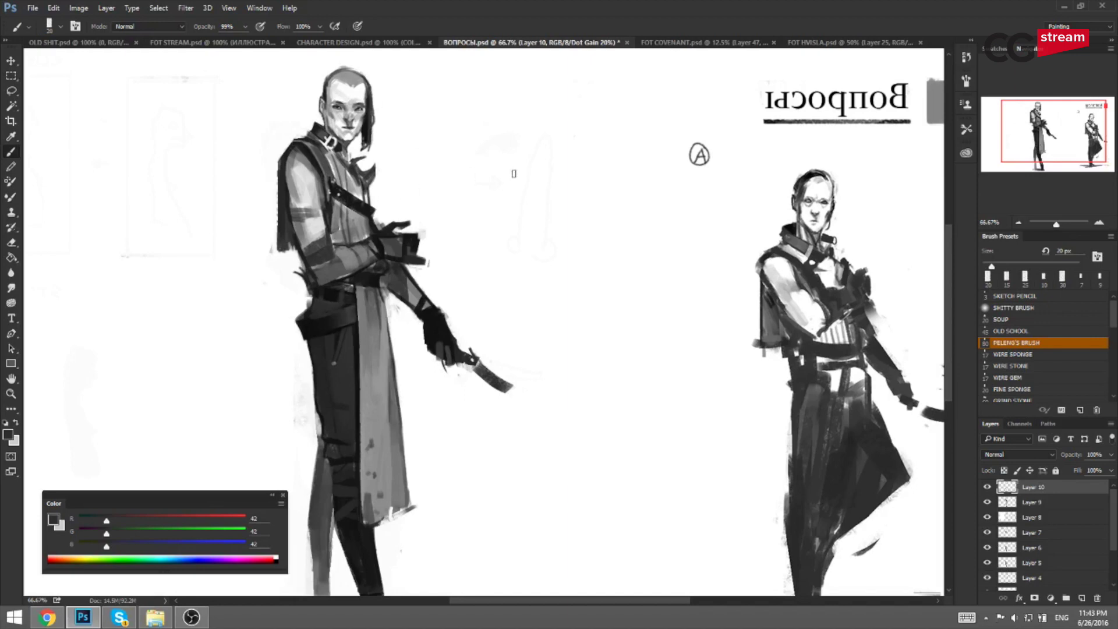
Unmirror the canvas and retouch the forehead in sampled light tones, shrinking the brush.
key(ctrl+shift+h)
drag(609, 173, 560, 180)
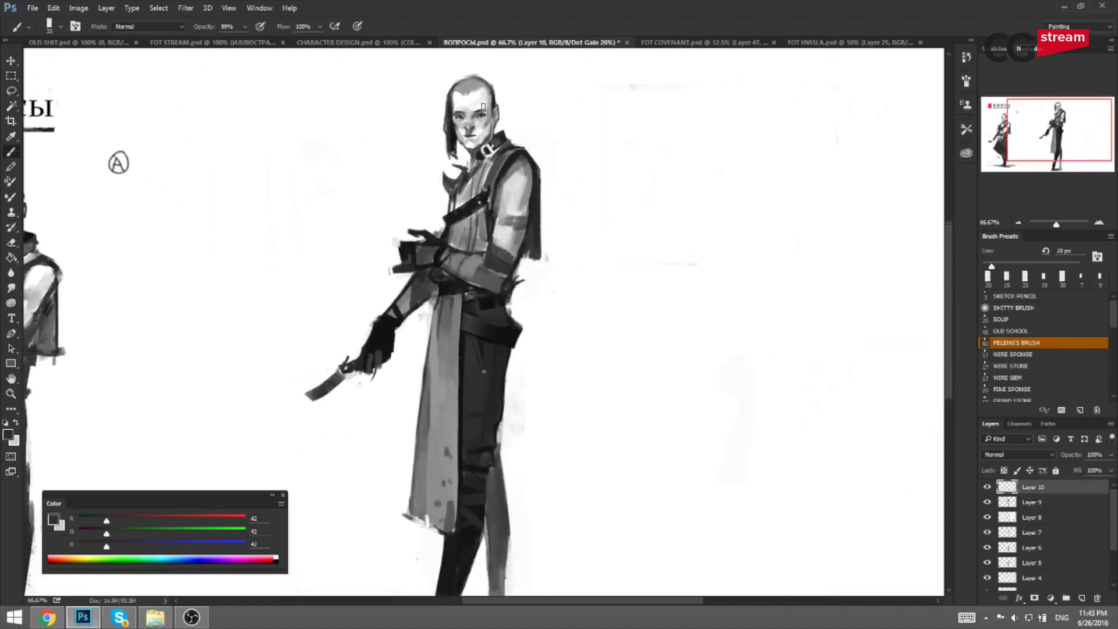
alt+click(468, 107)
key(ctrl+plus)
drag(485, 106, 496, 270)
alt+click(477, 153)
key(bracketright)
key(bracketleft)
key(bracketleft)
key(bracketleft)
key(bracketleft)
key(bracketleft)
Brighten the brow area and trim the hair edge in sampled white with a 10 px brush.
alt+click(465, 141)
alt+click(471, 158)
key(bracketright)
drag(447, 131, 436, 153)
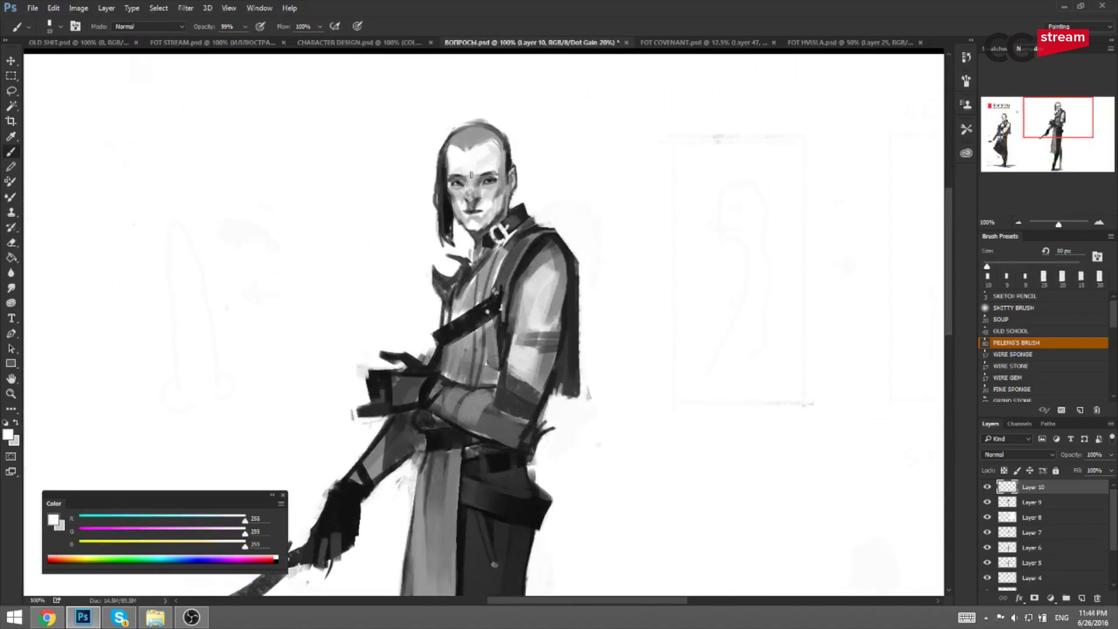
Mirror the canvas and clean the outline of the head and ear in white, reducing the brush from 20 px to 7 px.
key(ctrl+shift+h)
drag(302, 140, 522, 122)
key(bracketright)
key(bracketright)
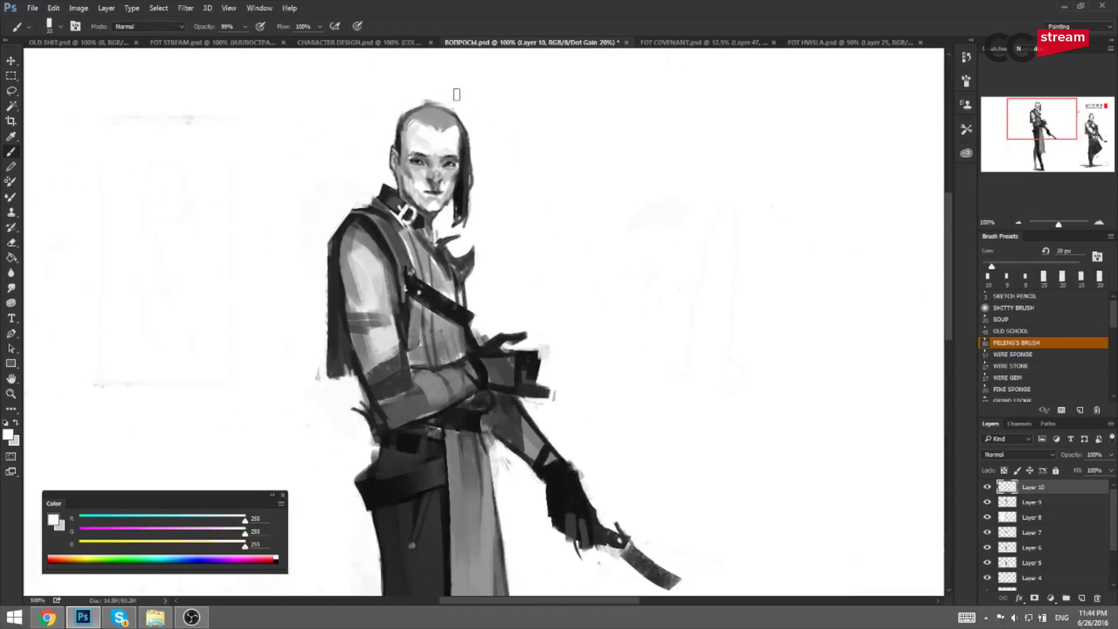
alt+click(388, 145)
alt+click(387, 145)
key(bracketleft)
key(bracketleft)
key(bracketleft)
key(bracketleft)
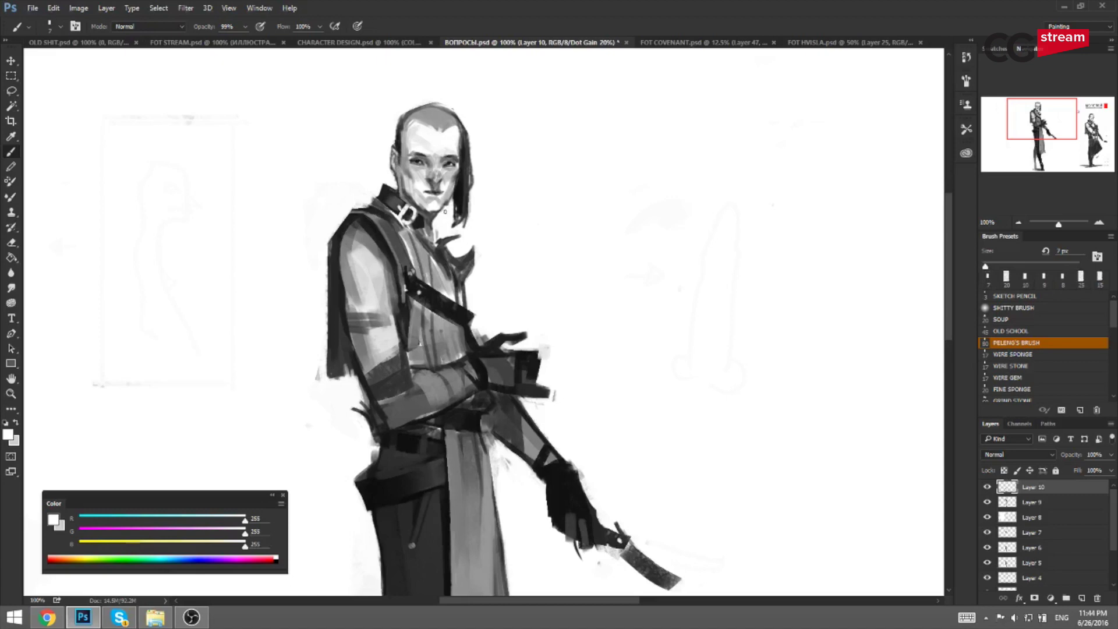
Touch up the jaw beside the hair in sampled mid grey (RGB 96), and unmirror the canvas.
alt+click(449, 189)
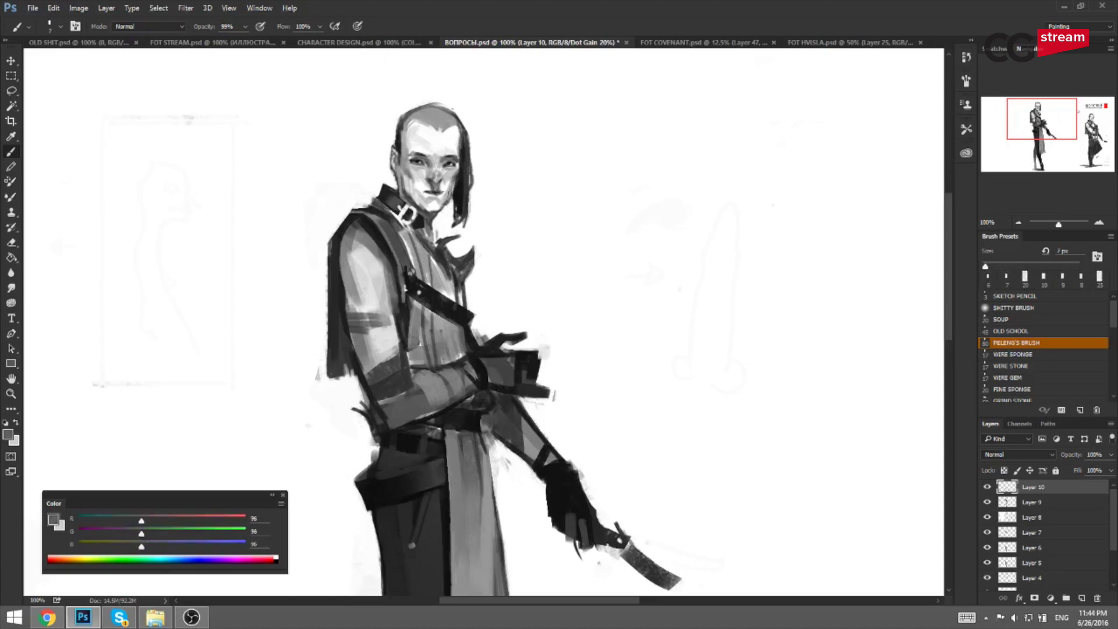
key(bracketright)
key(ctrl+shift+h)
drag(715, 188, 533, 183)
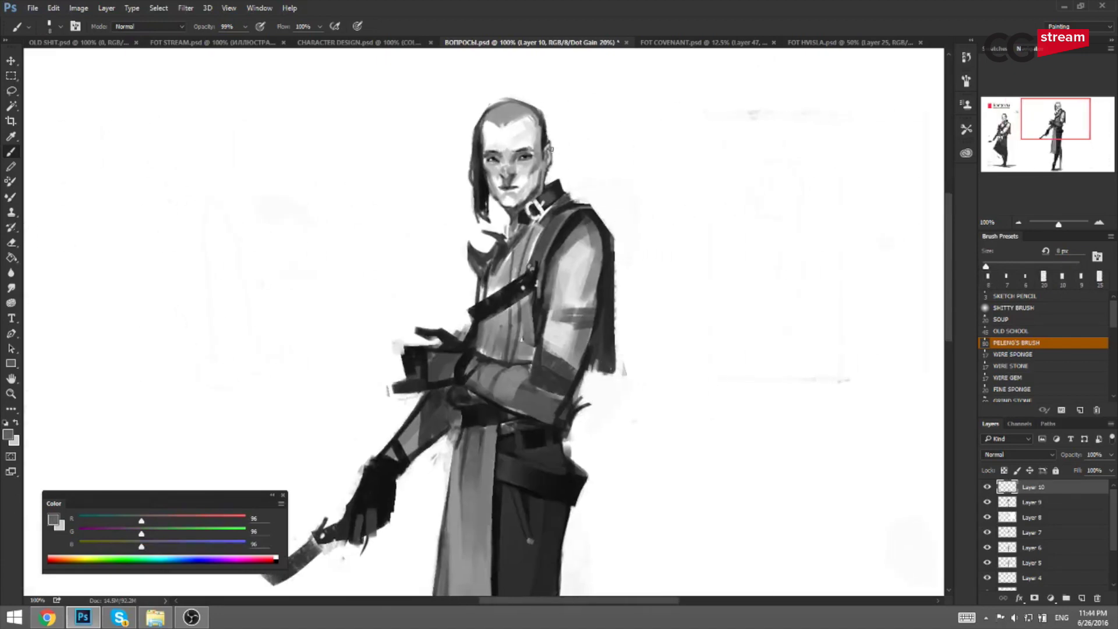
Refine the mouth and lower cheek with a fine brush in sampled greys, down to dark grey (RGB 66).
alt+click(524, 184)
key(bracketright)
alt+click(515, 181)
key(bracketleft)
key(bracketleft)
key(bracketleft)
key(bracketleft)
alt+click(519, 182)
alt+click(515, 187)
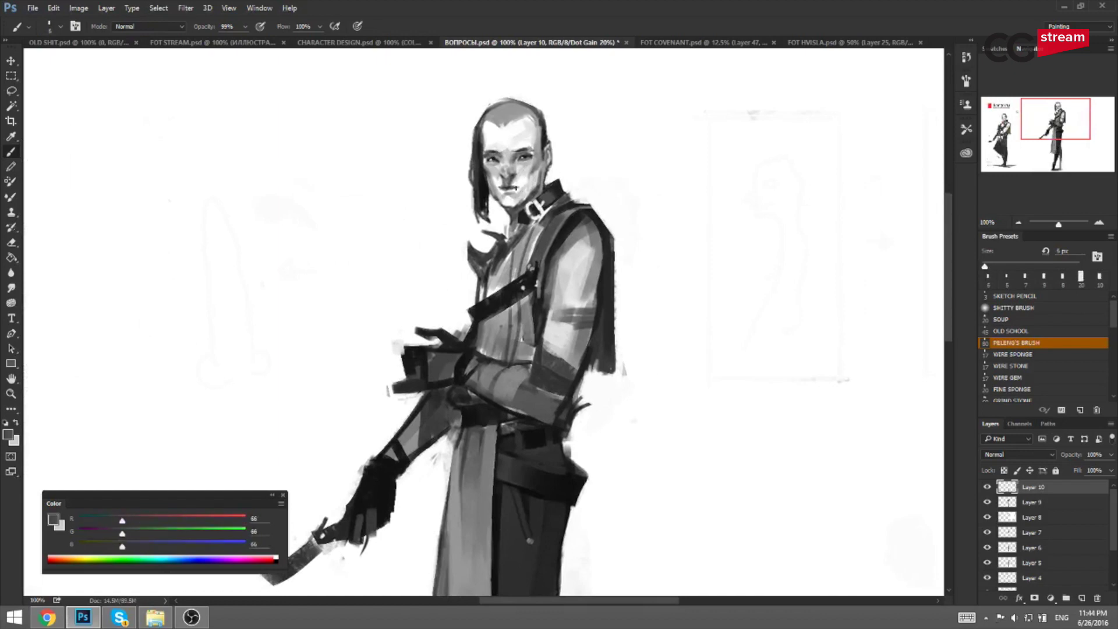
Touch up the collar and shoulder strap in sampled greys, adjusting the brush down to a fine size.
scroll(520, 187, down, 1)
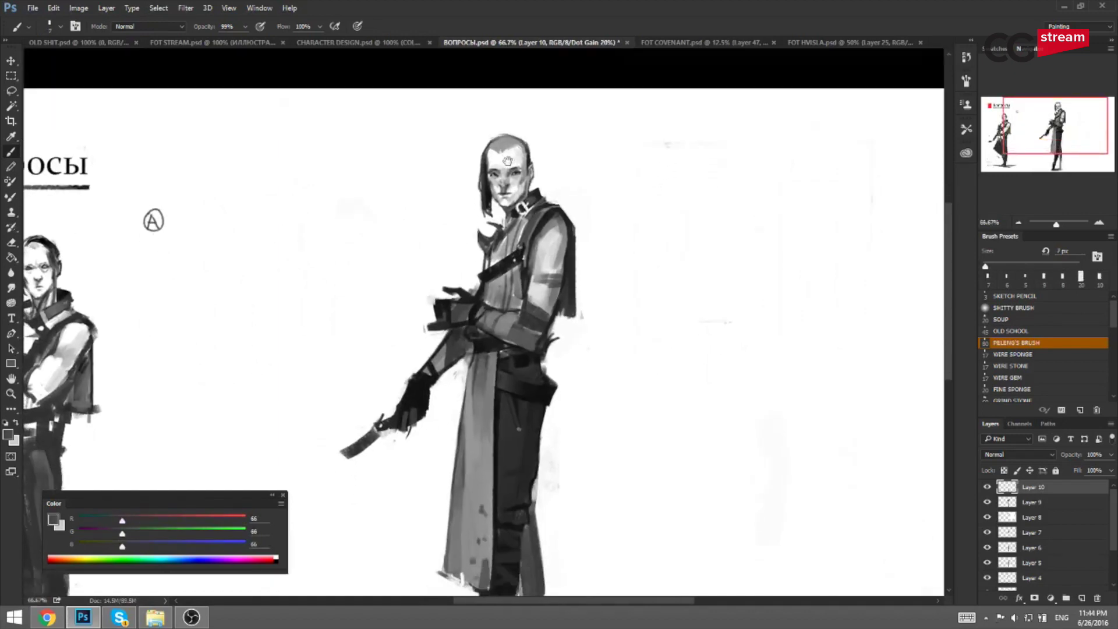
alt+click(535, 211)
key(bracketright)
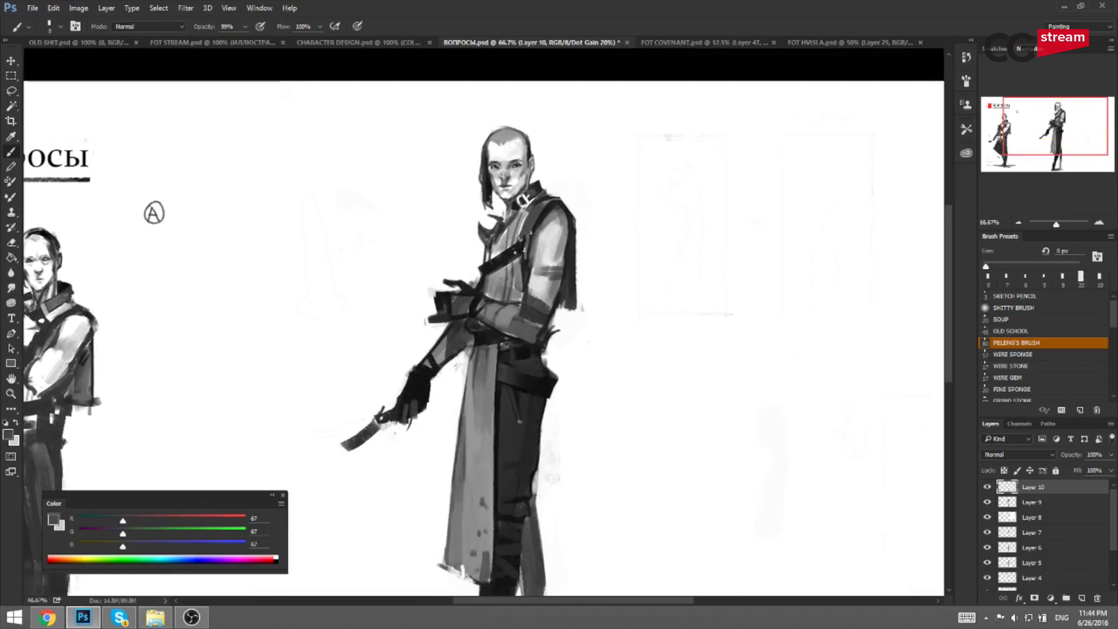
alt+click(548, 204)
key(bracketleft)
key(bracketleft)
drag(544, 207, 530, 237)
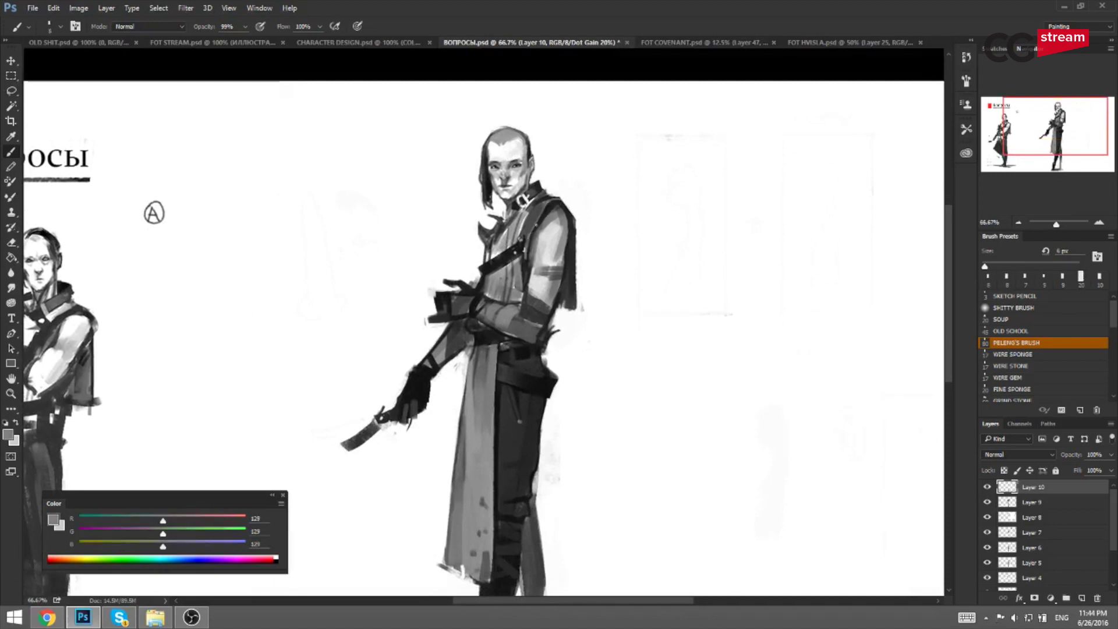
Check the whole figure in a mirrored view and restore the original orientation.
key(ctrl+shift+h)
drag(422, 216, 530, 176)
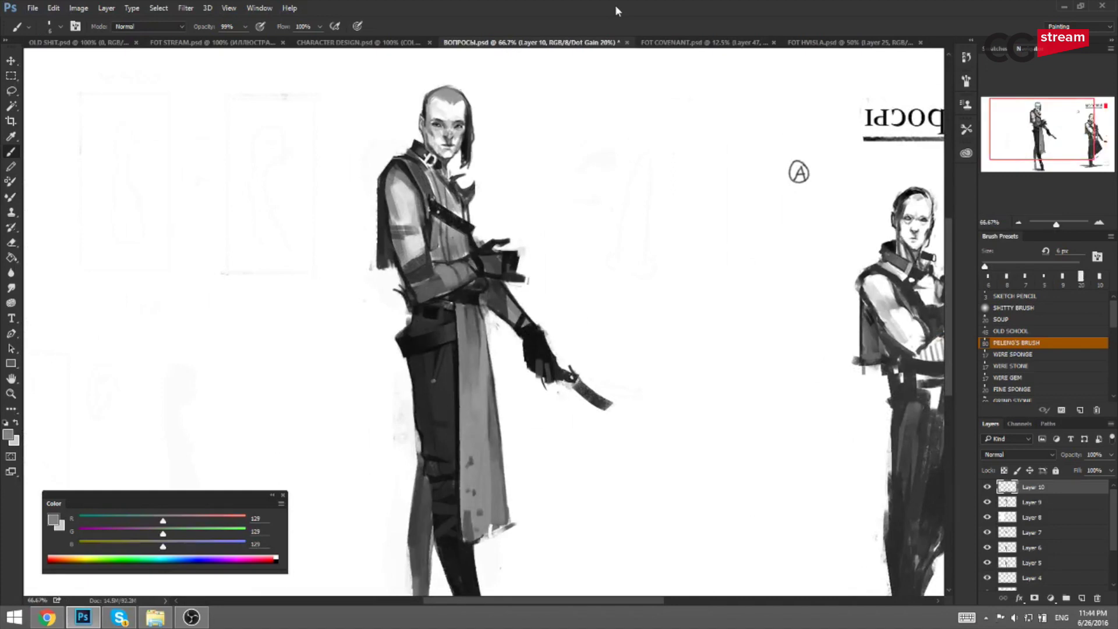
mouse_move(606, 218)
mouse_down()
mouse_move(548, 213)
mouse_move(605, 210)
mouse_up()
key(ctrl+shift+h)
Clean the figure's outline in sampled white with the brush enlarged to 45 px, comparing before and after the stroke.
alt+click(623, 133)
key(bracketright)
key(bracketright)
key(bracketright)
key(bracketright)
key(bracketright)
key(bracketright)
key(bracketright)
key(bracketright)
key(bracketright)
key(bracketright)
key(bracketright)
key(ctrl+z)
key(ctrl+z)
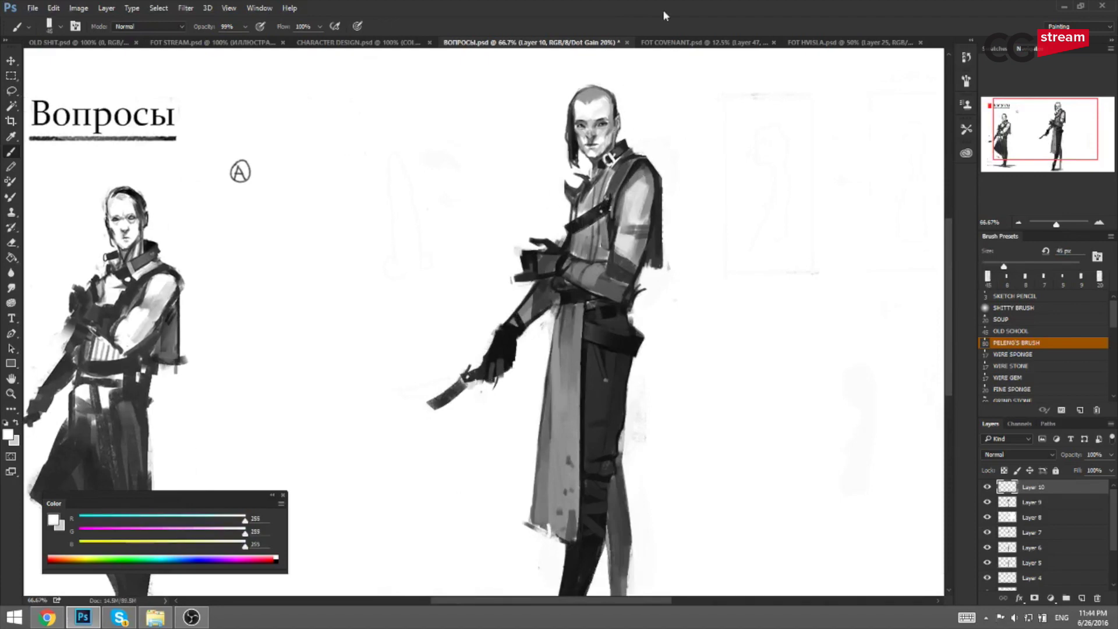
Shade the top of the hanging cloth below the belt in sampled dark grey (RGB 60) and mirror the canvas.
alt+click(566, 331)
key(bracketleft)
key(bracketleft)
alt+click(567, 322)
alt+click(567, 322)
key(bracketright)
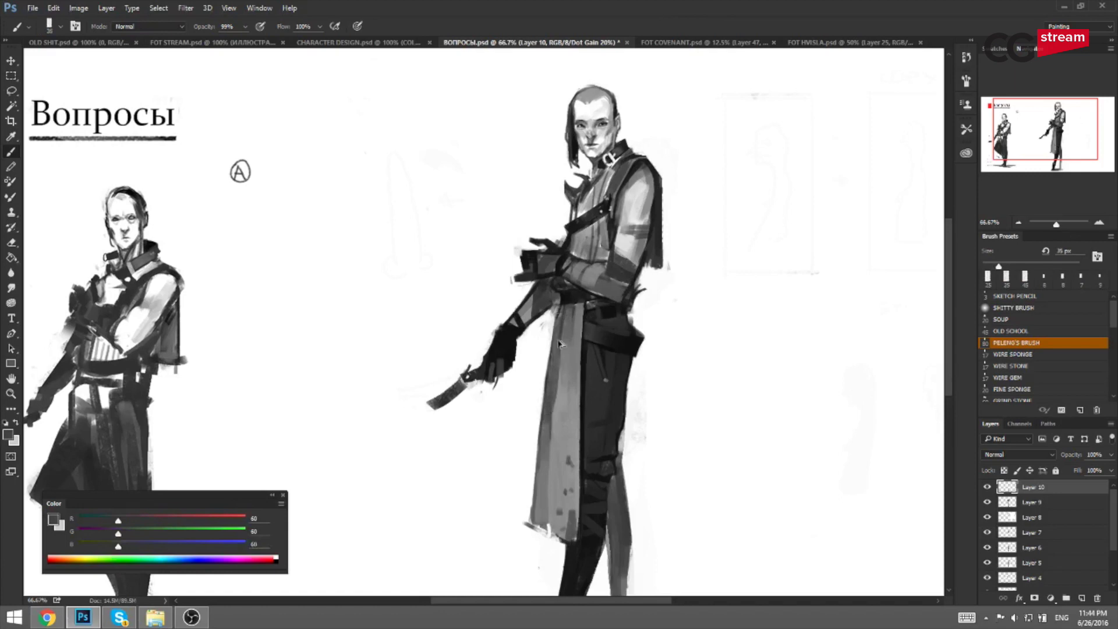
key(ctrl+shift+h)
space+drag(547, 294, 581, 286)
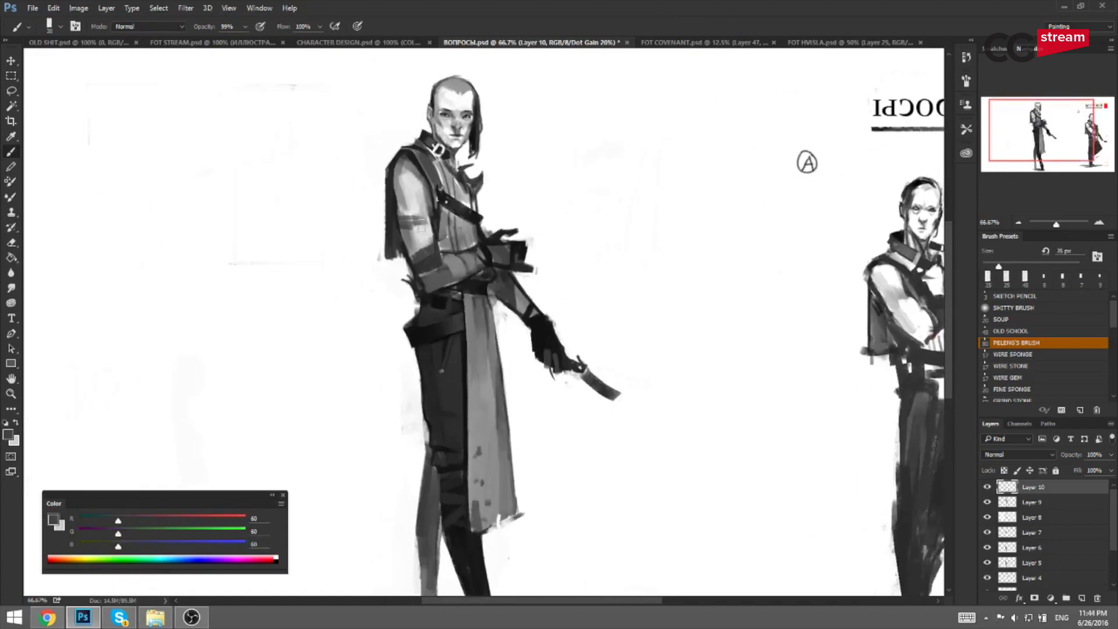
Darken the belt and hip area under the forearm in sampled near-black (RGB 16) with a 50 px brush, and unmirror the canvas.
alt+click(451, 286)
key(bracketleft)
mouse_move(444, 296)
mouse_down()
mouse_move(484, 282)
mouse_move(428, 302)
mouse_move(477, 273)
mouse_up()
alt+click(477, 217)
key(bracketright)
key(bracketright)
key(ctrl+z)
alt+click(447, 295)
alt+click(436, 305)
key(bracketright)
alt+click(439, 305)
key(bracketright)
drag(423, 313, 486, 268)
key(ctrl+shift+h)
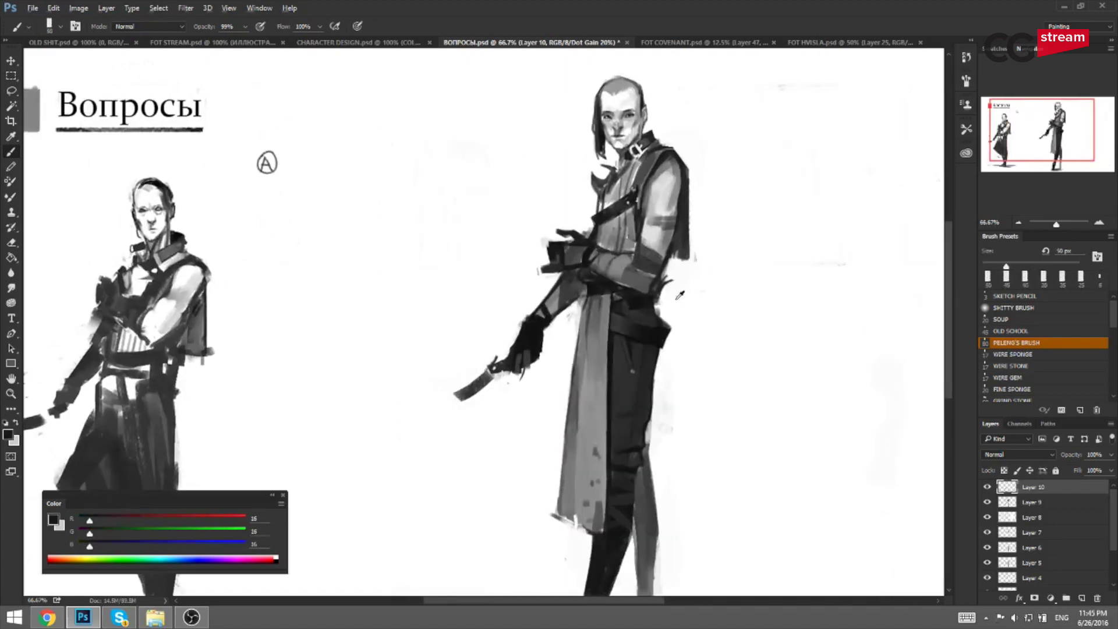
Redefine the dark edge between the hanging cloth and the trousers below the belt with a smaller brush in sampled tones.
alt+click(652, 299)
alt+click(657, 290)
key(bracketleft)
key(bracketleft)
key(bracketleft)
key(bracketleft)
key(bracketleft)
key(bracketleft)
alt+click(602, 289)
drag(610, 303, 607, 342)
key(bracketright)
key(bracketright)
Blend the upper hanging cloth in sampled mid greys (RGB 125) with a 20 px brush, mirroring the canvas partway.
alt+click(606, 421)
key(bracketright)
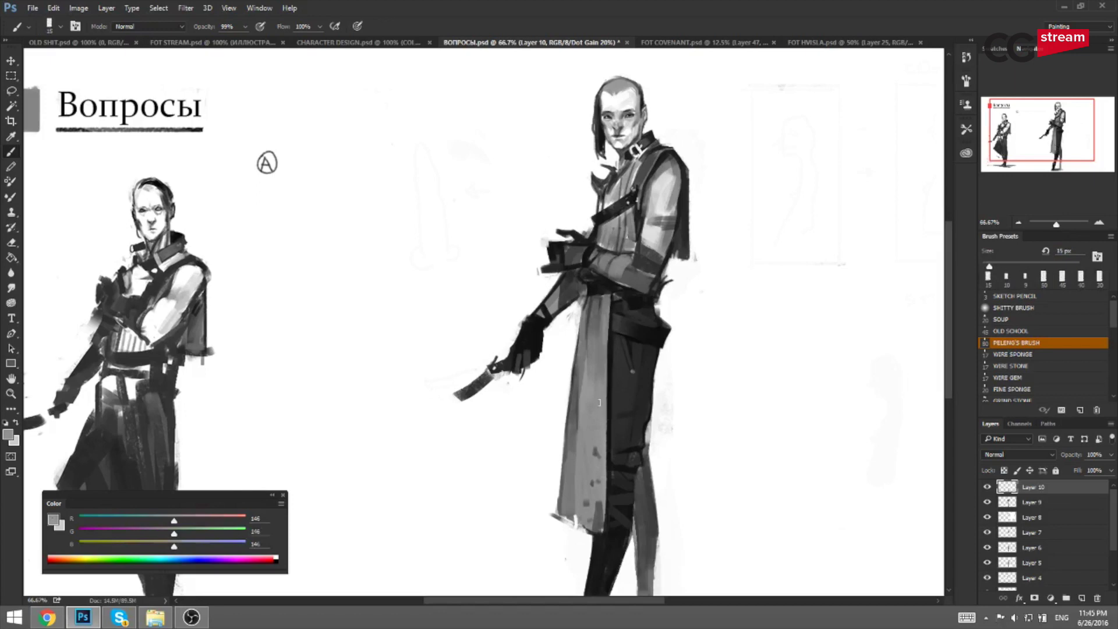
alt+click(601, 320)
key(bracketright)
mouse_move(602, 340)
mouse_down()
mouse_move(596, 388)
mouse_move(591, 323)
mouse_up()
key(ctrl+shift+h)
key(bracketright)
key(bracketright)
alt+click(512, 345)
key(bracketleft)
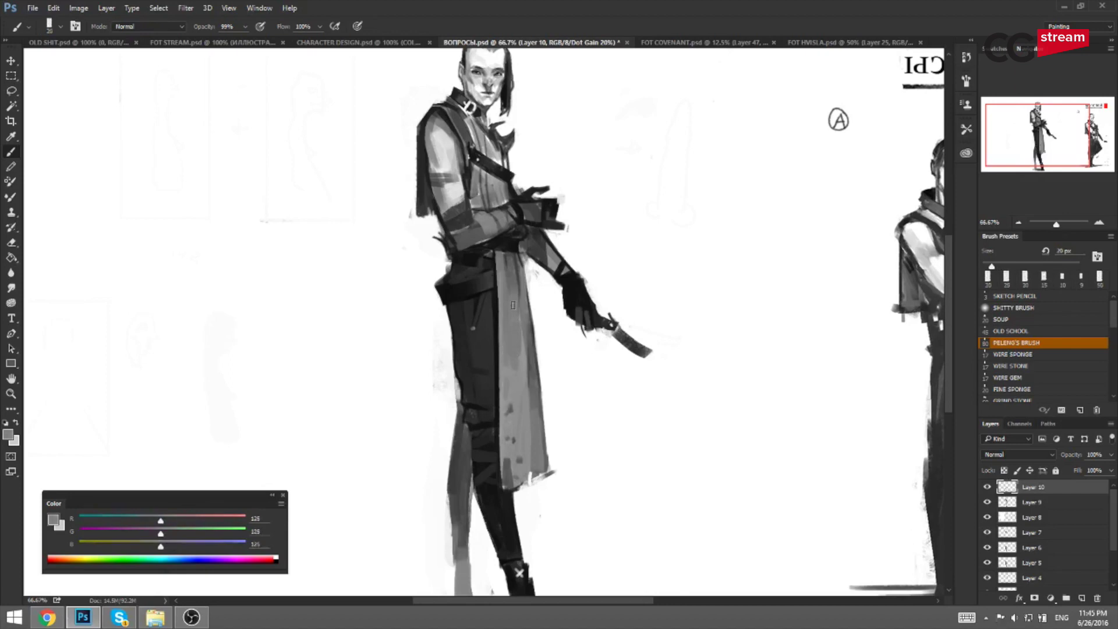
drag(513, 305, 510, 322)
Unmirror the canvas and touch up the collar in sampled near-black (RGB 28) with a 25 px brush.
alt+click(522, 216)
key(bracketleft)
key(F2)
mouse_move(651, 210)
mouse_down()
mouse_move(600, 200)
mouse_move(635, 169)
mouse_up()
alt+click(638, 169)
key(bracketright)
key(bracketright)
key(bracketright)
key(ctrl+z)
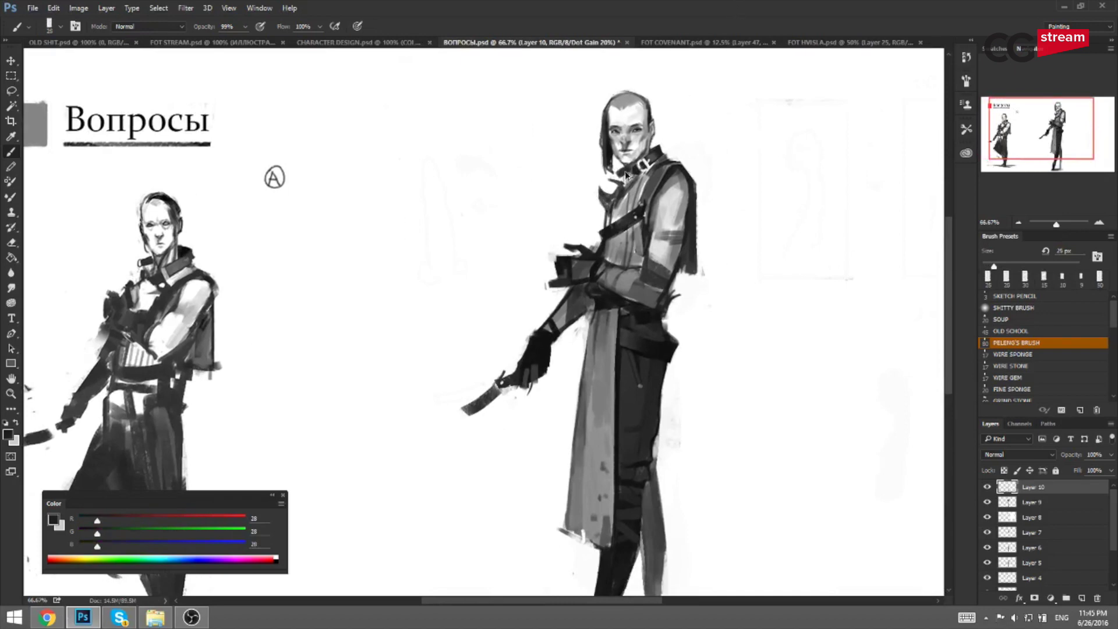
Clean the white gap under the chin with a 20 px white brush and mirror the canvas.
key(bracketleft)
key(x)
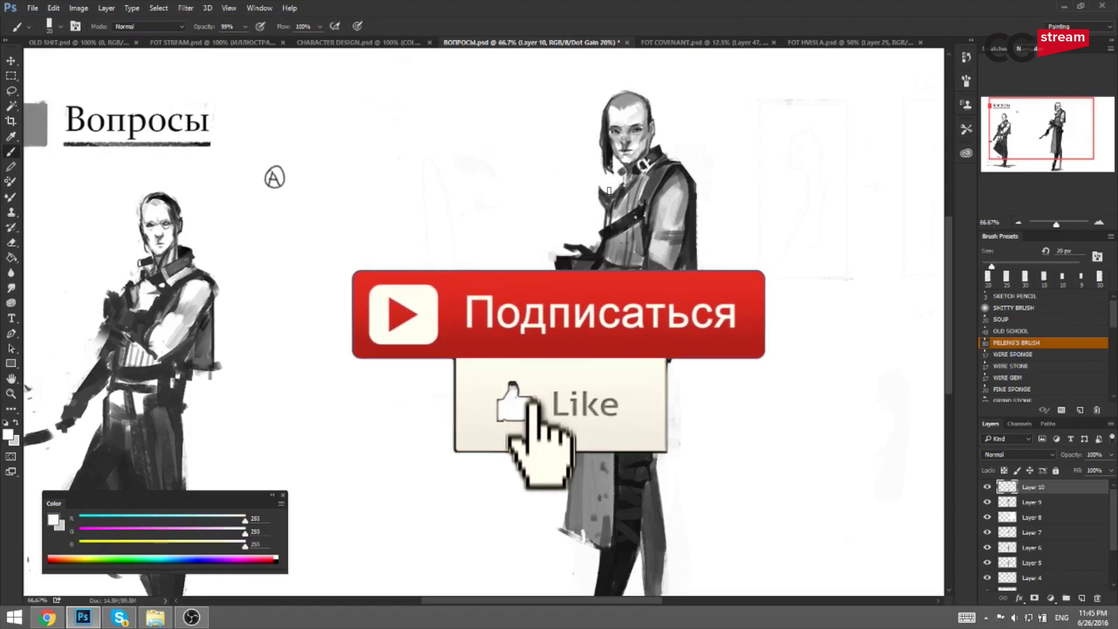
key(ctrl+shift+h)
drag(533, 194, 546, 192)
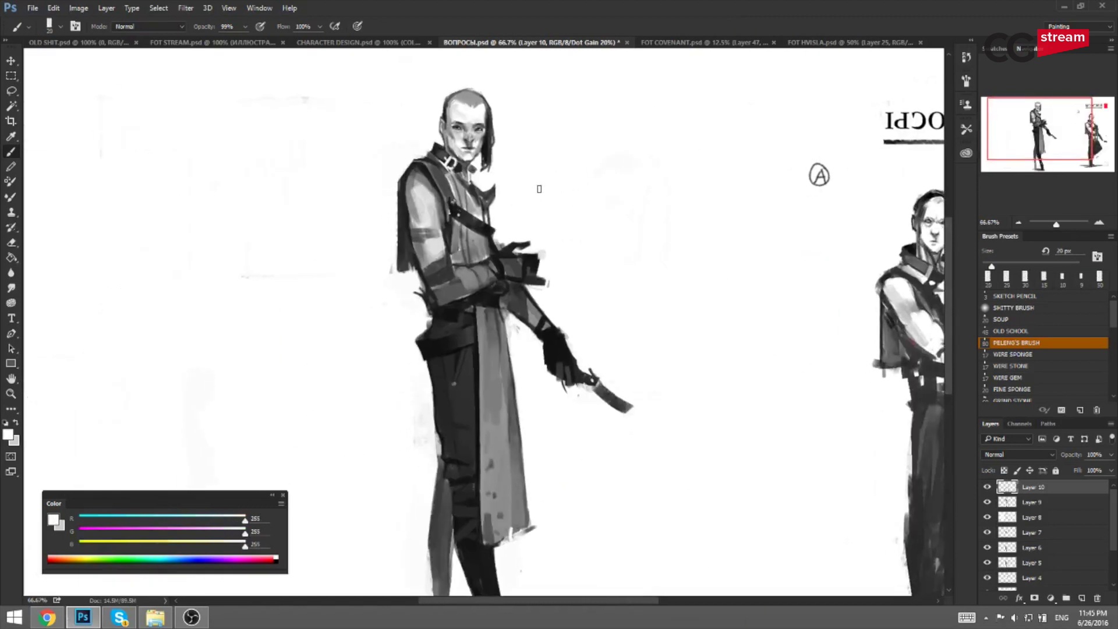
Trim the cape's outer edge in sampled near-white (RGB 252), retrying the long stroke, and unmirror the canvas.
alt+click(396, 195)
key(bracketright)
key(bracketright)
drag(400, 173, 387, 258)
key(ctrl+z)
key(ctrl+z)
drag(401, 168, 393, 258)
key(ctrl+z)
drag(400, 173, 389, 274)
key(ctrl+z)
key(h)
drag(662, 227, 652, 229)
key(bracketleft)
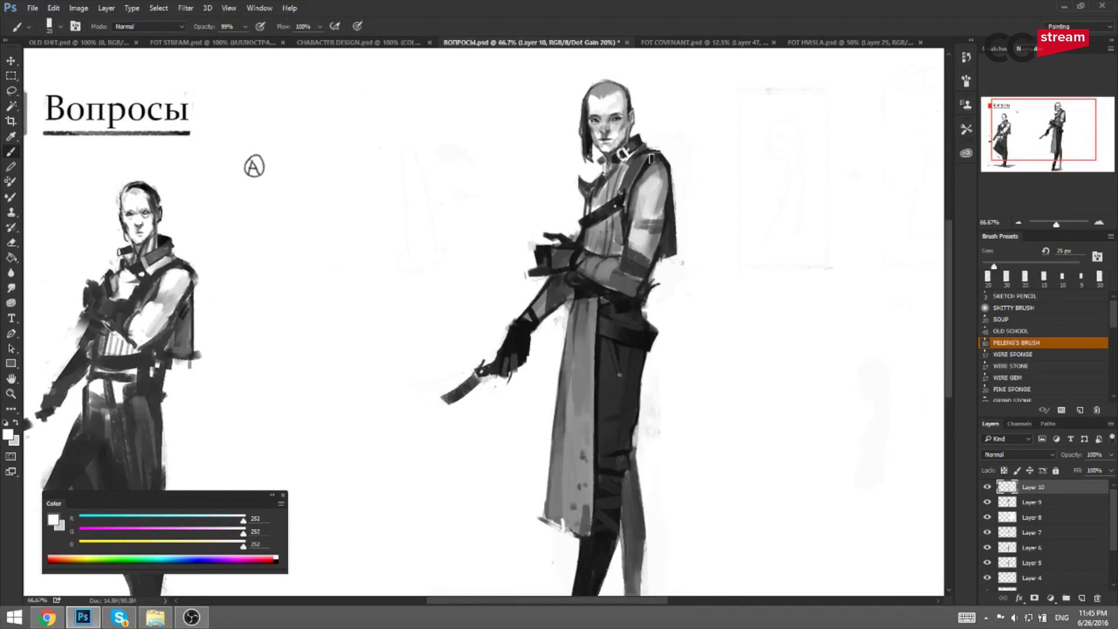
Redraw the vest edge over the shoulder in sampled dark grey with a smaller brush.
alt+click(652, 166)
key(bracketleft)
key(bracketleft)
key(bracketleft)
key(bracketleft)
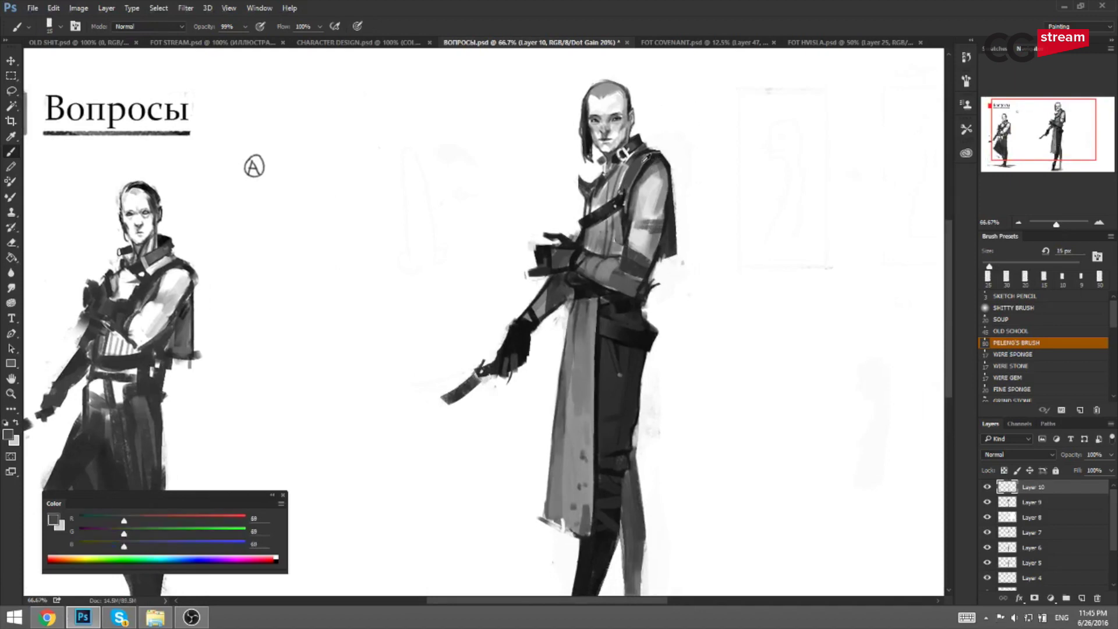
drag(634, 182, 653, 159)
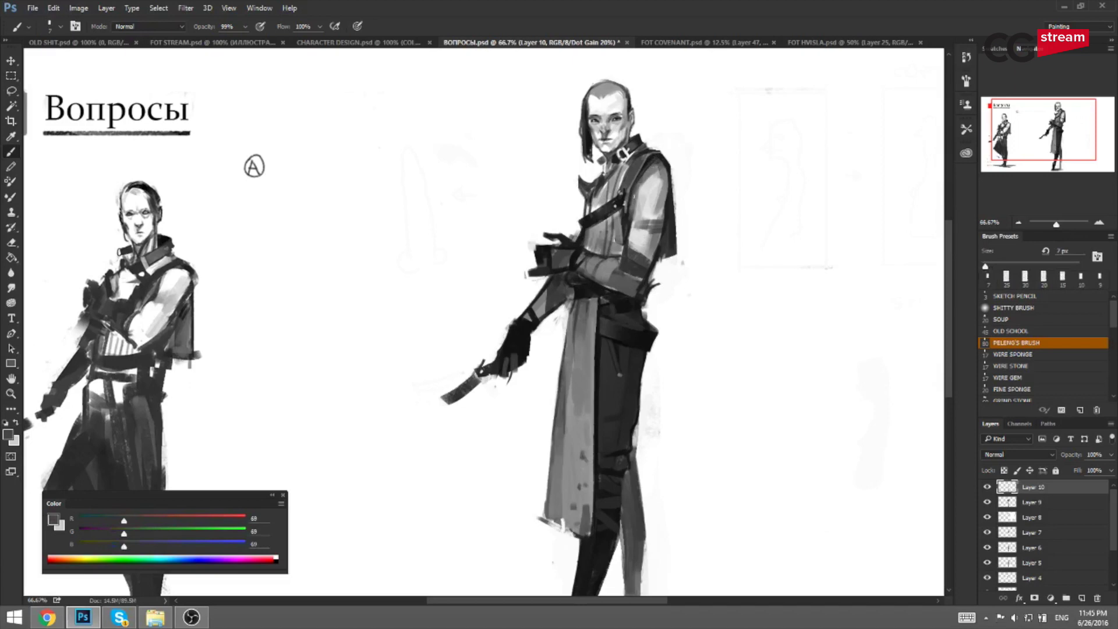
Work a small white accent into the chest strap's end with a 6 px brush in mirrored view, and unmirror the canvas.
key(ctrl+shift+h)
drag(509, 217, 537, 216)
alt+click(495, 197)
mouse_move(446, 192)
mouse_down()
mouse_move(452, 207)
mouse_move(444, 202)
mouse_up()
key(ctrl+z)
key(ctrl+shift+h)
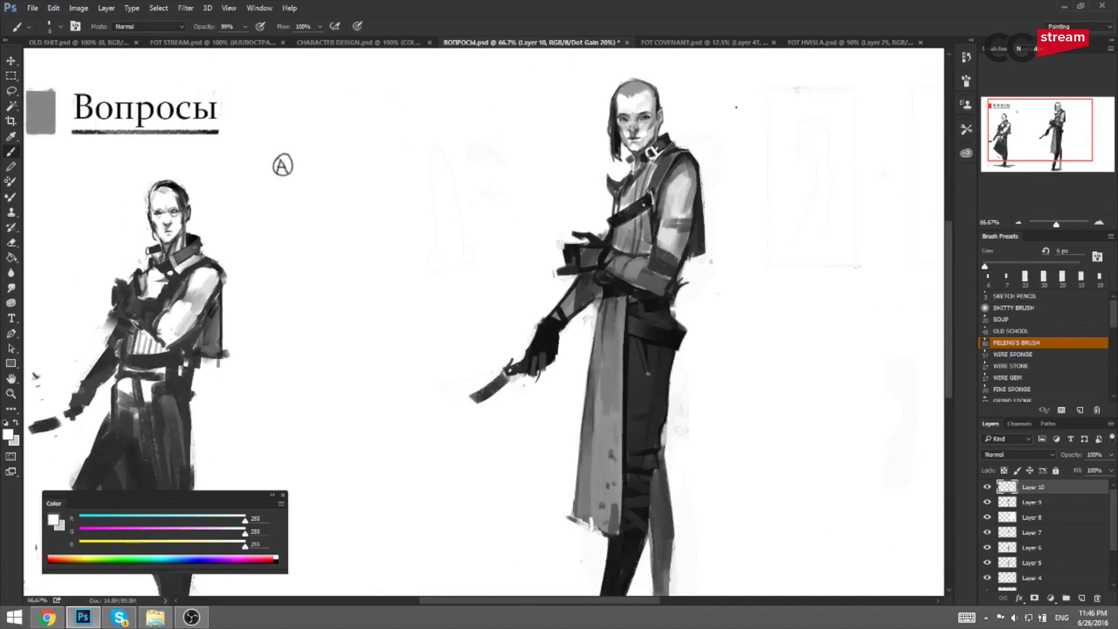
Lighten the sleeve around the elbow in sampled light grey (RGB 223), enlarging the brush to 60 px.
mouse_move(658, 244)
mouse_down()
mouse_move(614, 256)
mouse_move(586, 290)
mouse_up()
alt+click(627, 255)
key(])
key(])
key(])
key(])
key(])
key(])
key(])
key(])
key(bracketright)
key(bracketright)
key(bracketright)
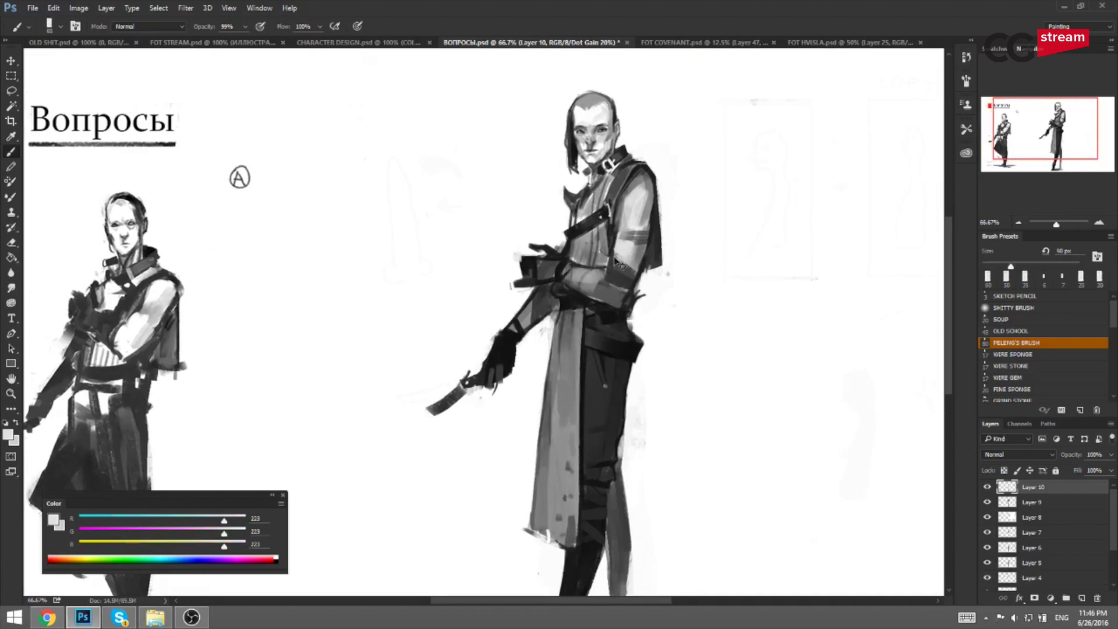
Mirror the canvas, clean the hair's outer edge in sampled white with a 45 px brush, and restore the orientation.
key(F2)
drag(554, 284, 595, 271)
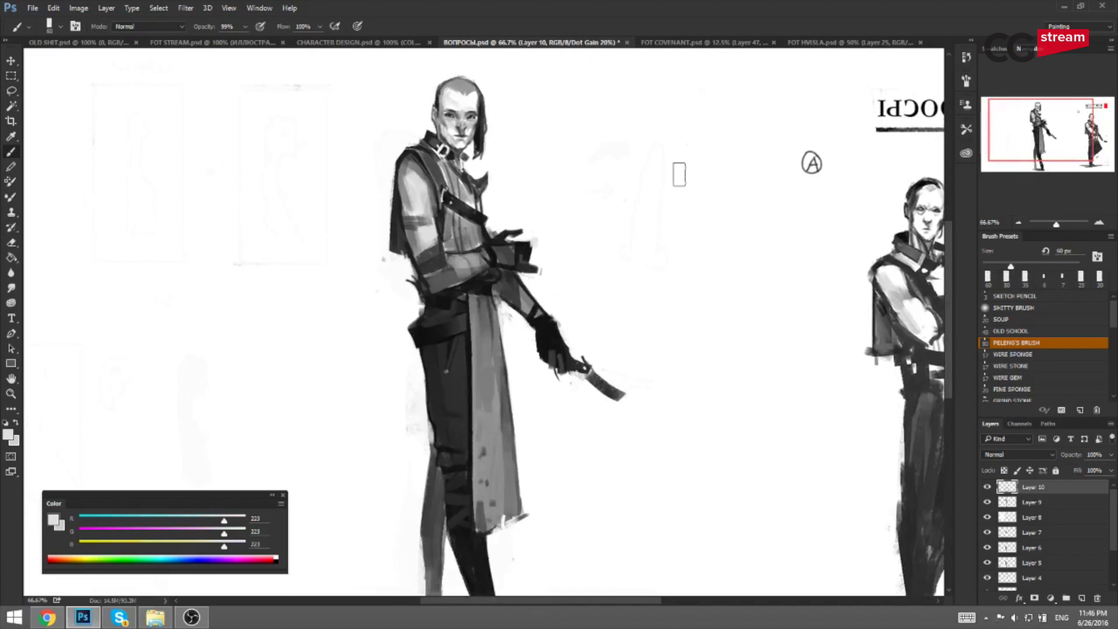
drag(556, 166, 576, 187)
key(ctrl+plus)
key(ctrl+plus)
drag(574, 116, 540, 311)
key(ctrl+minus)
mouse_move(560, 245)
mouse_down()
mouse_move(577, 209)
mouse_move(545, 241)
mouse_up()
alt+click(550, 227)
key(bracketleft)
key(bracketleft)
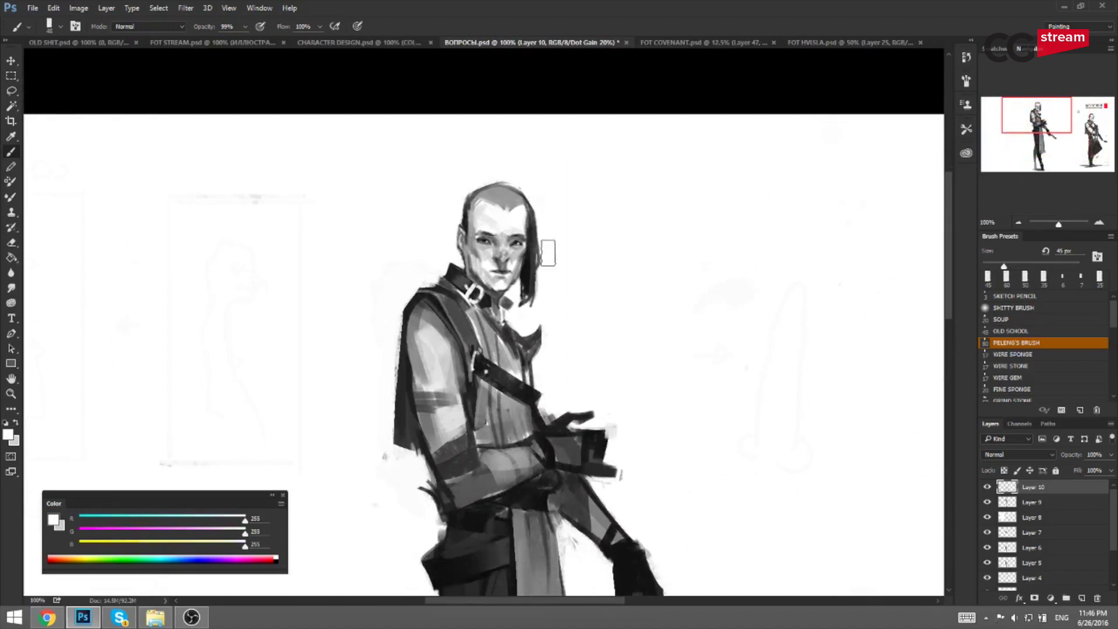
key(ctrl+shift+h)
drag(691, 280, 584, 229)
key(bracketleft)
key(bracketleft)
key(bracketleft)
drag(656, 124, 577, 87)
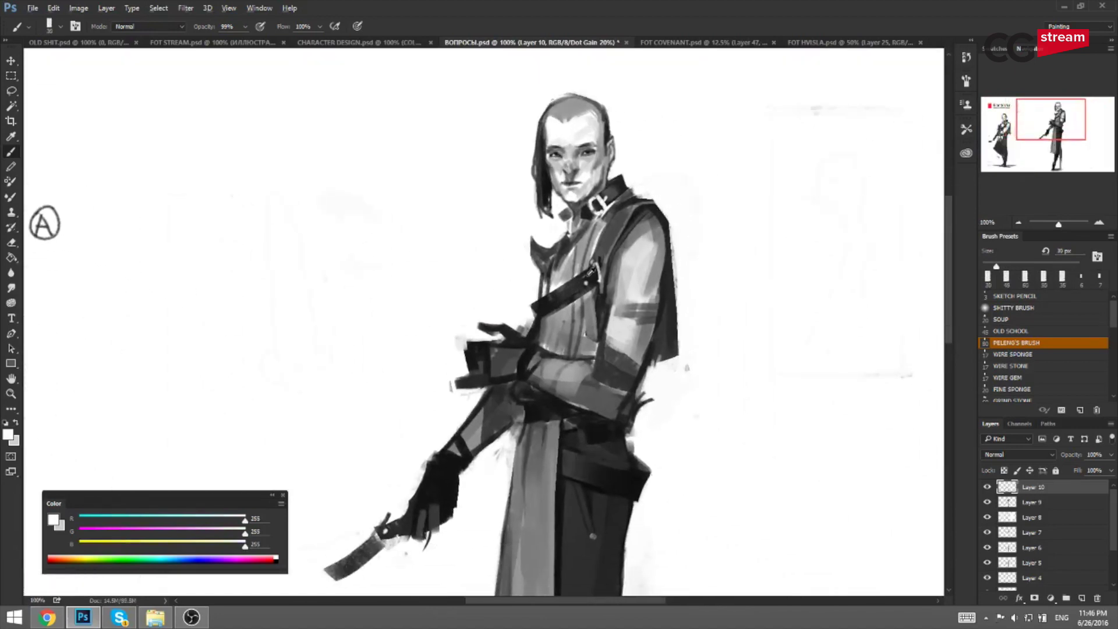
Try a fine stroke down the vest's front edge in a sampled tone with a much smaller brush, and undo it.
alt+click(536, 355)
key(bracketleft)
key(bracketleft)
key(bracketleft)
key(bracketleft)
key(bracketleft)
key(bracketleft)
key(bracketleft)
drag(551, 254, 545, 275)
key(ctrl+z)
Touch up the collar opening and upper vest edge in sampled near-white and dark grey, reducing the brush to 6 px.
alt+click(553, 251)
alt+click(551, 234)
key(bracketright)
alt+click(545, 238)
key(bracketleft)
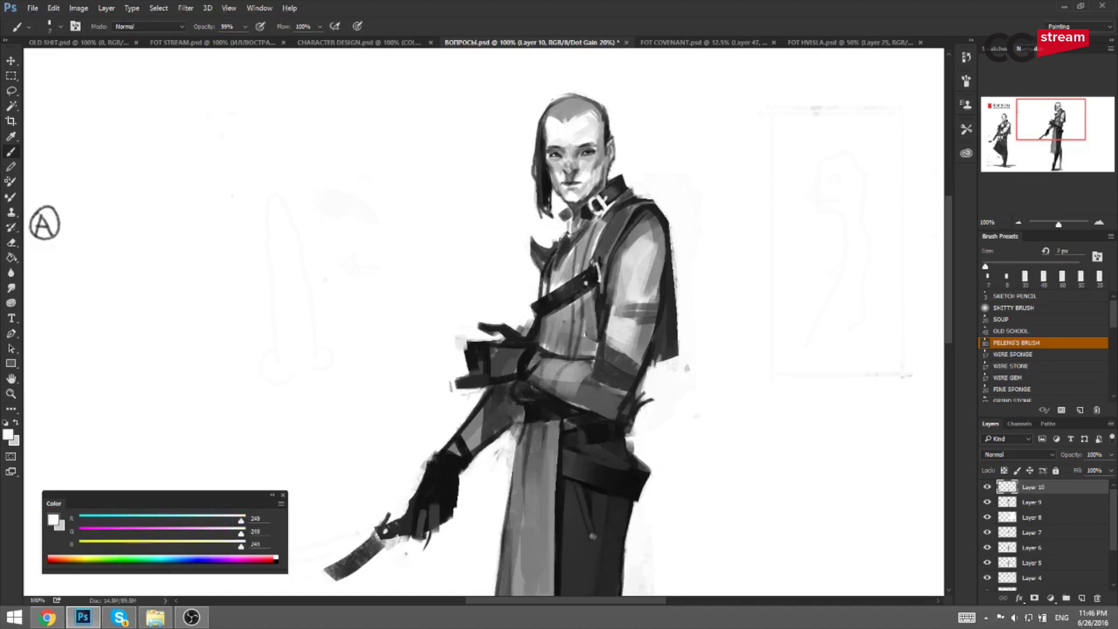
alt+click(565, 236)
key(bracketleft)
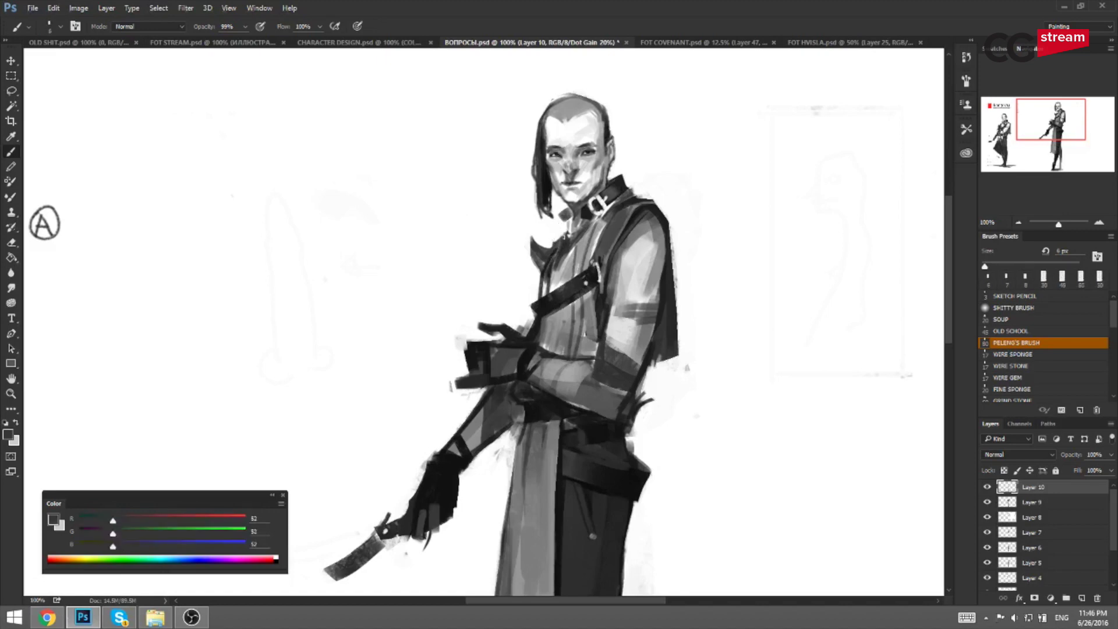
Touch up the shoulder contour in tones sampled from the figure with a slightly larger brush.
alt+click(643, 210)
key(bracketright)
key(bracketright)
mouse_move(635, 222)
mouse_down()
mouse_move(617, 245)
mouse_move(589, 196)
mouse_move(539, 221)
mouse_up()
alt+click(516, 219)
drag(721, 275, 563, 260)
Sketch a dark upright trunk-like shape with a branching offshoot on the blank canvas beside the figure, enlarging the brush to 45 px.
key(bracketright)
key(bracketright)
alt+click(387, 296)
key(bracketright)
key(bracketright)
key(bracketright)
key(bracketright)
mouse_move(547, 318)
mouse_down()
mouse_move(555, 257)
mouse_move(573, 357)
mouse_move(557, 251)
mouse_move(579, 133)
mouse_move(550, 167)
mouse_move(568, 182)
mouse_up()
mouse_move(581, 256)
mouse_down()
mouse_move(621, 169)
mouse_move(577, 235)
mouse_up()
key(bracketright)
alt+click(608, 222)
drag(654, 108, 621, 216)
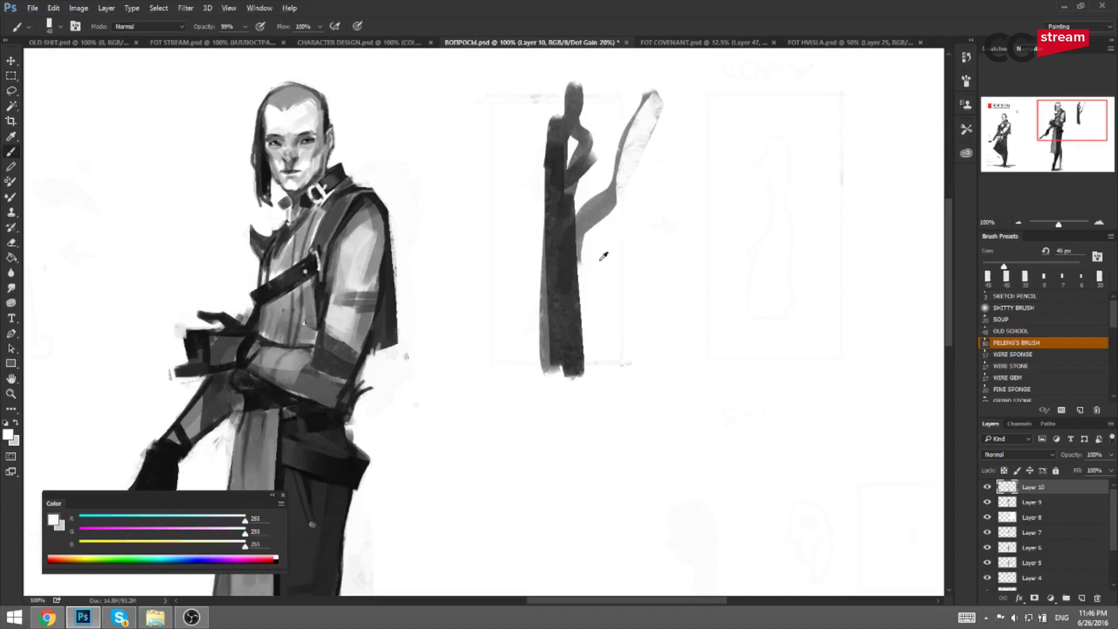
Broaden the trunk sketch's upper end and add dark curved root-like strokes spreading from its base.
alt+click(559, 254)
mouse_move(559, 255)
mouse_down()
mouse_move(584, 64)
mouse_move(561, 248)
mouse_move(518, 311)
mouse_up()
alt+click(531, 256)
alt+click(529, 261)
key(bracketleft)
alt+click(478, 362)
drag(482, 390, 483, 336)
key(ctrl+z)
alt+click(496, 304)
key(bracketleft)
mouse_move(493, 383)
mouse_down()
mouse_move(473, 436)
mouse_move(557, 445)
mouse_up()
mouse_move(497, 426)
mouse_down()
mouse_move(577, 435)
mouse_move(698, 523)
mouse_up()
mouse_move(606, 433)
mouse_down()
mouse_move(715, 385)
mouse_move(730, 443)
mouse_move(760, 495)
mouse_up()
Block in a broad mid-grey (RGB 134) mass beyond the roots with a pale tone behind it, using a large brush.
alt+click(651, 353)
key(bracketright)
key(bracketright)
key(bracketright)
key(alt+s)
click(644, 350)
alt+click(649, 334)
key(bracketright)
mouse_move(640, 356)
mouse_down()
mouse_move(767, 355)
mouse_move(713, 377)
mouse_up()
alt+click(707, 405)
key(bracketright)
mouse_move(616, 429)
mouse_down()
mouse_move(671, 407)
mouse_move(637, 432)
mouse_move(853, 433)
mouse_up()
alt+click(716, 341)
key(bracketright)
mouse_move(691, 376)
mouse_down()
mouse_move(751, 357)
mouse_move(826, 362)
mouse_up()
alt+click(762, 397)
key(bracketleft)
drag(763, 380, 856, 363)
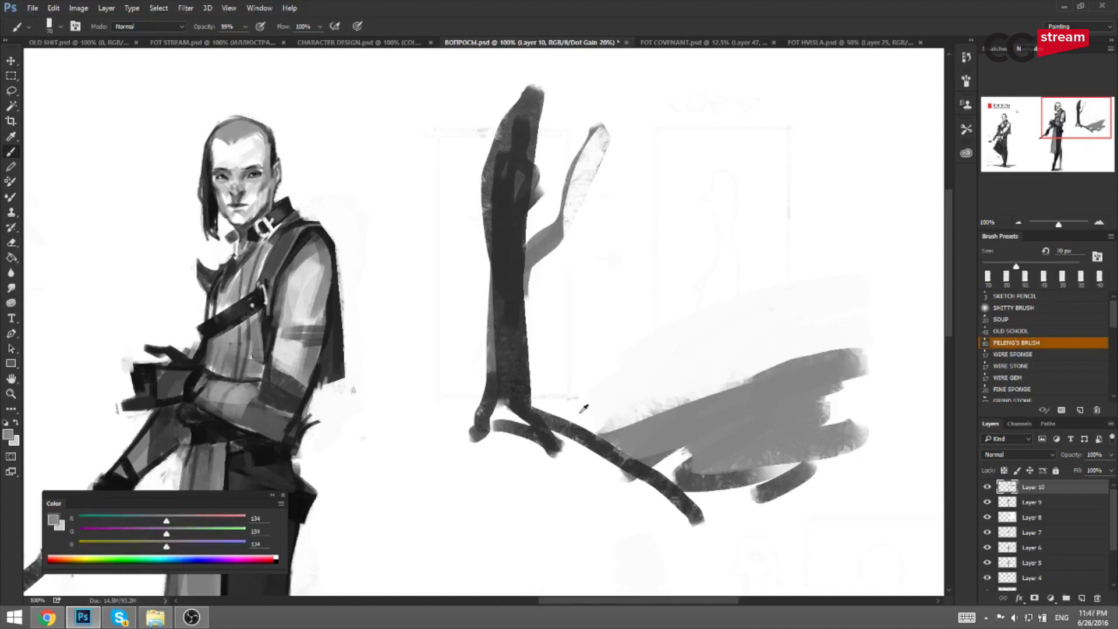
Try fine strokes below the root junction in a darker tone with a very small brush, and undo them.
key(ctrl+plus)
click(120, 519)
click(106, 532)
click(102, 545)
drag(490, 440, 469, 436)
key(bracketleft)
key(bracketleft)
key(bracketleft)
key(bracketleft)
key(bracketleft)
key(bracketleft)
key(bracketleft)
key(bracketleft)
key(bracketleft)
key(bracketleft)
key(bracketleft)
key(bracketleft)
key(bracketleft)
key(bracketleft)
alt+click(613, 423)
mouse_move(495, 469)
mouse_down()
mouse_move(510, 392)
mouse_move(538, 477)
mouse_up()
key(ctrl+z)
key(bracketright)
key(ctrl+z)
Work small dark grey strokes into the junction where the roots meet the trunk.
mouse_move(506, 399)
mouse_down()
mouse_move(539, 482)
mouse_move(534, 474)
mouse_up()
drag(510, 409, 528, 472)
alt+click(497, 420)
key(bracketright)
key(bracketright)
key(ctrl+minus)
key(ctrl+minus)
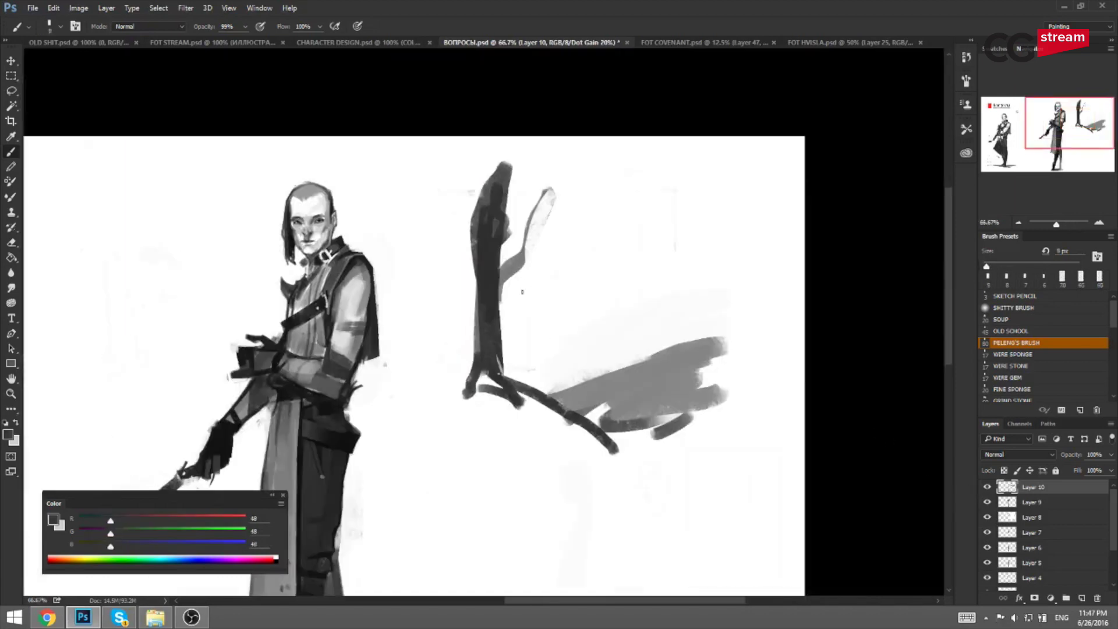
Try a white zigzag down the trunk sketch with a 15 px brush, toggle Layer 10's visibility, and undo the stroke.
key(x)
key(bracketright)
key(bracketright)
drag(490, 258, 481, 372)
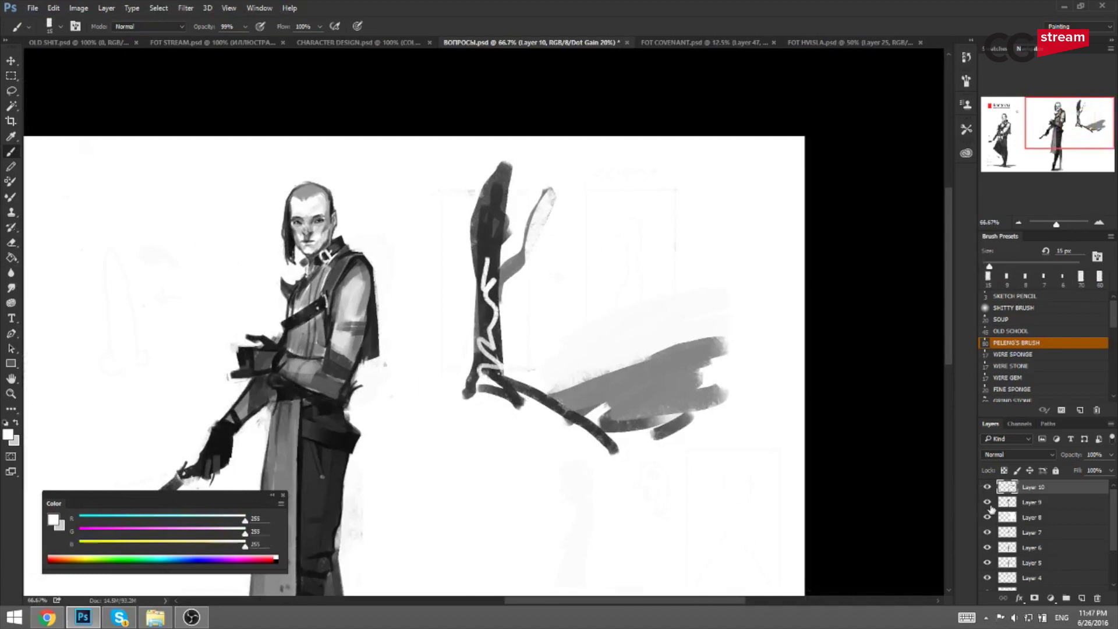
click(986, 487)
click(986, 486)
key(ctrl+z)
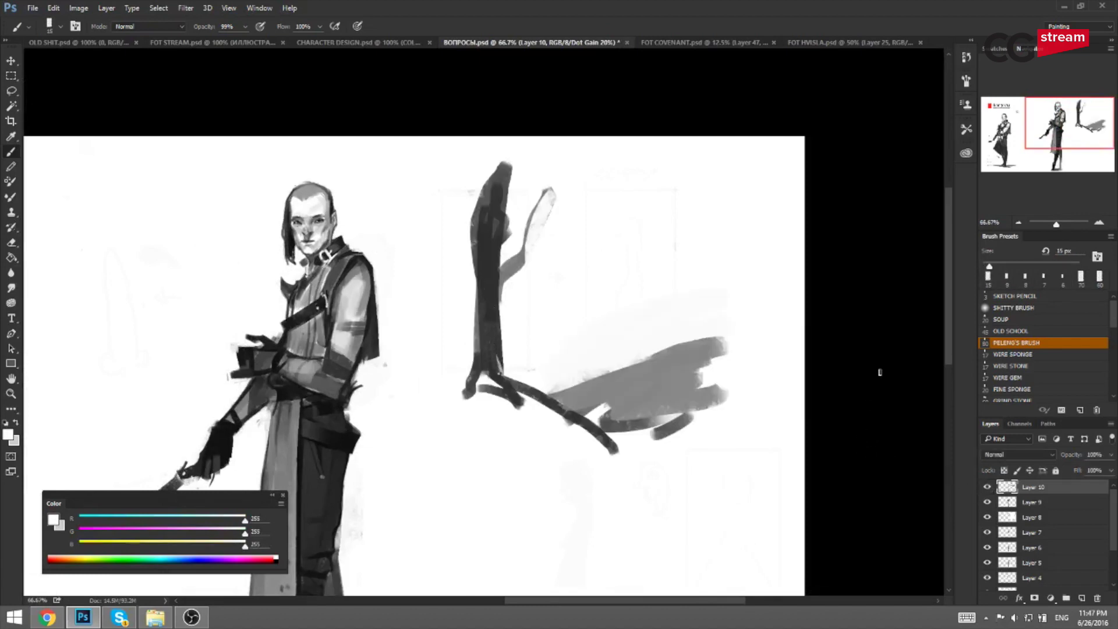
Touch up the figure's sleeve in sampled light grey (RGB 223) with a 30 px brush.
mouse_move(432, 427)
mouse_down()
mouse_move(497, 379)
mouse_move(582, 397)
mouse_up()
key(ctrl+plus)
drag(517, 317, 526, 348)
alt+click(507, 344)
key(bracketright)
key(bracketright)
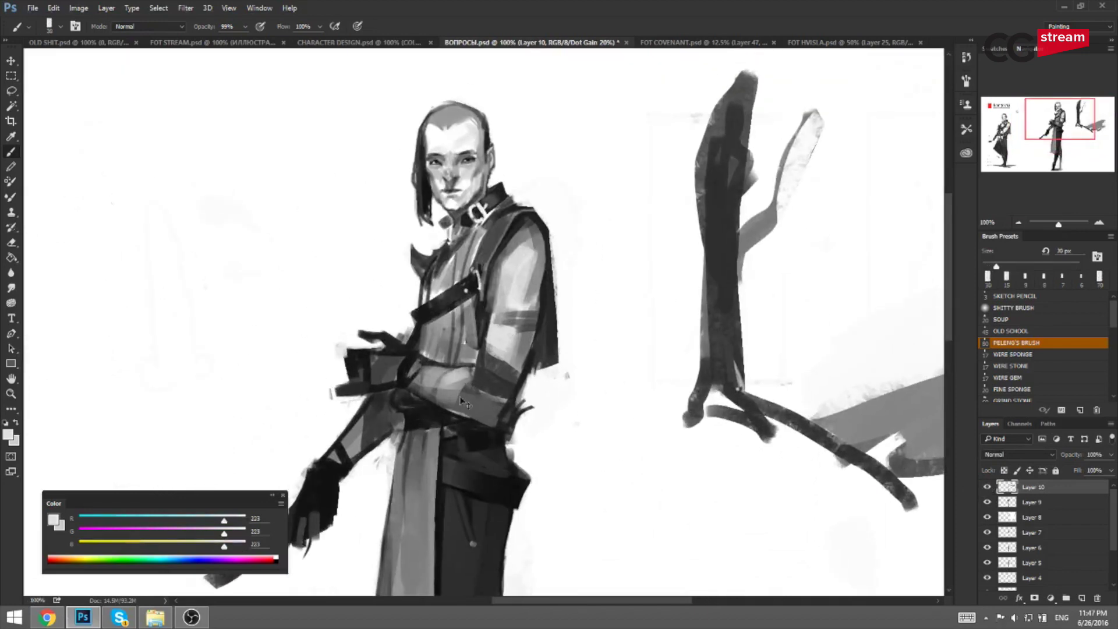
Mirror the canvas and clean the shoulder outline beside the collar in sampled near-white (RGB 254), reducing the brush to 15 px.
key(ctrl+minus)
key(ctrl+shift+h)
drag(575, 360, 814, 337)
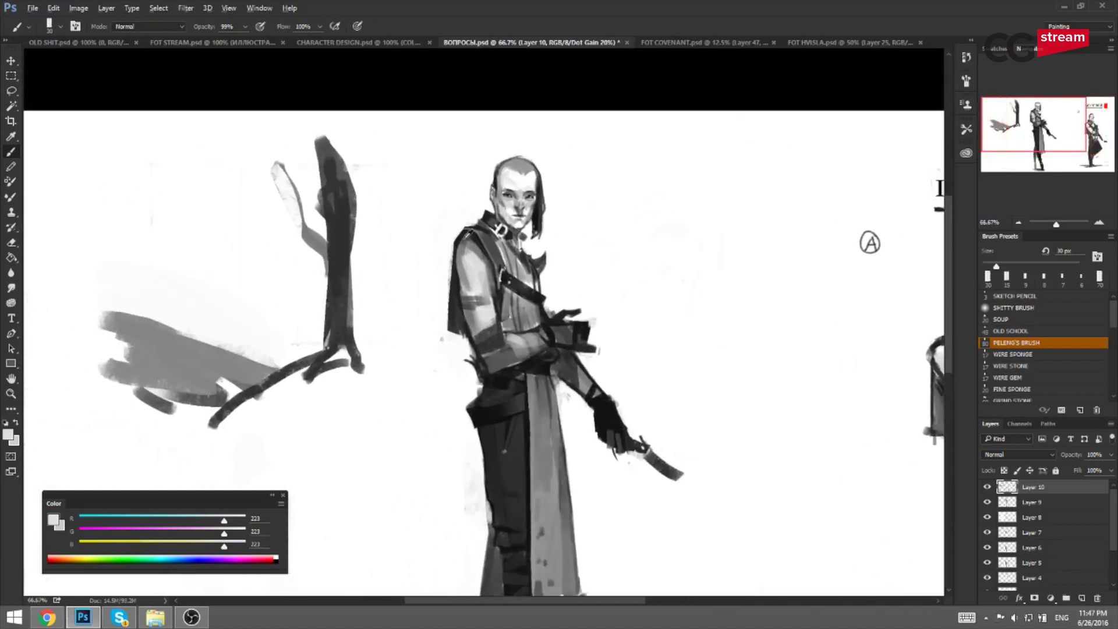
alt+click(464, 232)
key(bracketleft)
alt+click(463, 217)
mouse_move(467, 225)
mouse_down()
mouse_move(460, 239)
mouse_move(474, 223)
mouse_up()
key(bracketleft)
key(bracketleft)
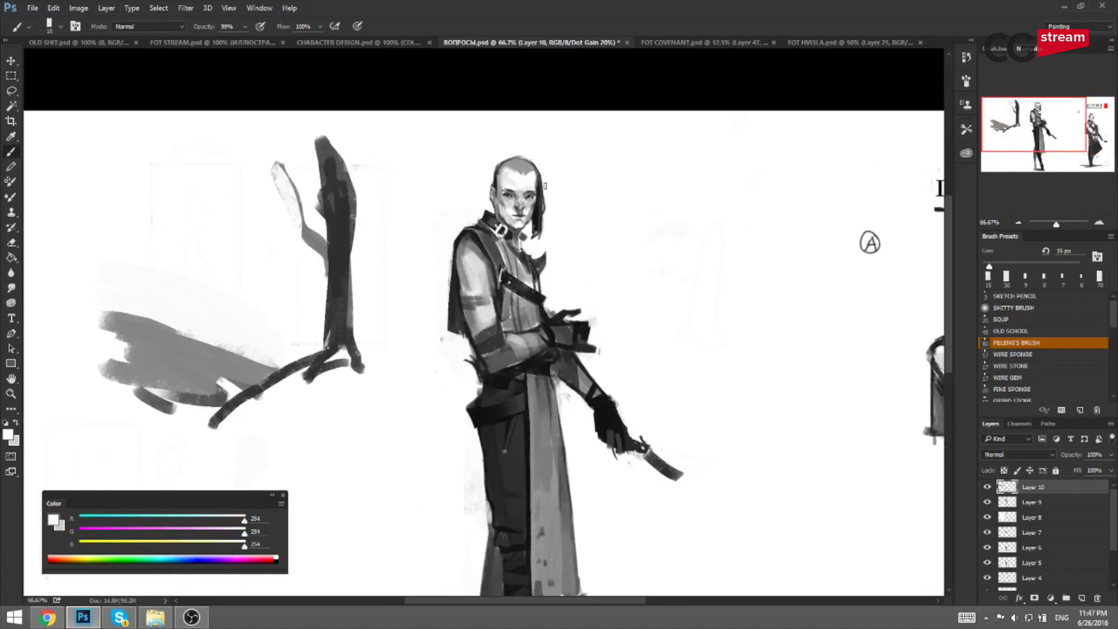
Touch up the chest around the strap in sampled dark grey (RGB 87) with a larger brush, and unmirror the canvas.
alt+click(527, 283)
key(bracketright)
key(bracketright)
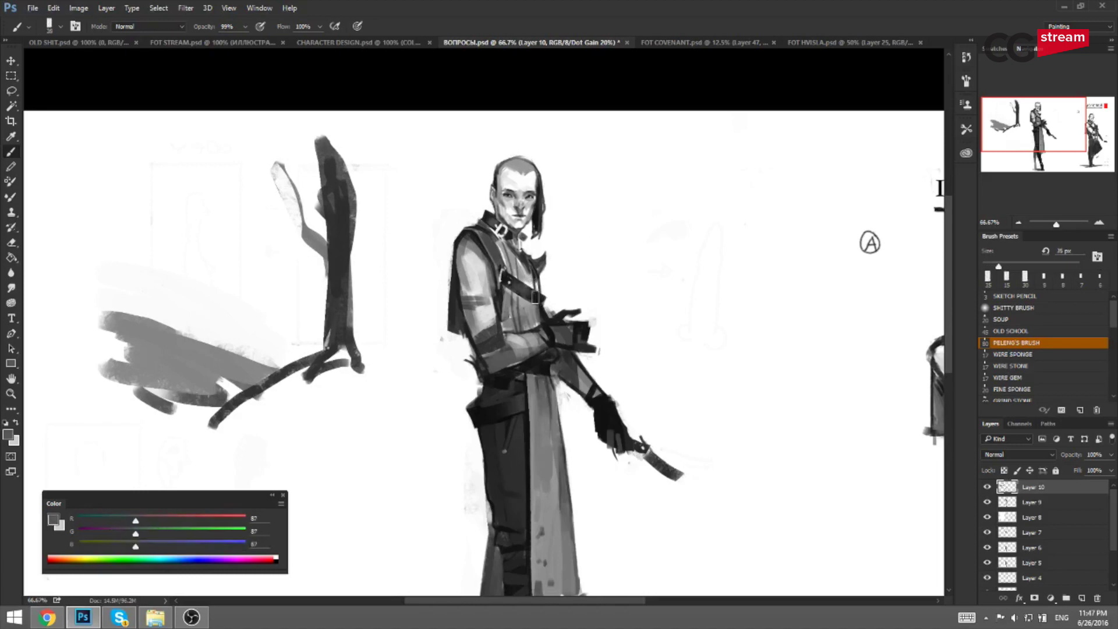
key(F2)
drag(736, 307, 653, 297)
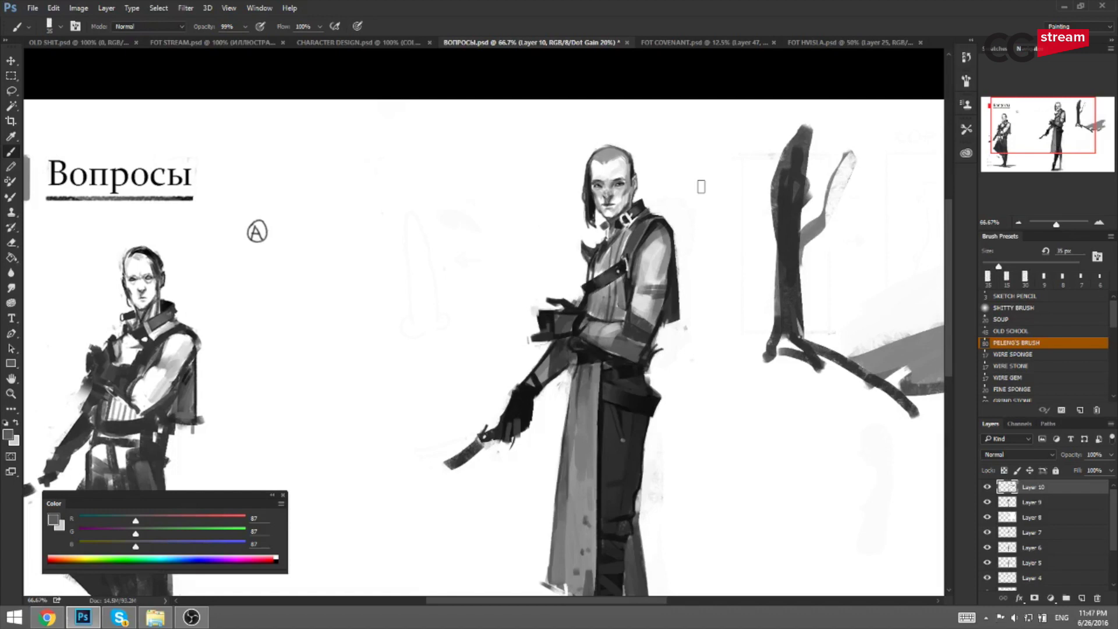
Touch up the face in sampled light grey (RGB 198) and the hair's outer edge in near-black (RGB 17), reducing the brush to 9 px.
drag(663, 210, 649, 242)
key(ctrl+plus)
drag(679, 194, 626, 271)
key(ctrl+plus)
drag(726, 181, 672, 207)
alt+click(641, 205)
key(bracketleft)
key(bracketleft)
key(bracketleft)
key(bracketleft)
key(bracketleft)
key(bracketleft)
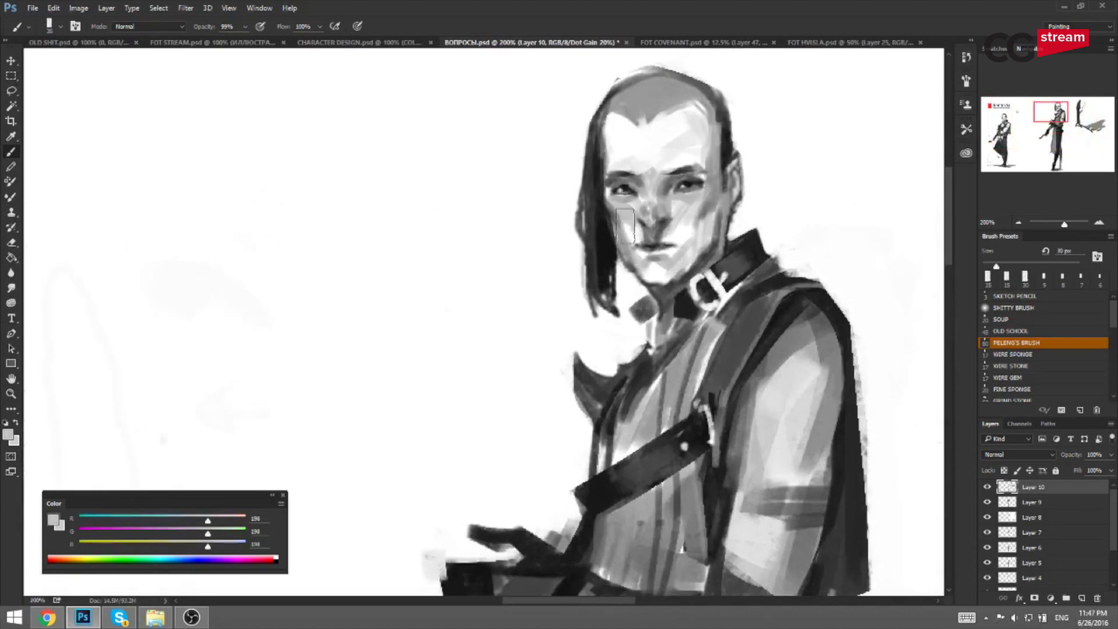
key(bracketleft)
key(bracketleft)
key(bracketleft)
key(bracketleft)
key(bracketleft)
key(bracketleft)
alt+click(577, 248)
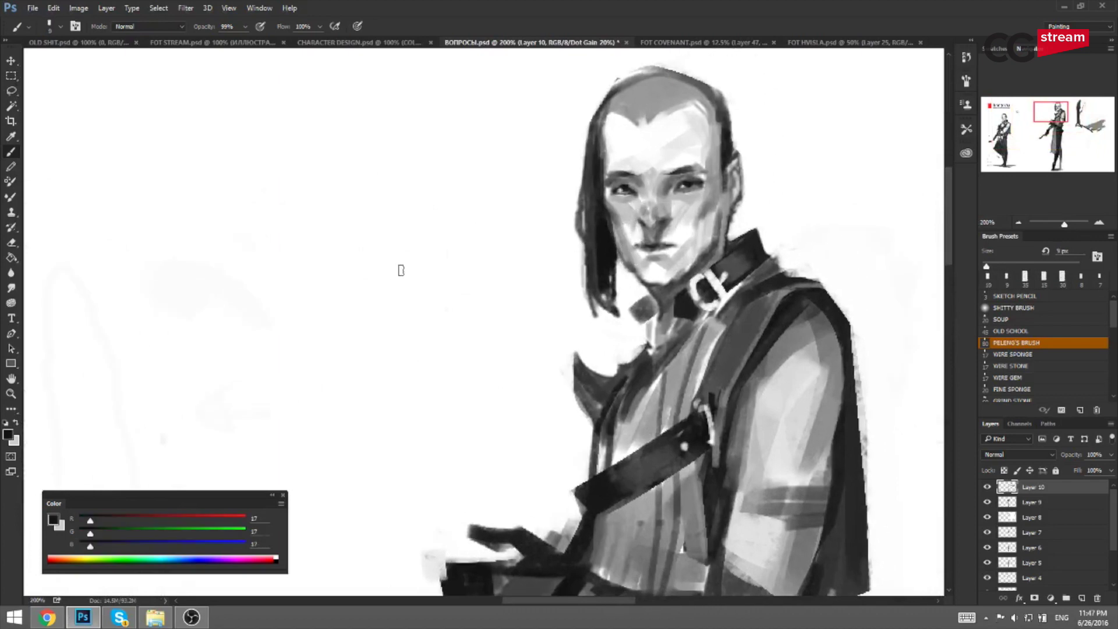
Try fine strokes around the hair and face in sampled tones, and undo them.
key(bracketright)
alt+click(606, 247)
drag(385, 279, 486, 230)
key(ctrl+z)
mouse_move(629, 240)
mouse_down()
mouse_move(516, 277)
mouse_move(496, 292)
mouse_move(513, 303)
mouse_up()
alt+click(479, 270)
alt+click(497, 288)
key([)
key(ctrl+z)
key(ctrl+z)
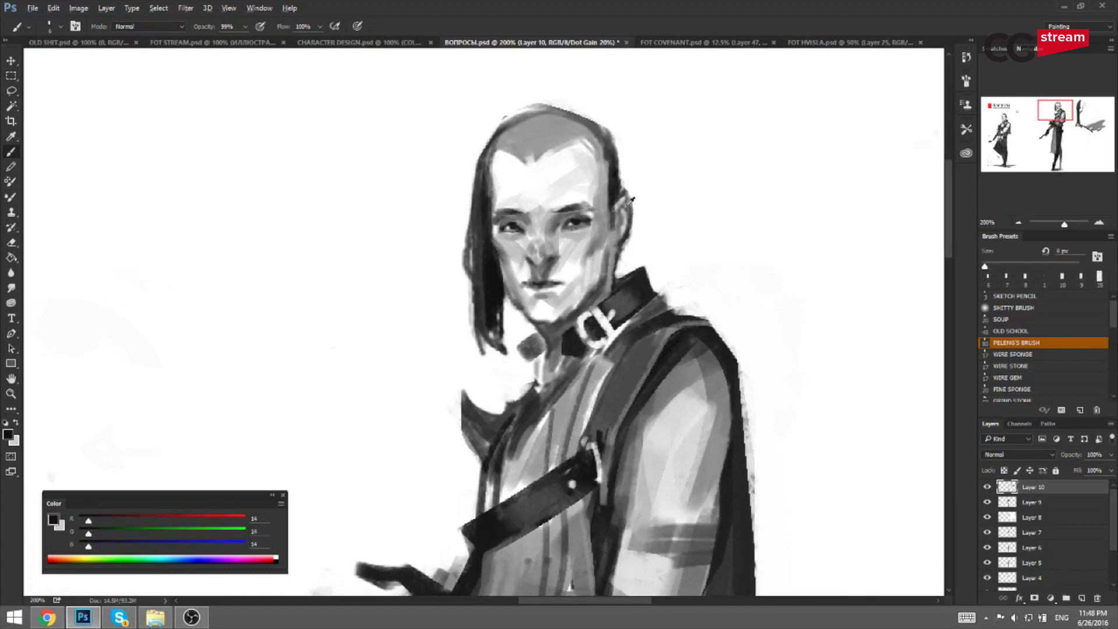
Touch up the ear in sampled light grey (RGB 204) and dark grey (RGB 57), with a 5 to 7 px brush.
alt+click(633, 200)
key(bracketleft)
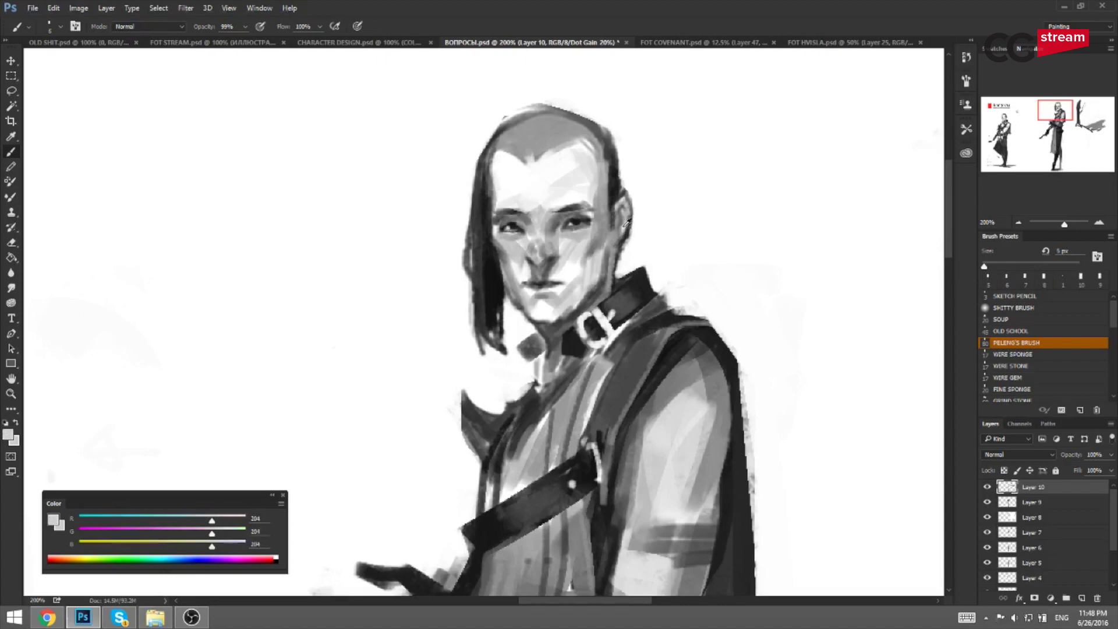
alt+click(630, 222)
key(bracketright)
key(bracketright)
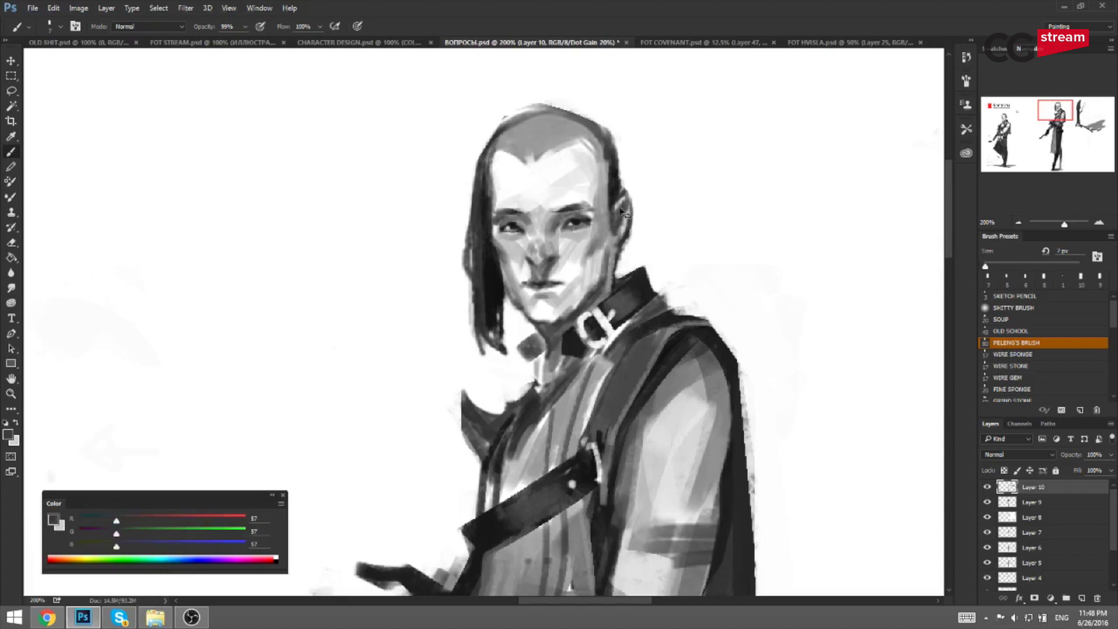
Touch up the head and neck edges in near-black (RGB 14) on the mirrored canvas, undo stray strokes, and unmirror it.
key(ctrl+minus)
key(ctrl+minus)
key(ctrl+f)
key(ctrl+plus)
key(ctrl+plus)
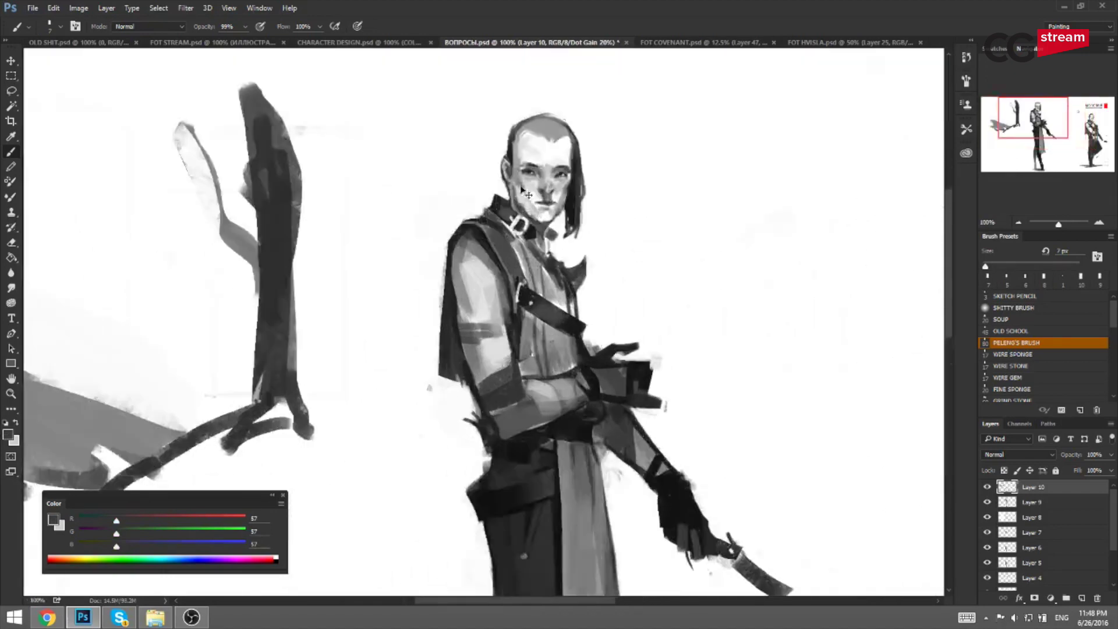
key(bracketleft)
key(bracketleft)
mouse_move(534, 244)
mouse_down()
mouse_move(535, 276)
mouse_move(535, 266)
mouse_up()
alt+click(662, 282)
key(bracketright)
key(bracketright)
key(ctrl+alt+z)
key(ctrl+f)
drag(786, 300, 495, 265)
drag(792, 294, 671, 285)
key(ctrl+minus)
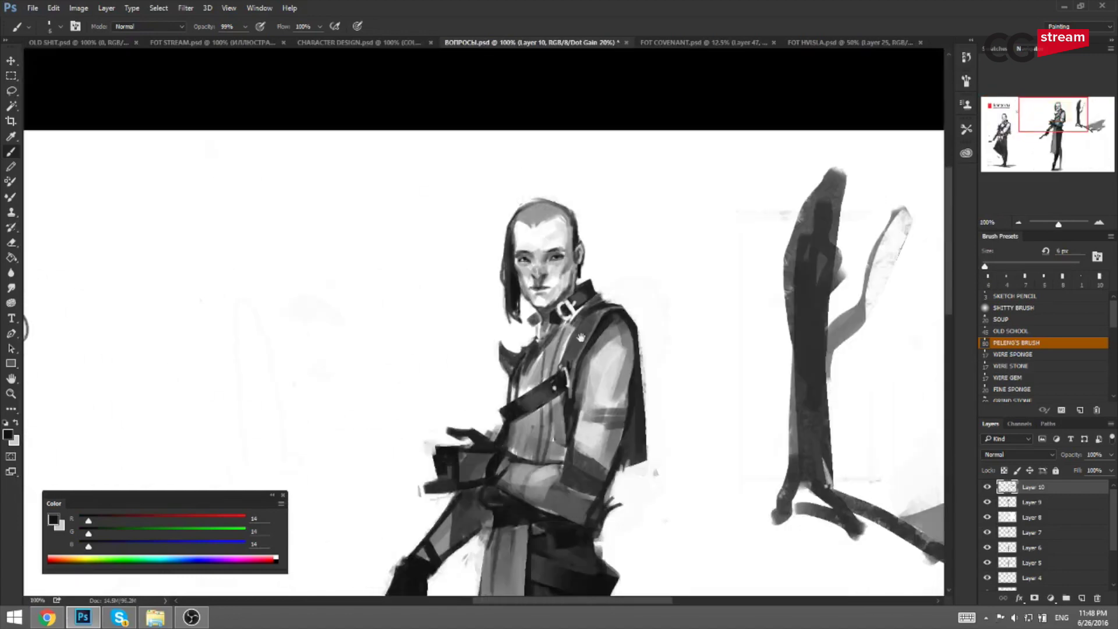
Rework the loose collar strap under the chin in sampled dark grey (RGB 68) and white (RGB 255) with a fine brush.
alt+click(555, 261)
key(bracketright)
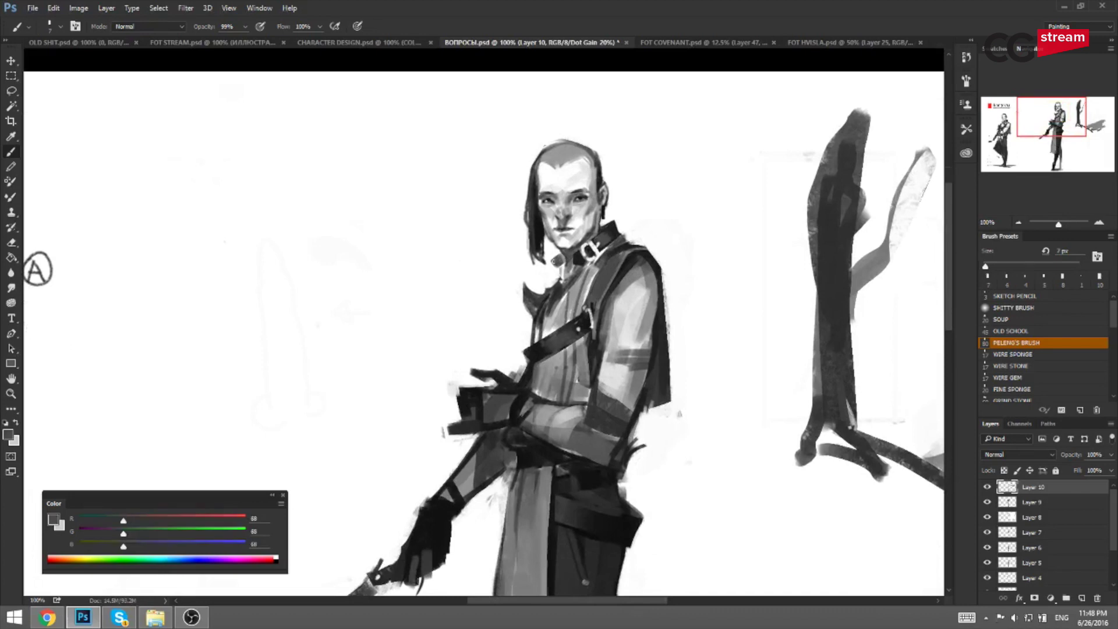
key(bracketleft)
alt+click(550, 263)
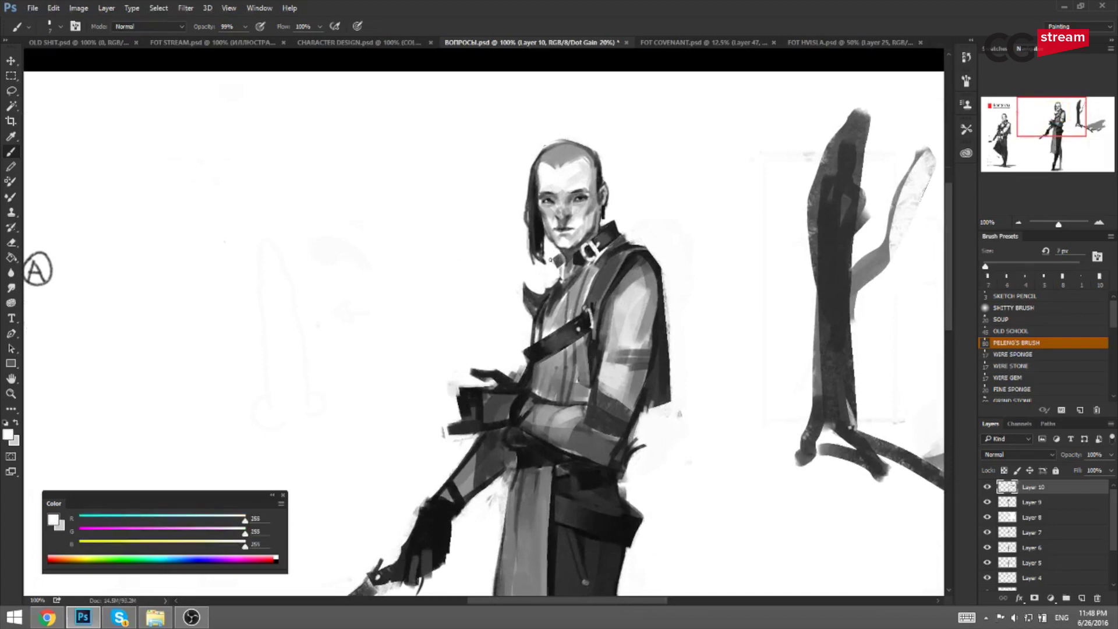
alt+click(556, 262)
alt+click(583, 263)
Mirror the canvas, refine the strap end and chest outline in near-black (RGB 25) and white at 5 to 7 px, and unmirror.
key(ctrl+f)
mouse_move(463, 288)
mouse_down()
mouse_move(599, 245)
mouse_move(679, 243)
mouse_up()
key(bracketright)
alt+click(557, 256)
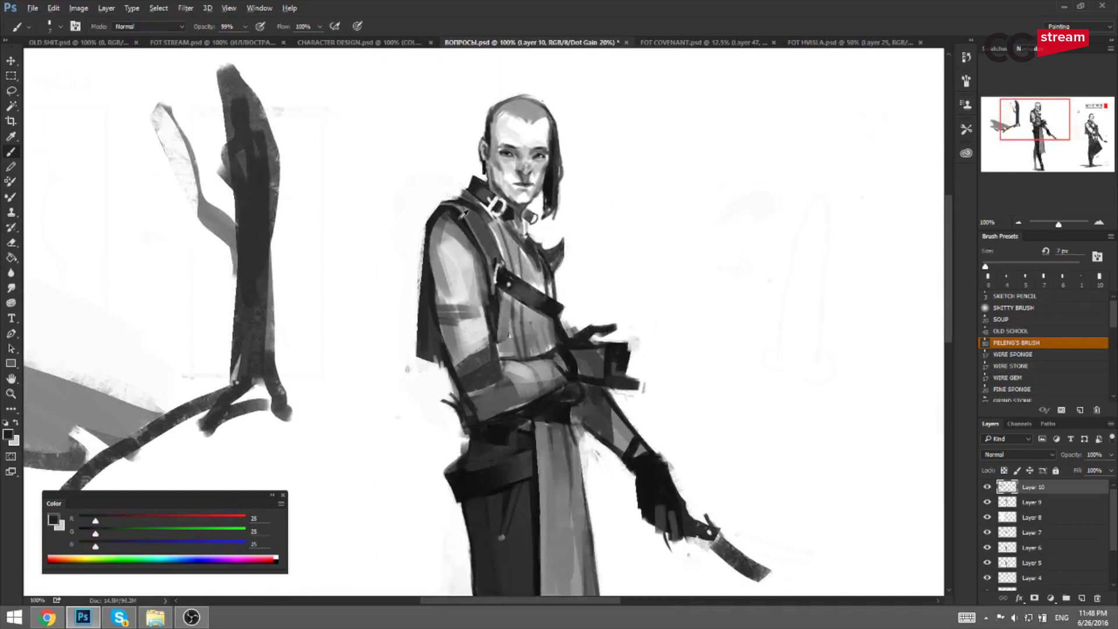
alt+click(556, 169)
alt+click(560, 261)
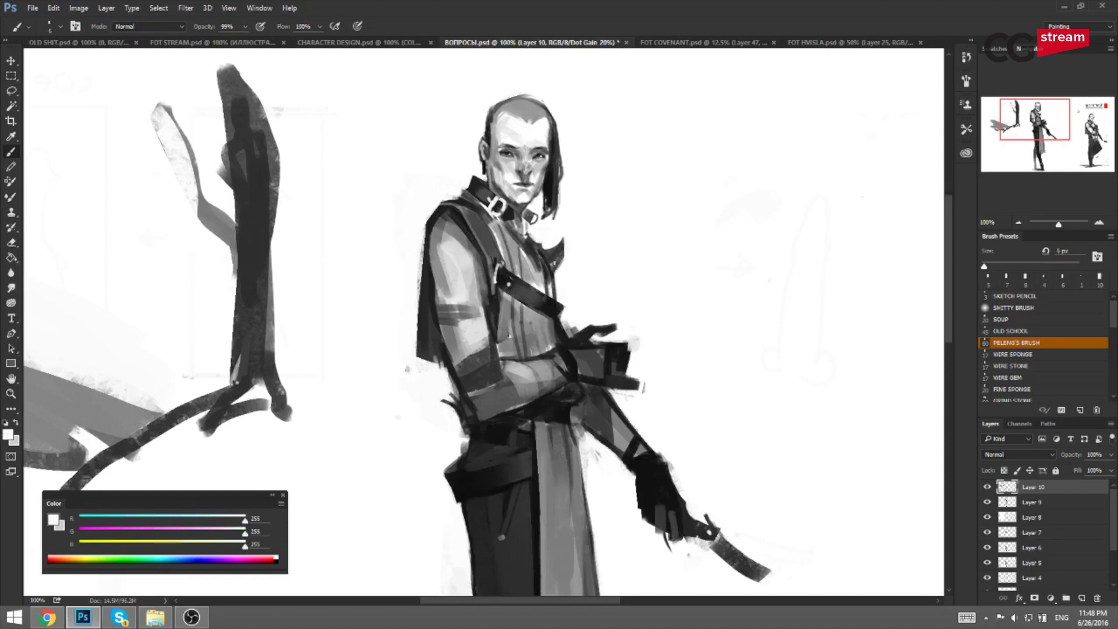
key(ctrl+minus)
key(F2)
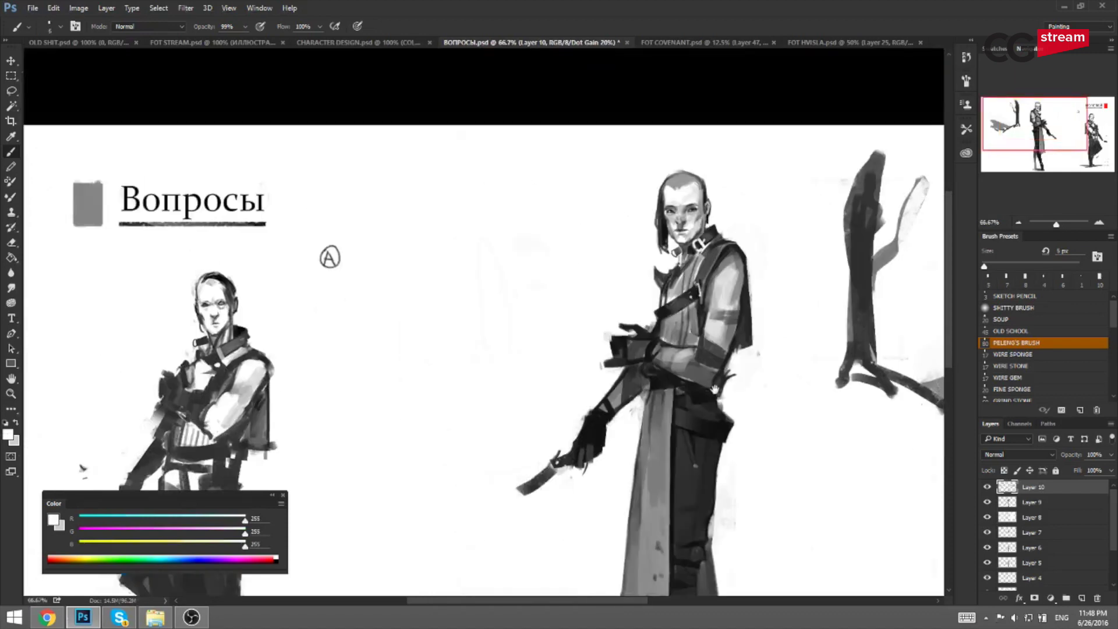
drag(699, 359, 638, 310)
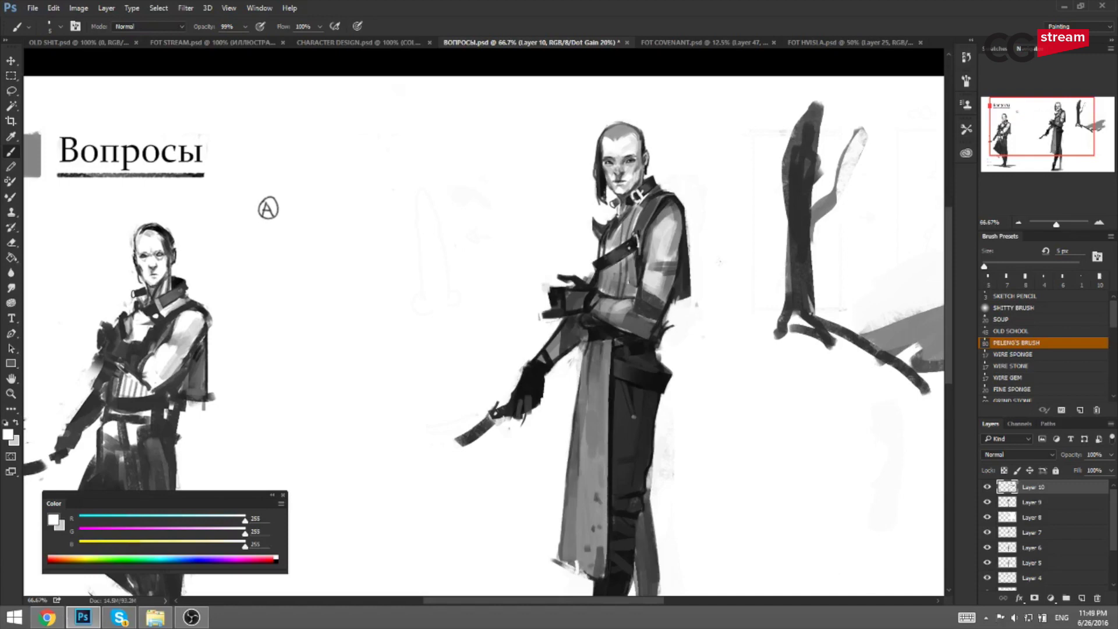
On the mirrored canvas, touch up the belt in near-black (RGB 15) and clean its outer edge in white at 15 px, then unmirror.
key(ctrl+shift+h)
drag(435, 368, 596, 344)
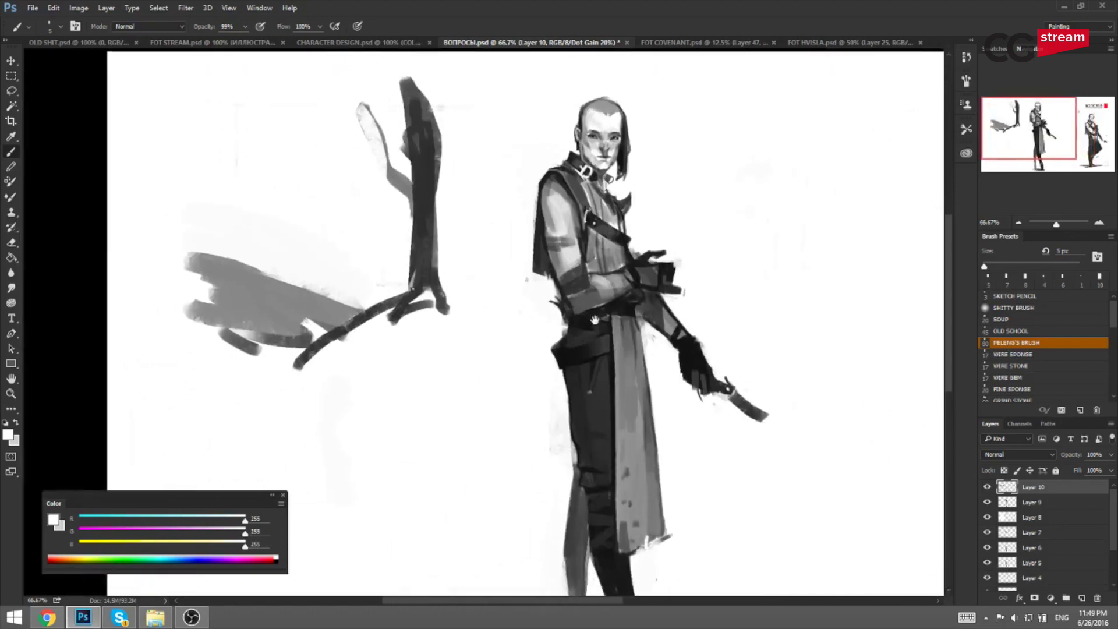
alt+click(579, 336)
key(bracketleft)
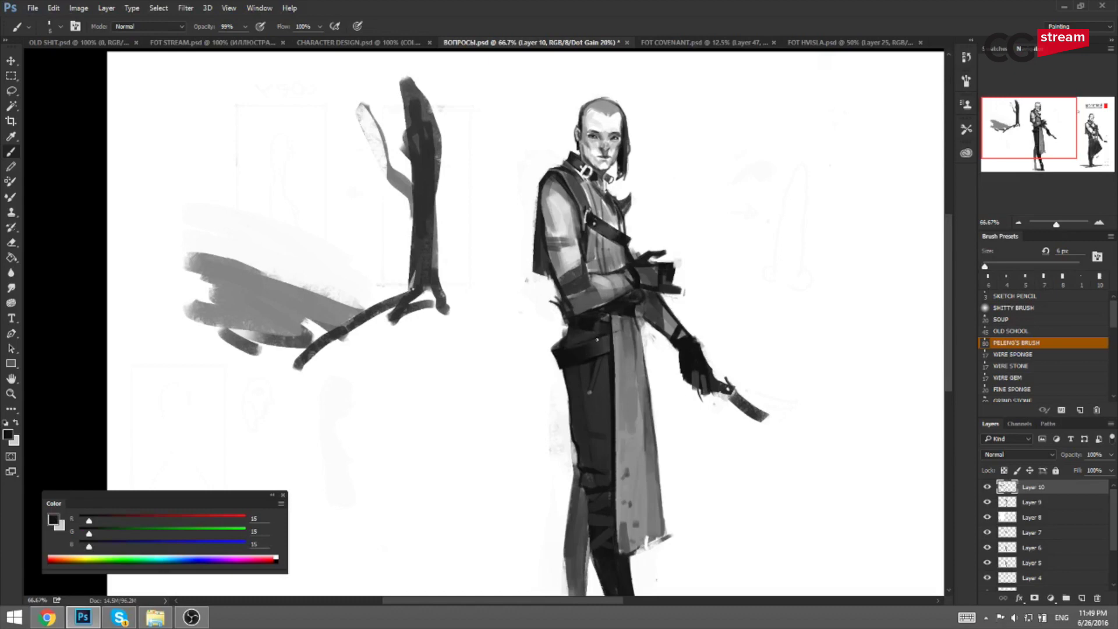
alt+click(604, 344)
key(bracketright)
alt+click(556, 343)
key(bracketright)
key(bracketright)
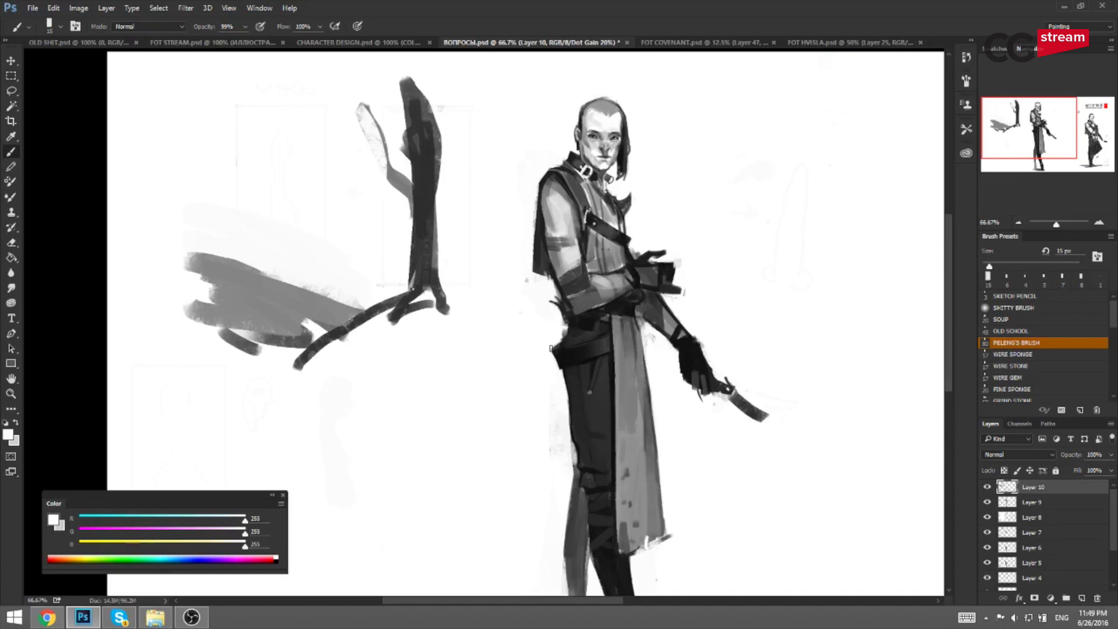
key(ctrl+shift+h)
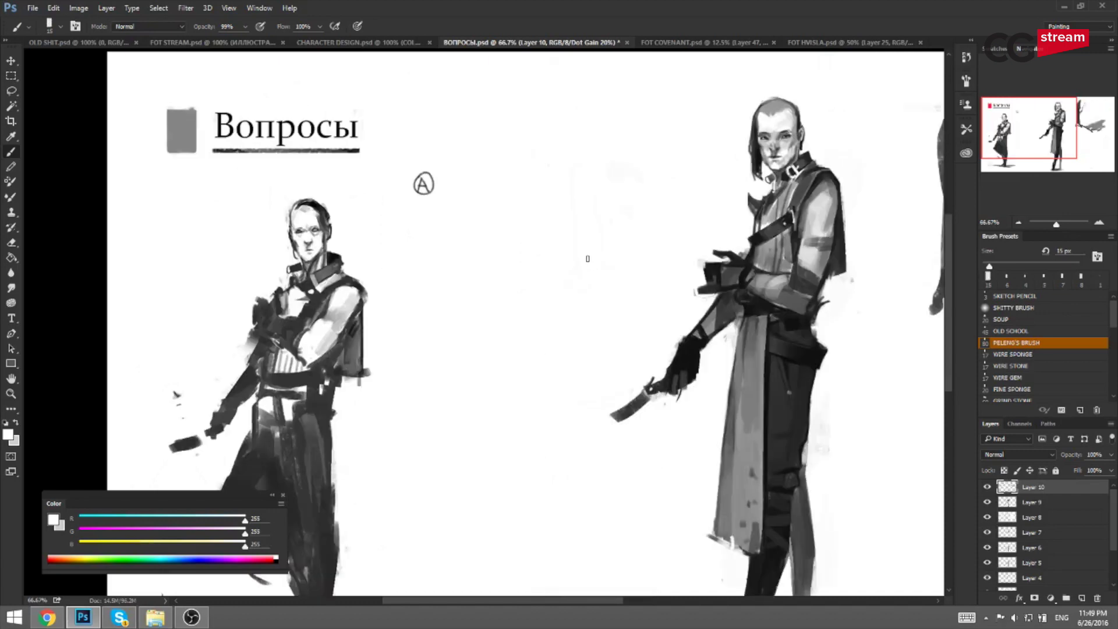
Try long mid-grey (RGB 139) strokes down the hanging cloth panel below the belt, and undo them.
drag(661, 331, 478, 289)
alt+click(573, 319)
drag(586, 275, 577, 377)
key(ctrl+z)
drag(584, 276, 576, 381)
key(ctrl+z)
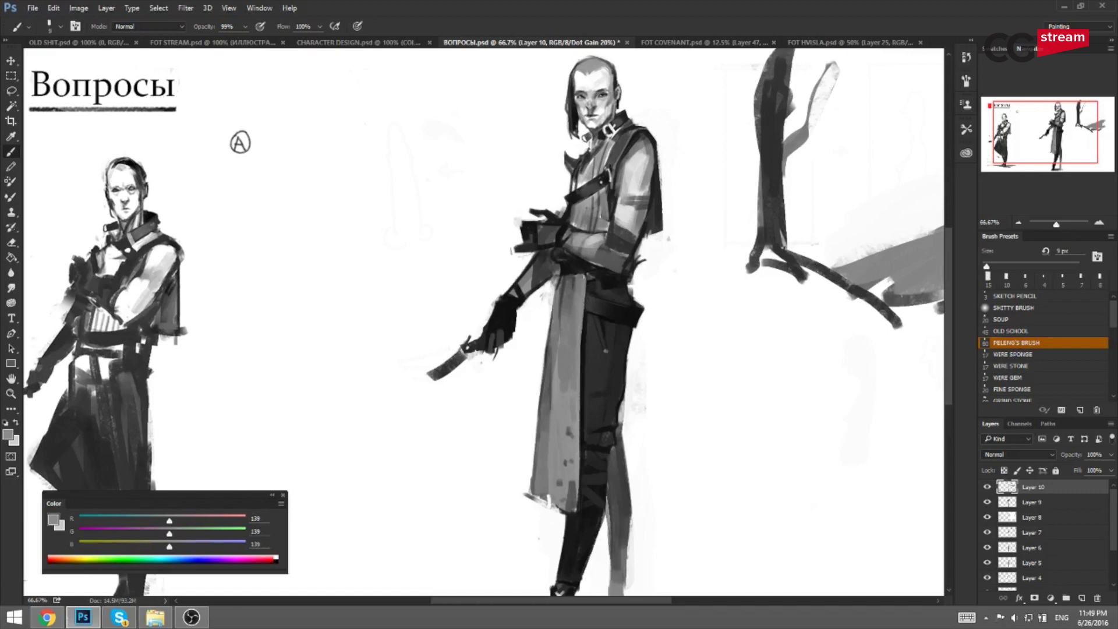
Paint a short mid-grey (RGB 126) stroke at the cloth panel's upper end below the belt, and mirror the canvas.
alt+click(585, 294)
drag(588, 277, 583, 311)
key(F2)
drag(385, 347, 604, 310)
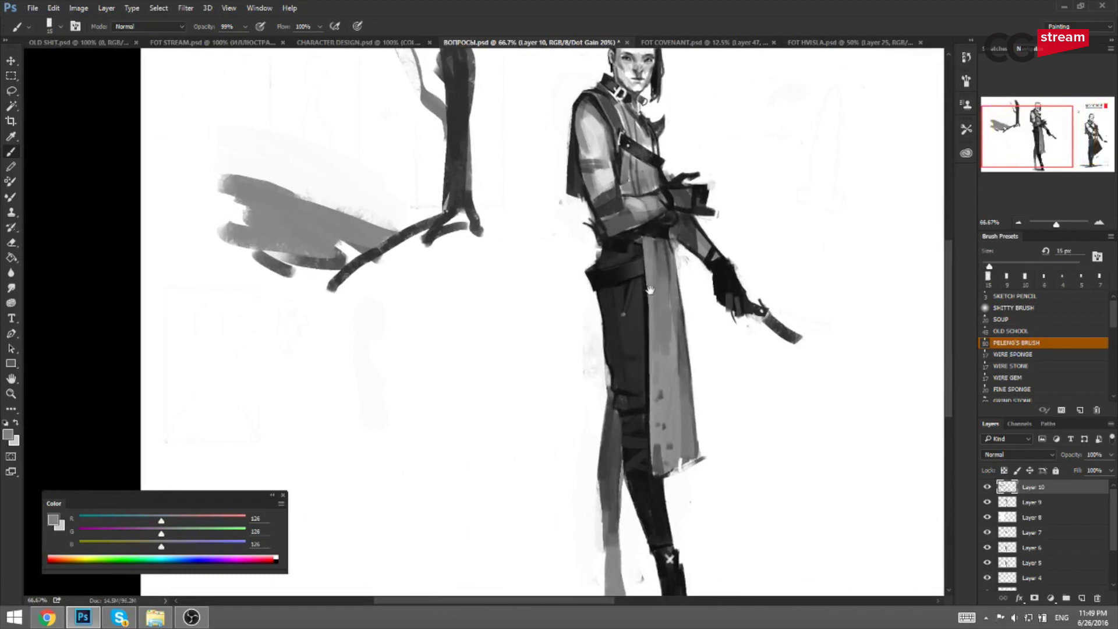
drag(650, 289, 606, 310)
Darken the belt and the cloth panel's edge in sampled near-black (RGB 25), reducing the brush to 9 px and smaller.
alt+click(602, 294)
key(bracketleft)
key(bracketleft)
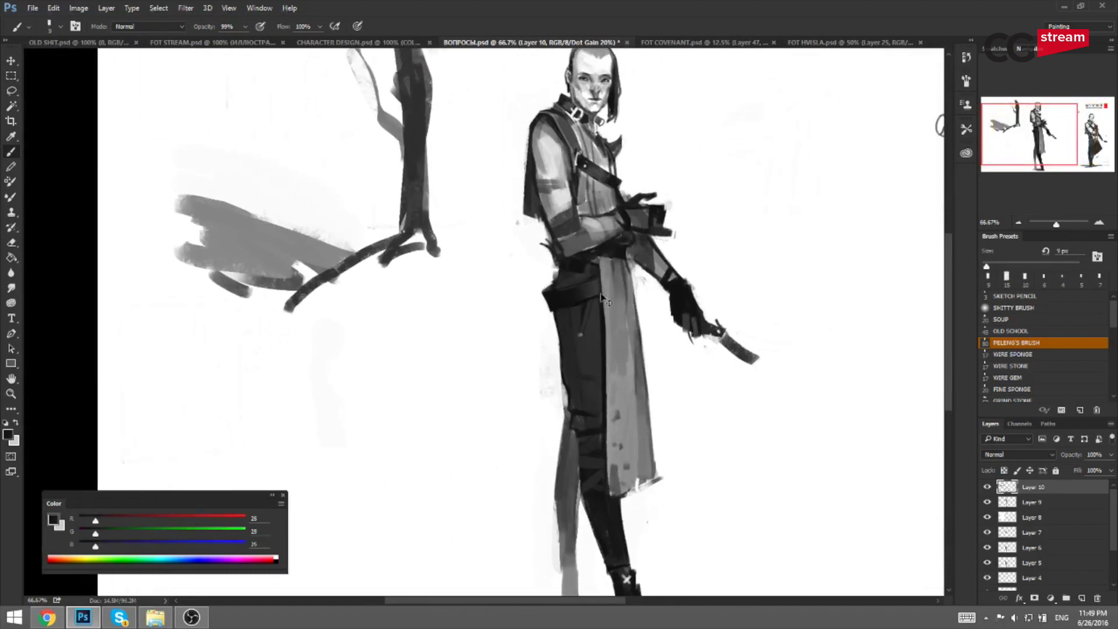
alt+click(571, 286)
key(bracketleft)
Sharpen the waist above the belt with a sampled dark stroke and clean its outline in white at 10 px.
alt+click(564, 271)
key(bracketleft)
drag(562, 277, 553, 276)
alt+click(553, 273)
key(bracketright)
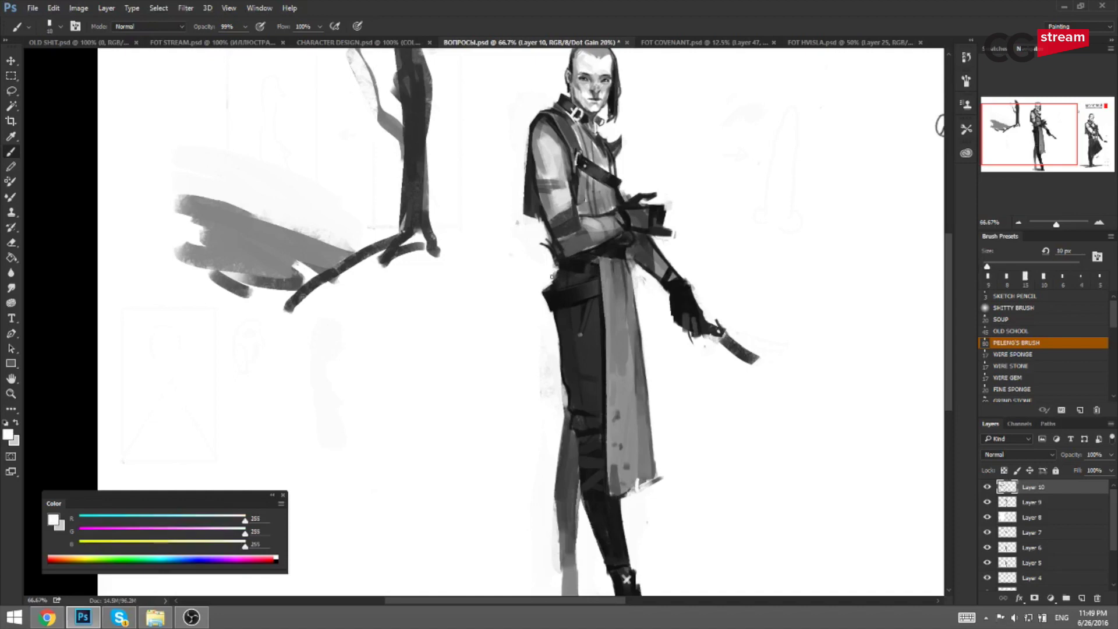
Clean around the figure in white with the brush enlarged to 20 px, checking it unmirrored and mirrored.
key(ctrl+shift+h)
drag(836, 70, 817, 74)
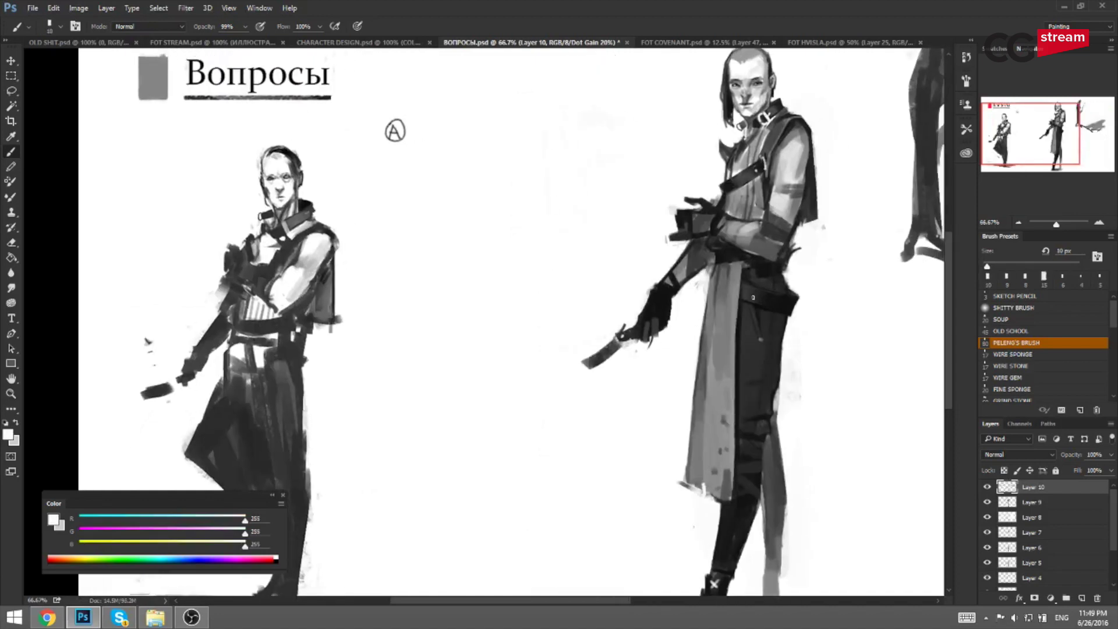
key(bracketright)
key(h)
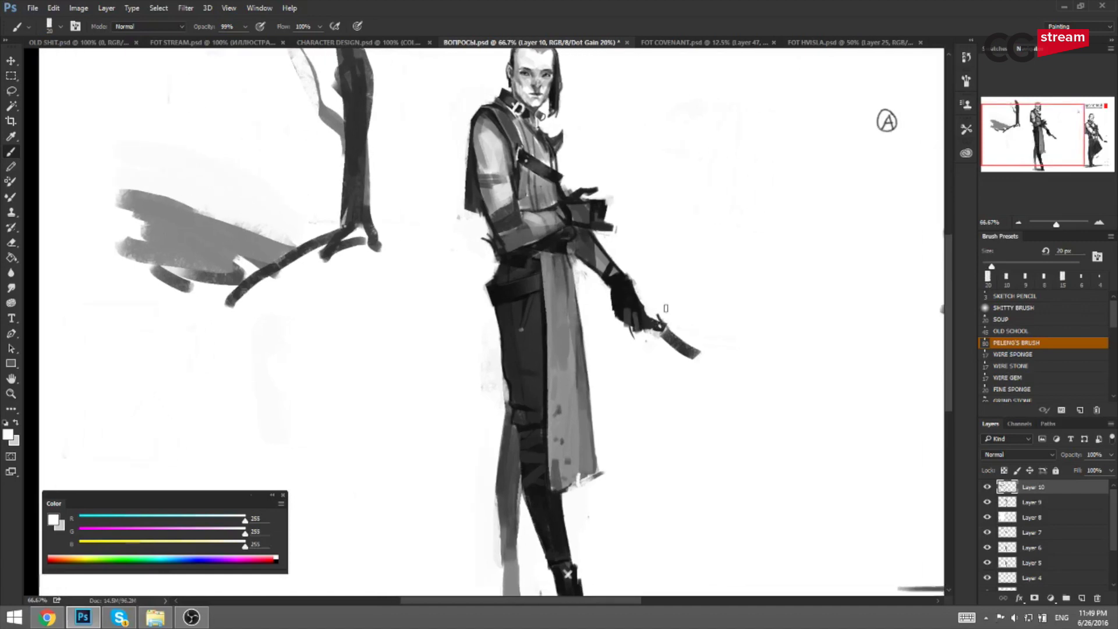
key(h)
Try a long, wide stroke down the hanging cloth panel in a sampled tone, and undo it.
alt+click(671, 286)
alt+click(667, 260)
key(bracketright)
key(bracketright)
key(bracketright)
drag(663, 261, 653, 367)
key(ctrl+z)
key(bracketleft)
key(ctrl+z)
Paint the upper cloth panel in sampled greys (RGB 148 and 119), reducing the brush from 15 to 8 px.
alt+click(659, 332)
key(bracketleft)
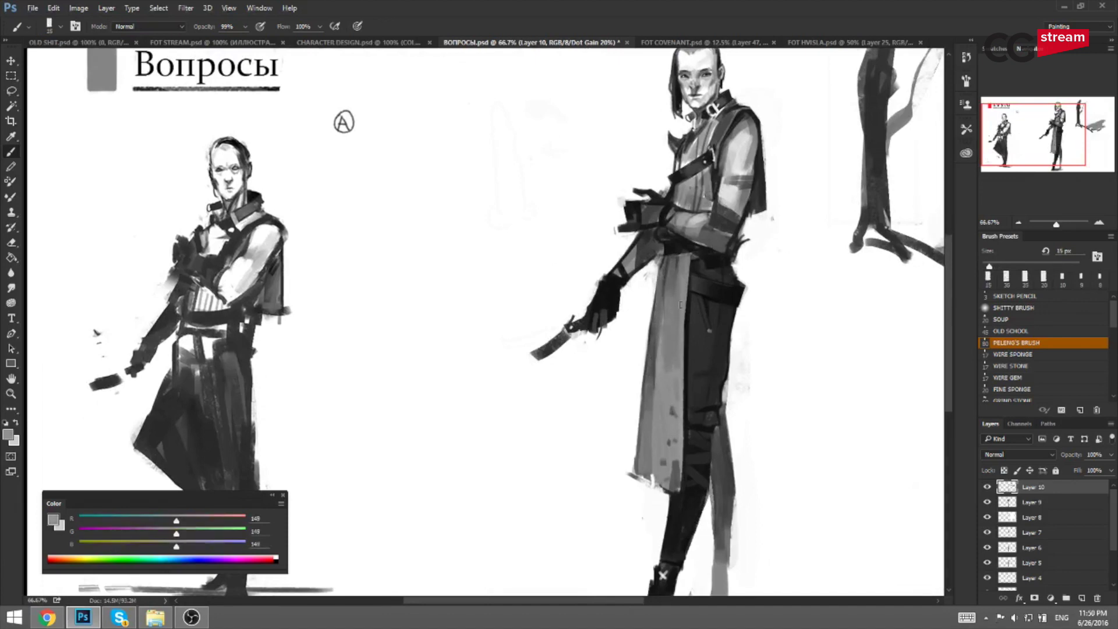
alt+click(679, 311)
key(bracketleft)
alt+click(674, 304)
key(bracketleft)
alt+click(664, 305)
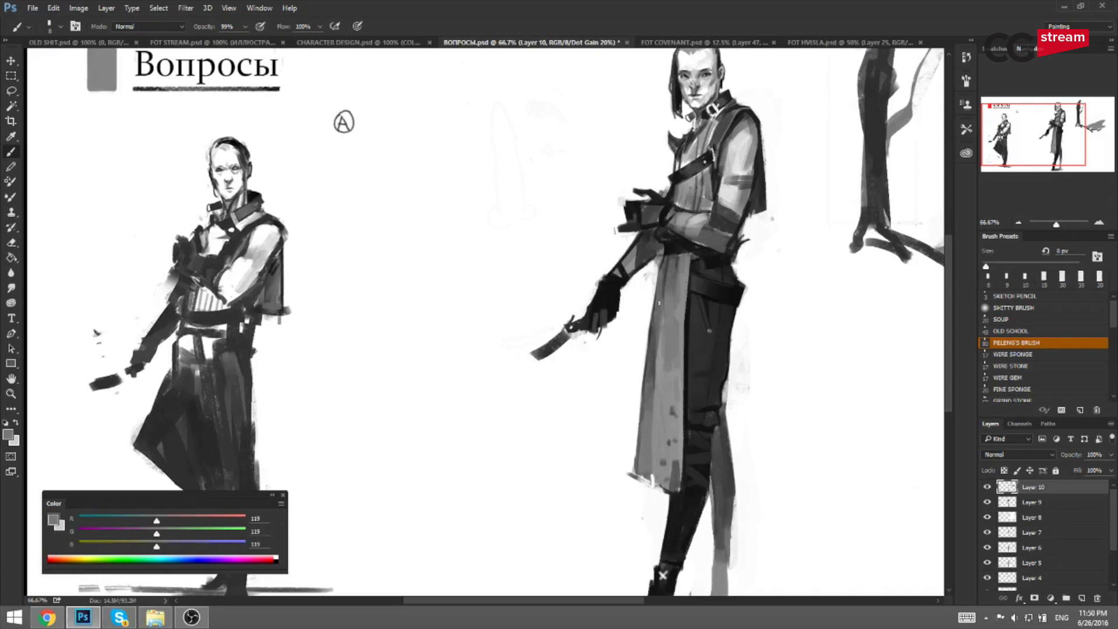
Shade the cloth panel below the belt in sampled greys (RGB 134 and 110), enlarging the brush from 20 to 35 px.
alt+click(678, 301)
alt+click(681, 303)
key(bracketright)
key(bracketright)
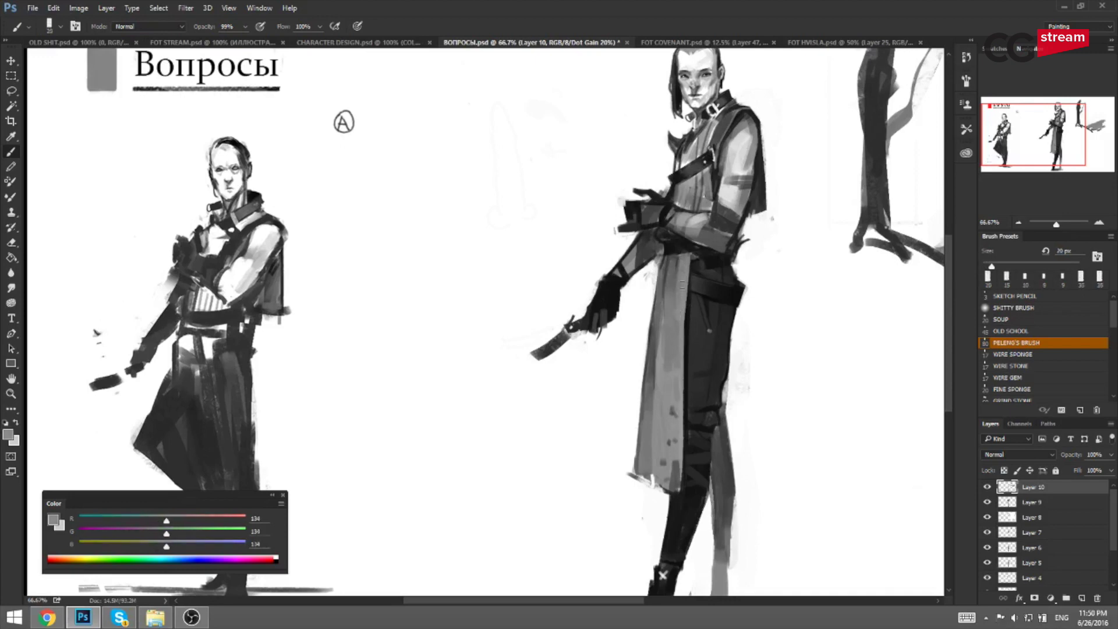
alt+click(684, 301)
key(bracketright)
alt+click(672, 284)
key(bracketright)
key(bracketright)
drag(679, 265, 677, 320)
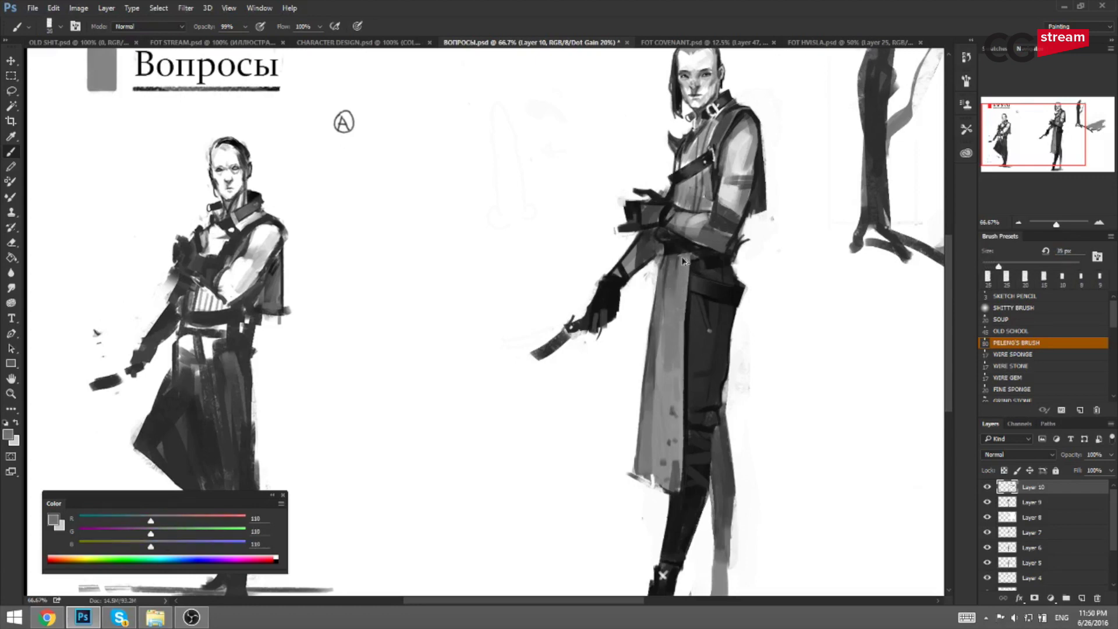
On the mirrored canvas, darken the cloth panel's top in sampled grey (RGB 96) at 30 px, and unmirror it.
key(ctrl+shift+h)
drag(603, 321, 670, 325)
alt+click(623, 282)
key(bracketleft)
drag(621, 270, 619, 310)
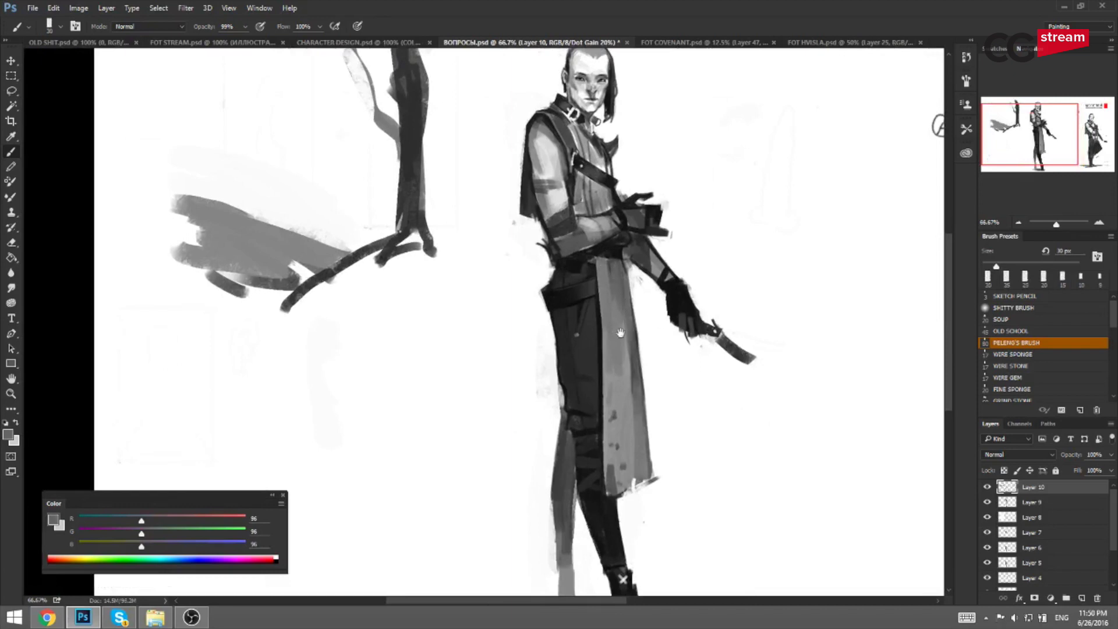
key(shift+h)
mouse_move(737, 342)
mouse_down()
mouse_move(695, 337)
mouse_move(627, 361)
mouse_up()
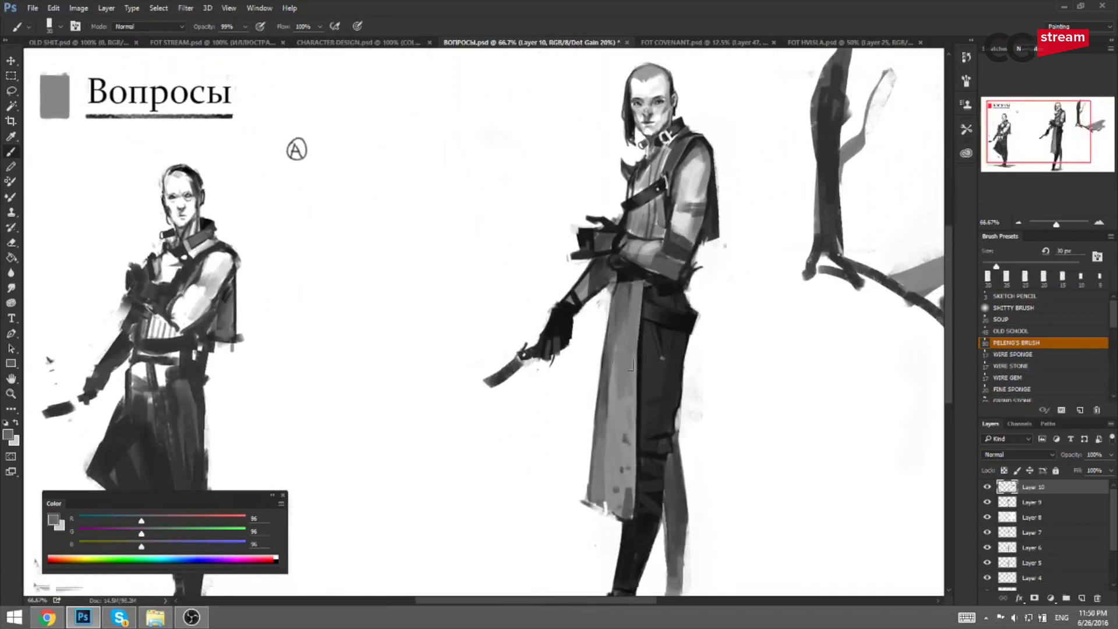
Touch up the belt edge in near-black (RGB 17) at 20 px and clean around the raised hand in white at 15 px.
alt+click(621, 279)
key(bracketleft)
key(ctrl+plus)
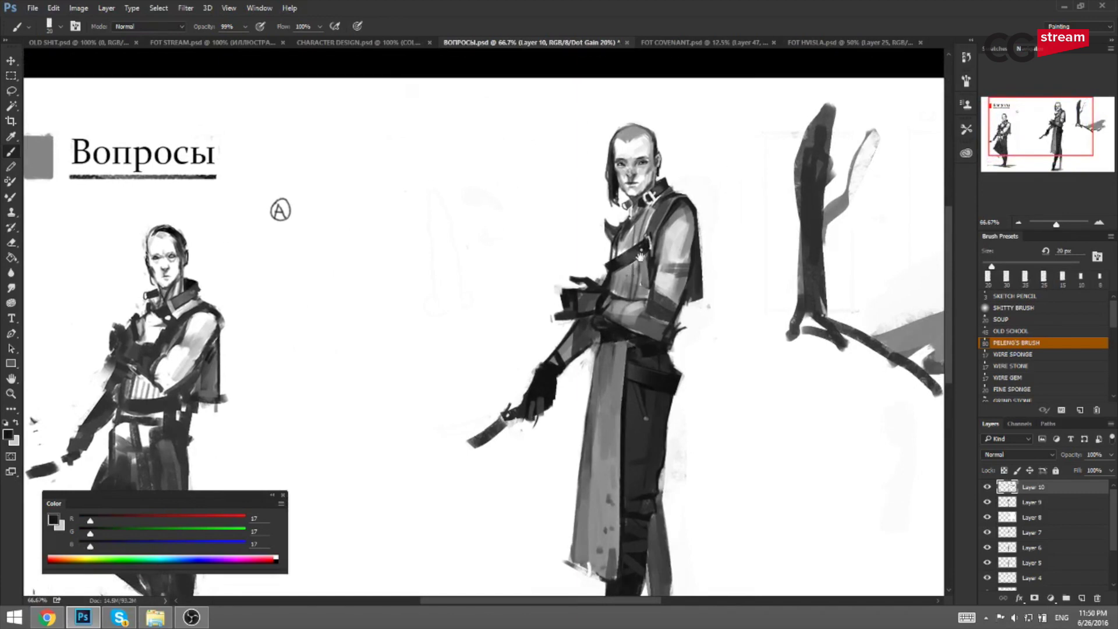
drag(626, 280, 583, 315)
key(x)
key(bracketleft)
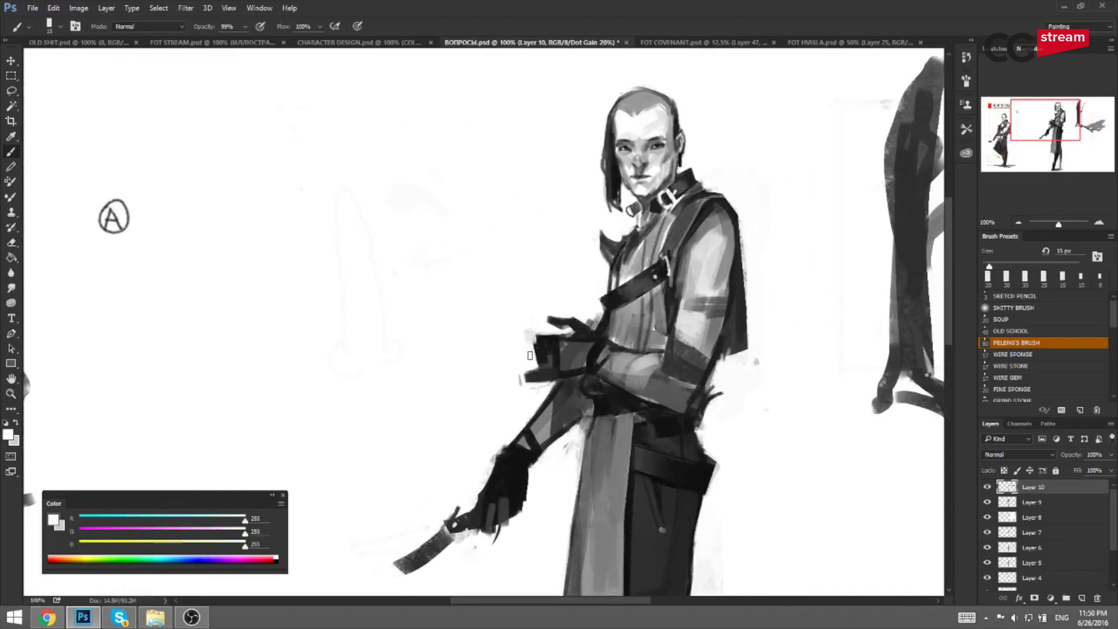
drag(676, 180, 617, 244)
Refine the dark strand below the ear in white and a sampled tone, reducing the brush to 9 px and smaller.
key(x)
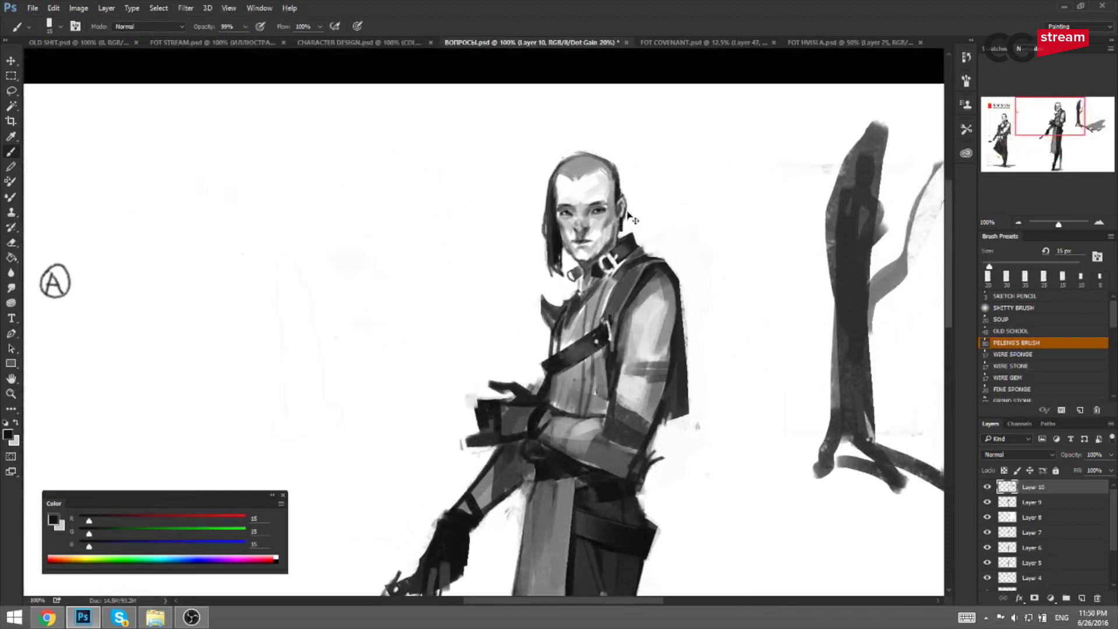
key(ctrl+plus)
key(x)
key(bracketleft)
key(bracketleft)
key(bracketleft)
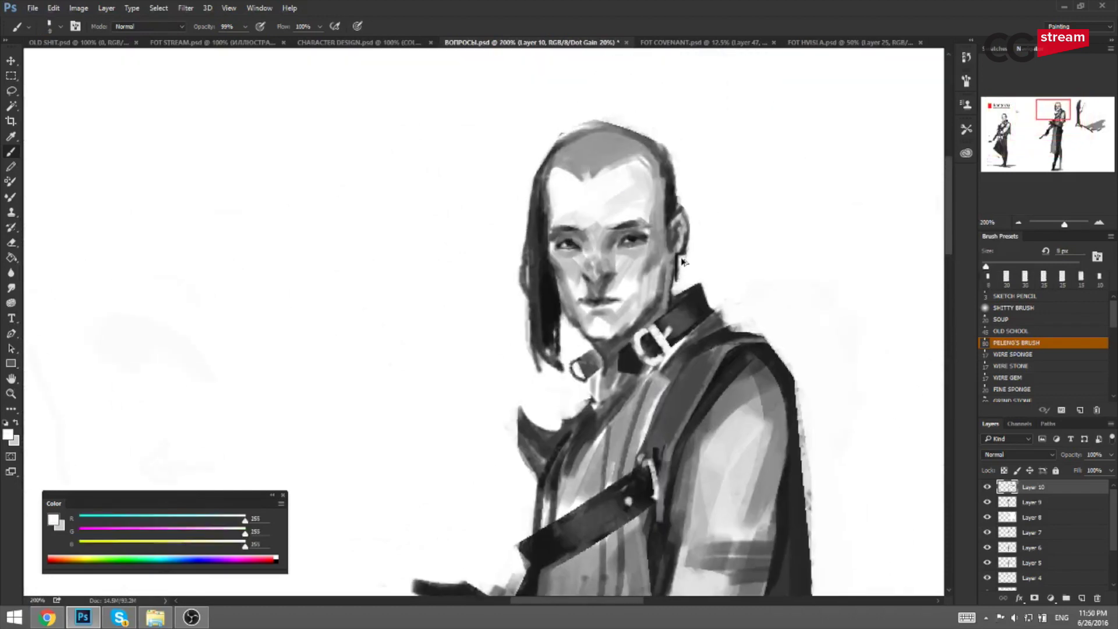
key(bracketleft)
alt+click(676, 255)
drag(676, 255, 674, 266)
key(bracketright)
Touch up the cheek near the ear in sampled greys (RGB 210 and 142), using a 9 px brush, and mirror the canvas.
alt+click(659, 268)
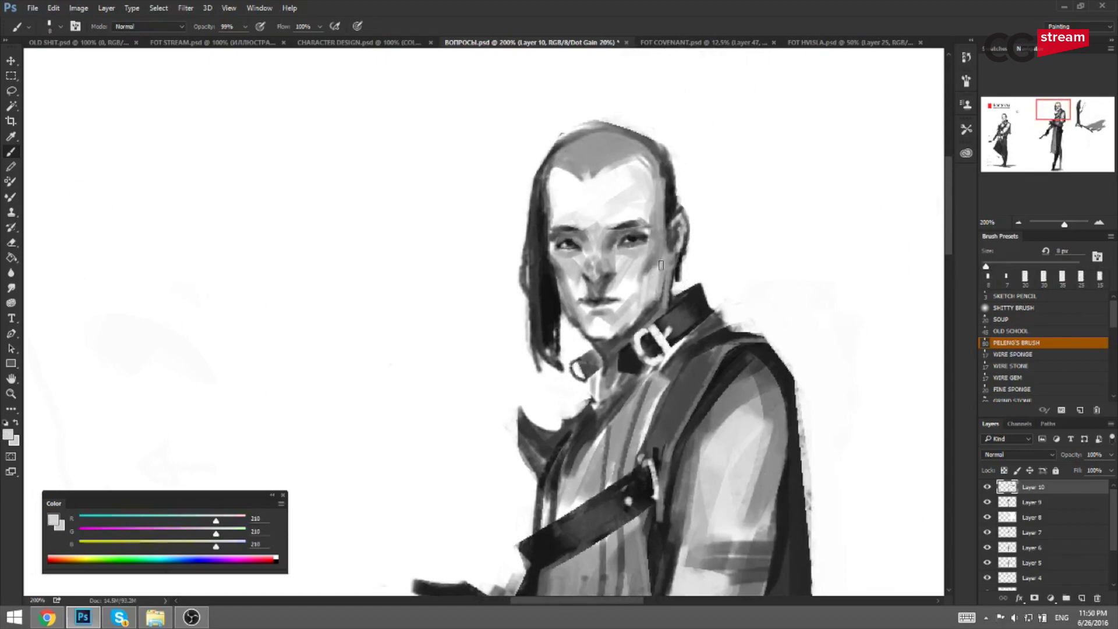
alt+click(662, 273)
key(bracketright)
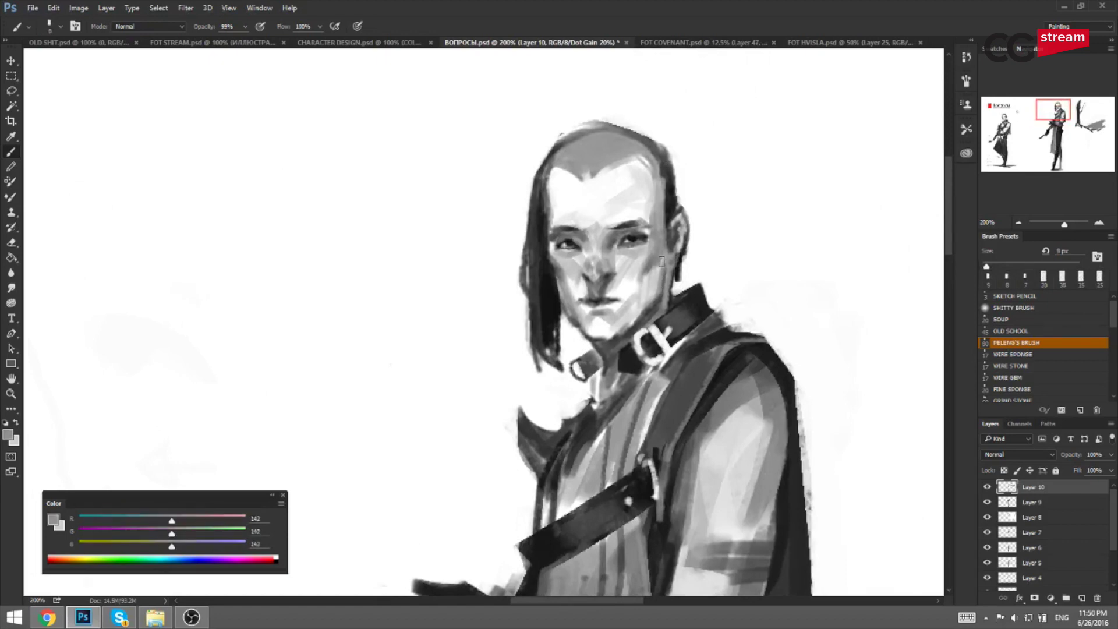
key(ctrl+minus)
mouse_move(653, 297)
mouse_down()
mouse_move(633, 316)
mouse_move(728, 225)
mouse_up()
key(ctrl+shift+h)
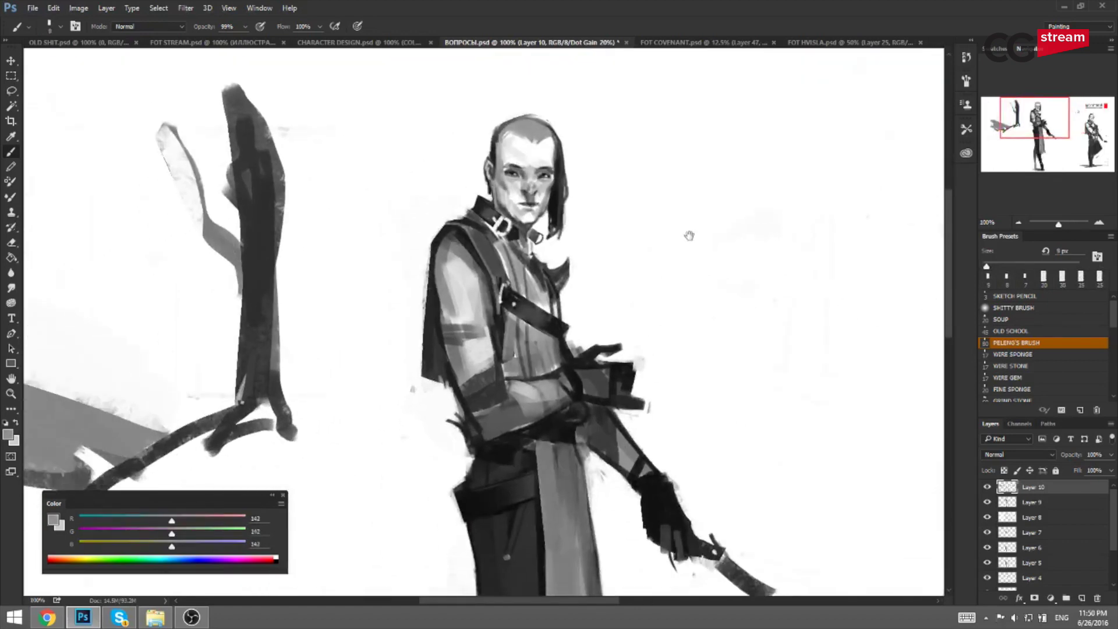
Clean the outline beside the crown of the head in the sampled background tone, and save the document.
alt+click(516, 104)
key(bracketright)
mouse_move(607, 267)
mouse_down()
mouse_move(609, 207)
mouse_move(608, 219)
mouse_up()
key(ctrl+s)
Rework the raised hand's wrist in sampled dark tones including near-black (RGB 27), reducing the brush to 10 px.
key(bracketright)
alt+click(589, 333)
alt+click(602, 330)
drag(604, 326, 606, 349)
alt+click(628, 301)
key(bracketleft)
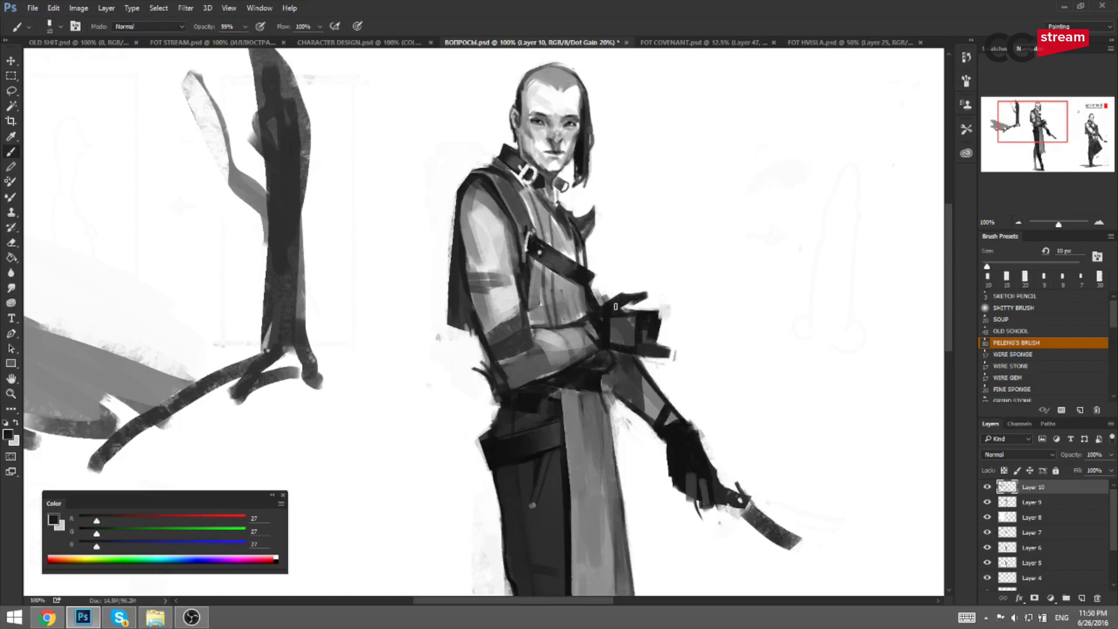
Refine the raised hand's upper finger in sampled tones, including white (RGB 255), finishing with a 10 px brush.
alt+click(617, 291)
key(bracketright)
drag(609, 296, 625, 291)
alt+click(630, 302)
key(bracketleft)
alt+click(635, 304)
alt+click(656, 290)
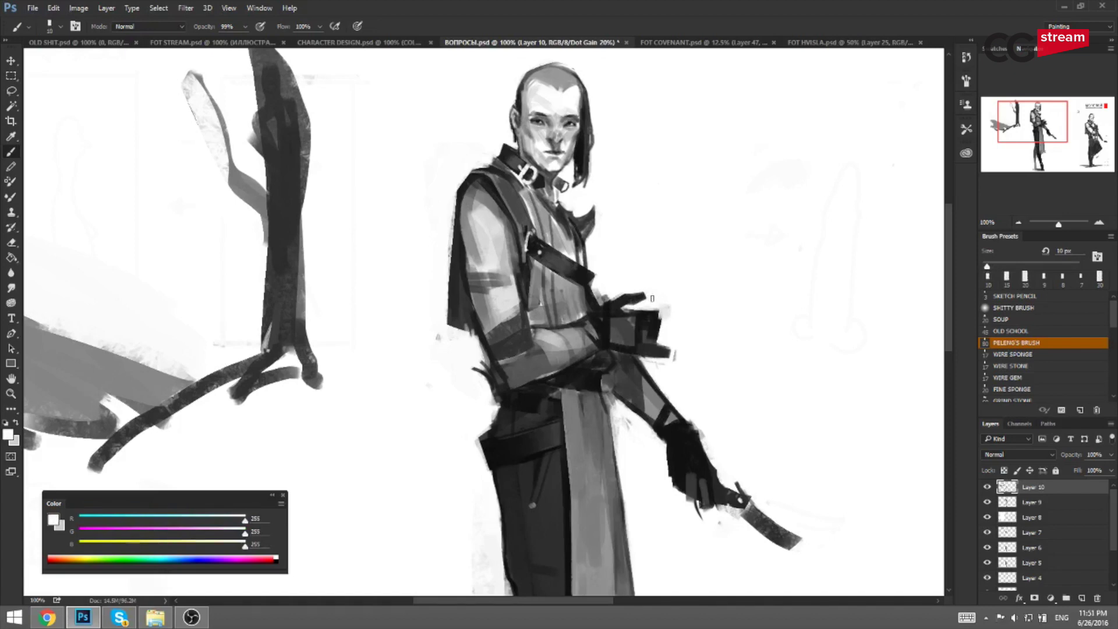
Mirror the canvas and touch up the raised hand in sampled near-black (RGB 27) and near-white (RGB 254), enlarging the brush to 25 px.
key(F2)
drag(761, 298, 689, 290)
alt+click(681, 299)
key(bracketleft)
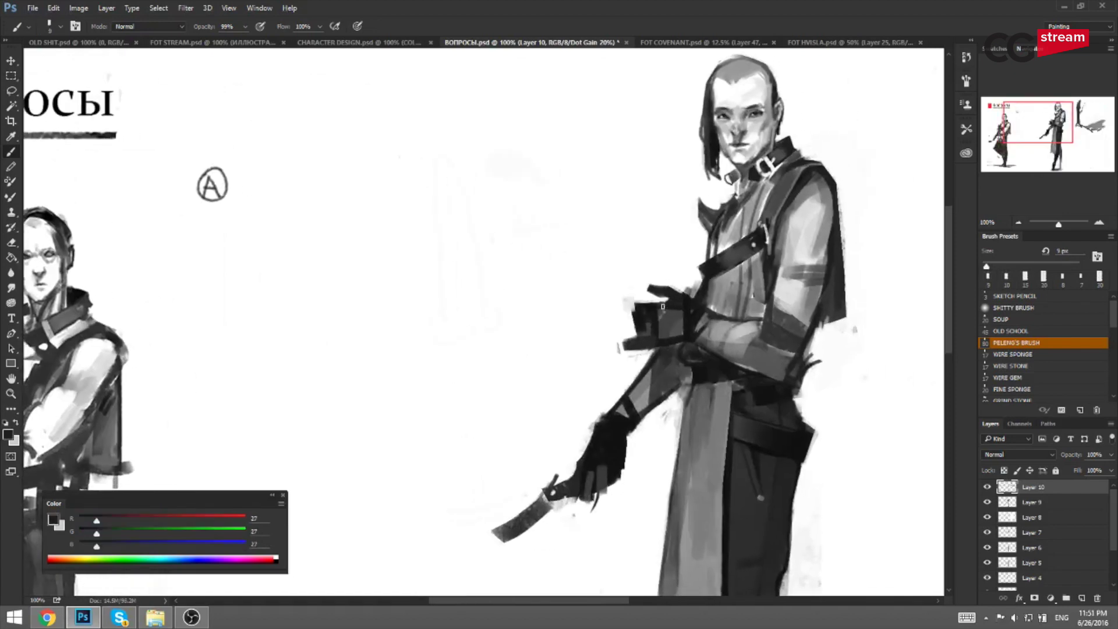
key(bracketright)
alt+click(656, 305)
key(bracketright)
key(bracketright)
Mirror the canvas and back to check the figure's silhouette.
key(F2)
drag(531, 286, 661, 264)
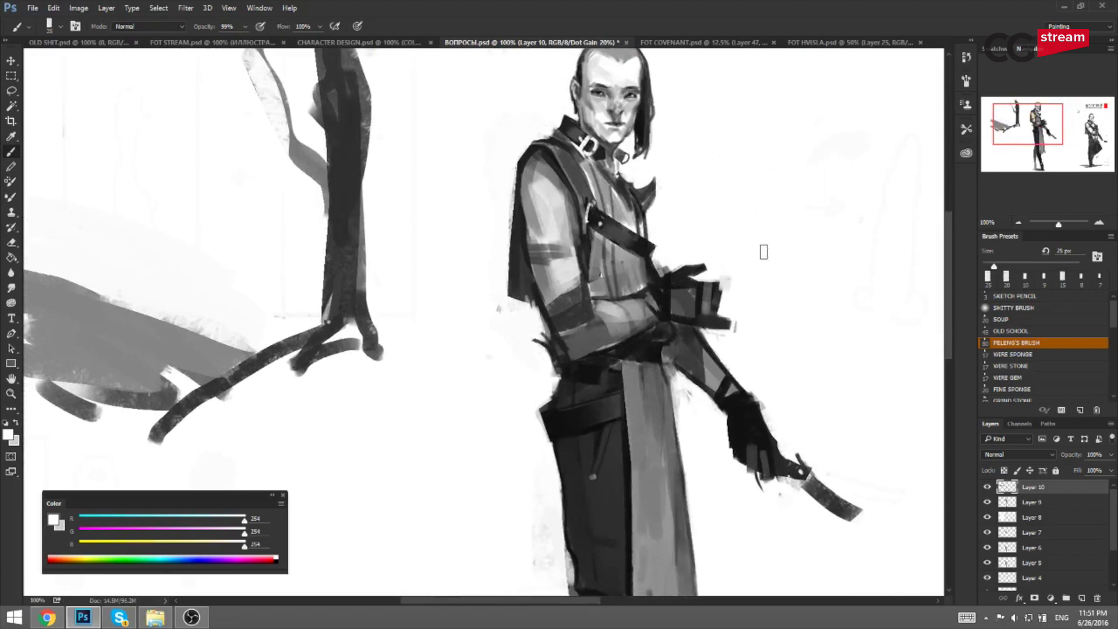
scroll(755, 329, right, 2)
key(h)
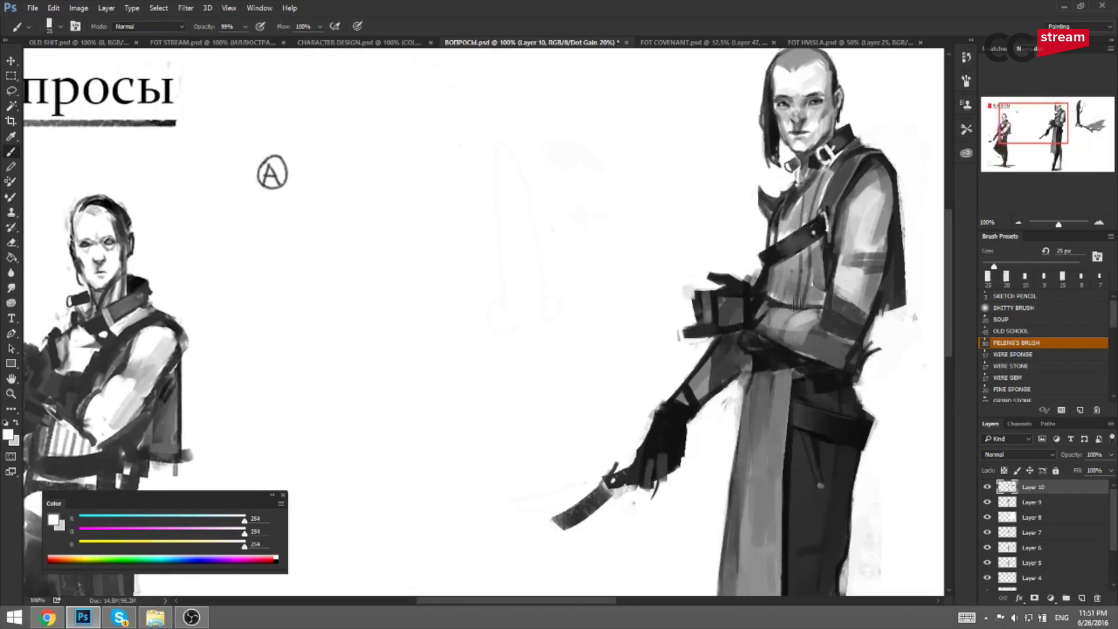
scroll(640, 326, right, 3)
Paint over the waist beneath the folded forearm in a sampled dark tone, enlarging the brush to 40 px.
alt+click(604, 366)
key(bracketright)
key(bracketright)
drag(625, 365, 596, 370)
key(bracketright)
alt+click(654, 400)
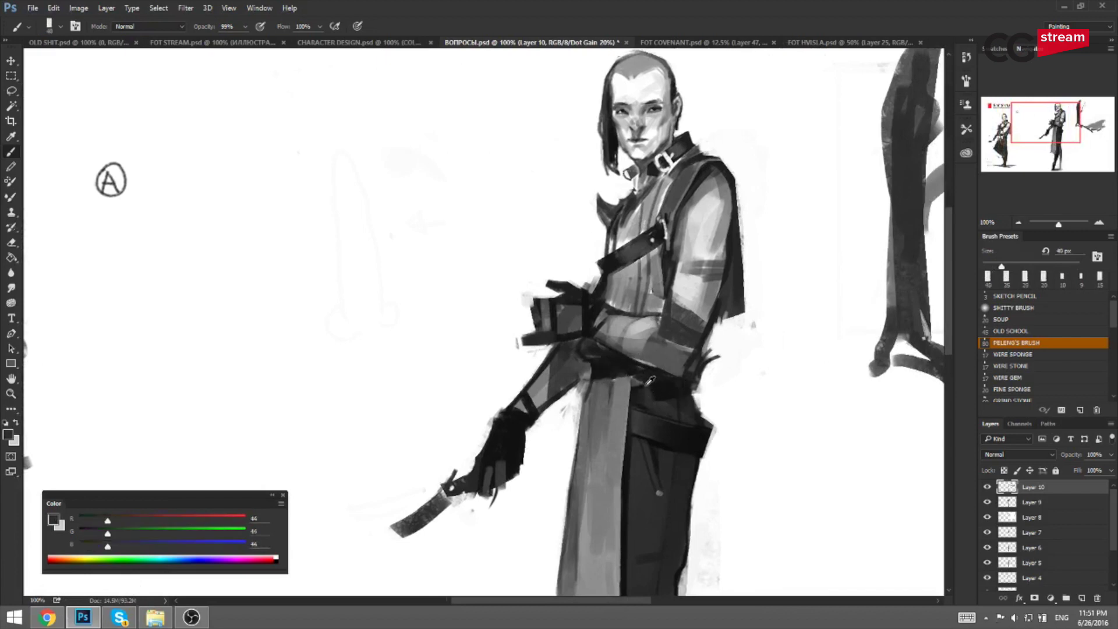
Refine the waist beside the hanging panel's top in sampled dark tones (RGB 33 and 26), using a 7 to 9 px brush.
key(bracketleft)
key(bracketleft)
key(bracketleft)
key(bracketleft)
key(bracketleft)
key(bracketleft)
key(bracketleft)
key(bracketleft)
key(bracketleft)
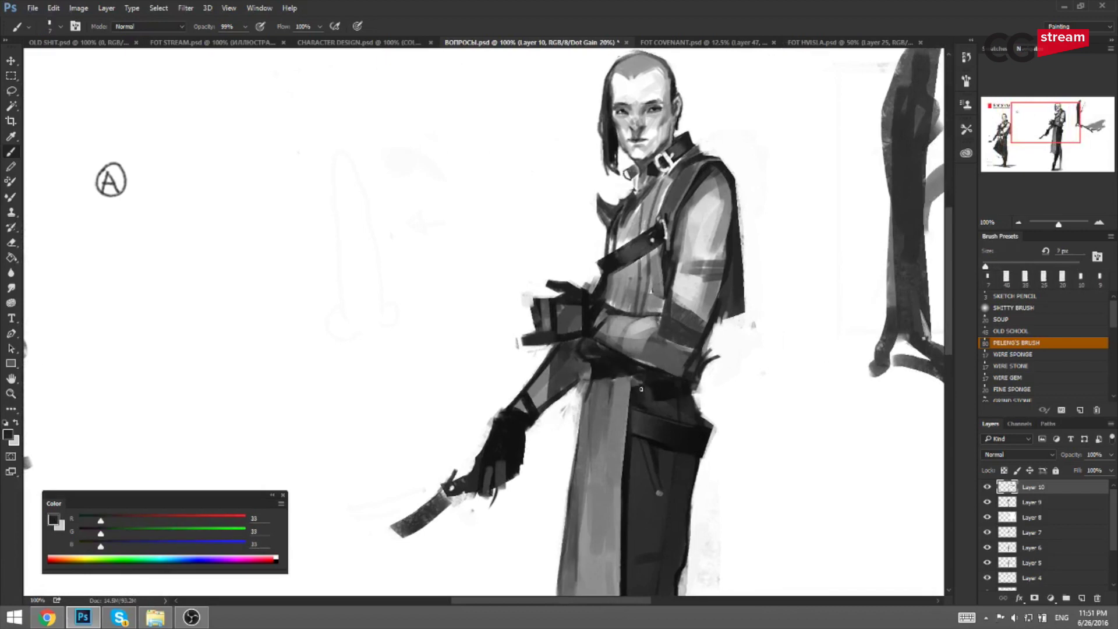
key(bracketright)
alt+click(639, 394)
key(bracketright)
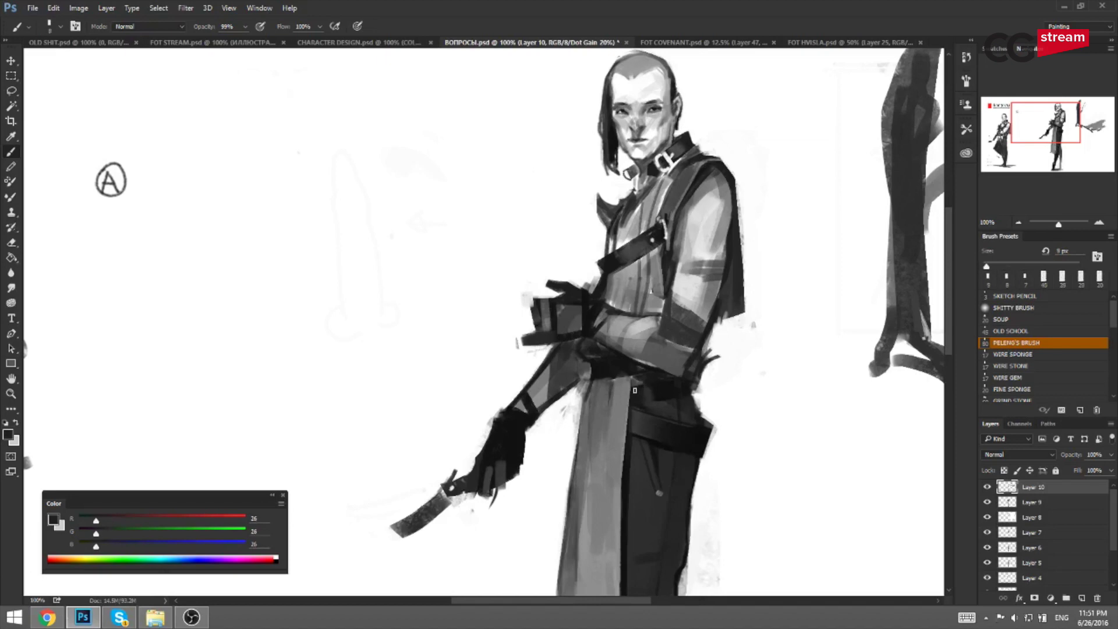
Rework the waistband in sampled dark greys (RGB 45, 24 and 39), mirroring the canvas and using a 10 to 15 px brush.
alt+click(649, 390)
key(bracketright)
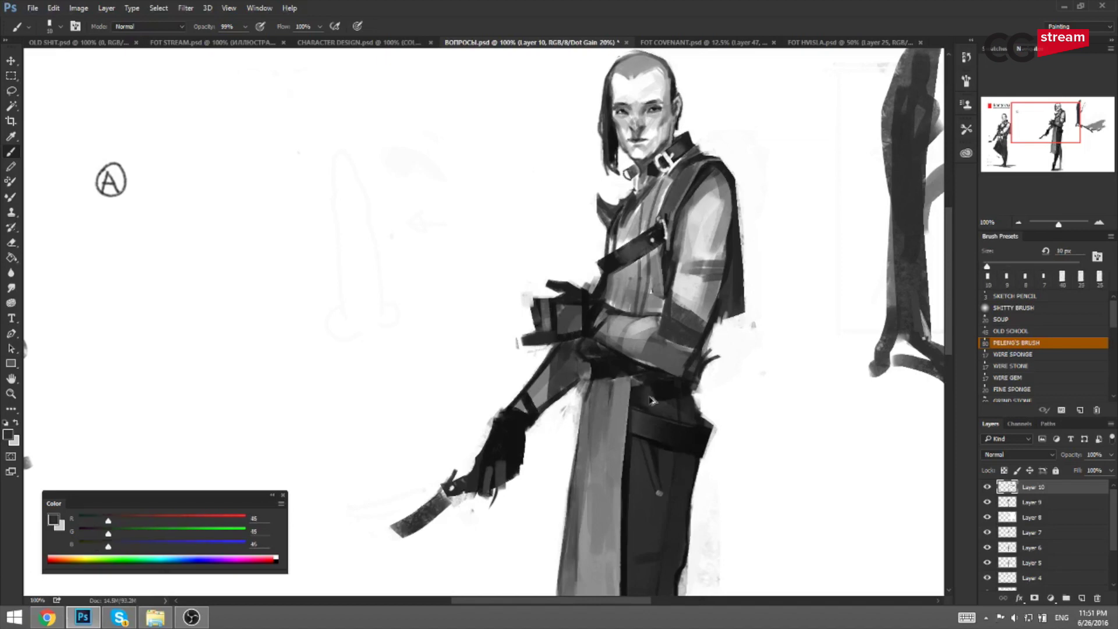
key(ctrl+f)
drag(392, 445, 627, 410)
alt+click(623, 408)
alt+click(622, 355)
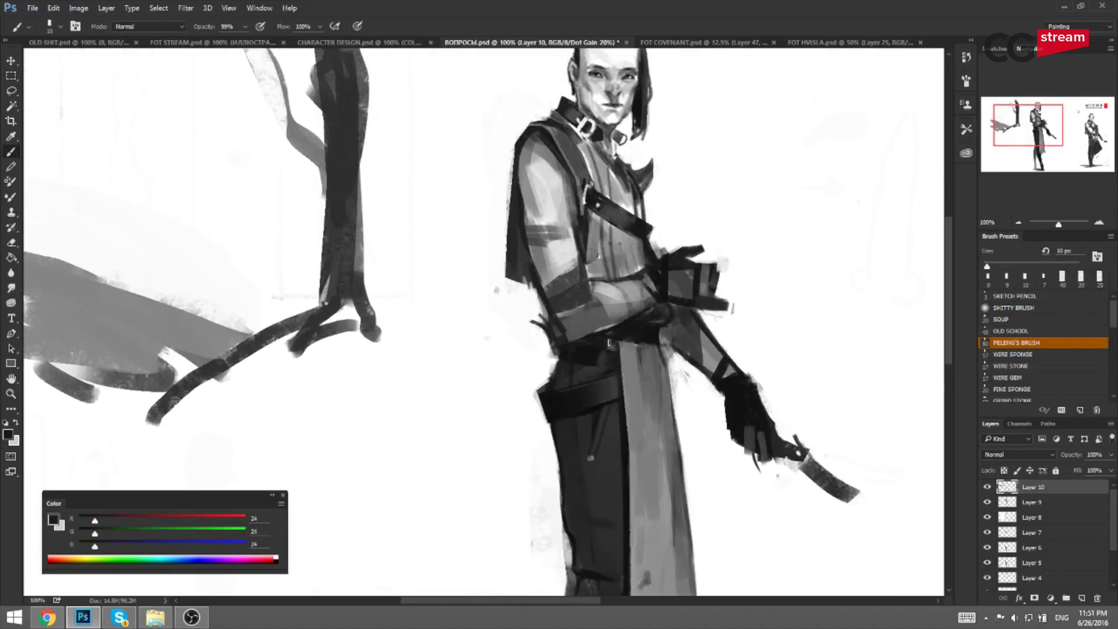
alt+click(612, 339)
key(bracketright)
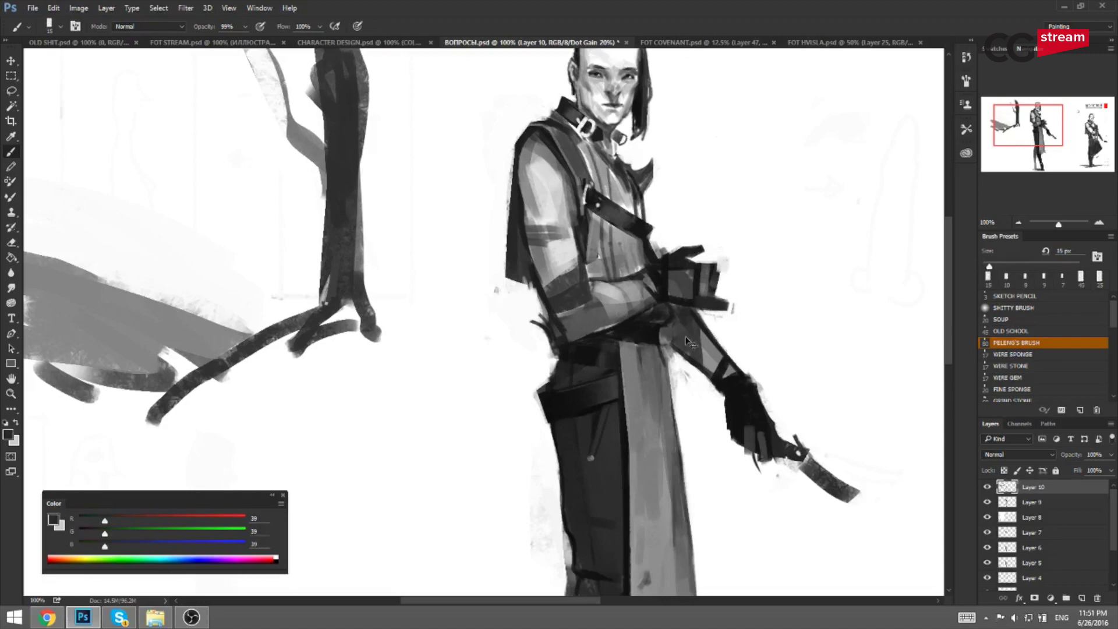
Mirror the canvas and touch up the waist near the folded arm's elbow in sampled near-black (RGB 18) with a smaller brush.
key(h)
drag(740, 331, 561, 313)
alt+click(669, 315)
key(bracketleft)
key(bracketleft)
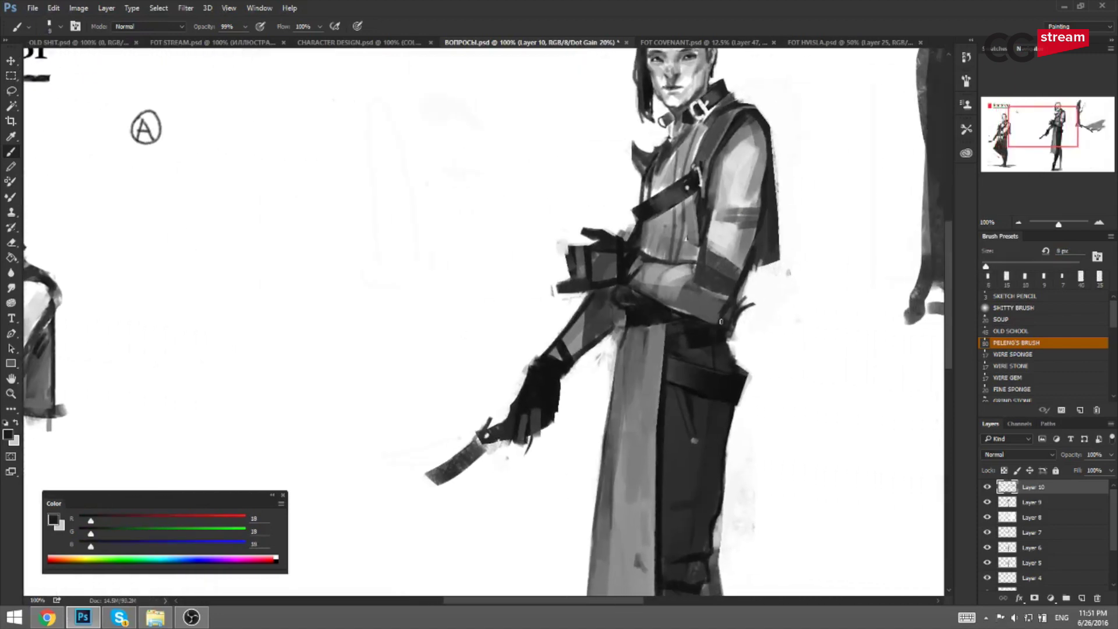
Check the whole figure in both mirrored orientations at 66.67% zoom.
key(h)
drag(480, 342, 650, 326)
key(ctrl+minus)
key(h)
drag(748, 331, 659, 322)
key(x)
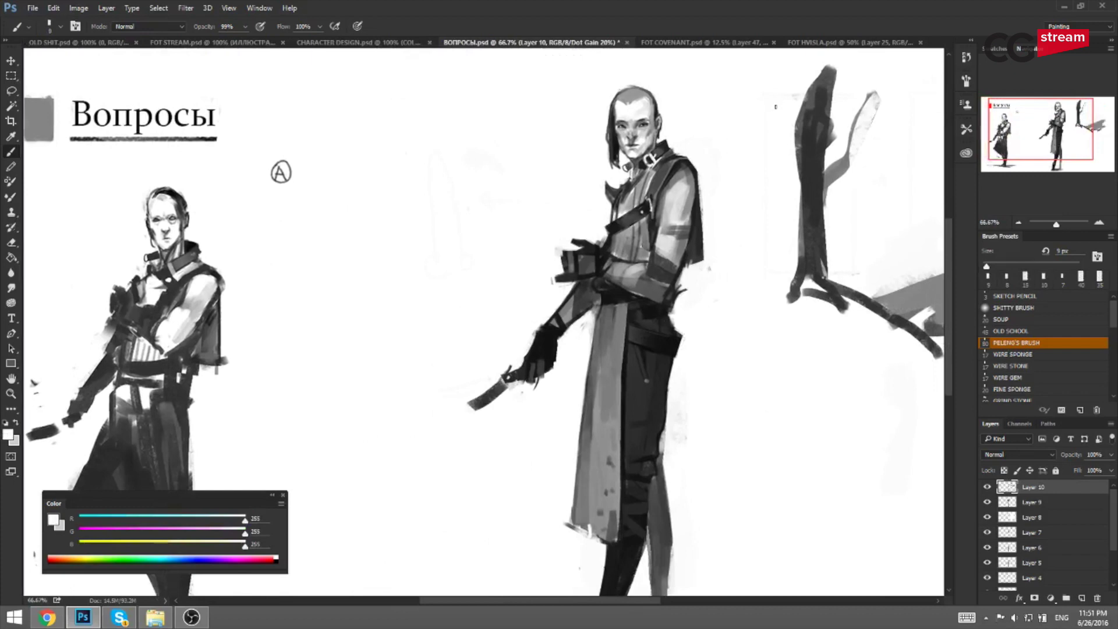
Brush the hanging cloth panel with a sampled mid grey (RGB 124), using a 40 px brush.
alt+click(602, 400)
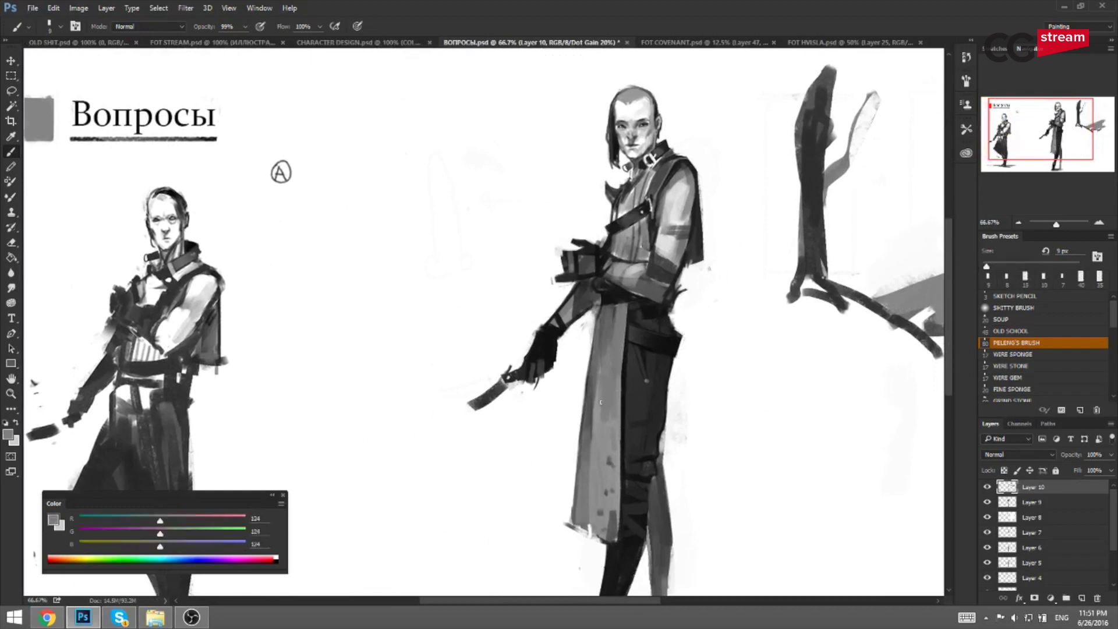
key(bracketright)
key(bracketright)
key(bracketright)
key(bracketright)
key(bracketright)
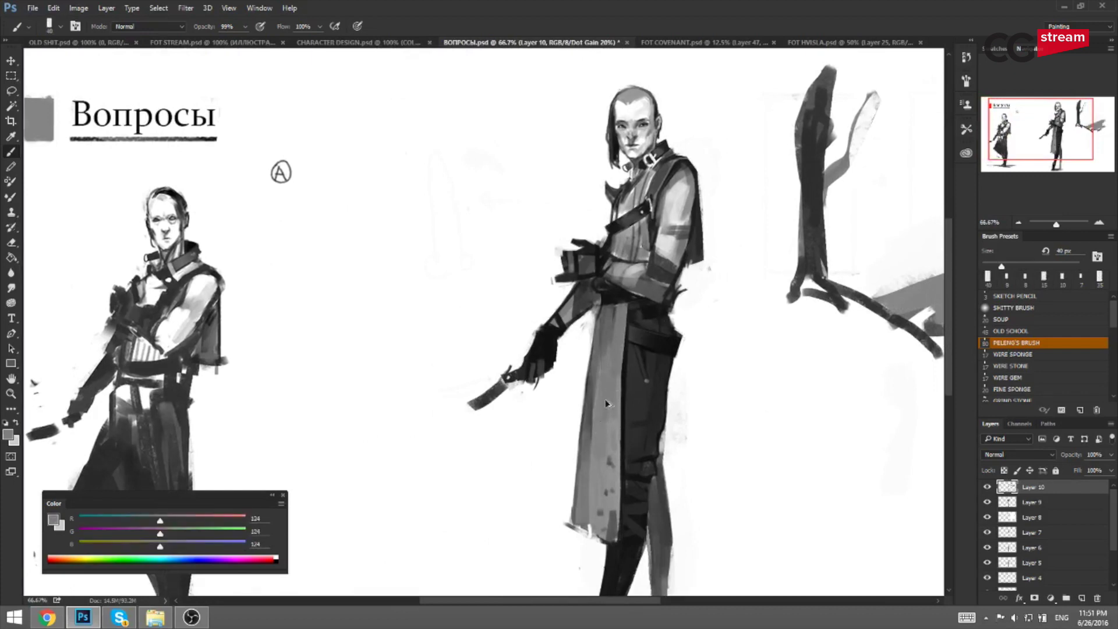
drag(600, 382, 610, 441)
Mirror the canvas and shade the panel's top and waist in sampled greys (RGB 96 and 47), using a 30 to 45 px brush.
key(F2)
drag(531, 277, 569, 268)
alt+click(531, 304)
key(bracketleft)
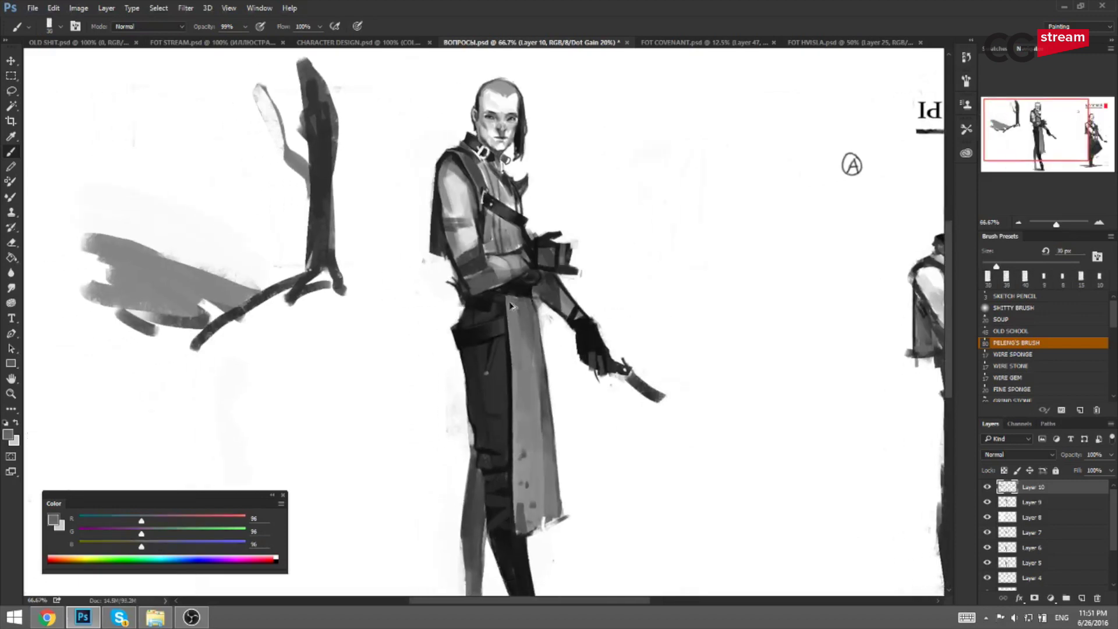
alt+click(509, 294)
key(bracketright)
key(bracketright)
key(bracketright)
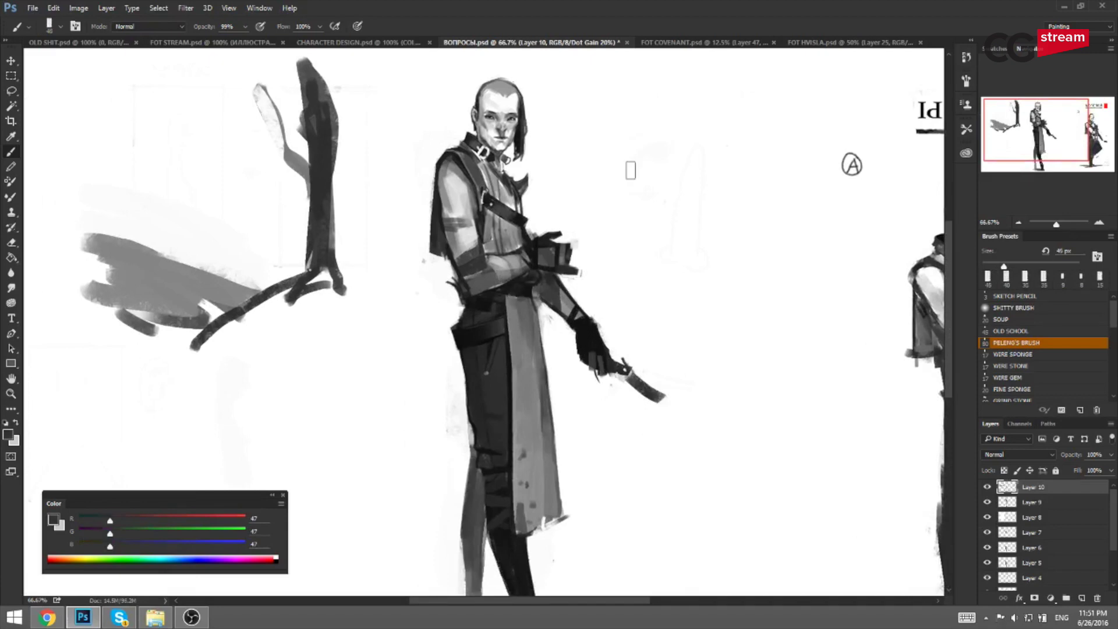
Mirror the canvas and define the belt's front end in sampled near-blacks (RGB 14 and 16), reducing the brush to 7 px.
key(ctrl+shift+h)
drag(740, 303, 683, 294)
alt+click(585, 283)
key(bracketleft)
key(bracketleft)
key(bracketleft)
key(bracketleft)
key(bracketleft)
key(bracketleft)
key(bracketleft)
key(bracketleft)
key(bracketleft)
key(bracketleft)
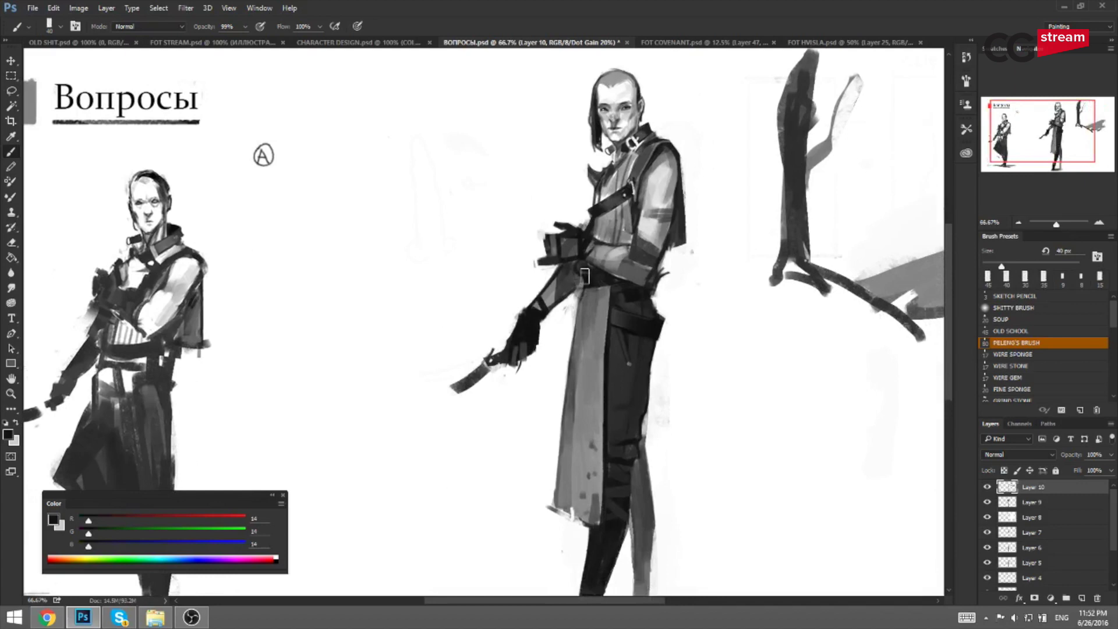
alt+click(588, 280)
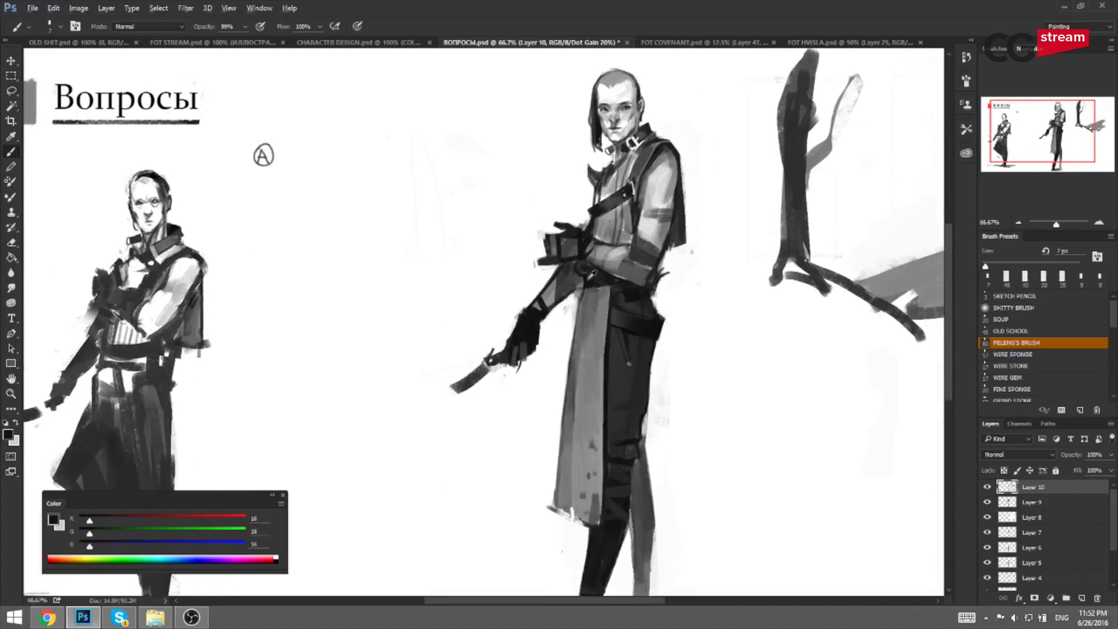
Rework the lowered arm's upper part beside the belt in sampled dark tones (RGB 62 and 15), using a 9 to 10 px brush.
alt+click(571, 272)
key(bracketright)
alt+click(573, 276)
key(bracketright)
alt+click(573, 270)
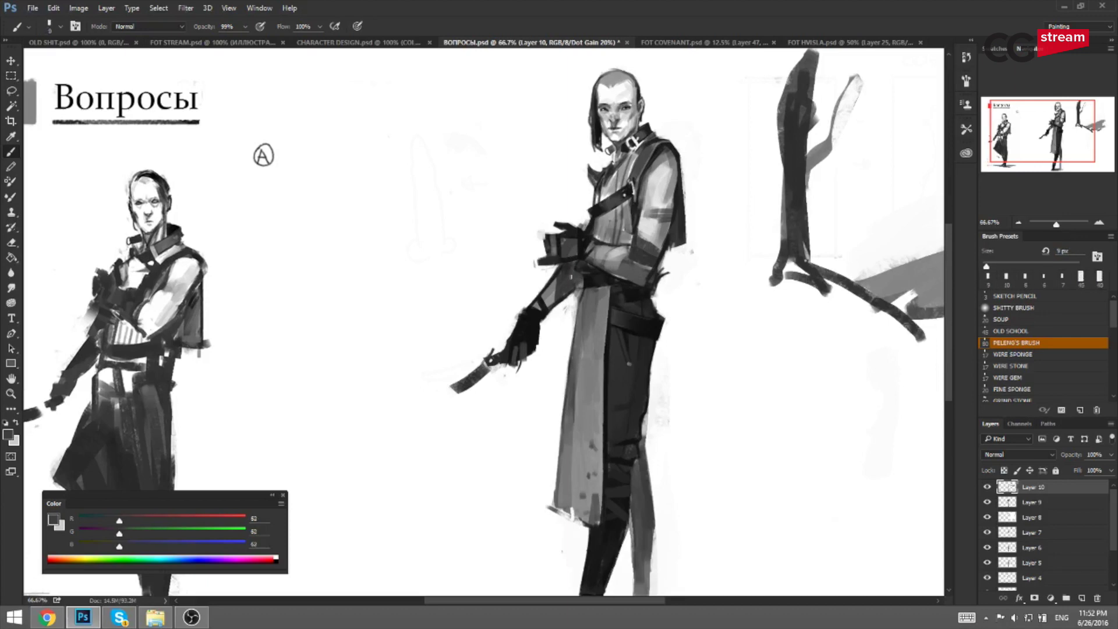
alt+click(572, 278)
key(bracketright)
key(bracketright)
key(bracketright)
alt+click(570, 274)
key(bracketleft)
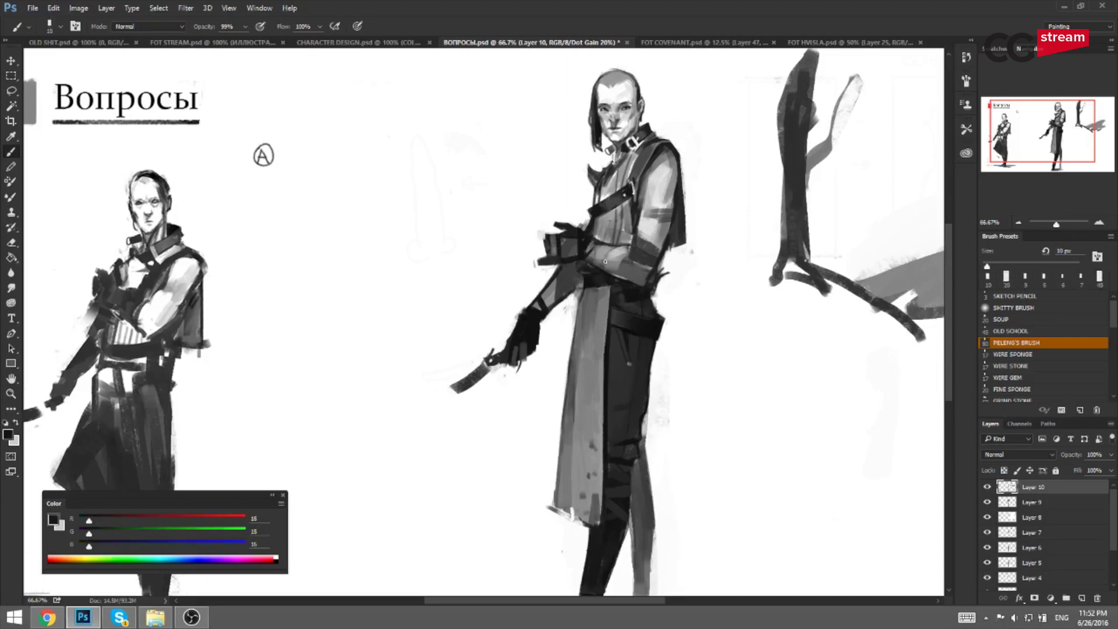
Mirror the canvas and touch up the lowered arm near the belt in a sampled dark grey (RGB 55) at 15 px.
key(ctrl+shift+h)
alt+click(501, 279)
key(bracketright)
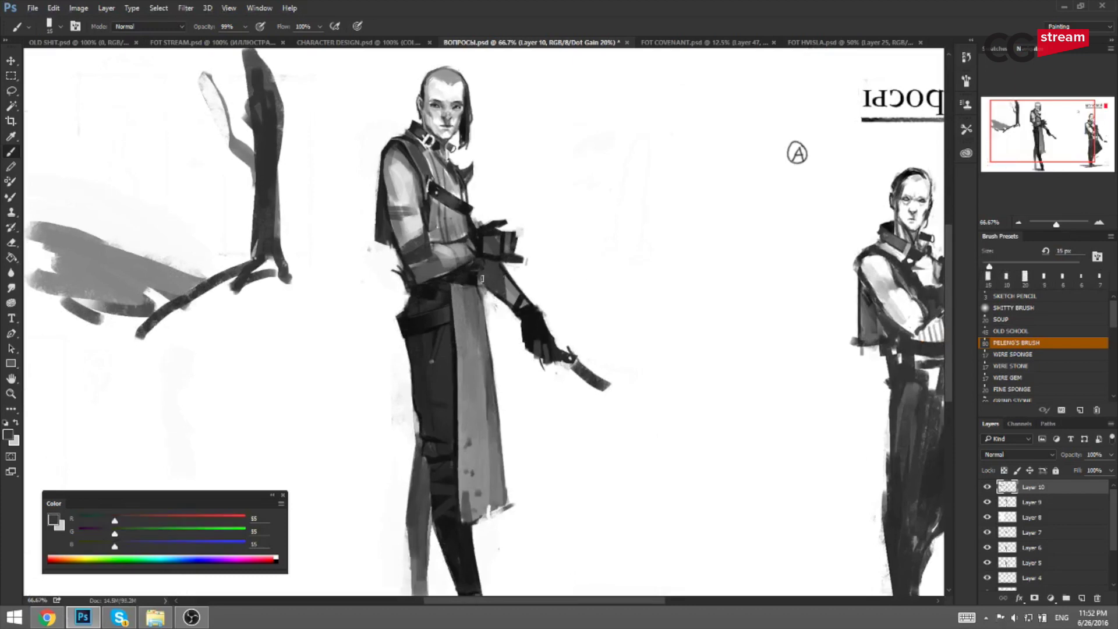
Mirror the canvas and clean the lowered arm's edge beside the cloth panel in the sampled background tone (RGB 247) at 7 px.
key(h)
alt+click(569, 299)
key(bracketleft)
key(bracketleft)
key(bracketleft)
key(bracketleft)
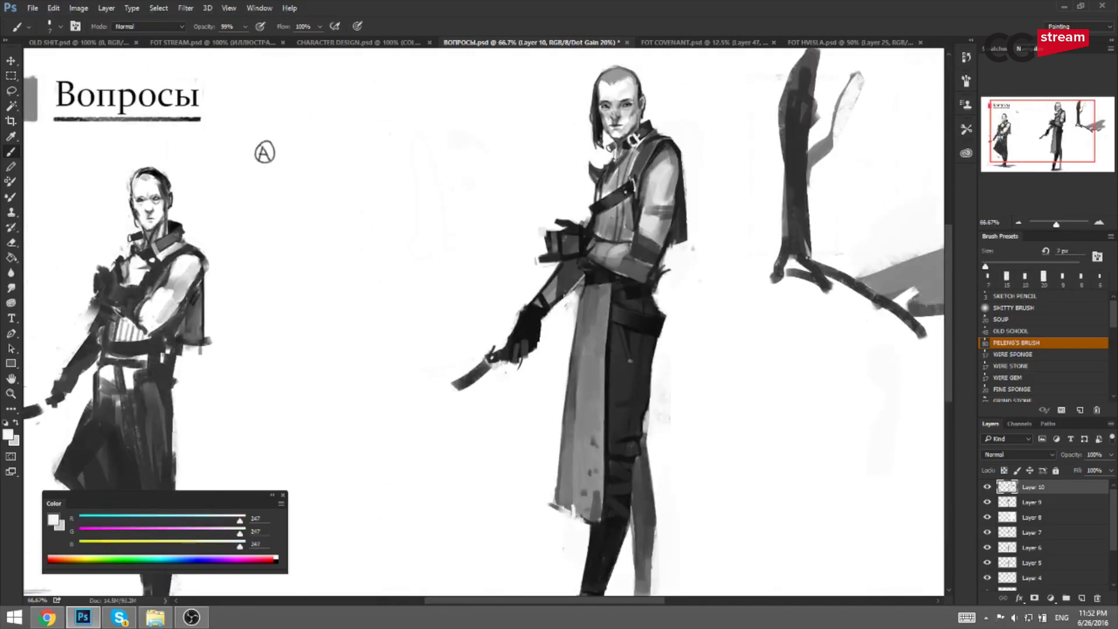
drag(565, 297, 583, 281)
Mirror the canvas and darken the lowered arm beside the cloth panel in a sampled tone (RGB 32), enlarging the brush to 15 px.
key(h)
alt+click(496, 277)
key(bracketright)
alt+click(486, 278)
key(bracketright)
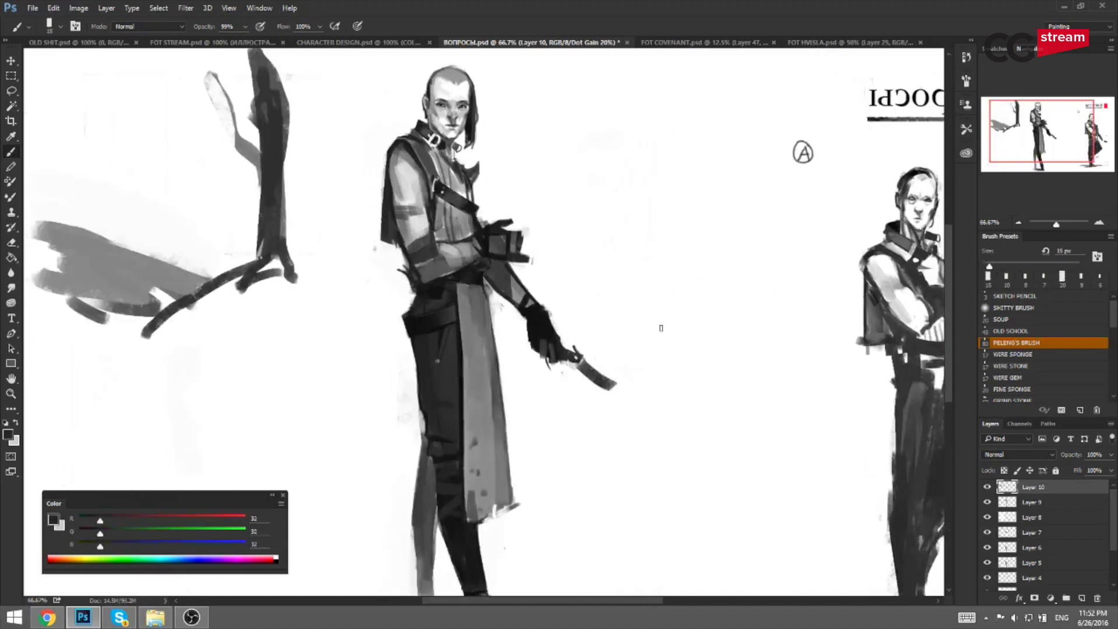
Mirror the canvas and paint along the lowered forearm in a sampled dark grey (RGB 55) with a 10 px brush.
key(h)
key(ctrl+plus)
drag(591, 296, 560, 330)
alt+click(582, 276)
key(bracketleft)
drag(579, 271, 545, 315)
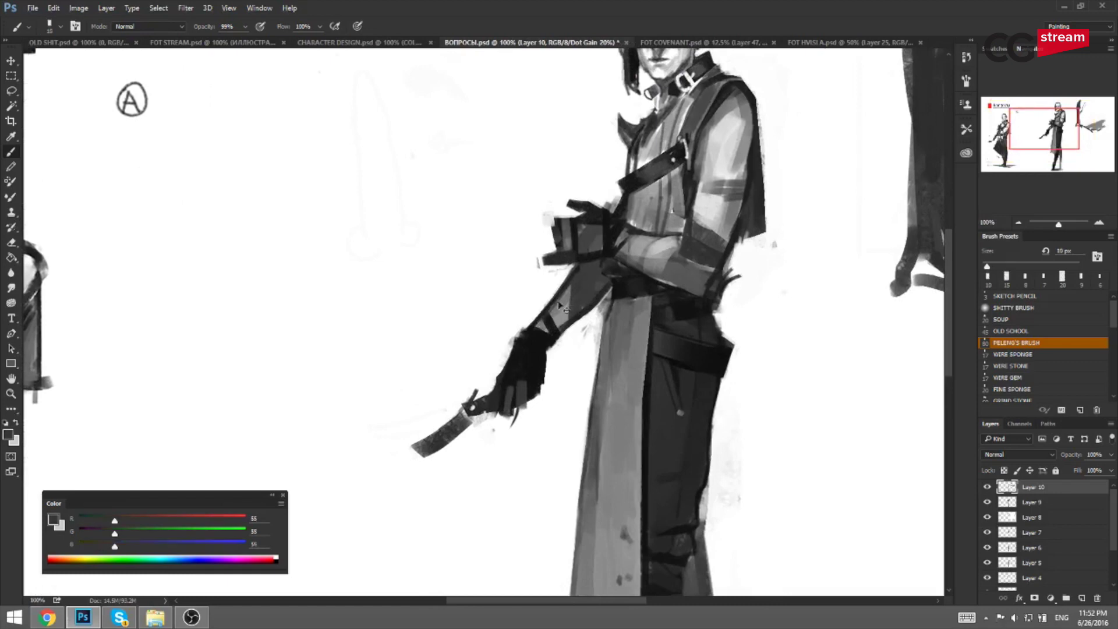
drag(579, 272, 547, 313)
Rework the lowered forearm near the elbow in sampled dark greys, including RGB 56, with a 10 px brush.
key(bracketright)
alt+click(572, 280)
key(bracketleft)
drag(585, 263, 577, 274)
alt+click(590, 282)
key(bracketright)
alt+click(592, 283)
key(bracketright)
key(bracketleft)
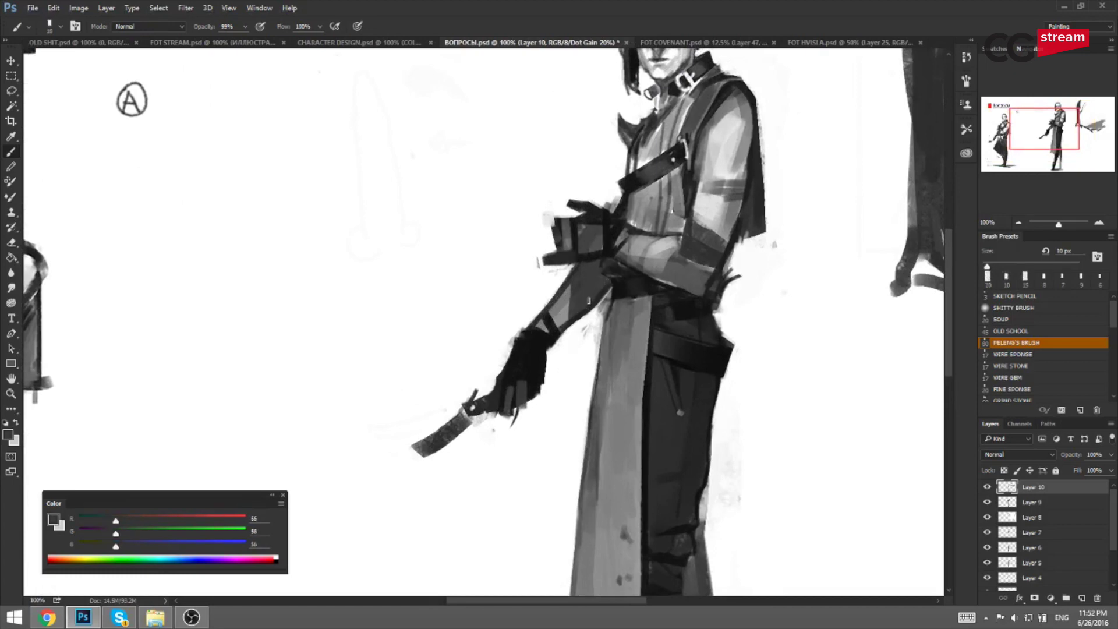
Mirror the canvas and blend the lowered forearm's shading in sampled dark greys, enlarging the brush to 20 px.
key(bracketright)
alt+click(589, 304)
key(ctrl+shift+h)
drag(741, 298, 718, 302)
drag(501, 299, 604, 321)
alt+click(551, 310)
key(bracketright)
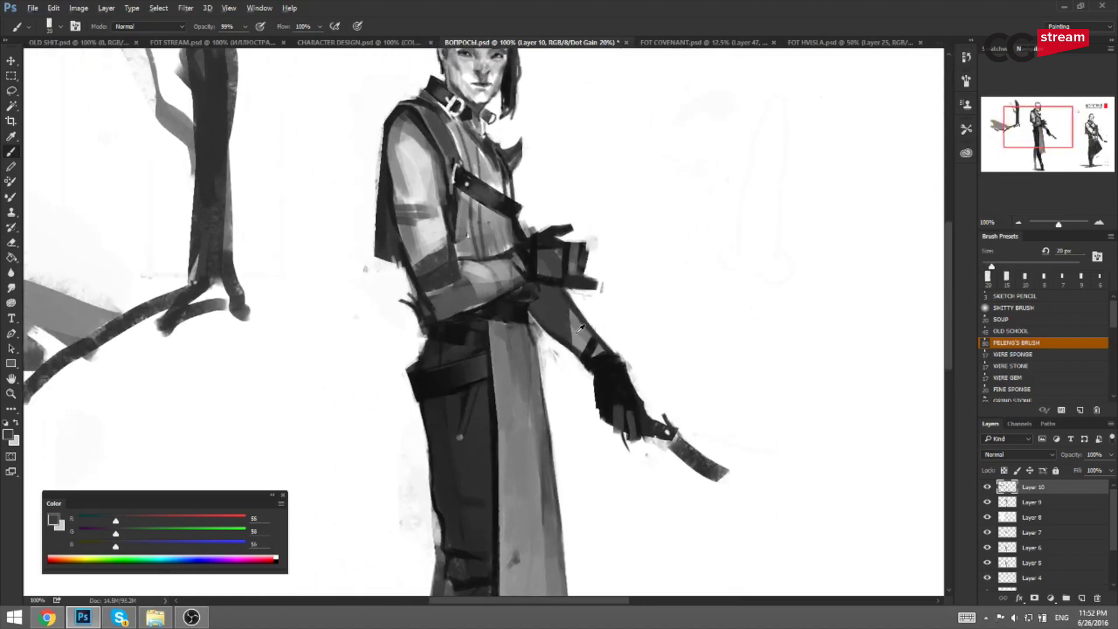
Touch up the lowered forearm with a sampled light grey (RGB 199) using a small brush, mirror the canvas and save the document.
alt+click(575, 330)
key(bracketleft)
alt+click(495, 268)
key(bracketleft)
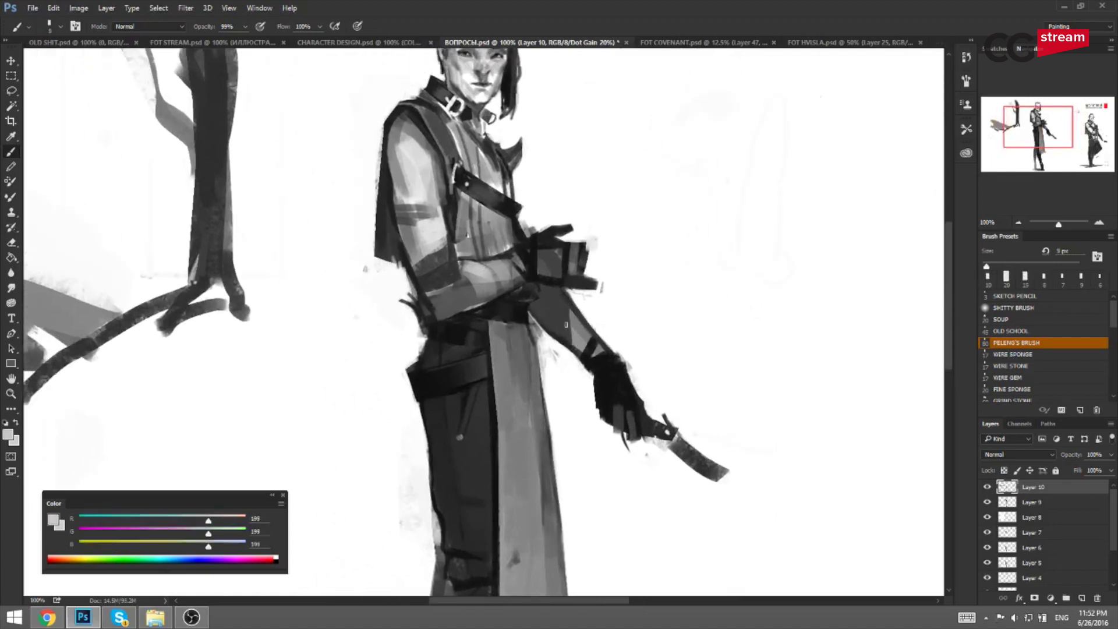
key(bracketright)
key(ctrl+minus)
key(ctrl+shift+h)
drag(617, 326, 543, 334)
key(ctrl+s)
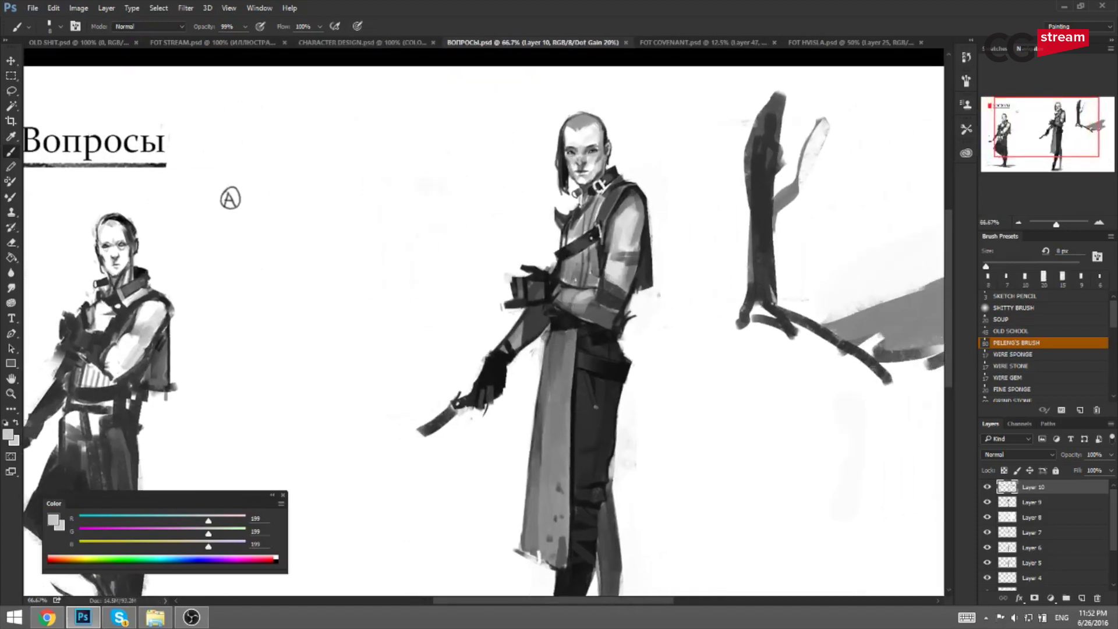
Refine the raised hand and wrist in sampled dark tones, including near-black (RGB 17), with a 15 px brush.
alt+click(547, 278)
key(bracketright)
key(bracketright)
key(bracketright)
mouse_move(541, 285)
mouse_down()
mouse_move(515, 273)
mouse_move(527, 276)
mouse_up()
alt+click(508, 270)
alt+click(516, 283)
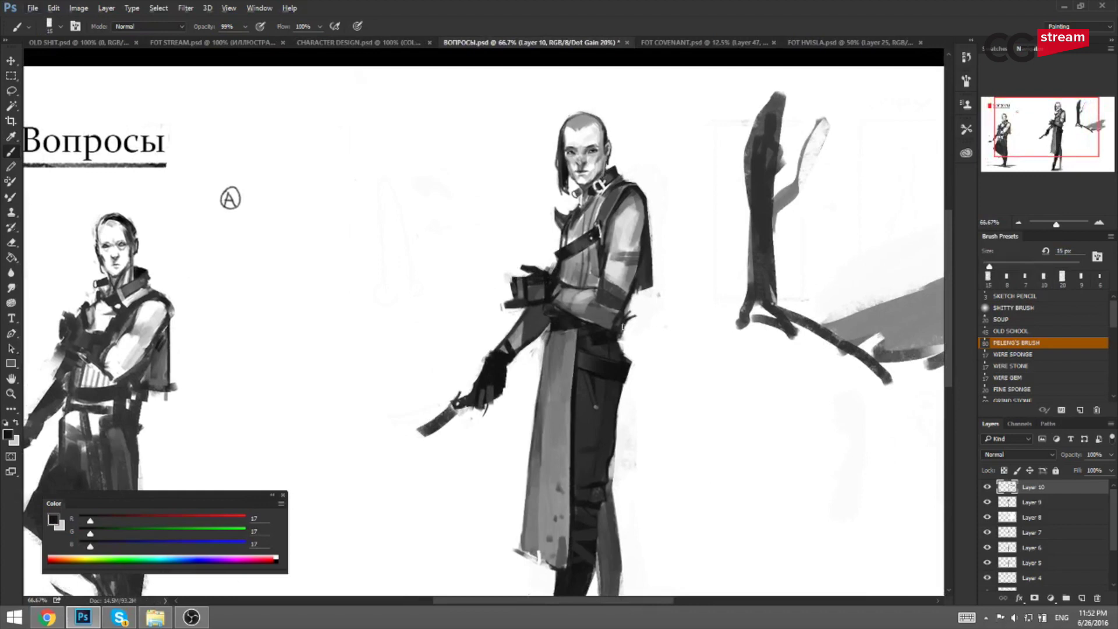
Touch up the hip belt in a sampled near-black (RGB 14) with a 20 px brush.
scroll(620, 355, down, 2)
alt+click(596, 256)
alt+click(621, 300)
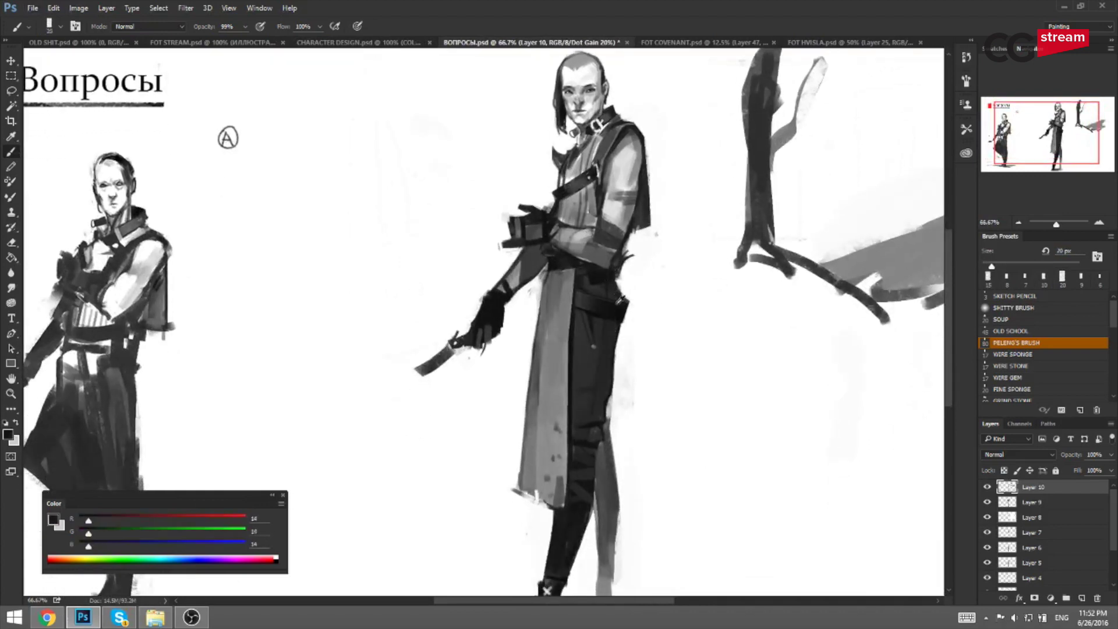
Repaint the folded forearm in sampled greys (RGB 137 and 185), enlarging the brush to 45 px, and mirror the canvas.
alt+click(582, 242)
drag(603, 263, 604, 268)
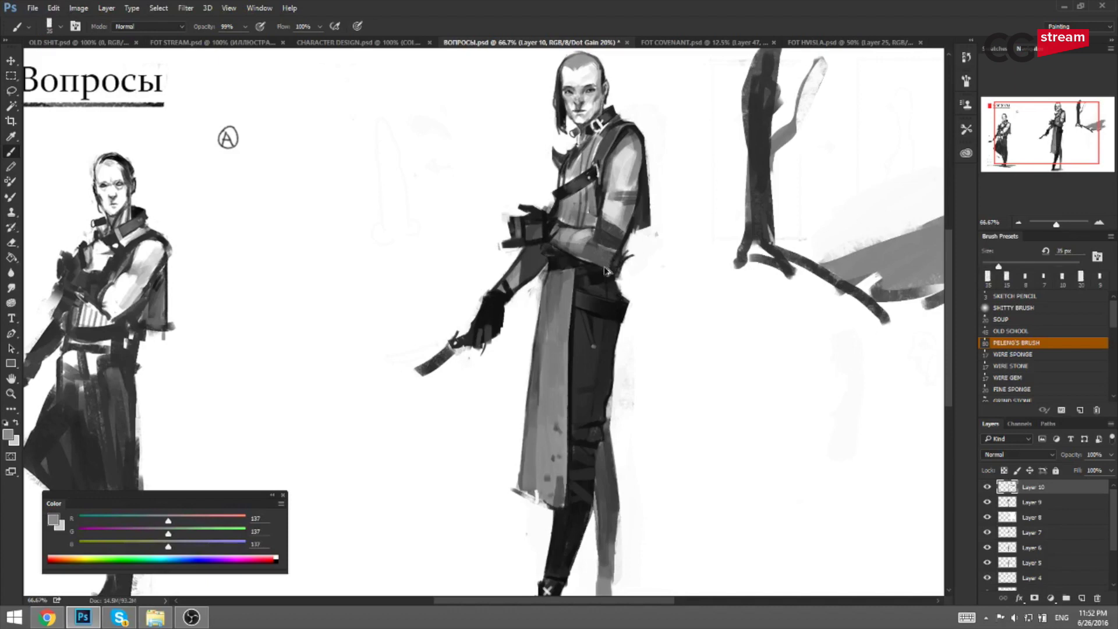
alt+click(591, 263)
key(bracketright)
mouse_move(593, 251)
mouse_down()
mouse_move(574, 248)
mouse_move(561, 270)
mouse_up()
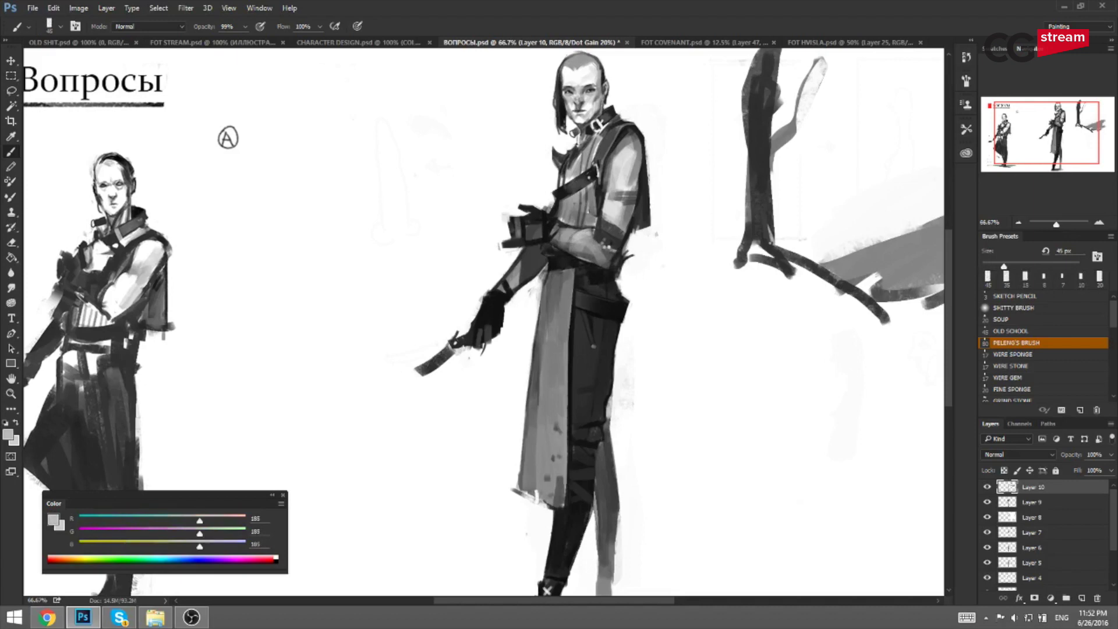
key(ctrl+shift+h)
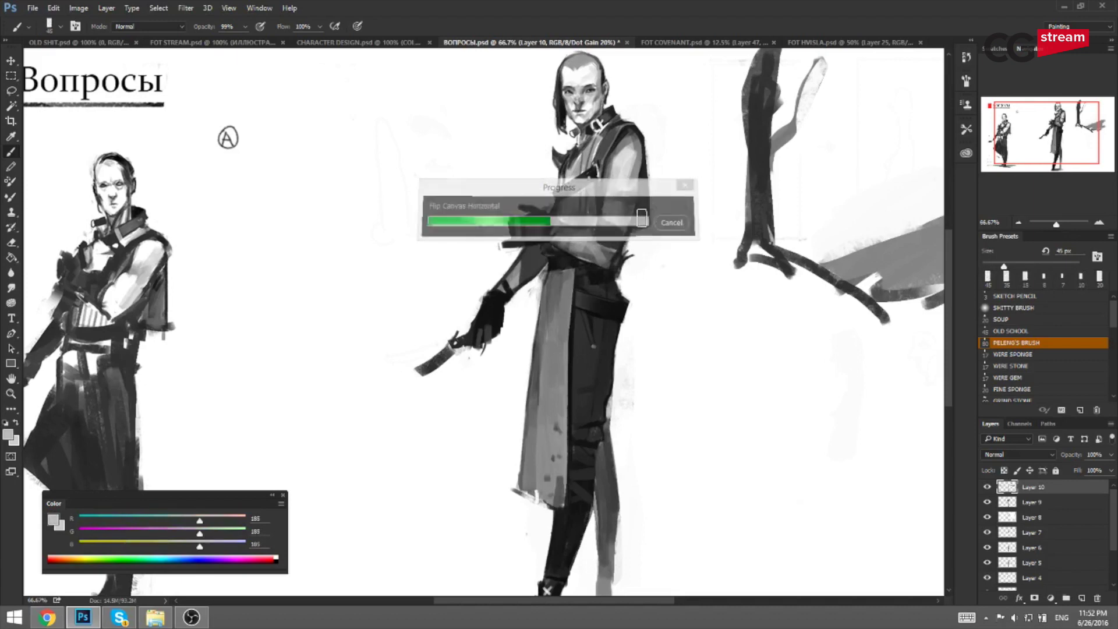
Refine the shirt edge beside the folded arm's cuff in sampled dark tones, including RGB 29, with a 10 px brush.
drag(479, 272, 659, 295)
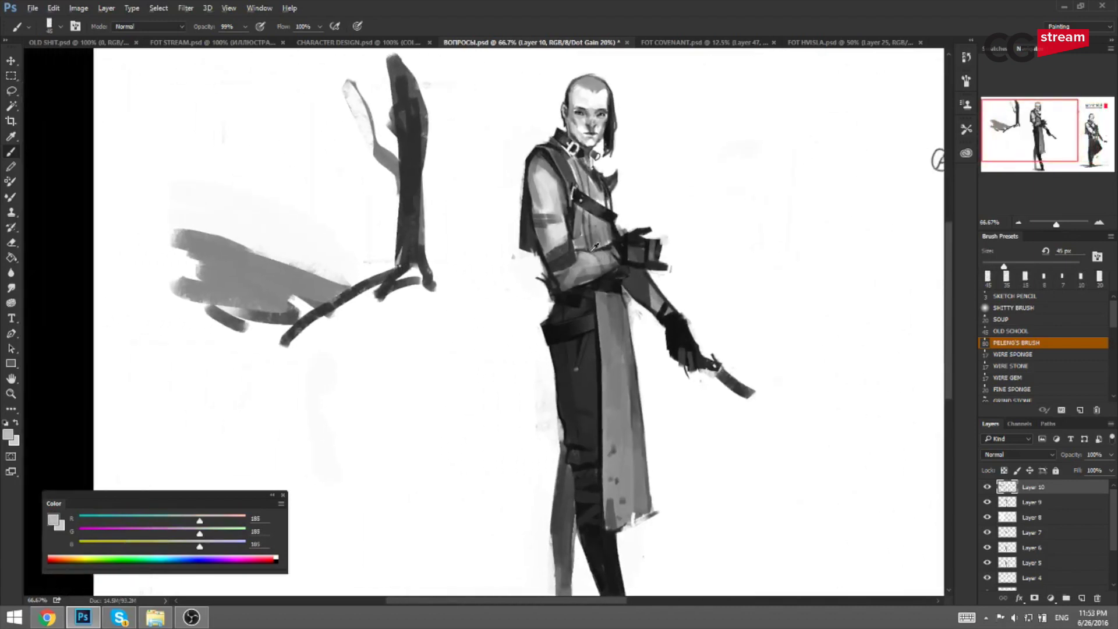
alt+click(614, 245)
alt+click(575, 259)
key(bracketleft)
key(bracketleft)
key(bracketleft)
mouse_move(578, 252)
mouse_down()
mouse_move(604, 250)
mouse_move(571, 224)
mouse_move(577, 258)
mouse_up()
alt+click(579, 227)
key(bracketleft)
key(bracketleft)
key(bracketleft)
key(bracketleft)
key(bracketleft)
key(bracketleft)
key(bracketright)
key(bracketright)
key(bracketright)
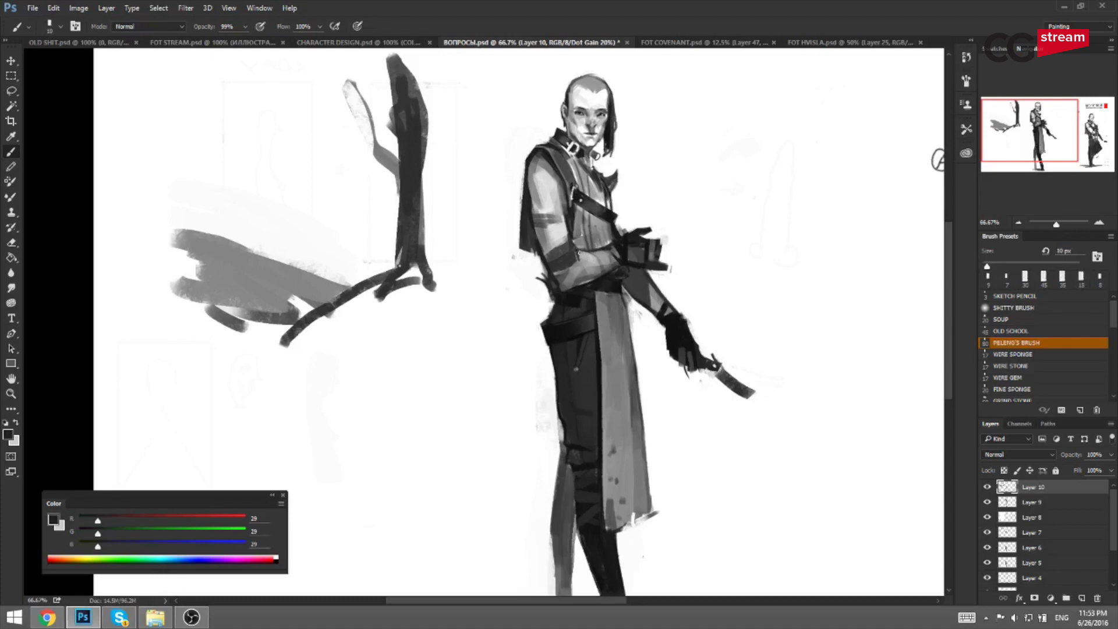
Retouch the folded forearm near the glove and elbow in sampled tones with a 15 px brush, then mirror the canvas.
alt+click(585, 246)
key(bracketright)
mouse_move(607, 244)
mouse_down()
mouse_move(563, 291)
mouse_move(617, 263)
mouse_up()
alt+click(577, 293)
alt+click(568, 274)
alt+click(561, 274)
key(ctrl+shift+h)
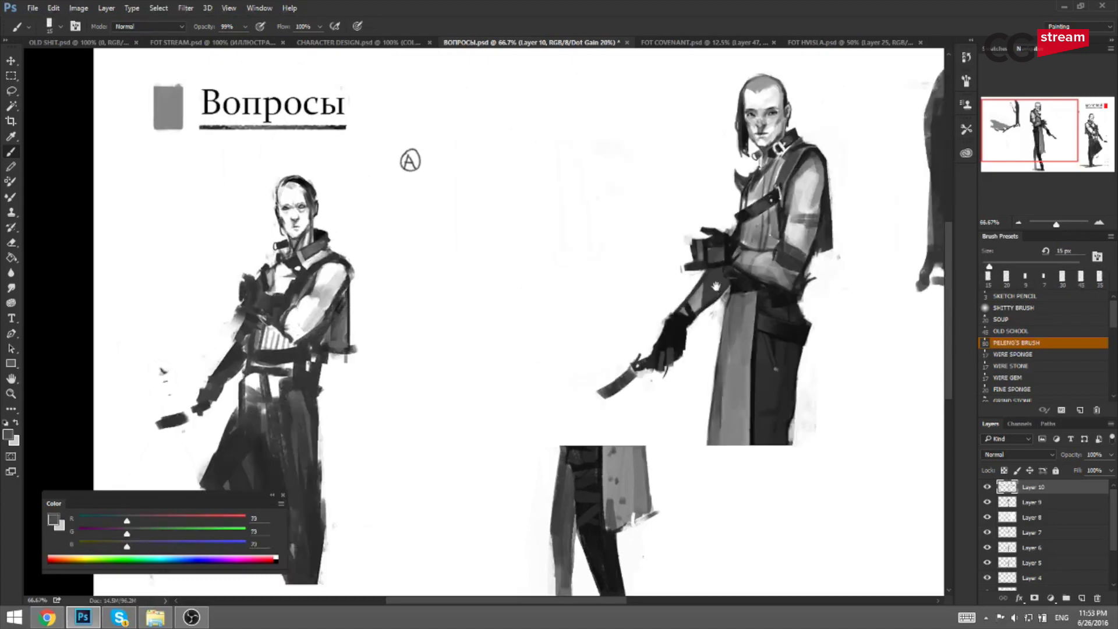
Darken the folded arm's cuff in a sampled near-black (RGB 20), enlarging the brush to 40 px, and mirror the canvas.
drag(716, 286, 678, 290)
alt+click(690, 252)
key(bracketright)
mouse_move(751, 220)
mouse_down()
mouse_move(655, 213)
mouse_move(677, 256)
mouse_move(666, 256)
mouse_move(675, 255)
mouse_up()
key(bracketright)
key(bracketright)
key(bracketright)
key(bracketright)
key(ctrl+z)
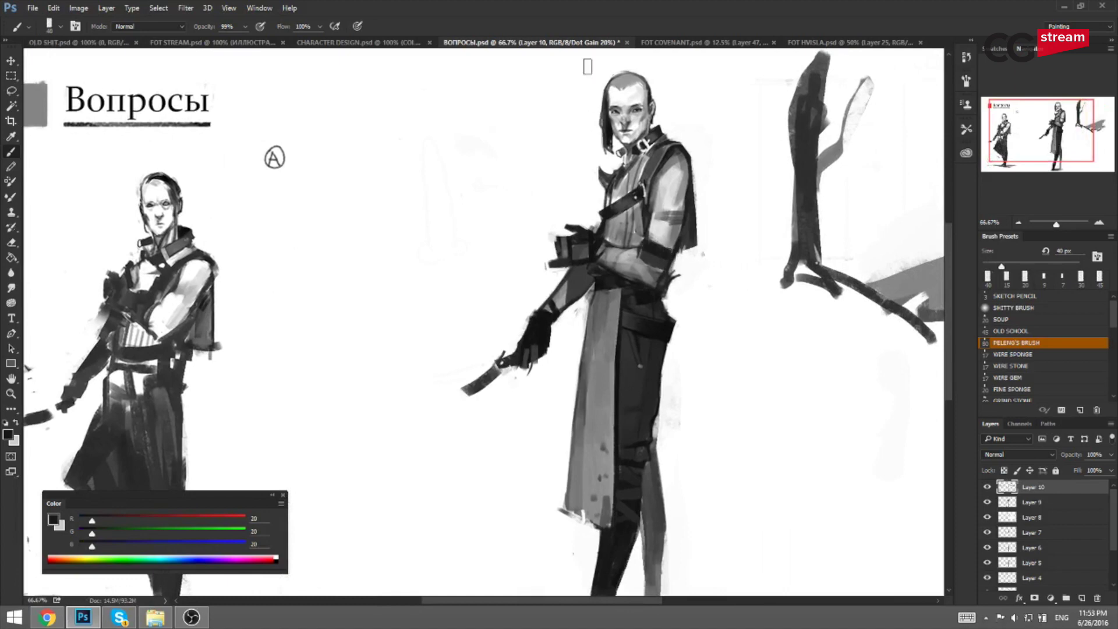
key(F2)
drag(509, 154, 519, 178)
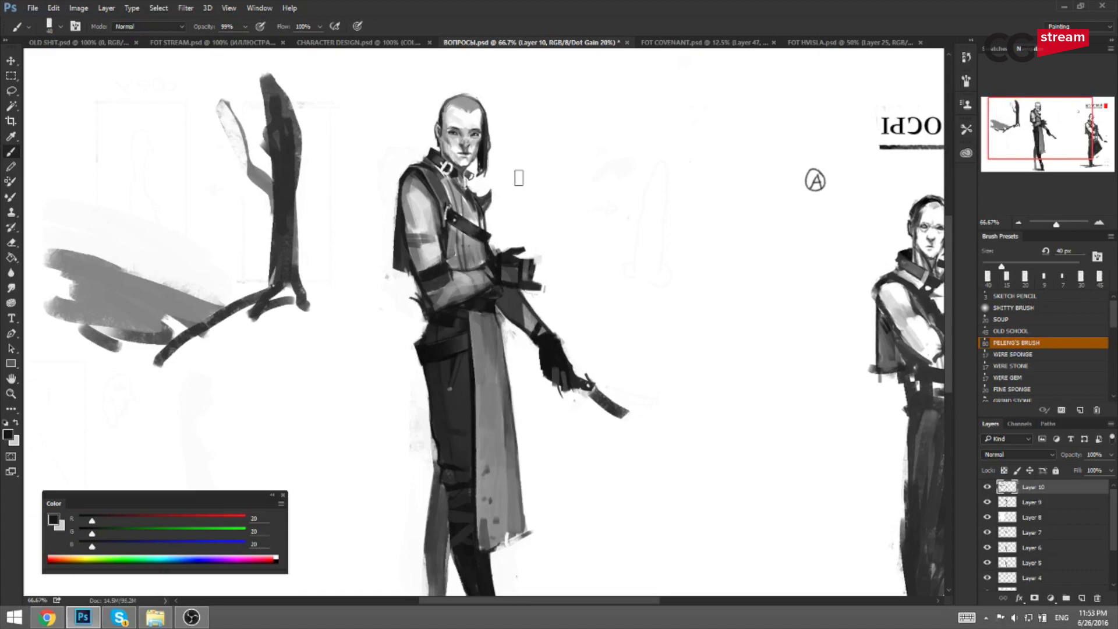
drag(423, 272, 440, 276)
Paint thin near-black (RGB 20) straps around the upper arm with a 15 px brush and check the figure mirrored.
key(bracketleft)
key(bracketleft)
key(bracketleft)
key(bracketleft)
key(bracketleft)
drag(424, 239, 456, 241)
key(bracketright)
key(bracketright)
key(ctrl+z)
key(bracketright)
key(ctrl+shift+h)
drag(693, 255, 623, 253)
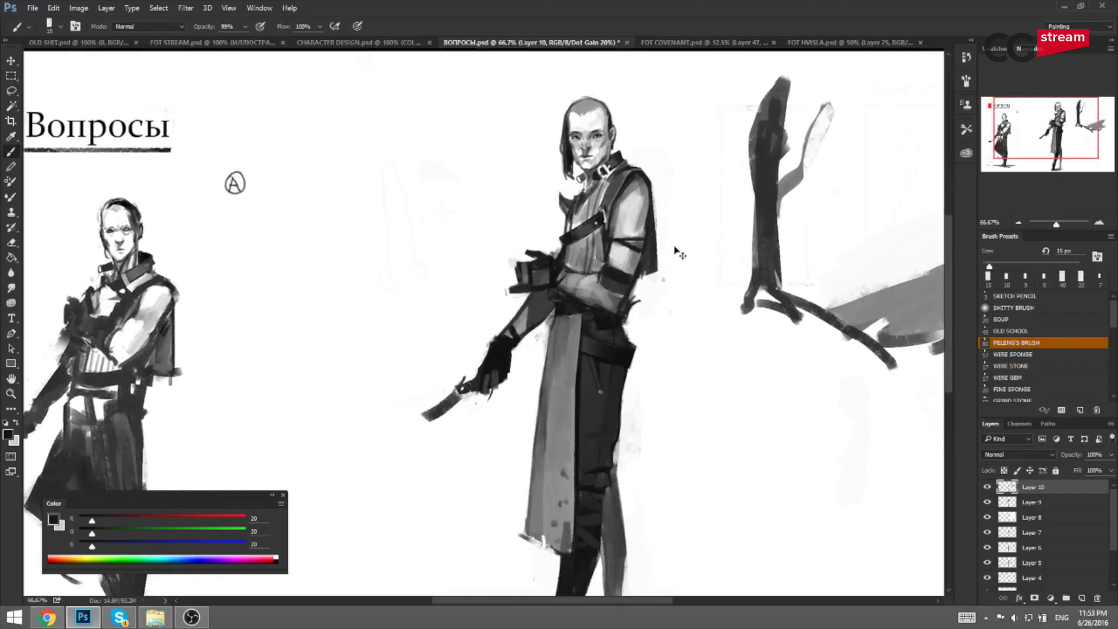
key(h)
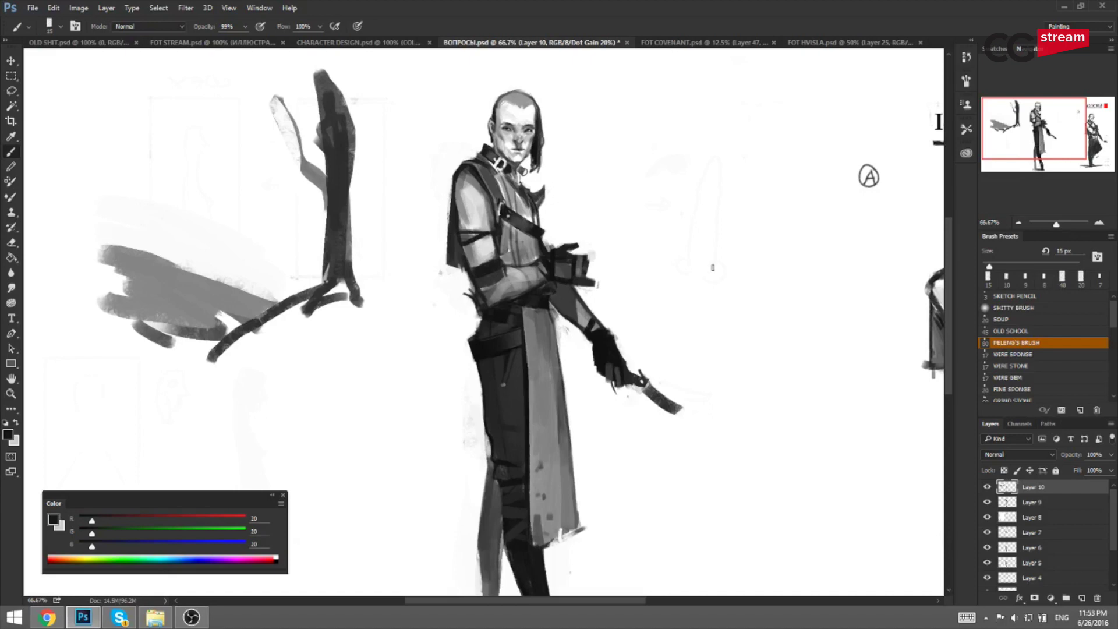
drag(738, 313, 714, 285)
key(ctrl+shift+h)
drag(756, 220, 691, 336)
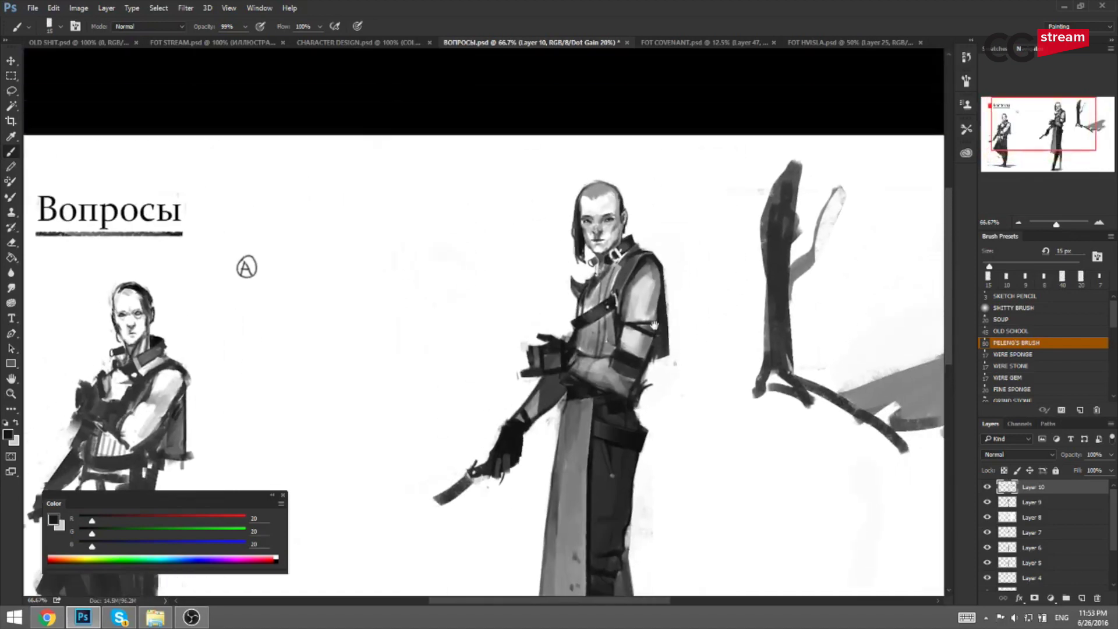
Refine the mouth with a sampled light grey (RGB 210) and a 9 px brush, sample a darker grey and mirror the canvas.
key(ctrl+plus)
key(ctrl+plus)
drag(720, 178, 505, 400)
alt+click(635, 270)
key(bracketleft)
key(bracketleft)
drag(632, 287, 627, 309)
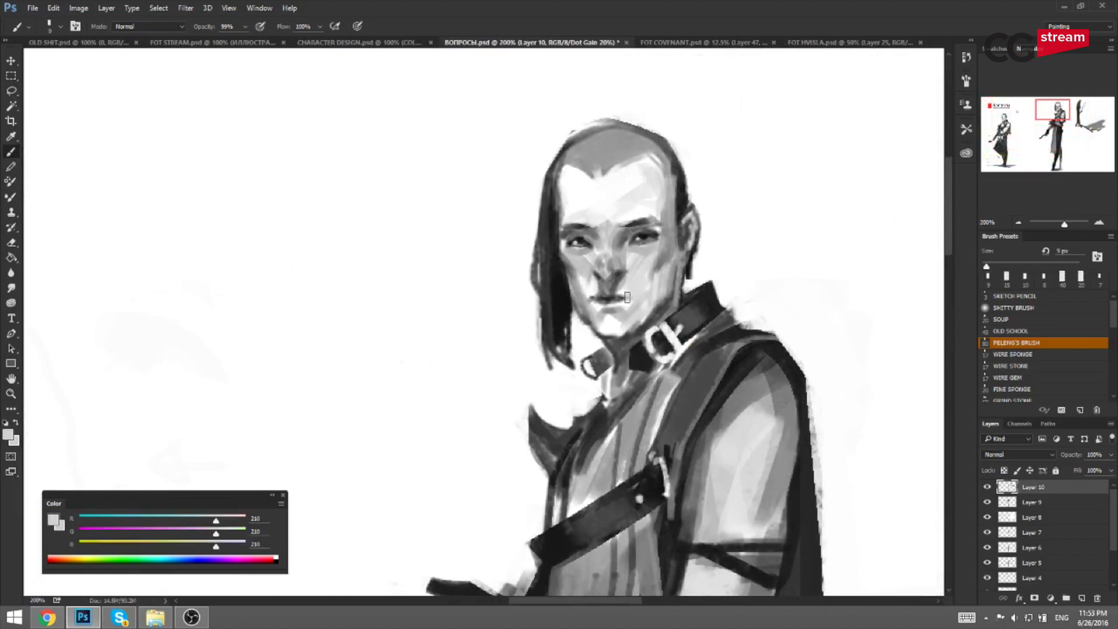
alt+click(620, 294)
key(bracketleft)
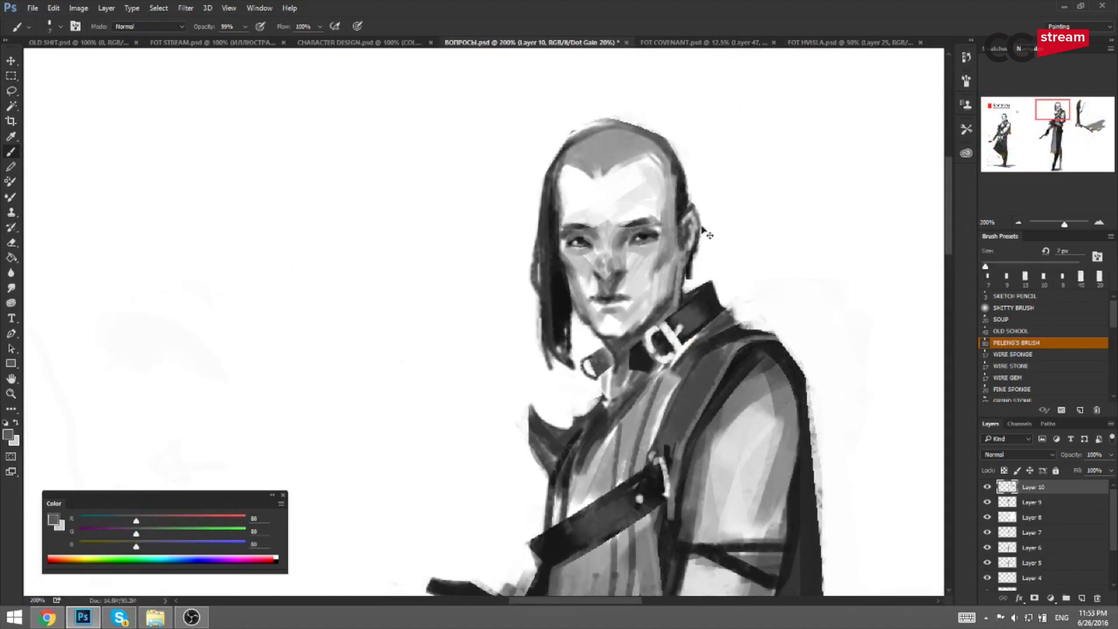
key(ctrl+shift+h)
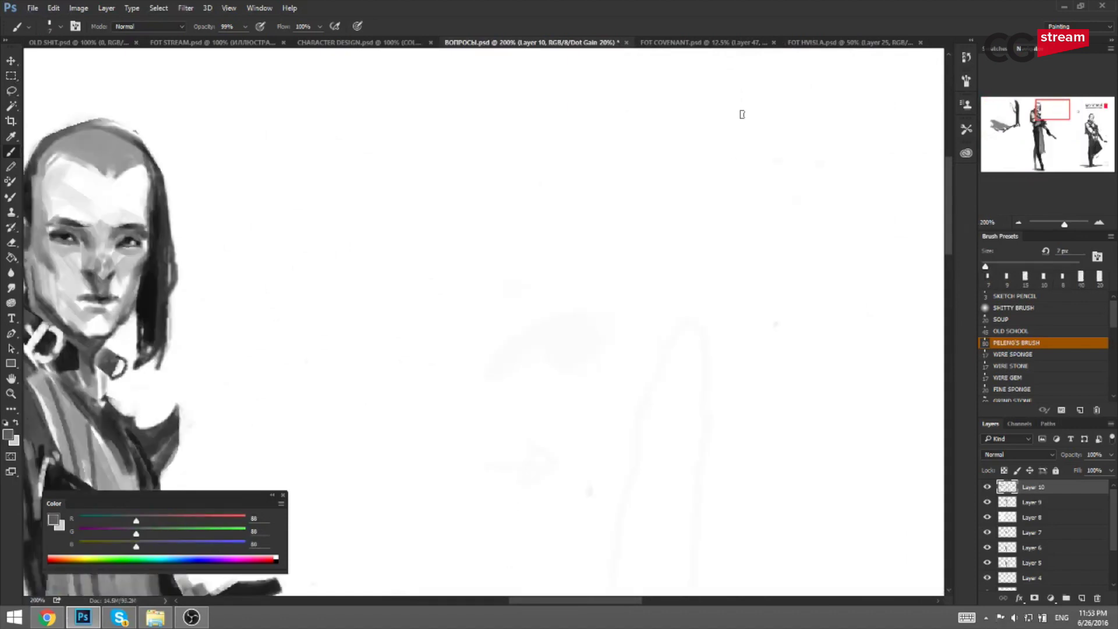
drag(255, 307, 601, 280)
Reshape the edge and tip of the long hair lock in sampled dark tones, including RGB 47, with a 5 px brush.
alt+click(491, 323)
drag(89, 522, 84, 534)
drag(536, 282, 533, 296)
mouse_move(496, 245)
mouse_down()
mouse_move(510, 281)
mouse_move(503, 398)
mouse_up()
key(bracketright)
alt+click(509, 345)
key(ctrl+z)
drag(507, 354, 495, 398)
key(ctrl+z)
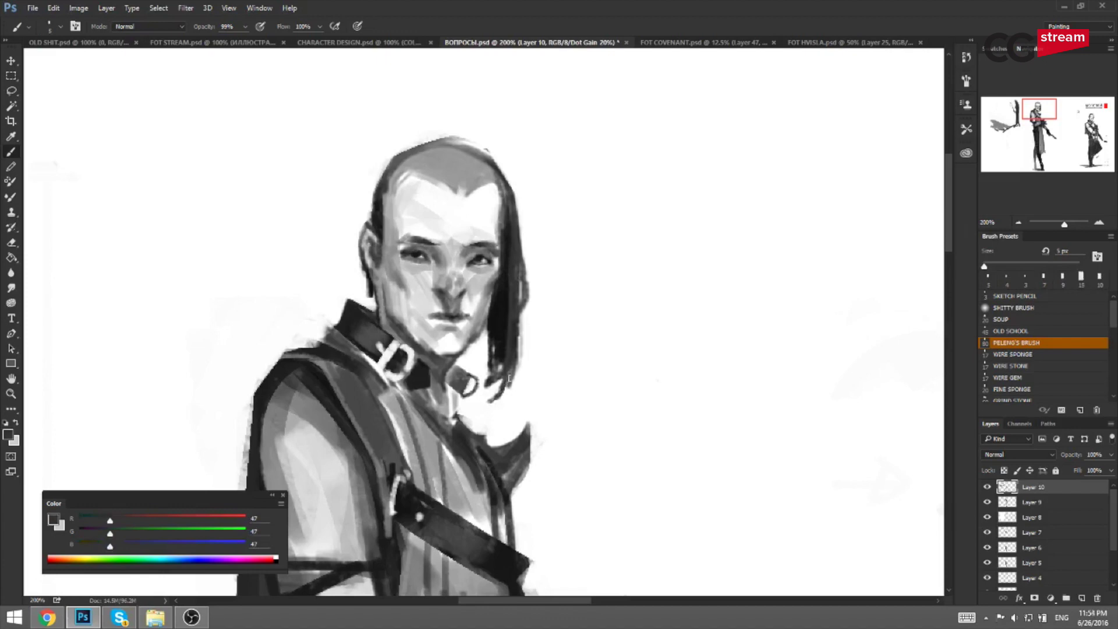
Mirror the canvas and fill out the long hair lock in sampled dark tones (RGB 16 and 48) with a 4 to 5 px brush.
key(ctrl+shift+h)
drag(722, 368, 314, 336)
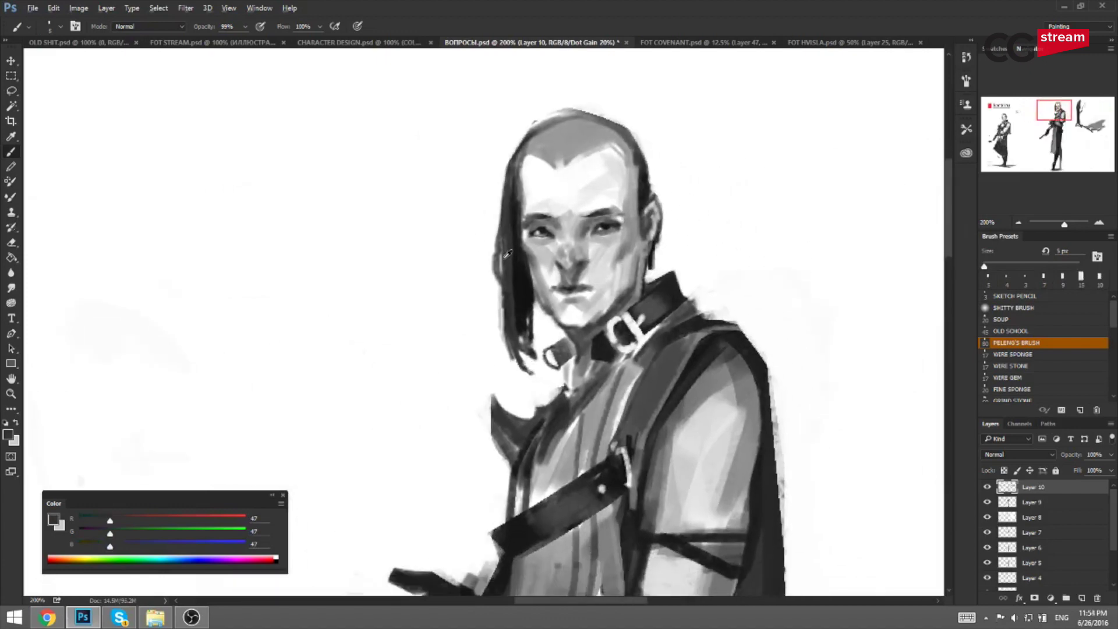
key(bracketright)
alt+click(512, 233)
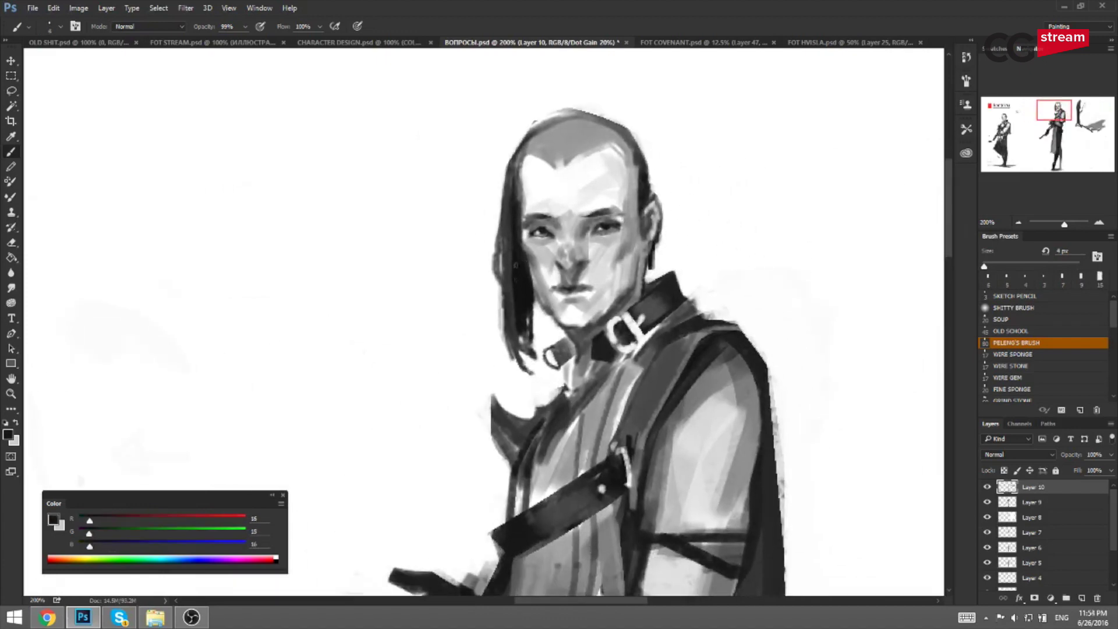
key(bracketright)
alt+click(512, 251)
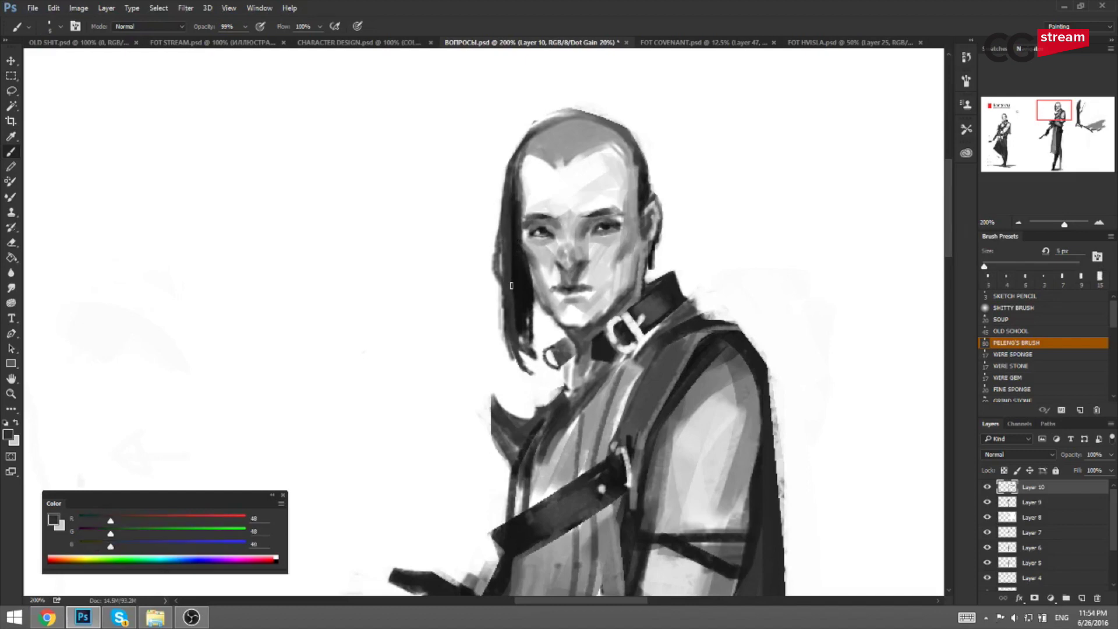
Clean up the ear and the nape edge in sampled near-black (RGB 20), near-white (RGB 250) and grey (RGB 191).
alt+click(650, 260)
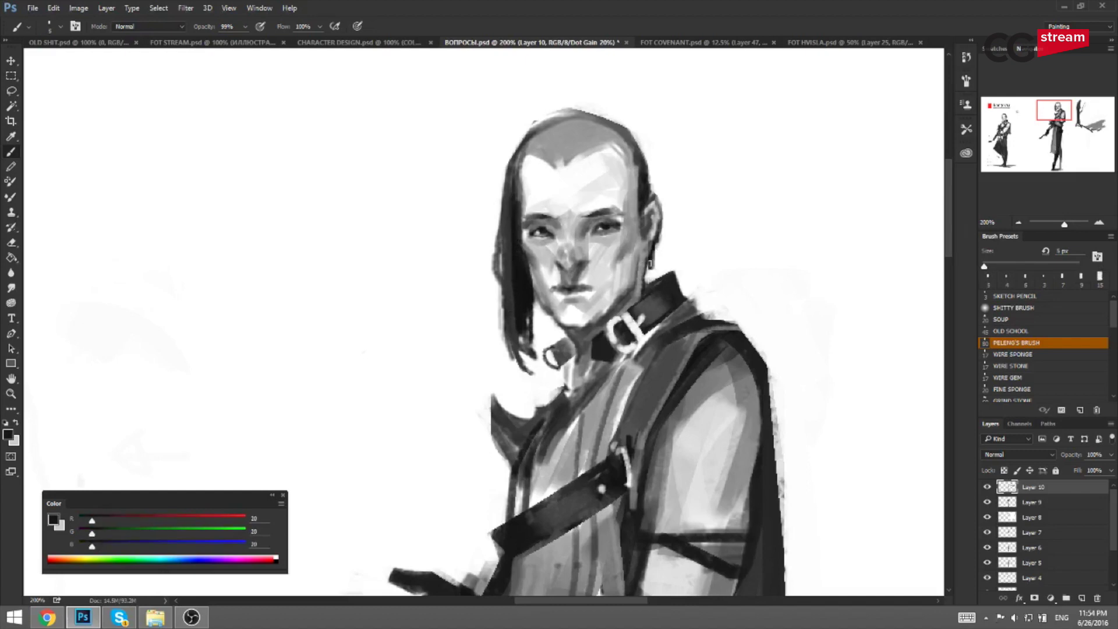
alt+click(659, 260)
drag(655, 252, 655, 271)
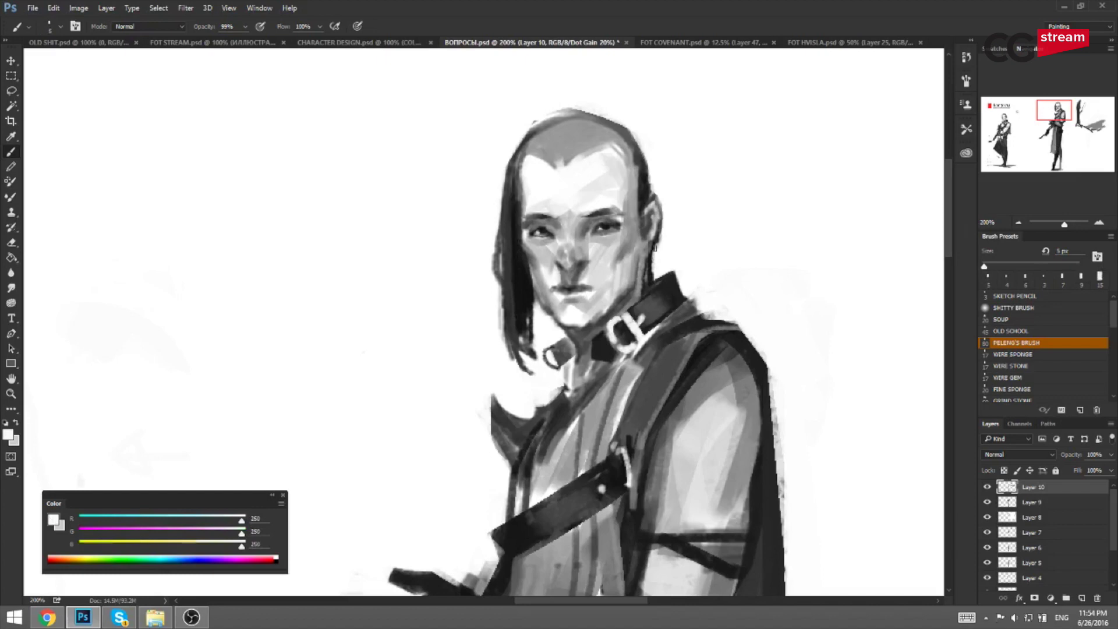
alt+click(660, 226)
alt+click(656, 223)
key(bracketright)
key(bracketright)
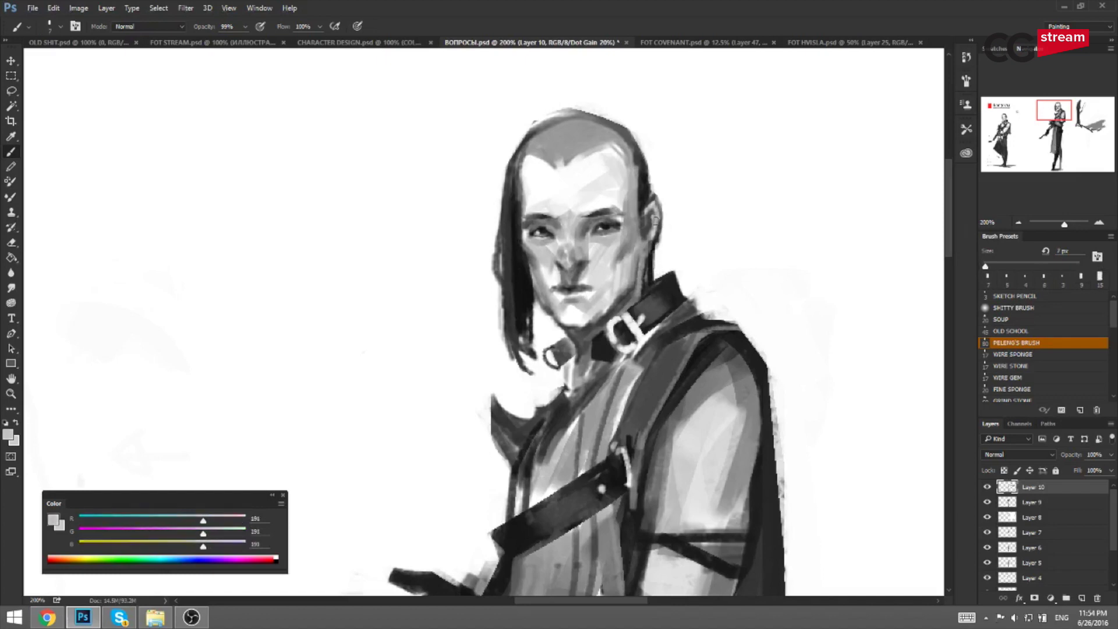
Shade the temple beside the hair lock in a sampled grey (RGB 146) with a 5 px brush, checking the canvas mirrored.
key(ctrl+shift+h)
drag(307, 292, 610, 268)
drag(460, 253, 599, 276)
alt+click(539, 232)
alt+click(549, 227)
key(bracketleft)
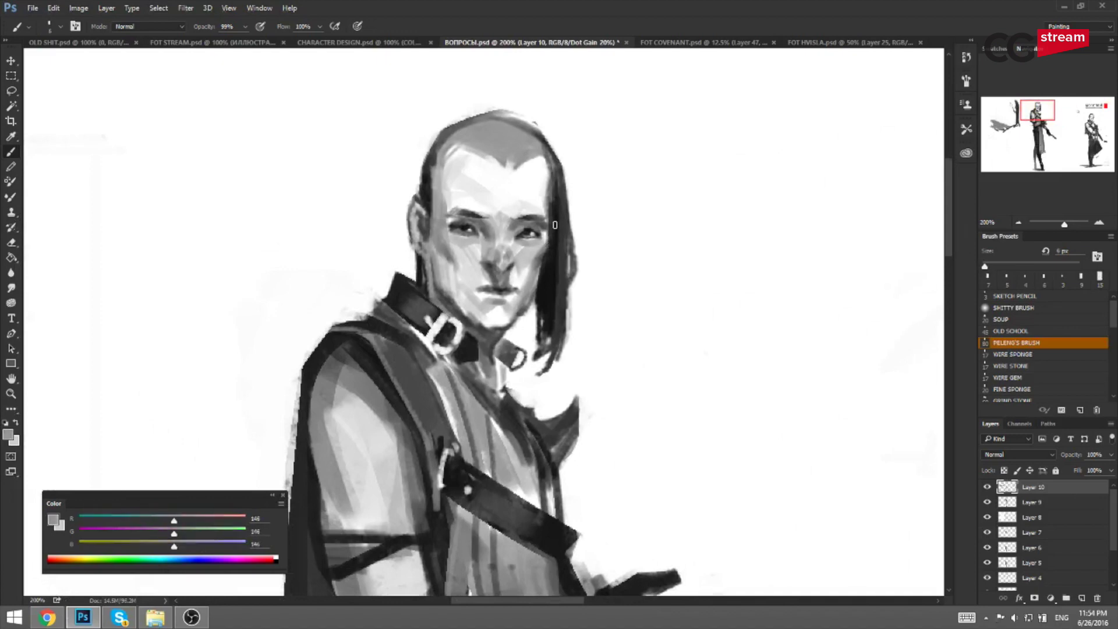
drag(555, 225, 550, 242)
key(F2)
drag(838, 291, 452, 272)
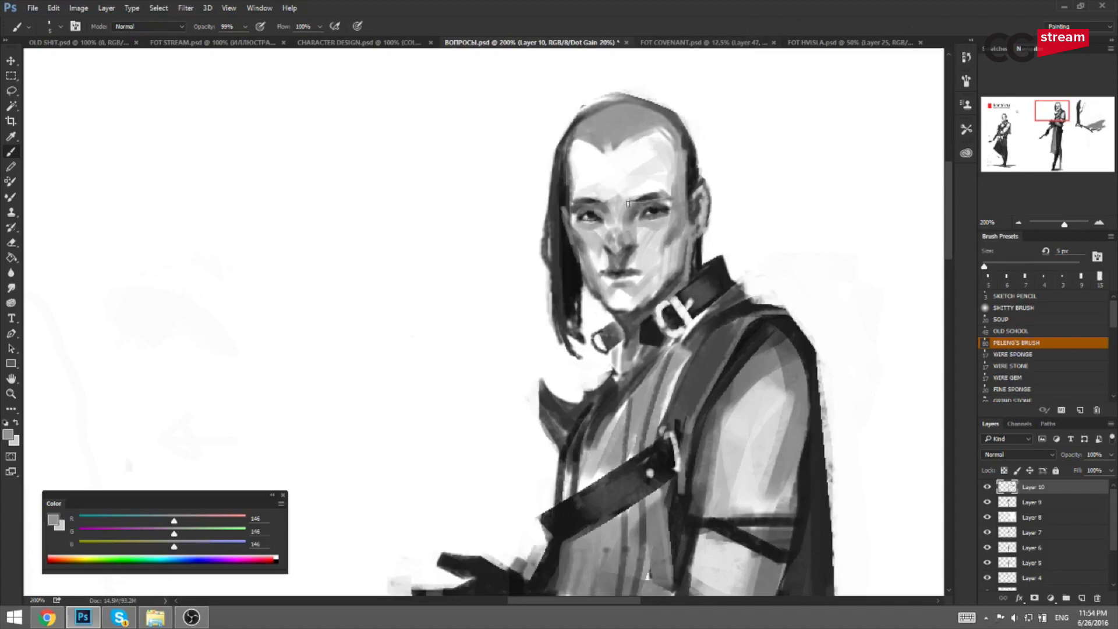
Retouch the brow area between the eyes in sampled face tones with a slightly larger brush and mirror the canvas.
alt+click(638, 210)
key(bracketright)
key(bracketright)
alt+click(612, 193)
alt+click(613, 191)
key(bracketright)
key(ctrl+f)
drag(326, 236, 784, 248)
Repaint the forehead in sampled light grey (RGB 213) and white (RGB 255), enlarging the brush to 25 px.
alt+click(585, 208)
key(bracketright)
key(bracketright)
key(bracketright)
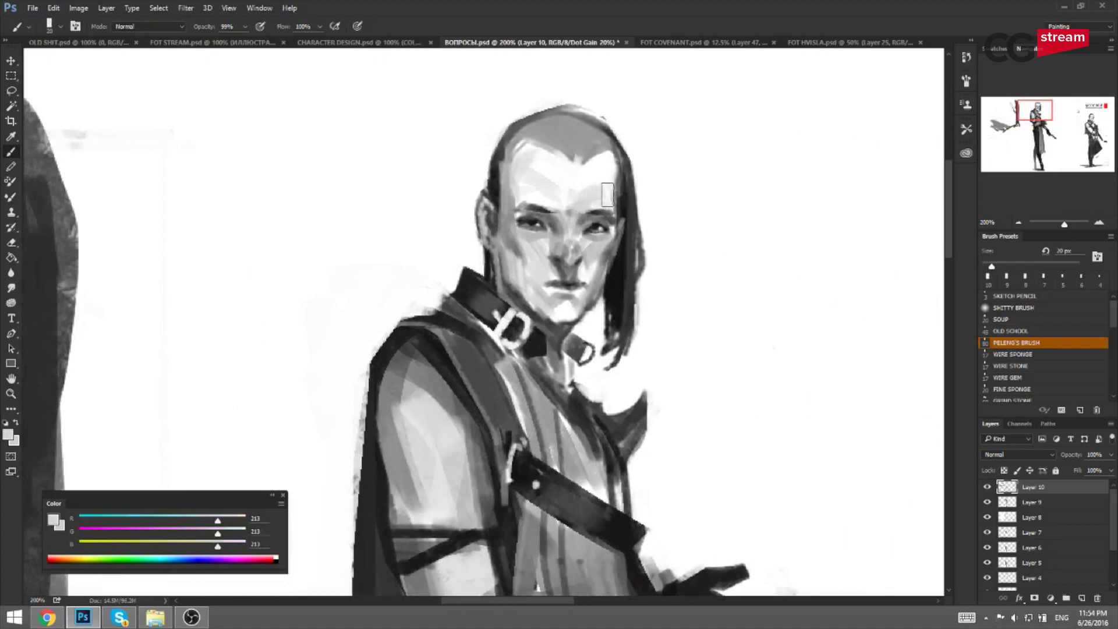
alt+click(588, 195)
key(bracketleft)
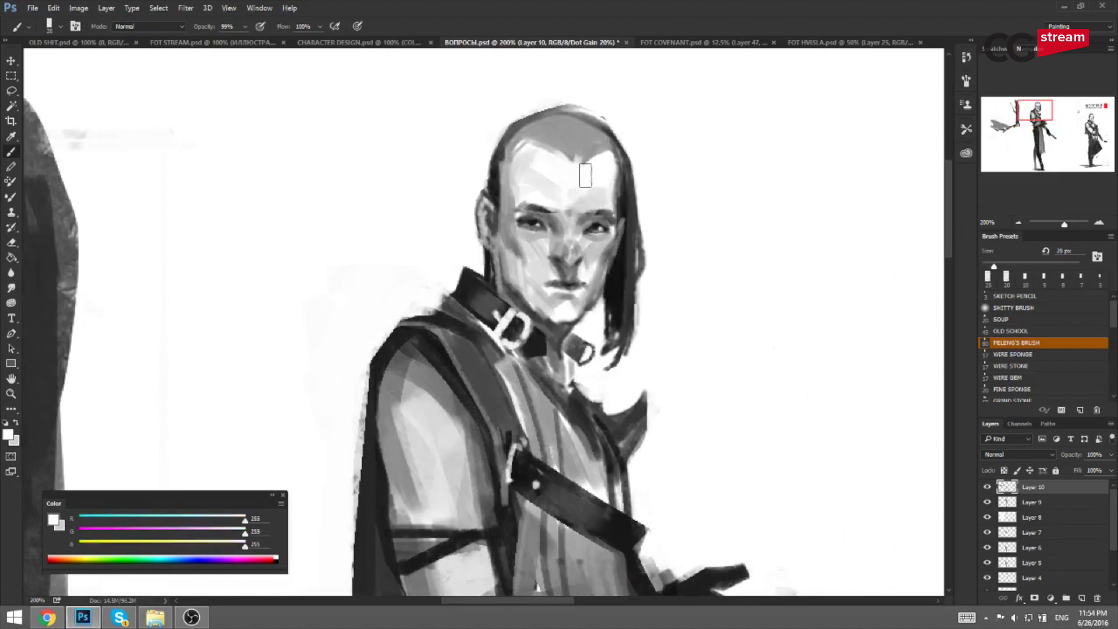
Mirror the canvas and refine the forehead and hairline in sampled tones, including white (RGB 255), with a 15 px brush.
key(h)
key(bracketright)
alt+click(648, 157)
drag(707, 186, 605, 191)
alt+click(550, 156)
key(bracketleft)
key(bracketleft)
alt+click(553, 178)
key(bracketleft)
key(bracketright)
mouse_move(546, 143)
mouse_down()
mouse_move(555, 162)
mouse_move(543, 152)
mouse_up()
alt+click(565, 161)
key(bracketleft)
key(bracketright)
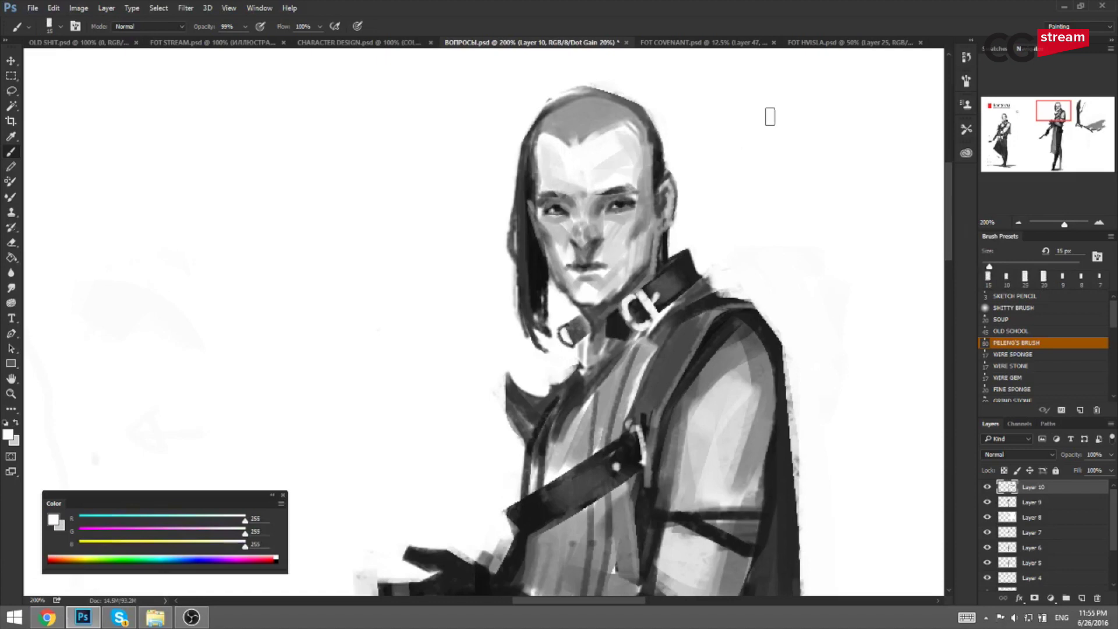
Touch up the gap between the hair lock and collar in white (RGB 255) with a small brush and mirror the canvas.
key(bracketleft)
key(bracketleft)
drag(570, 313, 585, 350)
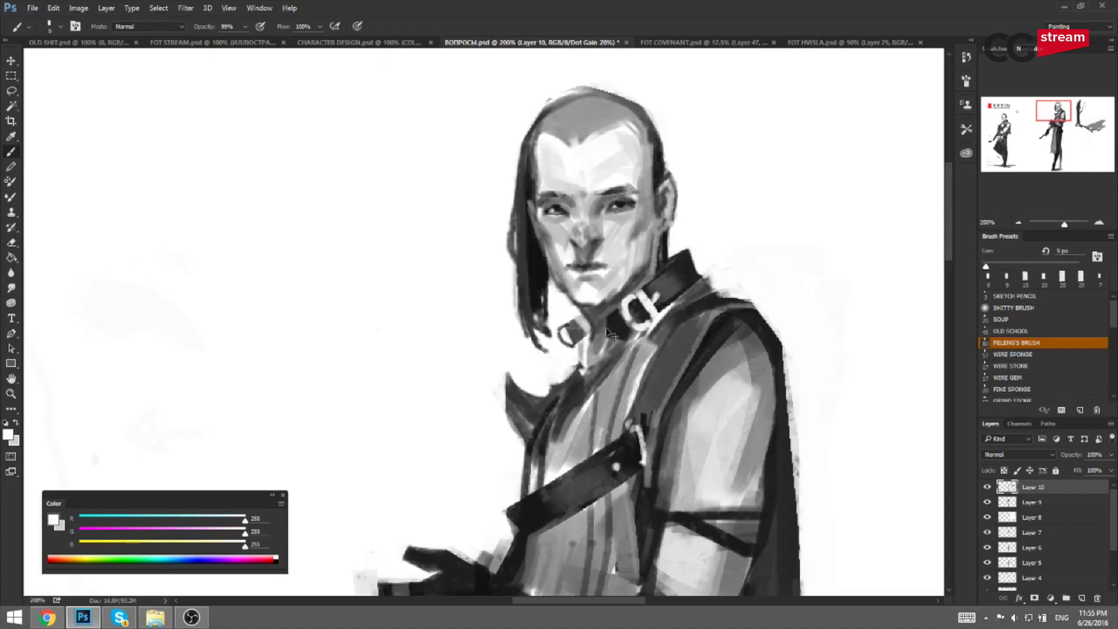
key(ctrl+minus)
key(ctrl+shift+h)
drag(481, 350, 642, 292)
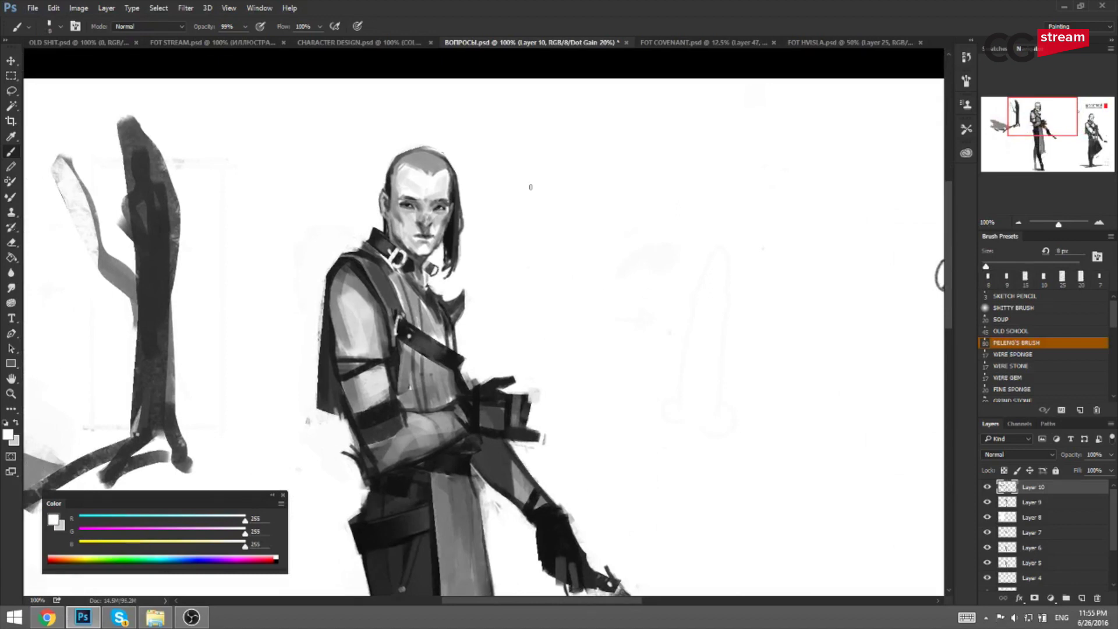
Shade the outer edge of the shoulder and upper sleeve in sampled greys (RGB 128, 60 and 84) and mirror the canvas.
drag(348, 274, 419, 271)
alt+click(419, 270)
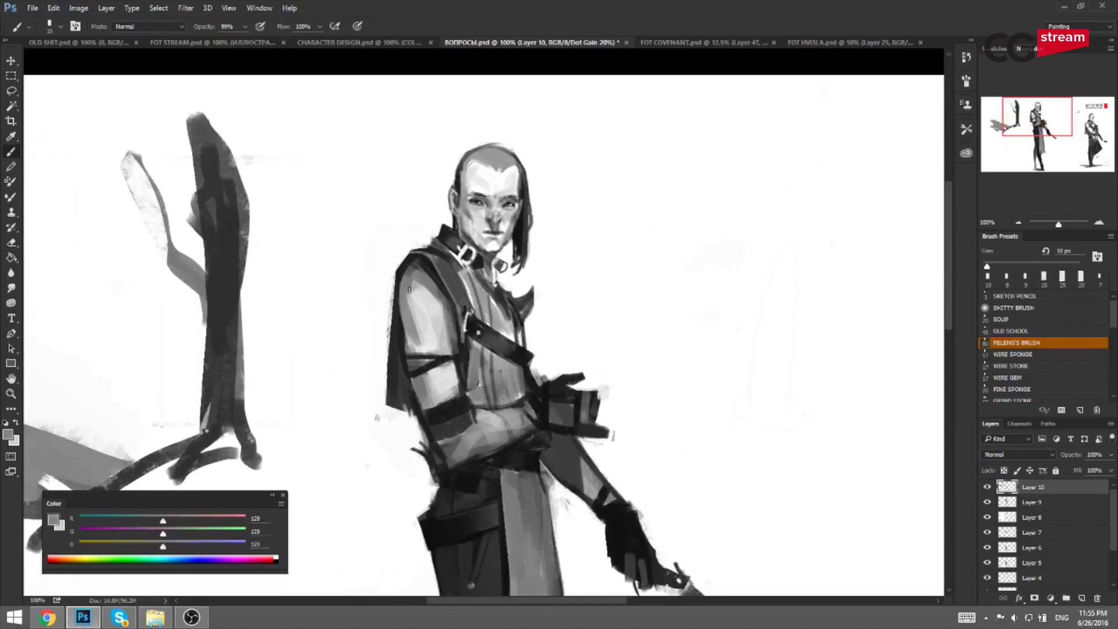
alt+click(417, 261)
key(bracketright)
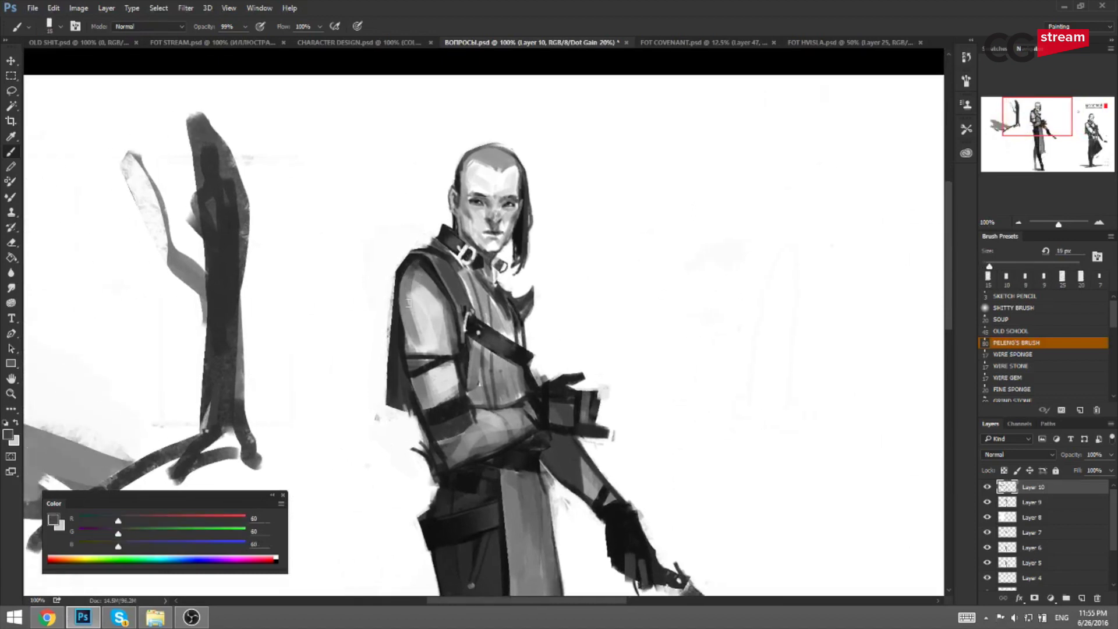
alt+click(416, 269)
key(bracketright)
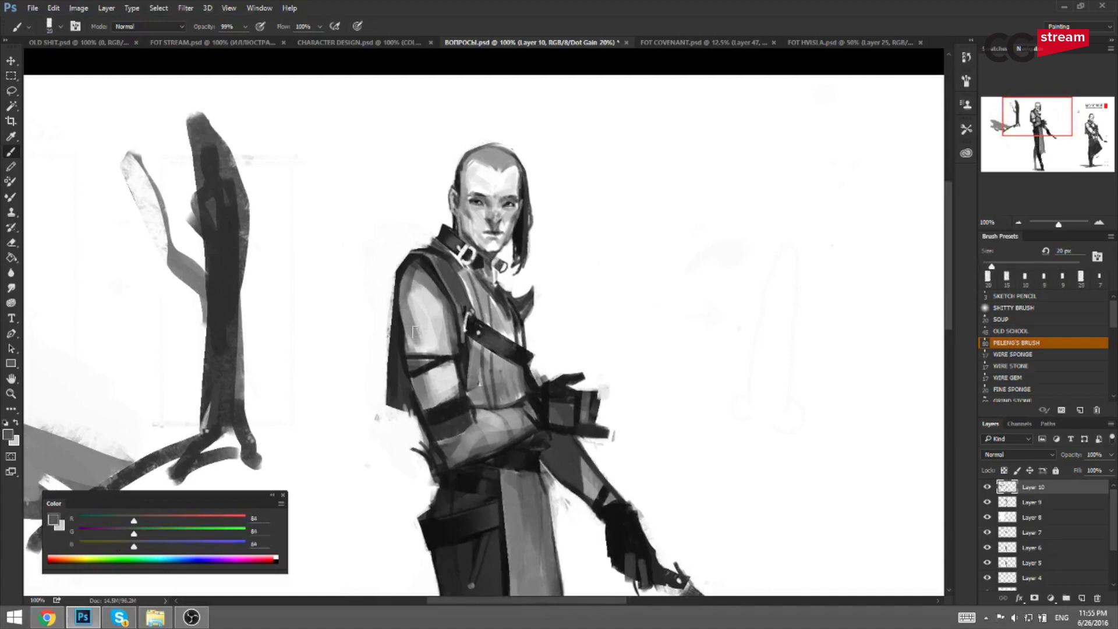
drag(400, 298, 423, 343)
key(ctrl+shift+h)
drag(838, 361, 728, 326)
key(bracketright)
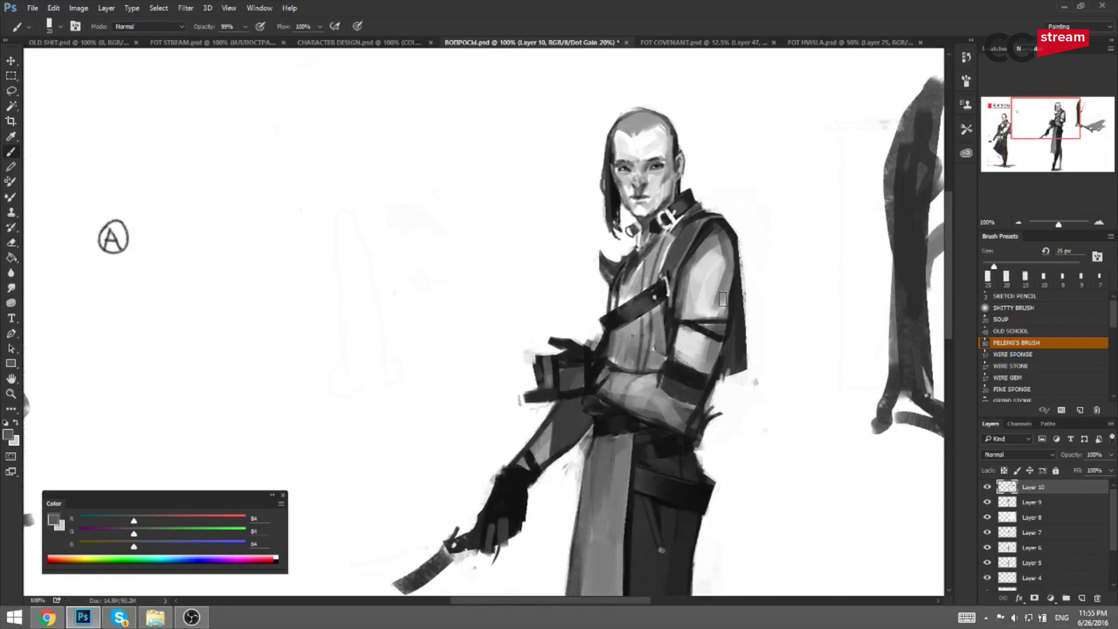
Blend the upper sleeve in sampled greys (RGB 133 and 227), mirror the canvas and save the document.
alt+click(721, 294)
key(bracketleft)
key(bracketleft)
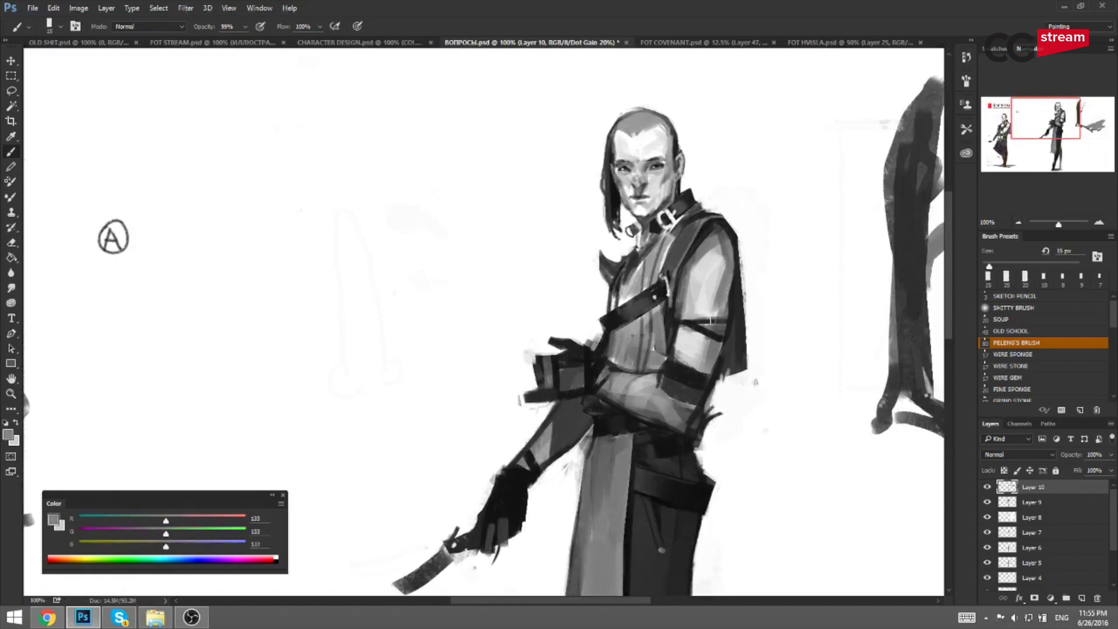
alt+click(709, 292)
key(bracketright)
key(bracketright)
key(bracketright)
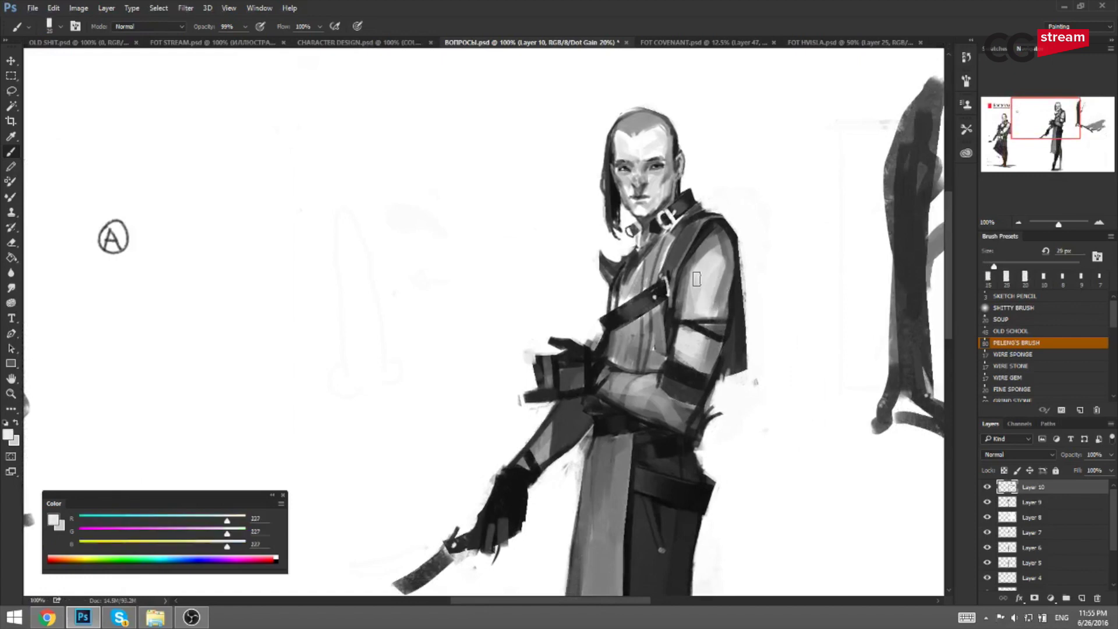
key(F2)
drag(497, 273, 602, 268)
key(ctrl+s)
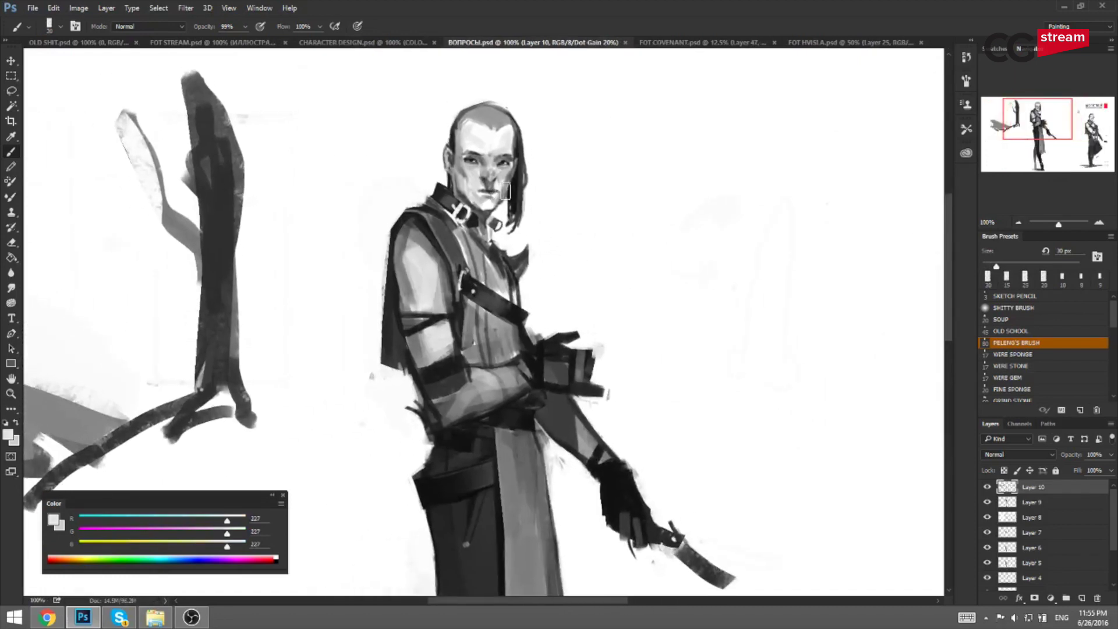
Touch up the cheek beside the mouth in a sampled mid grey with a 15 px brush and mirror the canvas.
alt+click(508, 185)
drag(501, 181, 497, 196)
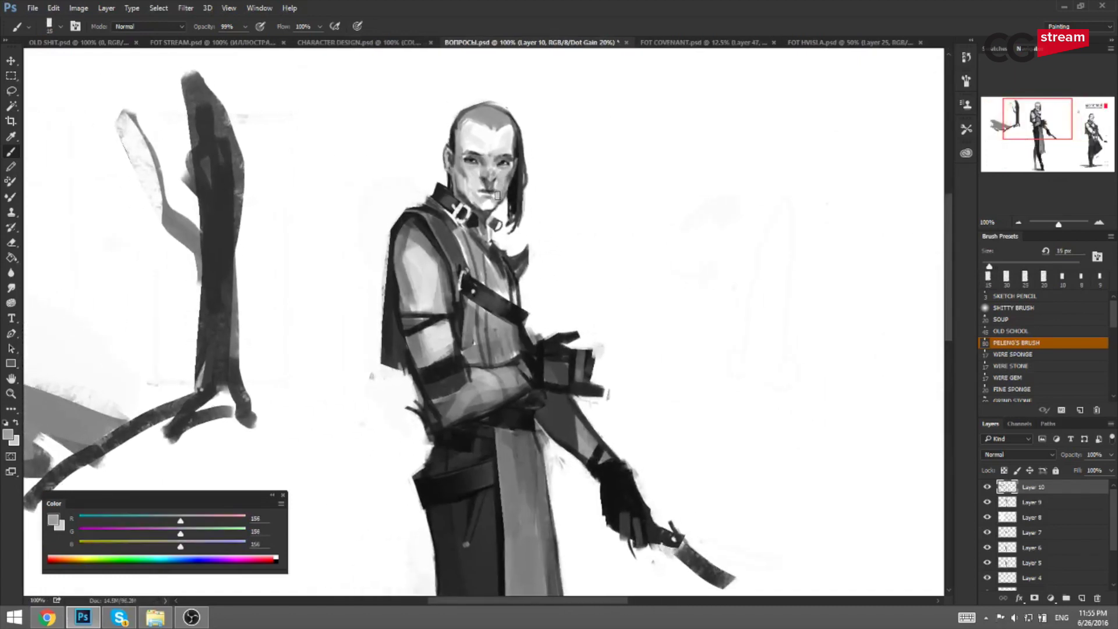
alt+click(497, 197)
key(ctrl+shift+h)
Refine the raised gloved hand in sampled dark grey (RGB 25), mirror the canvas and blend the lower tunic in sampled grey (RGB 148).
drag(636, 227, 519, 208)
drag(668, 290, 616, 273)
alt+click(491, 317)
key(])
key(])
key(])
mouse_move(474, 325)
mouse_down()
mouse_move(561, 318)
mouse_move(647, 326)
mouse_up()
key(bracketleft)
key(ctrl+shift+h)
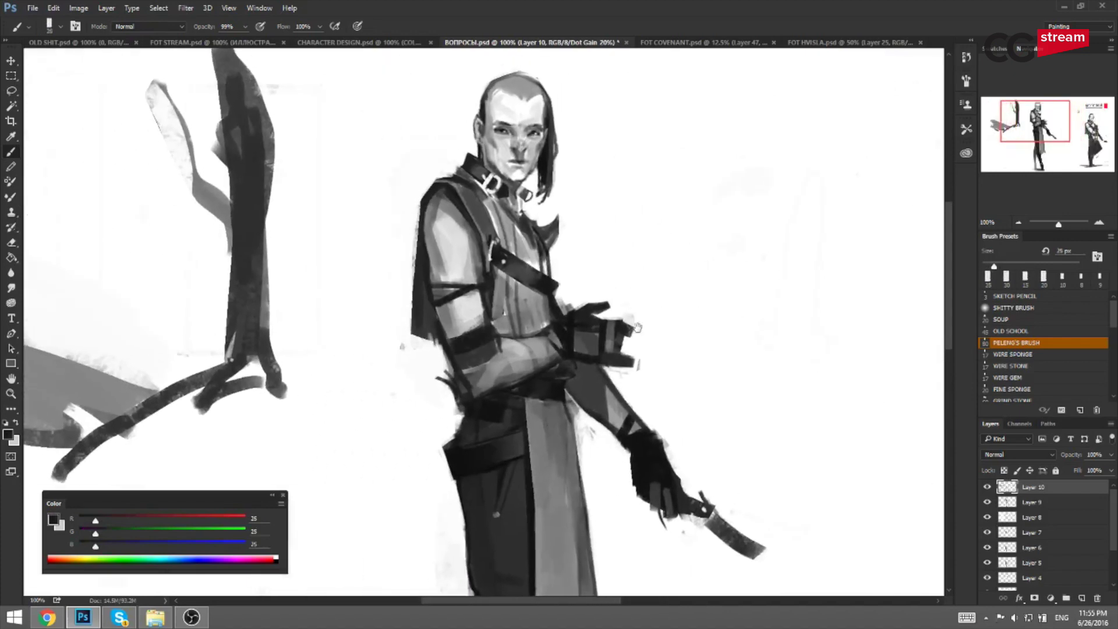
alt+click(533, 326)
key(bracketleft)
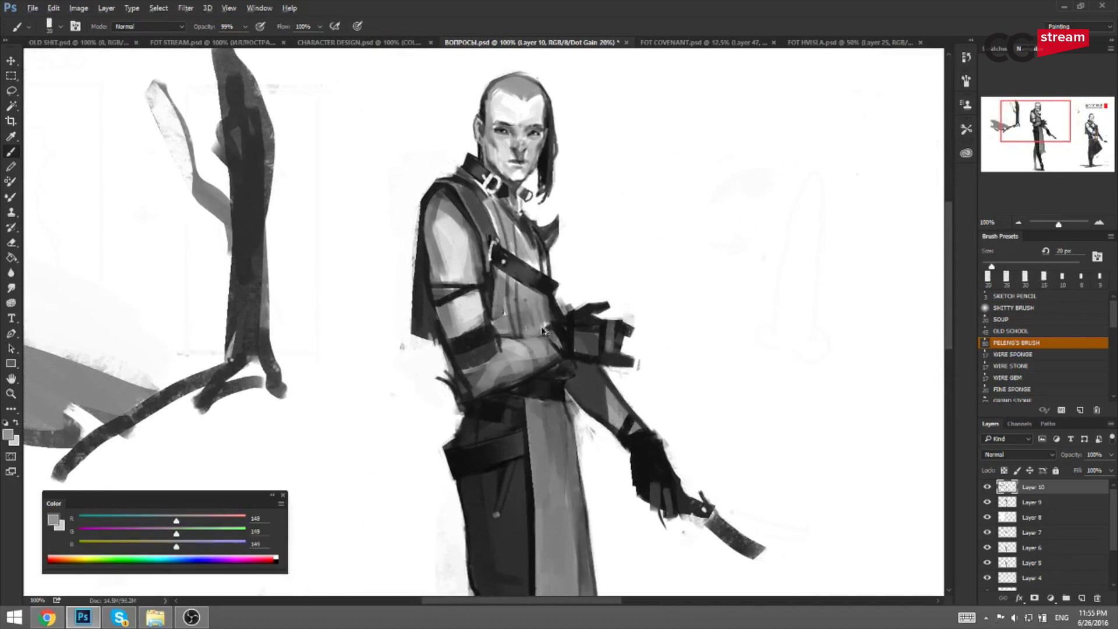
Paint over the large weapon sketch beside the figure in sampled white (RGB 255) with a 100 px brush.
alt+click(342, 219)
key(ctrl+minus)
drag(387, 235, 396, 193)
key(bracketright)
key(bracketright)
key(bracketright)
key(bracketright)
key(bracketright)
key(bracketright)
key(bracketright)
key(bracketright)
key(bracketright)
key(bracketright)
key(bracketright)
mouse_move(323, 129)
mouse_down()
mouse_move(344, 231)
mouse_move(318, 96)
mouse_move(334, 349)
mouse_move(260, 334)
mouse_move(202, 349)
mouse_move(212, 324)
mouse_move(117, 342)
mouse_move(78, 269)
mouse_up()
drag(399, 245, 408, 170)
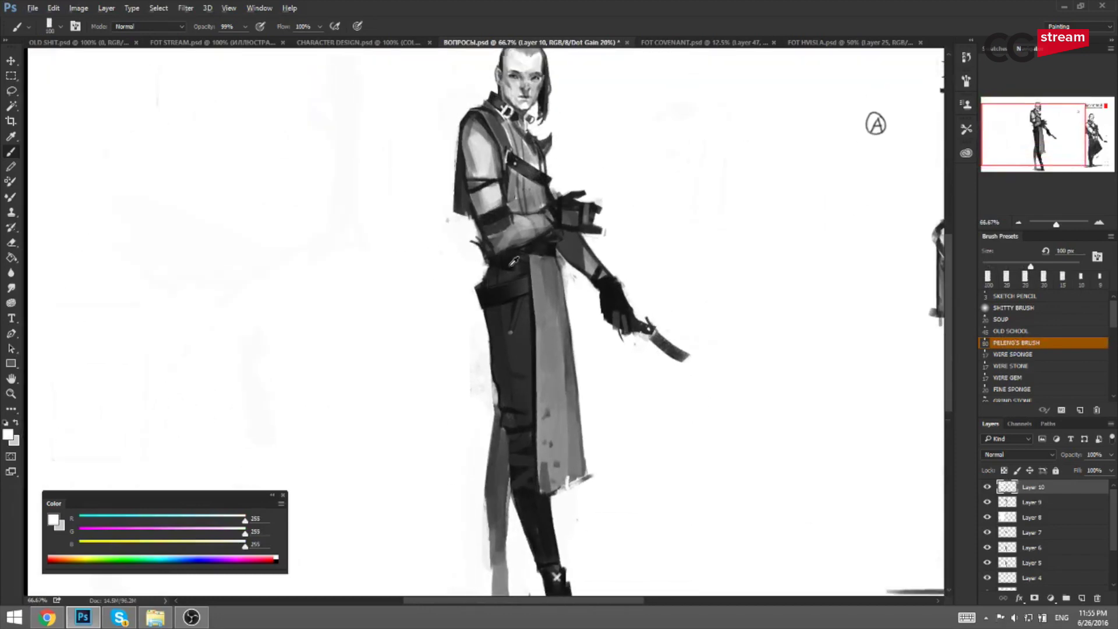
Darken the hip belt in a sampled dark tone and set up a 40 px brush in near-white (RGB 254).
key(x)
key(bracketleft)
alt+click(501, 300)
key(bracketleft)
key(bracketleft)
key(bracketleft)
key(bracketleft)
drag(486, 302, 520, 288)
key(x)
key(bracketleft)
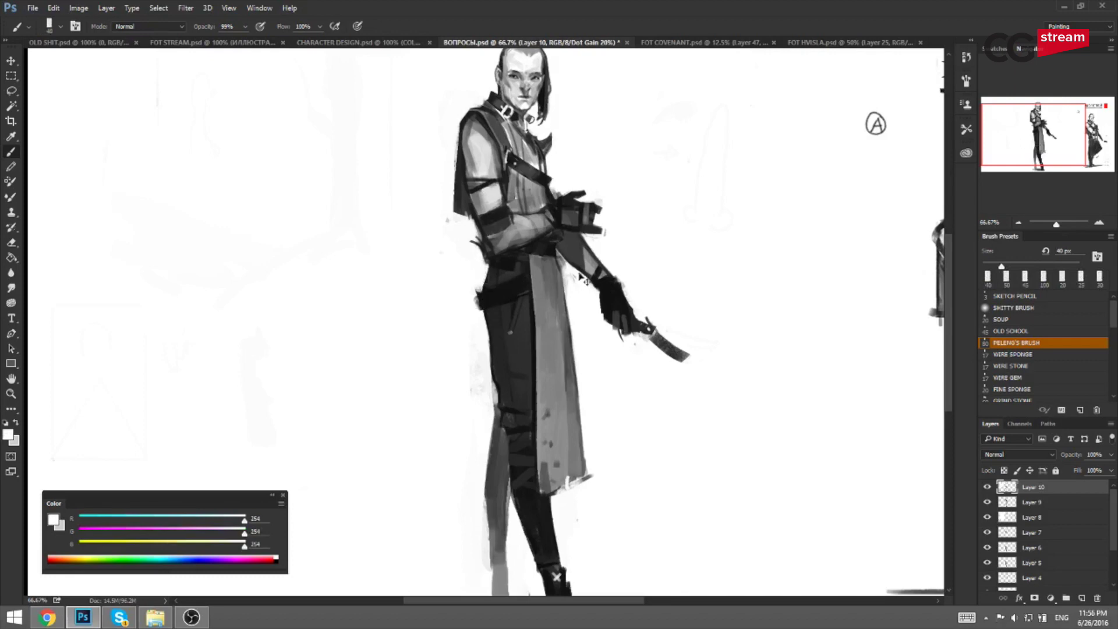
Mirror the canvas, touch up the belt area in sampled near-black (RGB 16) with a 35 px brush and mirror it back.
key(ctrl+shift+h)
drag(762, 328, 648, 365)
alt+click(598, 323)
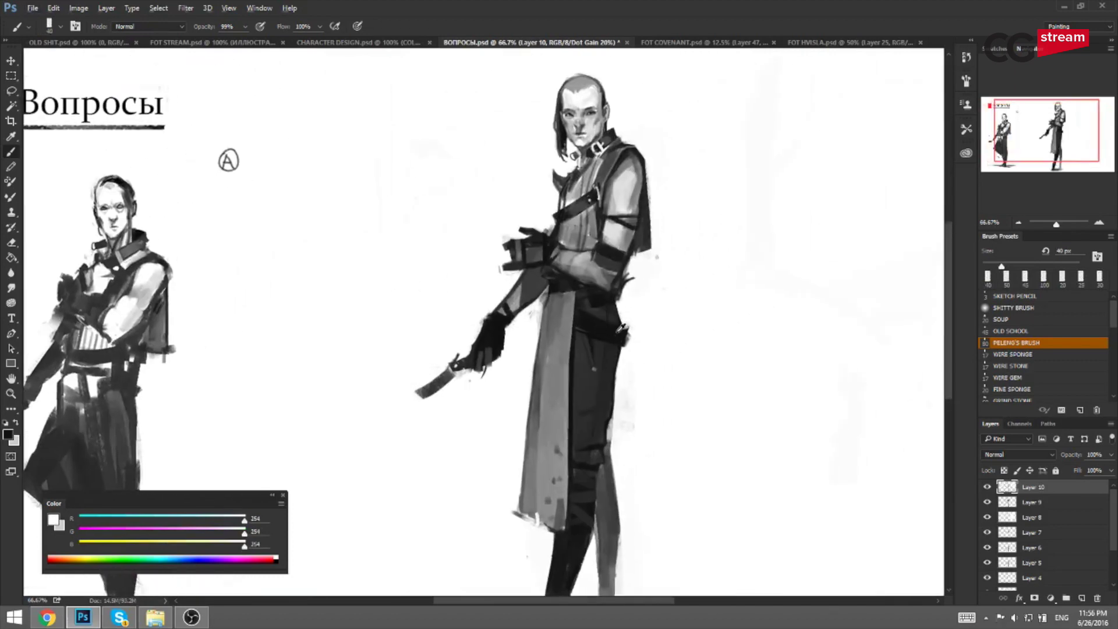
key([)
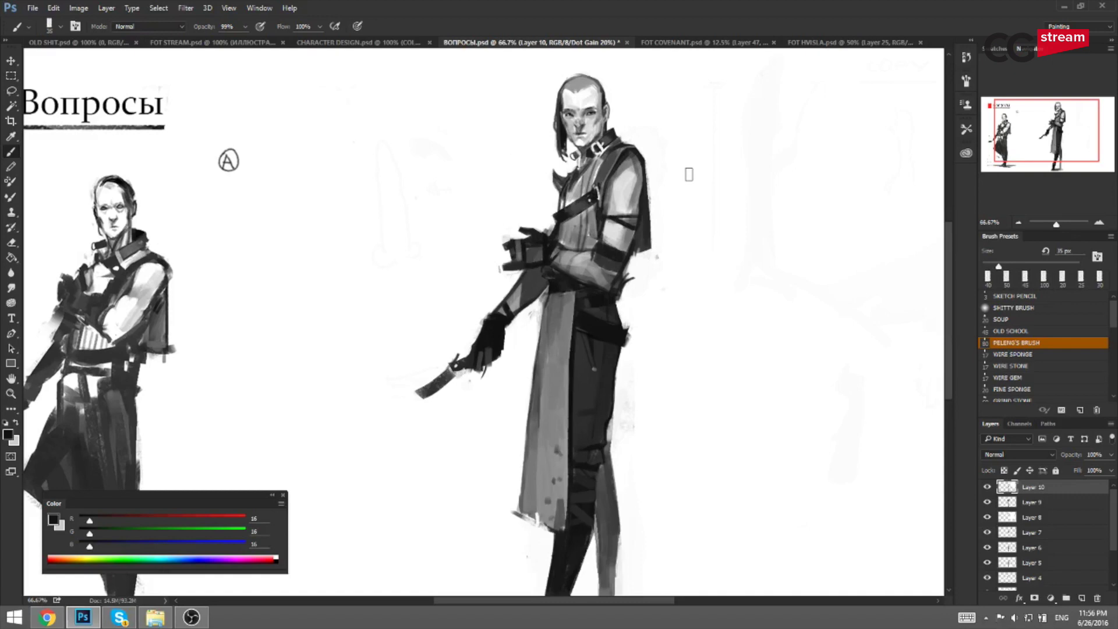
click(691, 248)
key(F2)
drag(466, 220, 543, 217)
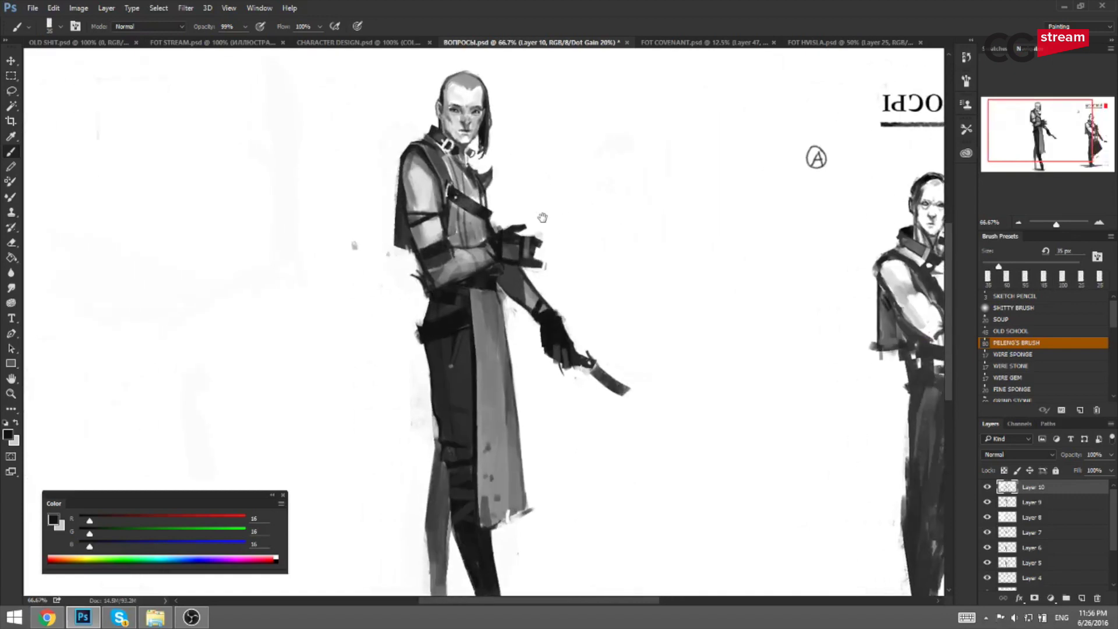
Clean the background edge beside the hair in sampled white (RGB 255) with a 25 px brush and mirror the canvas.
alt+click(495, 114)
key(bracketleft)
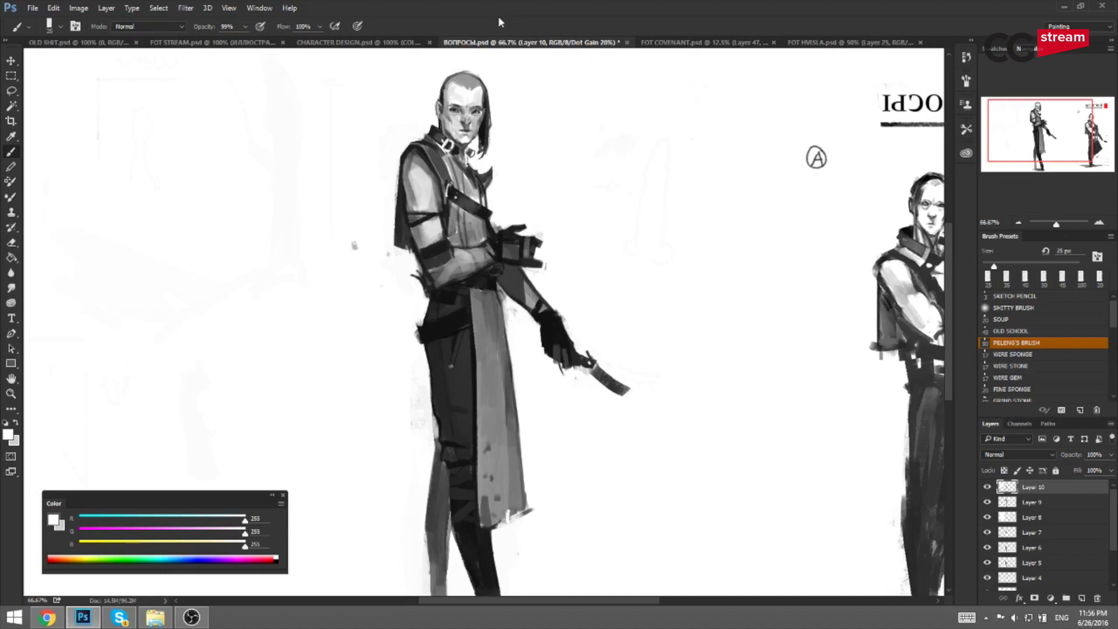
drag(580, 453, 587, 426)
key(ctrl+shift+h)
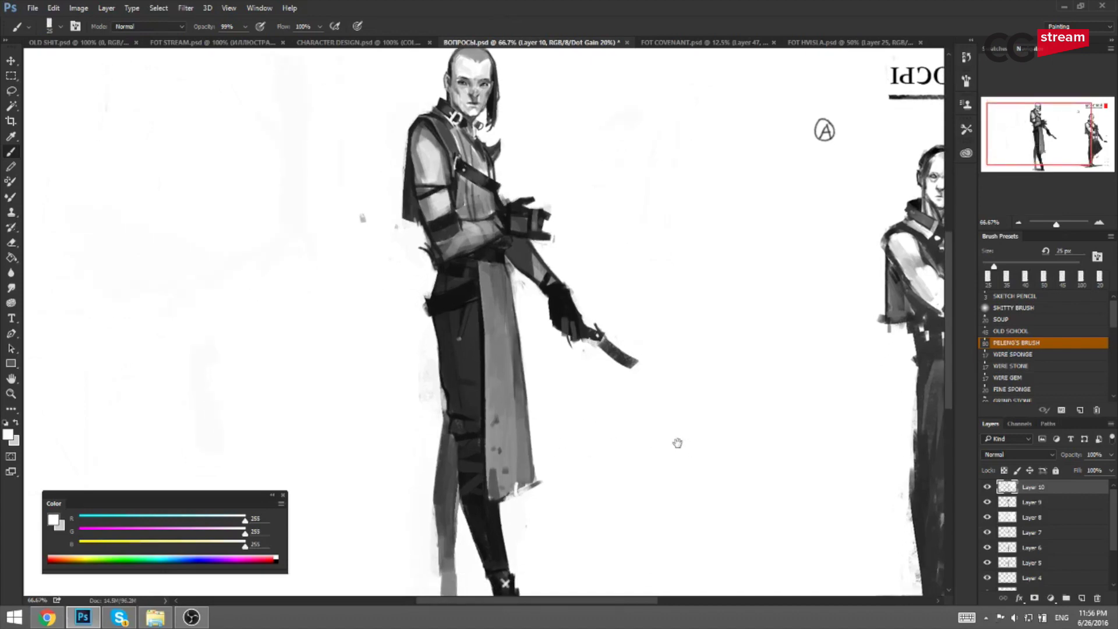
Refine the front leg and the upper end of the chest strap in sampled near-blacks (RGB 17 and 20), using up to a 40 px brush.
drag(680, 430, 652, 423)
alt+click(608, 460)
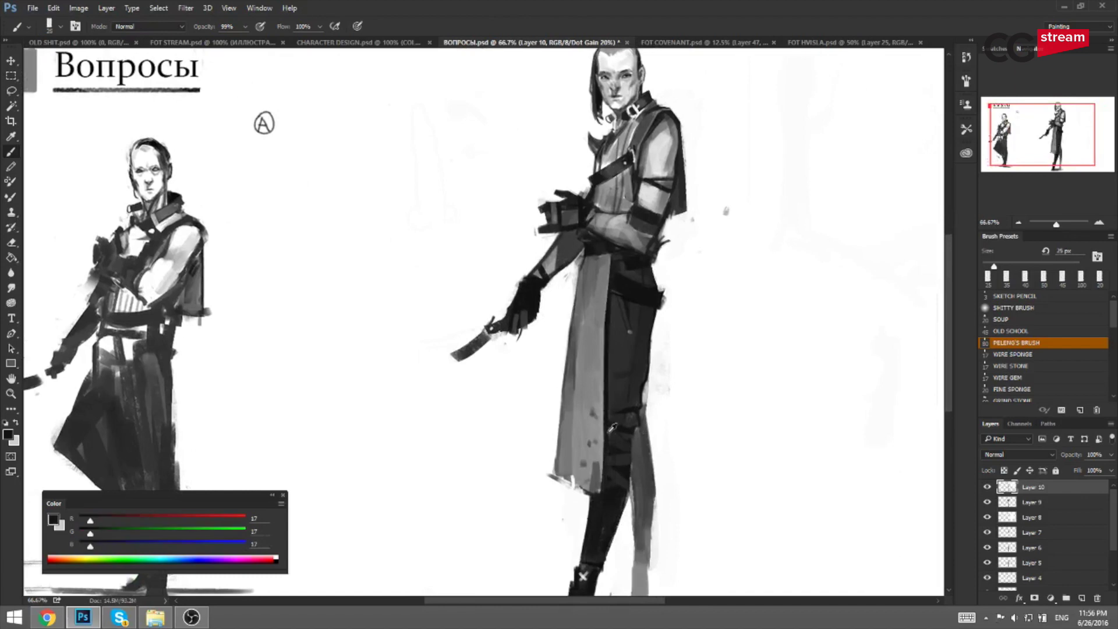
key(bracketright)
key(])
alt+click(627, 158)
drag(635, 152, 632, 157)
key(bracketright)
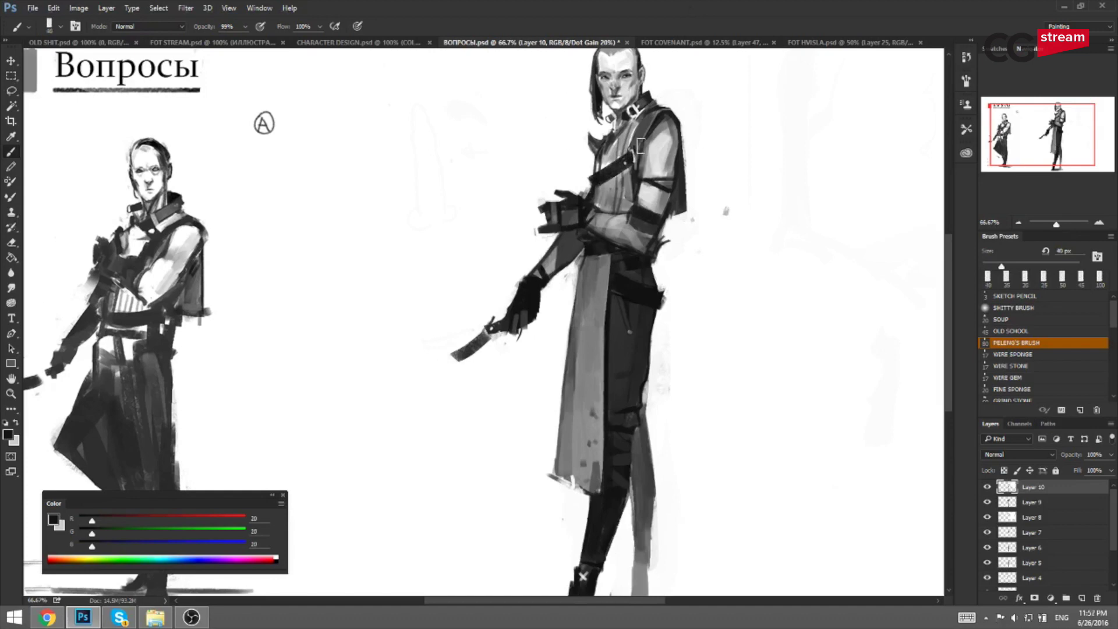
Mirror the canvas, touch up the tunic's front in sampled light grey (RGB 171) and mirror it back.
key(ctrl+minus)
key(F2)
alt+click(426, 209)
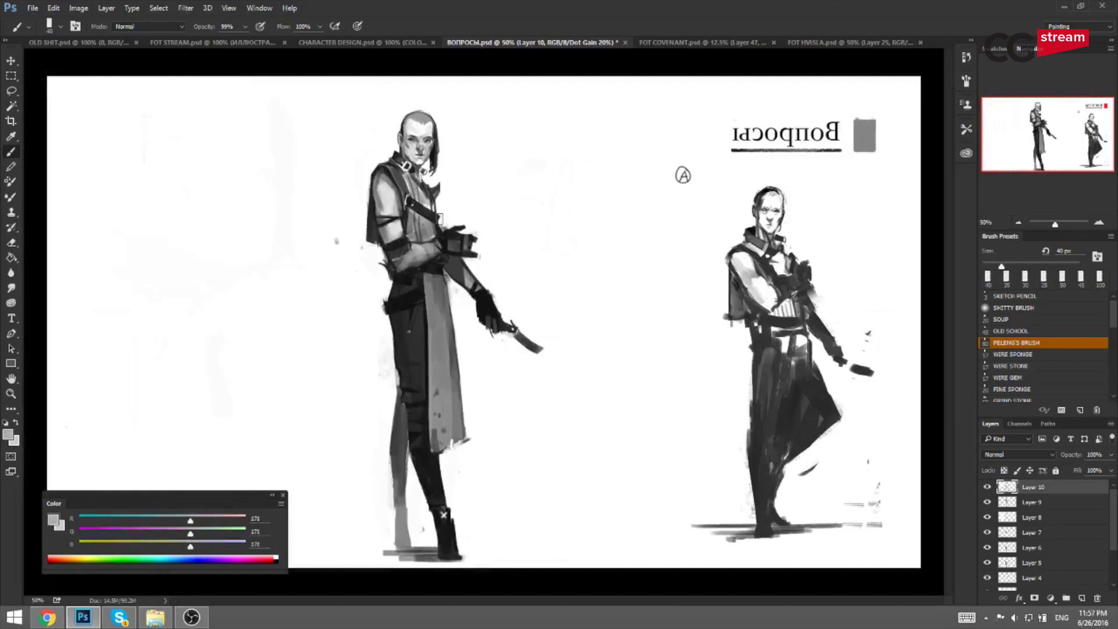
key(h)
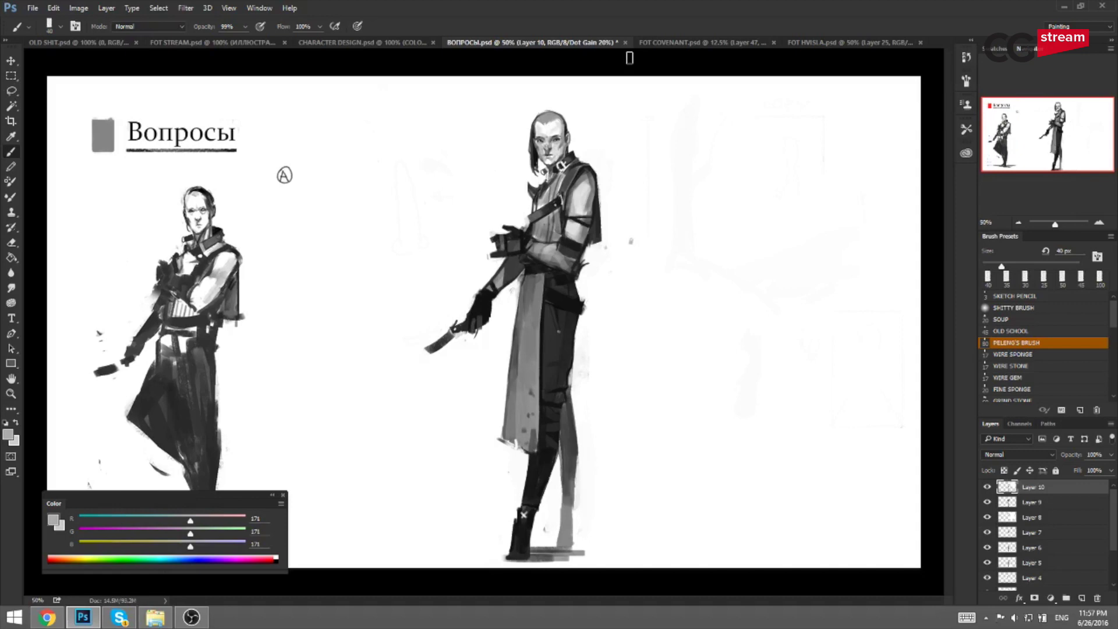
Touch up the edge of the knife arm's forearm in sampled grey (RGB 131) with a 9 px brush.
key(bracketleft)
alt+click(496, 270)
key(bracketleft)
key(bracketleft)
key(bracketleft)
key(bracketleft)
key(bracketleft)
key(bracketleft)
alt+click(501, 272)
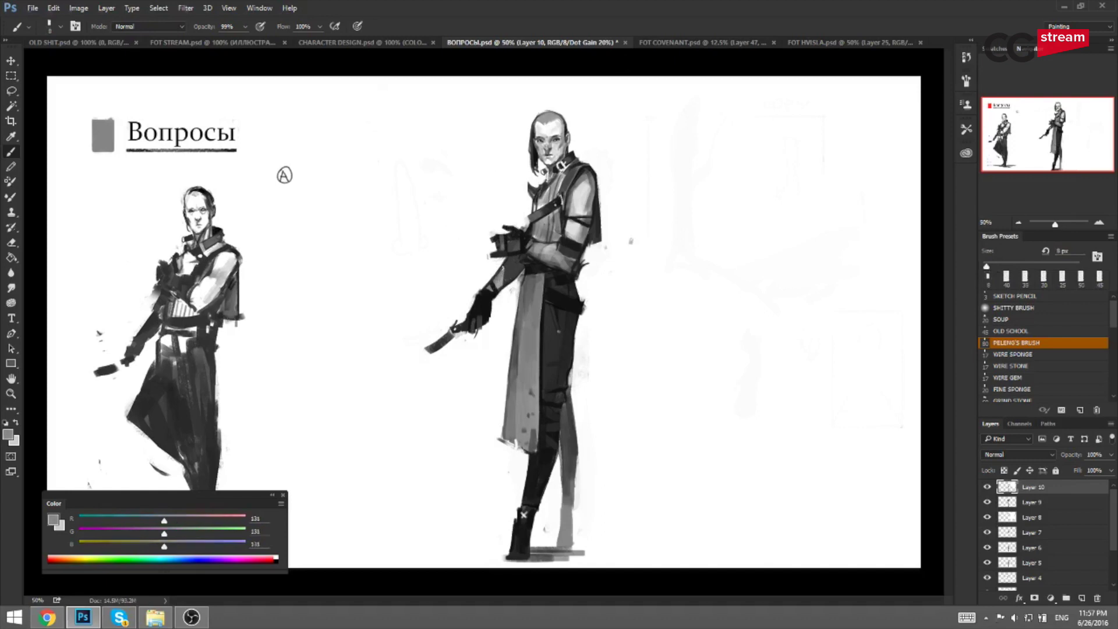
alt+click(501, 272)
Refine the folded arm near the elbow in sampled dark grey (RGB 55) with a 9 px brush and mirror the canvas.
key(bracketright)
key(bracketright)
key(bracketleft)
key(bracketleft)
alt+click(569, 252)
key(ctrl+f)
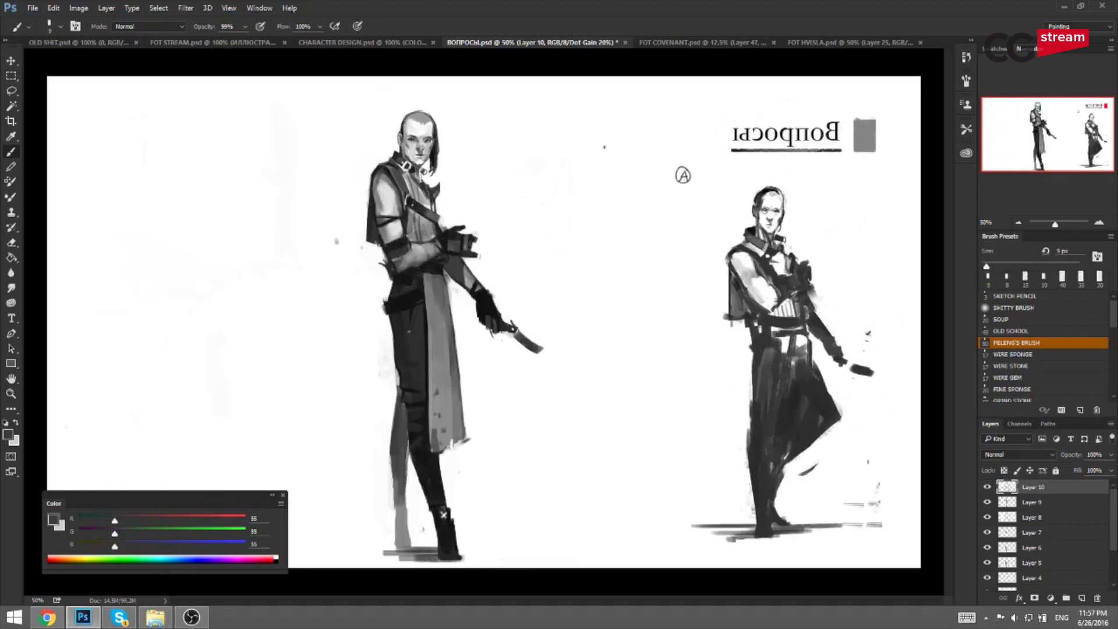
Shade the rear knee in sampled dark greys (RGB 59 and 61) with 20 px and 10 px brushes, mirroring the canvas.
key(bracketright)
key(bracketright)
key(bracketright)
key(bracketright)
alt+click(401, 409)
alt+click(400, 408)
key(bracketleft)
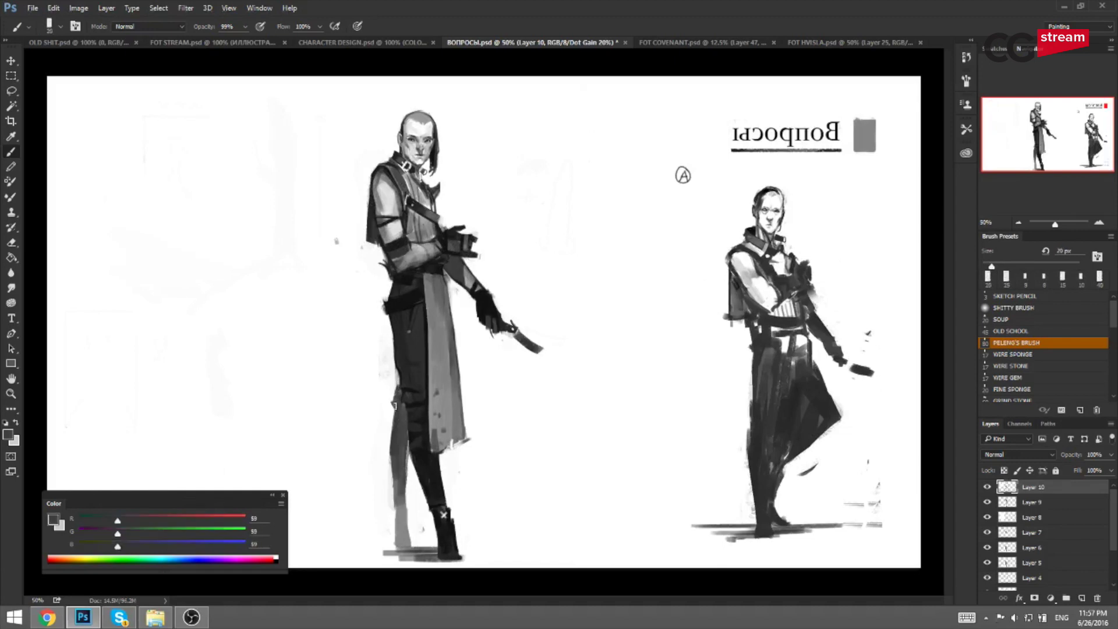
key(ctrl+shift+h)
alt+click(572, 386)
key(bracketleft)
key(bracketleft)
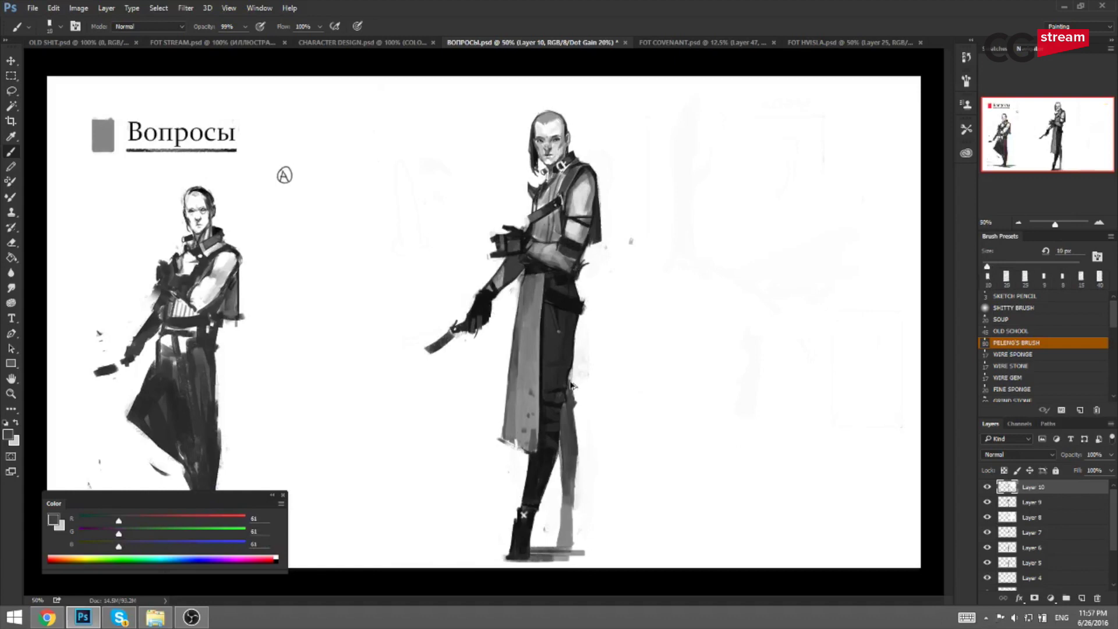
Paint dark bands across the rear leg below the knee in sampled near-black (RGB 16) with a 30 px brush.
alt+click(582, 425)
key(bracketright)
key(bracketright)
key(bracketright)
drag(563, 414, 572, 412)
key(ctrl+z)
key(ctrl+z)
key(bracketright)
key(bracketleft)
key(bracketleft)
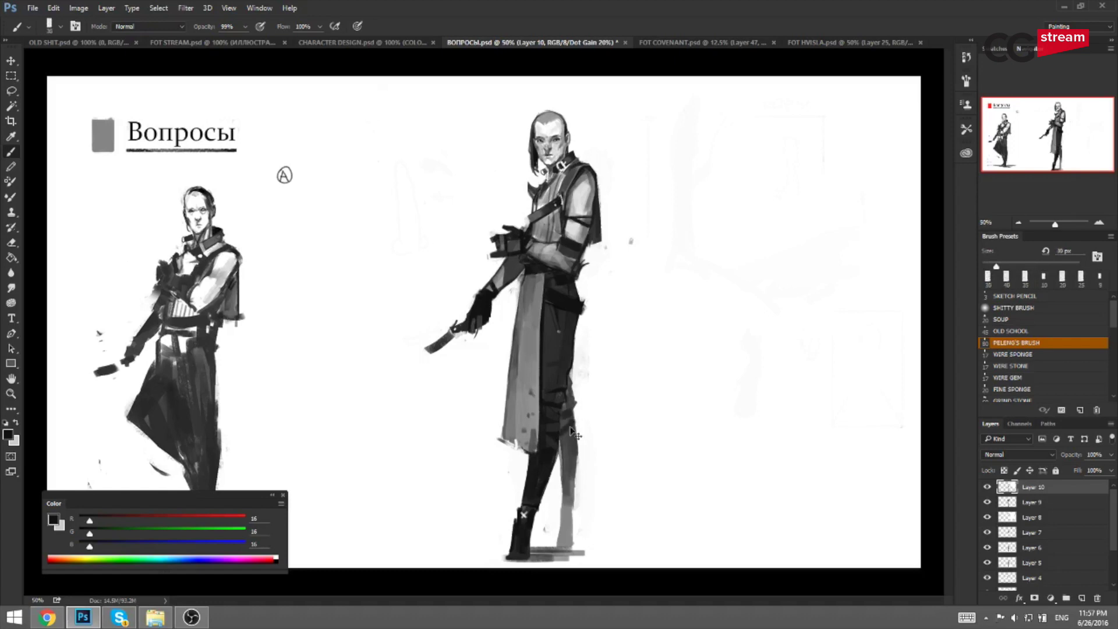
Shade the rear shin down to the ankle in sampled grey (RGB 73) with a 25 px brush.
alt+click(564, 461)
key(bracketleft)
drag(560, 496, 557, 453)
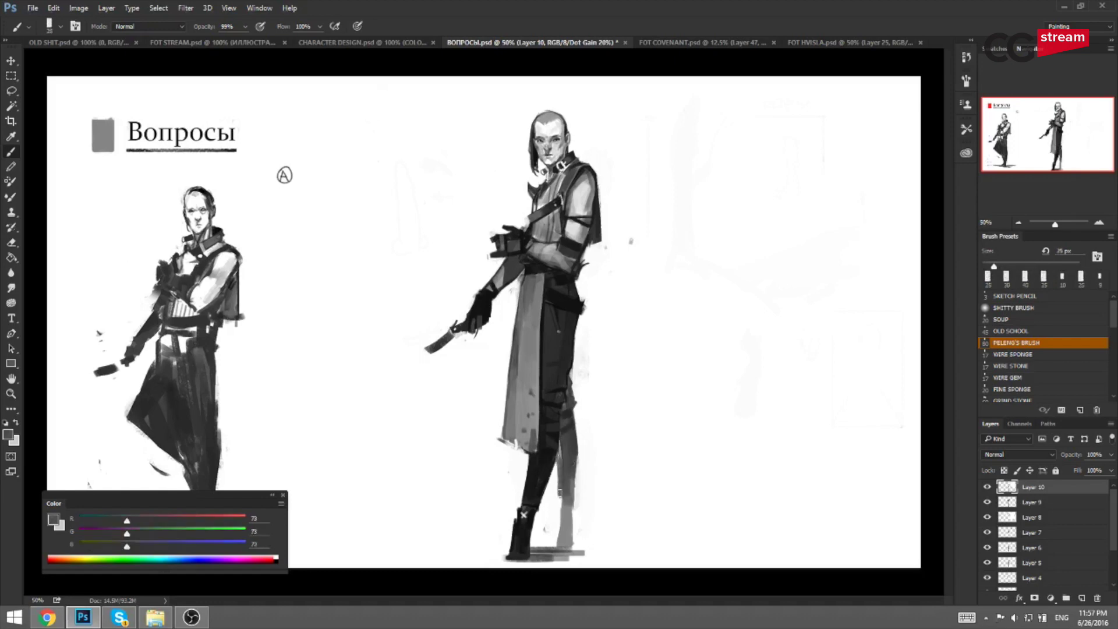
Define the rear ankle and block in the rear boot in sampled dark grey (RGB 35) with 20 to 30 px brushes.
alt+click(567, 489)
key(bracketleft)
alt+click(564, 492)
key(bracketleft)
alt+click(552, 491)
key(bracketright)
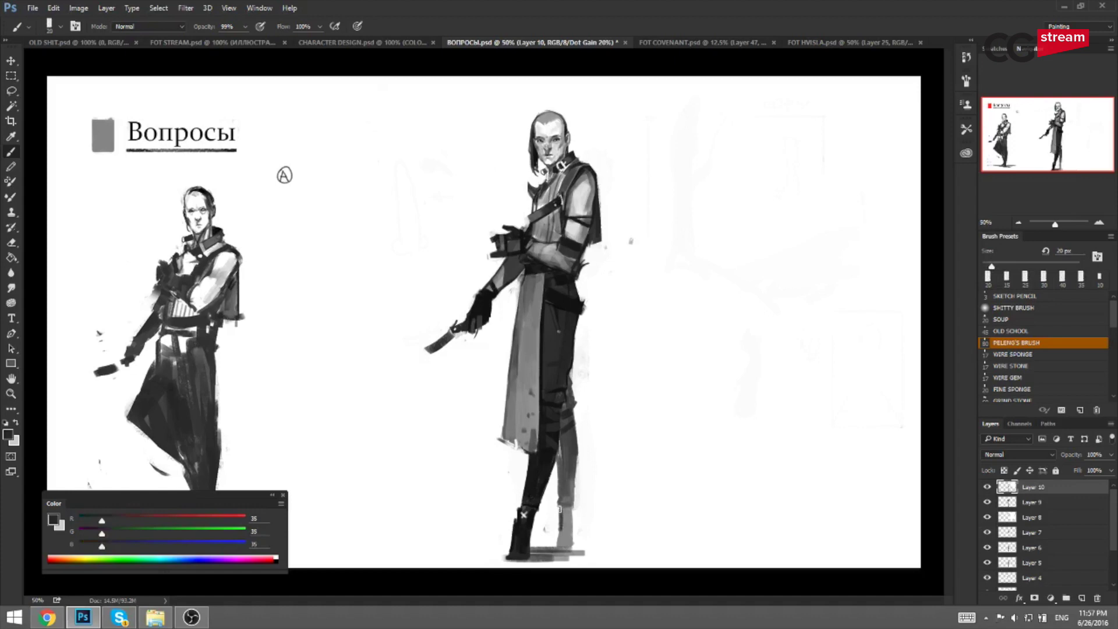
key(bracketright)
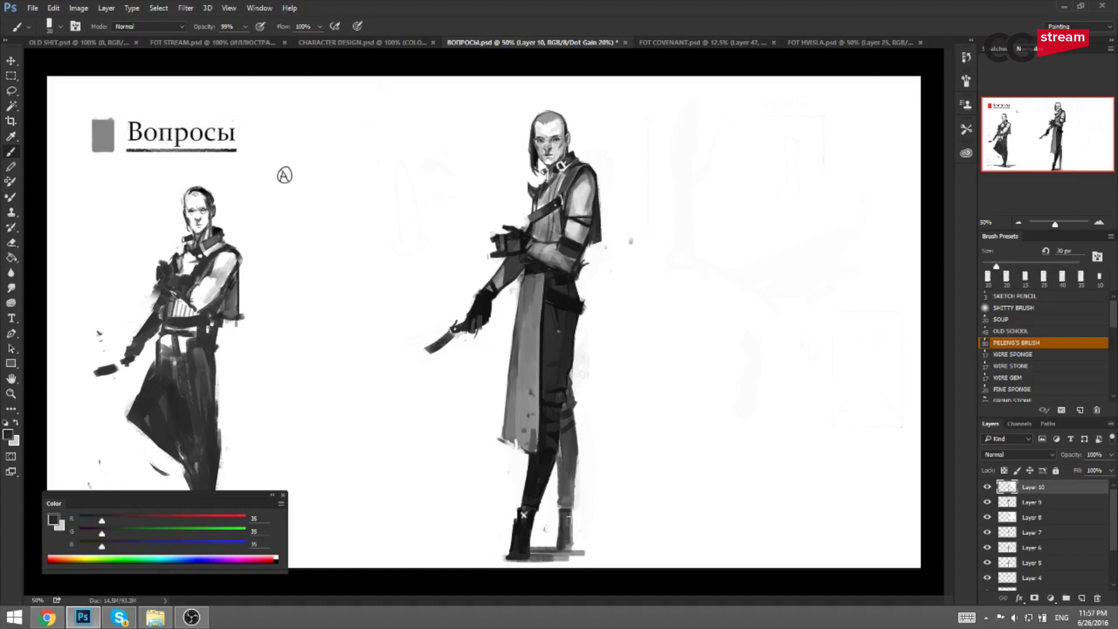
Blend the rear boot's shaft in sampled grey with a 15 px brush and mirror the canvas.
key(x)
key(bracketleft)
key(bracketleft)
key(bracketleft)
alt+click(566, 545)
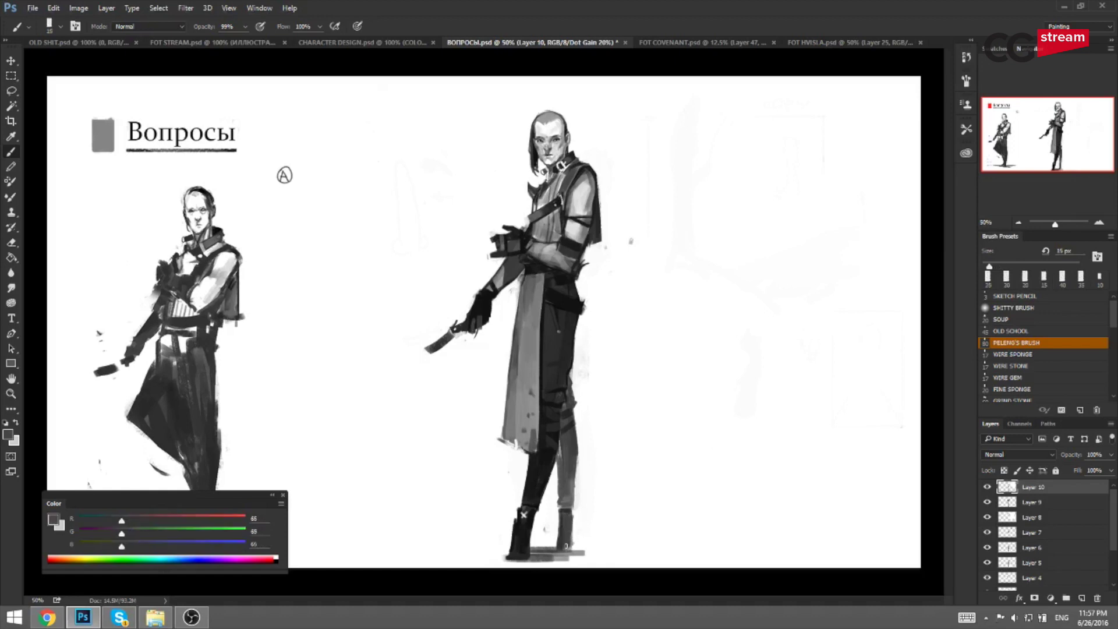
drag(568, 543, 566, 511)
key(F2)
Darken the rear boot from shaft to foot in sampled dark grey (RGB 44) with a 25 px brush.
alt+click(402, 531)
key(bracketright)
mouse_move(395, 515)
mouse_down()
mouse_move(396, 553)
mouse_move(406, 544)
mouse_up()
alt+click(412, 546)
key(bracketright)
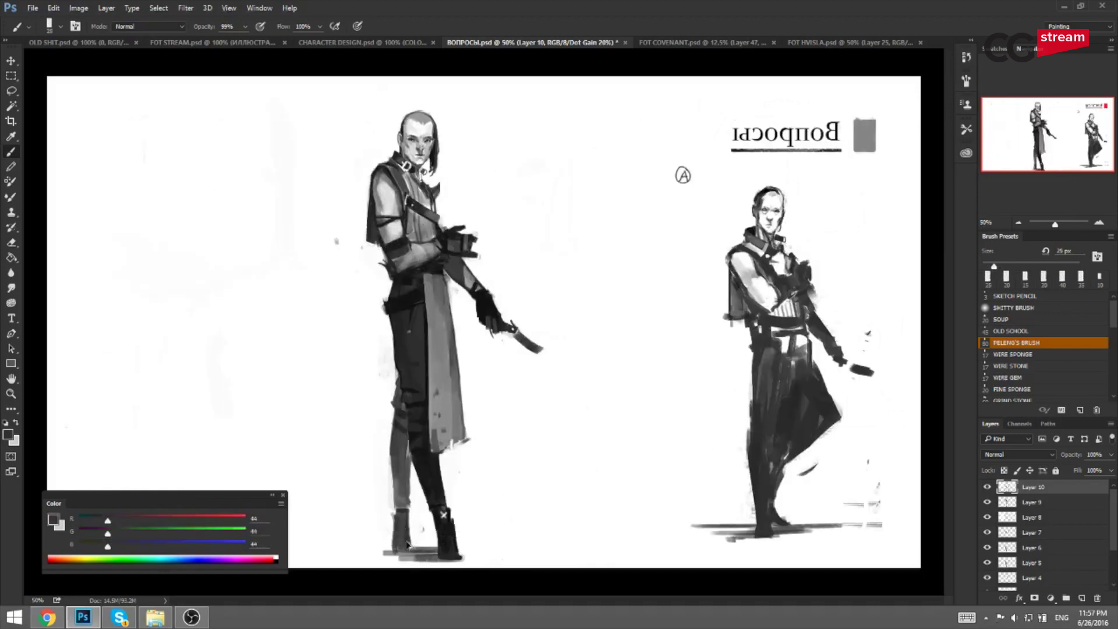
Shape the rear boot's toe and sole in sampled greys, including RGB 66, with a small brush and mirror the canvas.
key(bracketleft)
key(bracketleft)
alt+click(411, 546)
key(bracketleft)
drag(413, 543, 399, 546)
alt+click(400, 521)
key(bracketright)
key(ctrl+shift+h)
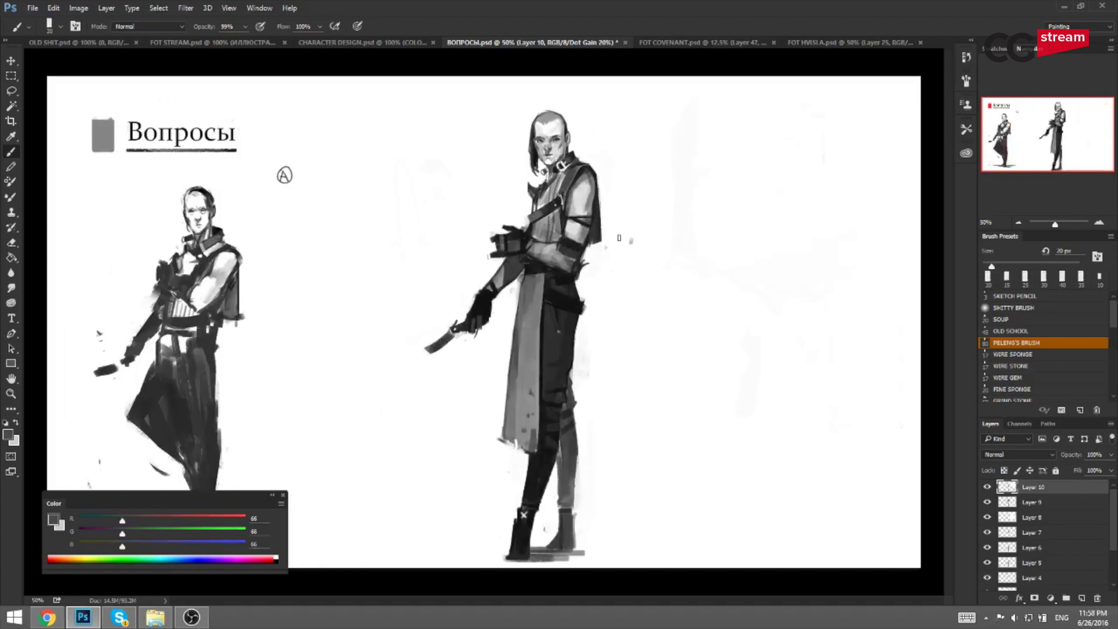
Darken the area around the knees in sampled near-black (RGB 20) with a 35 px brush, checking the figure mirrored.
alt+click(546, 447)
key(bracketright)
key(bracketright)
key(bracketright)
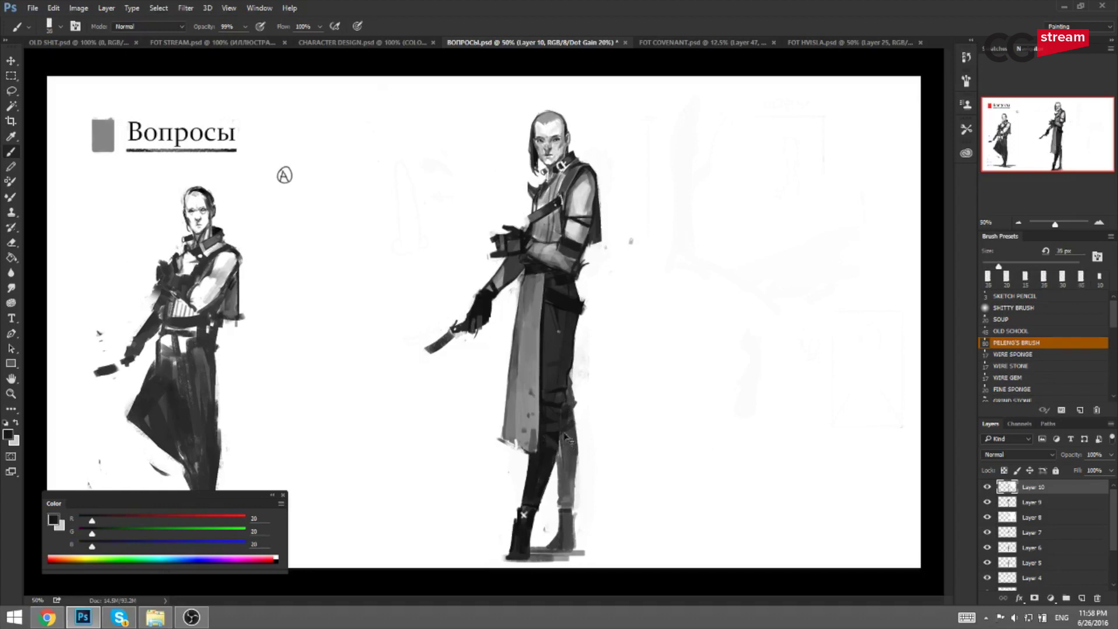
key(h)
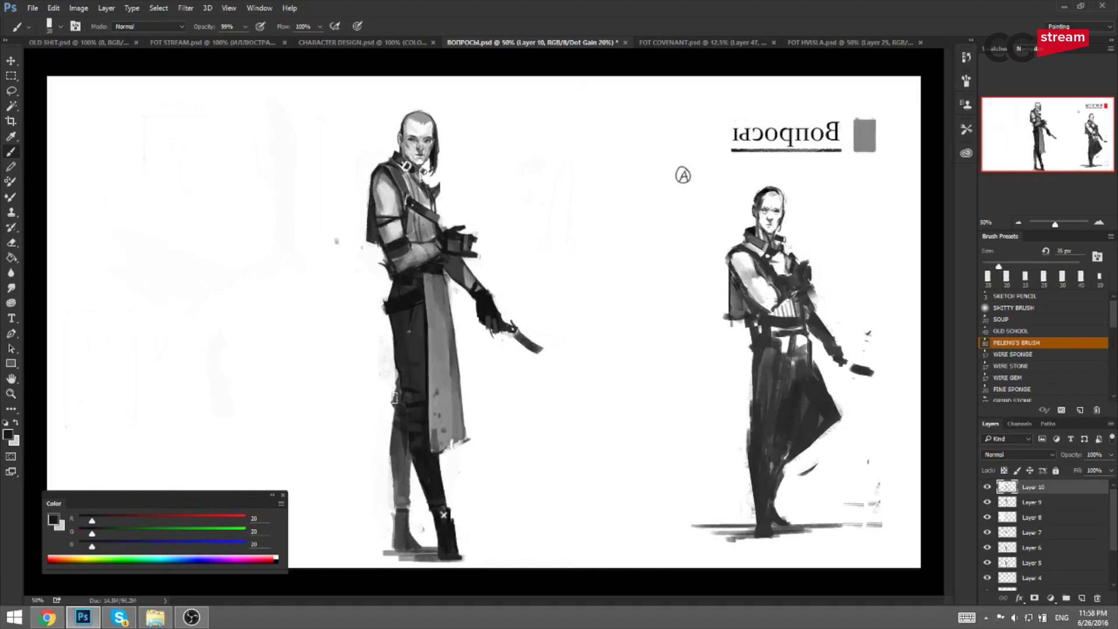
key(h)
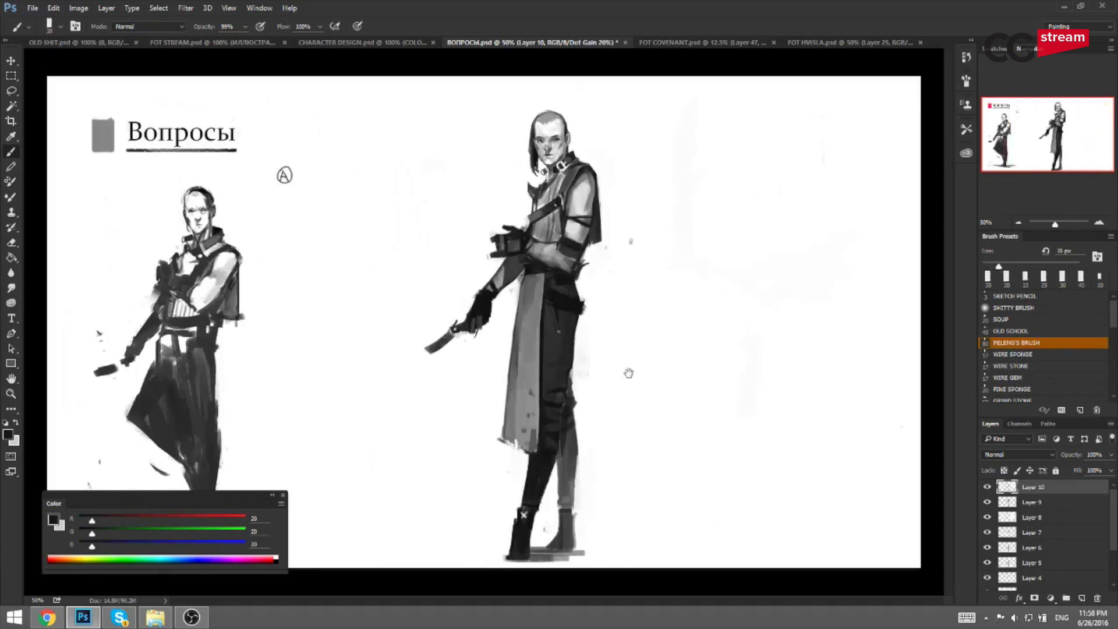
Blend the rear leg's shin in sampled dark greys, including RGB 36, with a 30 px brush.
alt+click(567, 436)
key(bracketleft)
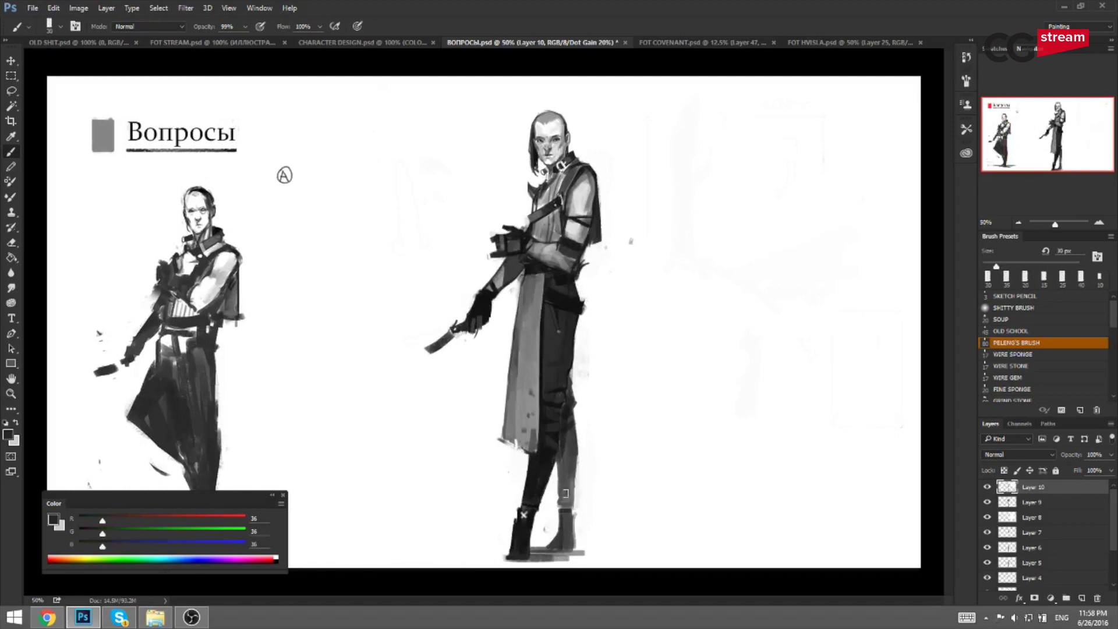
key(bracketright)
alt+click(567, 466)
Mirror the canvas, paint thin dark wraps around the rear ankle in sampled near-black (RGB 17) and mirror it back.
key(h)
alt+click(424, 491)
key(bracketleft)
key(bracketleft)
key(bracketleft)
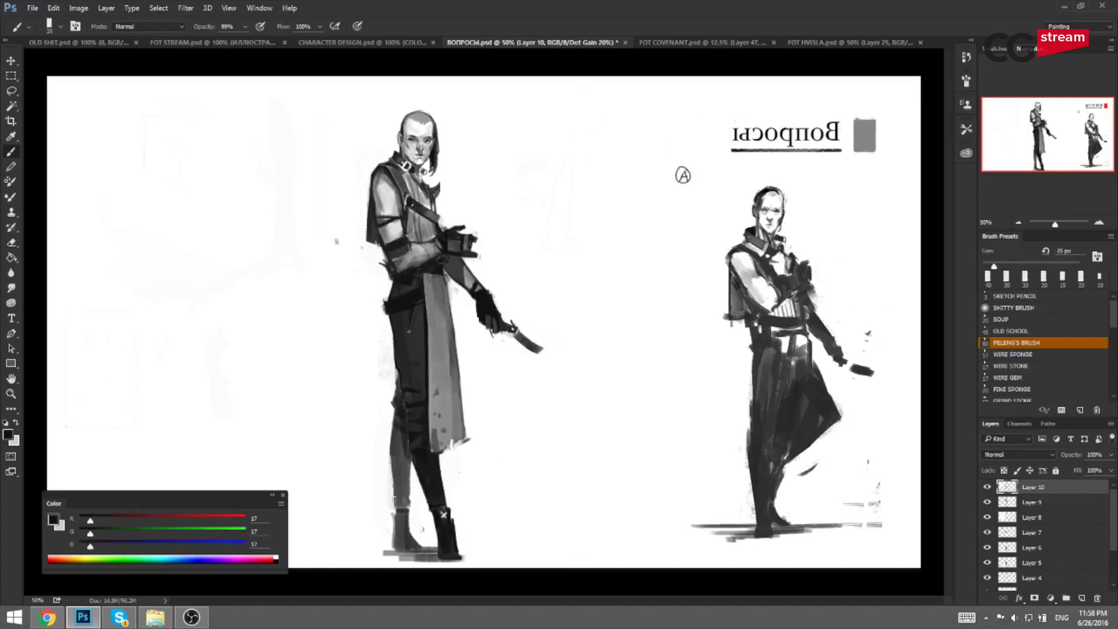
key(bracketright)
drag(395, 492, 411, 478)
key(ctrl+z)
key(bracketright)
key(bracketright)
key(ctrl+shift+h)
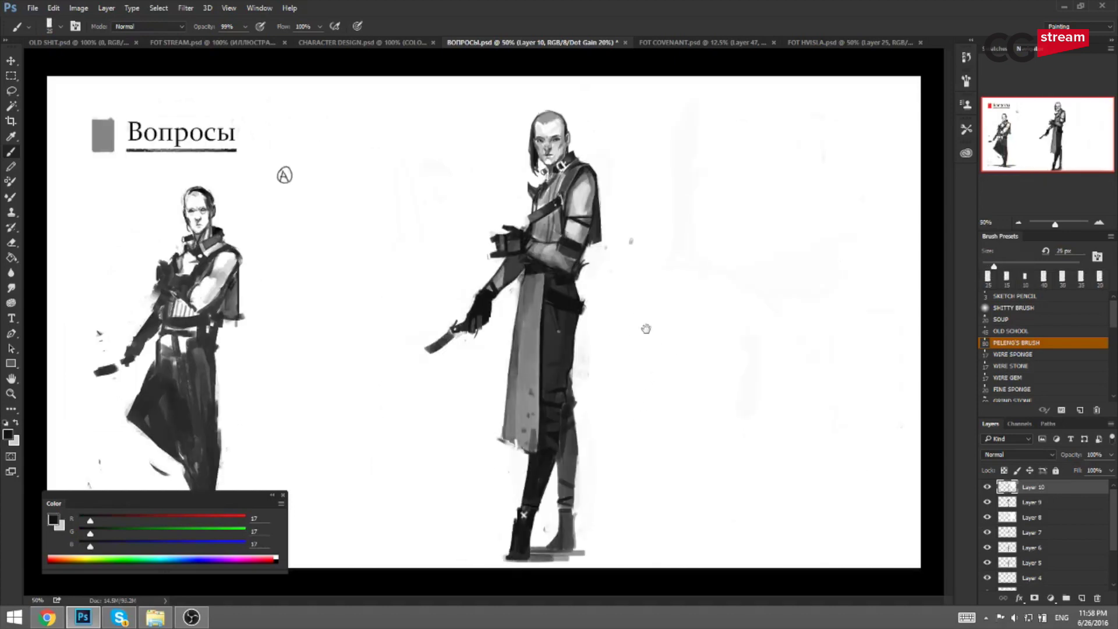
key(ctrl+plus)
drag(698, 325, 669, 369)
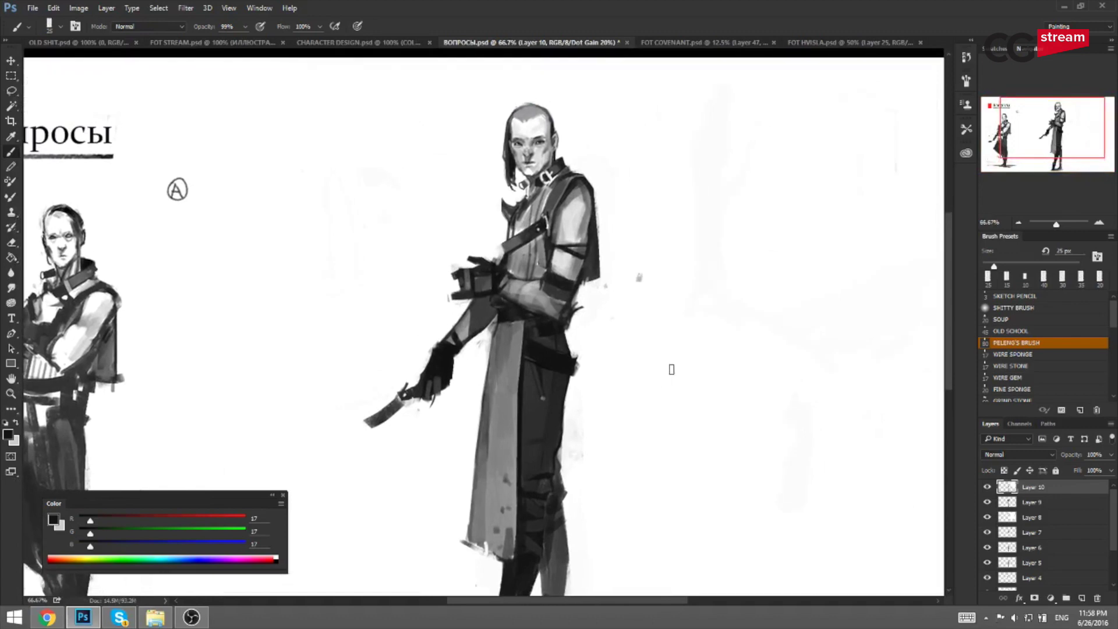
Trim the outer edge of the cape behind the shoulder in sampled white (RGB 254) with a 20 px brush.
key(ctrl+plus)
drag(684, 307, 764, 361)
key(x)
key(bracketright)
key(bracketright)
key(bracketleft)
key(bracketleft)
key(bracketleft)
key(bracketleft)
key(bracketleft)
key(bracketleft)
drag(741, 194, 753, 314)
key(ctrl+z)
alt+click(756, 231)
key(bracketright)
key(bracketright)
drag(746, 209, 758, 324)
drag(748, 235, 758, 344)
key(ctrl+z)
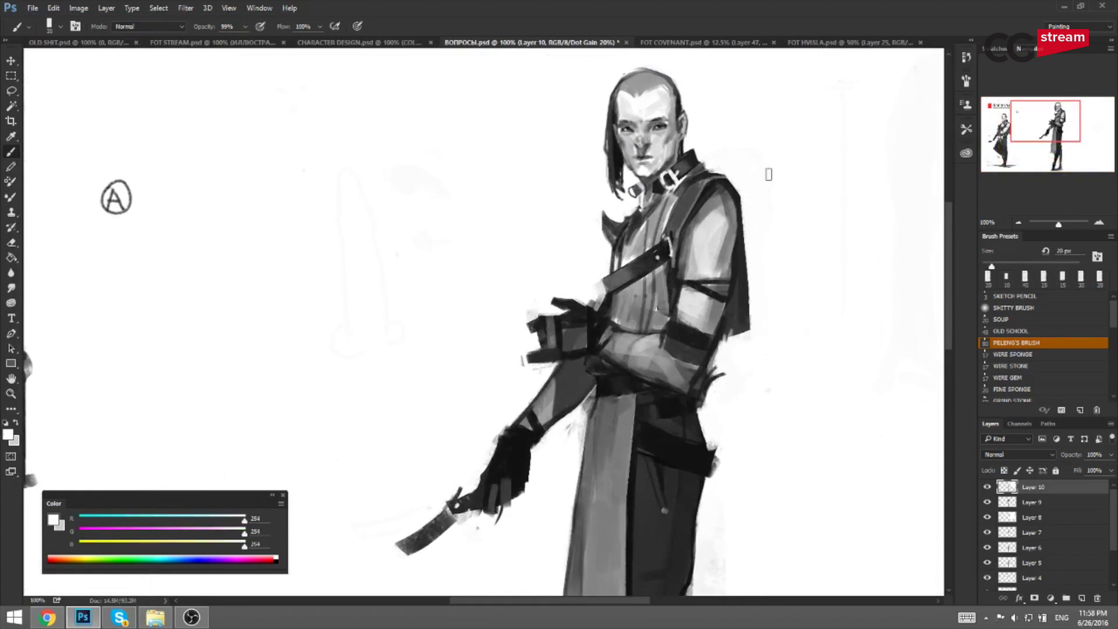
Cut ragged notches into the cape's lower hem in sampled white and dark tones with a small brush of about 7 px.
alt+click(751, 344)
key(bracketright)
key(bracketright)
key(bracketright)
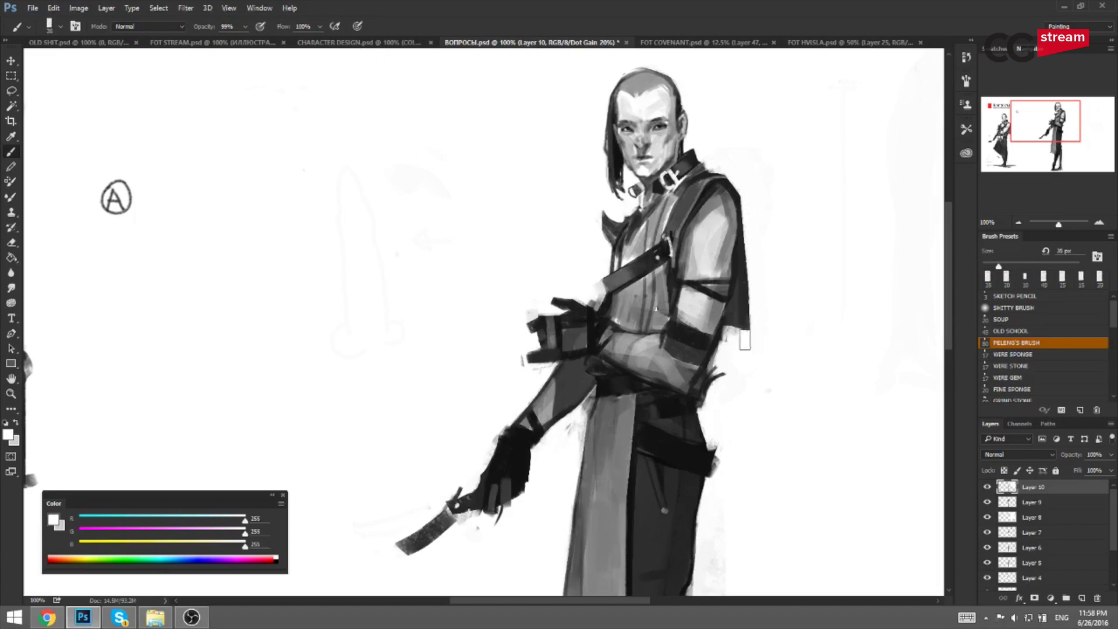
key(bracketleft)
key(bracketleft)
key(bracketleft)
key(bracketleft)
key(bracketleft)
key(bracketleft)
key(bracketleft)
key(bracketleft)
key(bracketleft)
drag(744, 317, 740, 332)
key(bracketleft)
alt+click(741, 327)
alt+click(738, 311)
key(bracketright)
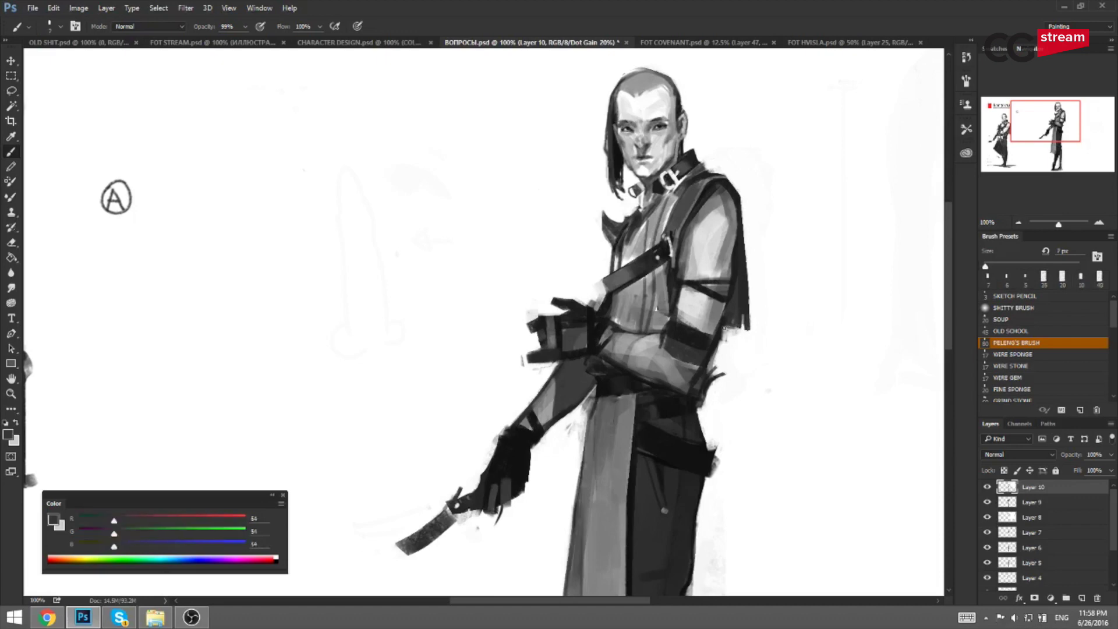
Clean the background beside the cape in sampled white with a large brush, checking the figure mirrored, and save the document.
key(ctrl+shift+h)
drag(465, 349, 560, 354)
alt+click(354, 393)
key(bracketright)
key(bracketright)
key(bracketright)
key(bracketright)
key(bracketright)
key(bracketright)
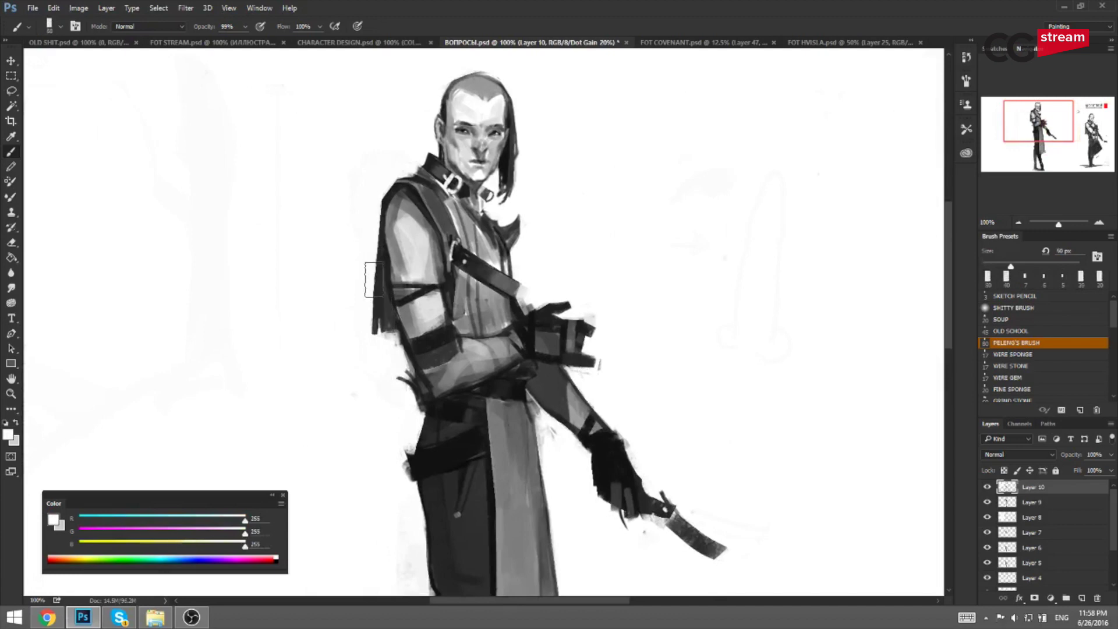
key(ctrl+minus)
key(ctrl+shift+h)
drag(567, 270, 546, 255)
key(ctrl+s)
Touch up the diagonal chest strap in sampled grey (RGB 128) and near-black (RGB 25), undoing the last stroke.
drag(634, 296, 598, 246)
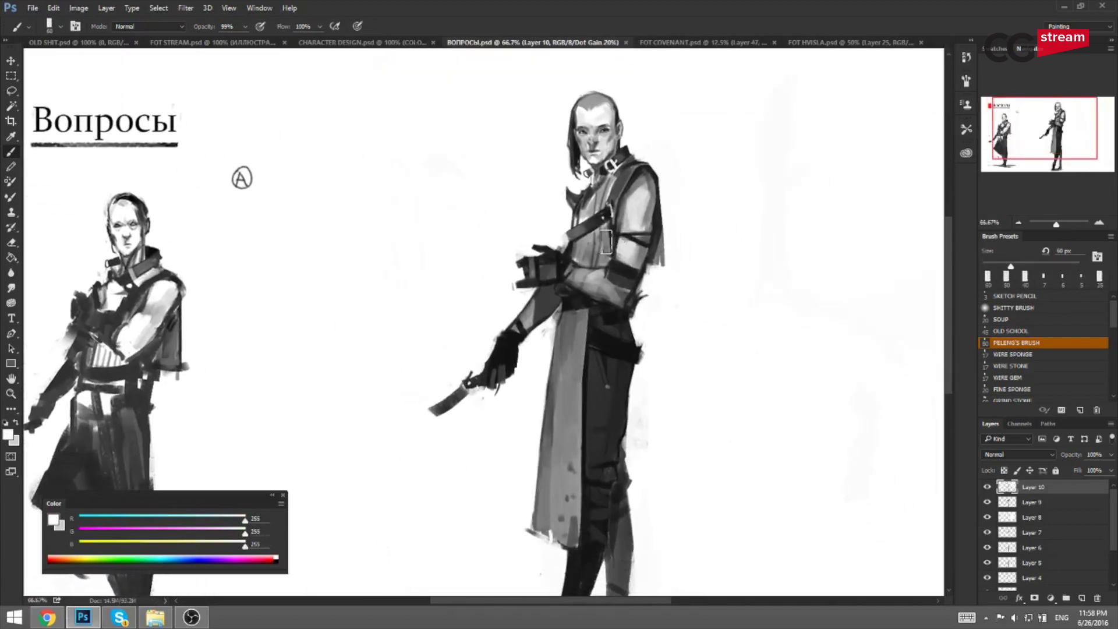
alt+click(598, 243)
key(bracketleft)
key(bracketleft)
key(bracketleft)
key(bracketleft)
key(bracketleft)
key(bracketleft)
key(bracketleft)
key(bracketleft)
key(bracketleft)
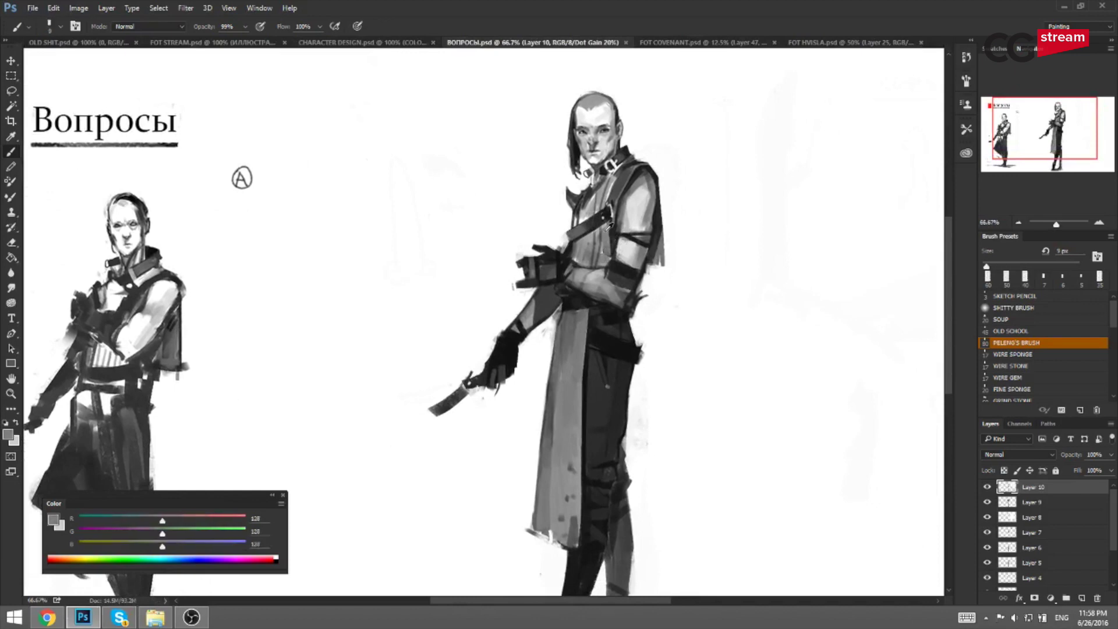
drag(603, 225, 562, 247)
alt+click(609, 217)
key(bracketright)
key(ctrl+z)
key(bracketright)
key(ctrl+z)
key(ctrl+z)
drag(615, 221, 583, 240)
key(ctrl+z)
Mirror the canvas and paint a thin line down the front cloth panel's inner edge in sampled near-black (RGB 17), 7 px brush.
key(ctrl+shift+h)
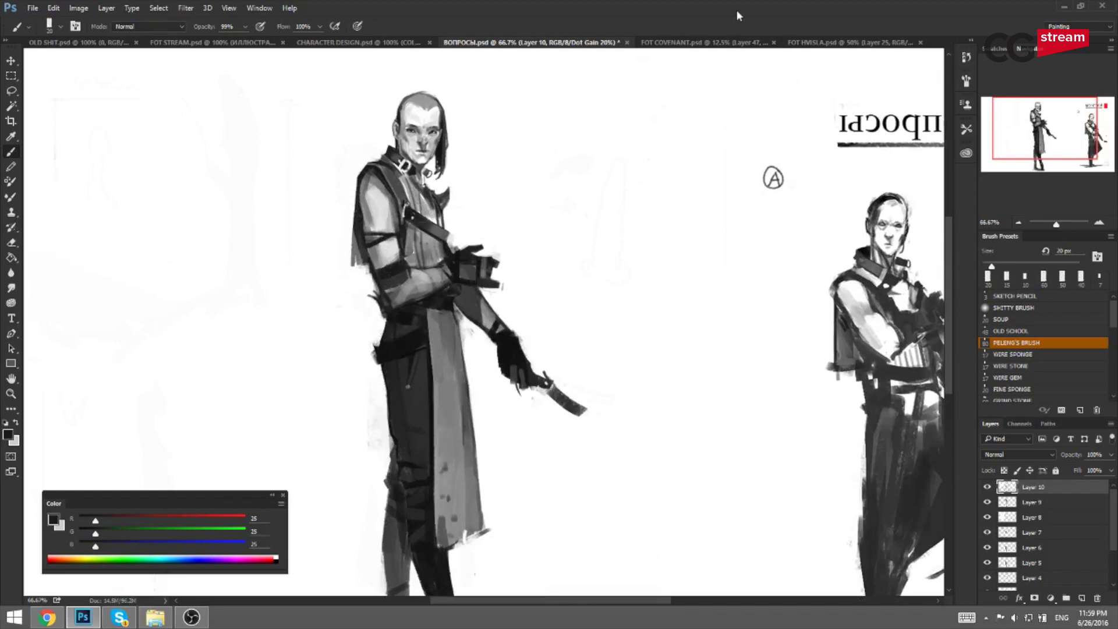
alt+click(450, 301)
key(bracketleft)
key(bracketleft)
key(bracketleft)
key(bracketleft)
key(bracketleft)
key(bracketleft)
key(bracketleft)
drag(440, 347, 448, 414)
key(bracketright)
key(bracketright)
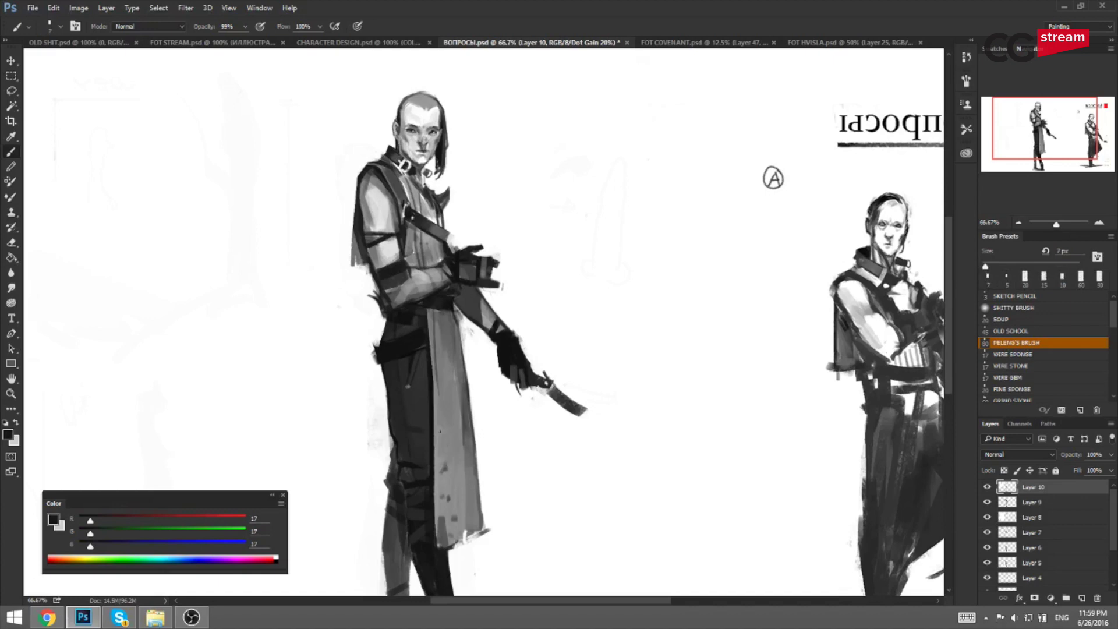
drag(437, 408, 438, 538)
drag(436, 307, 437, 473)
key(ctrl+z)
Mirror the canvas back and paint two thin crossed lines near the cloth panel's lower end in near-black (RGB 17).
key(ctrl+shift+h)
drag(561, 364, 535, 348)
key(bracketright)
key(bracketright)
drag(534, 460, 540, 513)
key(ctrl+z)
key(bracketleft)
drag(531, 471, 540, 508)
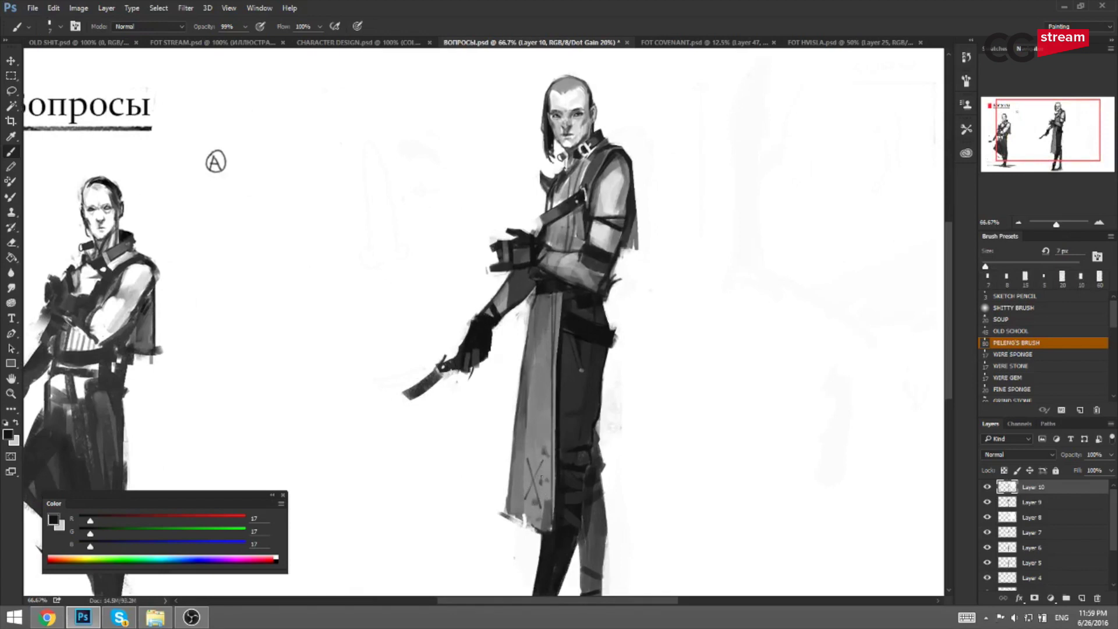
Refine the crossed emblem's ends in sampled grey (RGB 141) and near-black (RGB 23), adding a small looped handle and checking it mirrored.
key(ctrl+shift+h)
drag(437, 456, 512, 407)
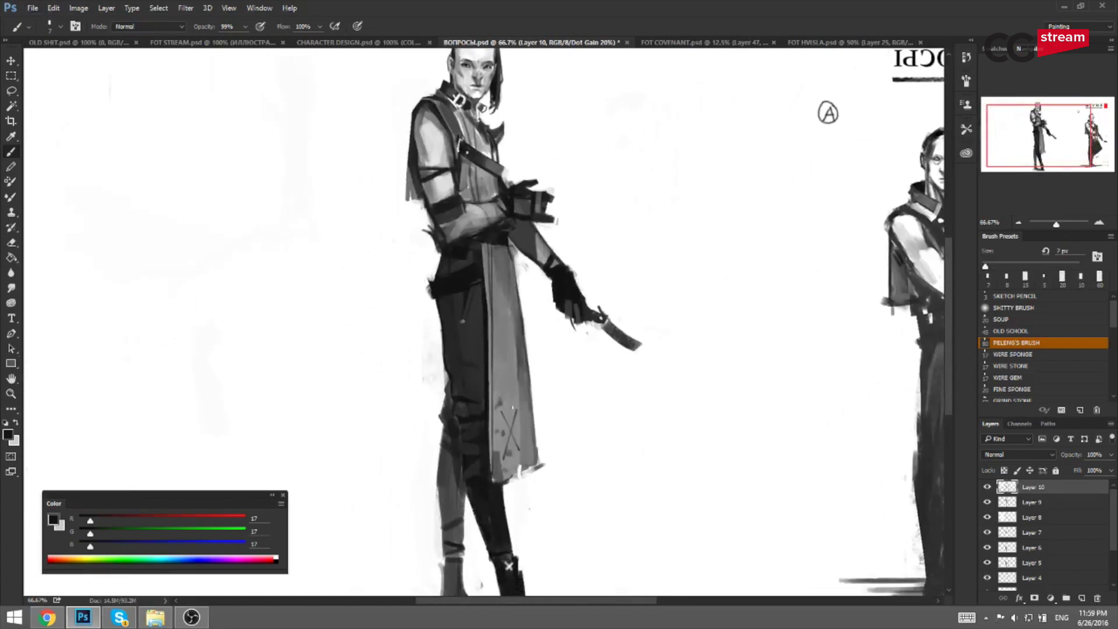
alt+click(512, 456)
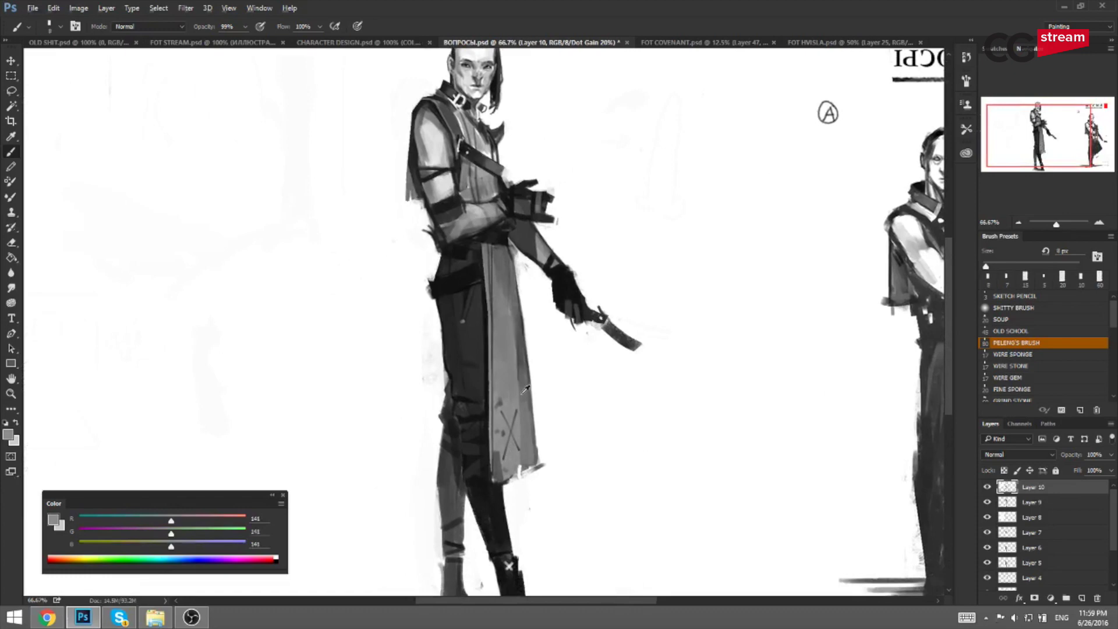
alt+click(512, 418)
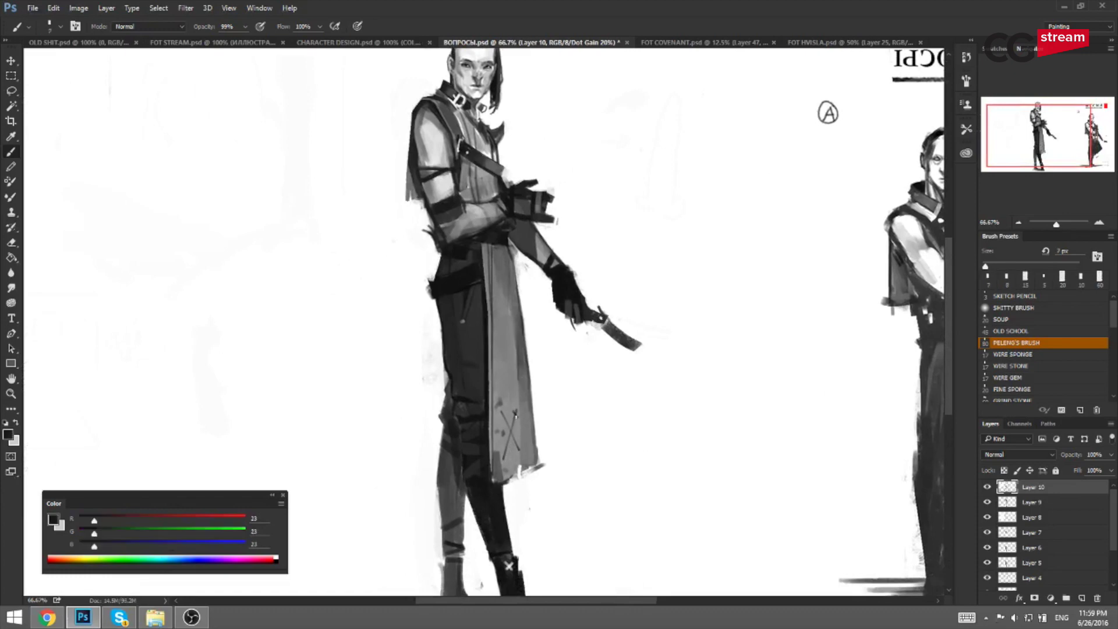
drag(516, 413, 517, 408)
key(ctrl+z)
drag(517, 413, 518, 403)
key(ctrl+z)
key(ctrl+shift+h)
mouse_move(728, 352)
mouse_down()
mouse_move(592, 302)
mouse_move(703, 293)
mouse_up()
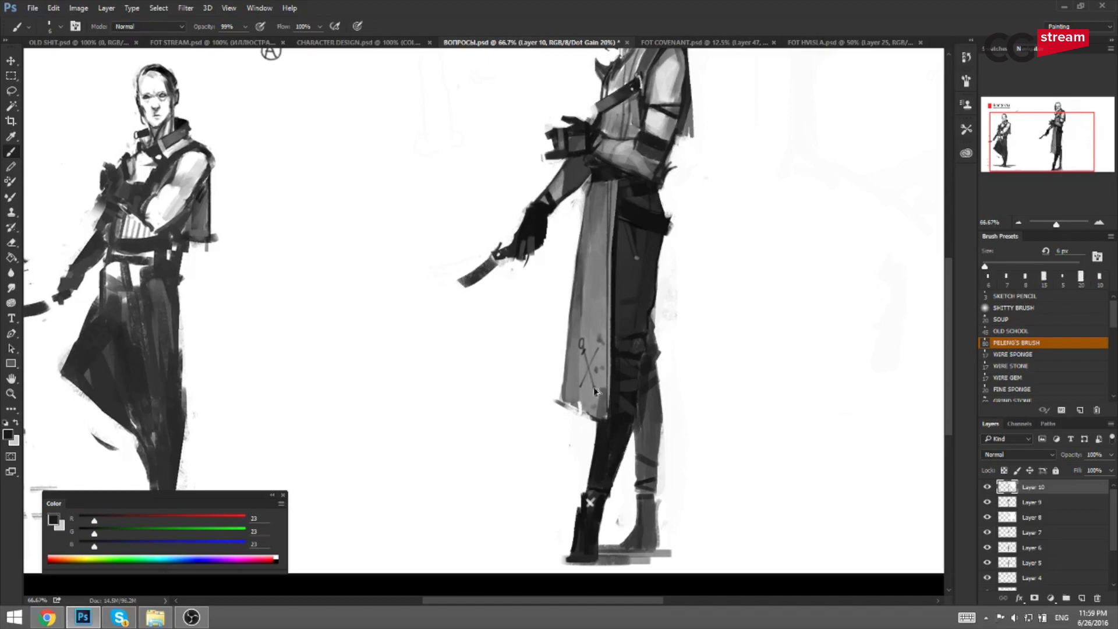
Add a ring handle to the emblem's second crossed line in near-black (RGB 23) with a fine brush, checking it mirrored.
key(ctrl+shift+h)
drag(495, 343, 546, 324)
key(ctrl+plus)
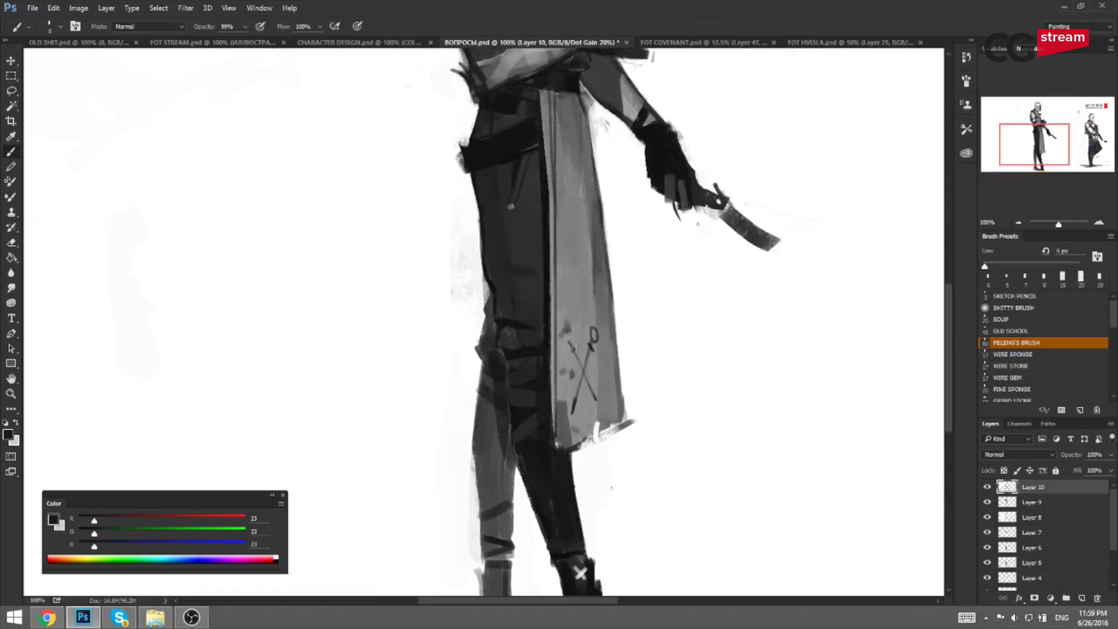
mouse_move(571, 335)
mouse_down()
mouse_move(615, 342)
mouse_move(553, 325)
mouse_up()
key(ctrl+z)
key(bracketright)
key(ctrl+f)
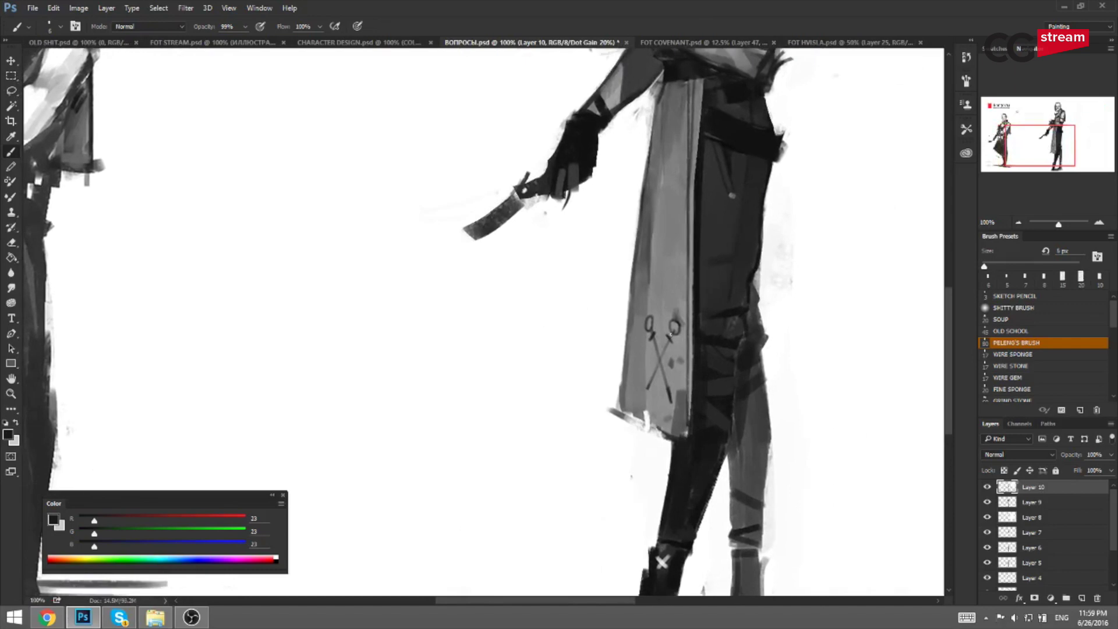
drag(656, 367, 668, 339)
key(ctrl+minus)
key(ctrl+minus)
key(ctrl+f)
key(ctrl+plus)
key(ctrl+plus)
drag(531, 408, 523, 313)
key(ctrl+f)
mouse_move(669, 340)
mouse_down()
mouse_move(574, 289)
mouse_move(585, 285)
mouse_up()
key(bracketleft)
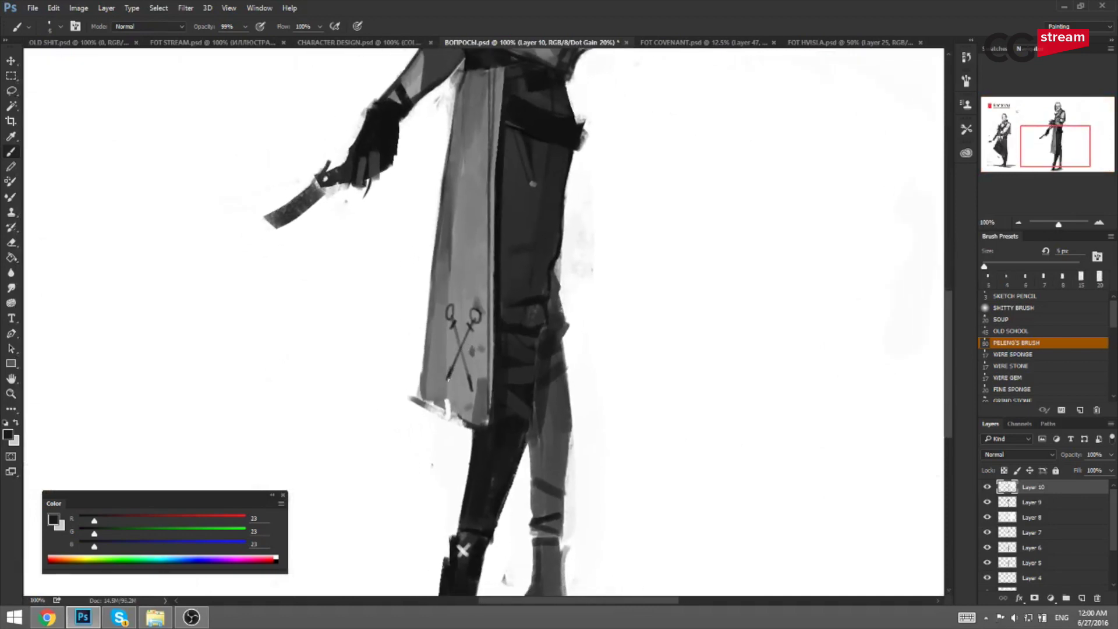
Blend the front cloth panel with broad vertical strokes in sampled tones using a 30 px brush, mirror the canvas back and save.
key(ctrl+minus)
mouse_move(467, 383)
mouse_down()
mouse_move(473, 394)
mouse_move(561, 384)
mouse_move(620, 485)
mouse_up()
key(ctrl+f)
alt+click(499, 377)
key(bracketright)
key(bracketright)
key(bracketright)
key(bracketright)
key(bracketright)
key(bracketright)
key(bracketright)
alt+click(475, 308)
drag(472, 298, 474, 372)
drag(477, 319, 480, 381)
alt+click(487, 376)
drag(482, 342, 482, 377)
key(ctrl+f)
mouse_move(596, 375)
mouse_down()
mouse_move(553, 357)
mouse_move(589, 321)
mouse_move(584, 385)
mouse_up()
key(ctrl+s)
Try a 30 px retouching stroke on the hair near the hairline in sampled tones and undo it.
key(ctrl+plus)
drag(607, 320, 562, 457)
alt+click(571, 140)
key(bracketright)
key(bracketleft)
mouse_move(589, 126)
mouse_down()
mouse_move(557, 122)
mouse_move(579, 112)
mouse_up()
alt+click(599, 136)
key(ctrl+z)
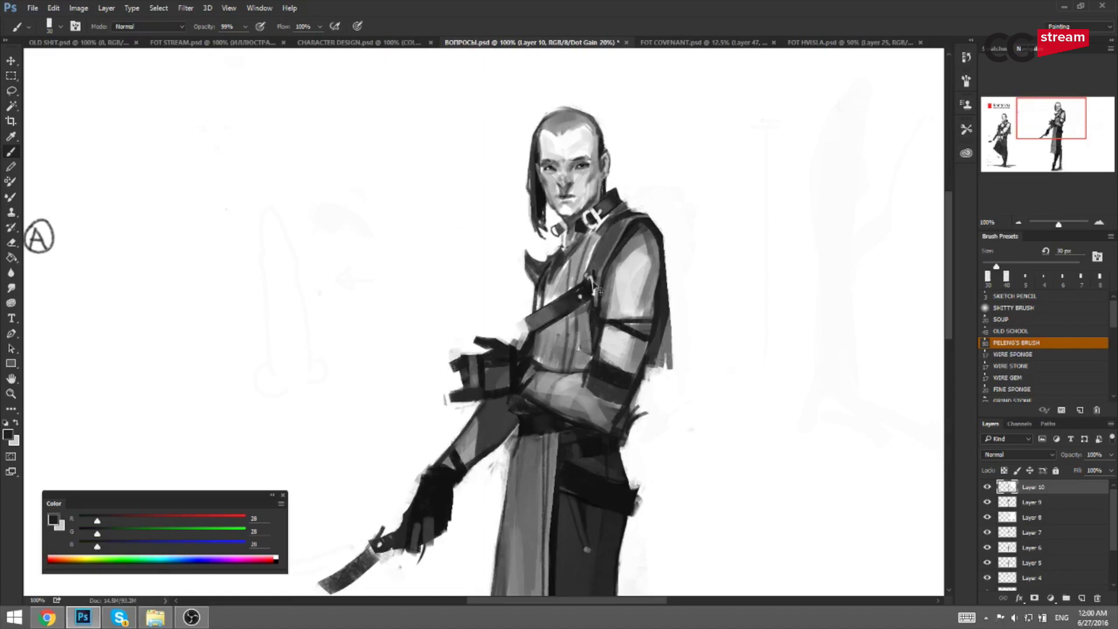
Save the document and trim the edges around the gloved fingers and knife handle in white (RGB 254) with a 9 px brush.
key(ctrl+s)
drag(593, 284, 619, 244)
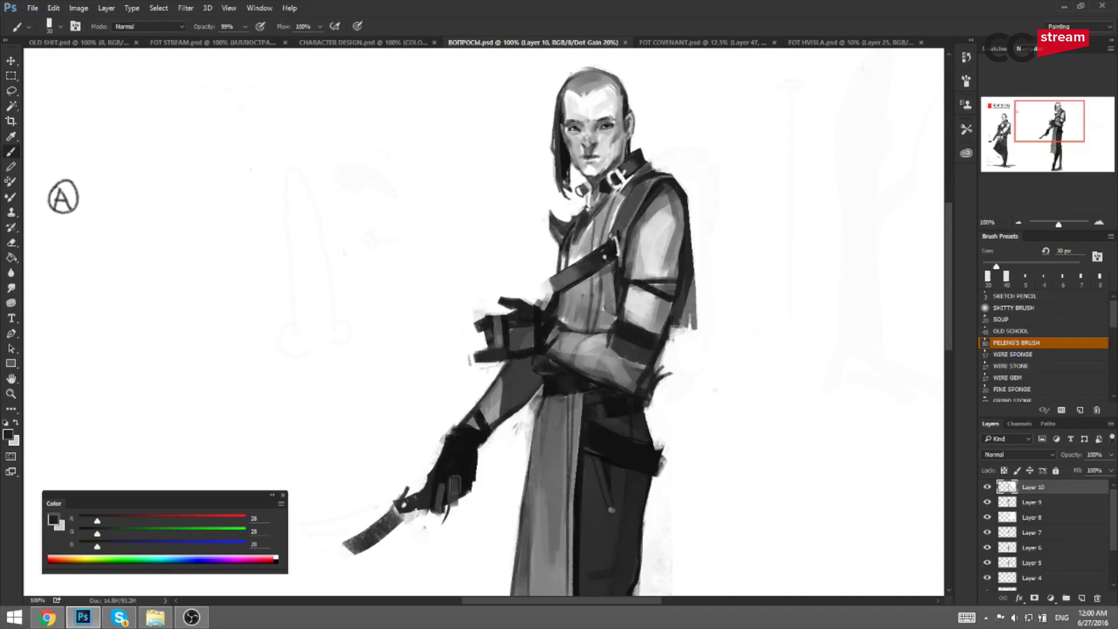
key(x)
key(bracketleft)
key(bracketleft)
key(bracketleft)
key(bracketleft)
key(bracketleft)
click(400, 517)
alt+click(409, 531)
key(bracketright)
key(bracketright)
mouse_move(396, 510)
mouse_down()
mouse_move(404, 527)
mouse_move(425, 511)
mouse_up()
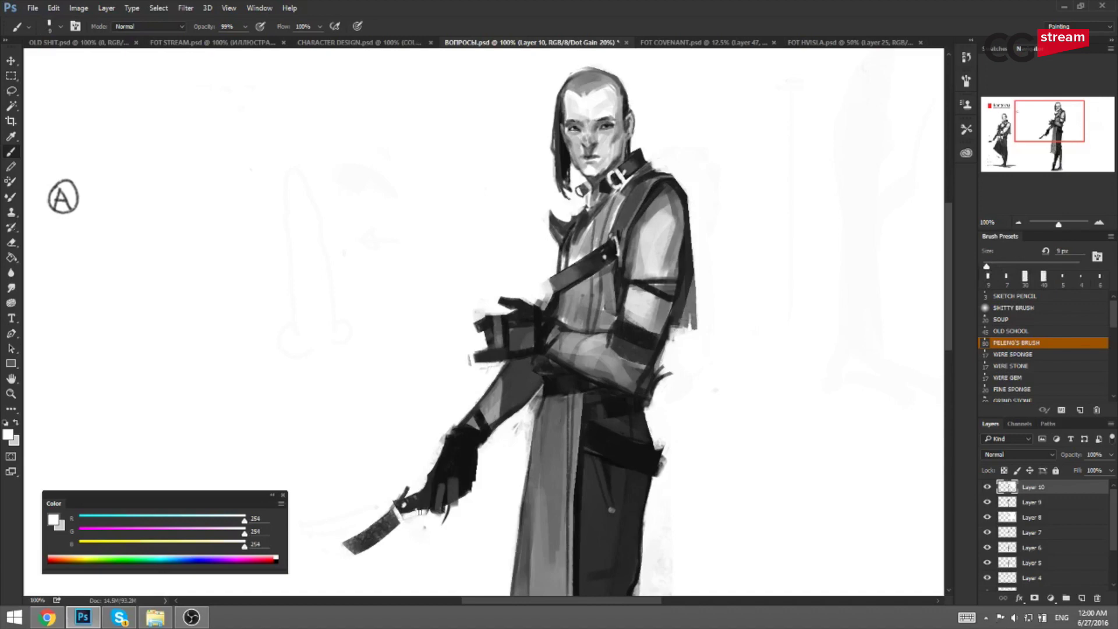
Touch up the knife hand's glove in sampled dark grey (RGB 35) and the face beside the long hair in sampled greys (RGB 101 and 75).
alt+click(430, 483)
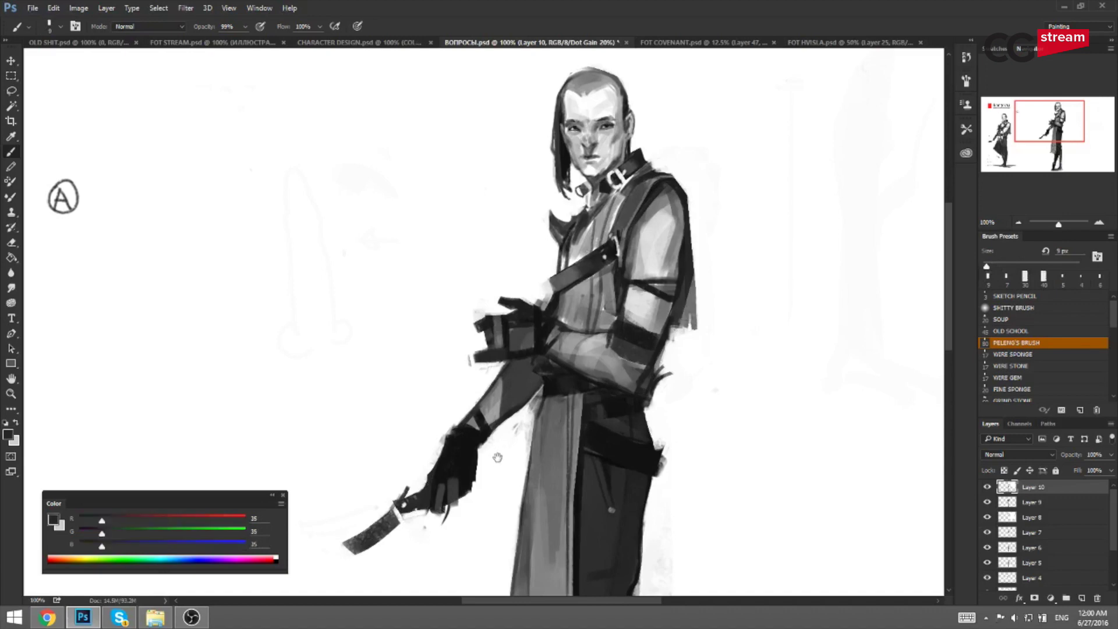
drag(497, 456, 505, 446)
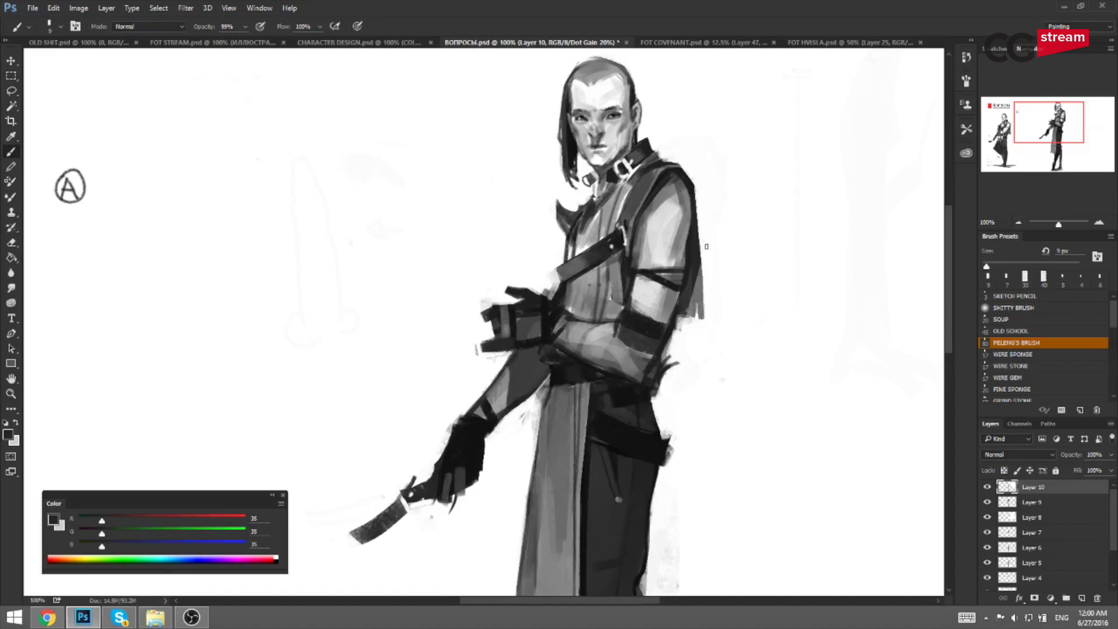
alt+click(582, 108)
key(bracketright)
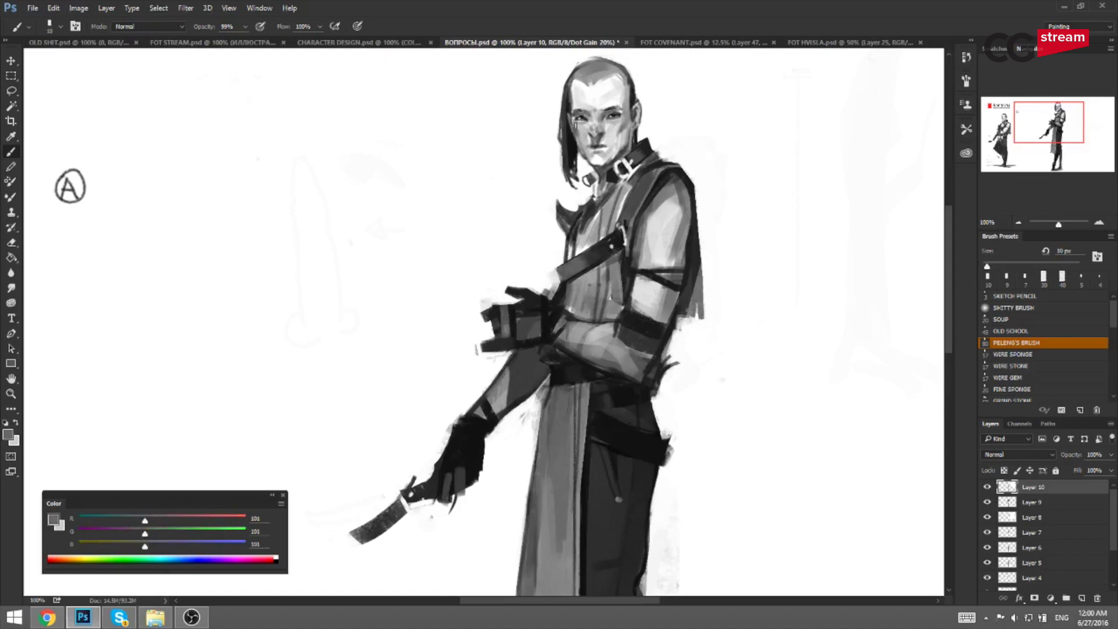
key(z)
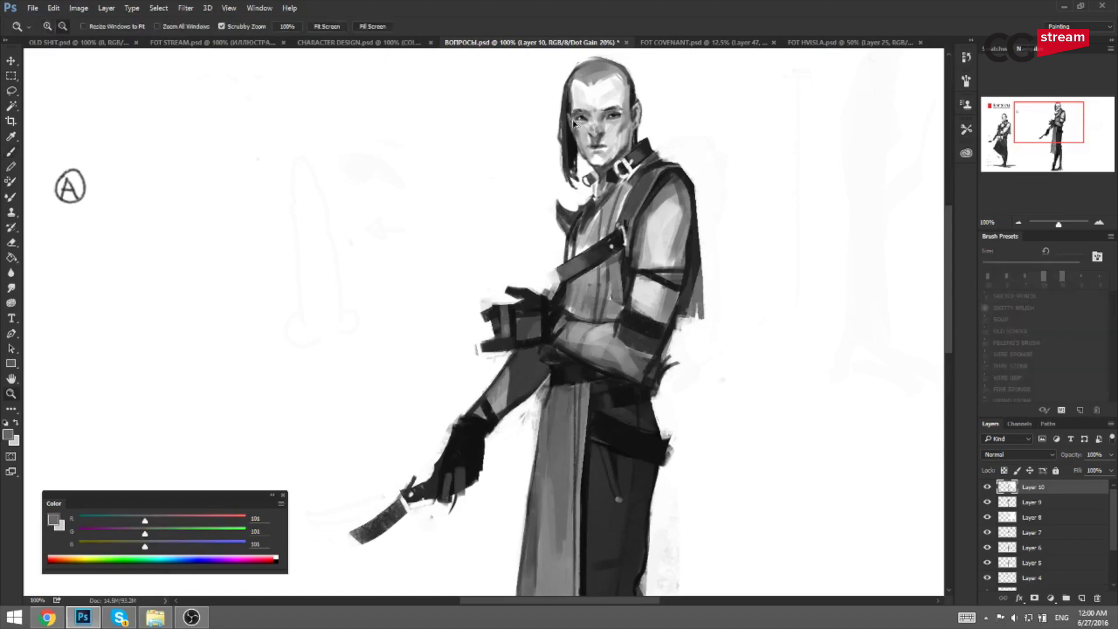
key(b)
alt+click(575, 121)
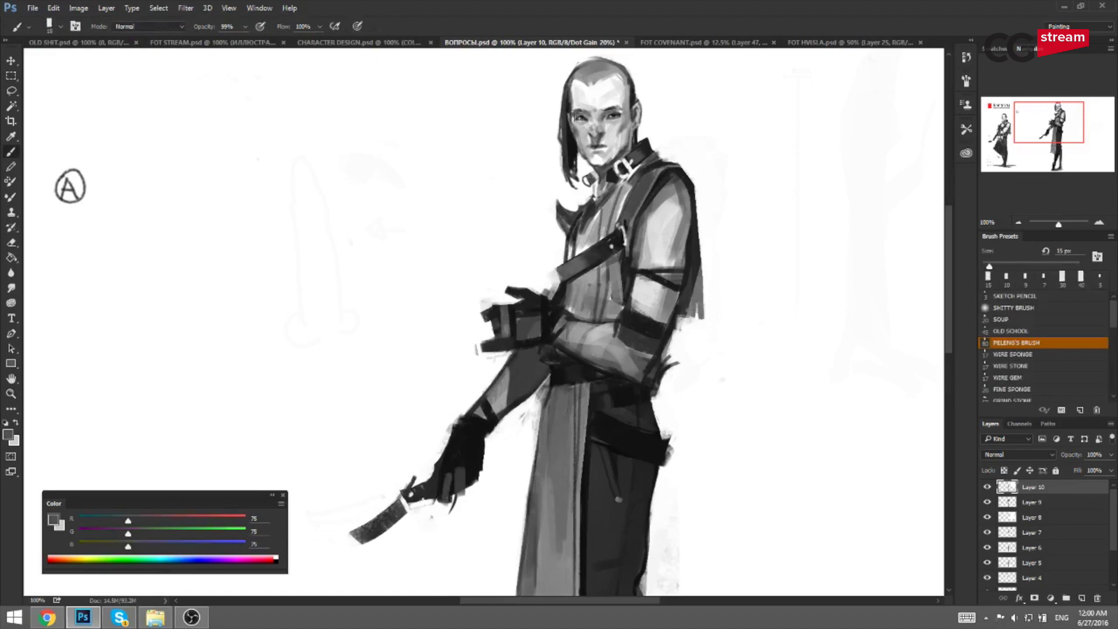
Refine the shading around the nose and mouth in sampled mid and dark greys (RGB 65), reducing the brush and ending at 7 px.
key(bracketleft)
alt+click(606, 110)
key(bracketleft)
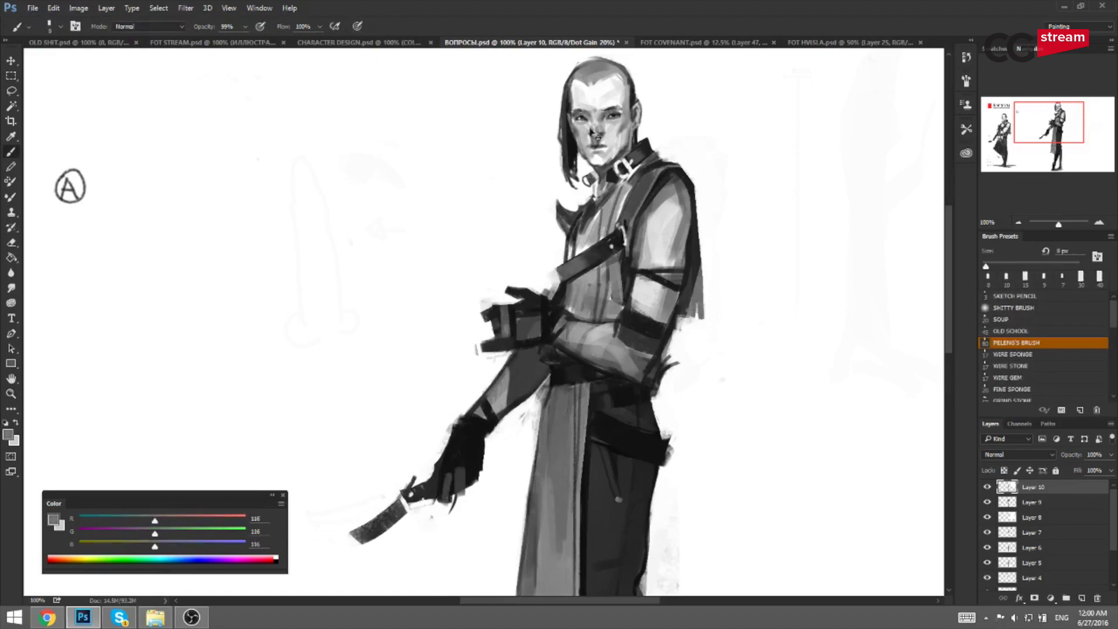
key(bracketleft)
key(bracketleft)
alt+click(599, 142)
key(bracketleft)
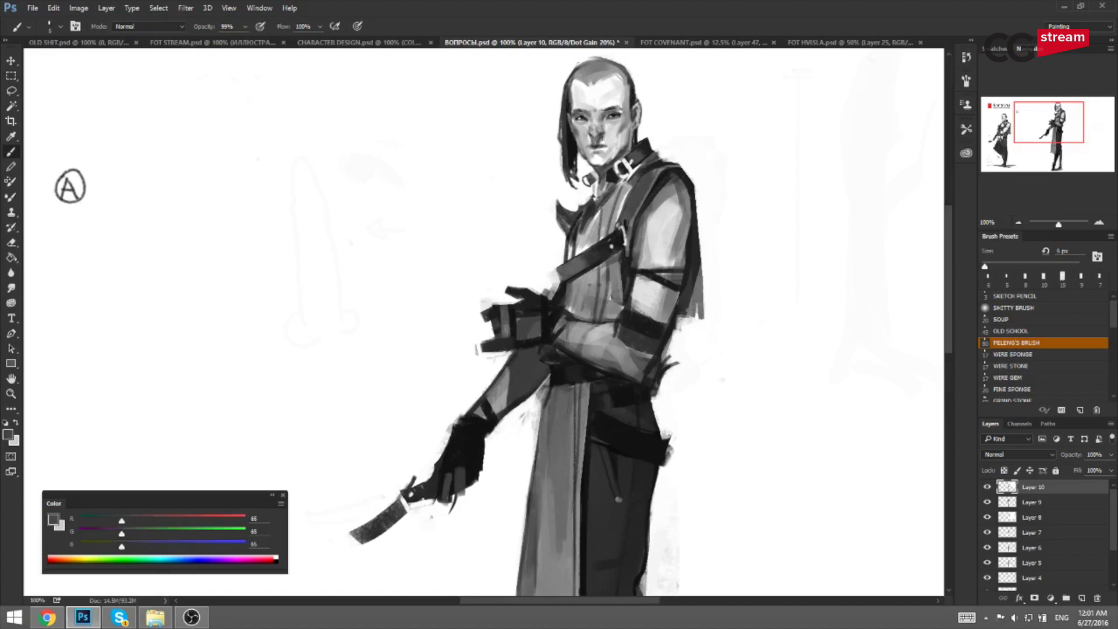
key(bracketright)
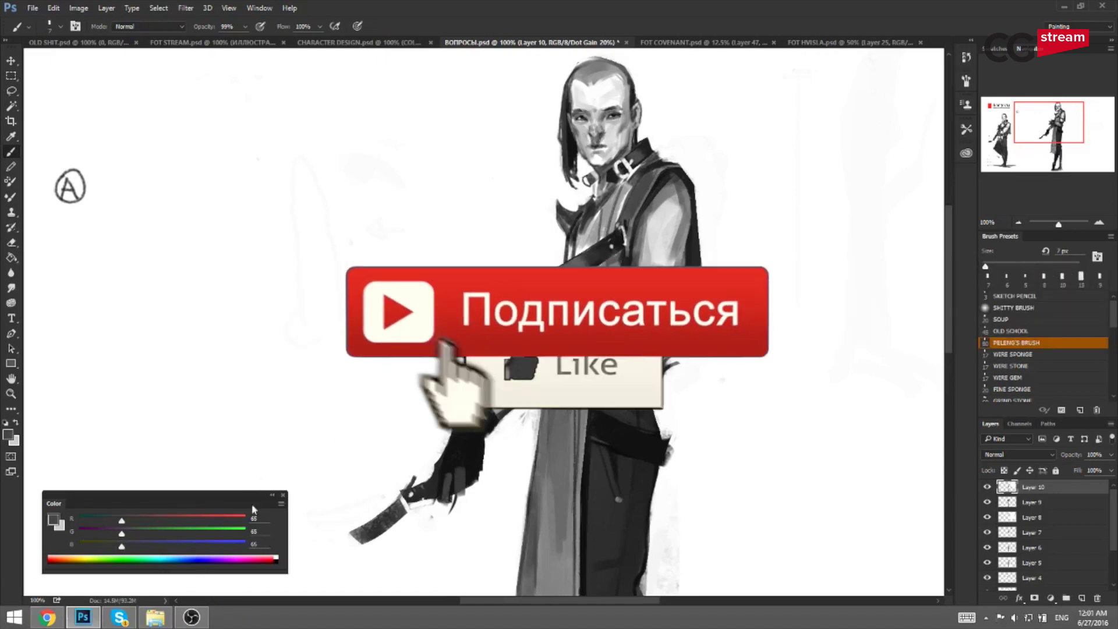